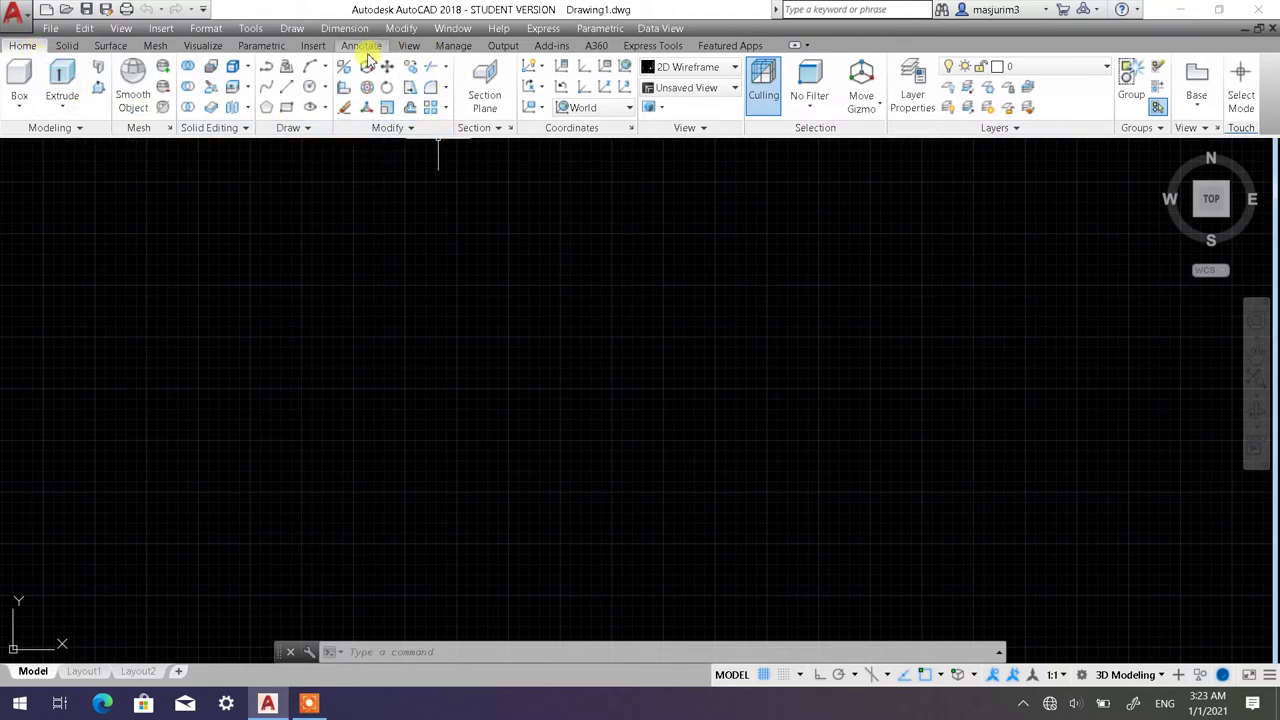
Preview the Array types, then switch the drawing grid off for a plain black canvas.
left_click(446, 109)
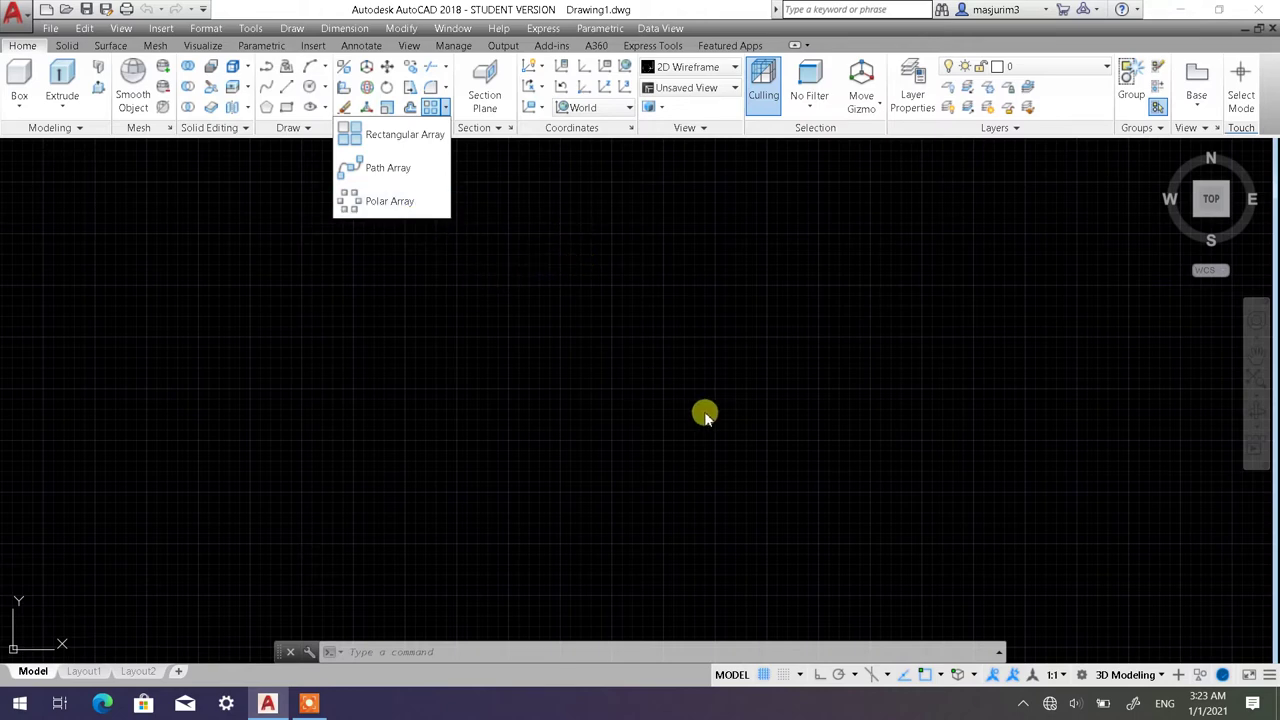
left_click(675, 393)
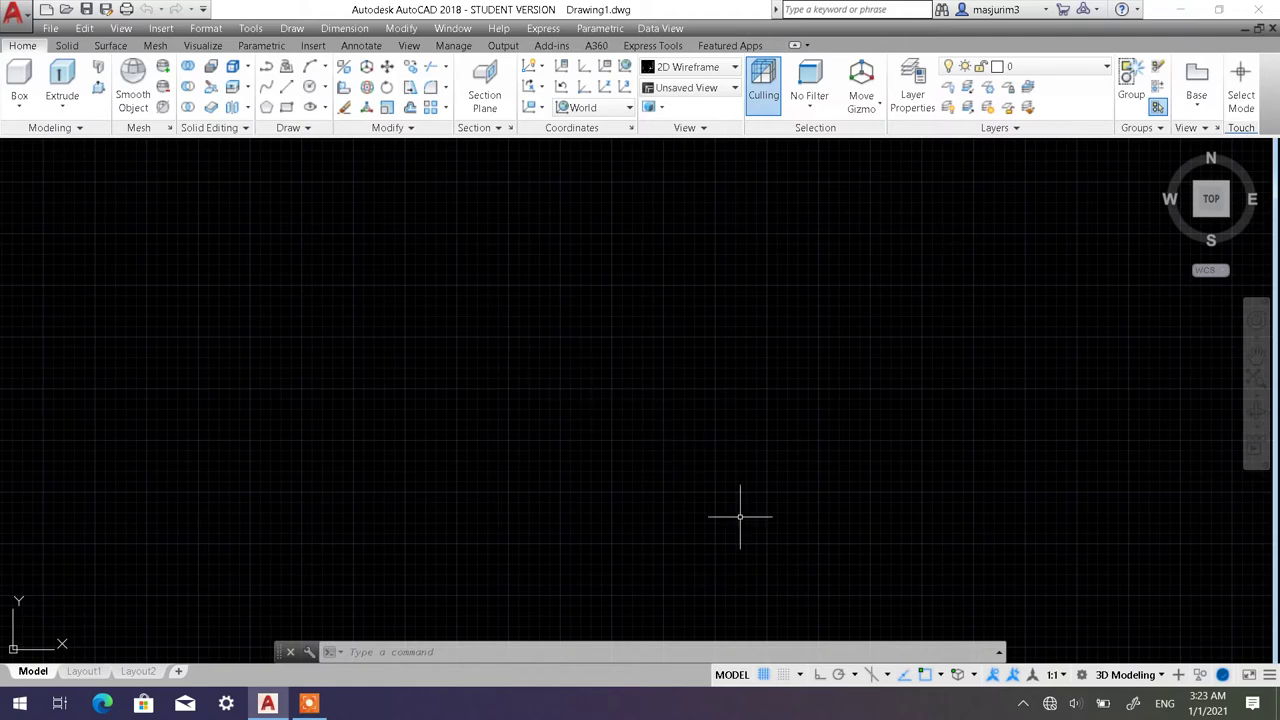
left_click(765, 675)
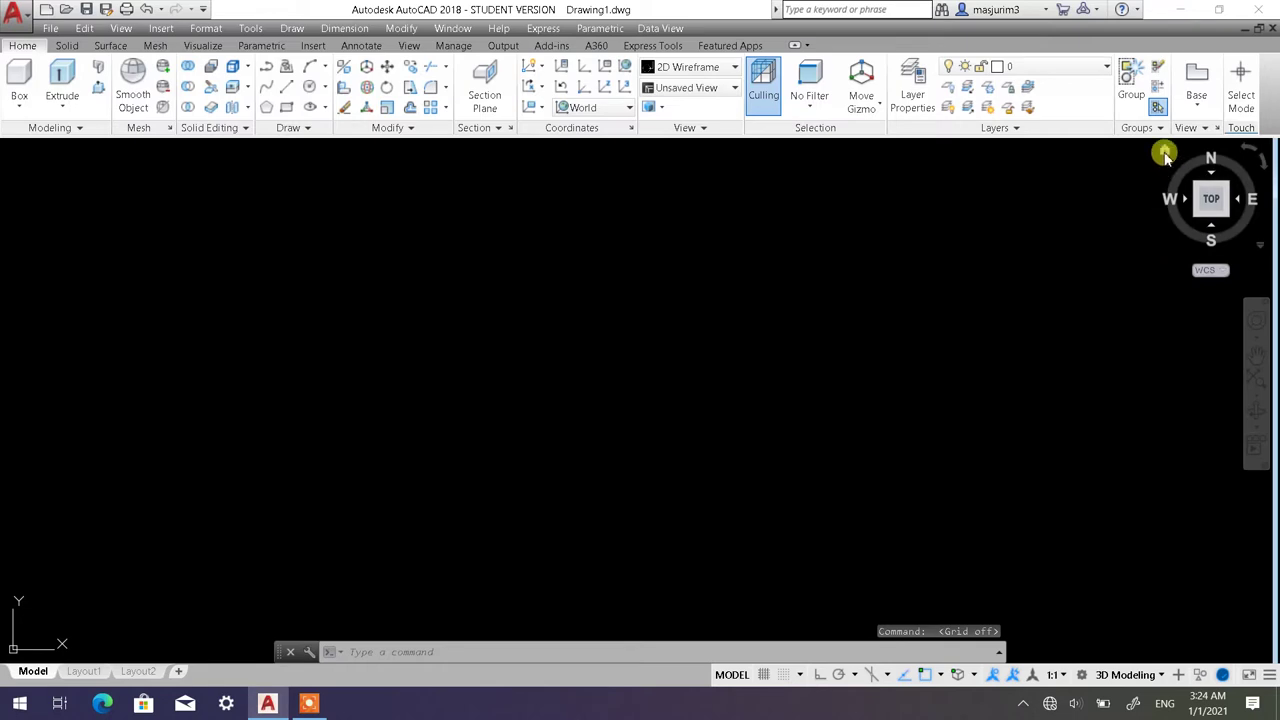
Switch to the SW Isometric view via the ViewCube Home and pan the view up-left.
left_click(1165, 155)
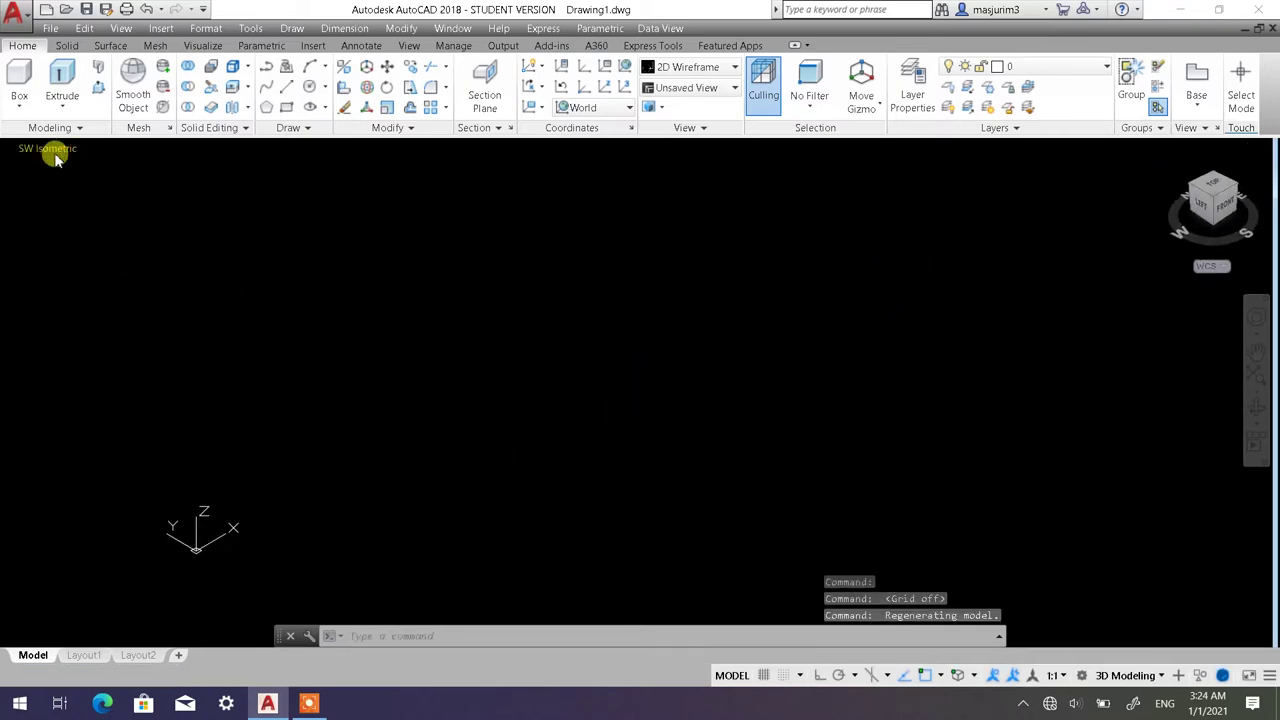
left_click(52, 150)
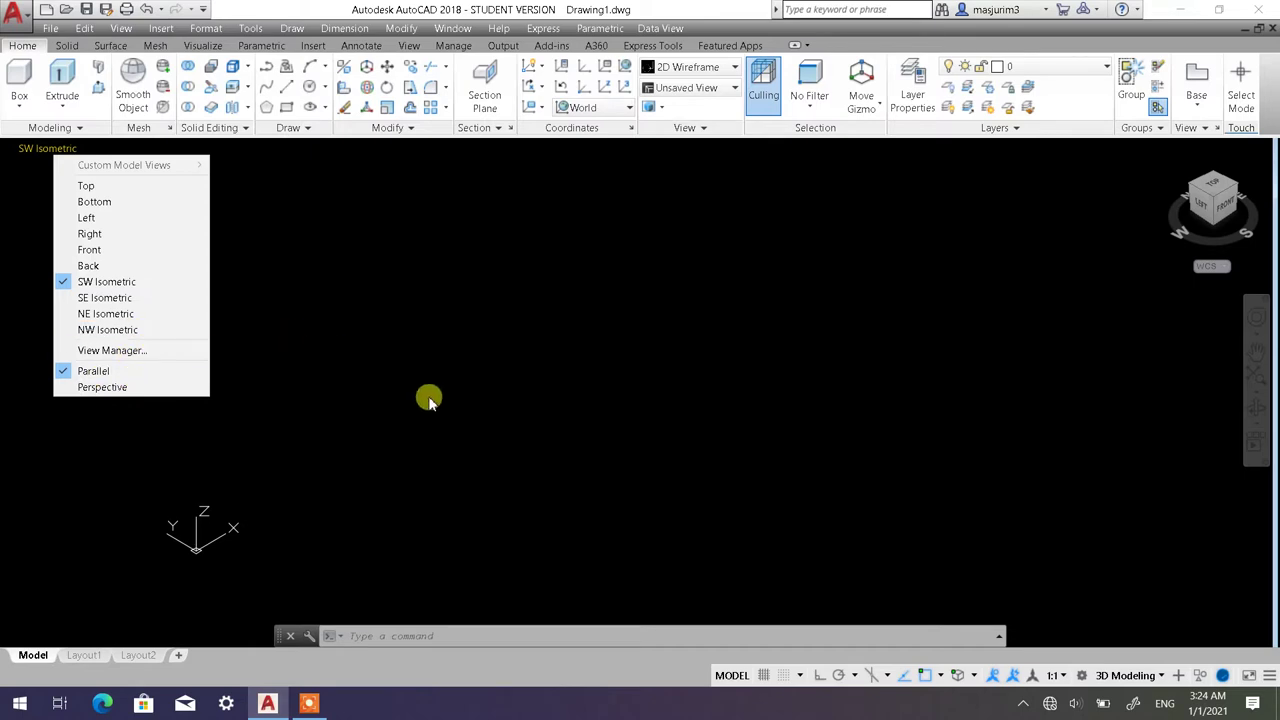
left_click(602, 410)
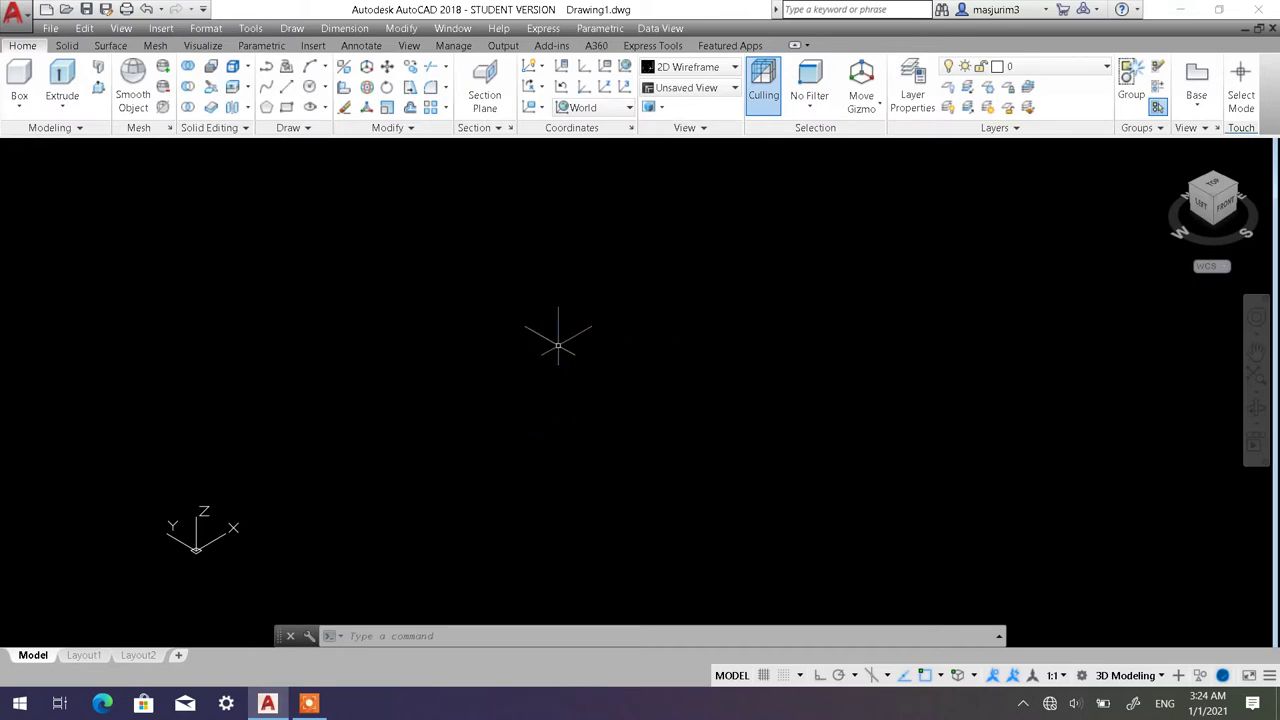
middle_click_drag(549, 348, 518, 328)
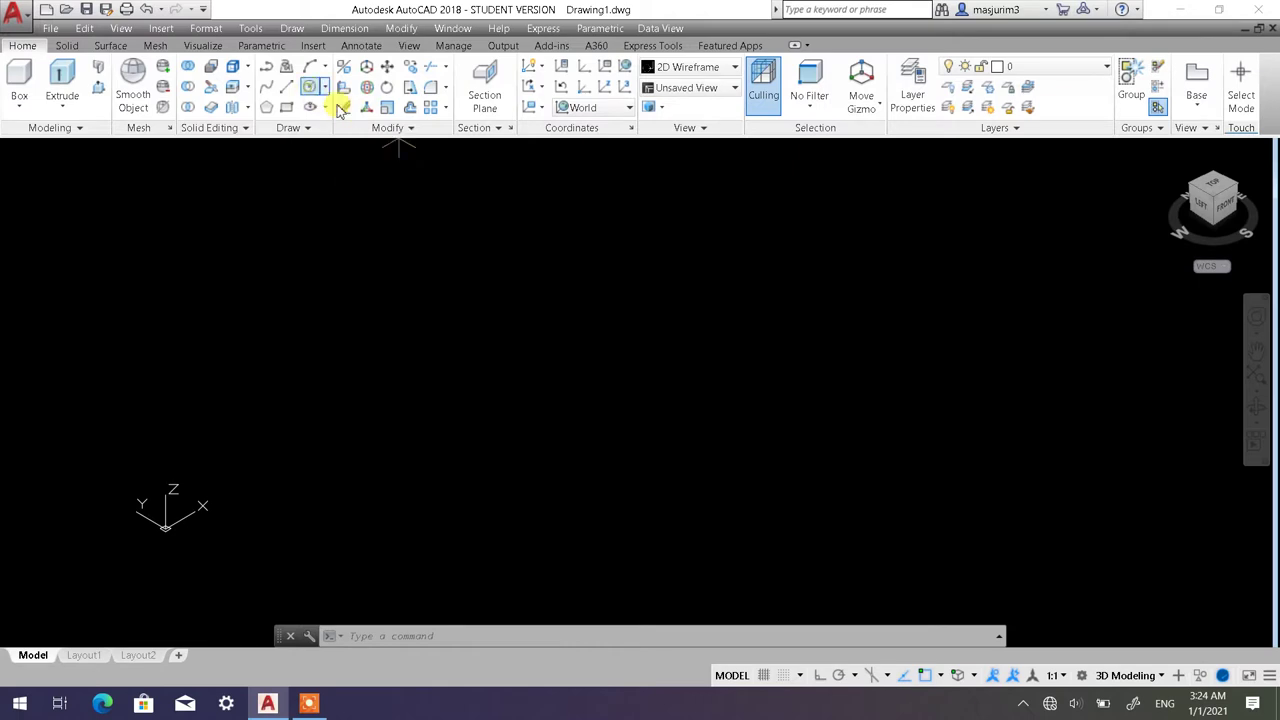
Draw a circle with a diameter of 100.
left_click(309, 87)
left_click(678, 345)
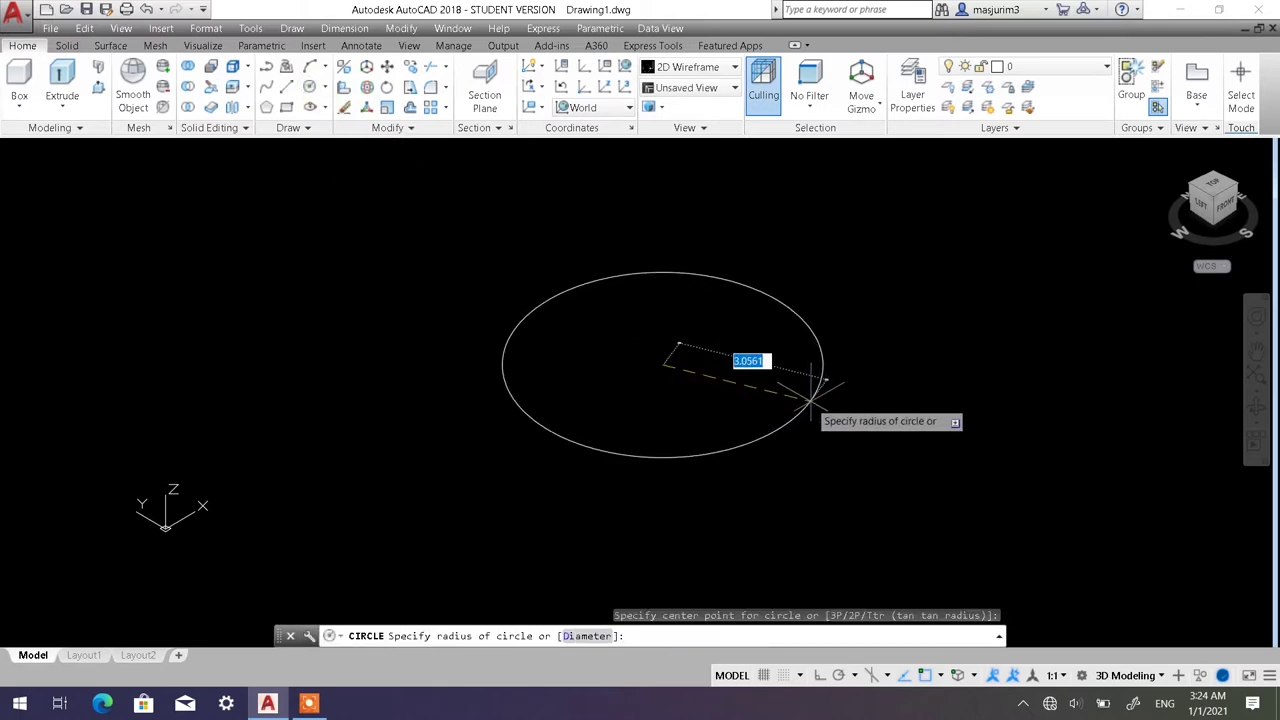
left_click(585, 636)
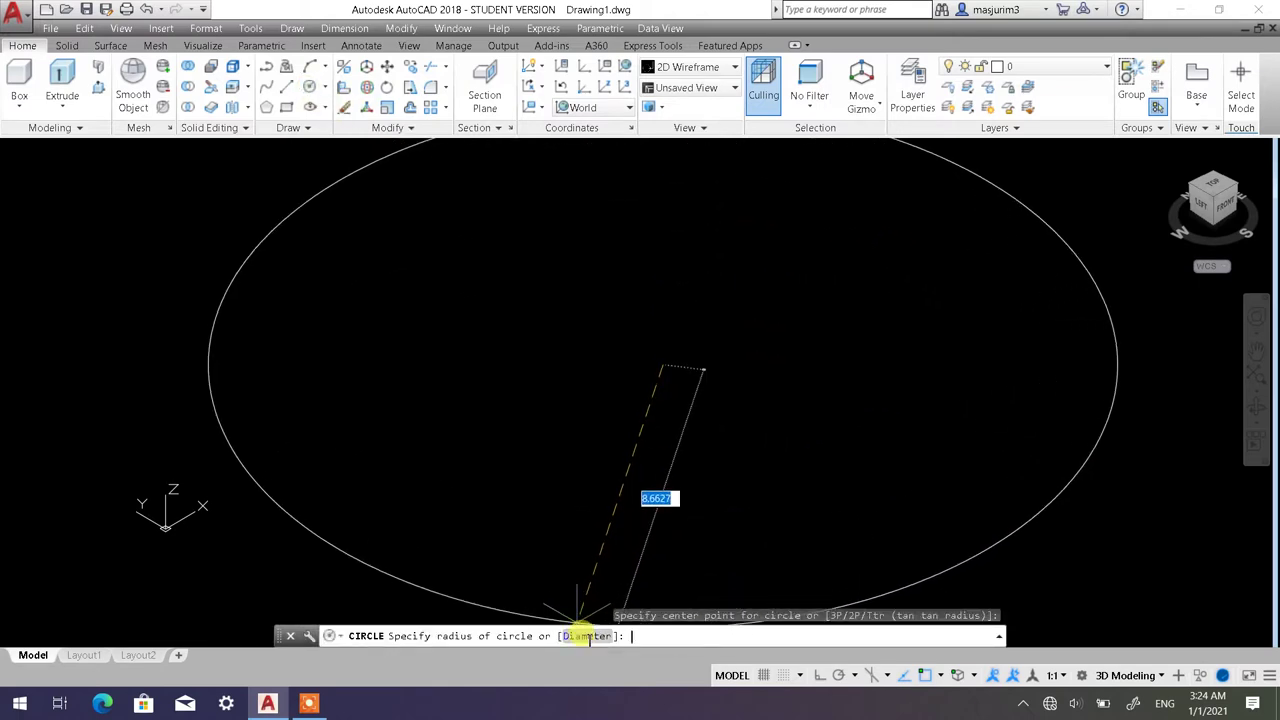
type("1")
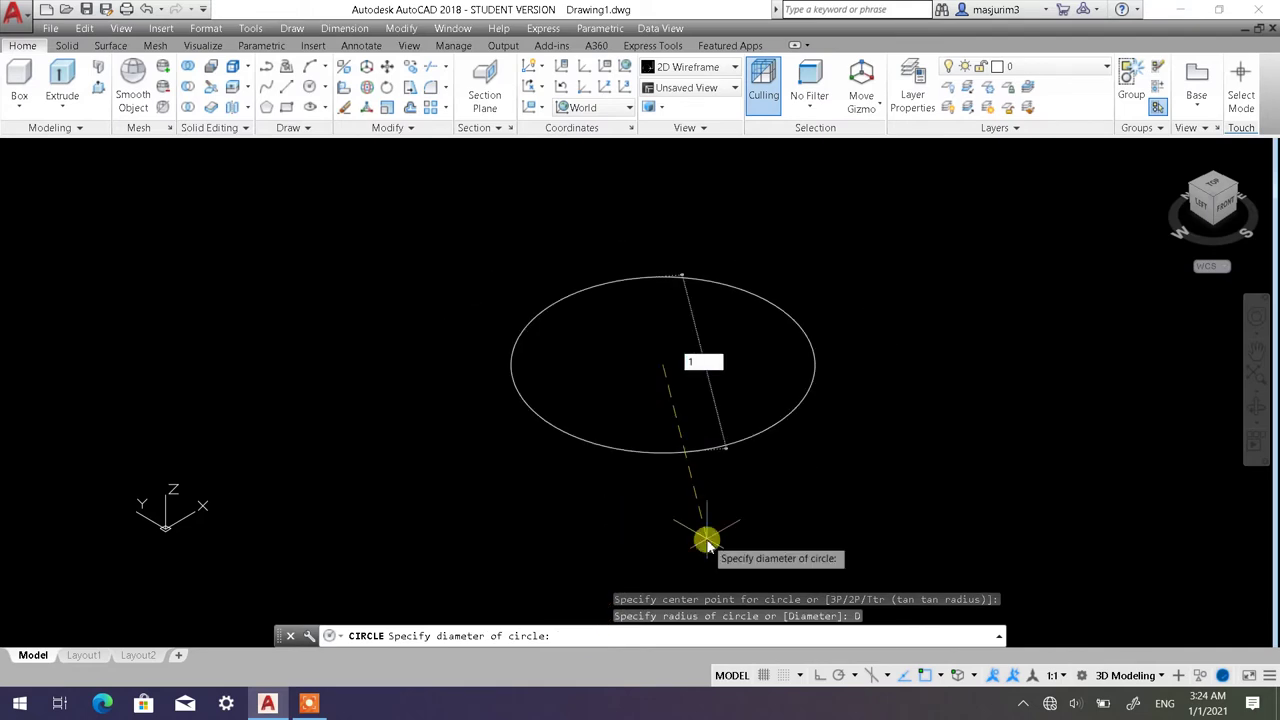
type("00")
key("Return")
scroll(837, 420, "down", 5)
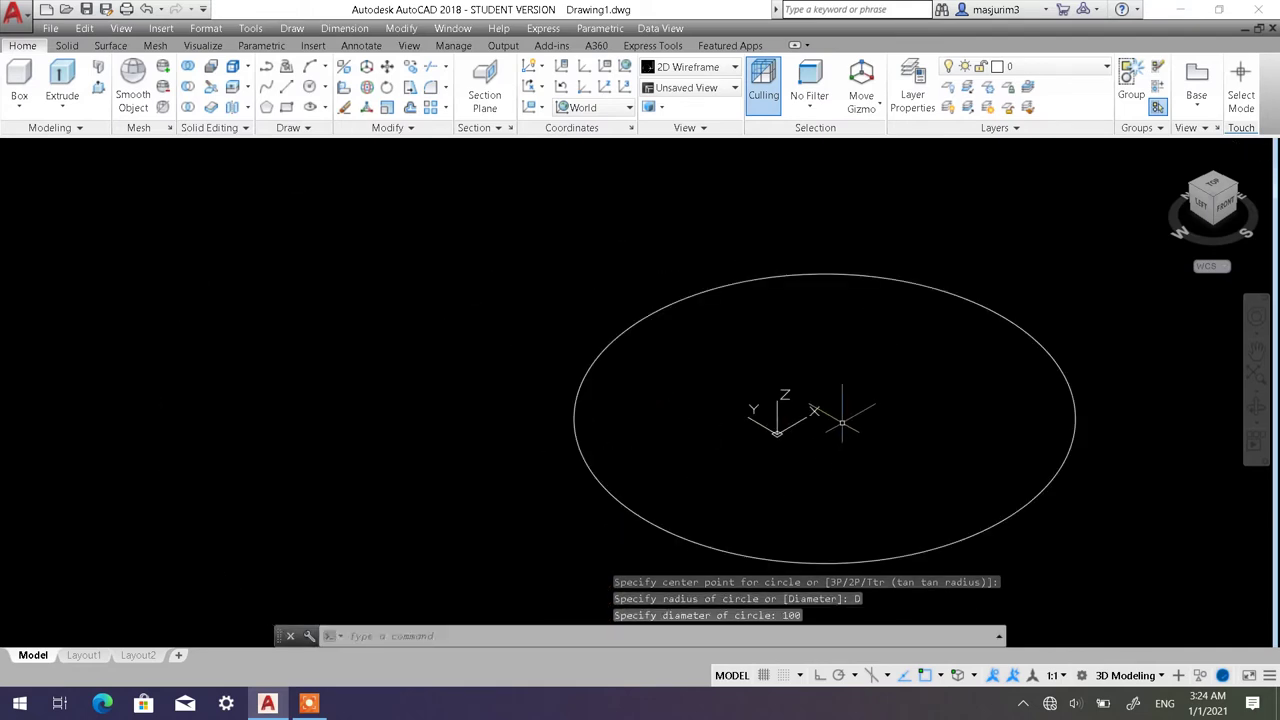
middle_click_drag(844, 418, 466, 369)
scroll(470, 367, "up", 4)
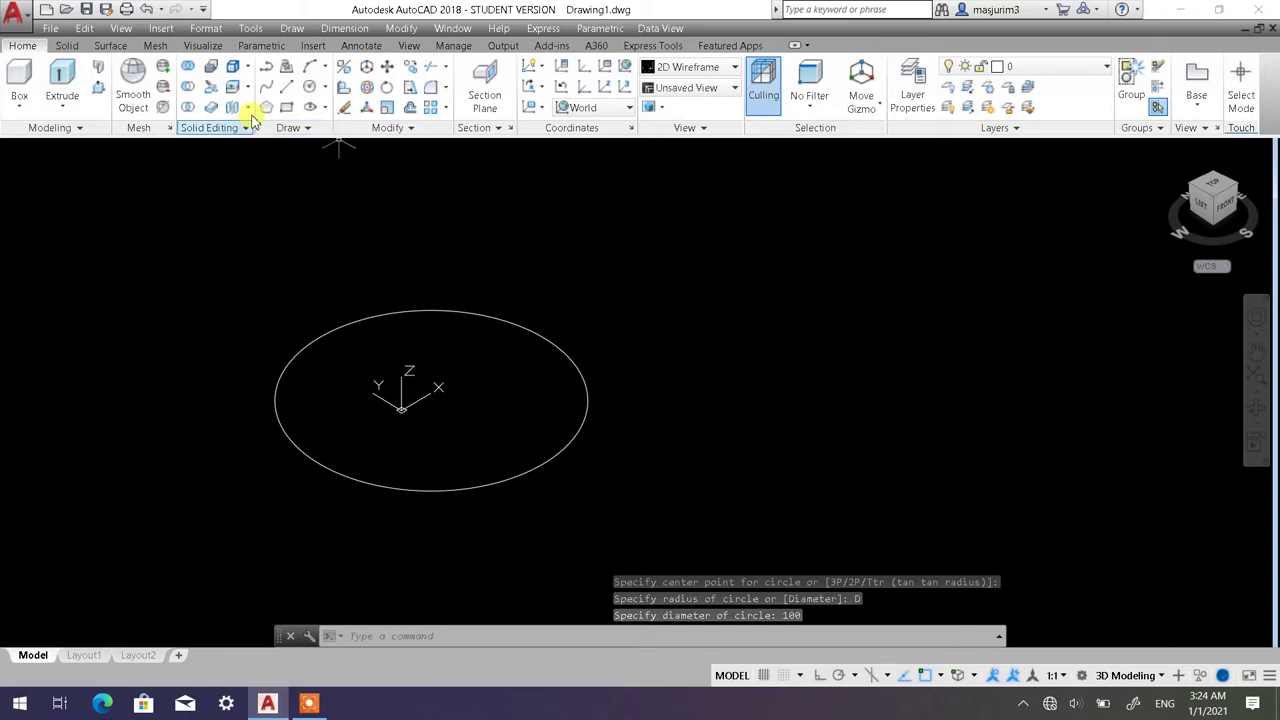
Move the circle to a new location up and to the right.
left_click(389, 68)
left_click(600, 537)
left_click(522, 455)
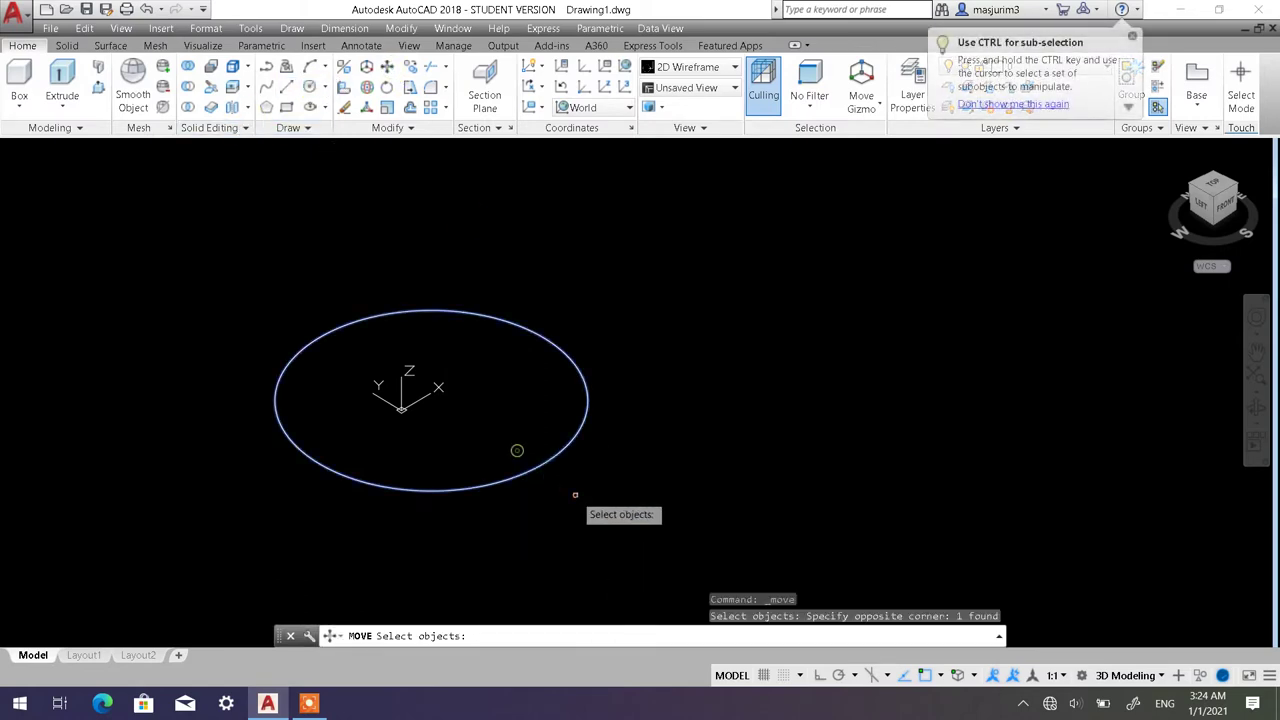
key("Return")
left_click(579, 494)
left_click(903, 340)
scroll(805, 432, "down", 2)
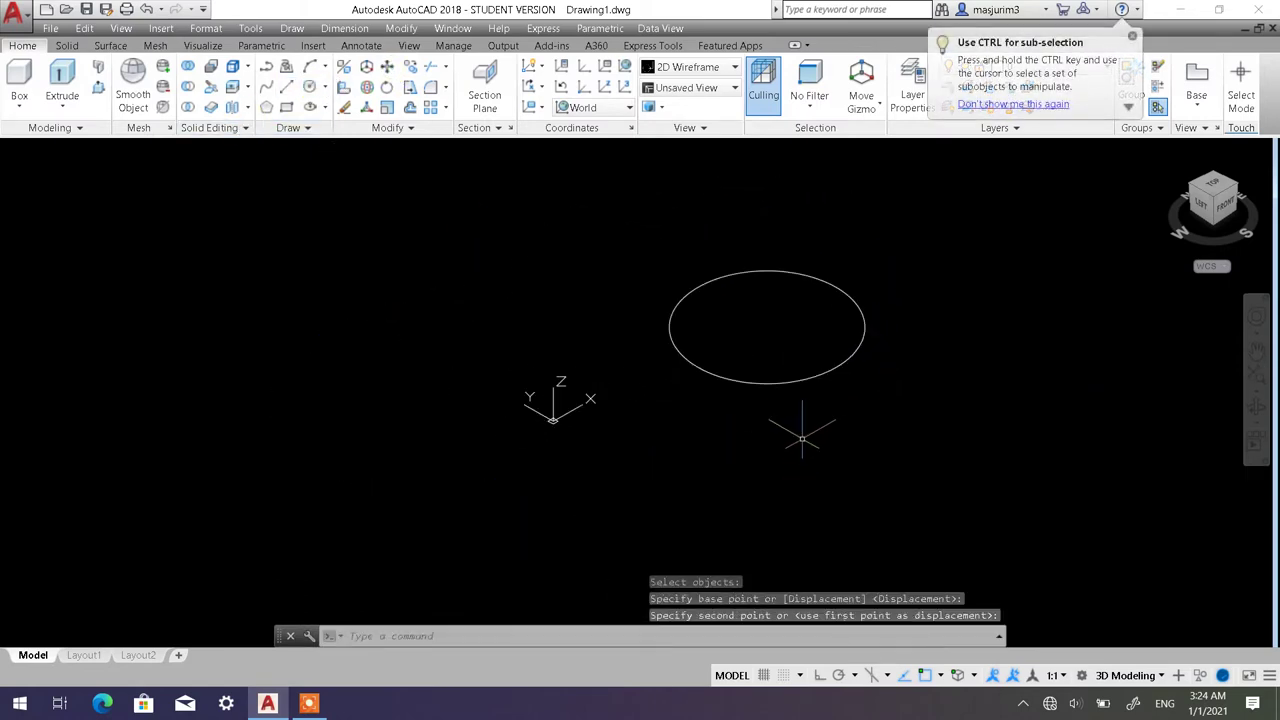
middle_click_drag(808, 429, 615, 517)
scroll(586, 450, "up", 2)
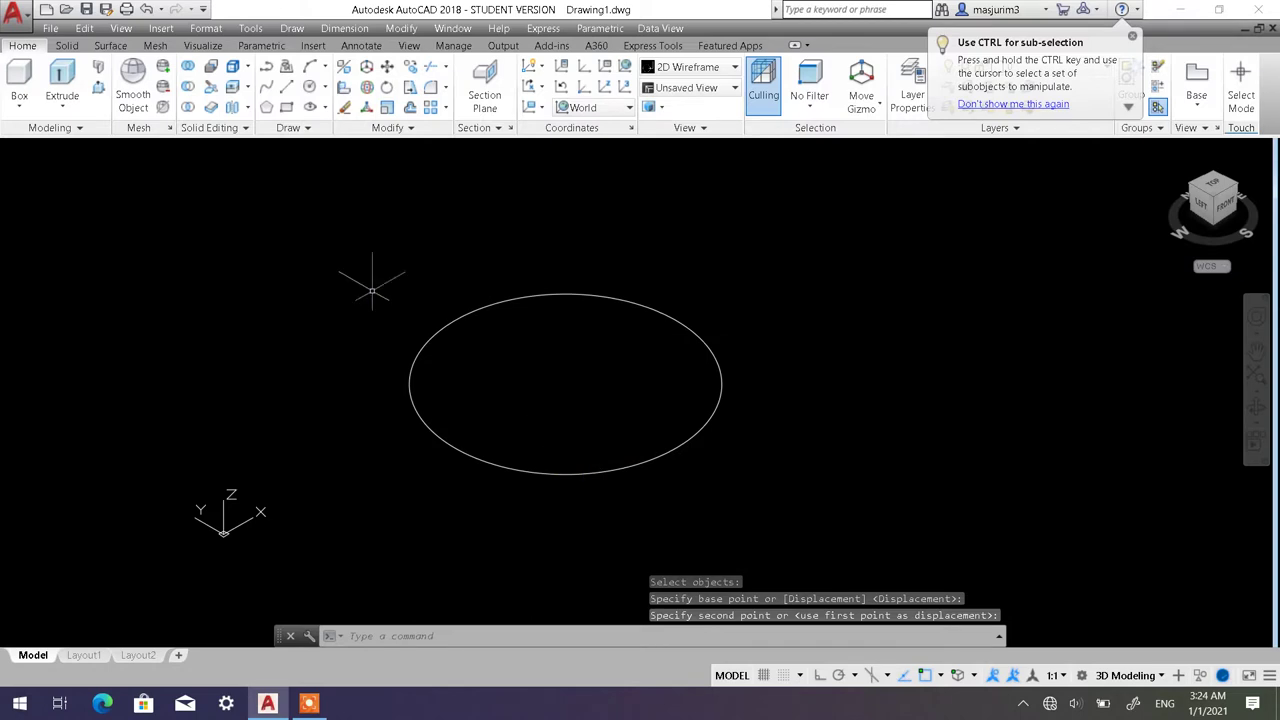
Extrude the circle 20 units into a cylinder.
left_click(62, 80)
left_click(614, 500)
left_click(557, 426)
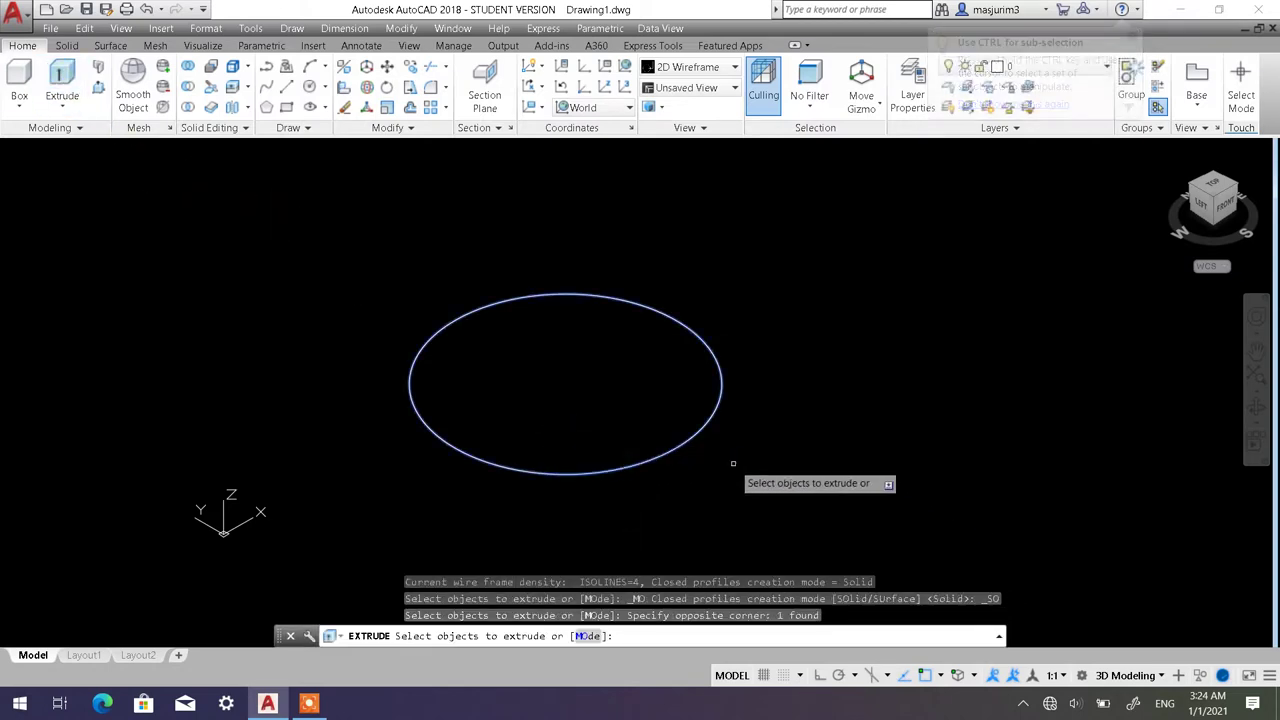
key("Return")
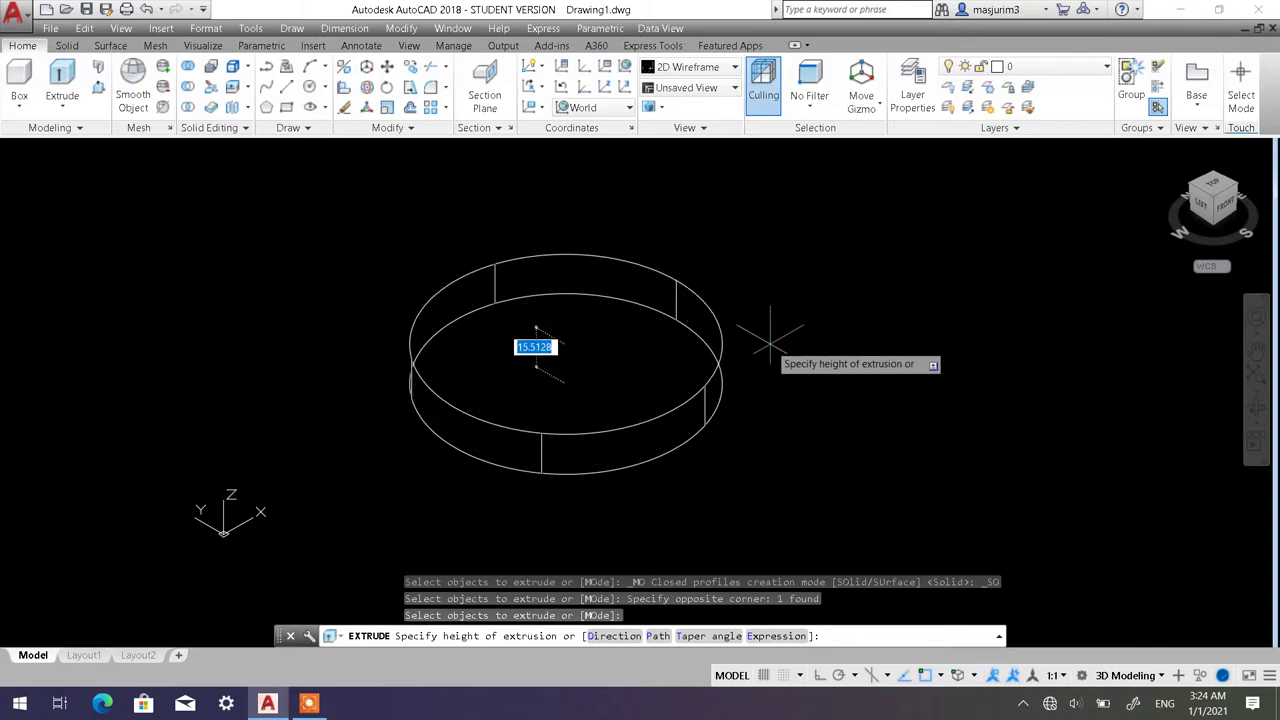
type("20")
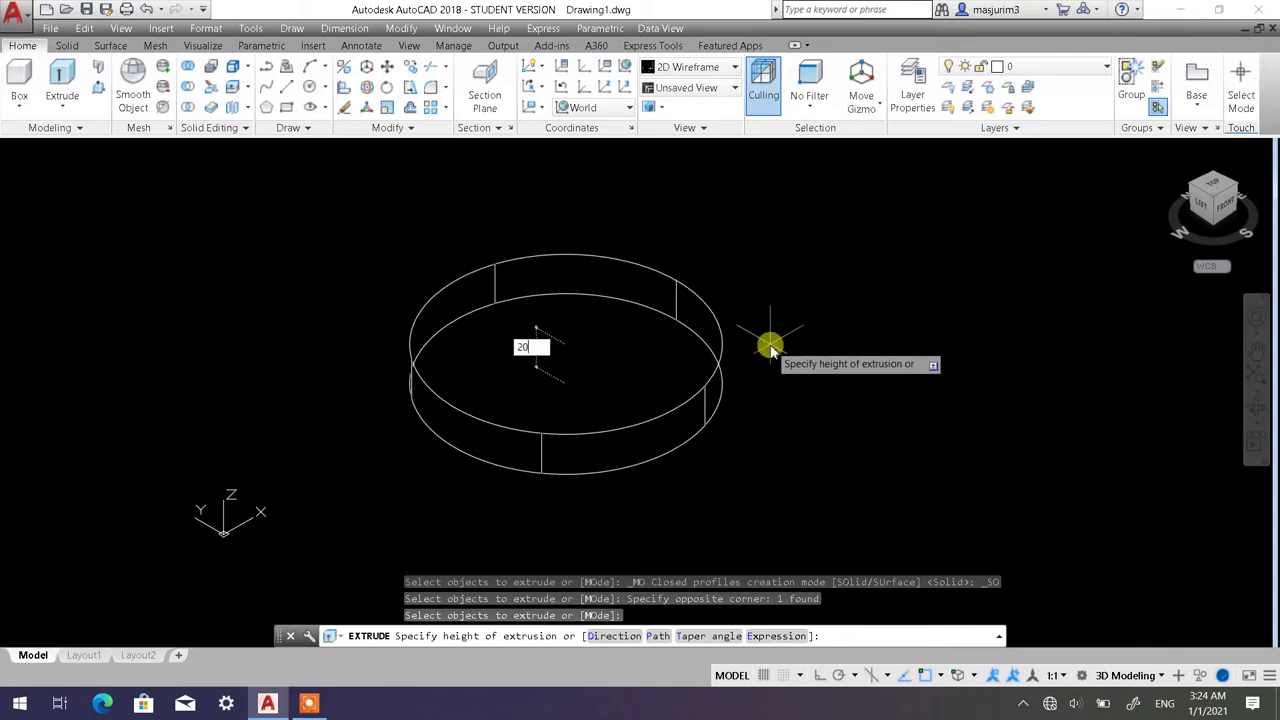
key("Return")
scroll(766, 340, "down", 2)
middle_click_drag(599, 350, 567, 345)
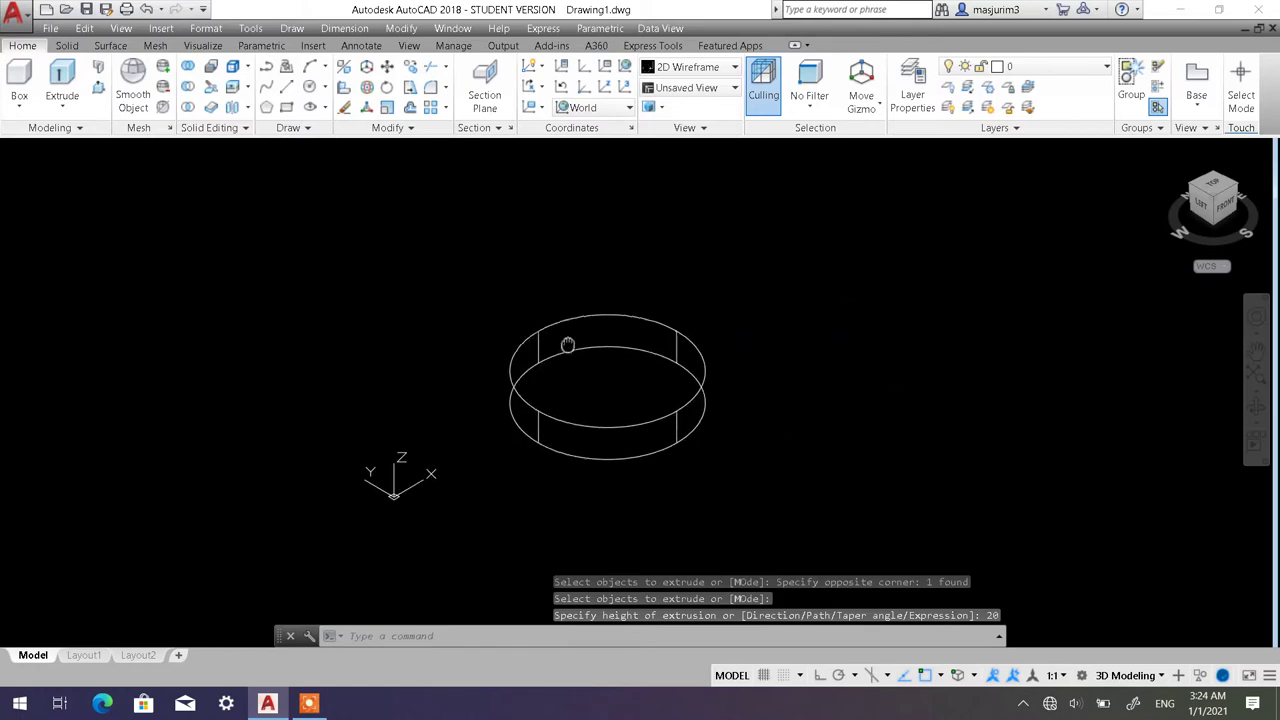
With Ortho on, copy the cylinder twice in a straight line toward the upper left.
left_click(410, 66)
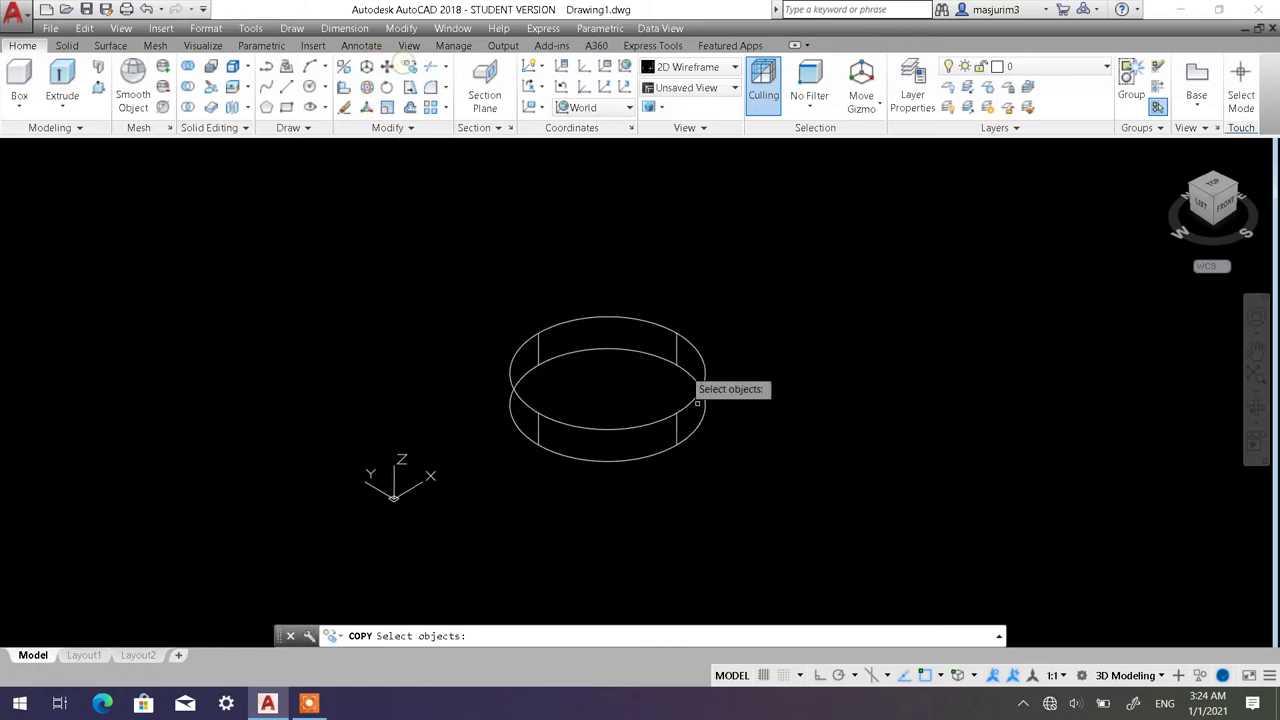
left_click(712, 455)
left_click(655, 412)
key("Return")
left_click(813, 368)
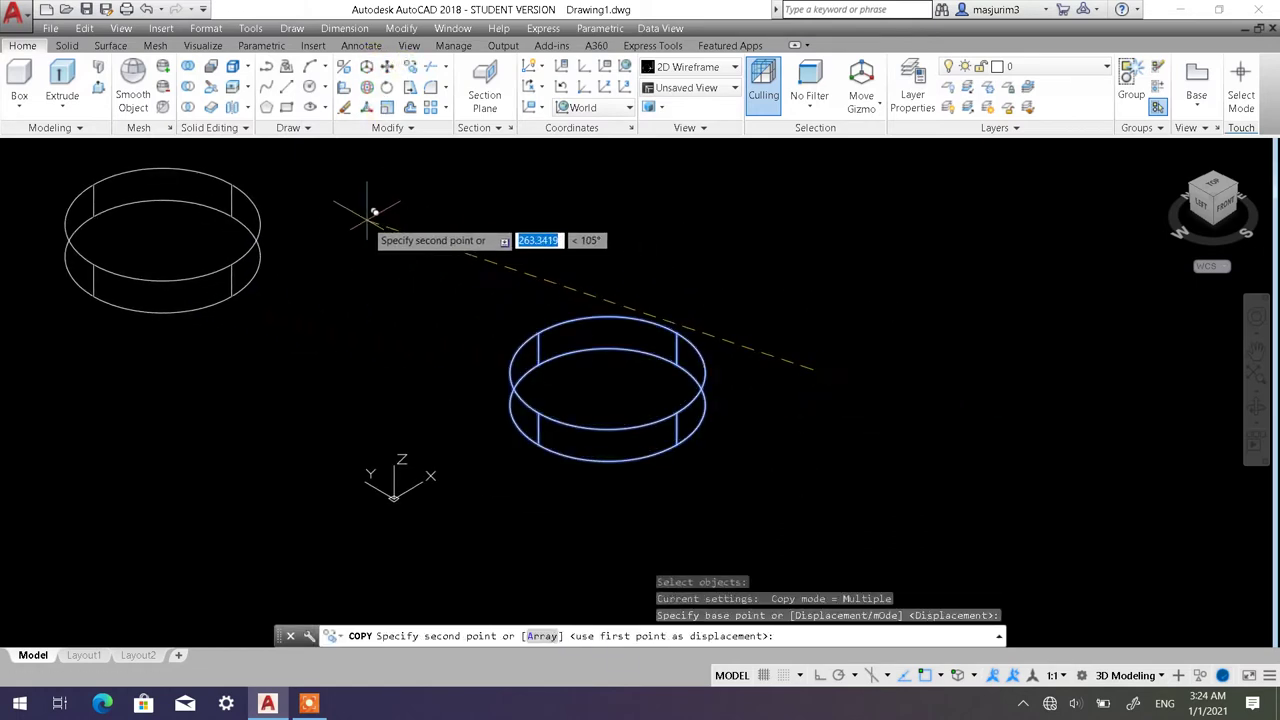
left_click(819, 677)
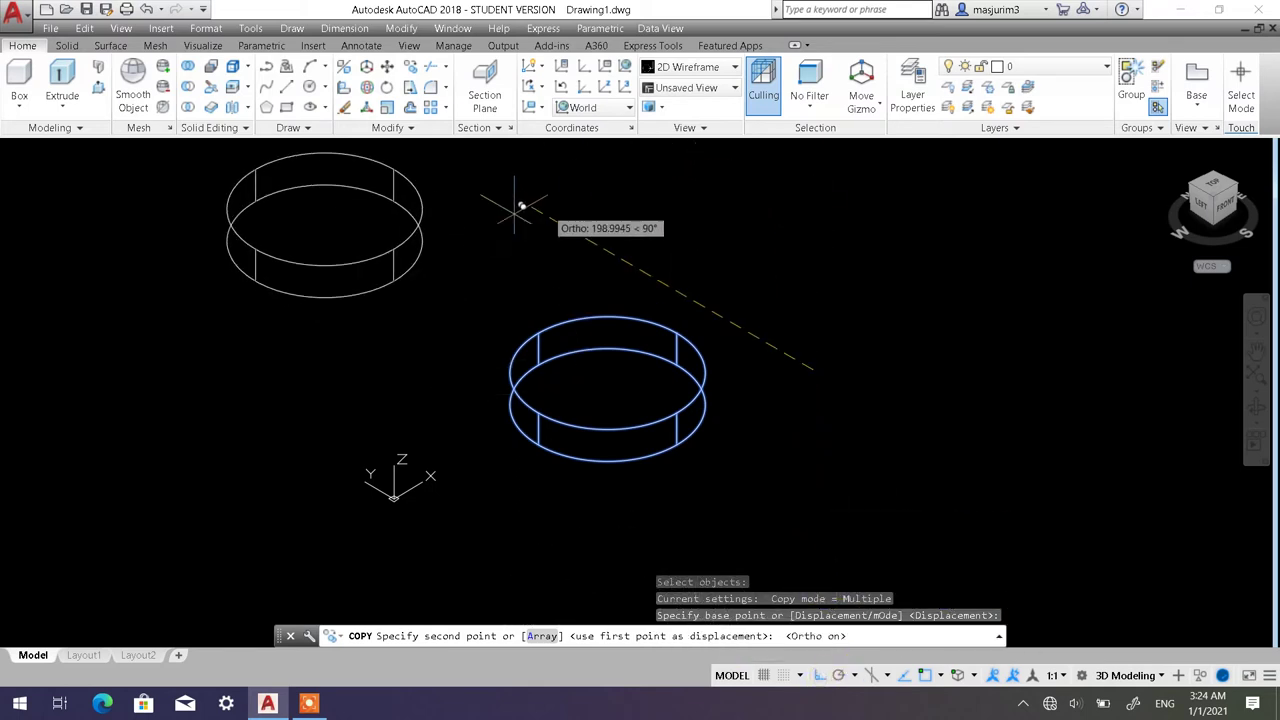
left_click(420, 225)
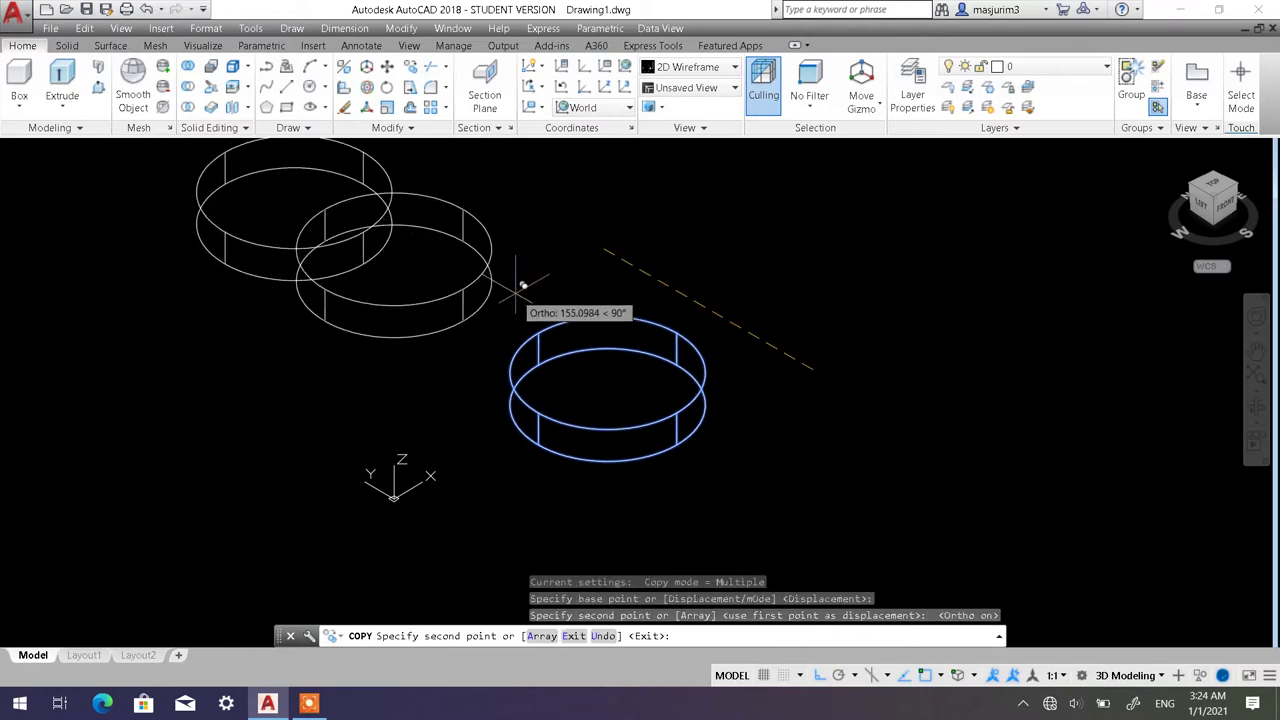
middle_click_drag(523, 306, 660, 461)
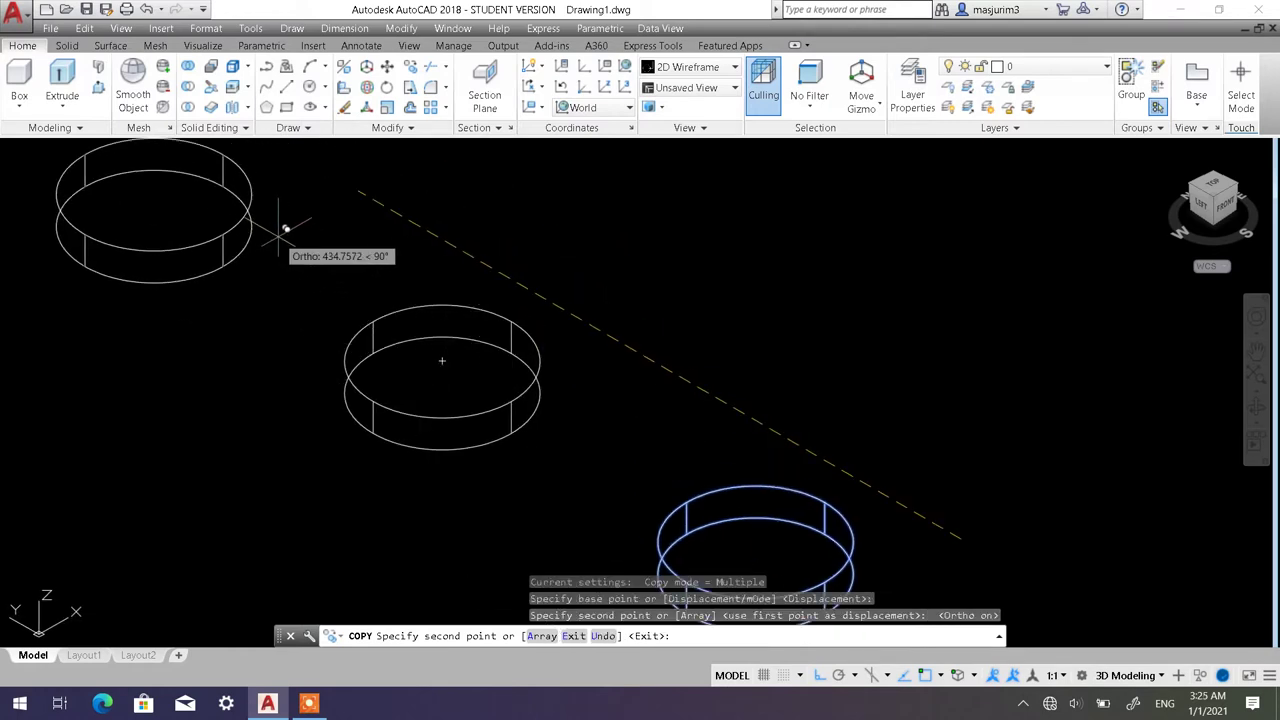
left_click(286, 229)
key("Escape")
scroll(586, 314, "down", 4)
middle_click_drag(609, 344, 543, 349)
scroll(666, 470, "up", 4)
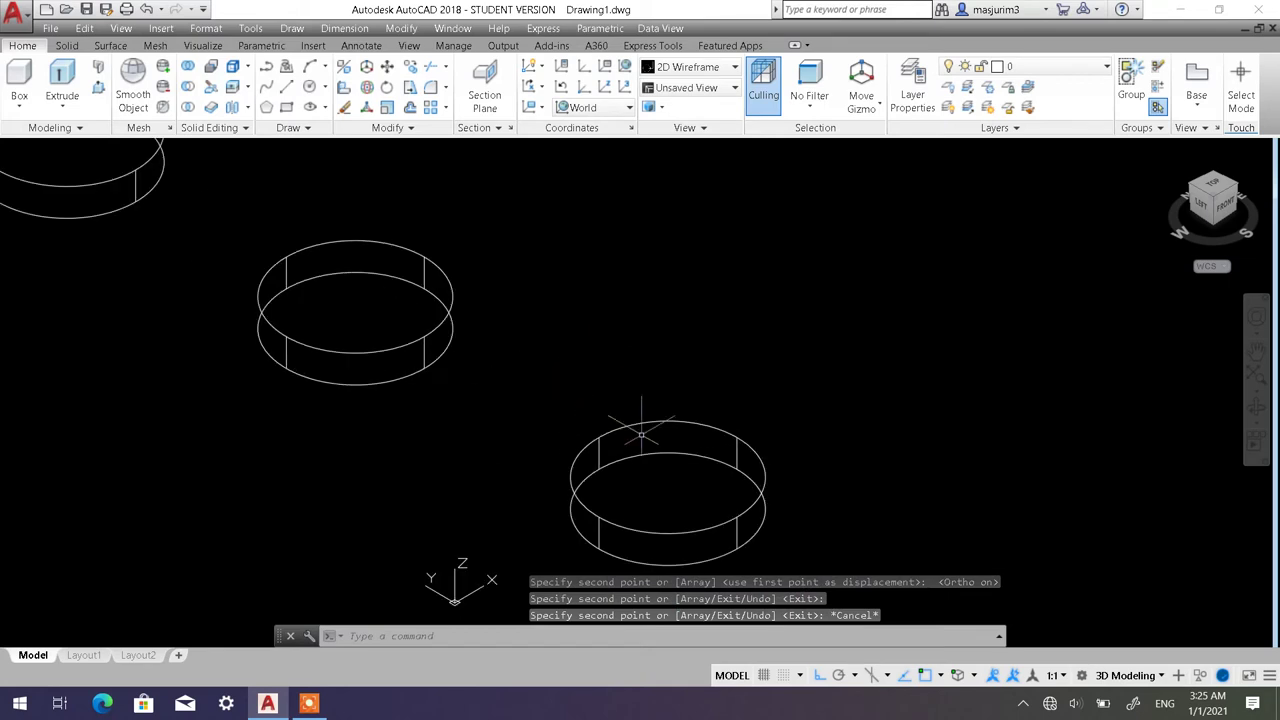
scroll(669, 480, "down", 2)
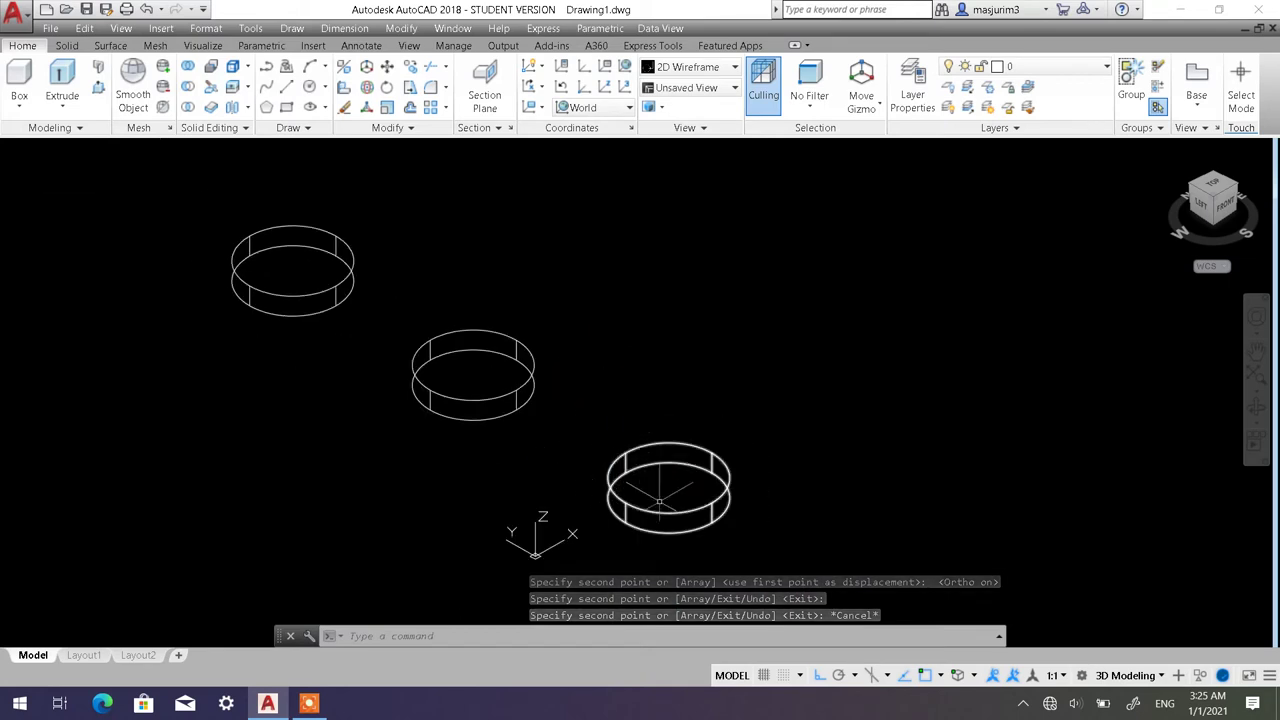
mouse_move(655, 498)
middle_mouse_down()
mouse_move(651, 458)
mouse_move(612, 430)
middle_mouse_up()
scroll(640, 430, "up", 2)
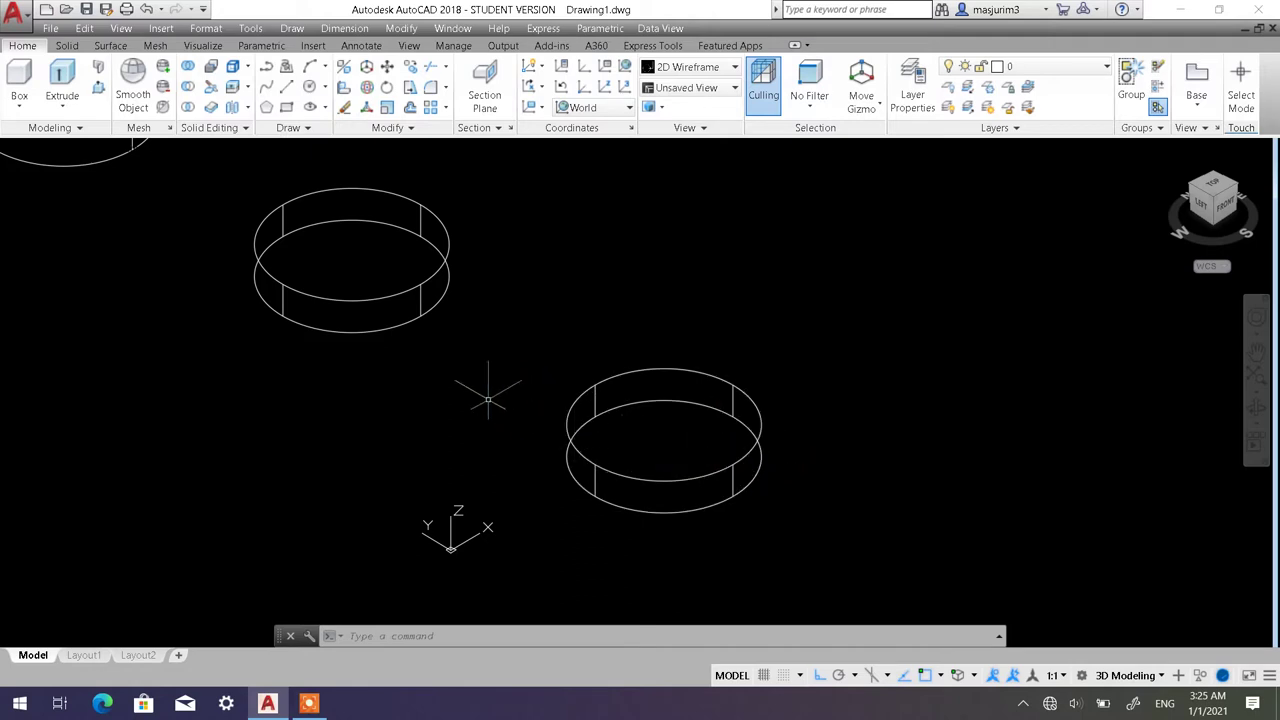
scroll(443, 357, "down", 3)
middle_click_drag(443, 357, 589, 445)
scroll(562, 401, "up", 2)
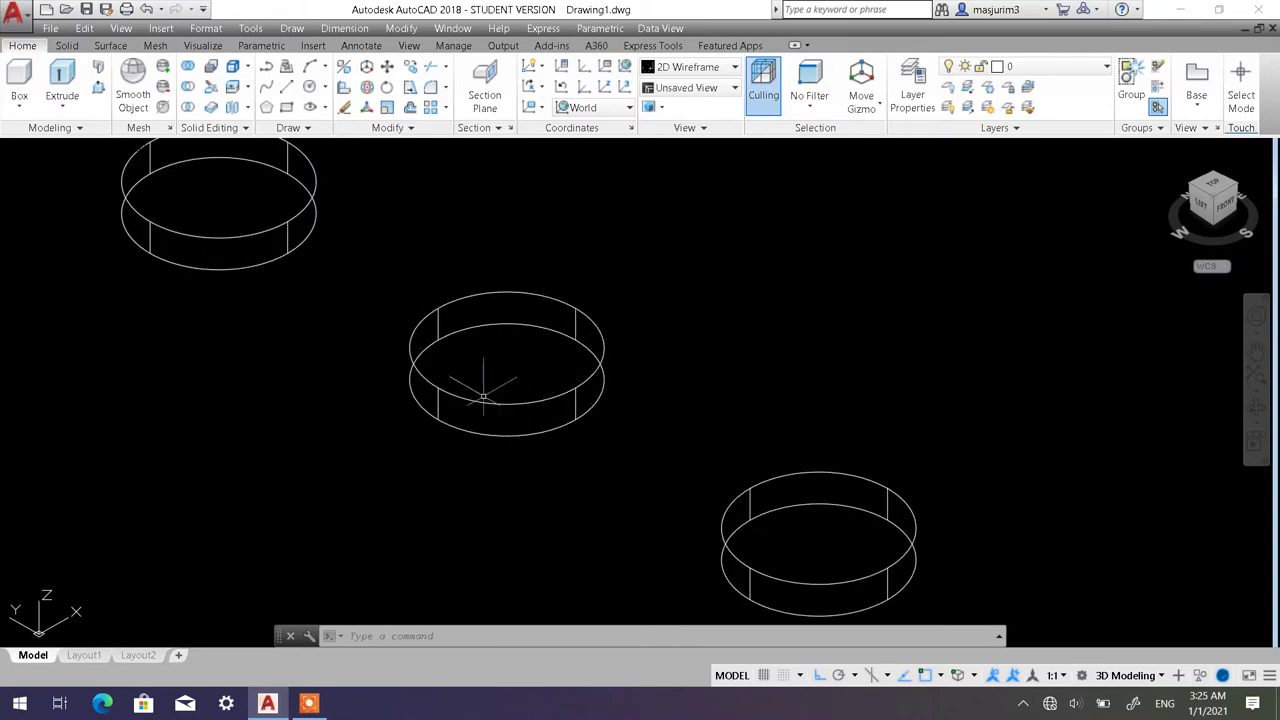
scroll(736, 448, "down", 2)
scroll(683, 371, "up", 4)
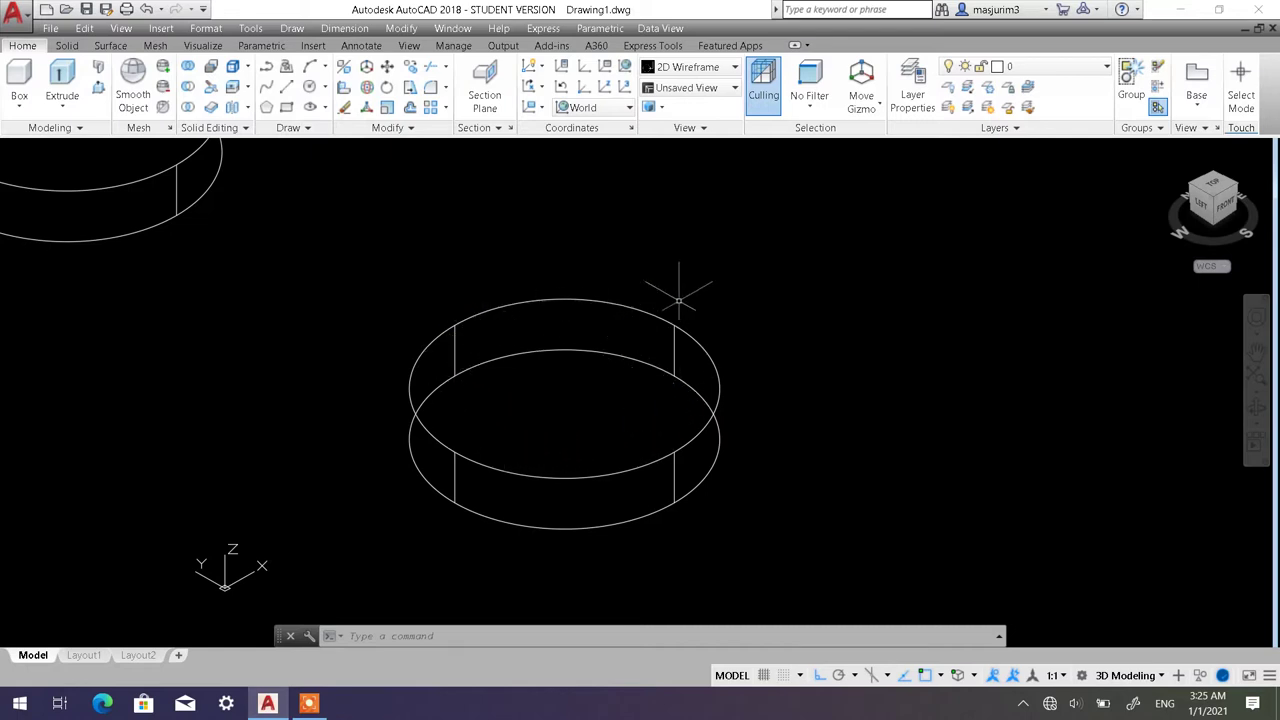
Draw a small circle with a diameter of 10 beside the wide cylinders.
left_click(312, 89)
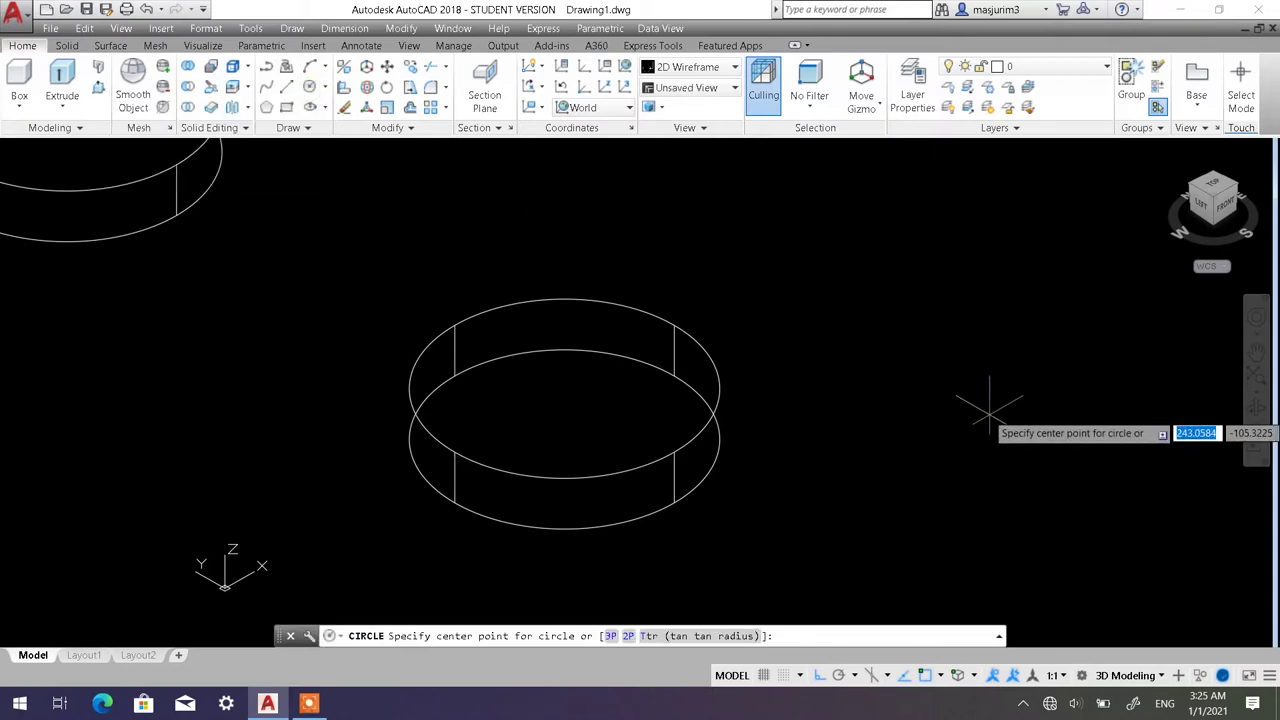
left_click(926, 428)
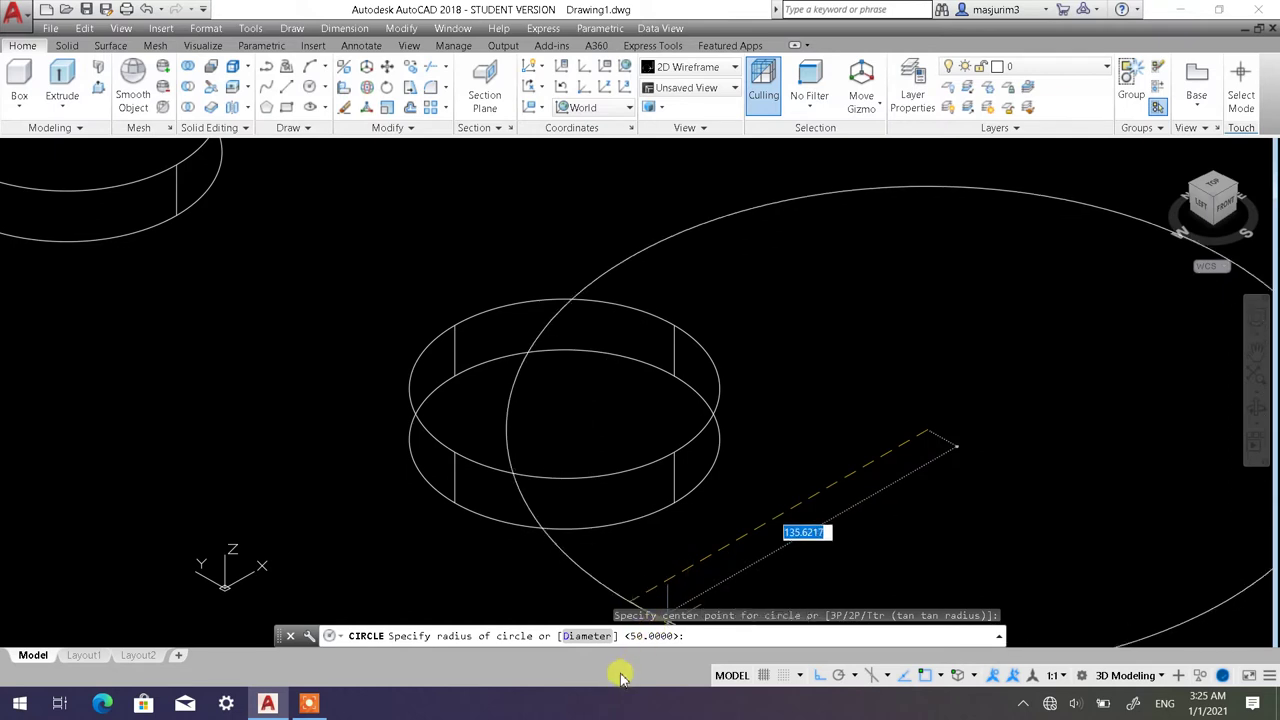
left_click(596, 638)
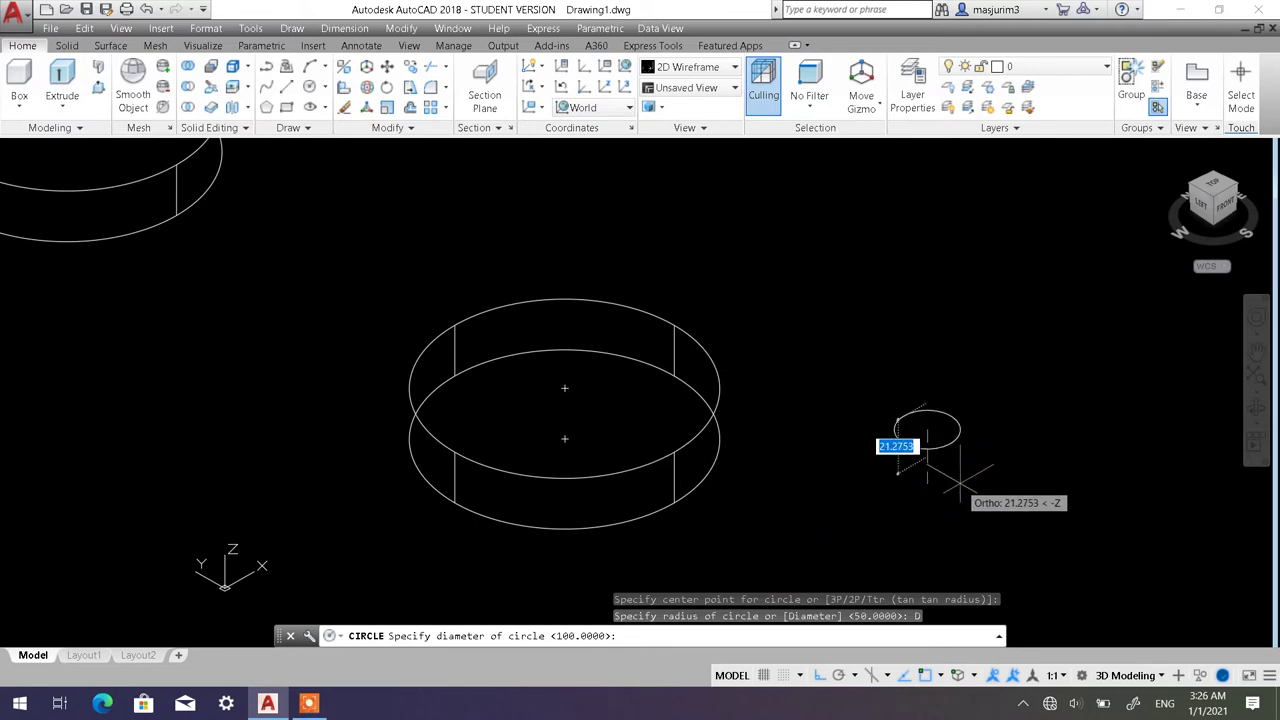
type("0")
key("Return")
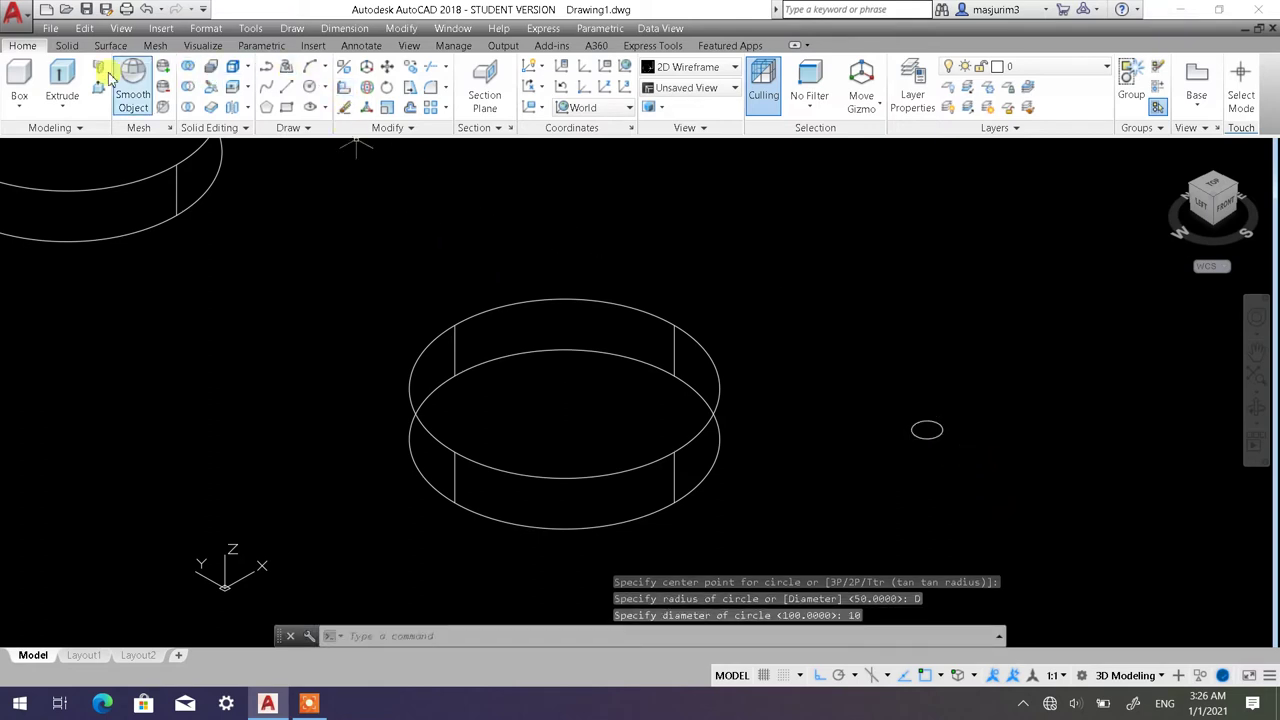
Extrude the small circle upward into a tall thin rod.
left_click(61, 75)
left_click(974, 471)
left_click(862, 396)
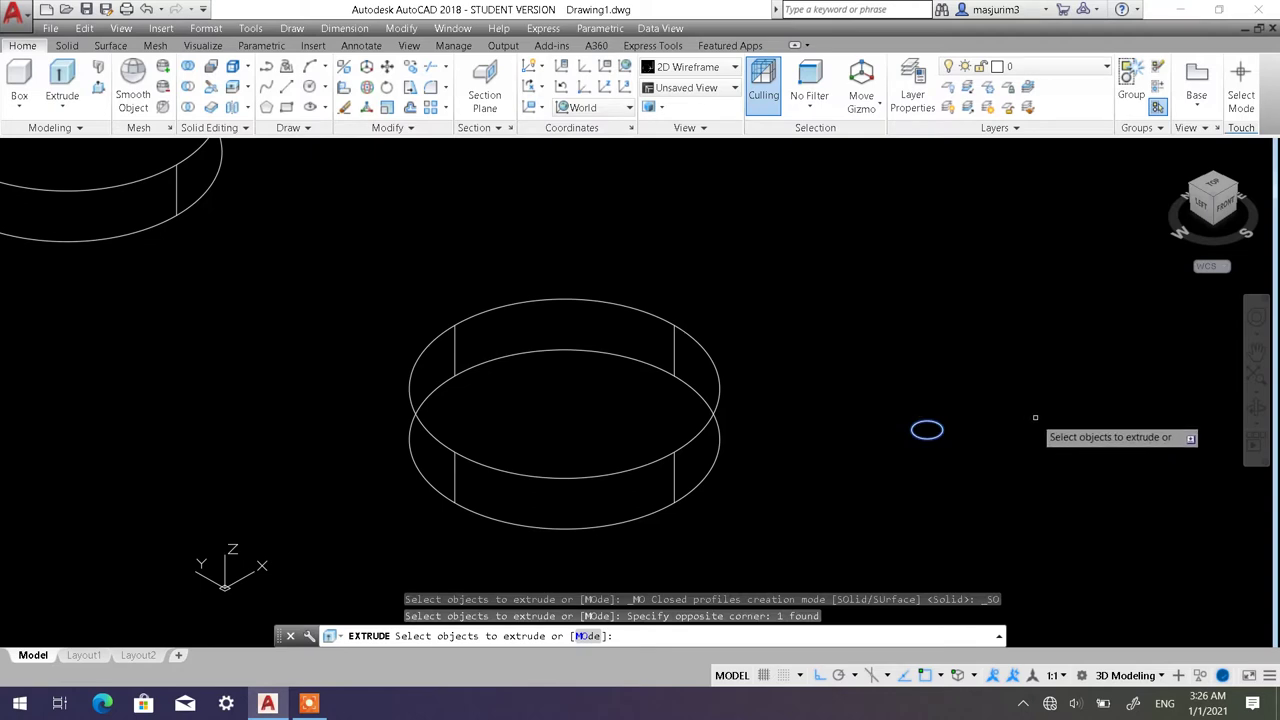
key("Return")
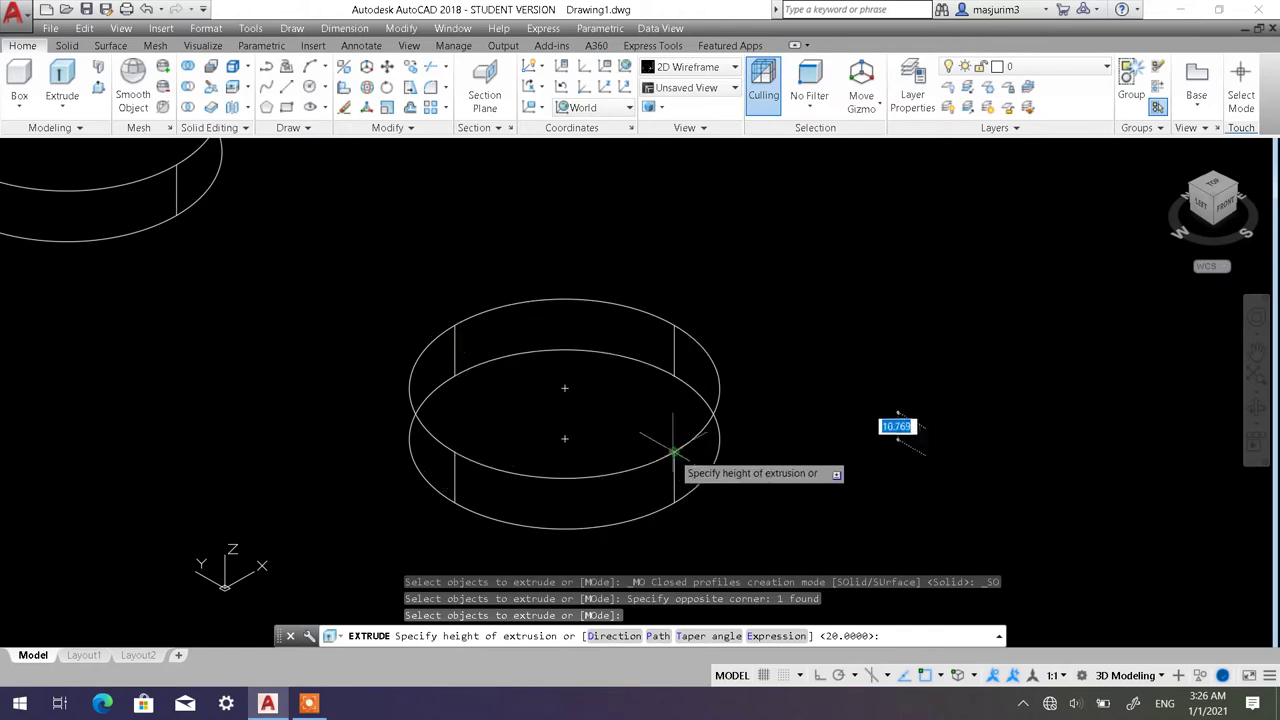
left_click(950, 228)
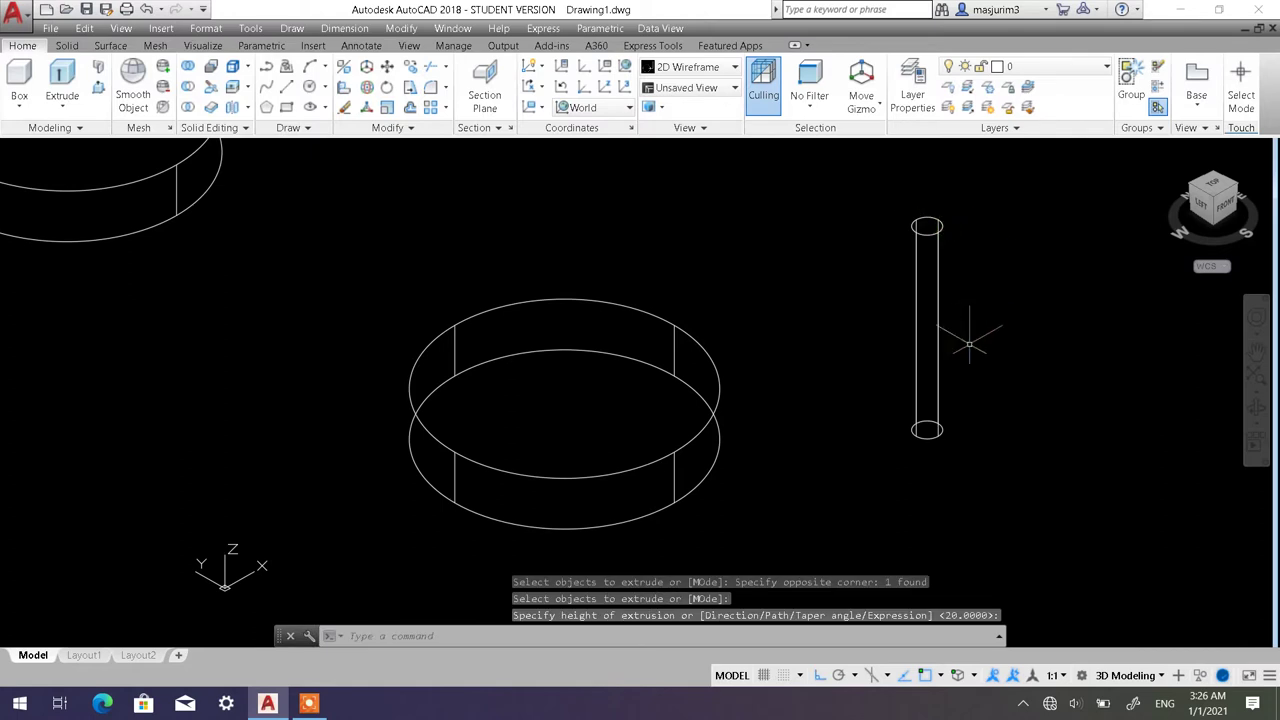
scroll(822, 303, "down", 2)
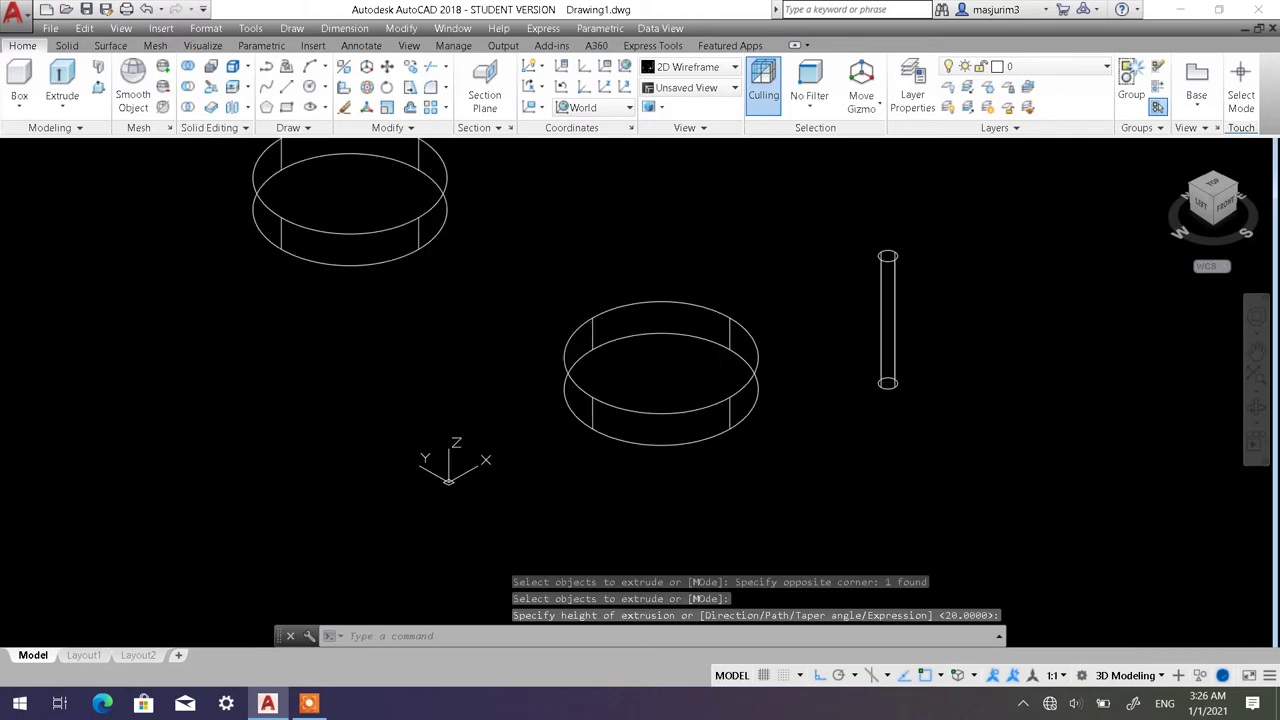
middle_click_drag(815, 282, 751, 286)
Copy the rod twice toward the lower right.
left_click(409, 68)
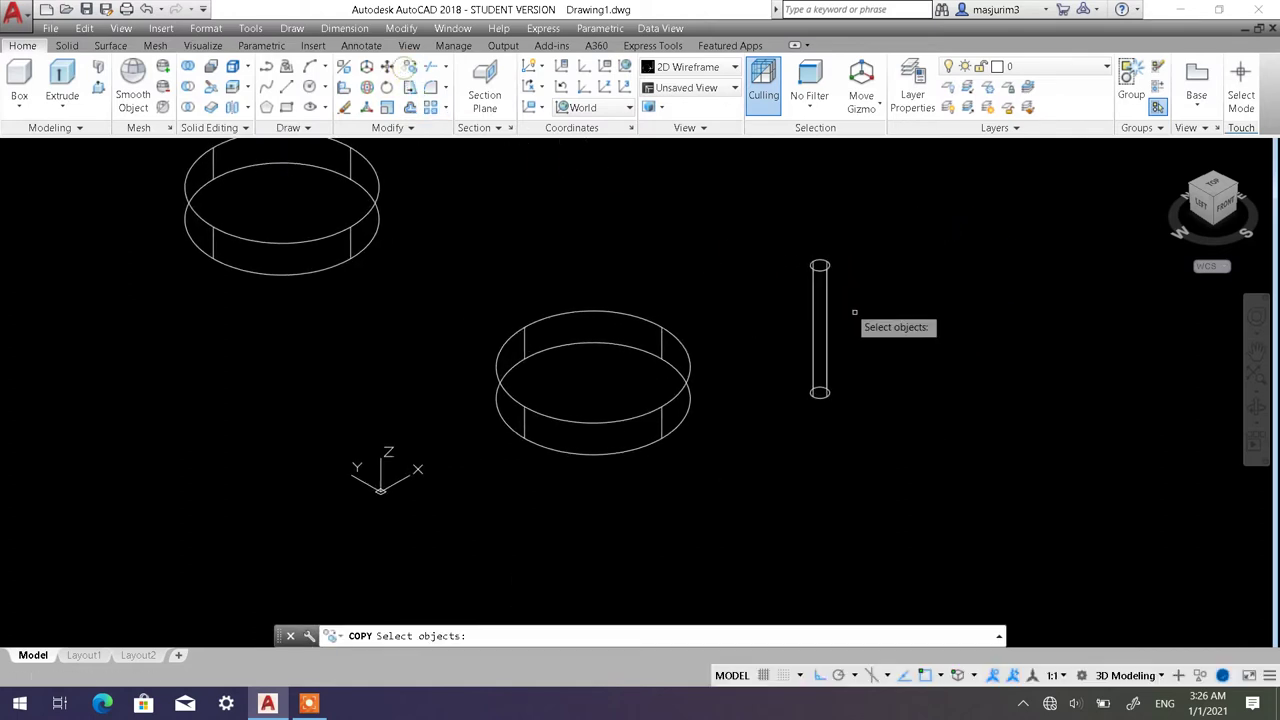
left_click(851, 304)
left_click(777, 286)
key("Return")
left_click(902, 325)
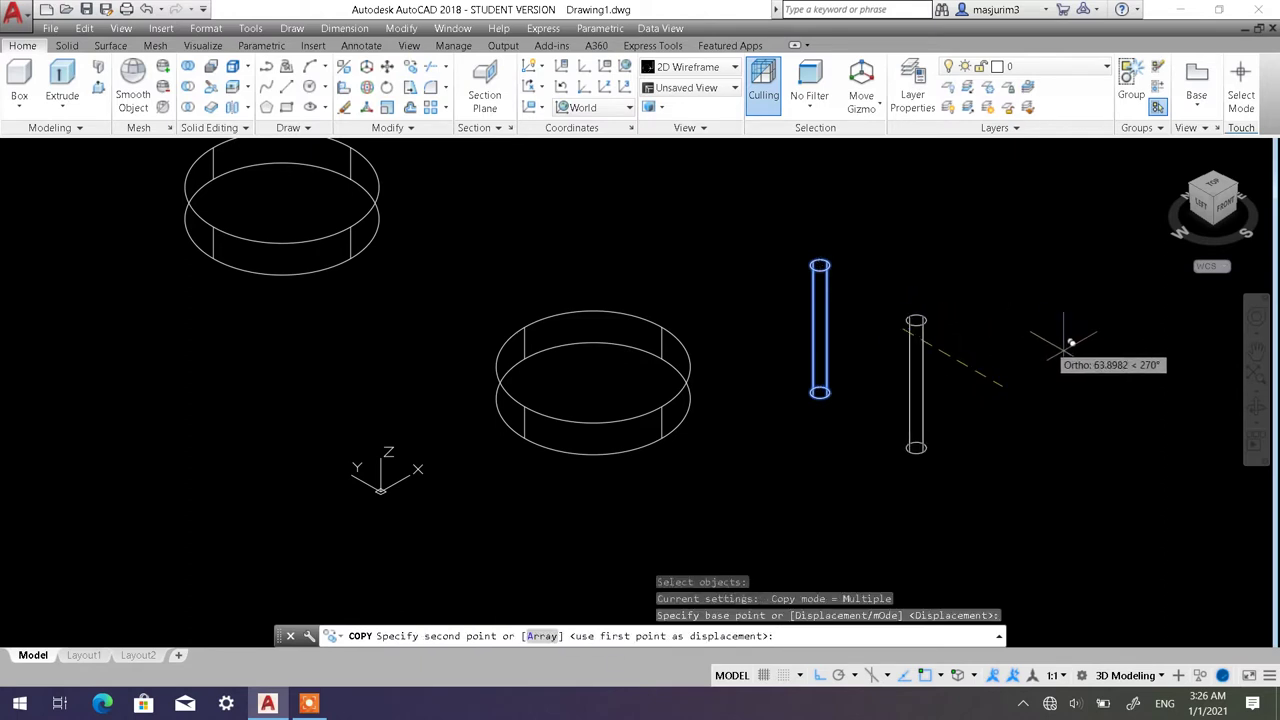
left_click(1166, 477)
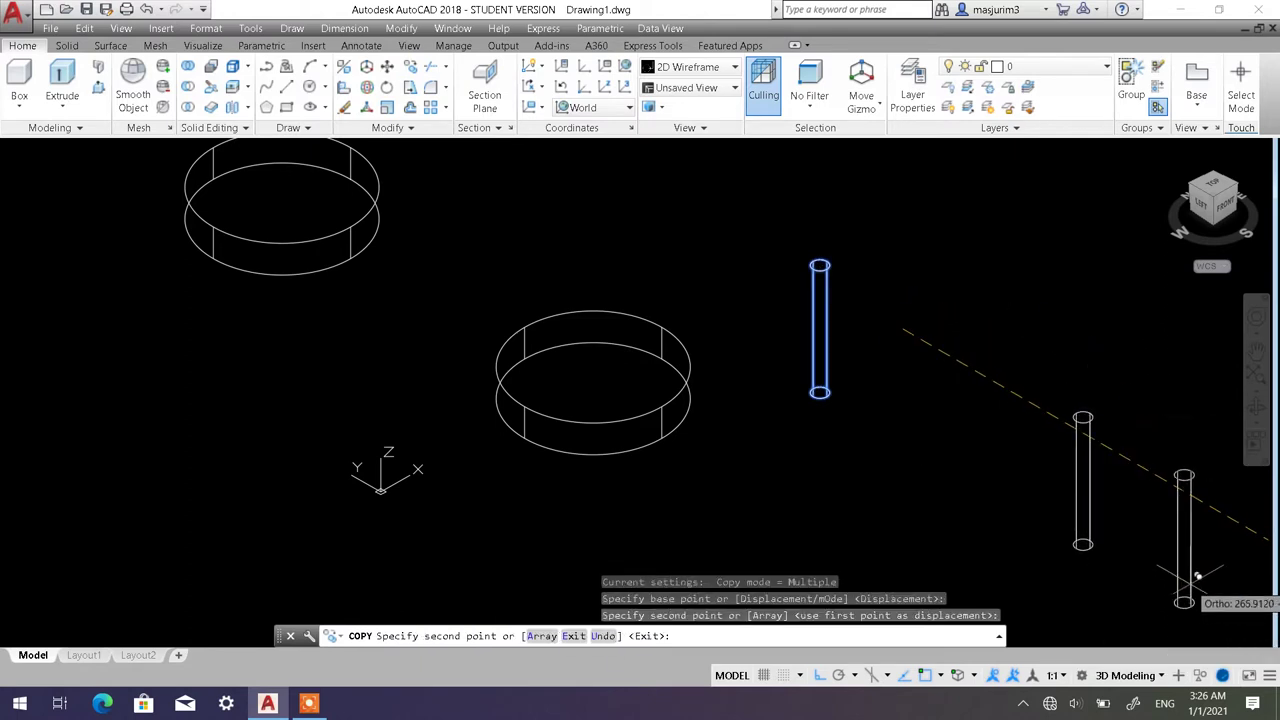
left_click(1184, 603)
key("Escape")
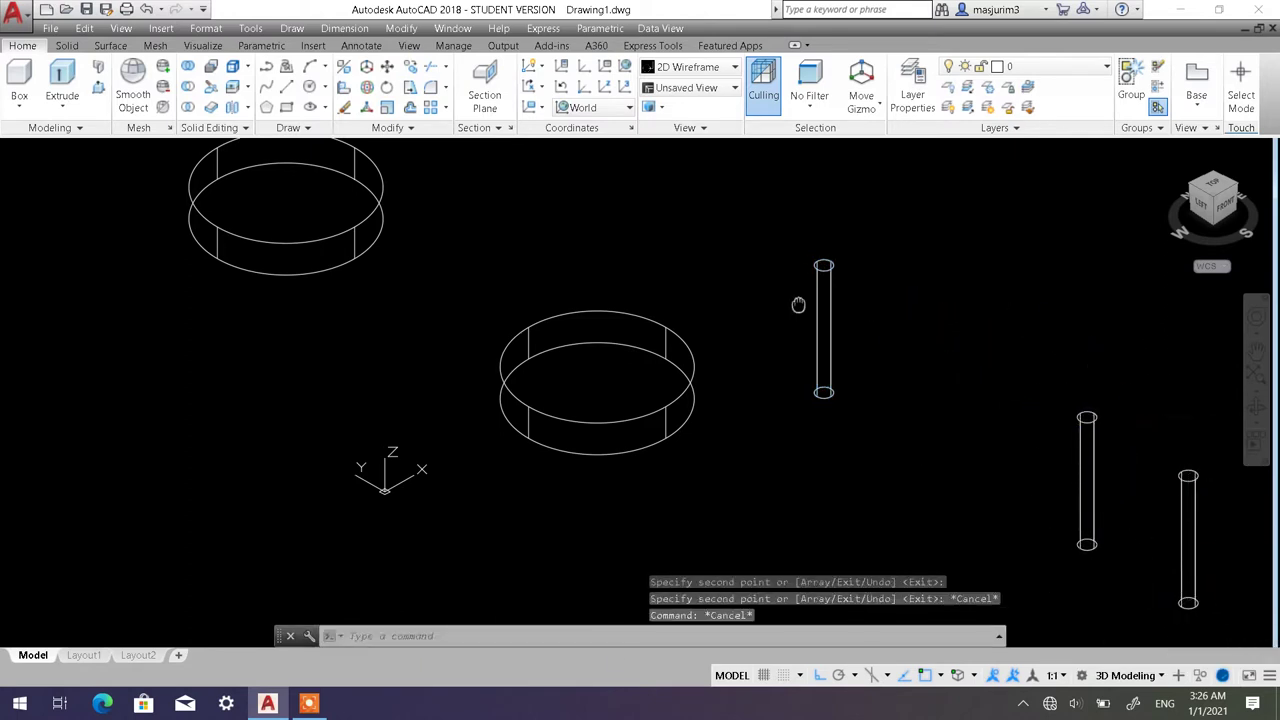
Move the thin rod from its base centre onto the nearer ring's centre point.
scroll(946, 310, "up", 2)
middle_click_drag(999, 325, 985, 301)
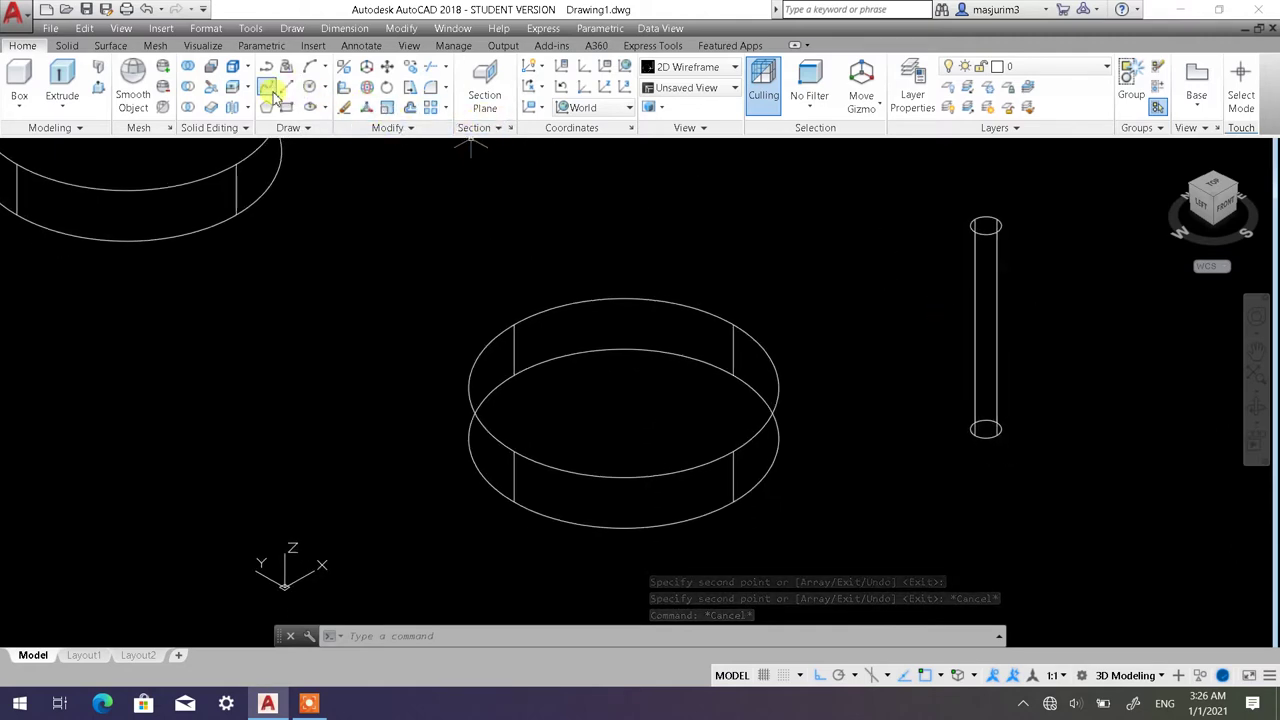
left_click(389, 72)
left_click(1086, 409)
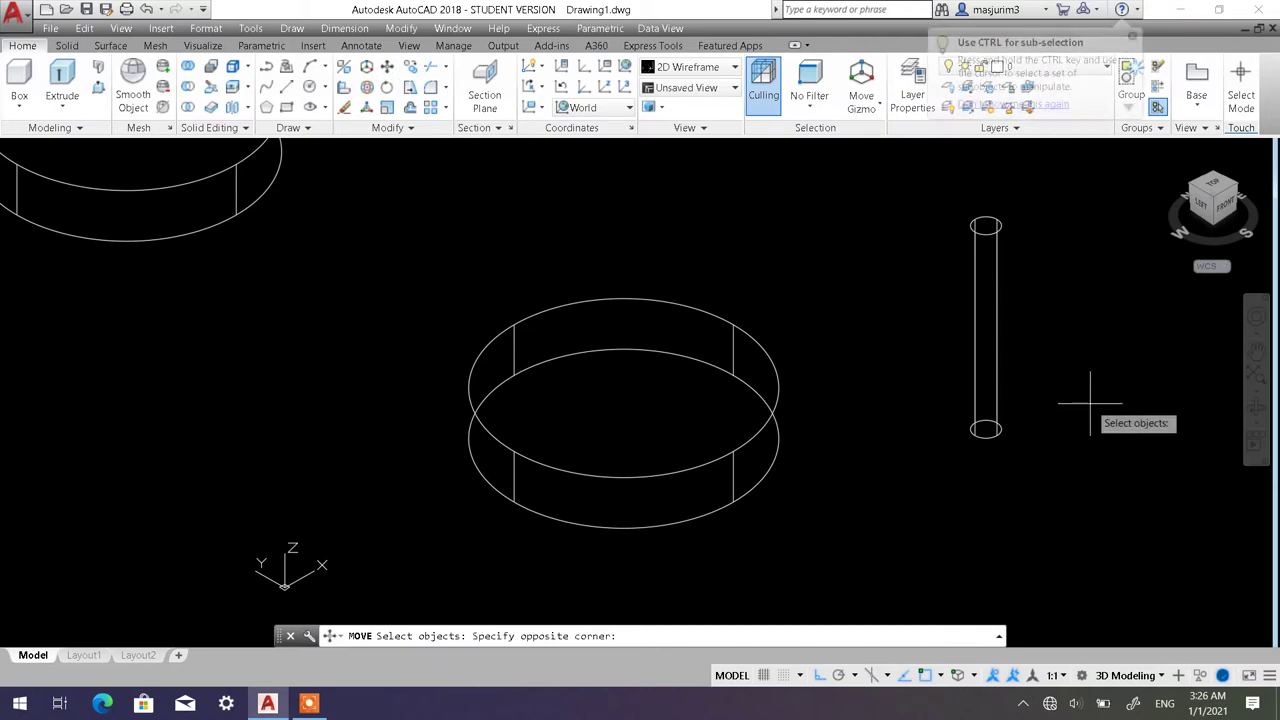
left_click(954, 357)
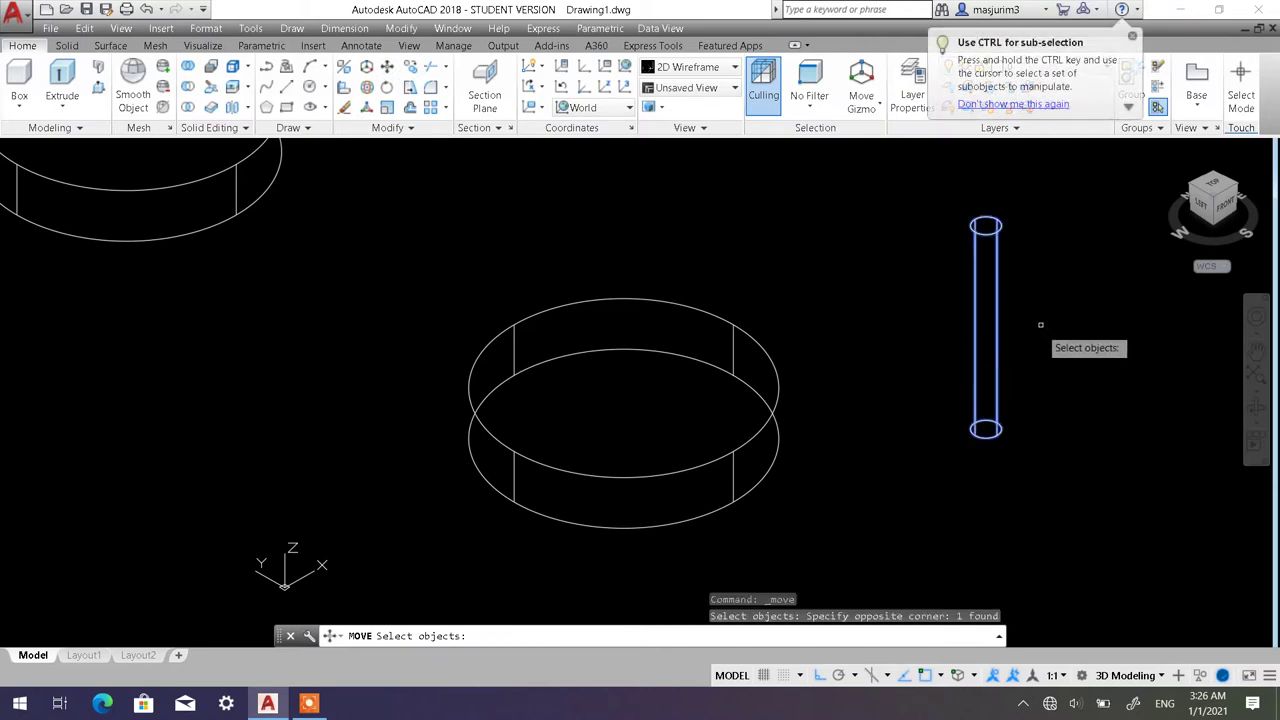
key("Return")
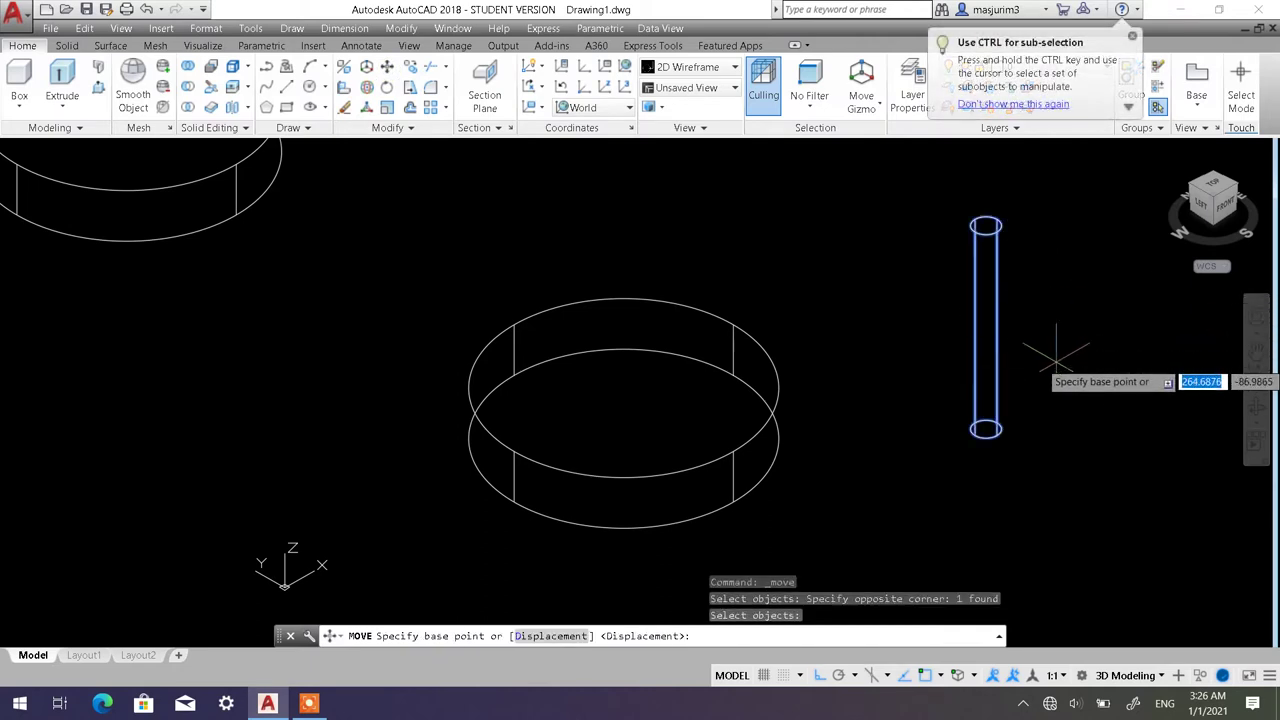
left_click(985, 429)
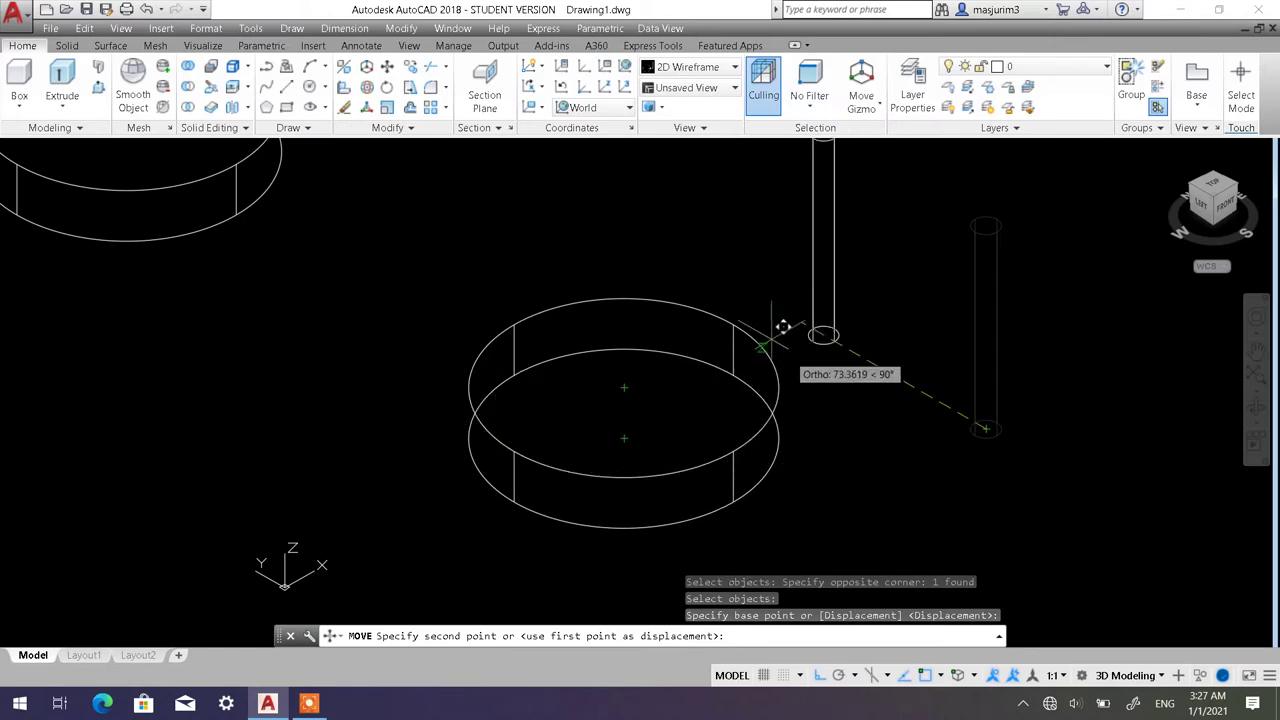
left_click(634, 432)
mouse_move(785, 481)
middle_mouse_down("shift")
mouse_move(771, 420)
mouse_move(787, 396)
mouse_move(782, 497)
mouse_move(766, 500)
mouse_move(786, 471)
middle_mouse_up("shift")
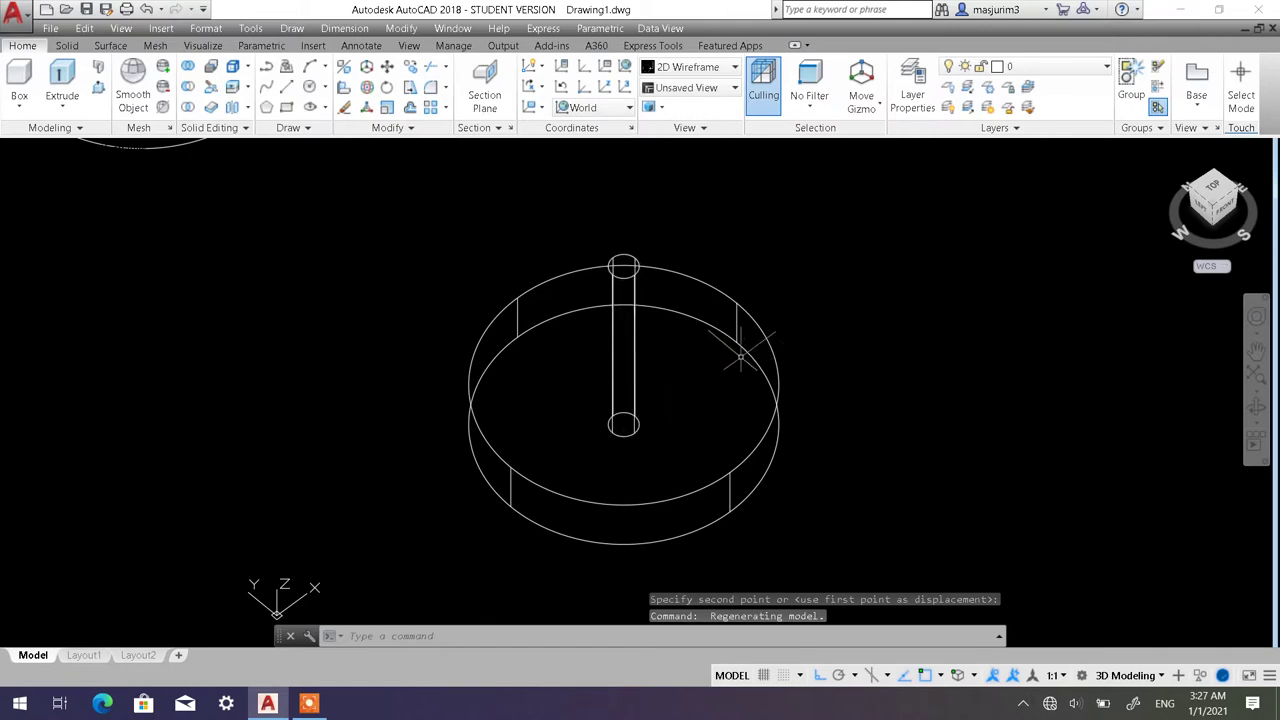
In Top view, move the centred rod 40 units right toward the ring's rim.
left_click(1221, 191)
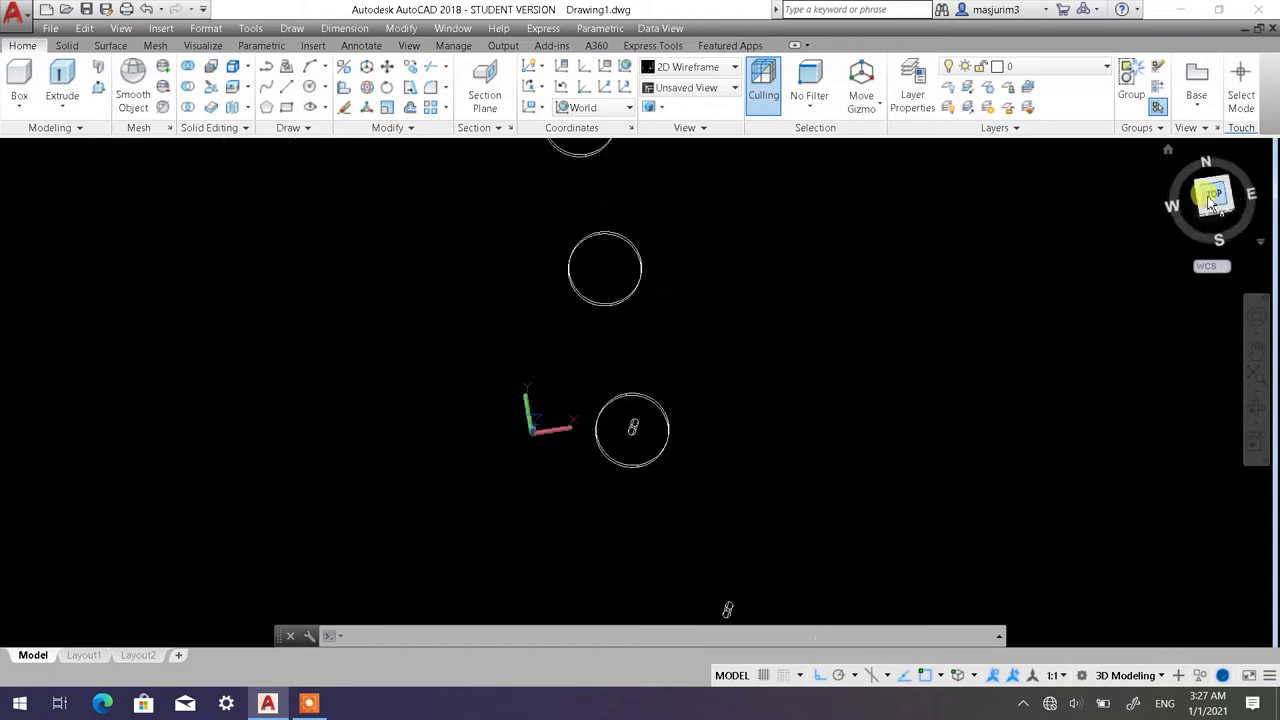
mouse_move(632, 464)
middle_mouse_down()
mouse_move(574, 440)
mouse_move(452, 428)
mouse_move(607, 483)
mouse_move(606, 456)
middle_mouse_up()
scroll(460, 428, "up", 6)
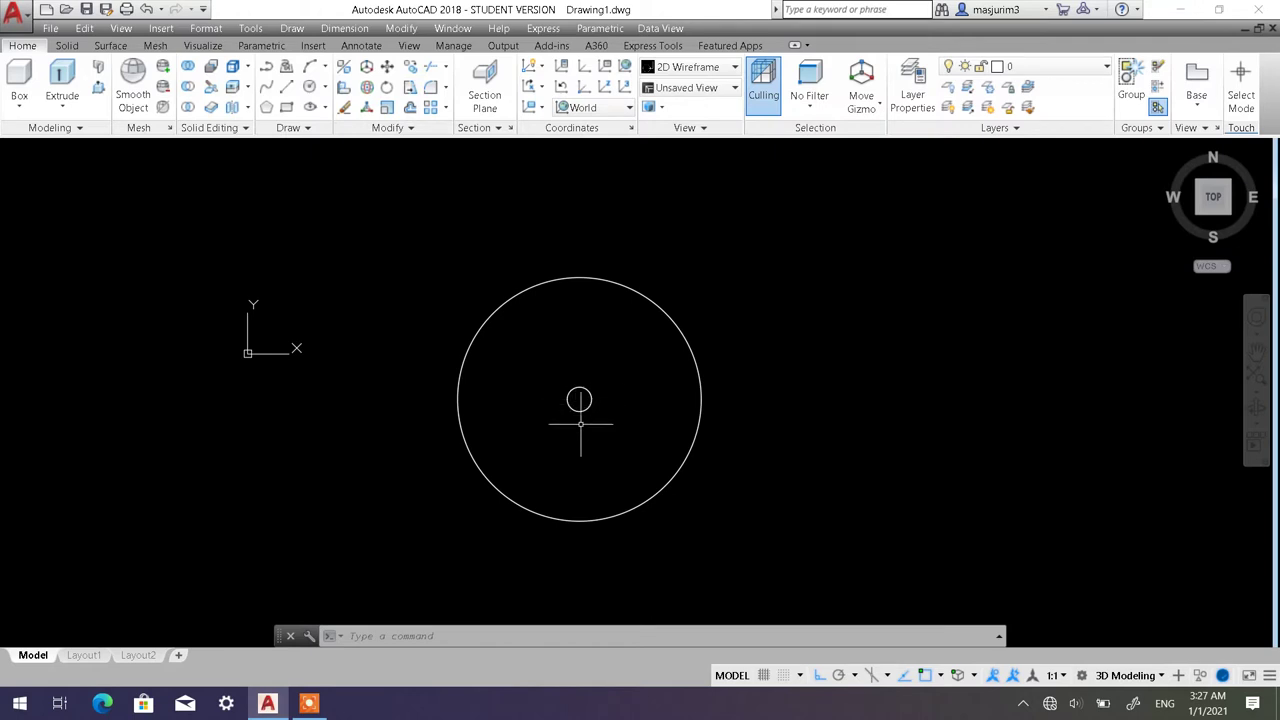
left_click(388, 72)
left_click(600, 444)
left_click(562, 390)
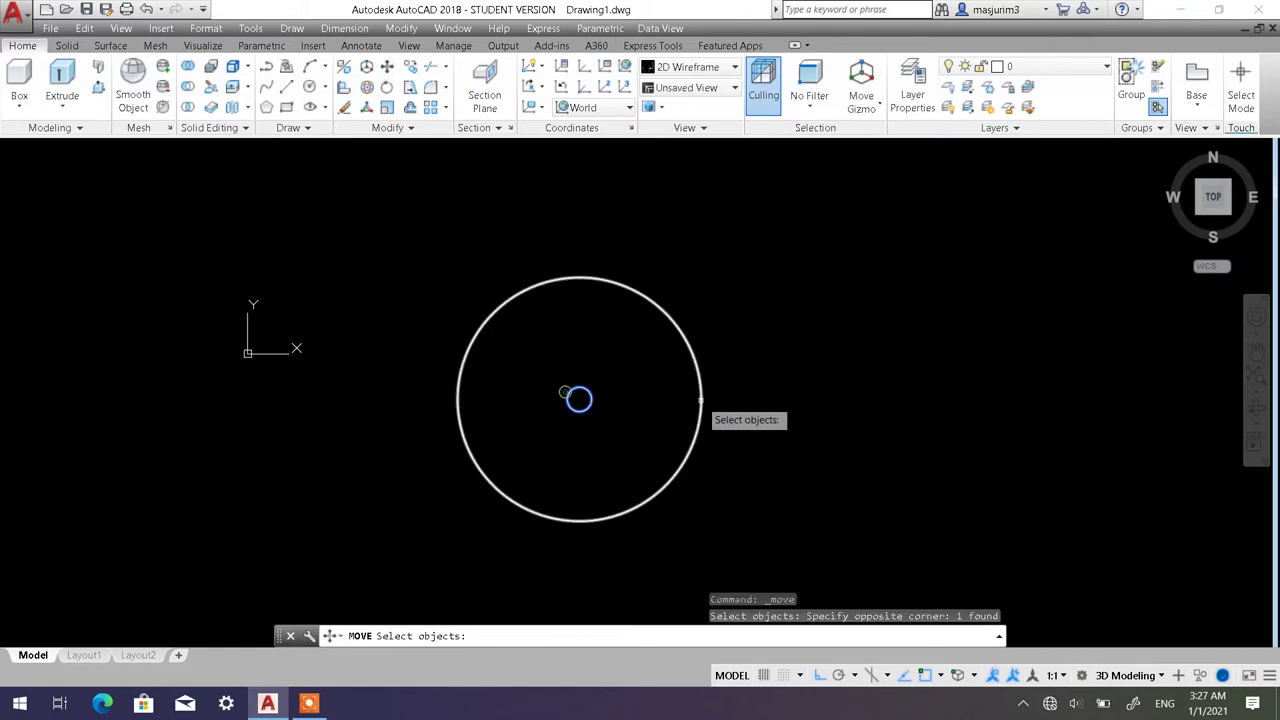
key("Return")
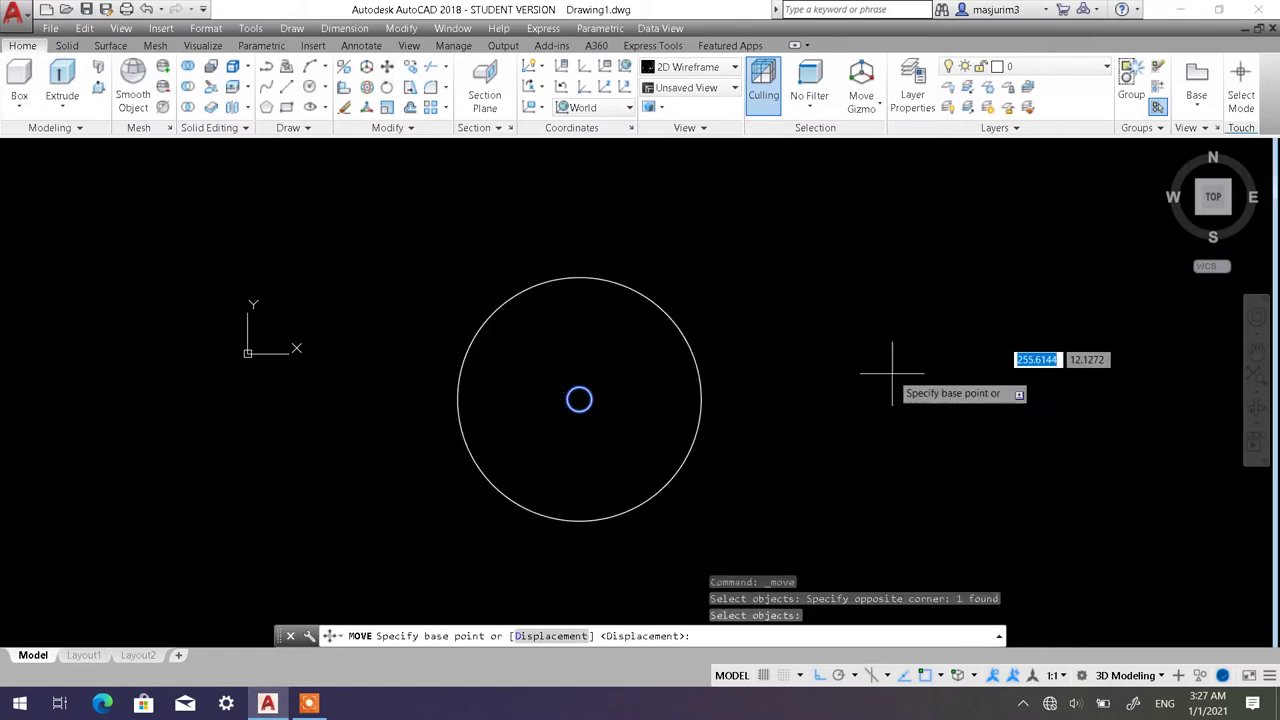
left_click(737, 251)
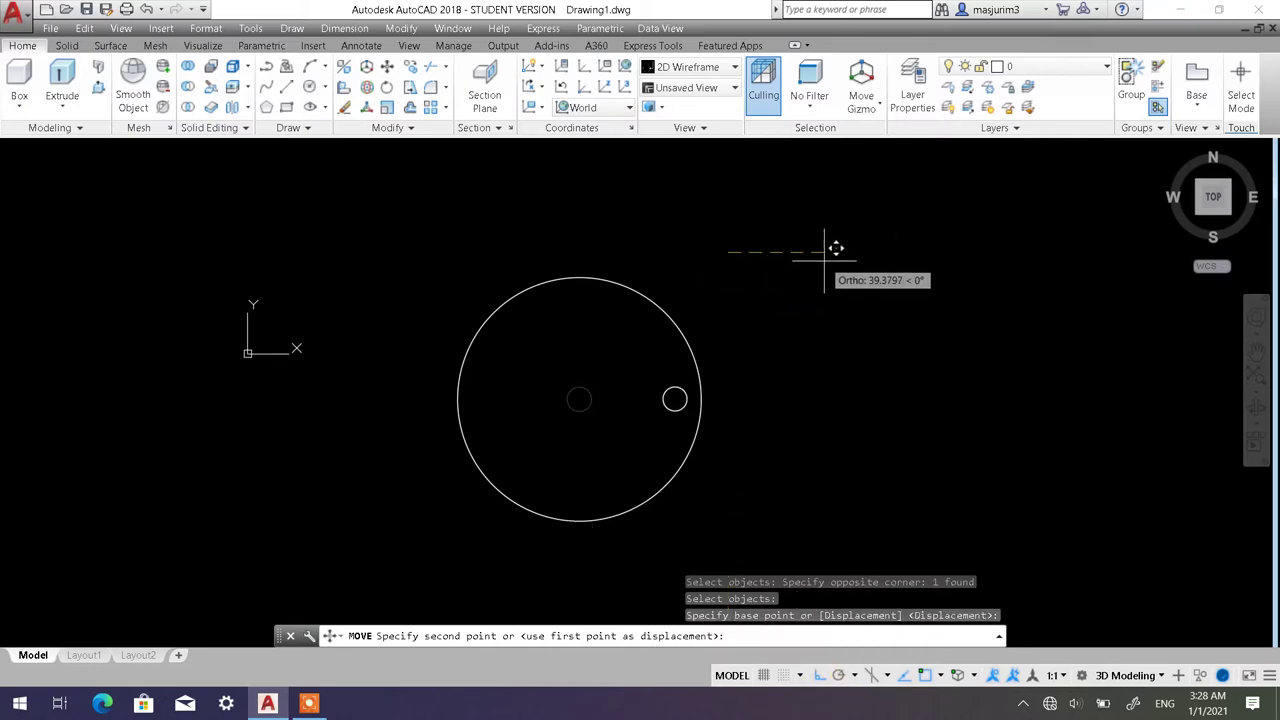
type("40")
key("Return")
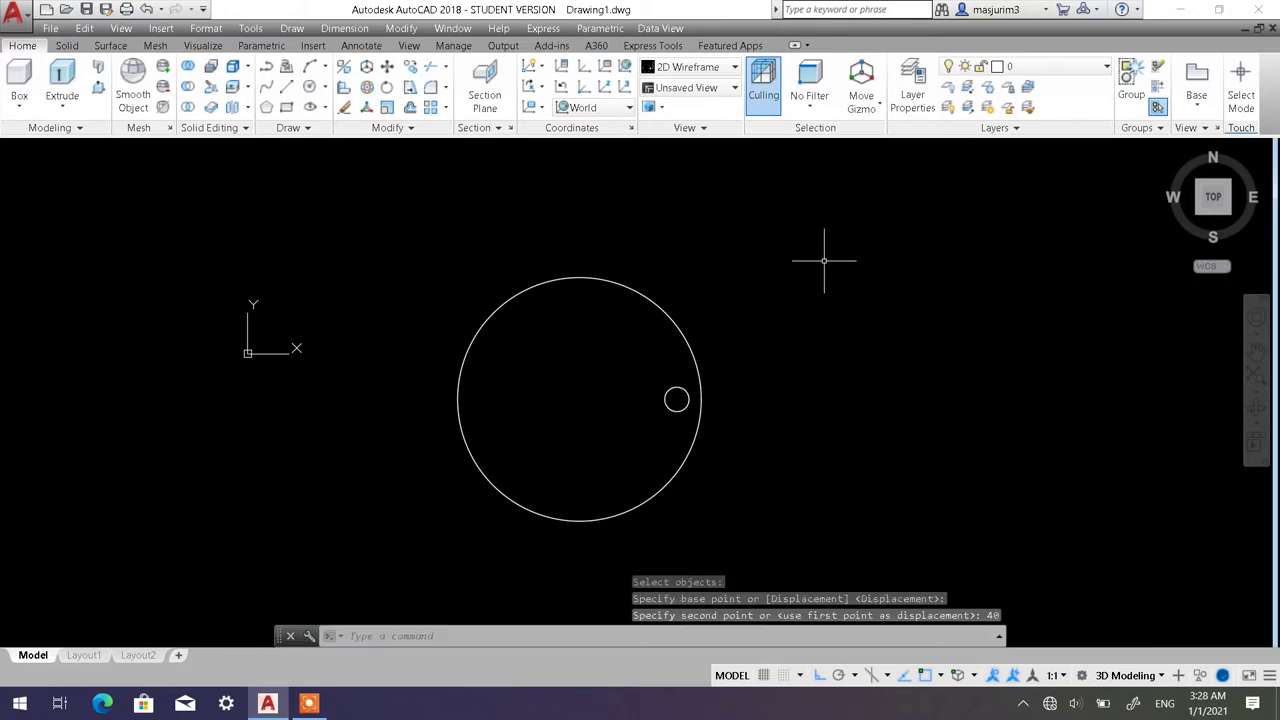
middle_click_drag(769, 435, 749, 235, "shift")
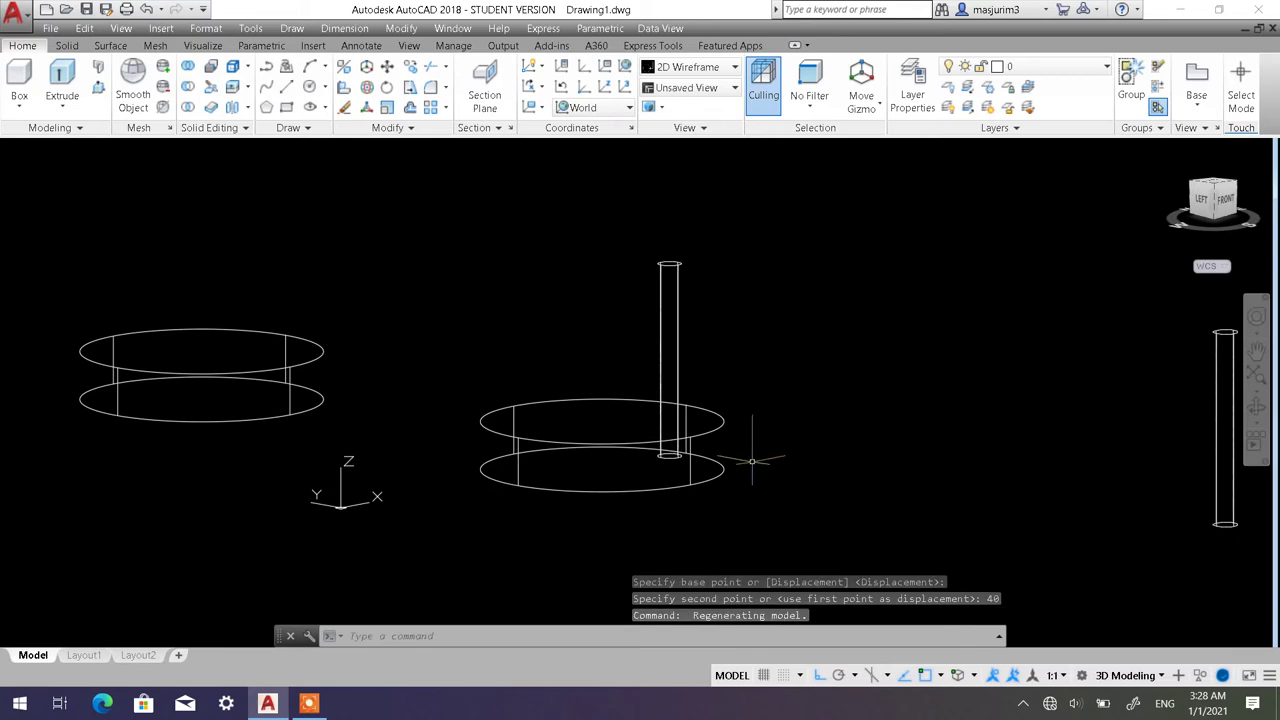
From a side elevation, lower the upright rod so it passes below the ring.
mouse_move(749, 457)
middle_mouse_down("shift")
mouse_move(737, 414)
mouse_move(723, 414)
mouse_move(734, 474)
mouse_move(761, 512)
middle_mouse_up("shift")
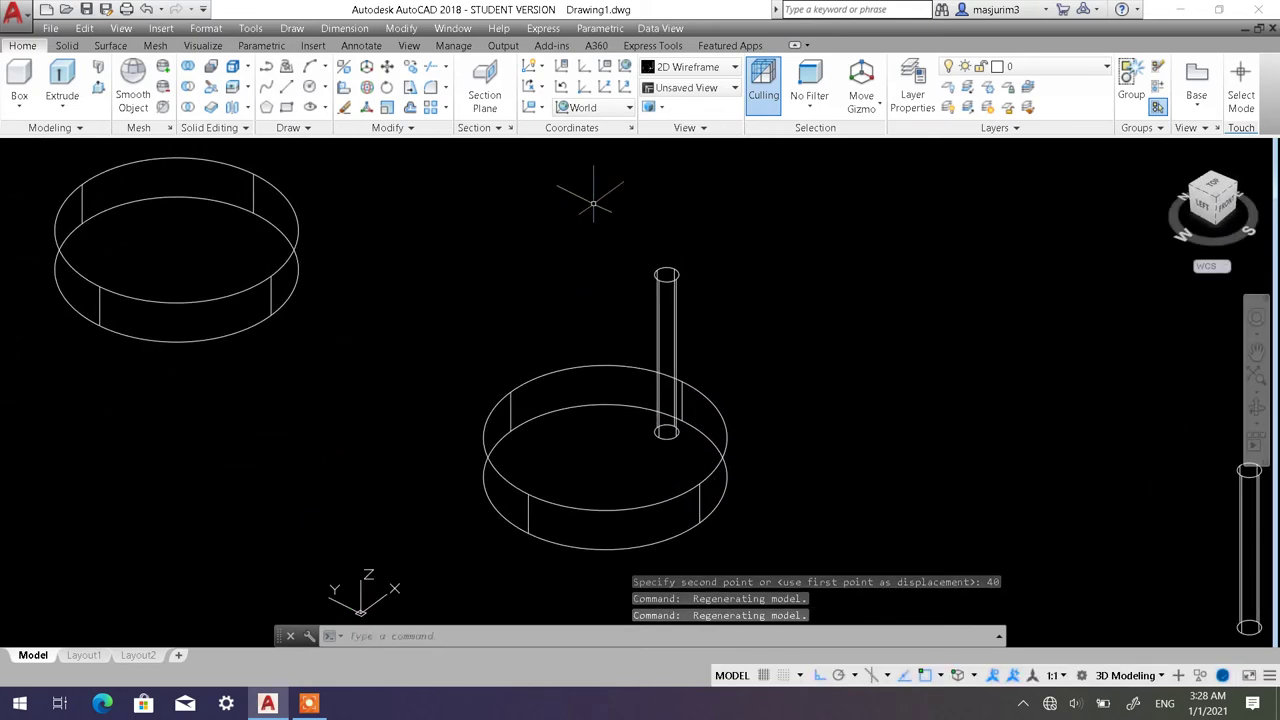
middle_click_drag(537, 314, 549, 243, "shift")
middle_click_drag(581, 380, 590, 392, "shift")
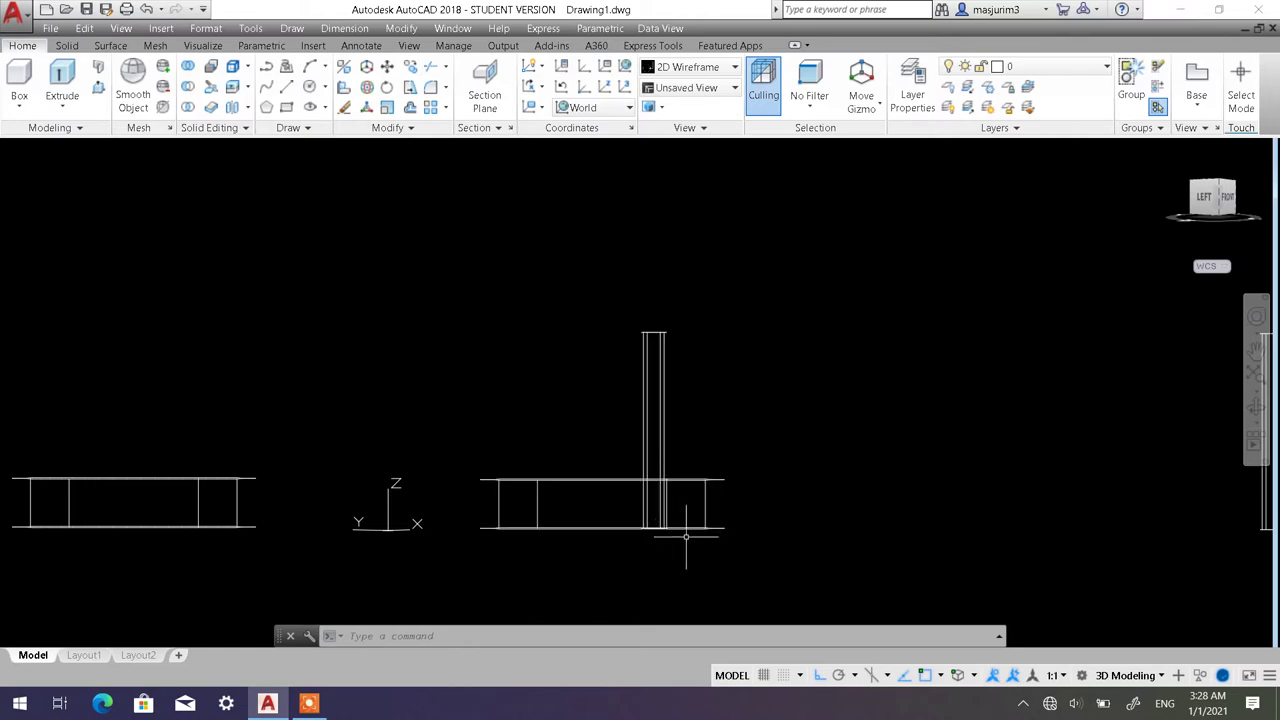
left_click(390, 68)
left_click(690, 395)
left_click(621, 360)
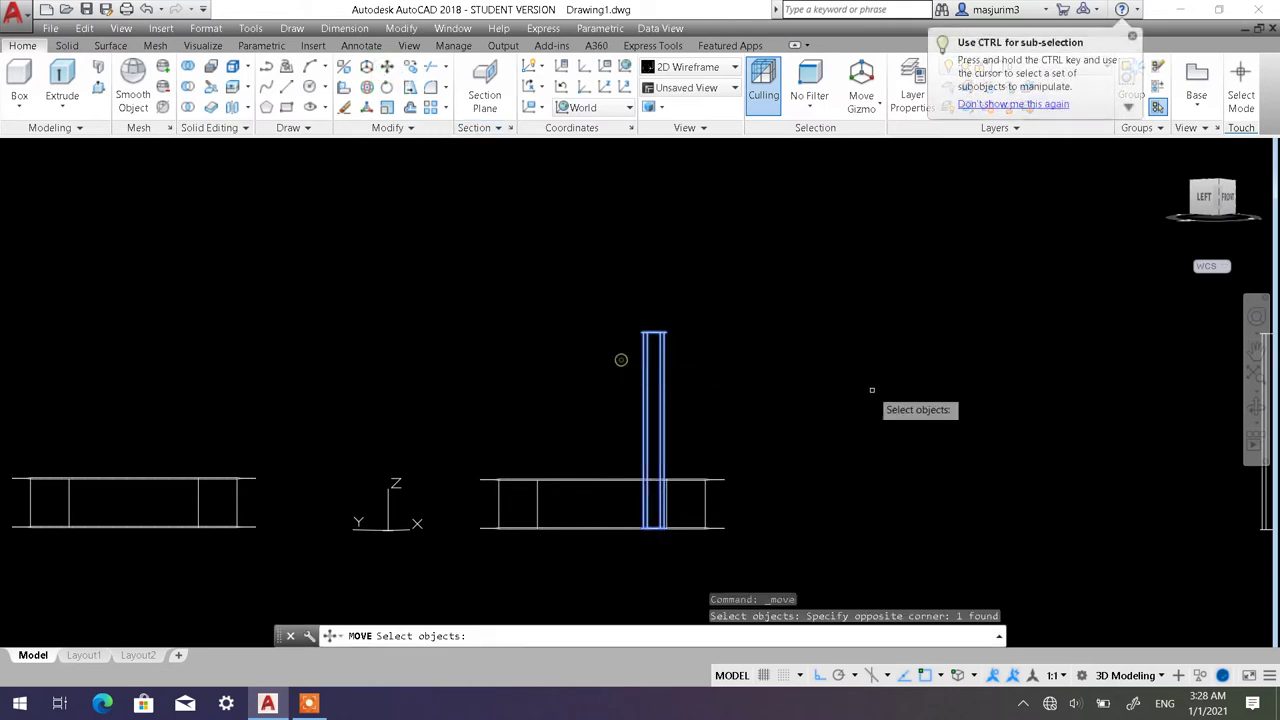
key("Return")
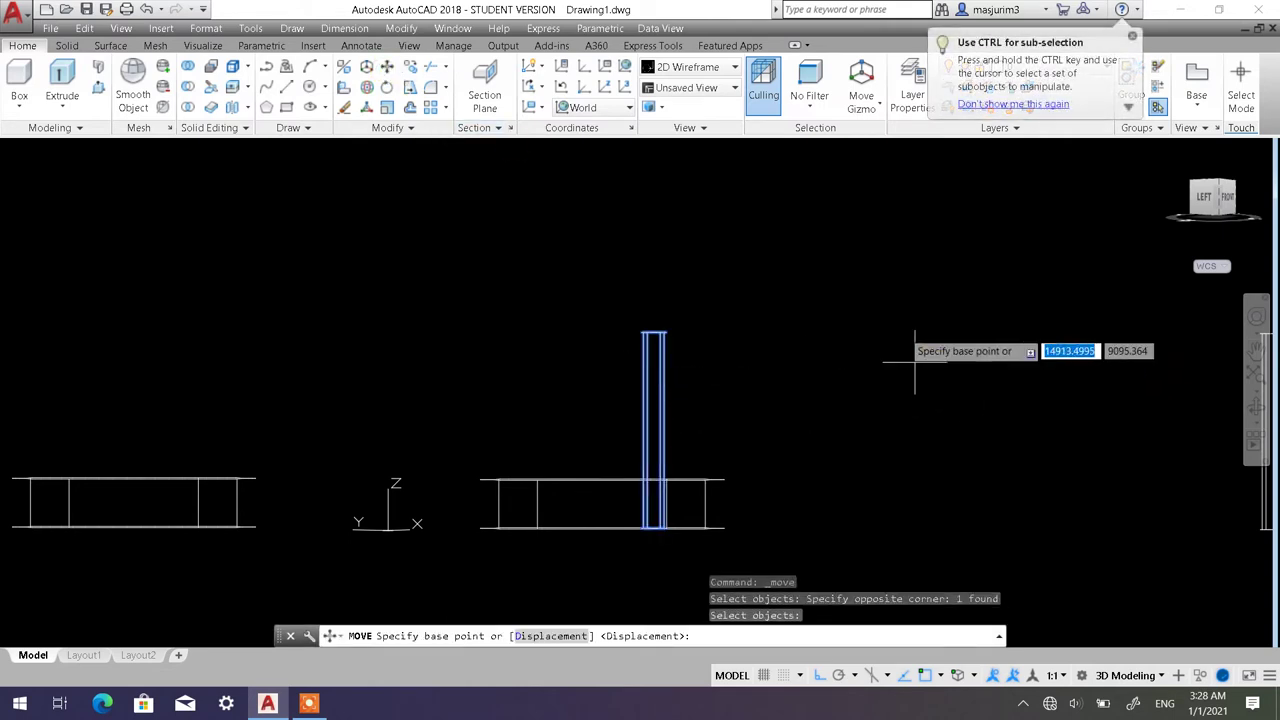
left_click(845, 346)
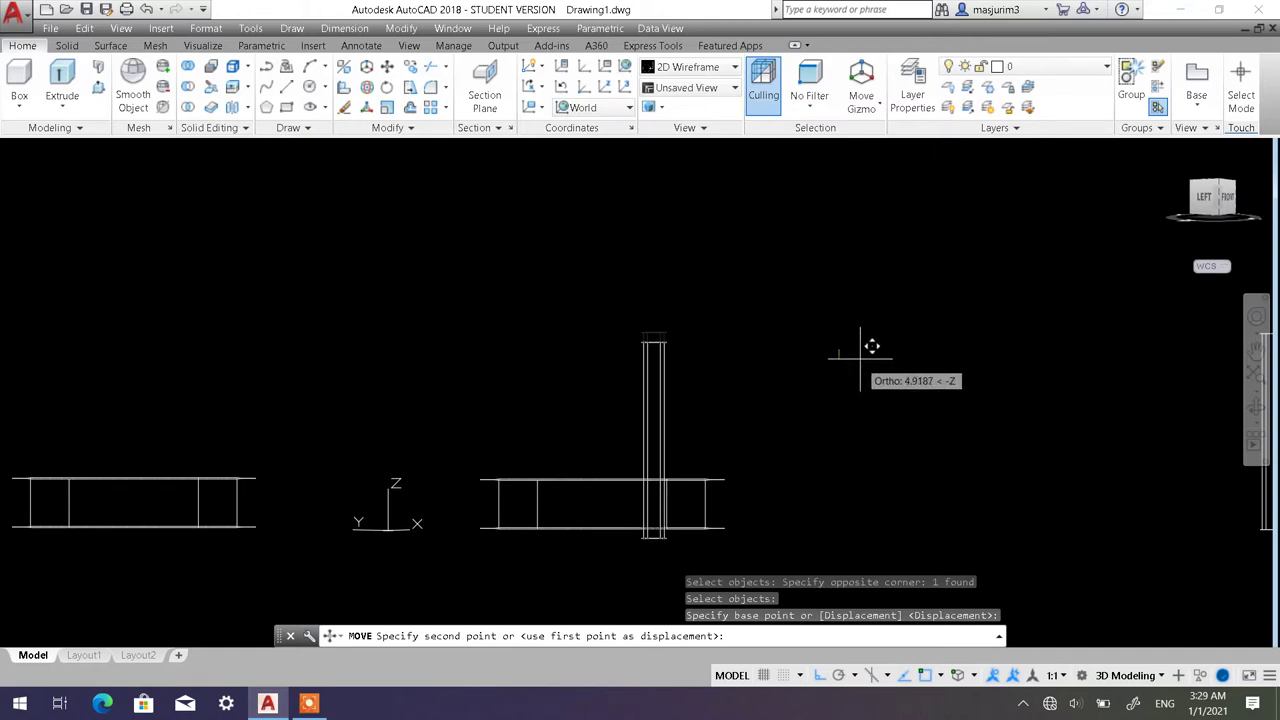
left_click(837, 404)
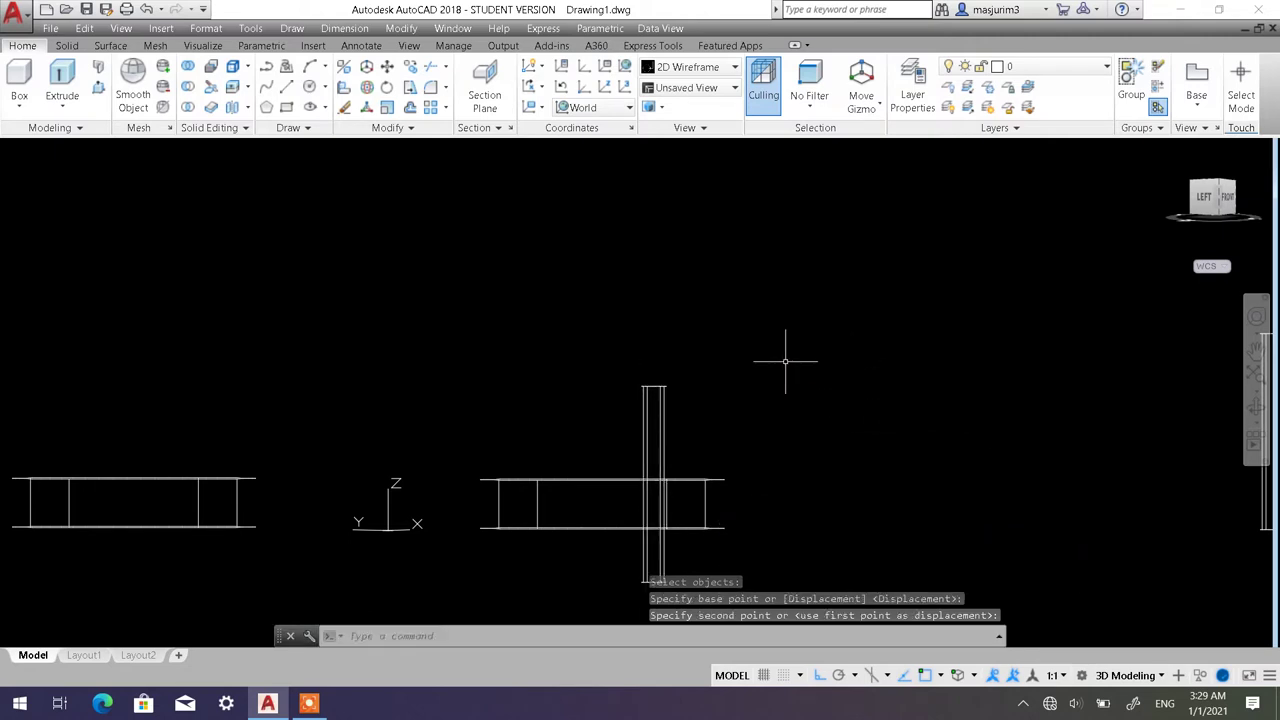
Orbit the model from a top view back into 3D to see the ring and rod.
middle_click_drag(785, 361, 742, 300, "shift")
key("Escape")
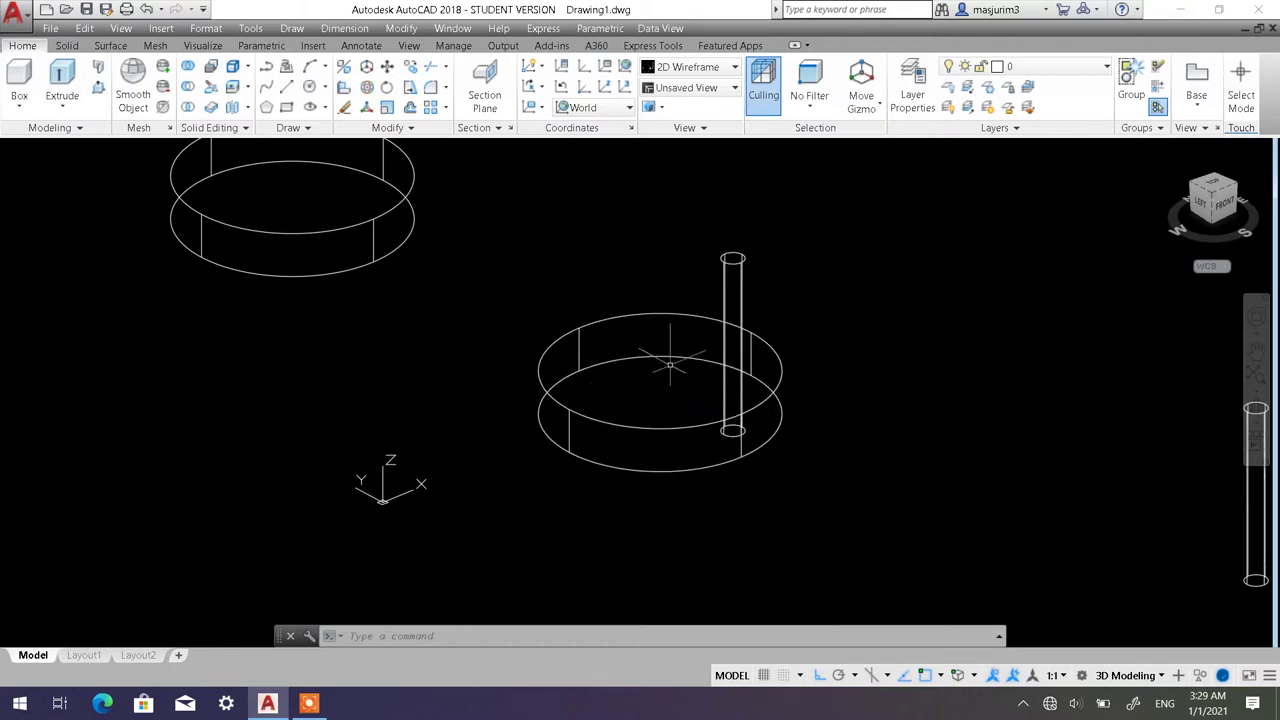
middle_click_drag(668, 368, 672, 453, "shift")
key("Escape")
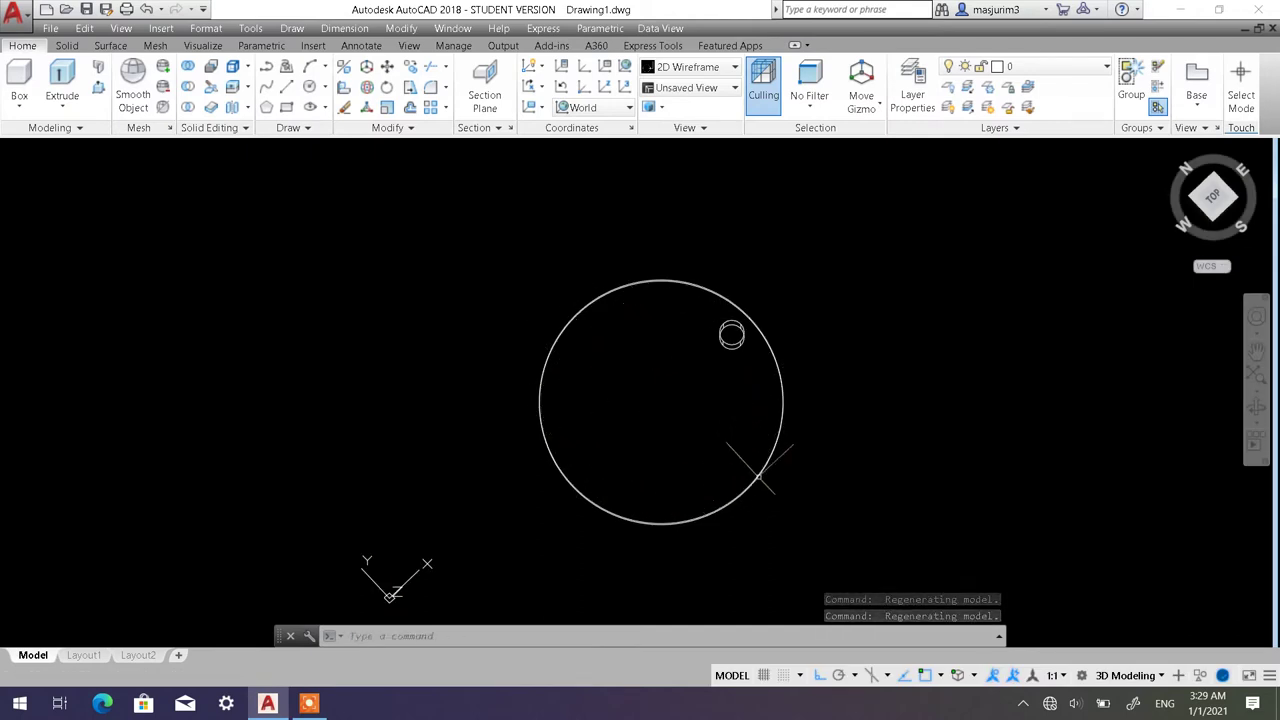
middle_click_drag(748, 455, 790, 320, "shift")
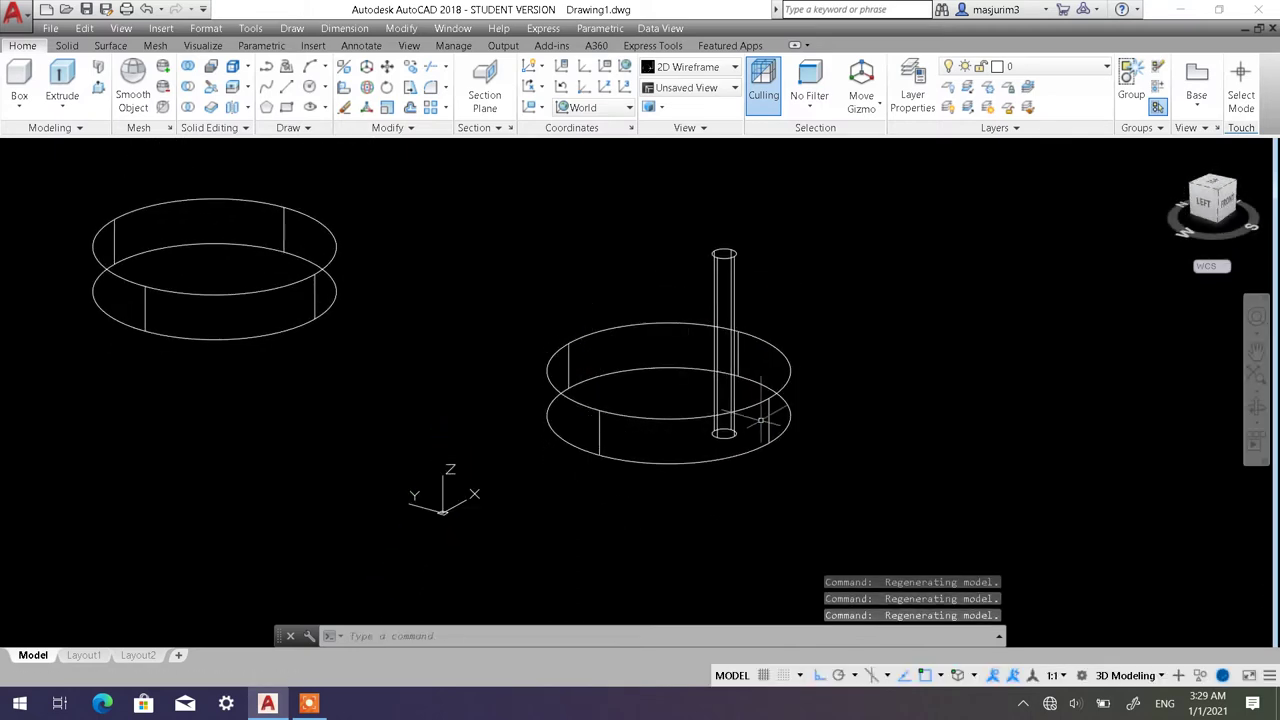
middle_click_drag(705, 400, 749, 394, "shift")
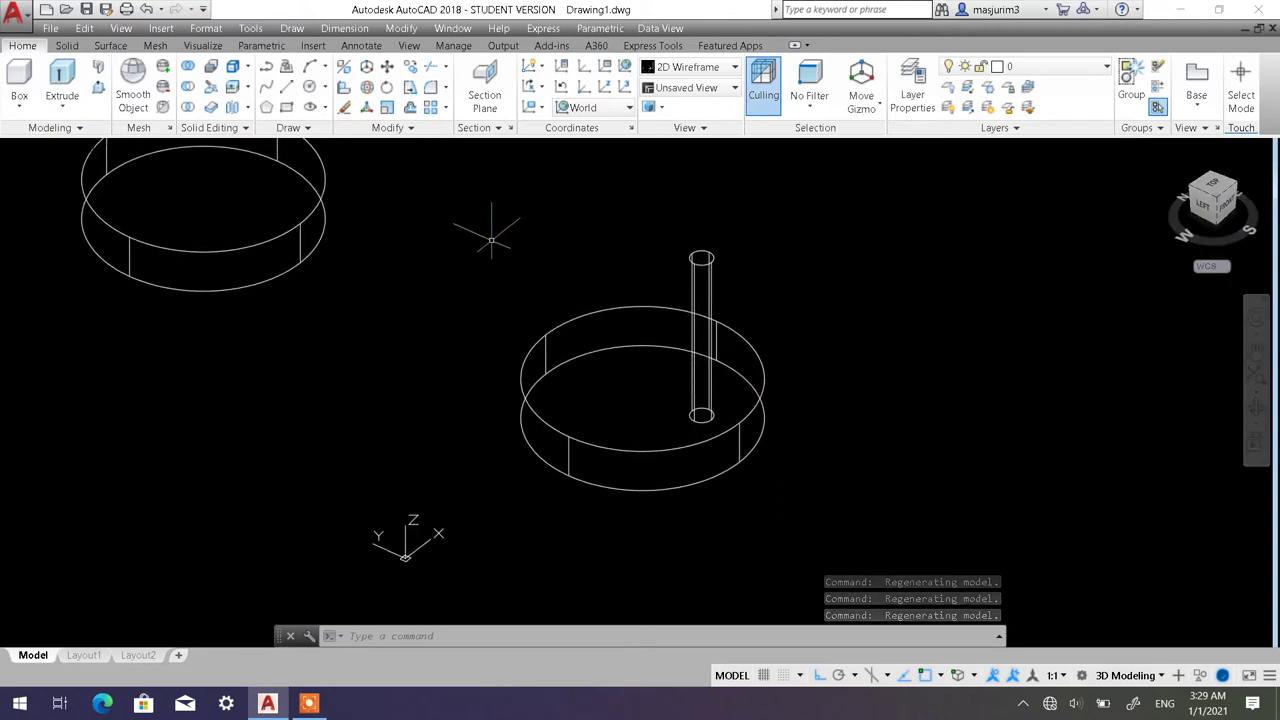
Polar-array the rod around the ring's centre, producing 6 rods over 360°.
left_click(445, 112)
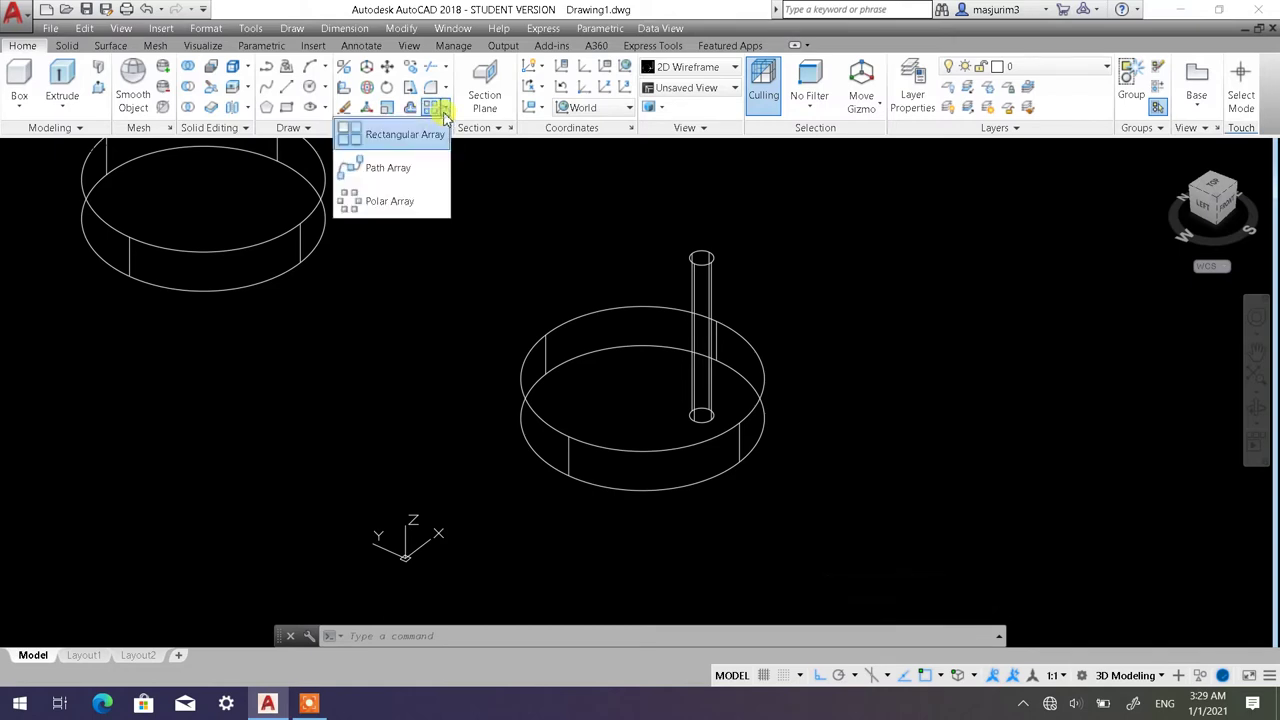
left_click(405, 203)
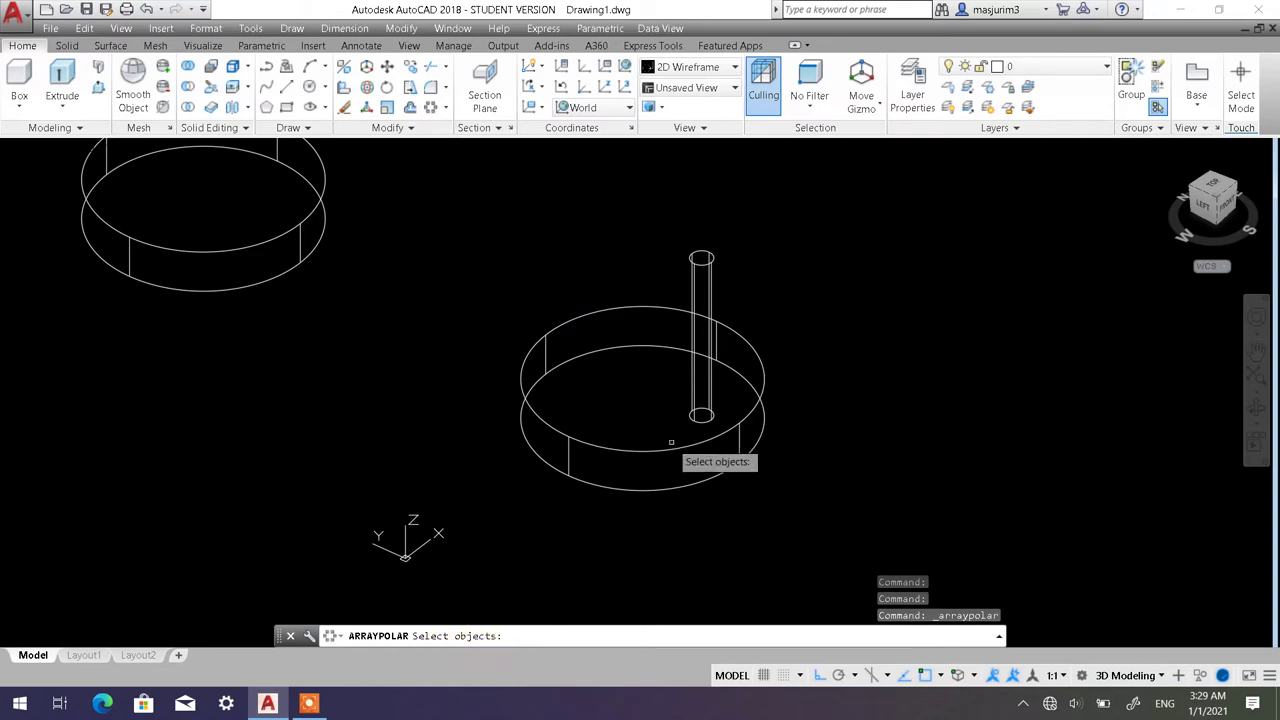
left_click(691, 399)
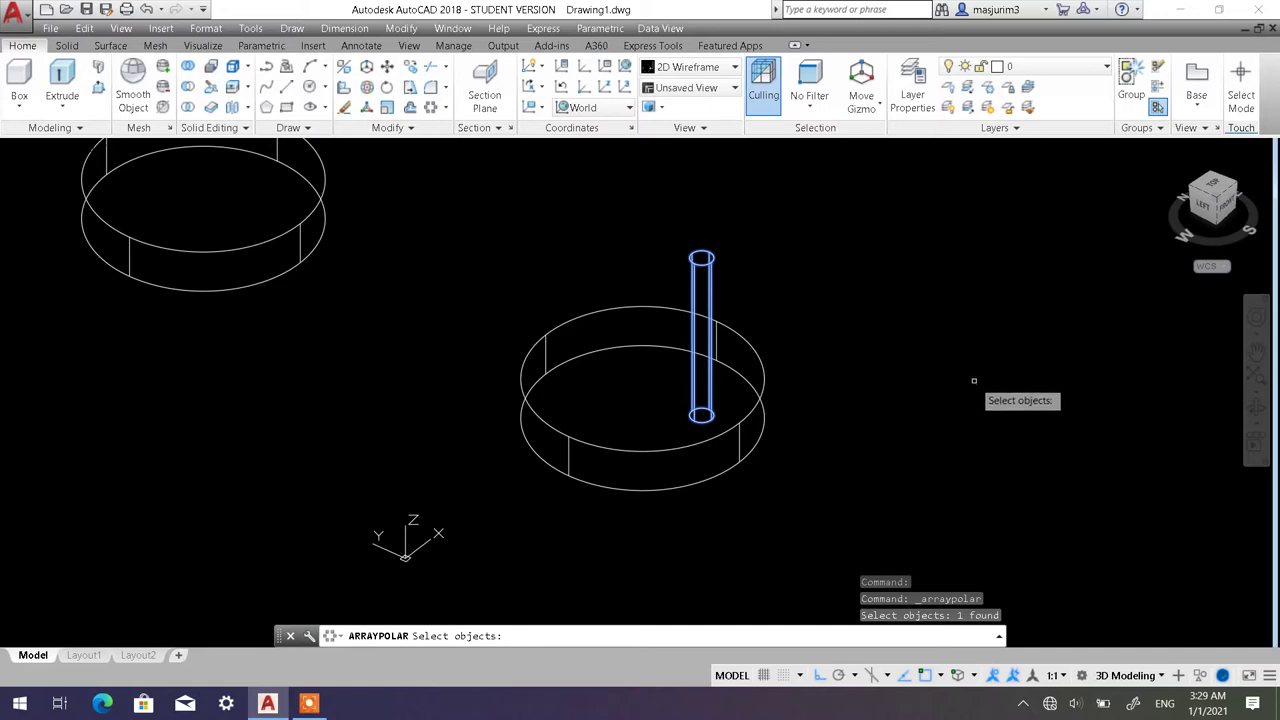
key("Return")
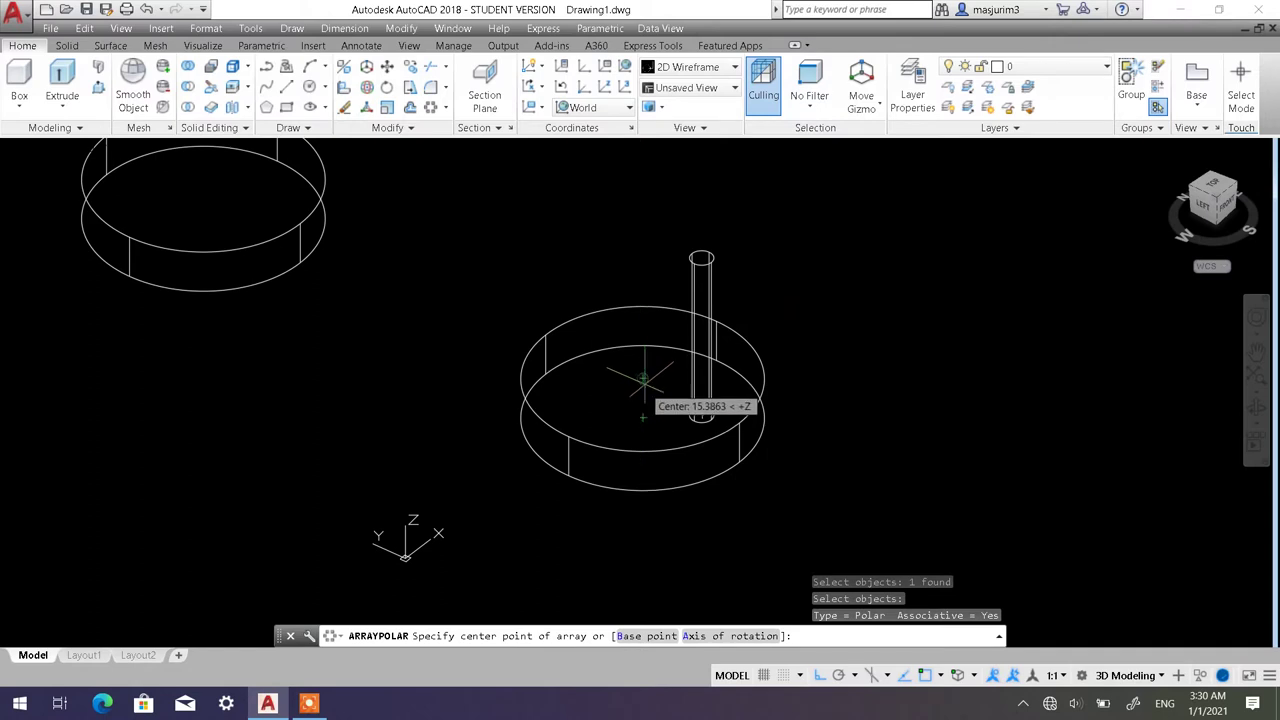
left_click(643, 379)
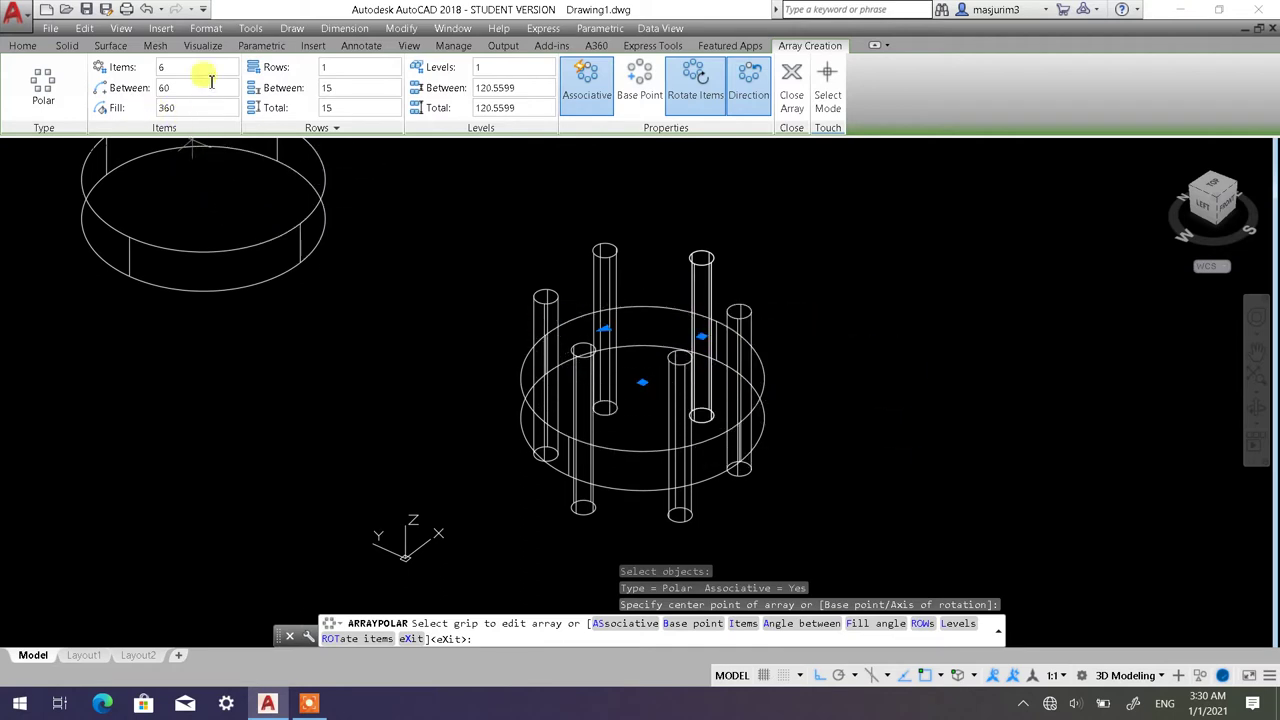
Set the polar array's item count to 10.
left_click(172, 67)
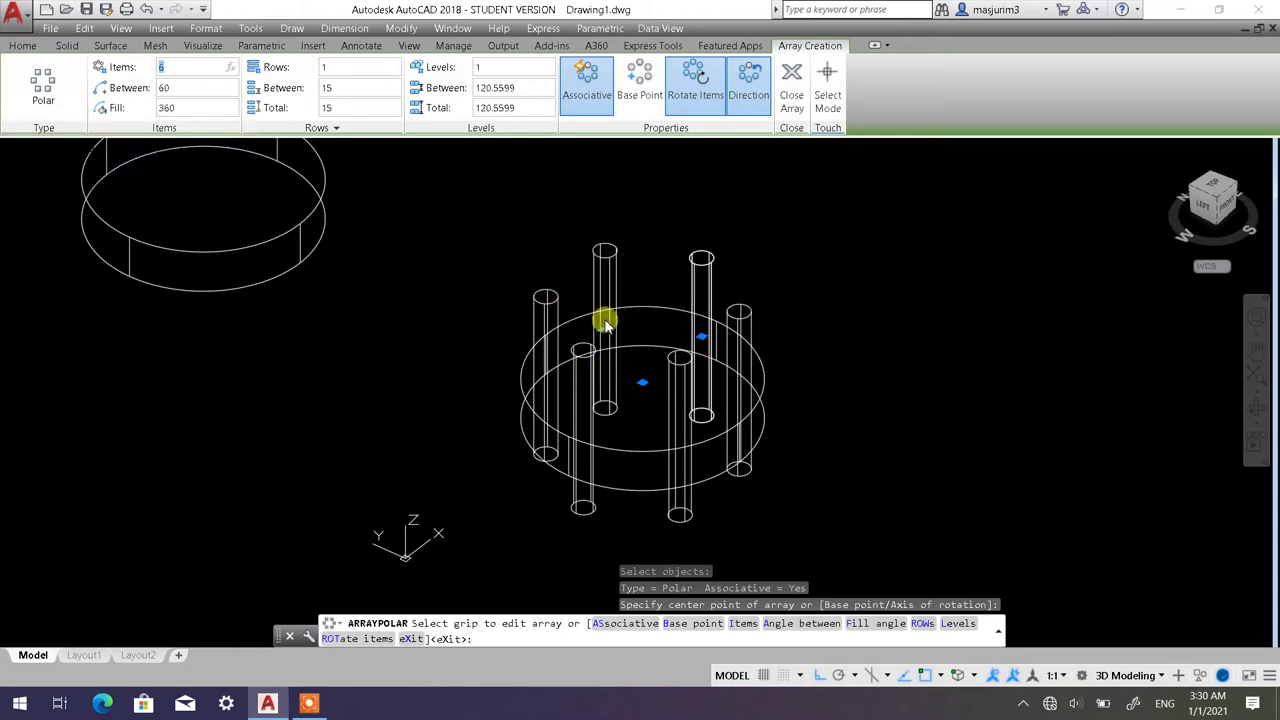
left_click(168, 68)
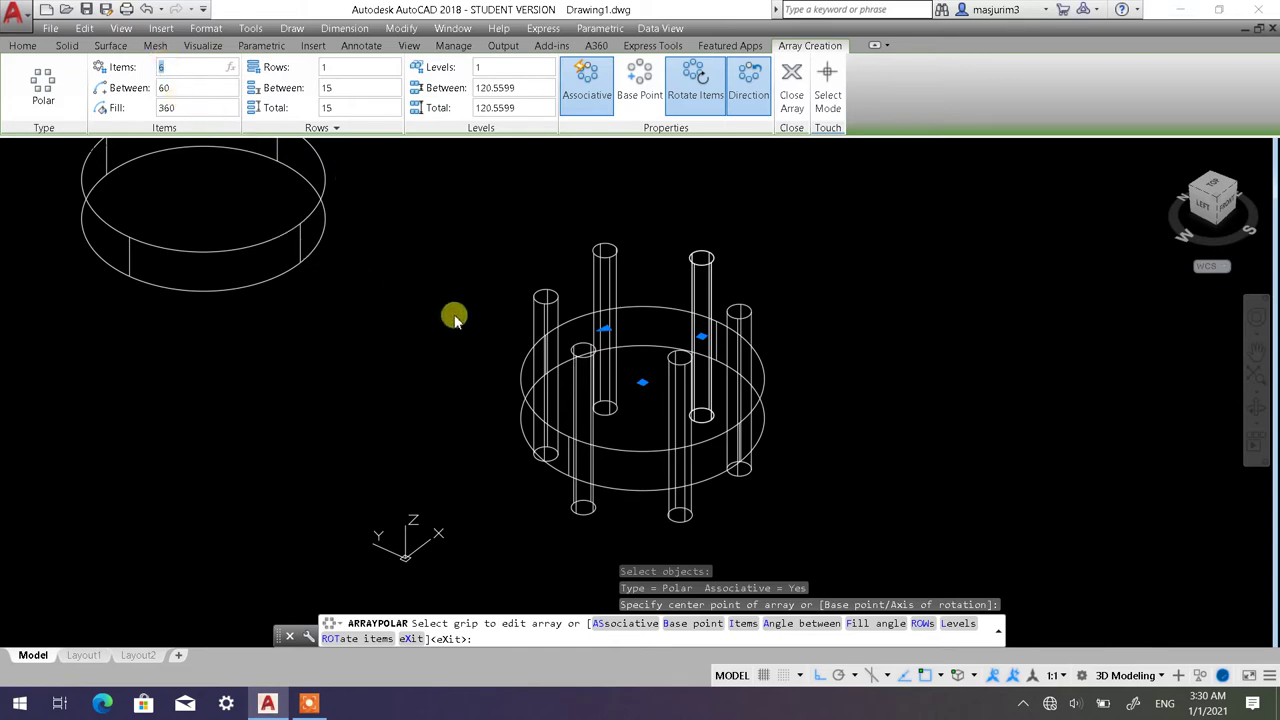
type("10")
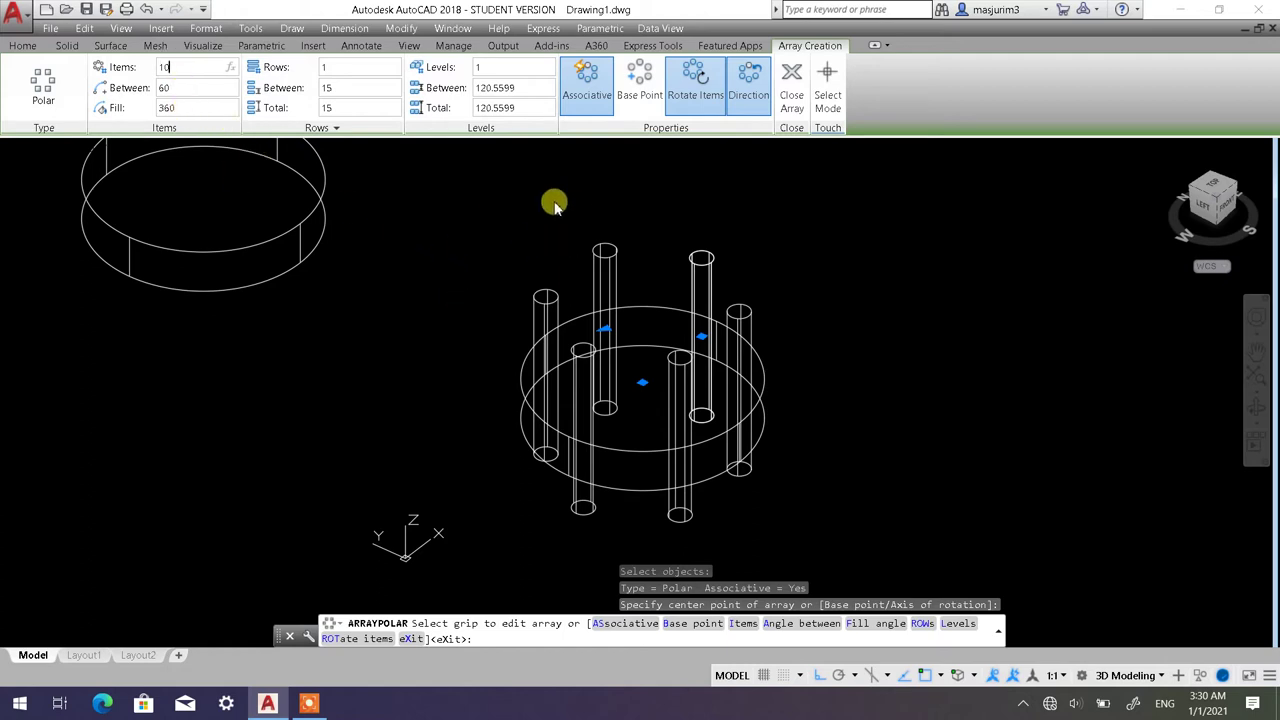
key("Return")
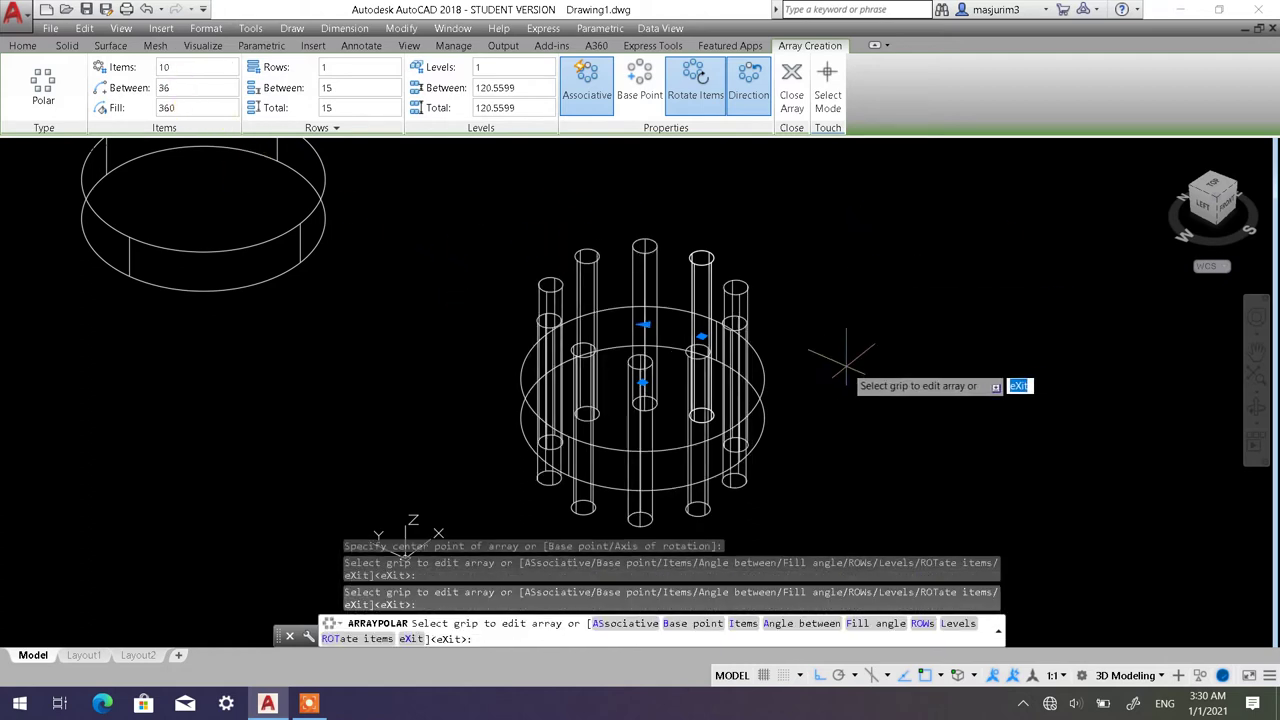
middle_click_drag(811, 357, 838, 440, "shift")
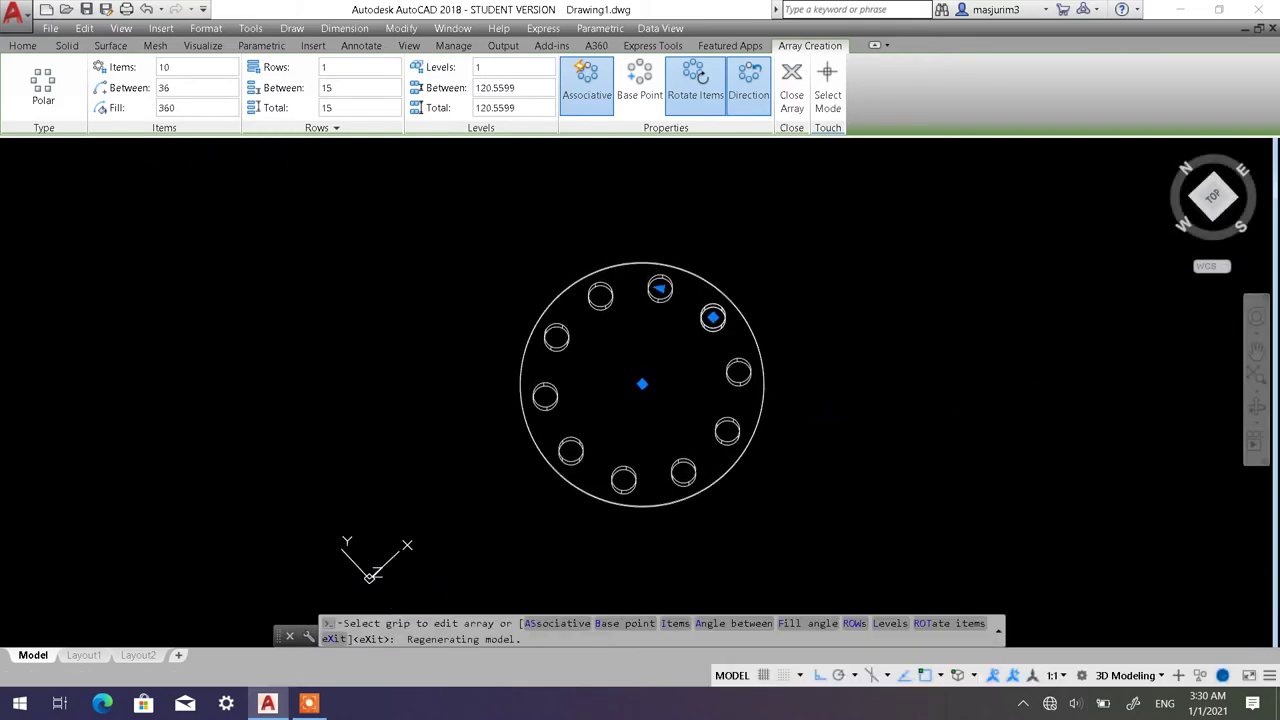
Try a 180° fill angle, restore it to 360°, and close the array.
left_click(1216, 204)
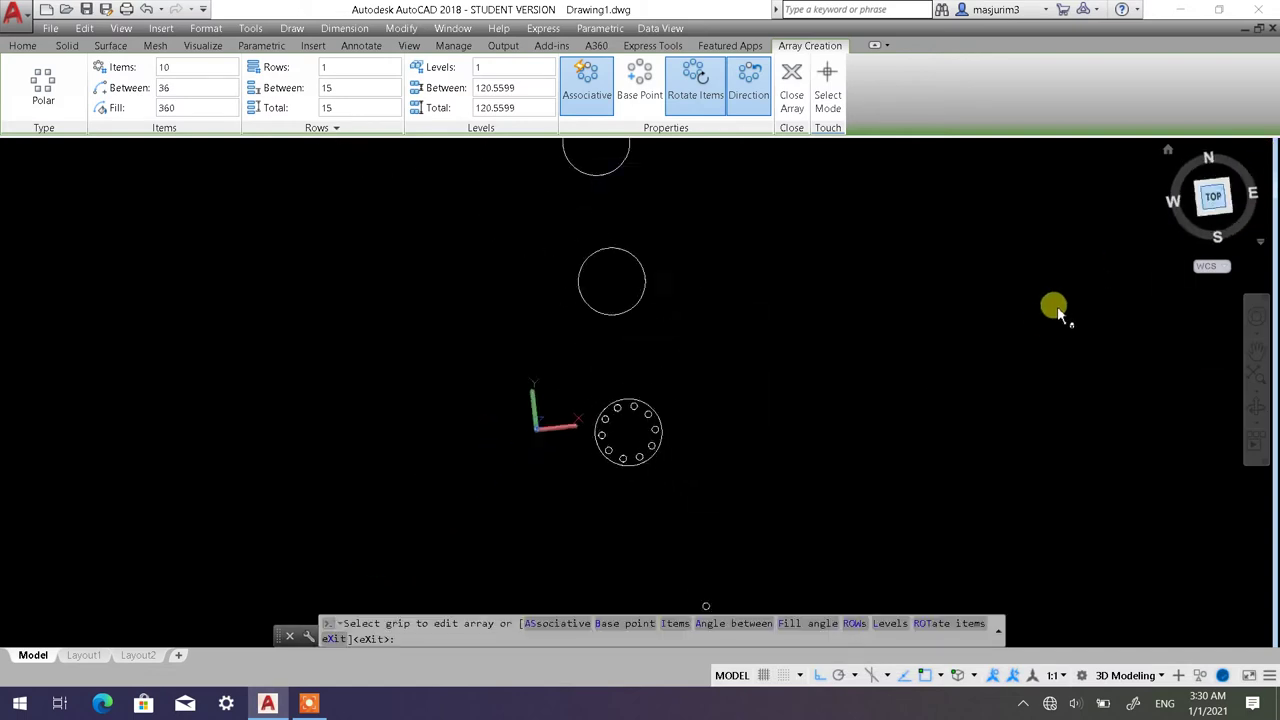
mouse_move(878, 373)
middle_mouse_down()
mouse_move(889, 366)
mouse_move(771, 423)
middle_mouse_up()
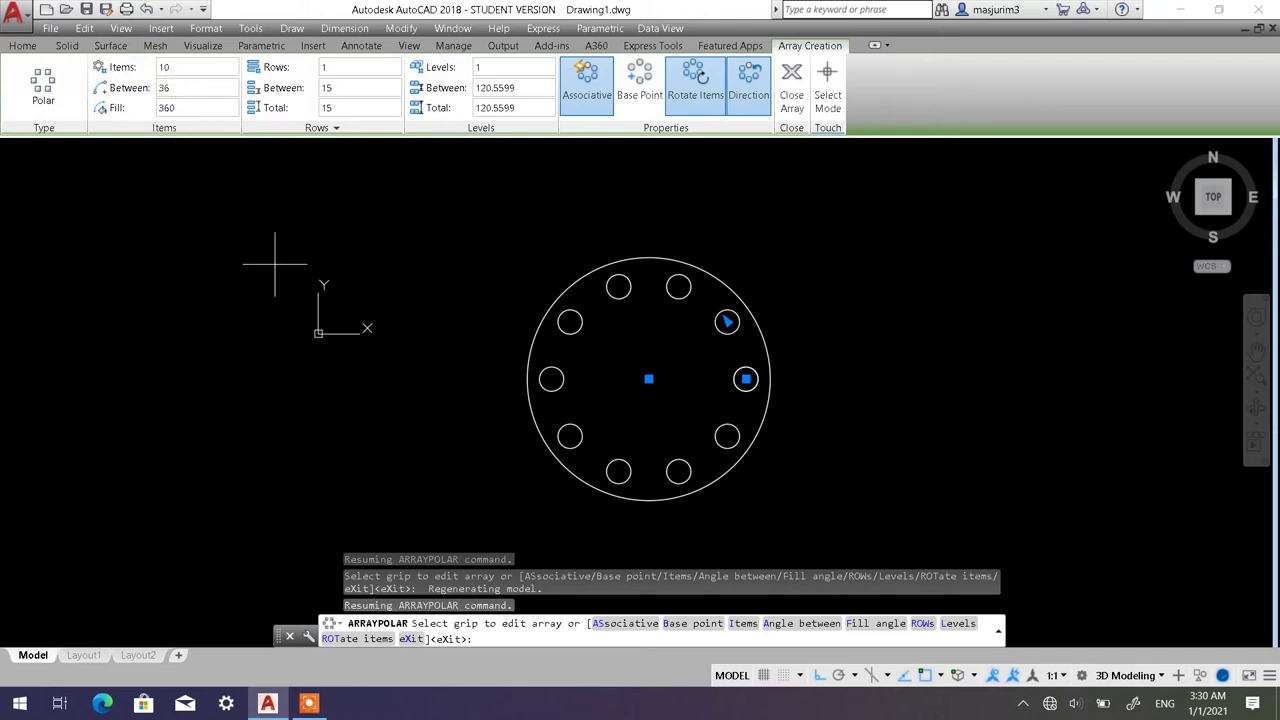
left_click(184, 108)
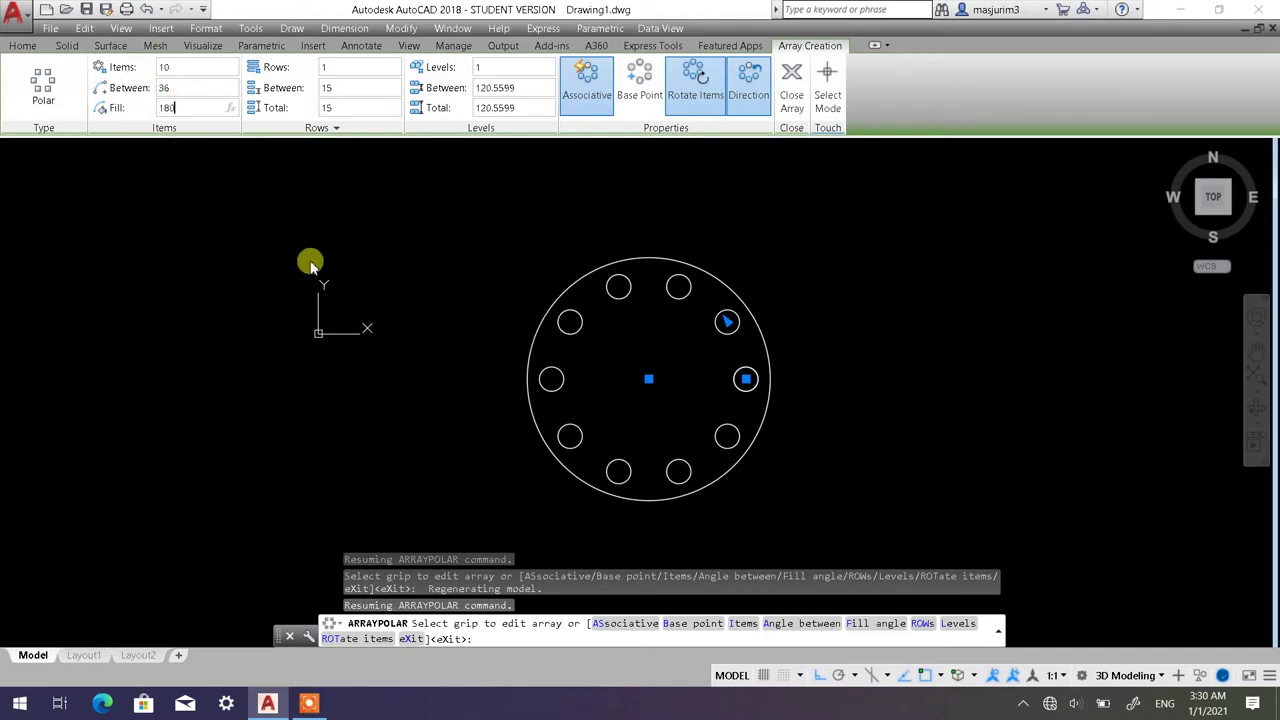
key("Return")
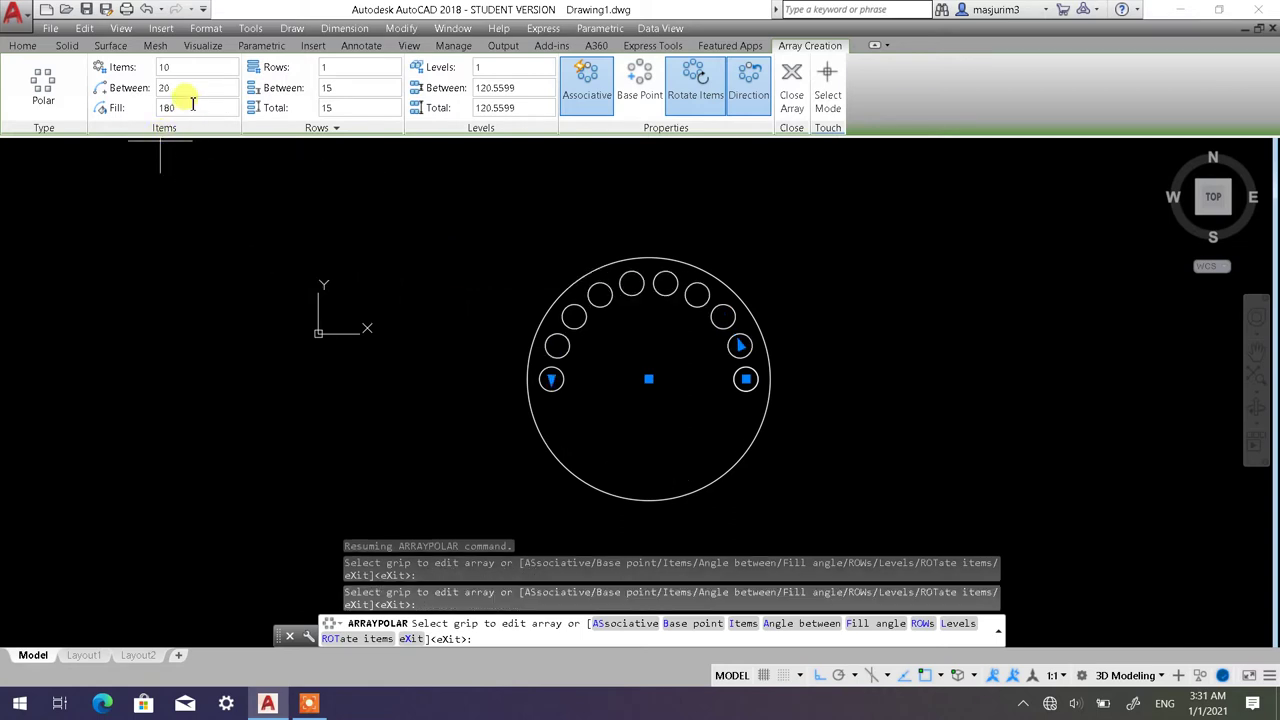
double_click(183, 110)
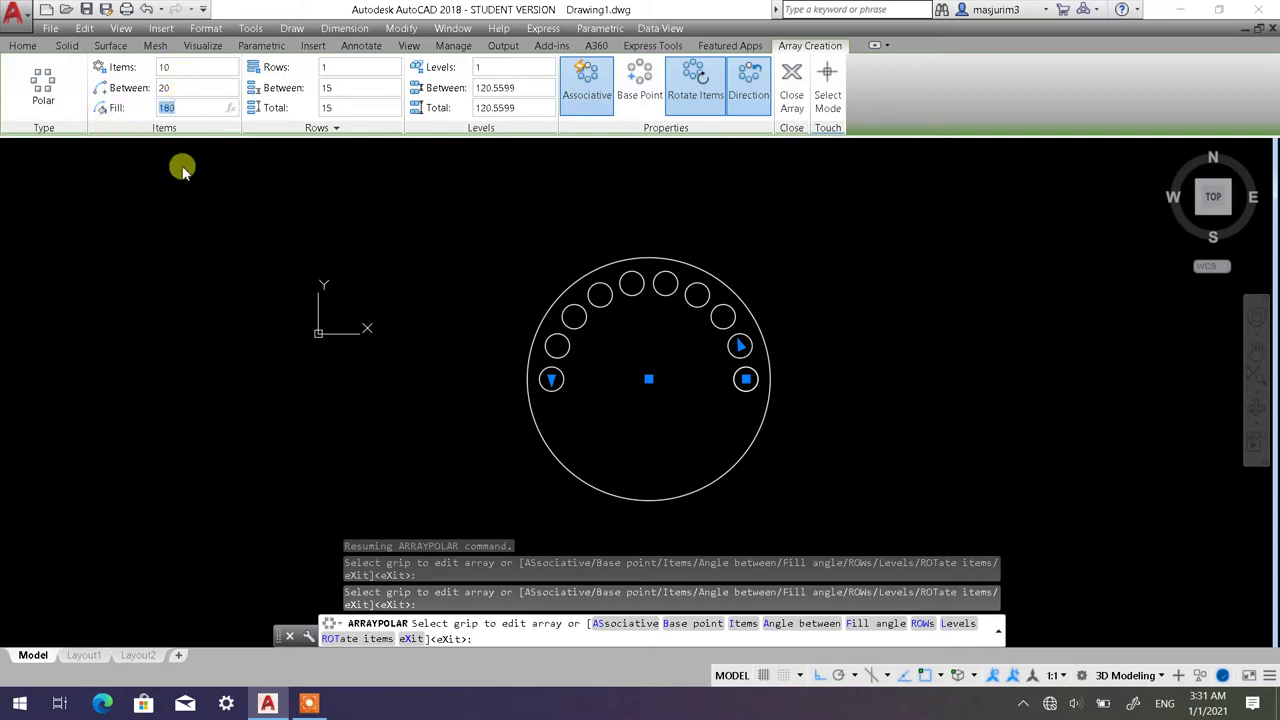
type("360")
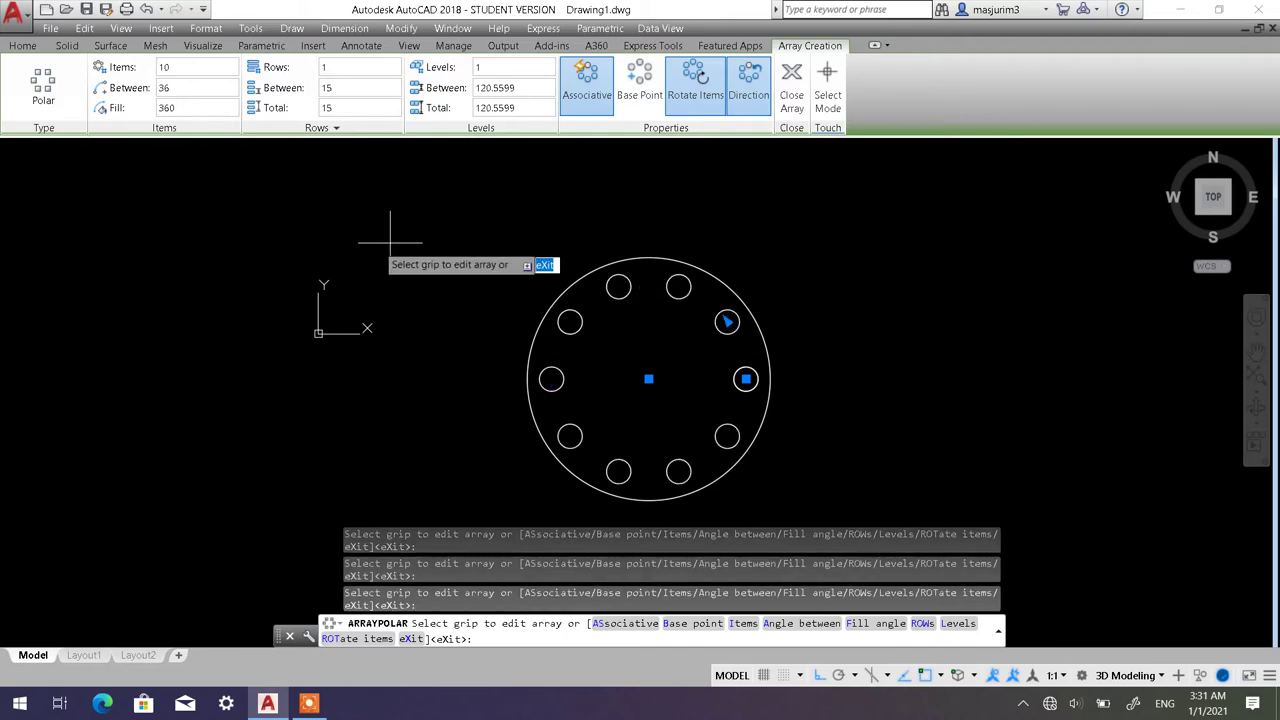
middle_click_drag(817, 370, 820, 120, "shift")
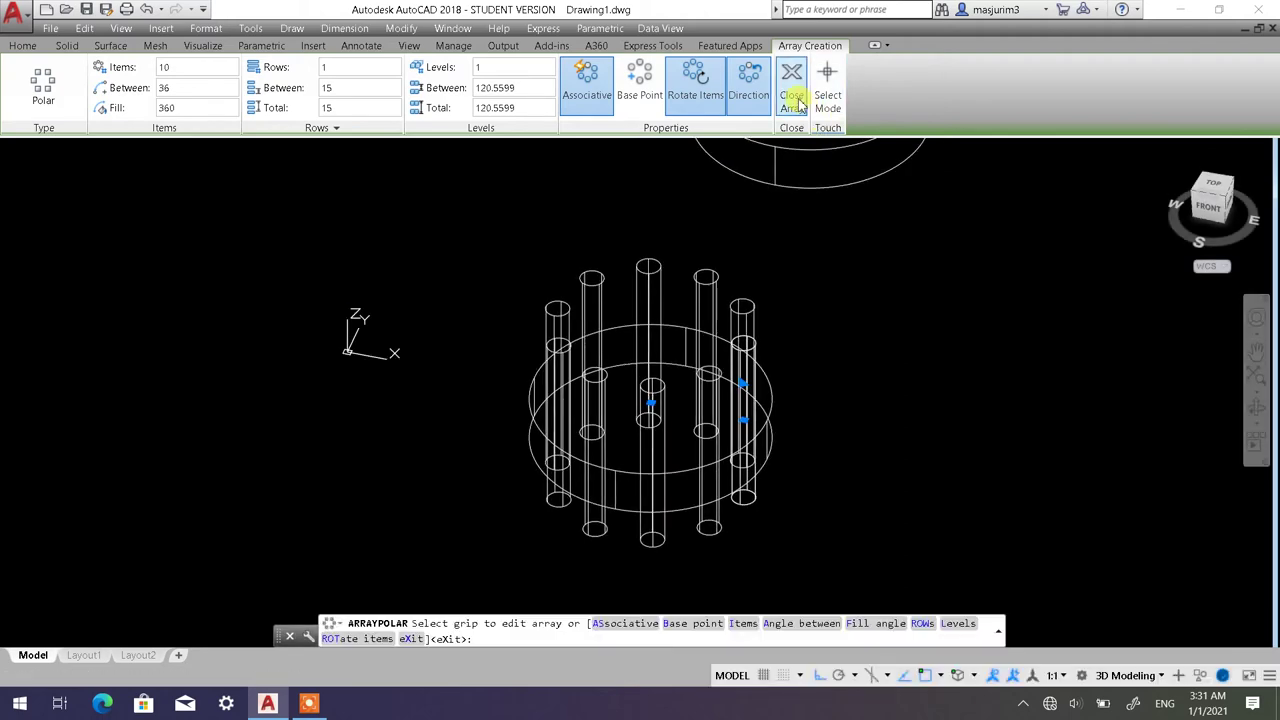
left_click(794, 100)
middle_click_drag(850, 465, 853, 372, "shift")
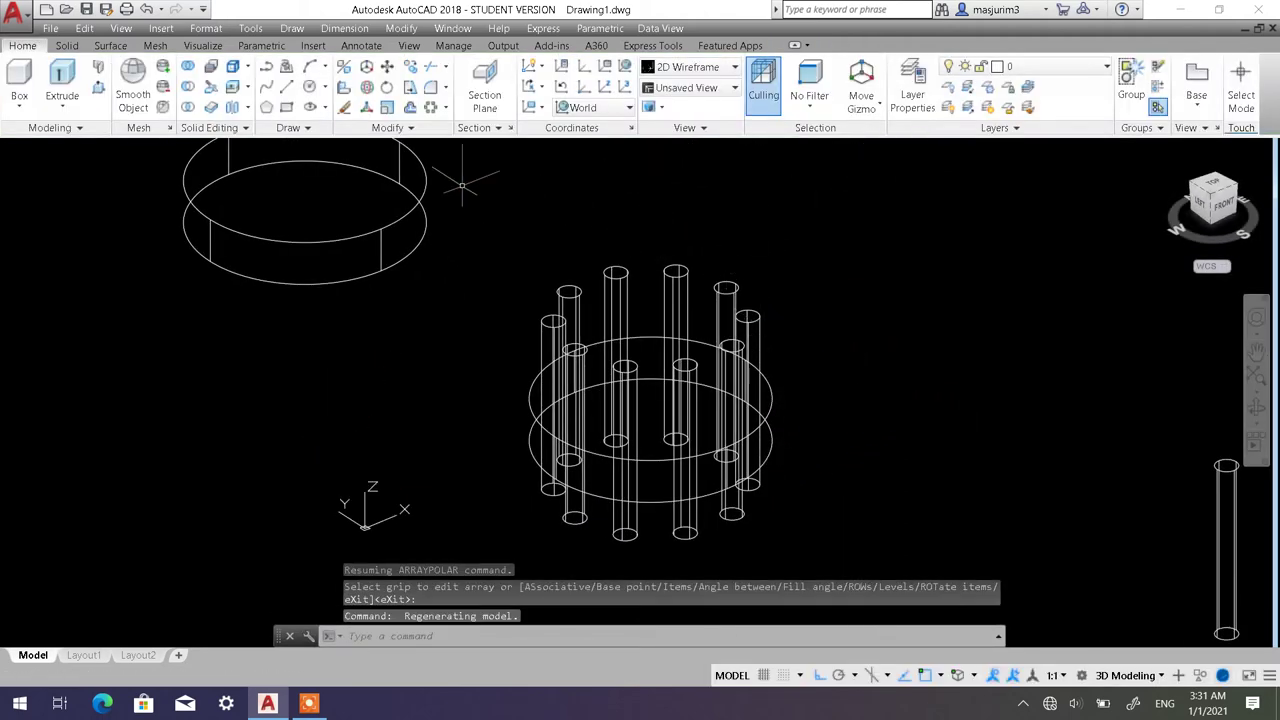
left_click(677, 270)
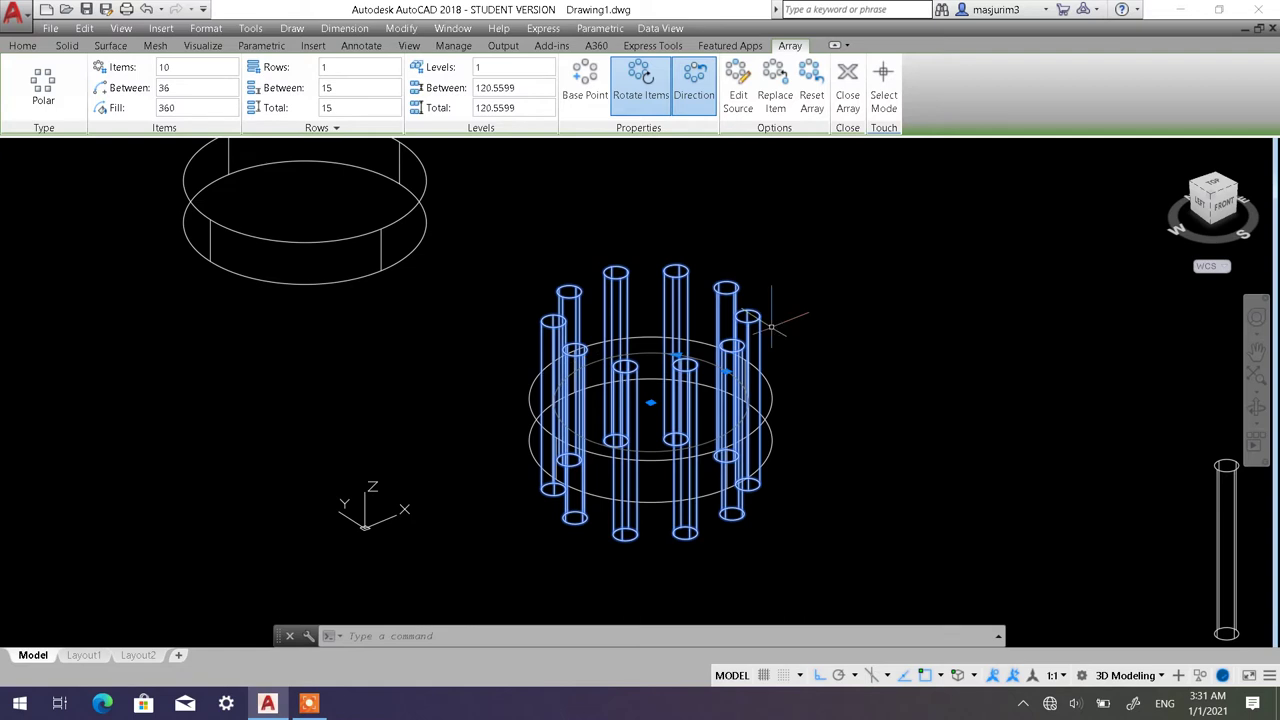
key("Escape")
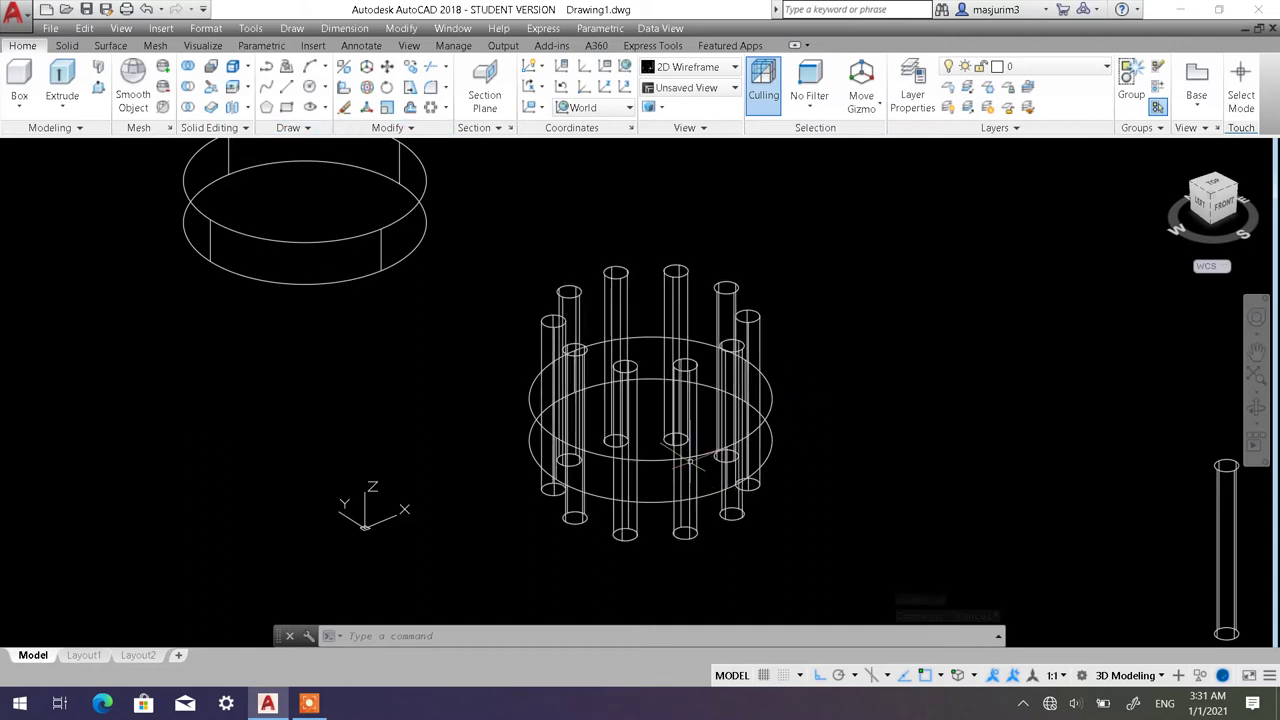
left_click(66, 46)
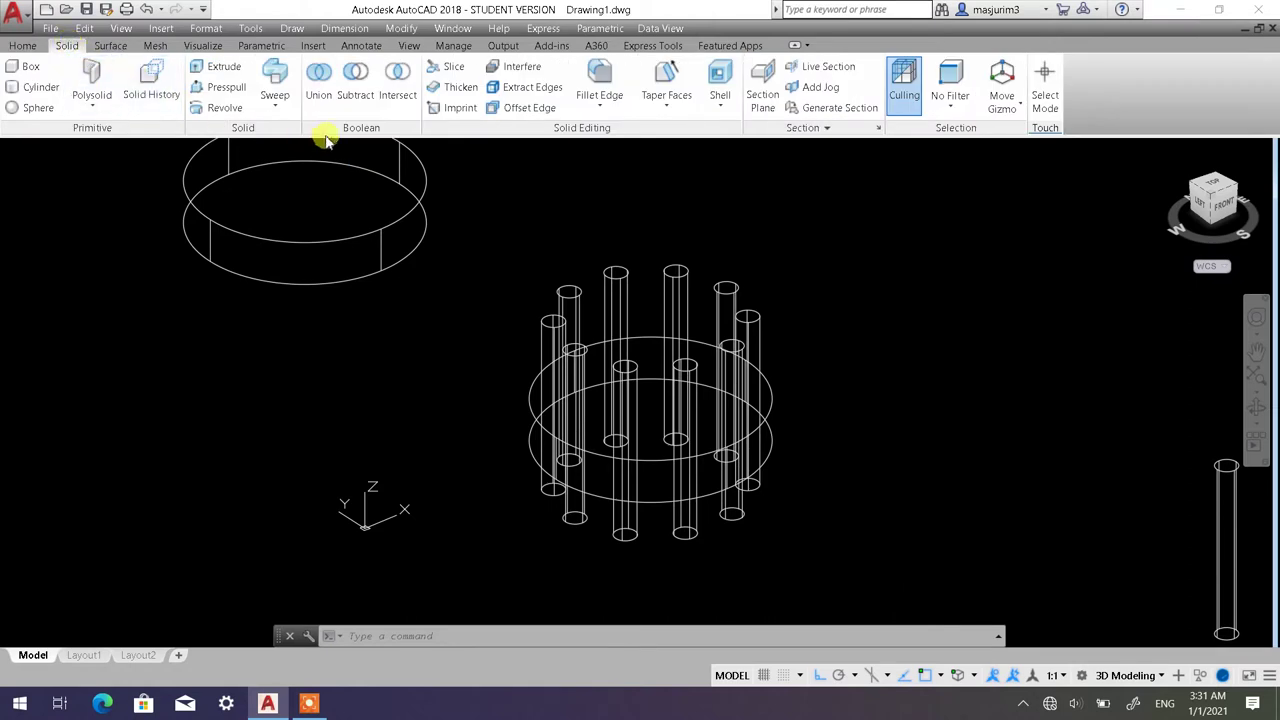
left_click(356, 80)
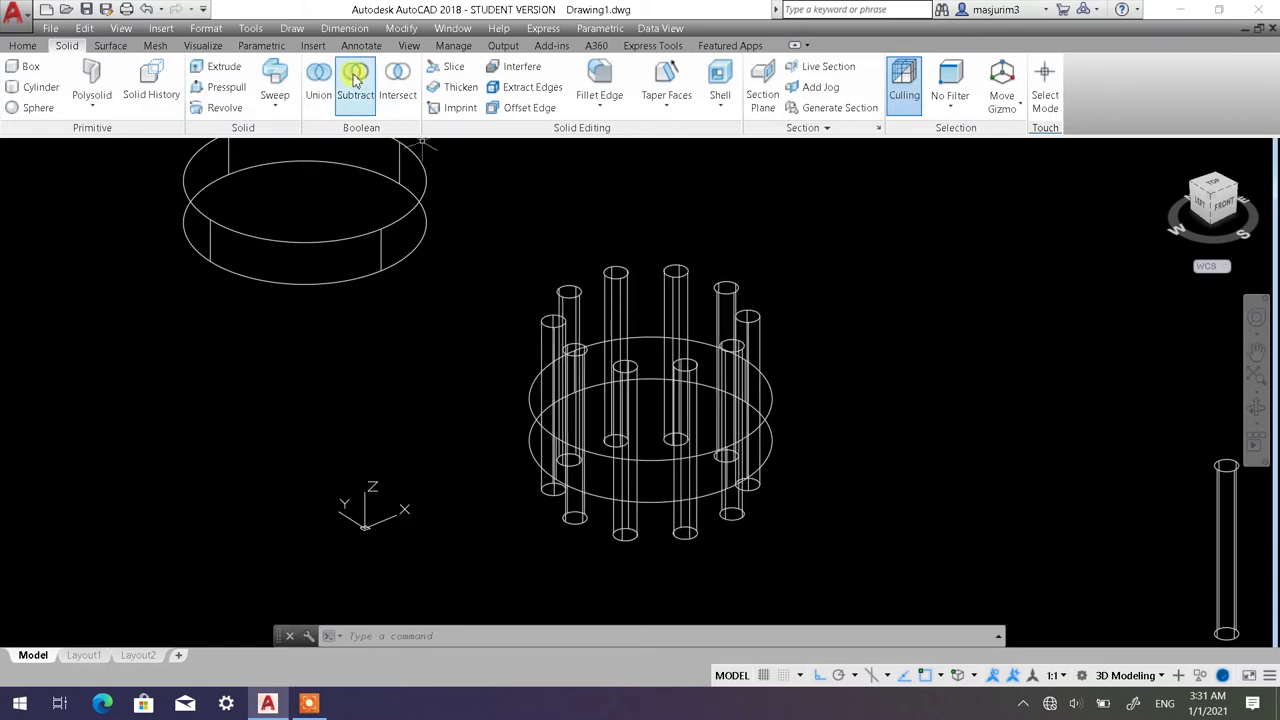
left_click(771, 404)
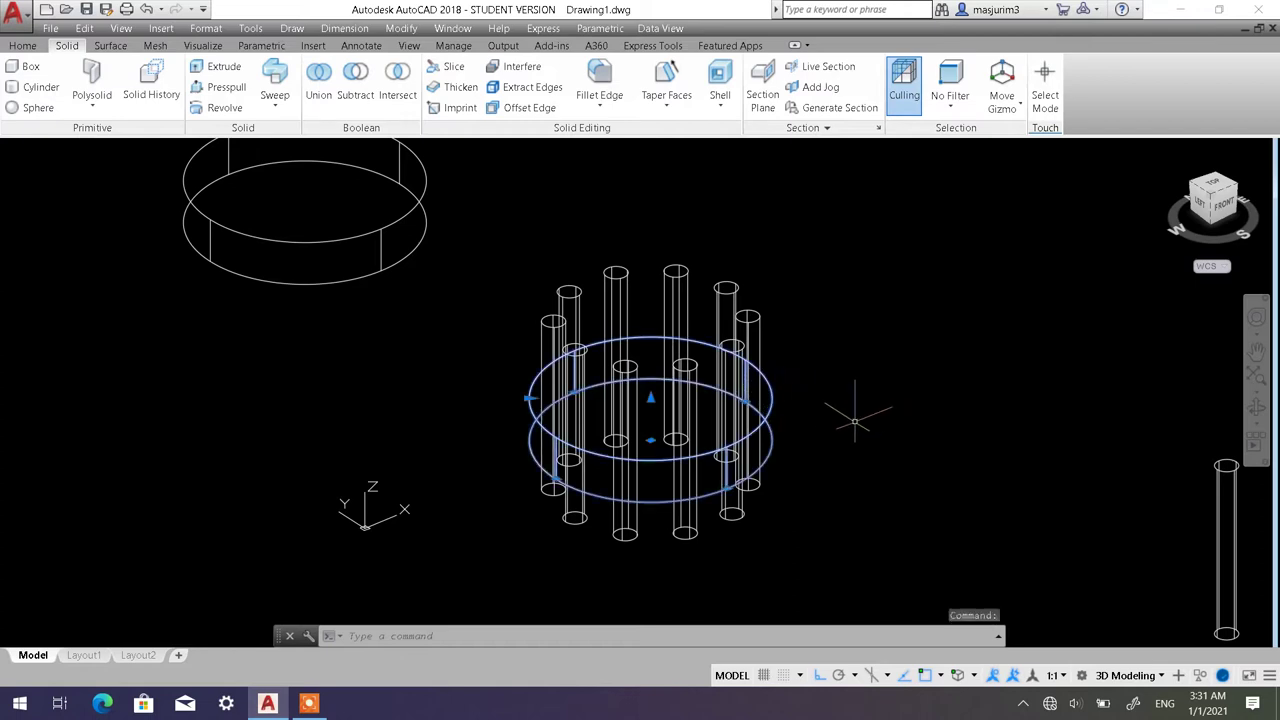
left_click(750, 320)
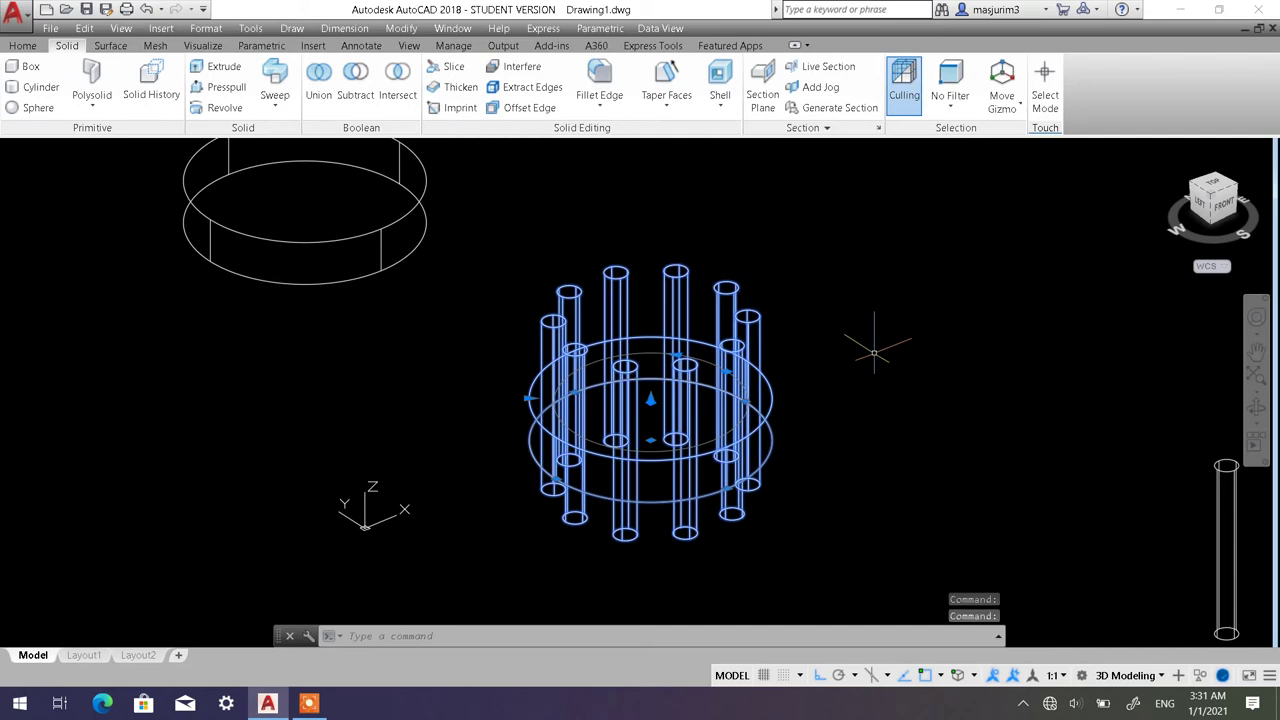
key("Escape")
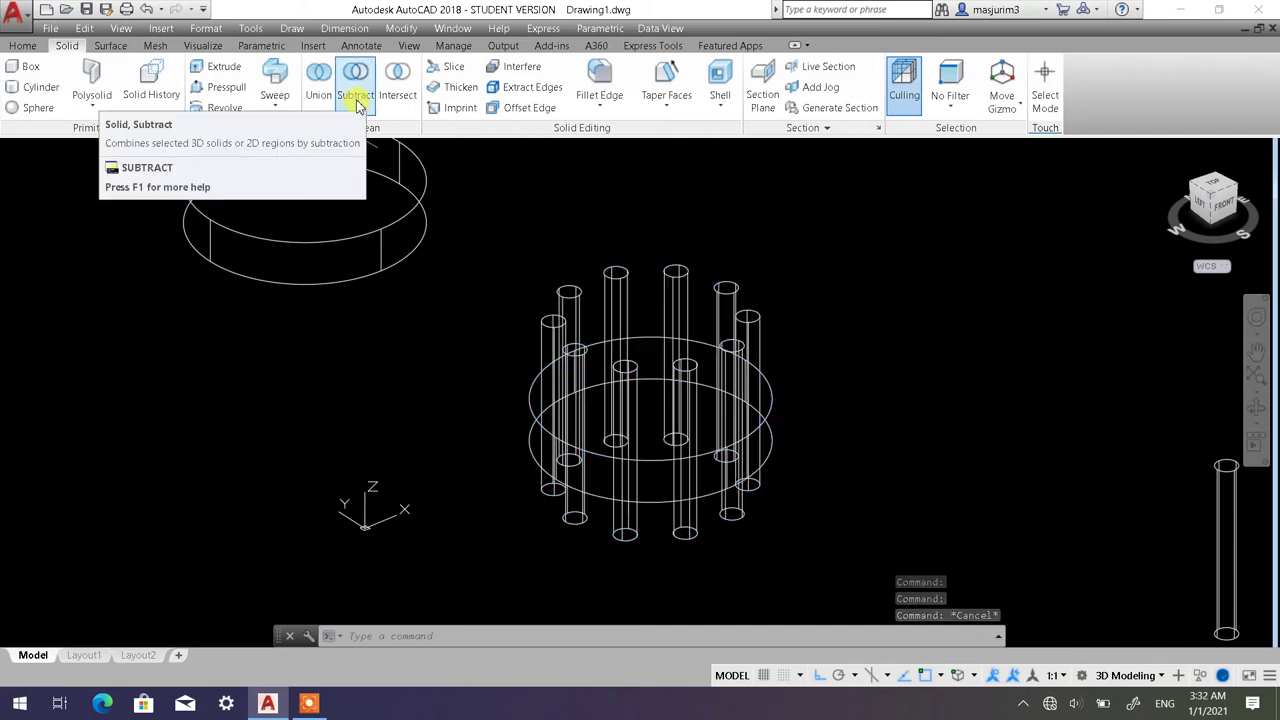
left_click(760, 326)
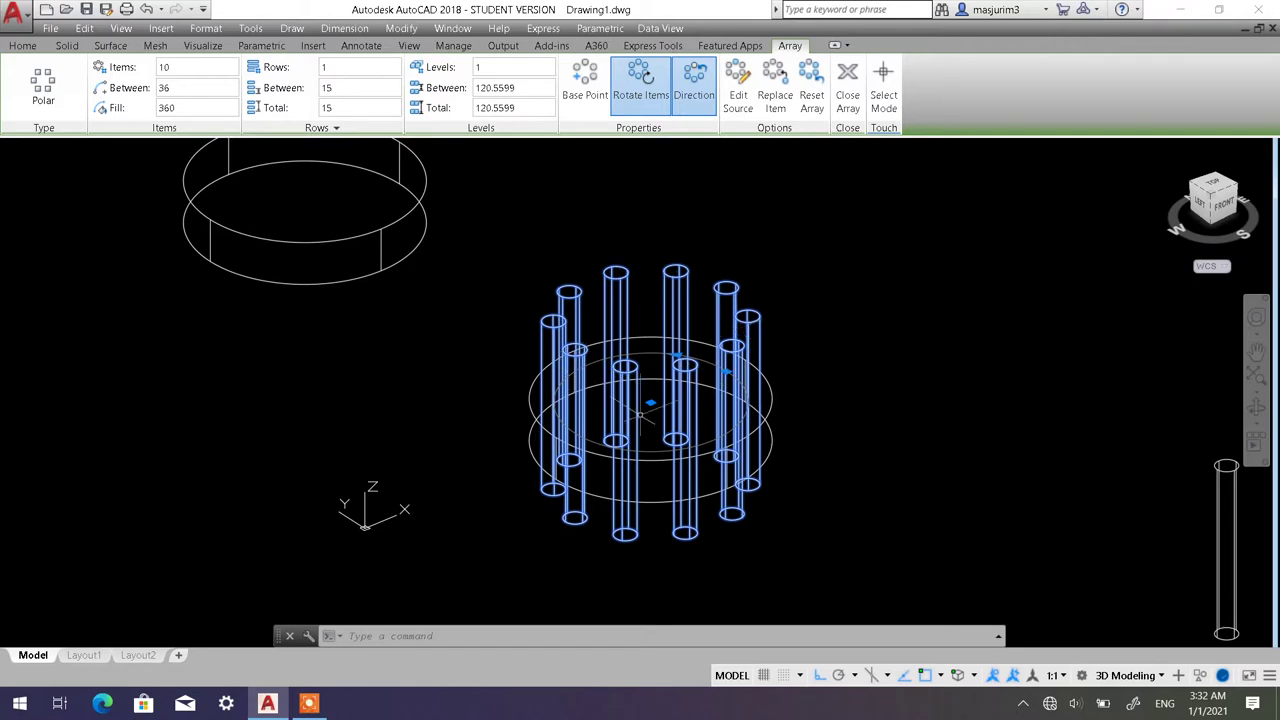
key("Escape")
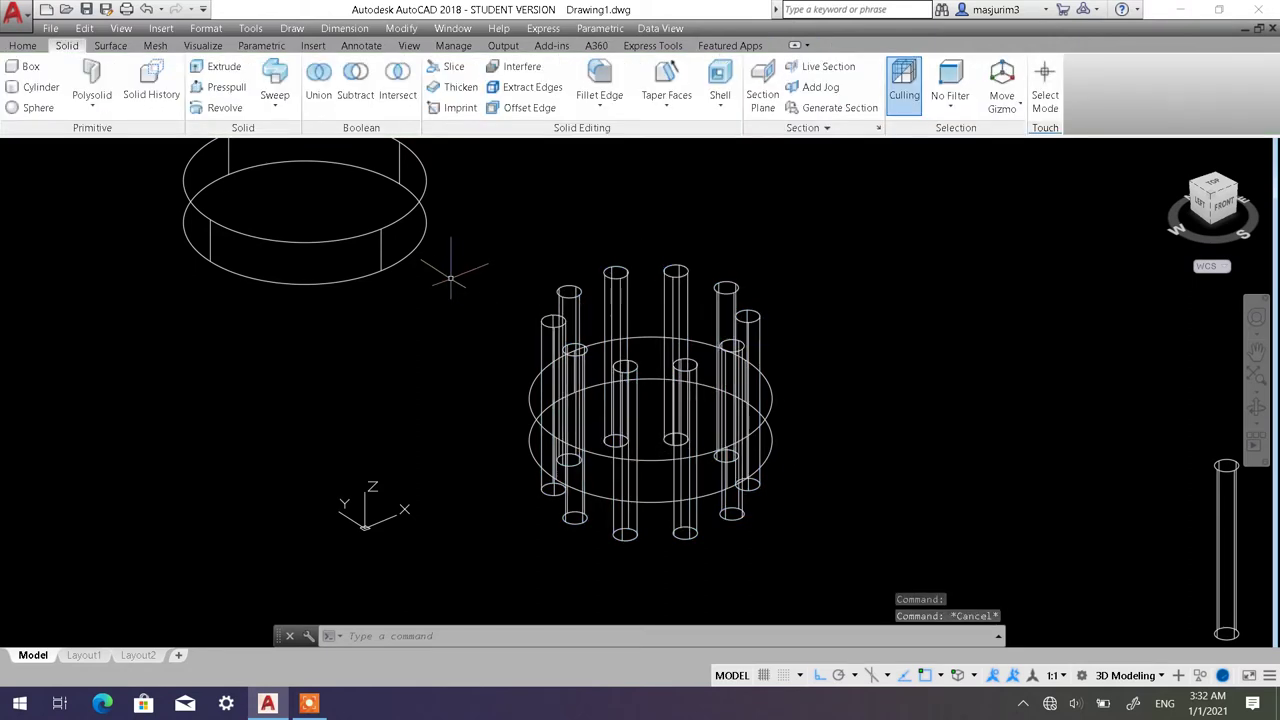
left_click(24, 46)
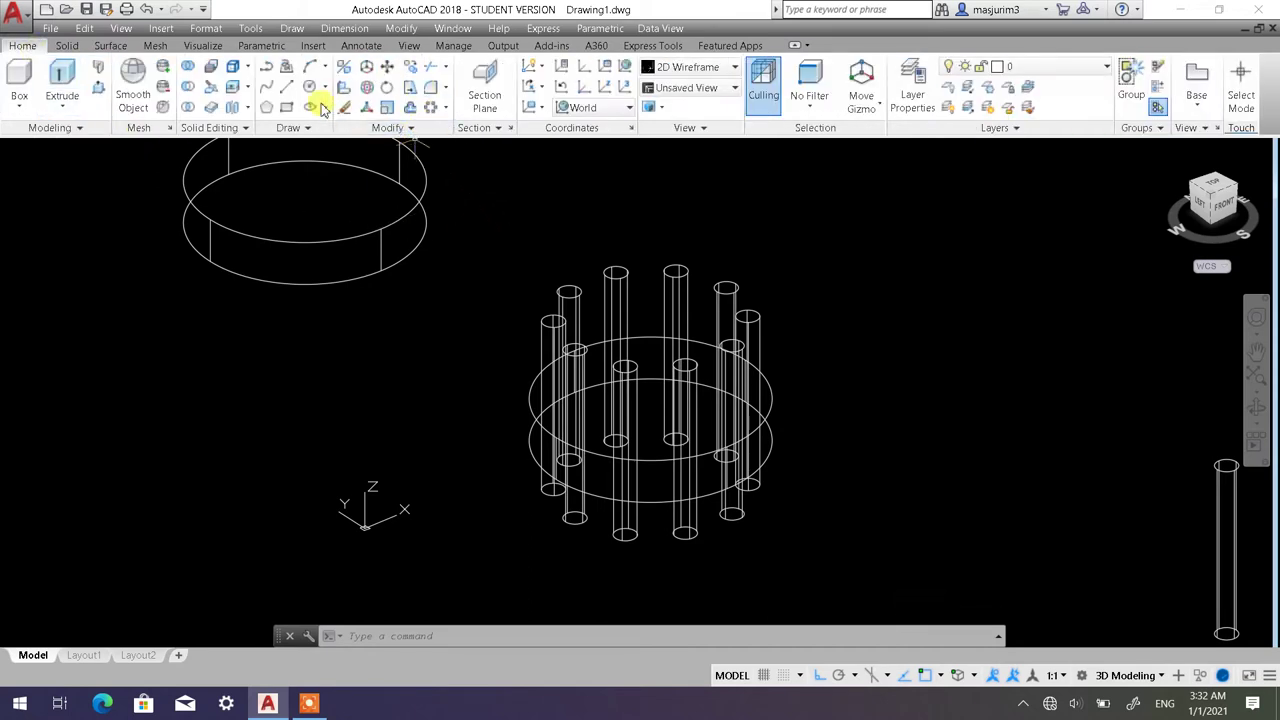
left_click(405, 130)
left_click(412, 129)
Explode the ten-rod cylinder array into separate solids.
left_click(411, 130)
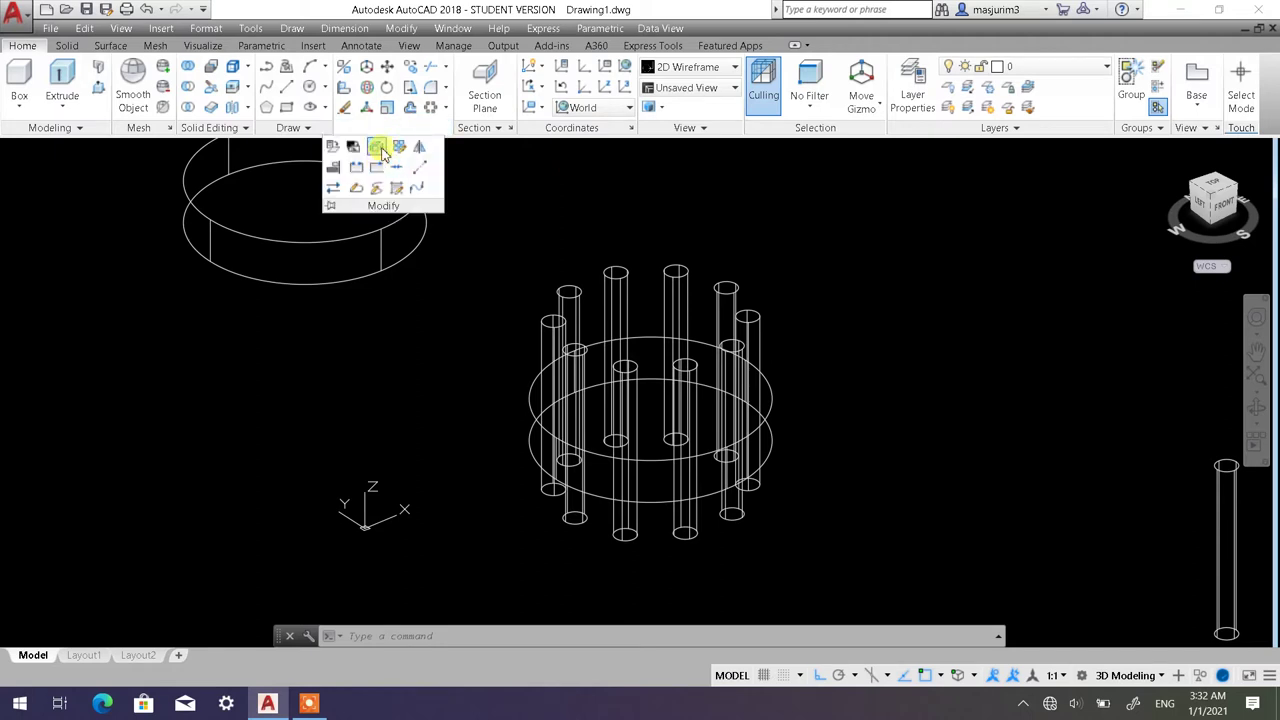
left_click(377, 148)
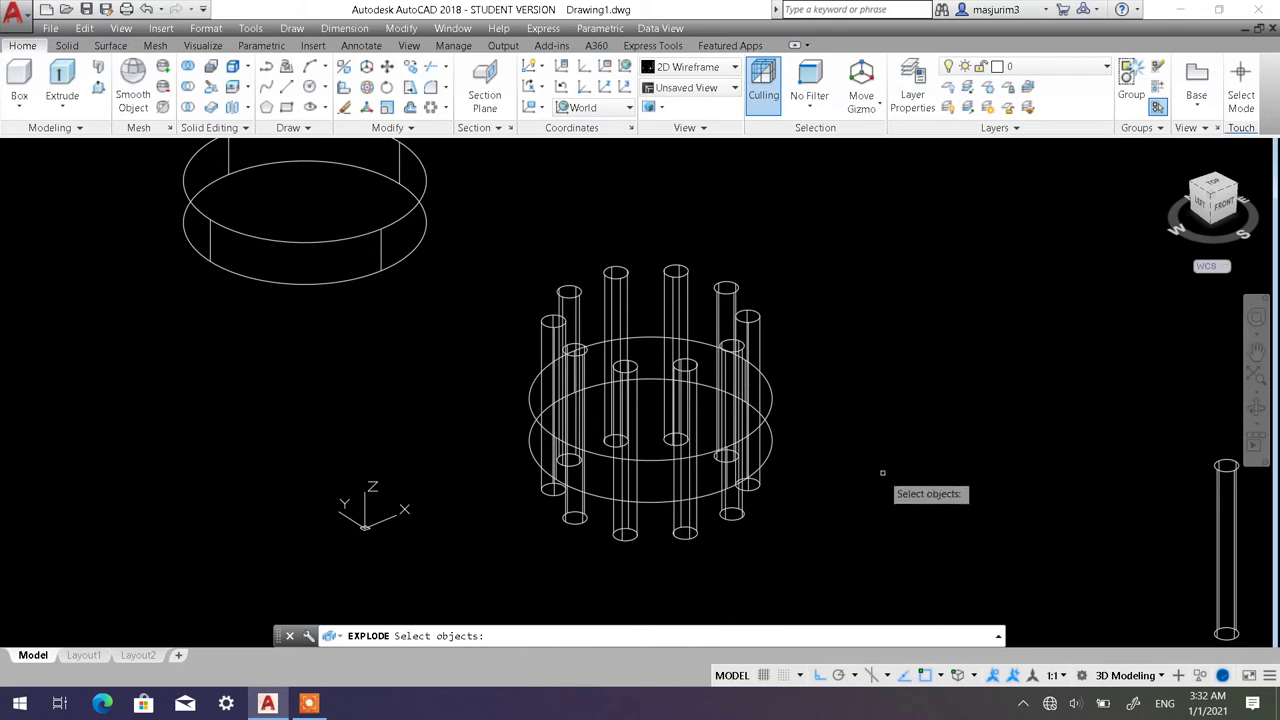
left_click(718, 285)
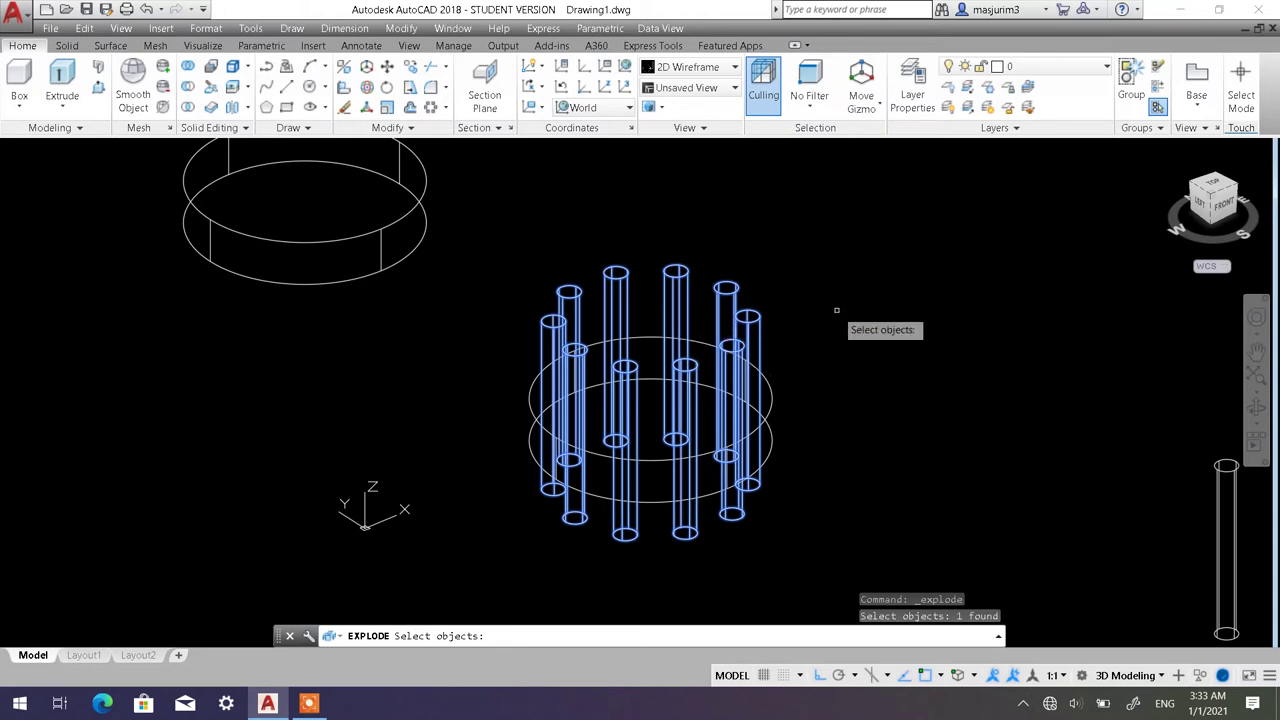
key("Return")
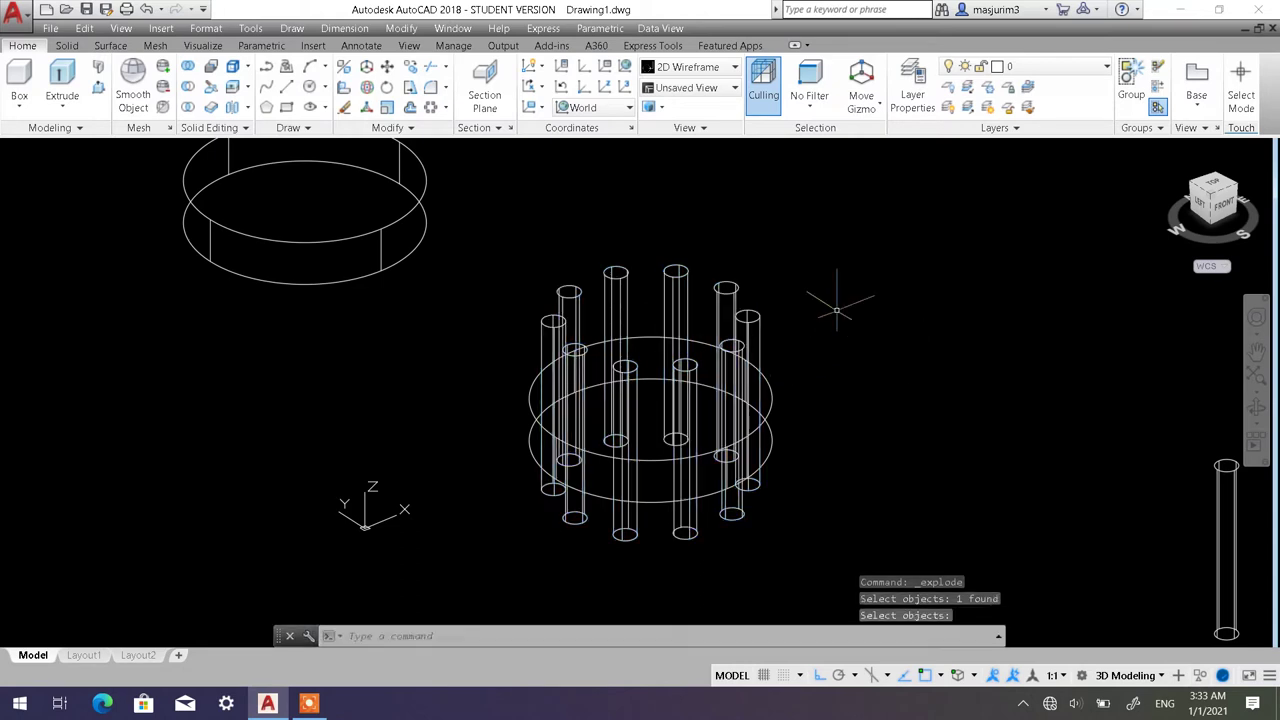
Select six rods one by one to confirm each is separate, then clear the selection.
left_click(676, 271)
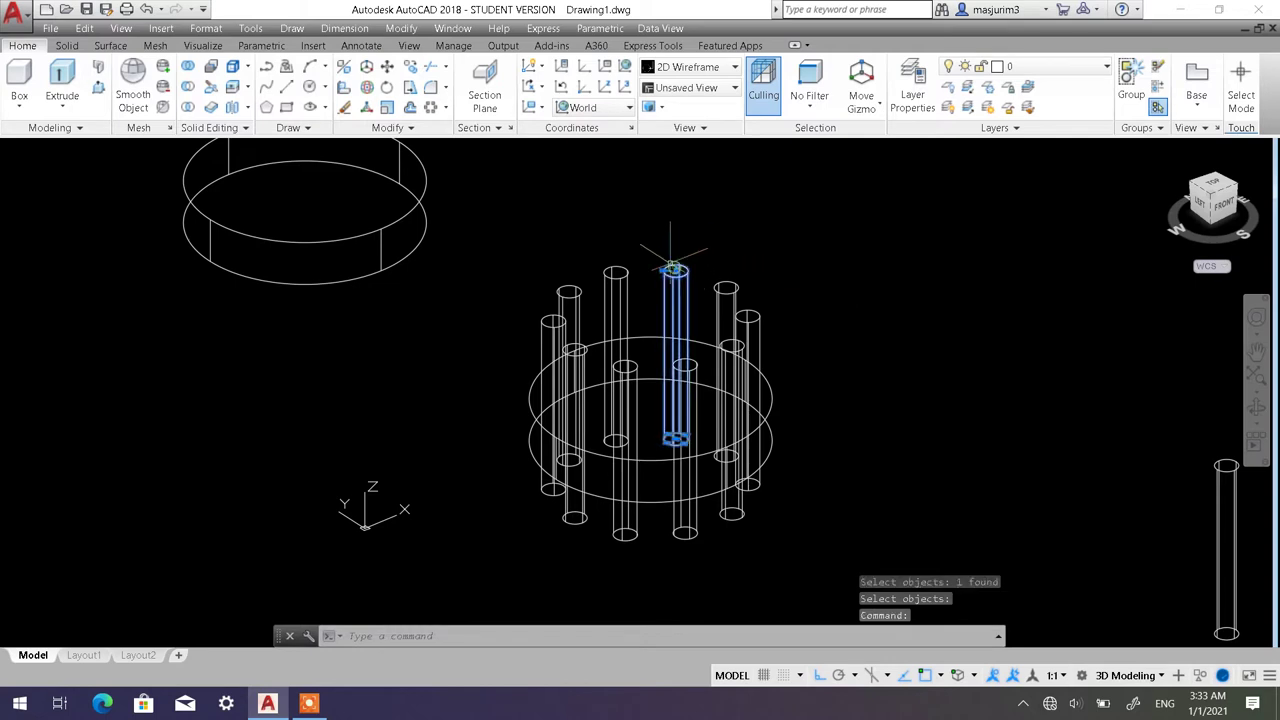
left_click(618, 268)
left_click(567, 290)
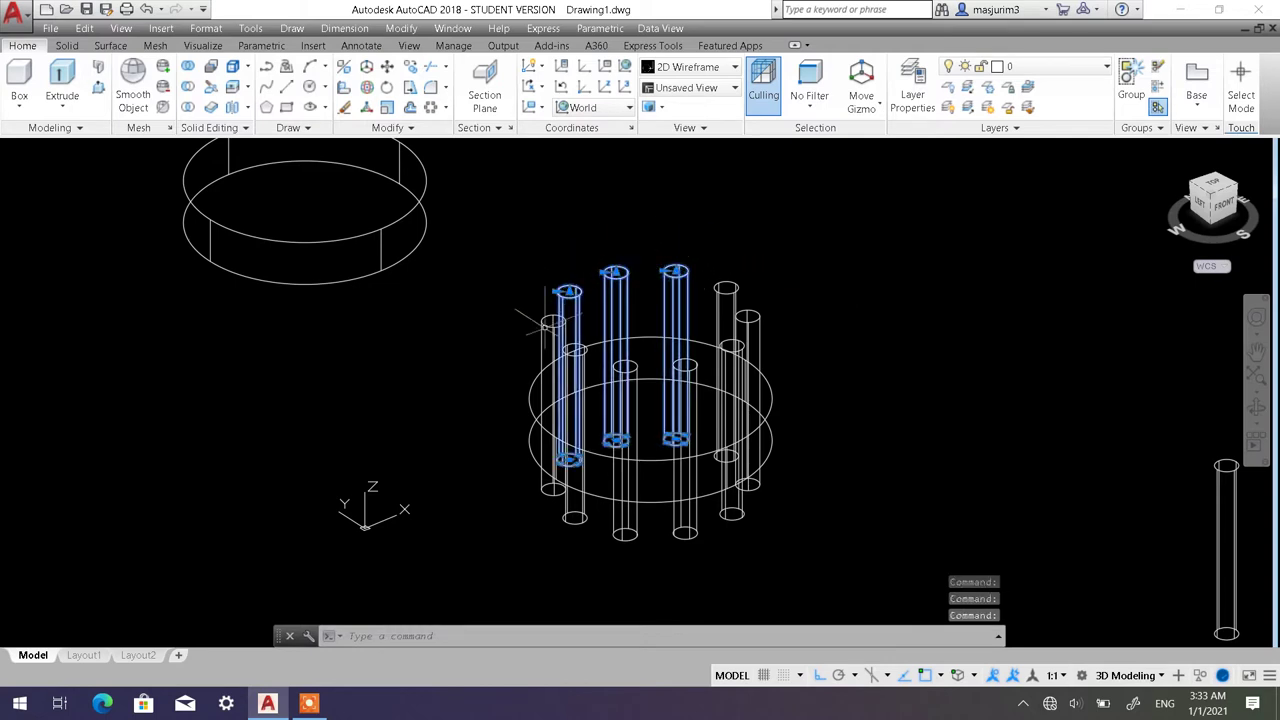
left_click(548, 323)
left_click(727, 288)
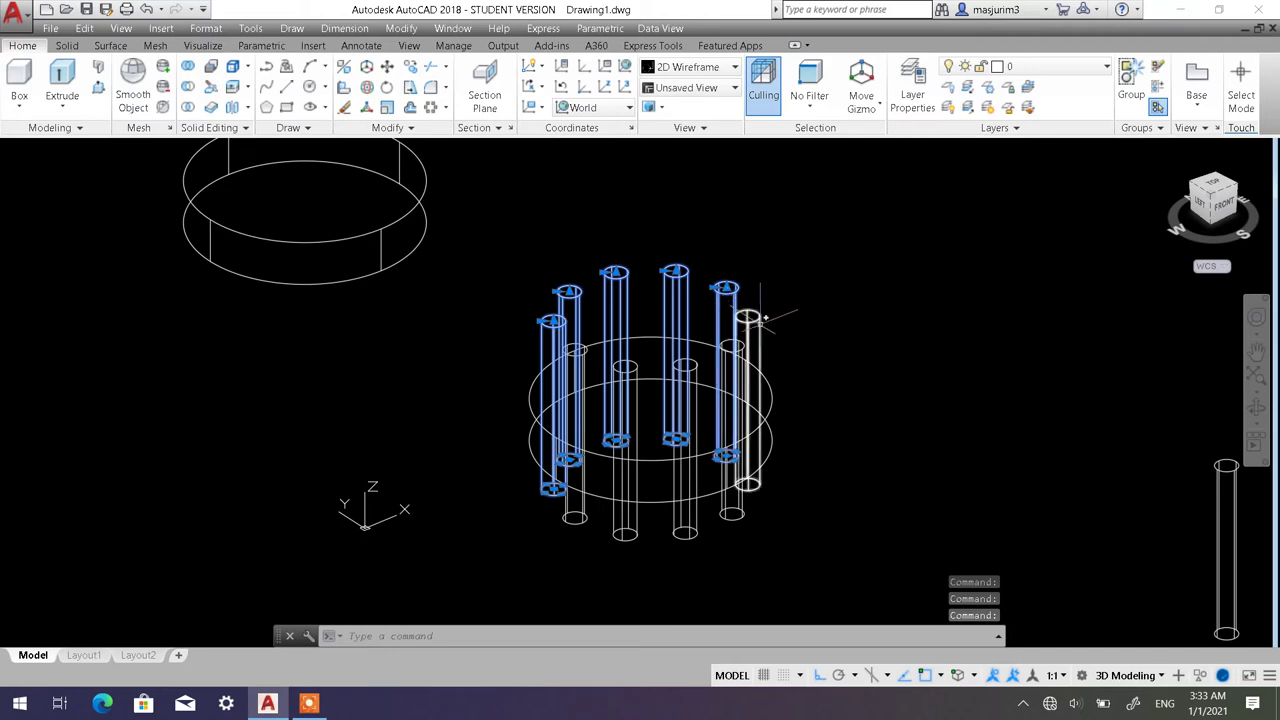
left_click(760, 318)
key("Escape")
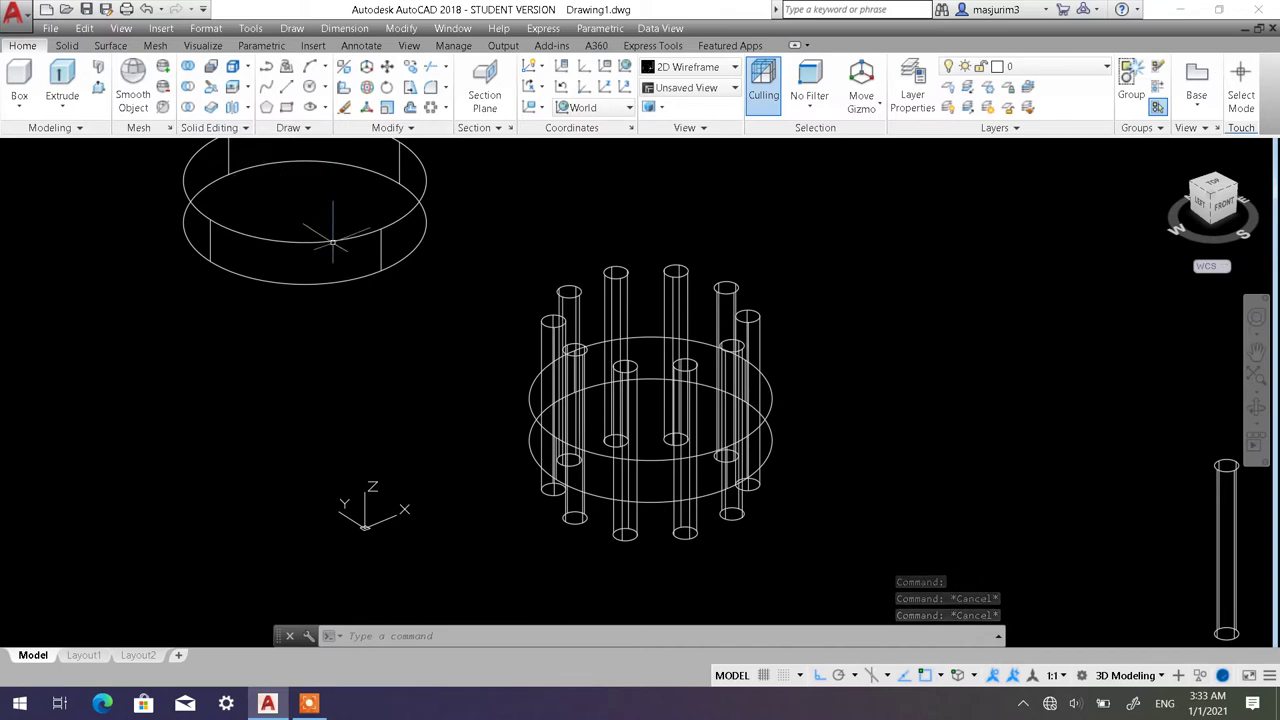
Start Subtract and choose the ring as the solid to cut from.
left_click(189, 91)
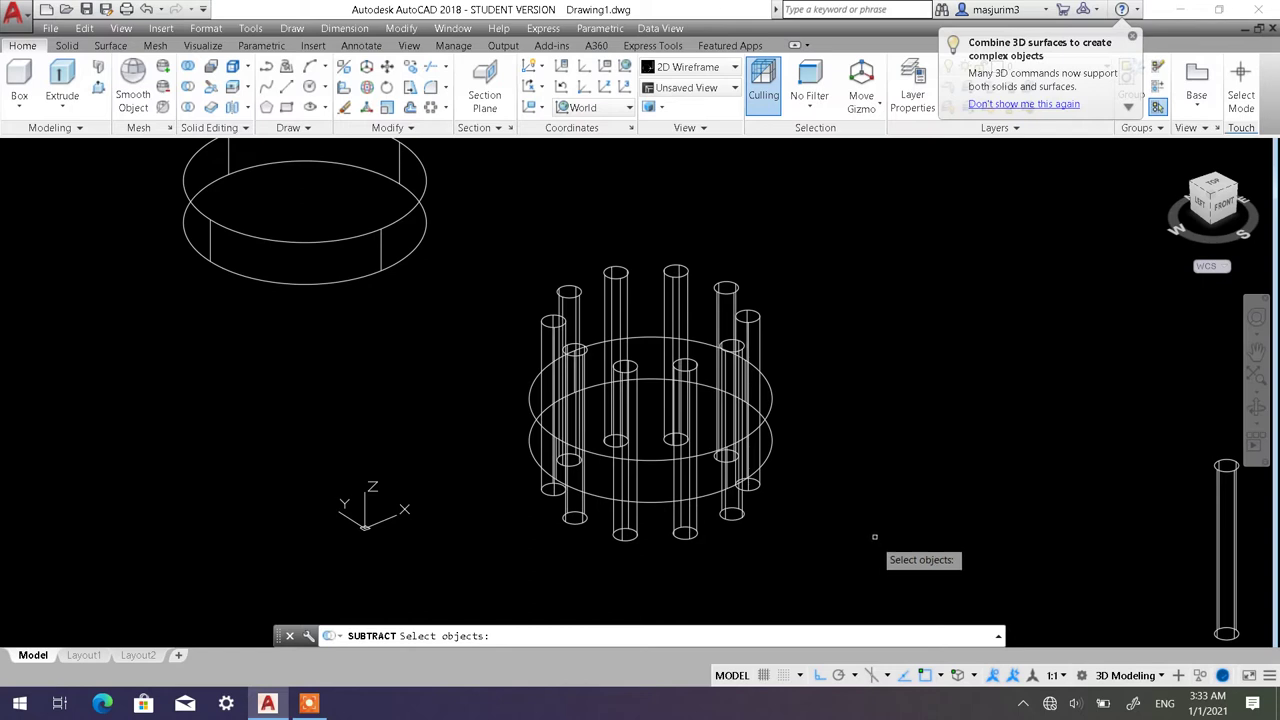
left_click(770, 402)
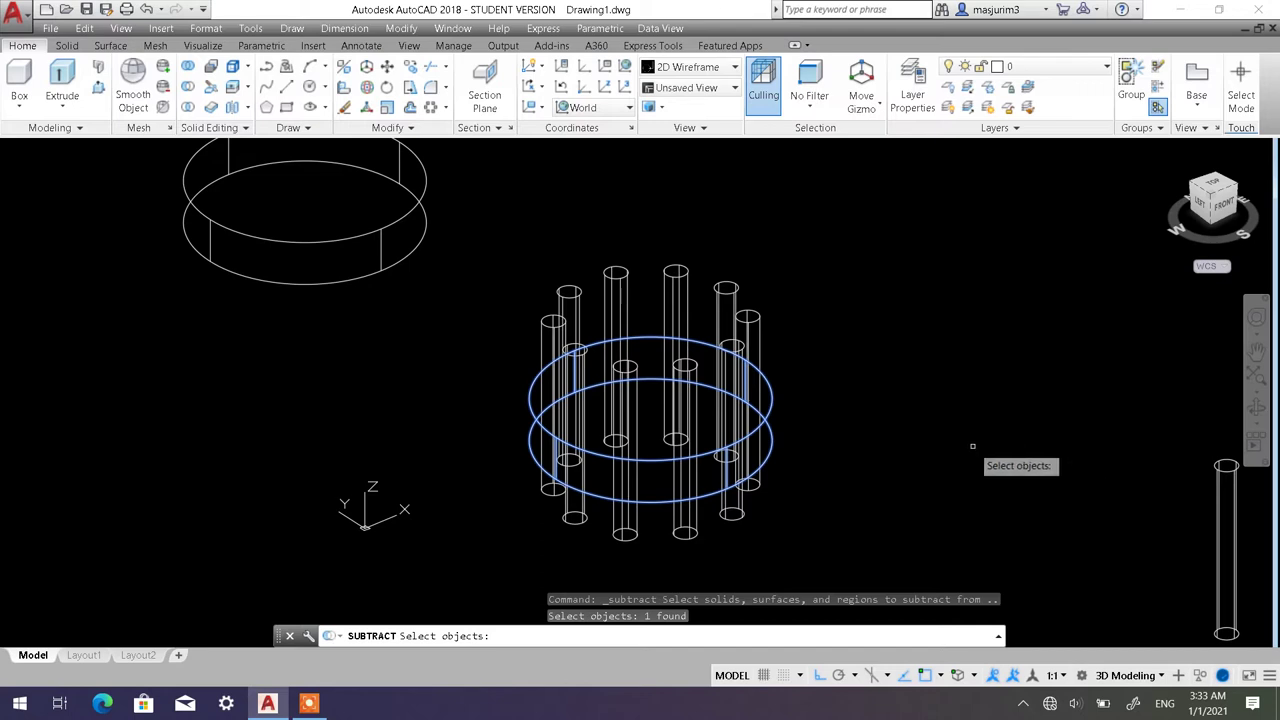
key("Return")
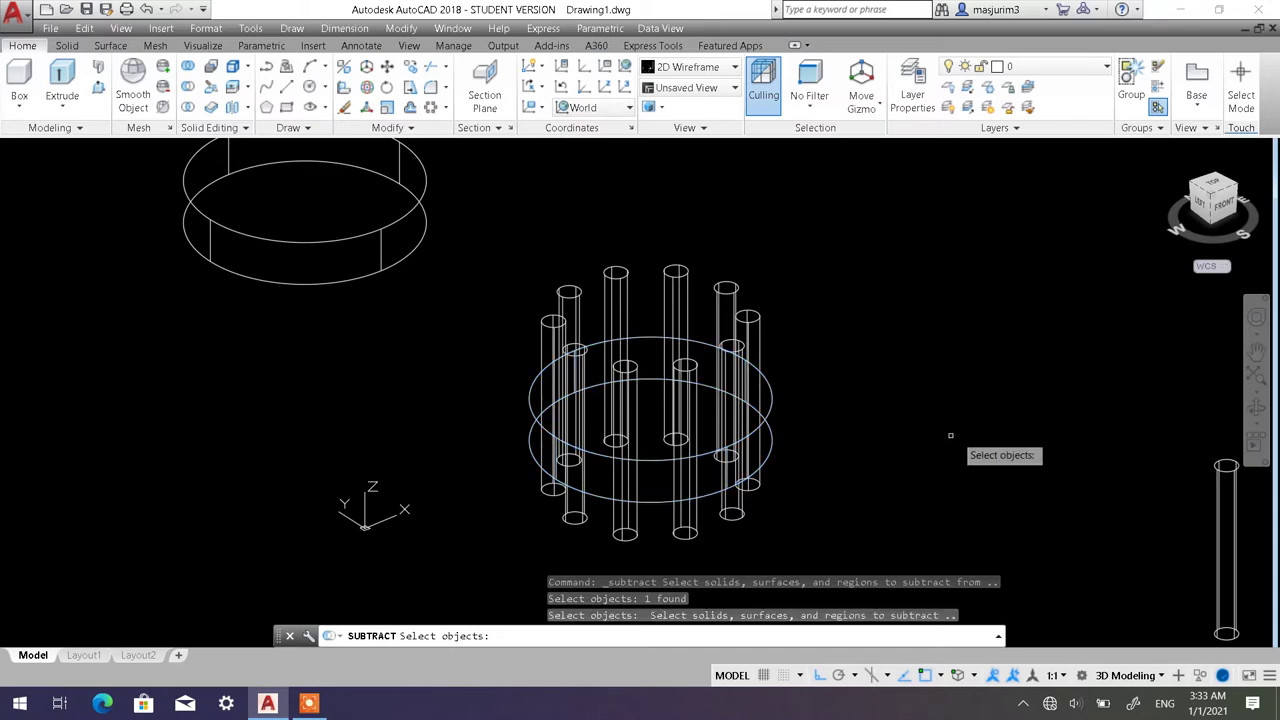
Select all ten cylinders and subtract them, leaving ten holes through the ring.
left_click(786, 300)
left_click(748, 274)
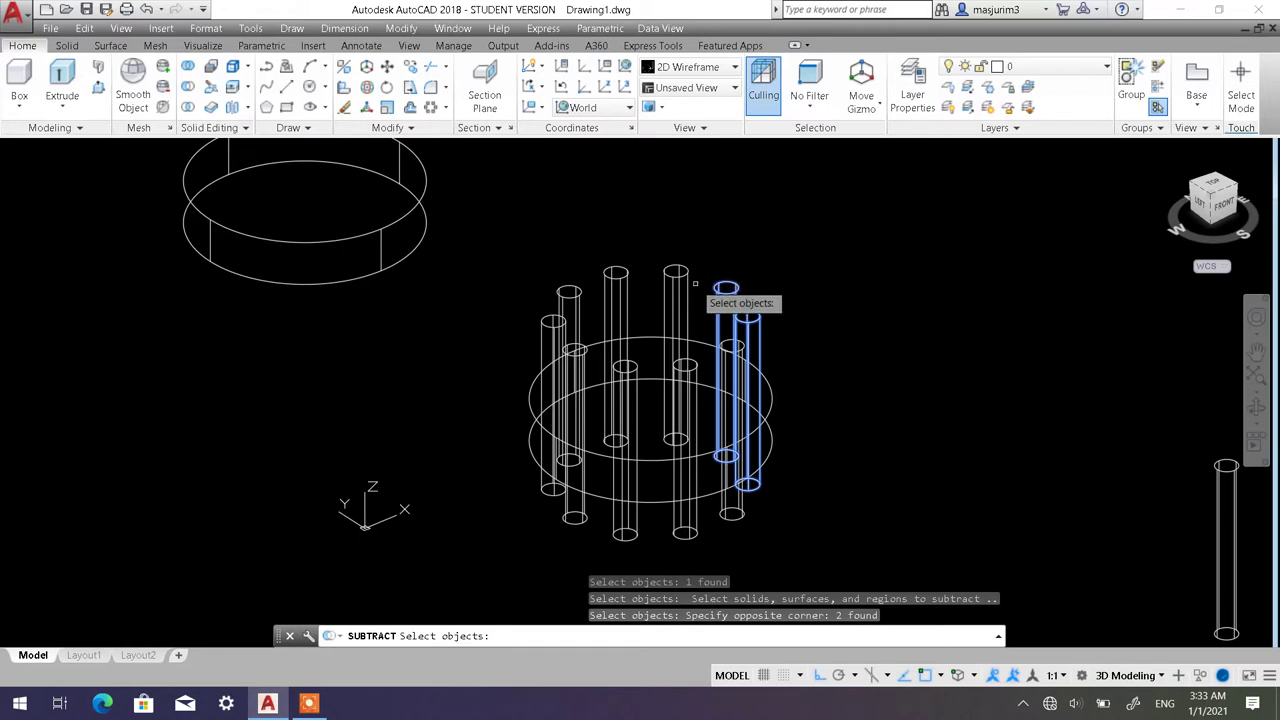
left_click(708, 290)
left_click(534, 251)
left_click(548, 322)
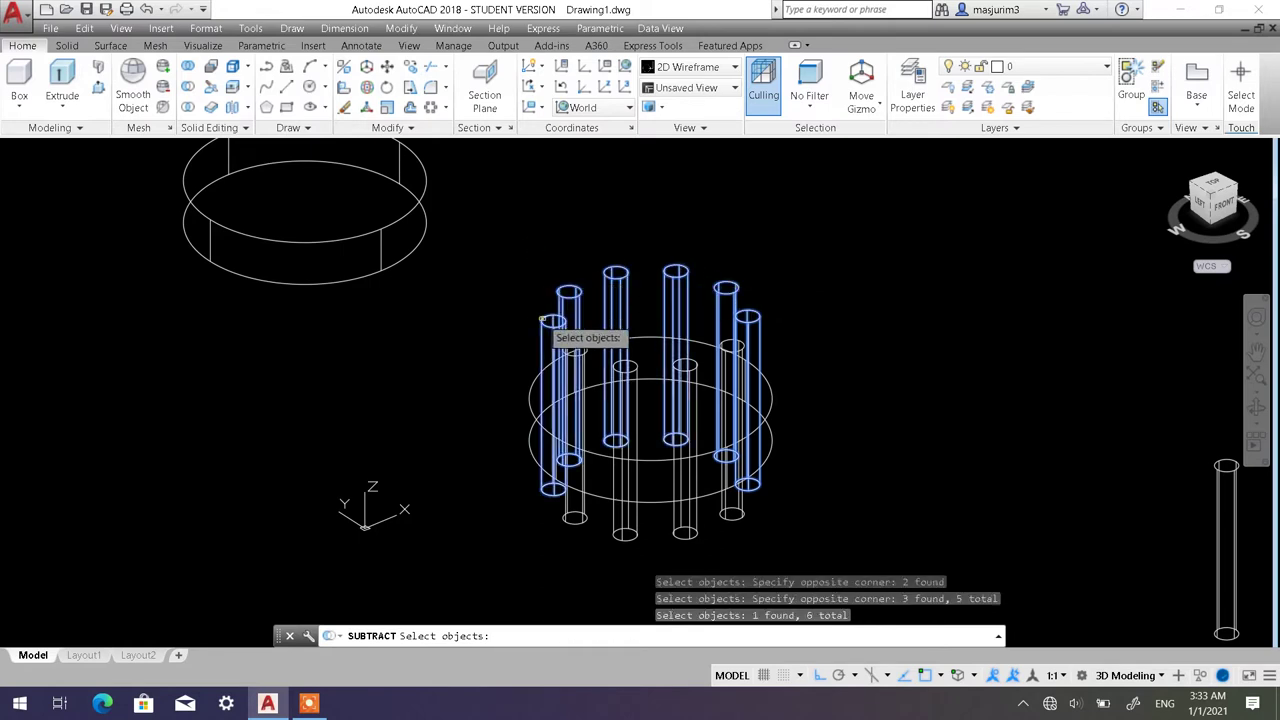
scroll(670, 430, "up", 4)
left_click(814, 210)
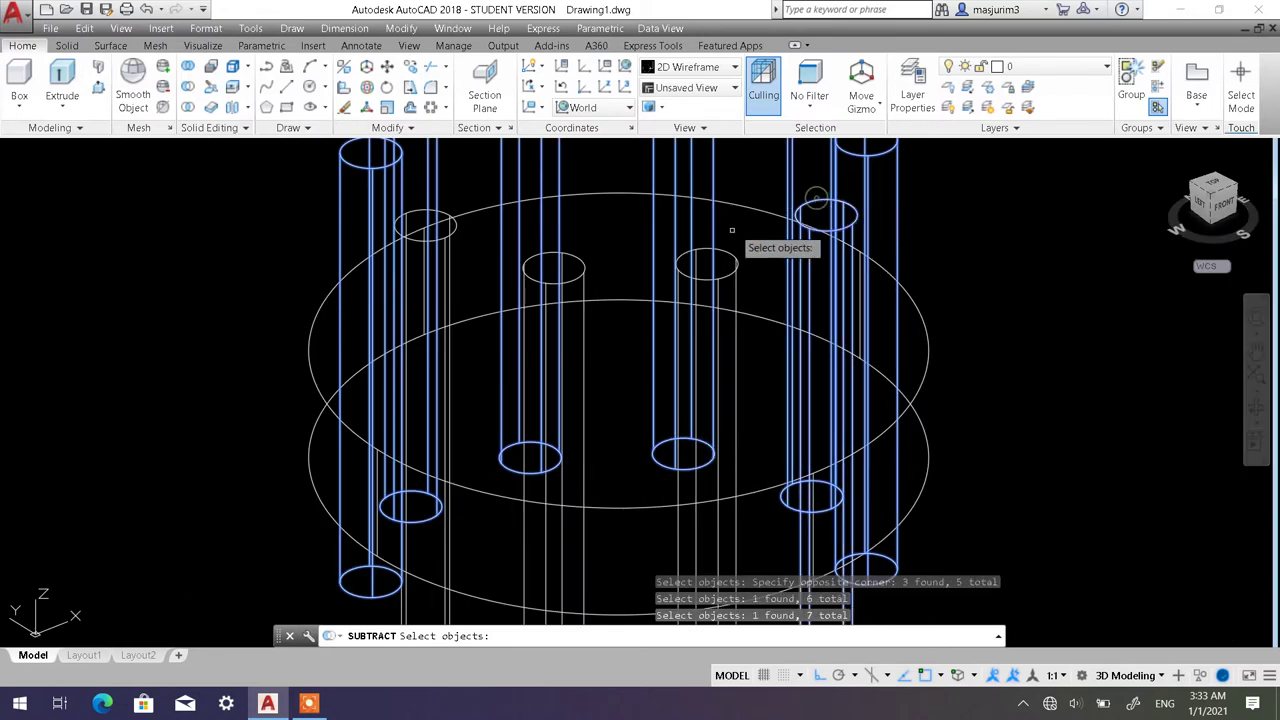
left_click(723, 253)
left_click(553, 256)
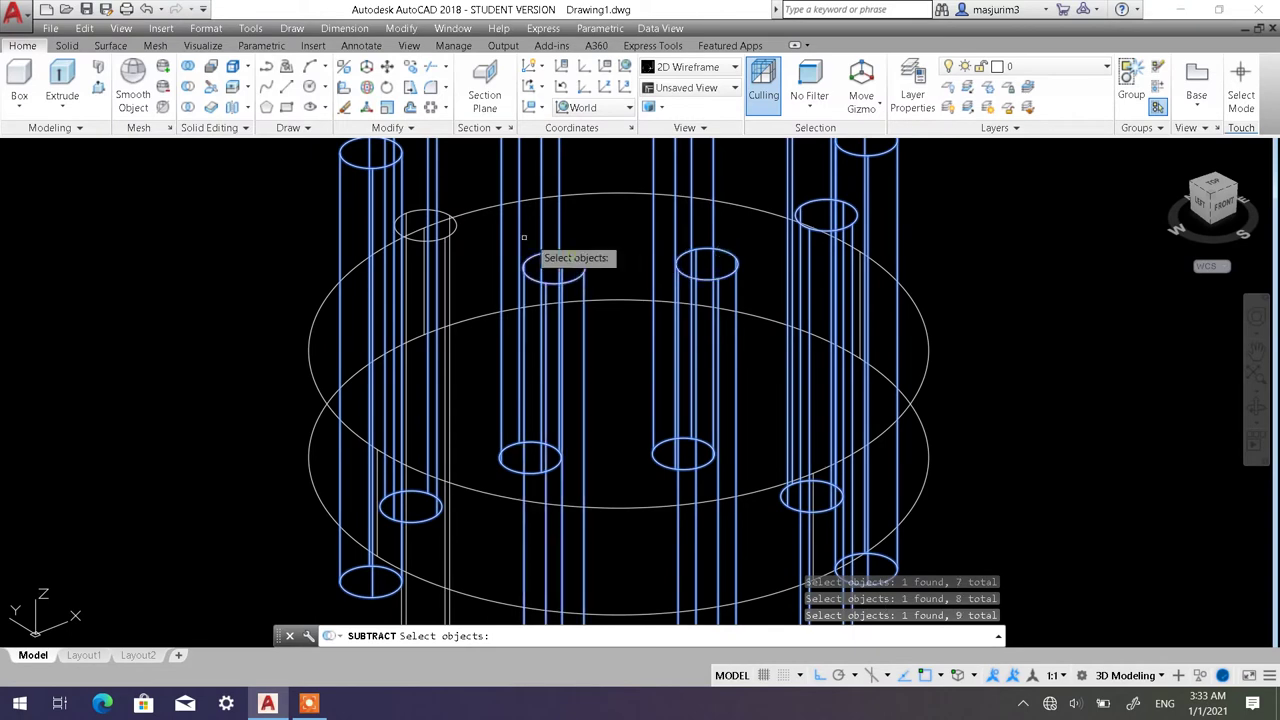
left_click(453, 227)
scroll(685, 305, "down", 5)
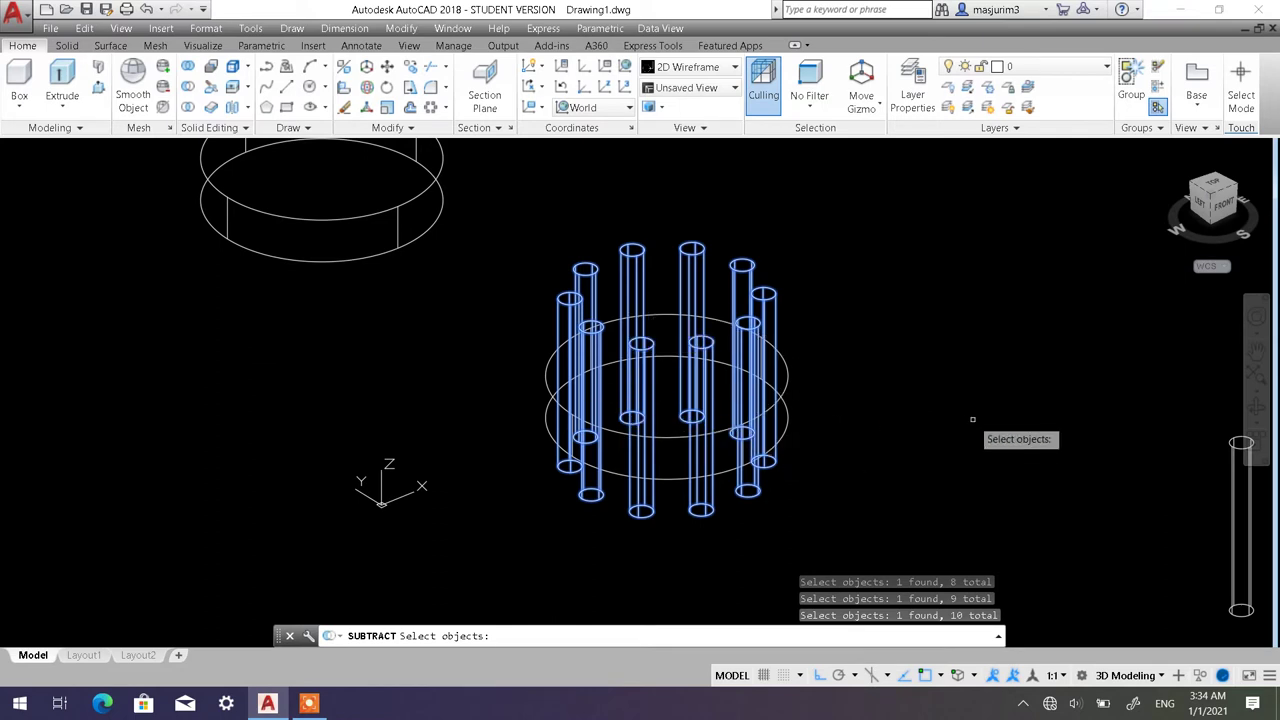
key("Return")
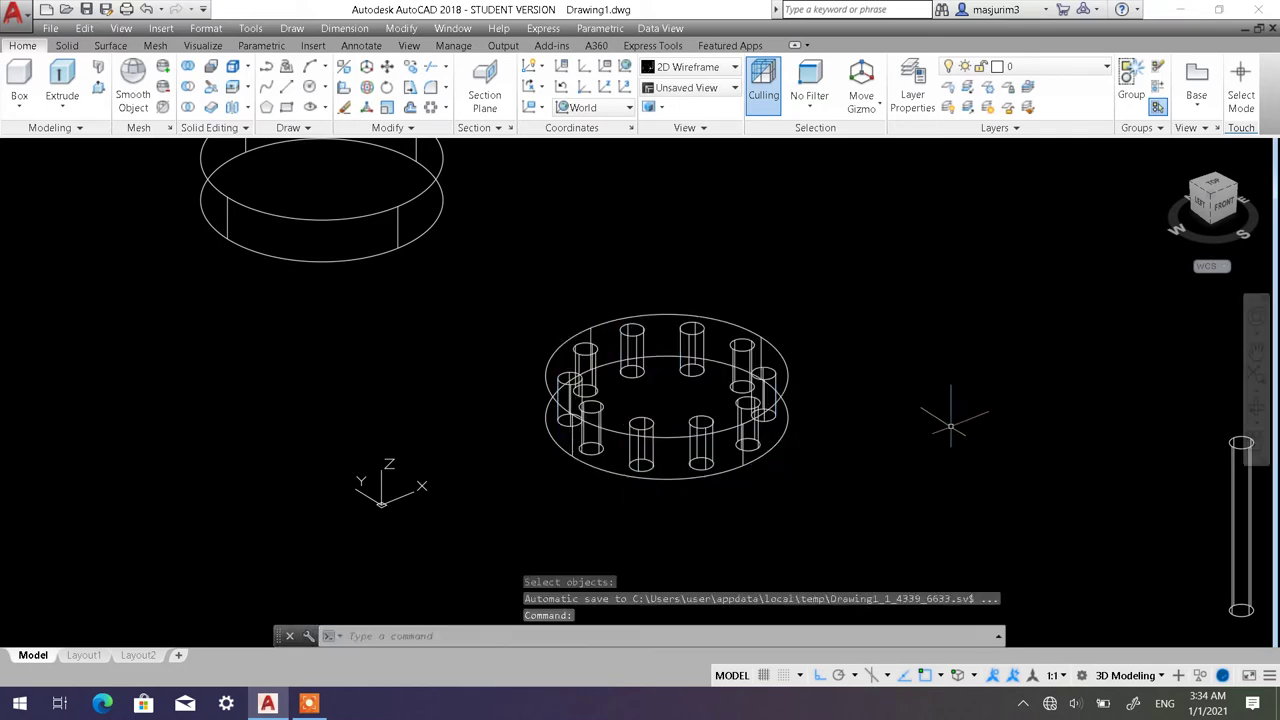
scroll(950, 425, "down", 2)
middle_click_drag(900, 419, 906, 386)
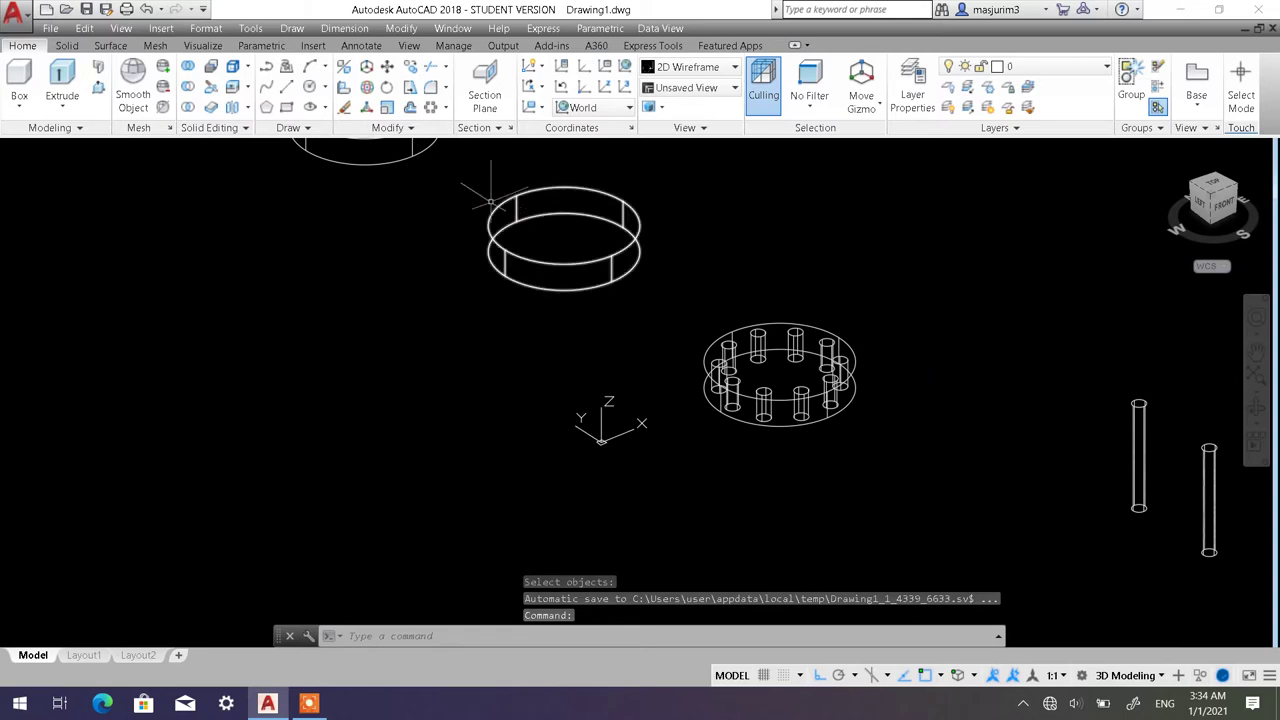
In Layer Properties, create Layer1 with colour 82 (green).
left_click(910, 75)
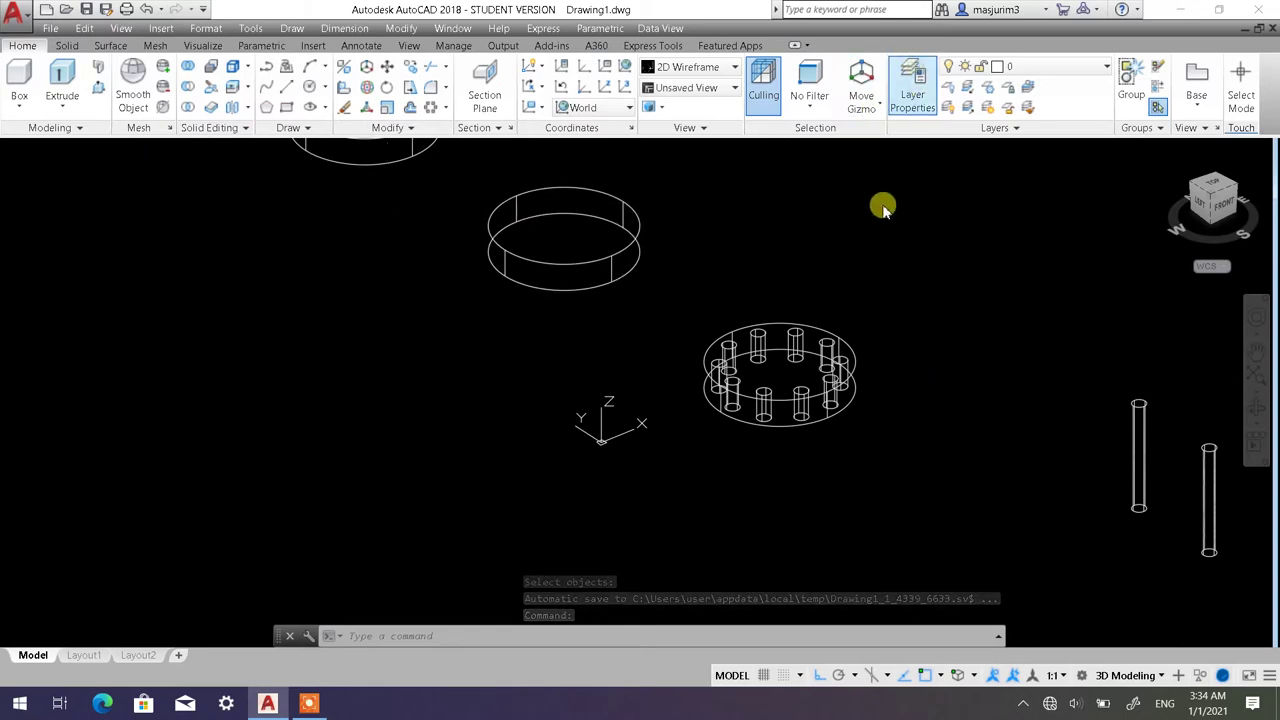
left_click(531, 217)
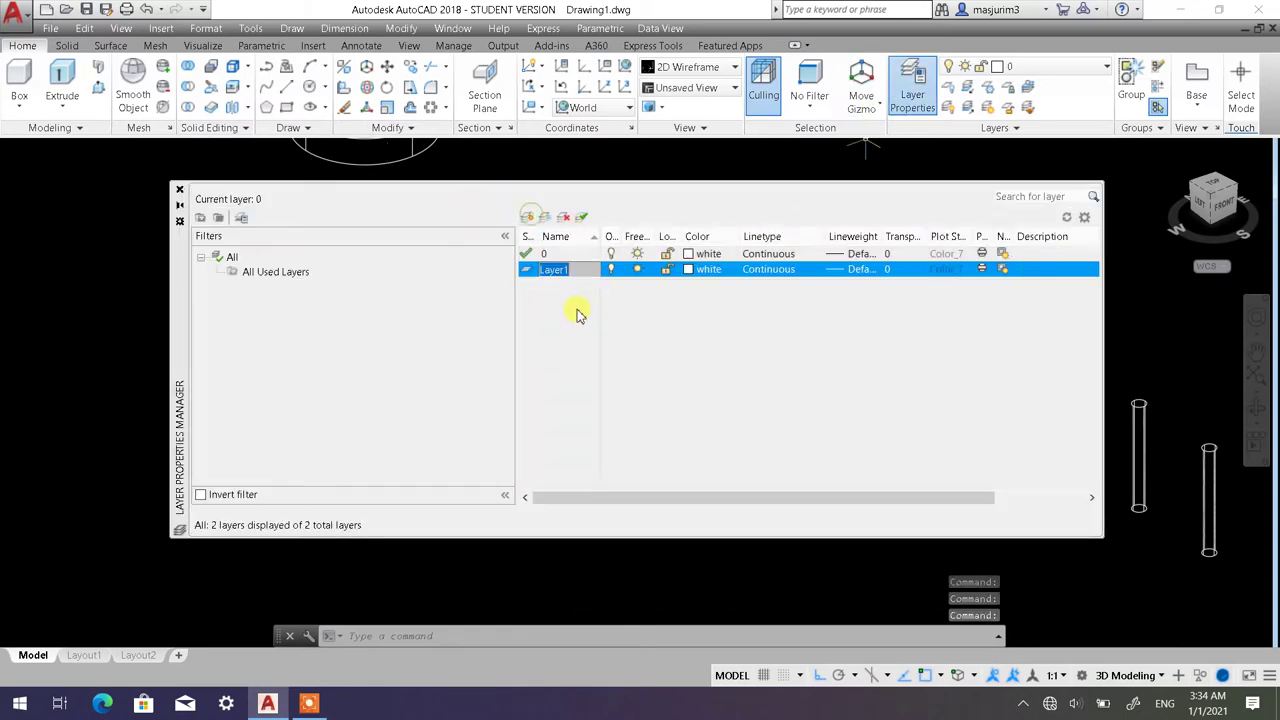
left_click(692, 270)
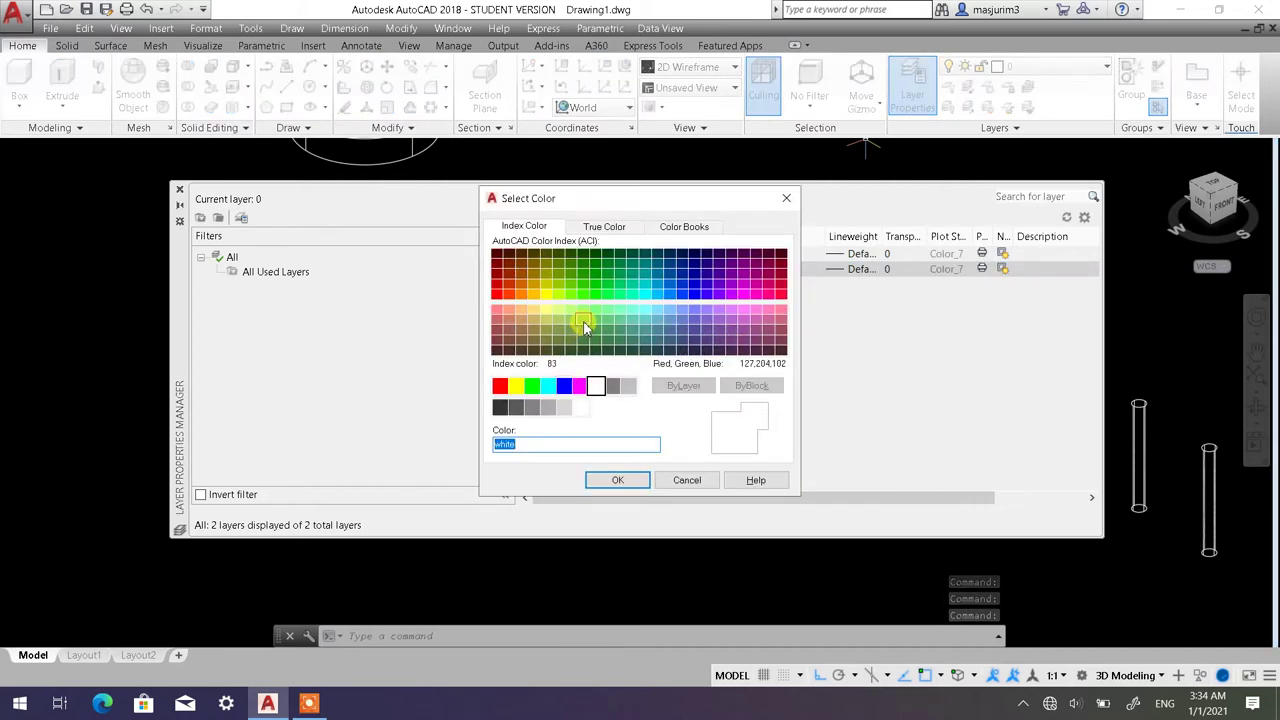
left_click(584, 284)
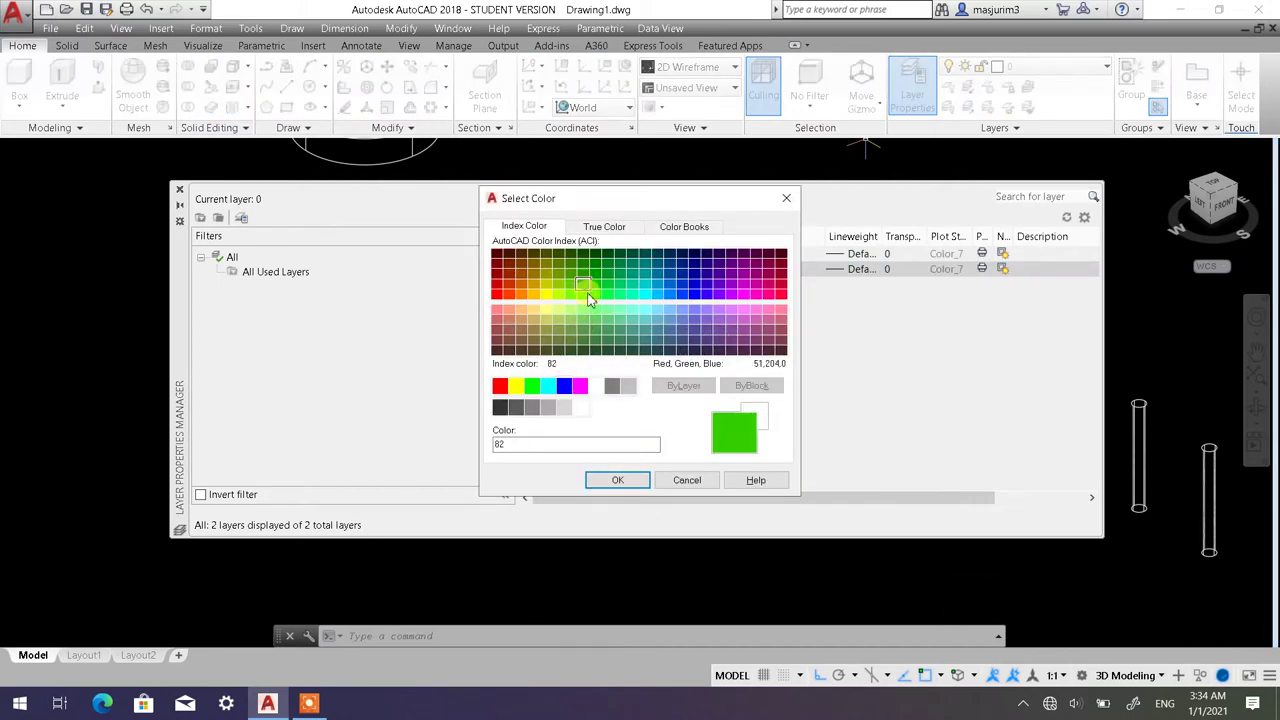
left_click(620, 480)
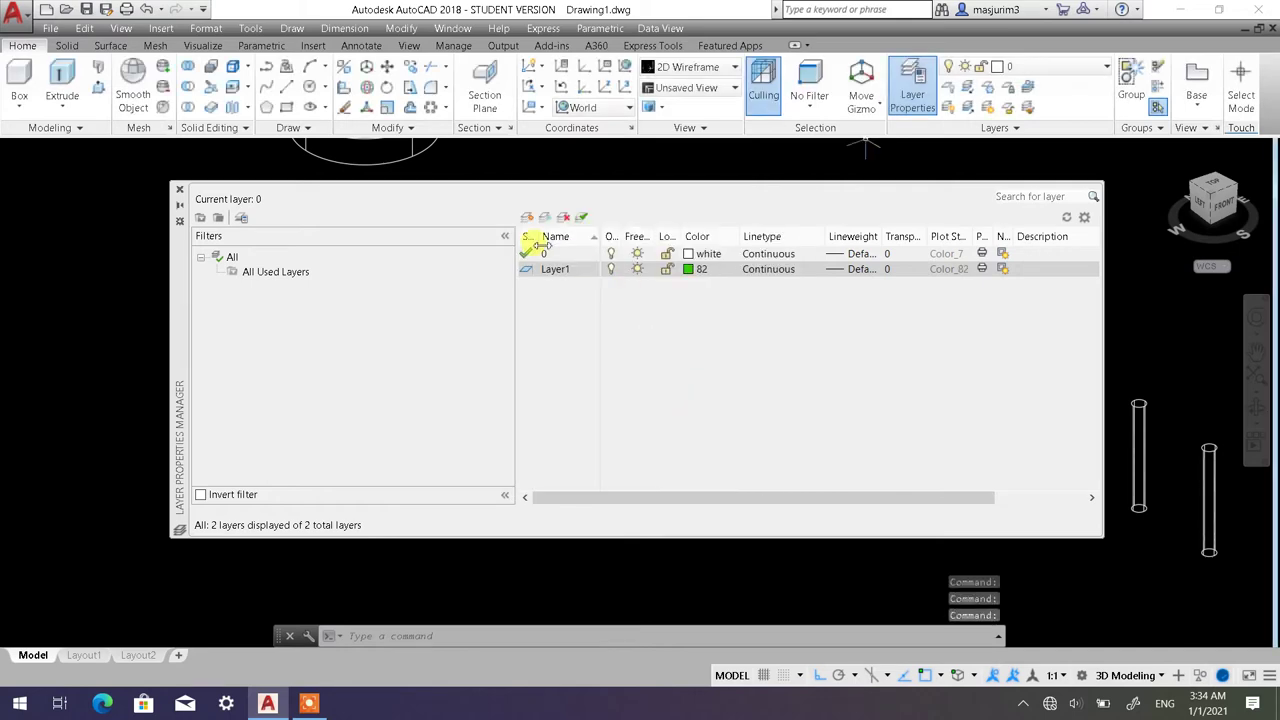
Add Layer2 coloured red.
left_click(527, 219)
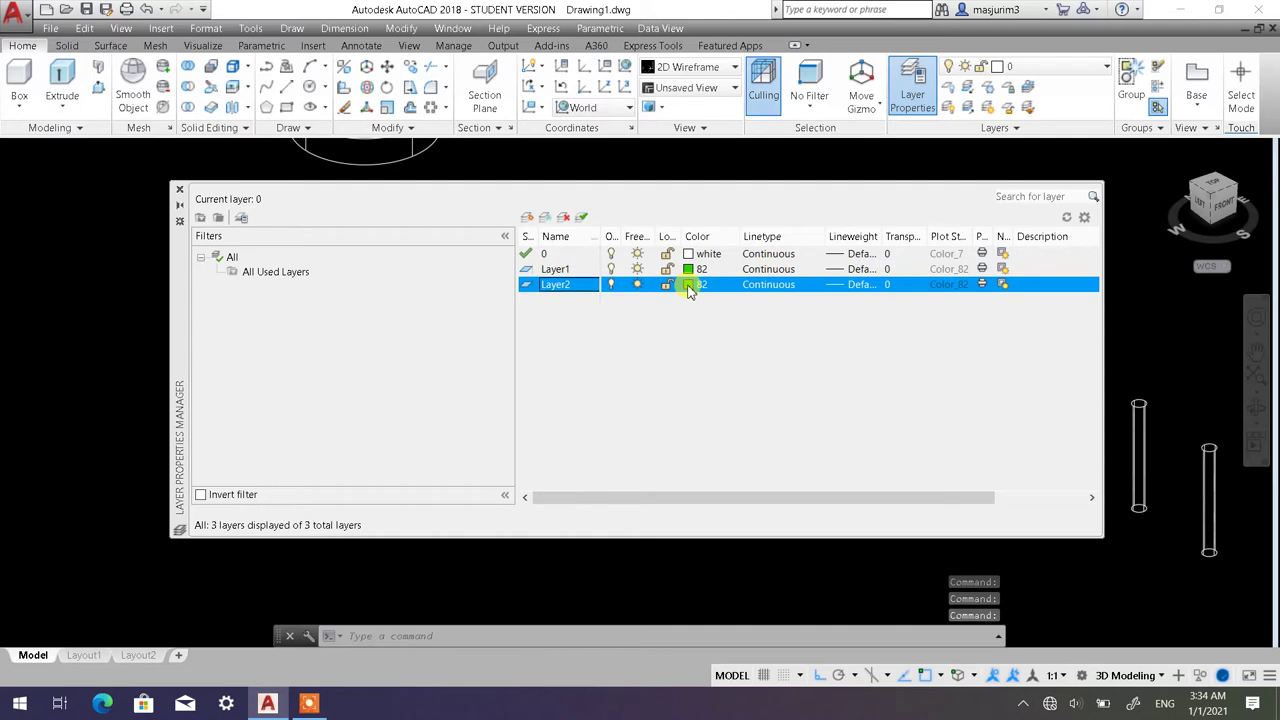
left_click(689, 287)
left_click(500, 387)
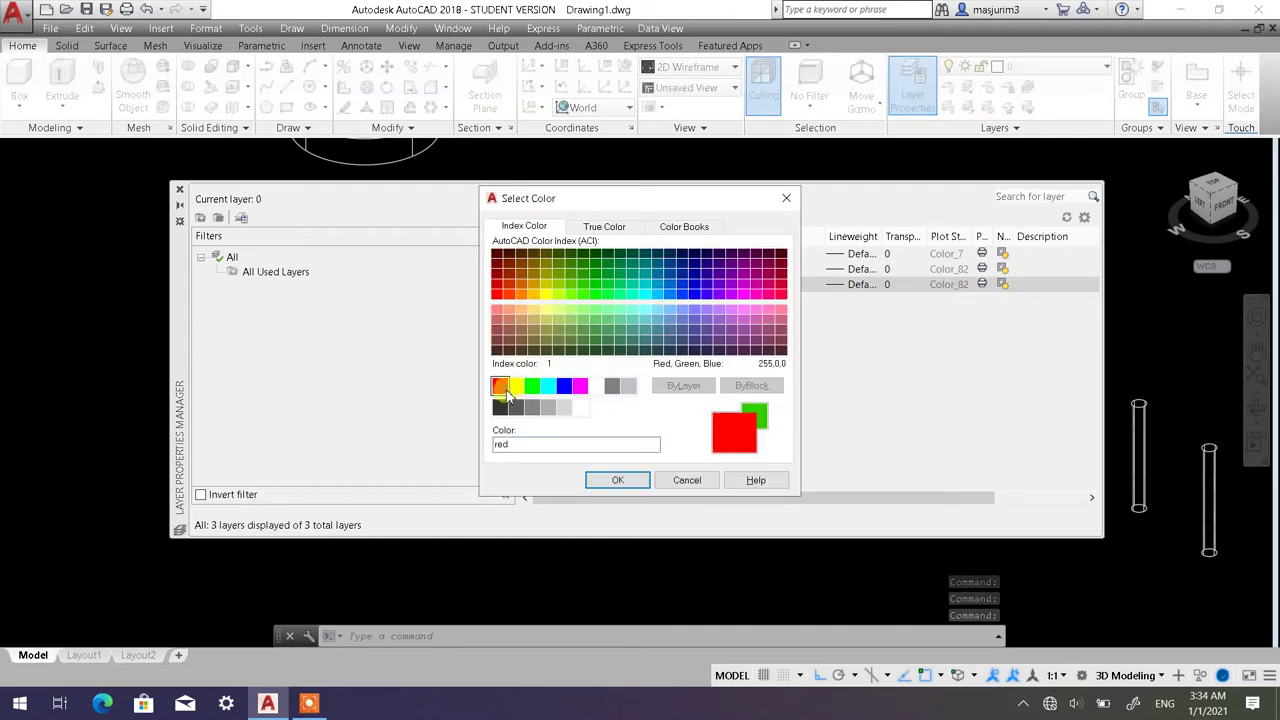
left_click(612, 480)
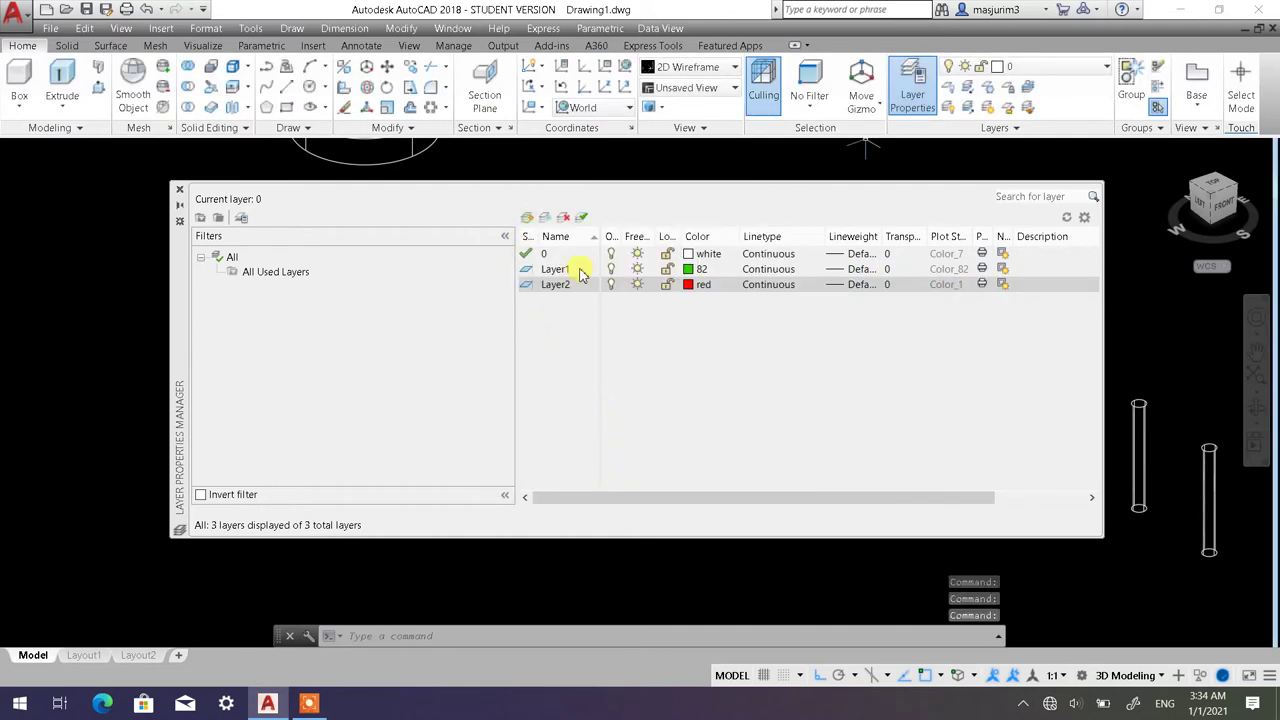
Add Layer3 coloured yellow and close the layer palette.
key("alt+n")
left_click(690, 301)
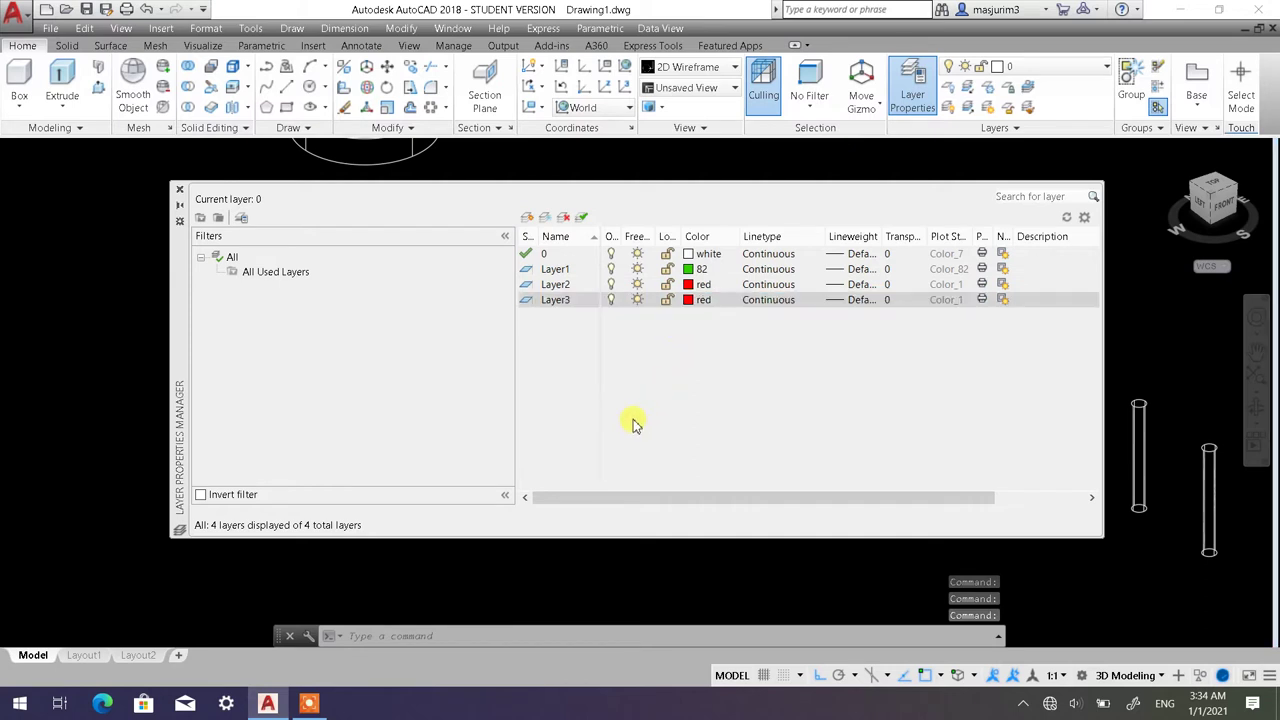
left_click(518, 387)
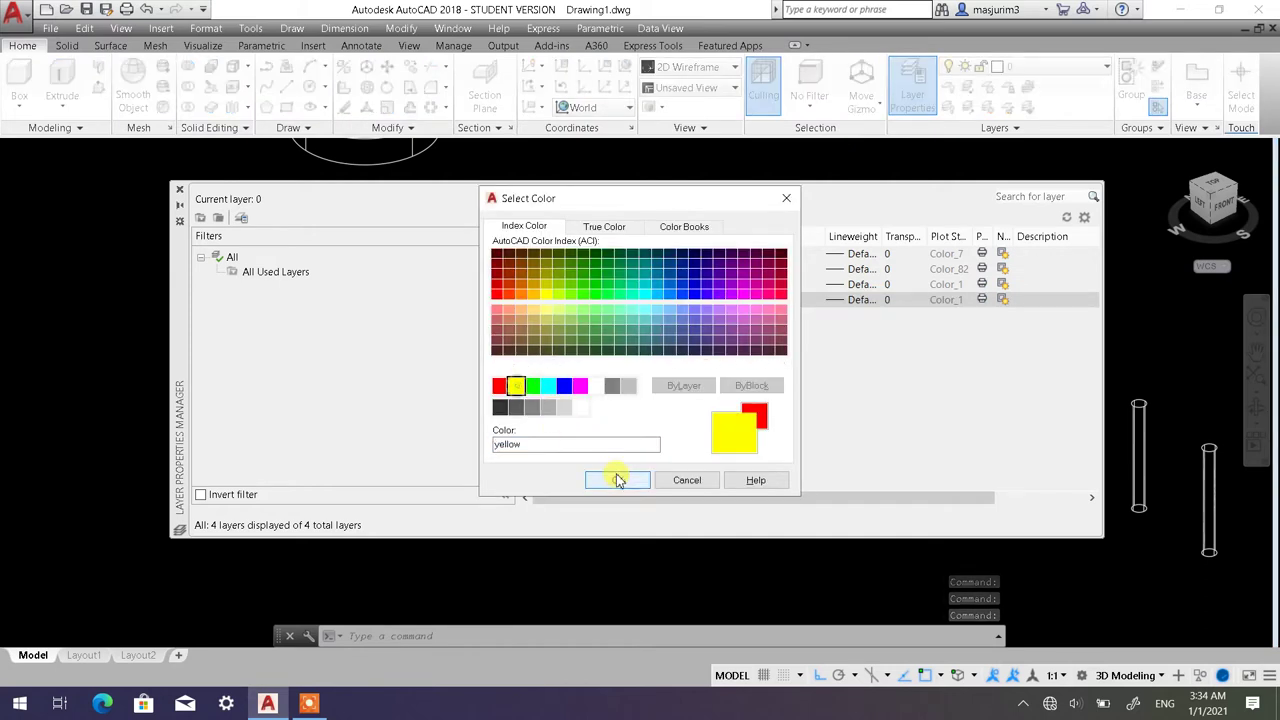
left_click(615, 480)
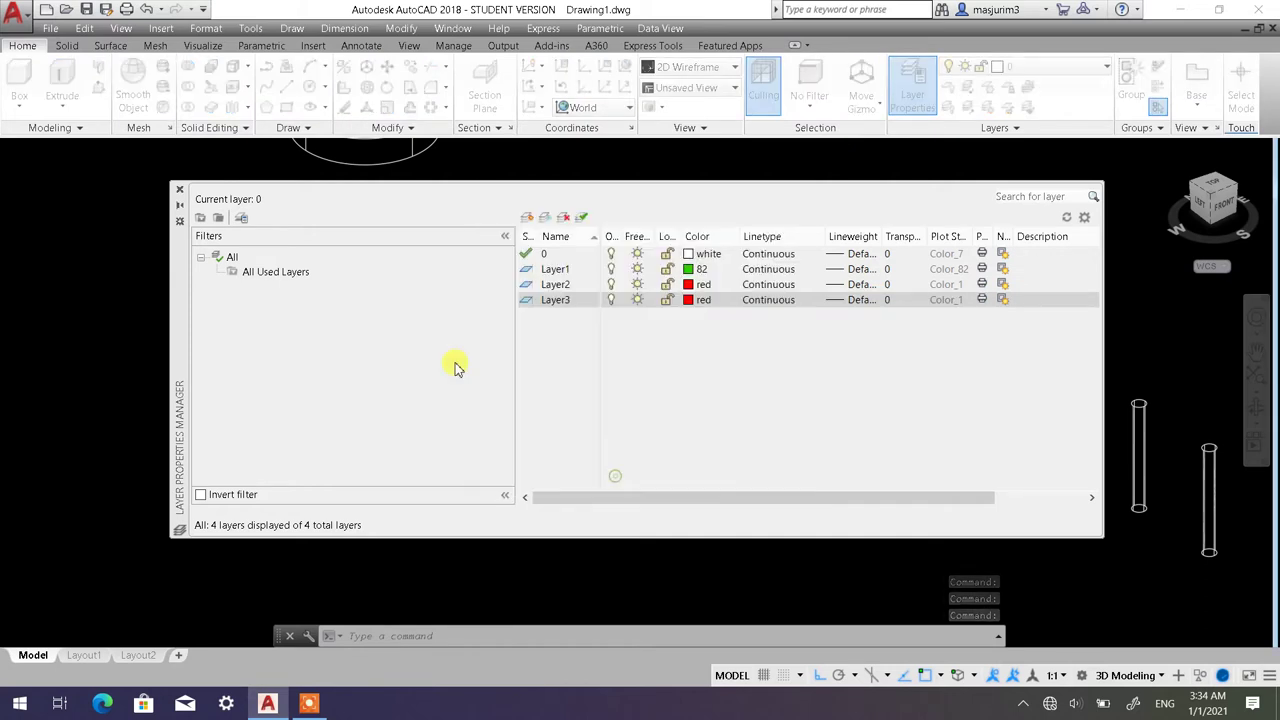
left_click(179, 191)
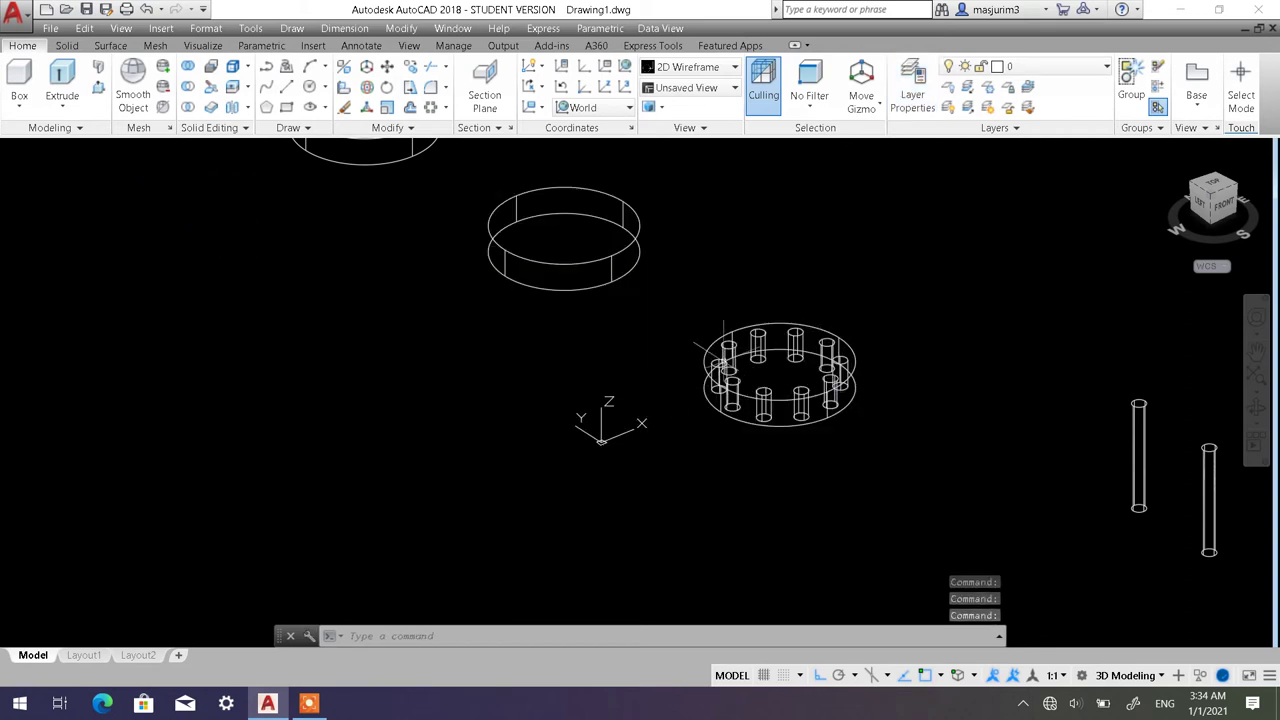
left_click(834, 425)
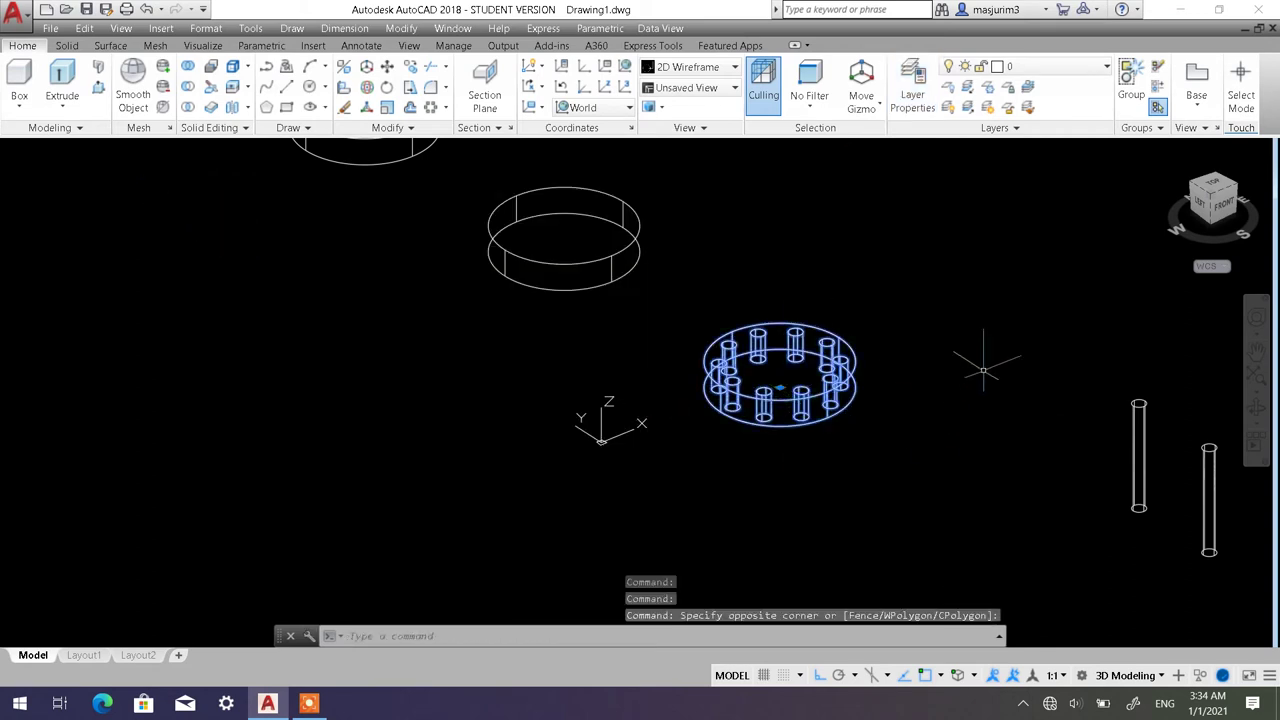
Assign the selected holed ring to Layer1.
left_click(1100, 67)
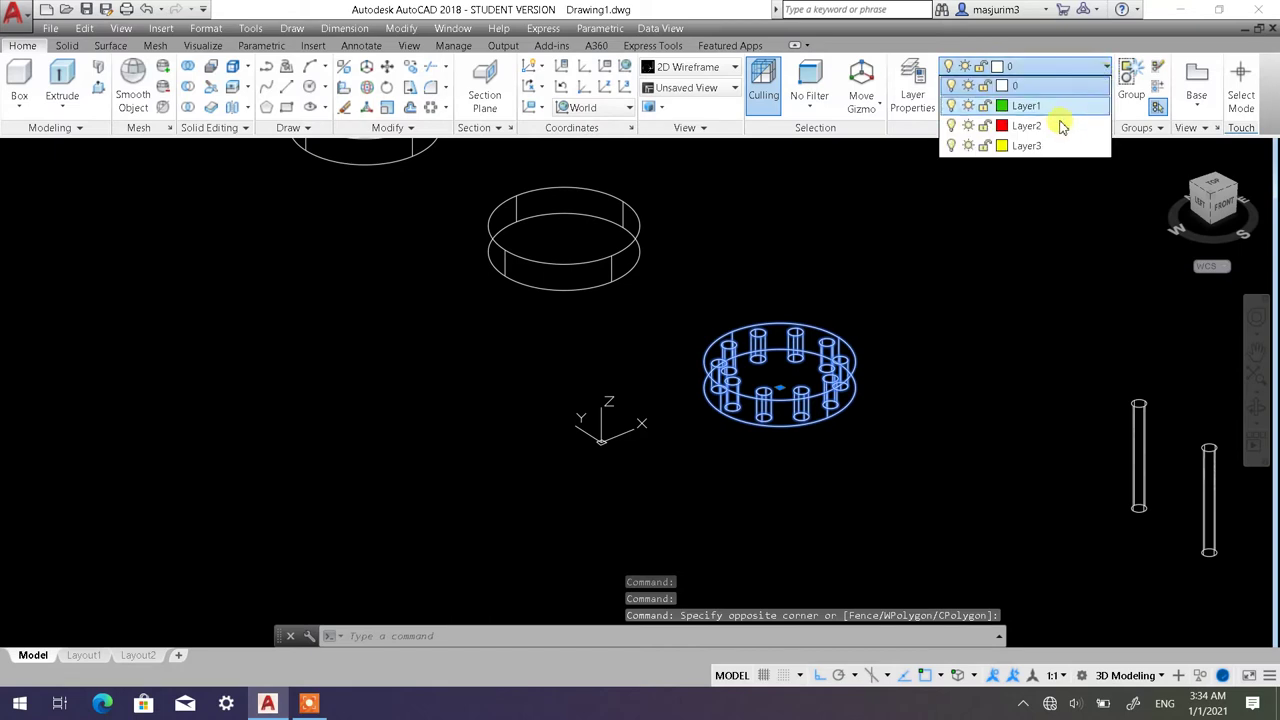
left_click(1040, 108)
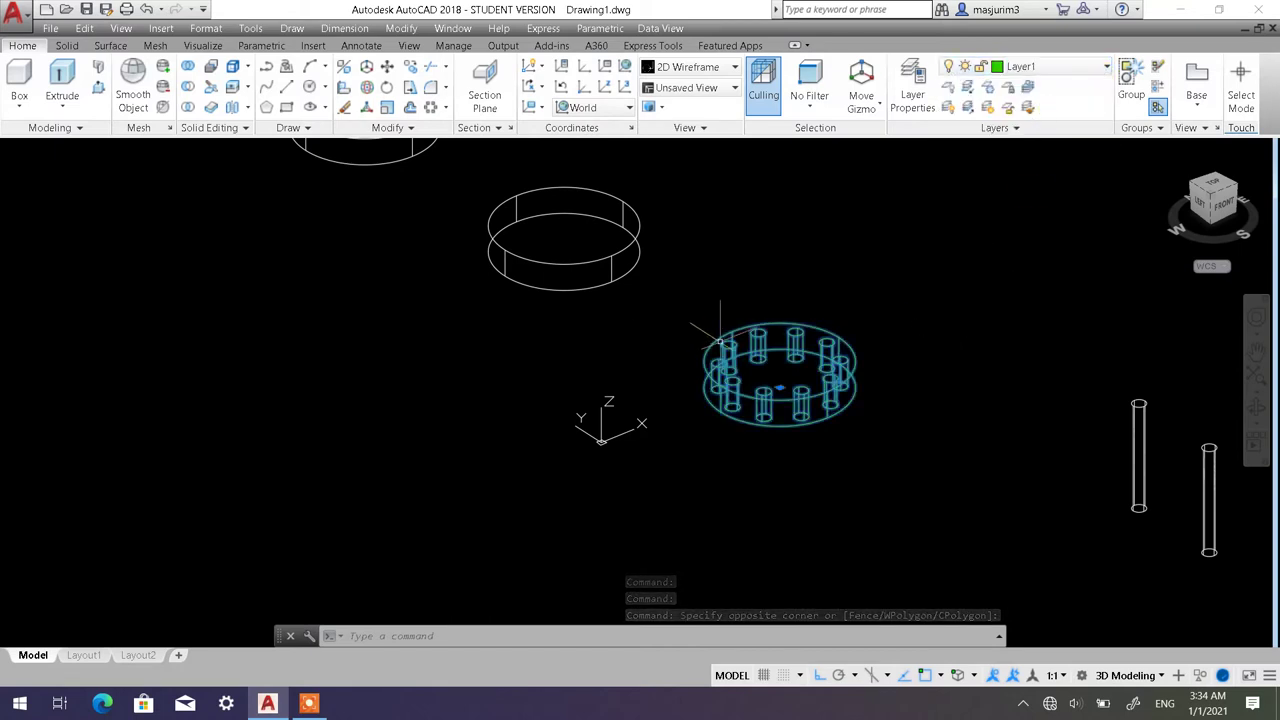
key("Escape")
key("Escape")
Preview the model in Shaded with edges from a higher angle, then return to 2D Wireframe.
left_click(118, 150)
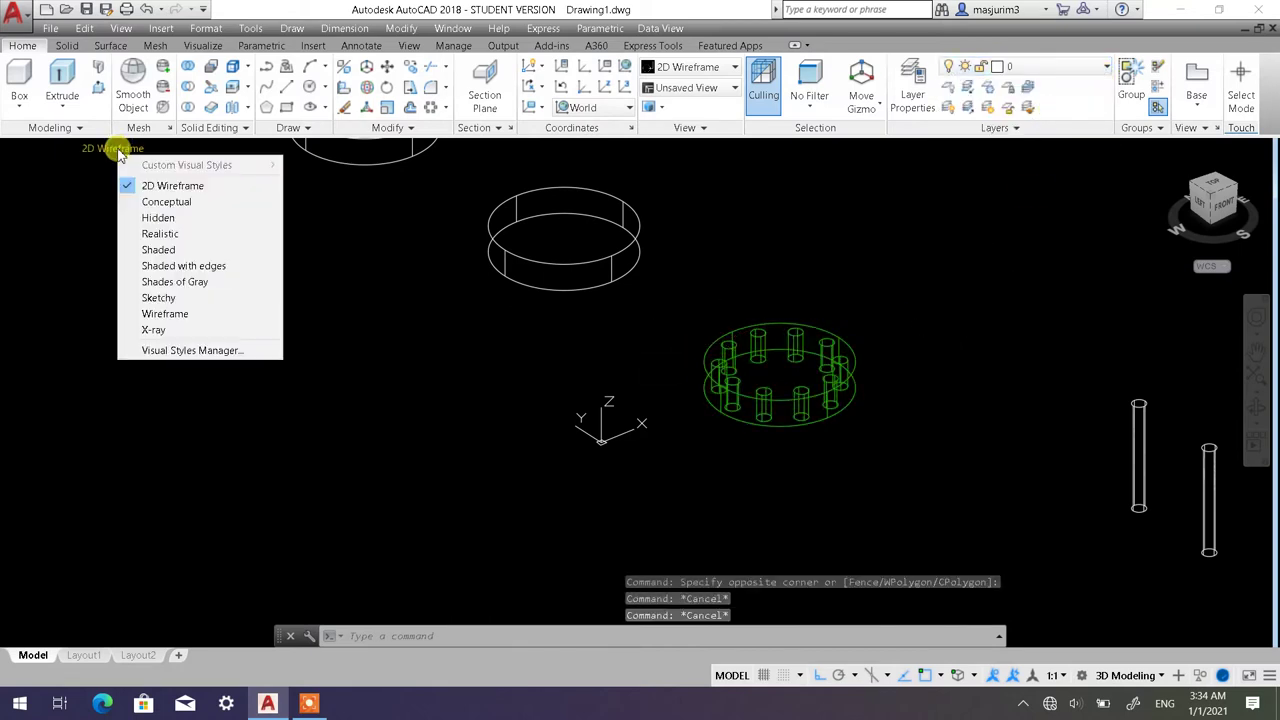
left_click(160, 266)
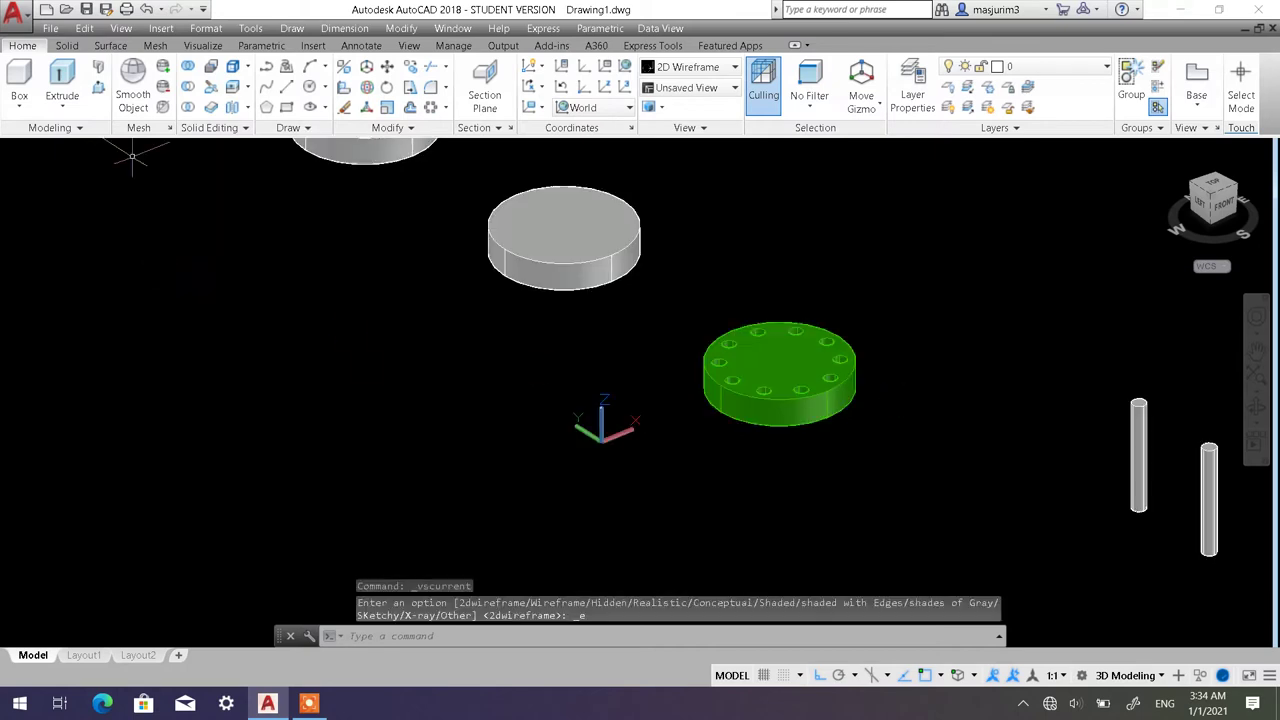
middle_click_drag(749, 354, 830, 382, "shift")
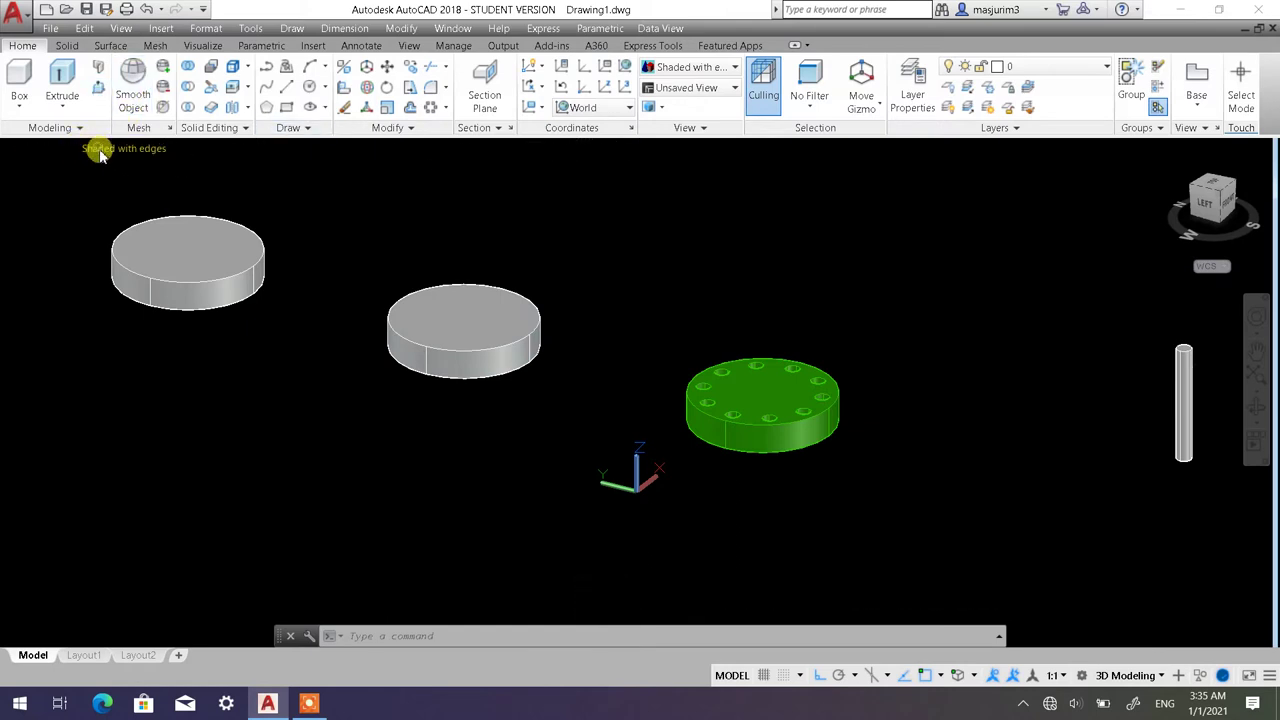
left_click(100, 150)
left_click(165, 190)
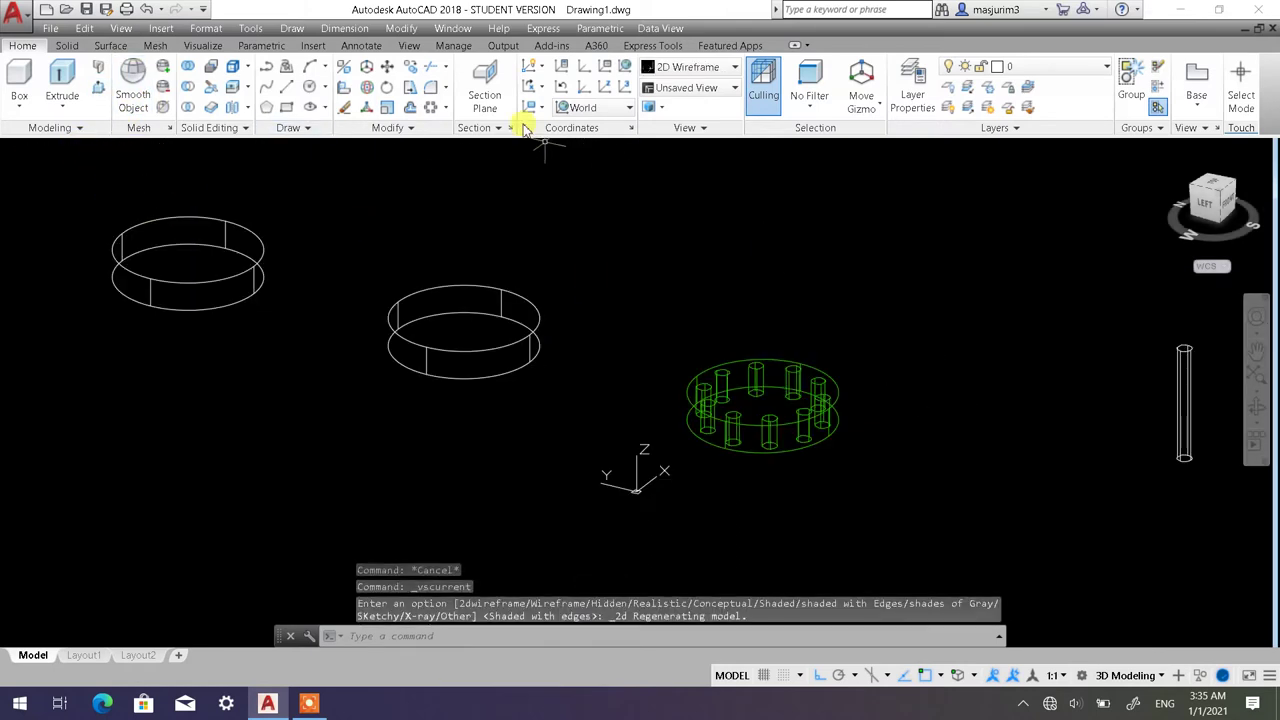
Move the right-hand rod roughly near the middle ring and reframe the view.
left_click(390, 70)
left_click(1200, 528)
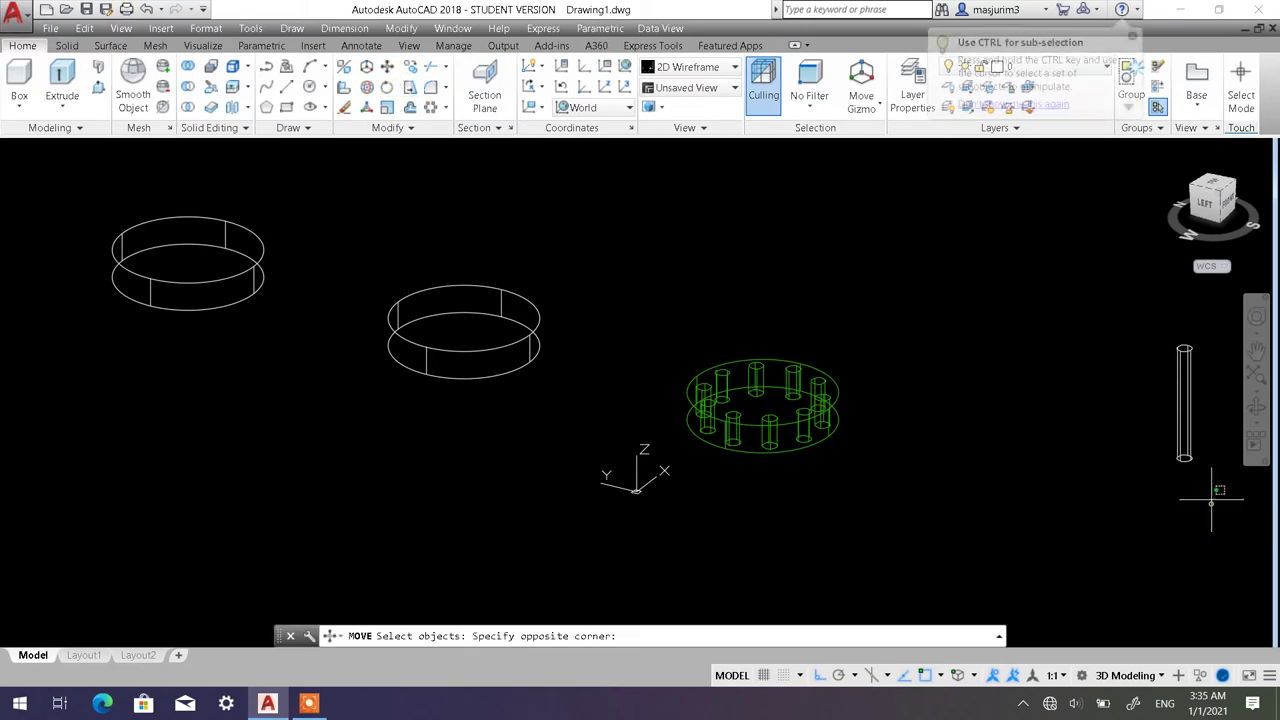
left_click(1150, 440)
key("Return")
left_click(1156, 482)
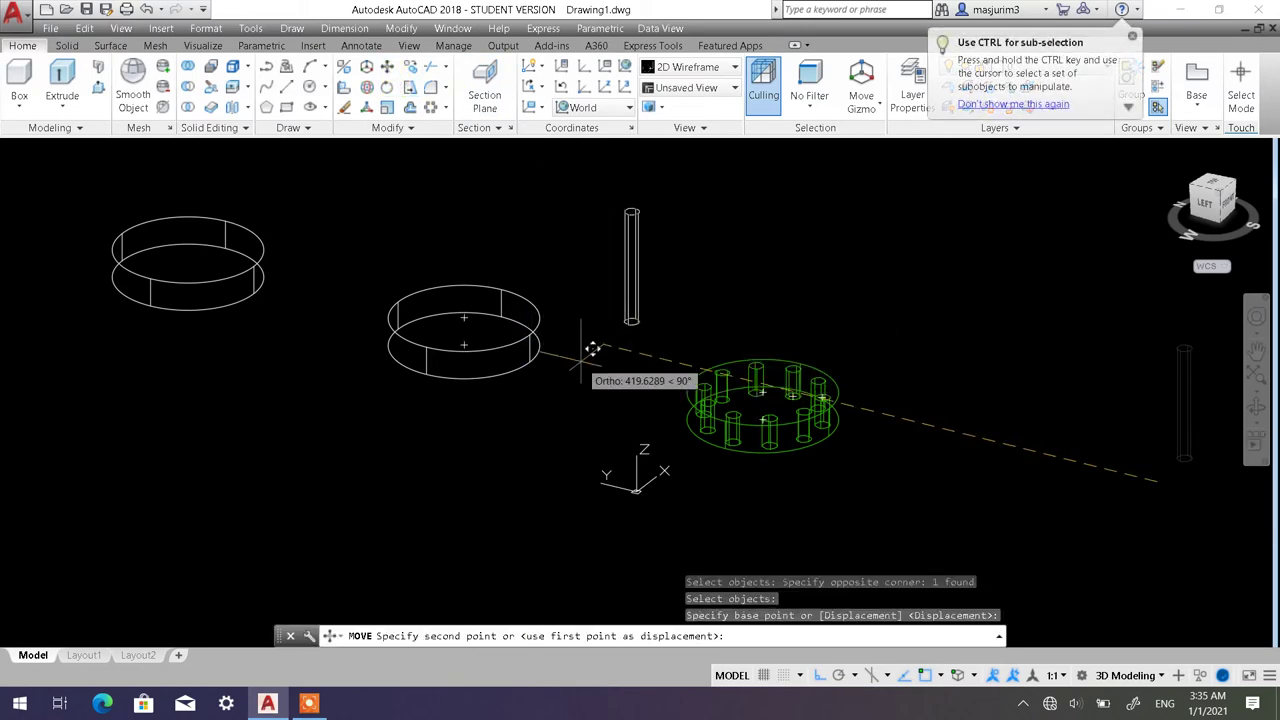
left_click(591, 343)
scroll(580, 357, "up", 4)
scroll(580, 357, "up", 1)
scroll(843, 449, "down", 3)
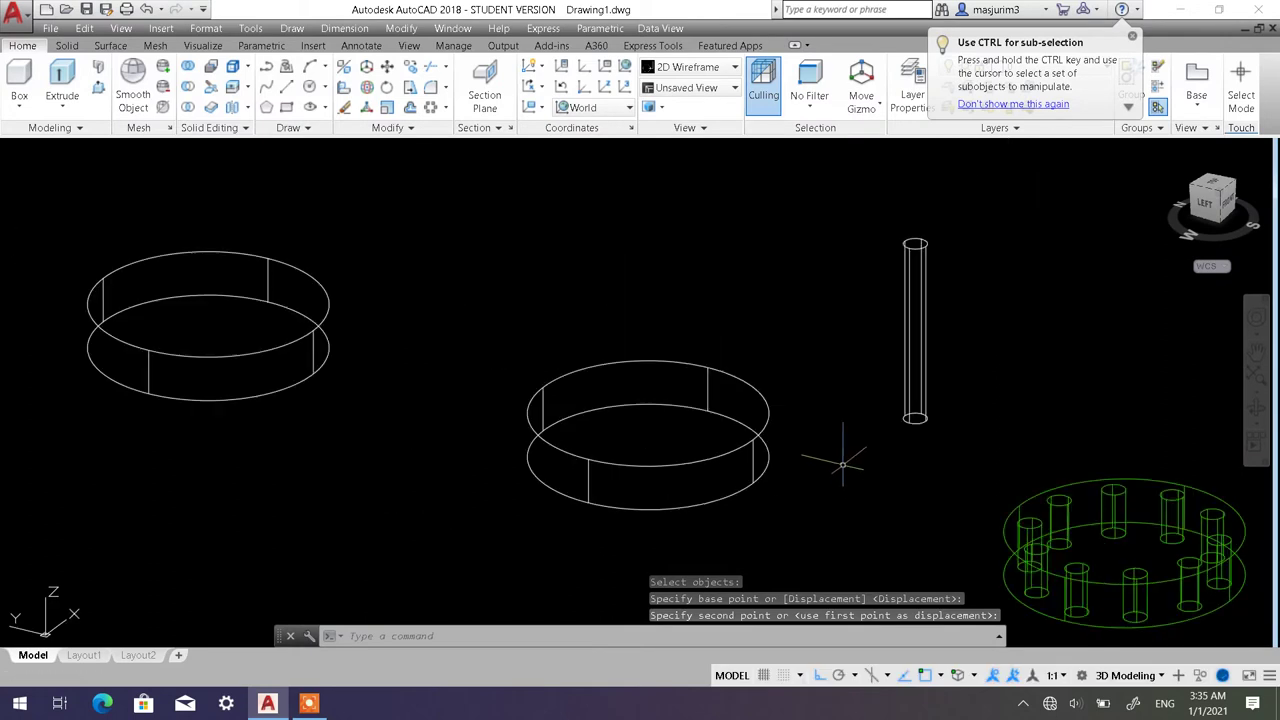
middle_click_drag(843, 449, 777, 437)
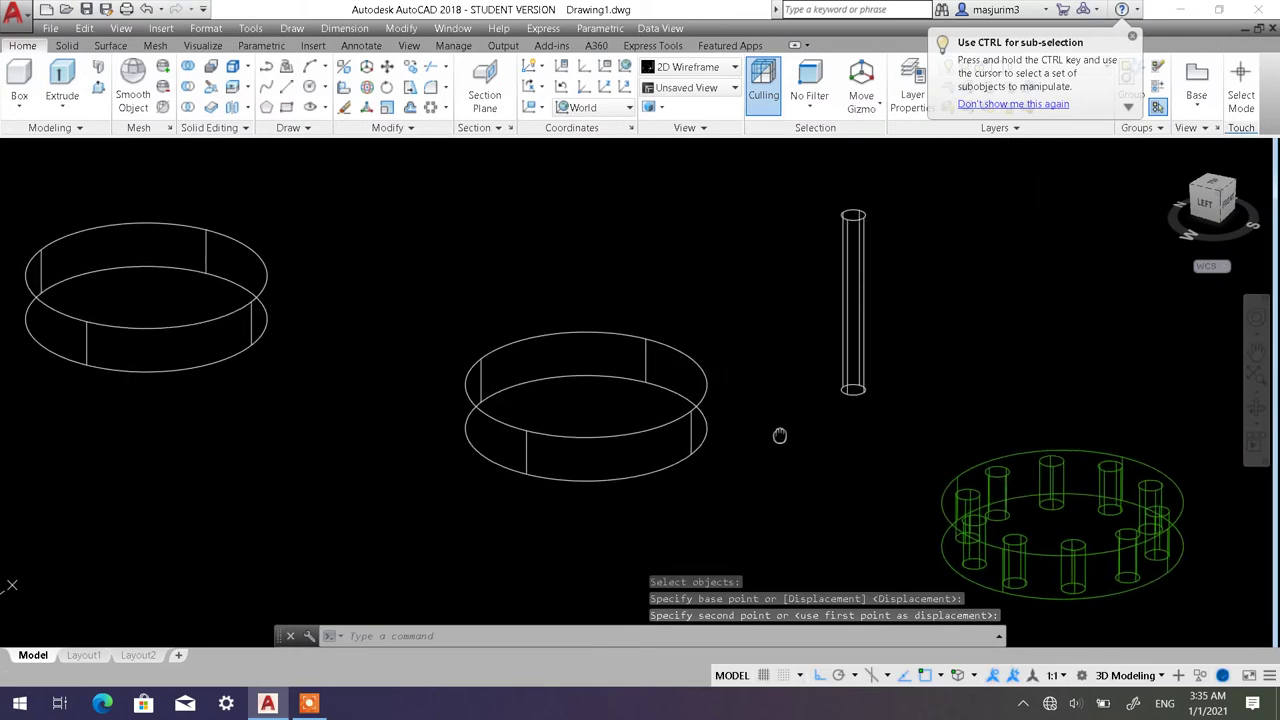
Move the rod from its bottom centre to the middle ring's centre, then view from Top.
left_click(387, 68)
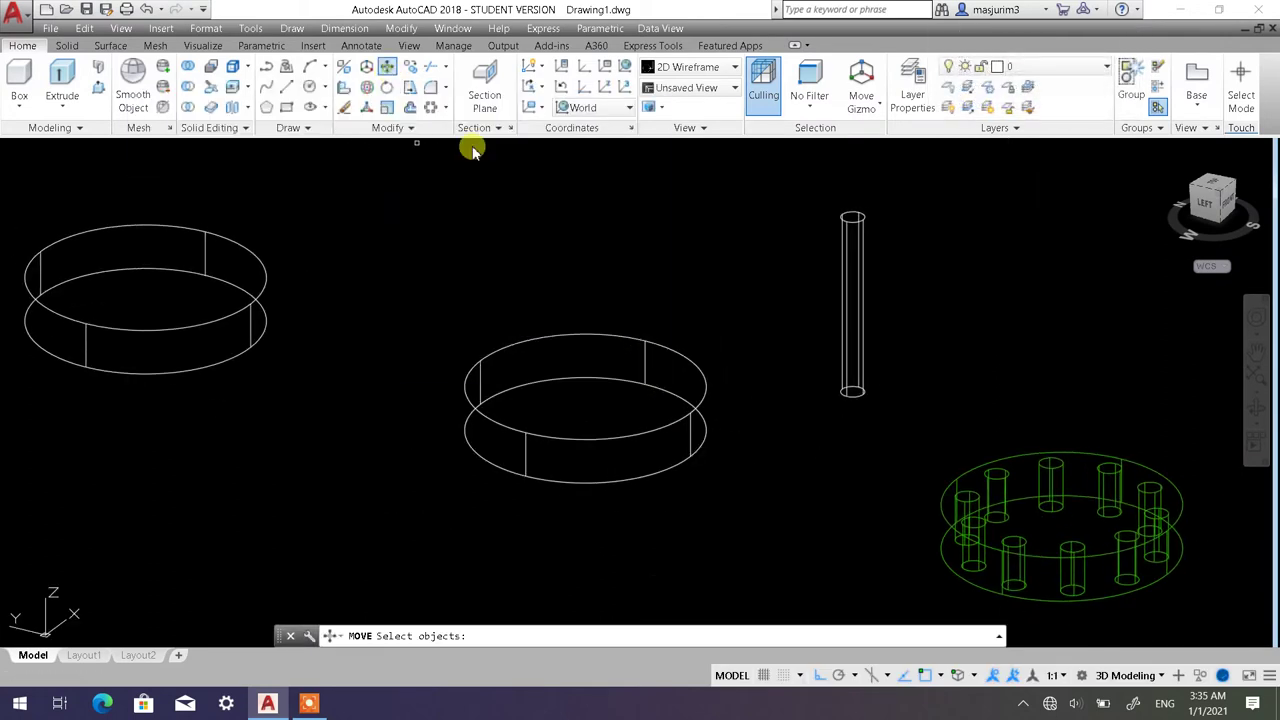
left_click(880, 430)
left_click(817, 366)
key("Return")
scroll(831, 390, "up", 2)
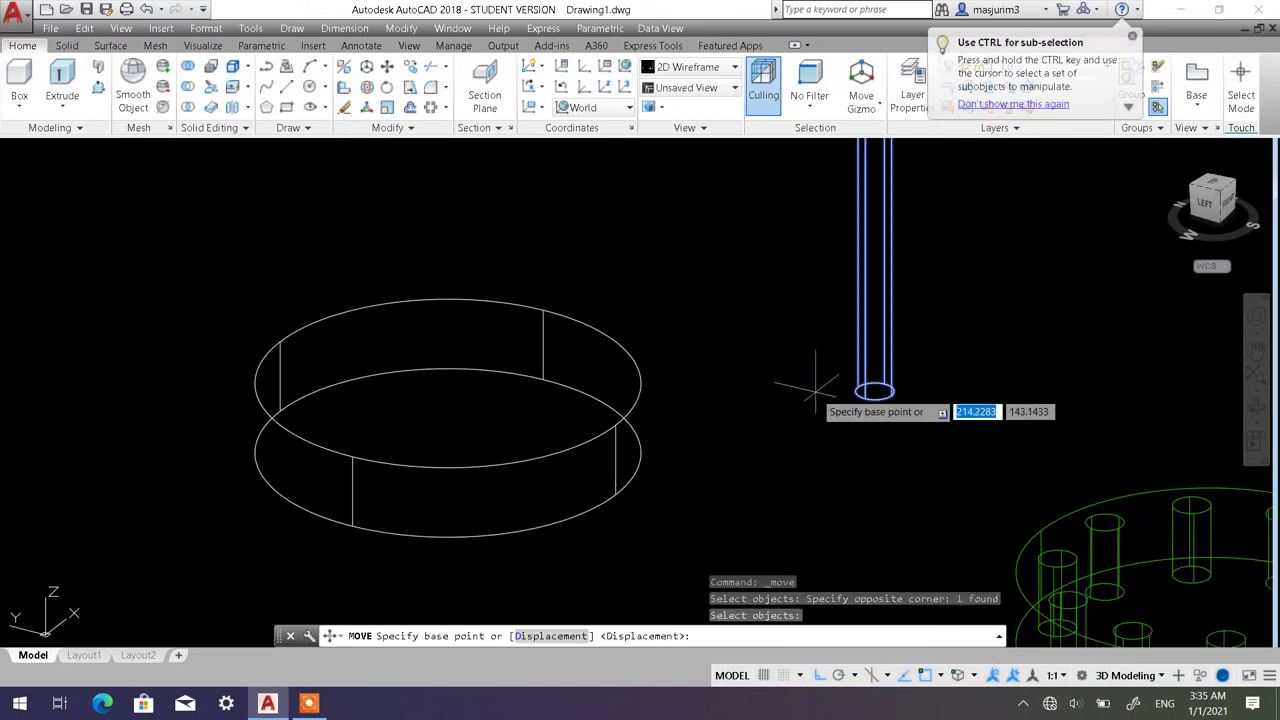
left_click(874, 390)
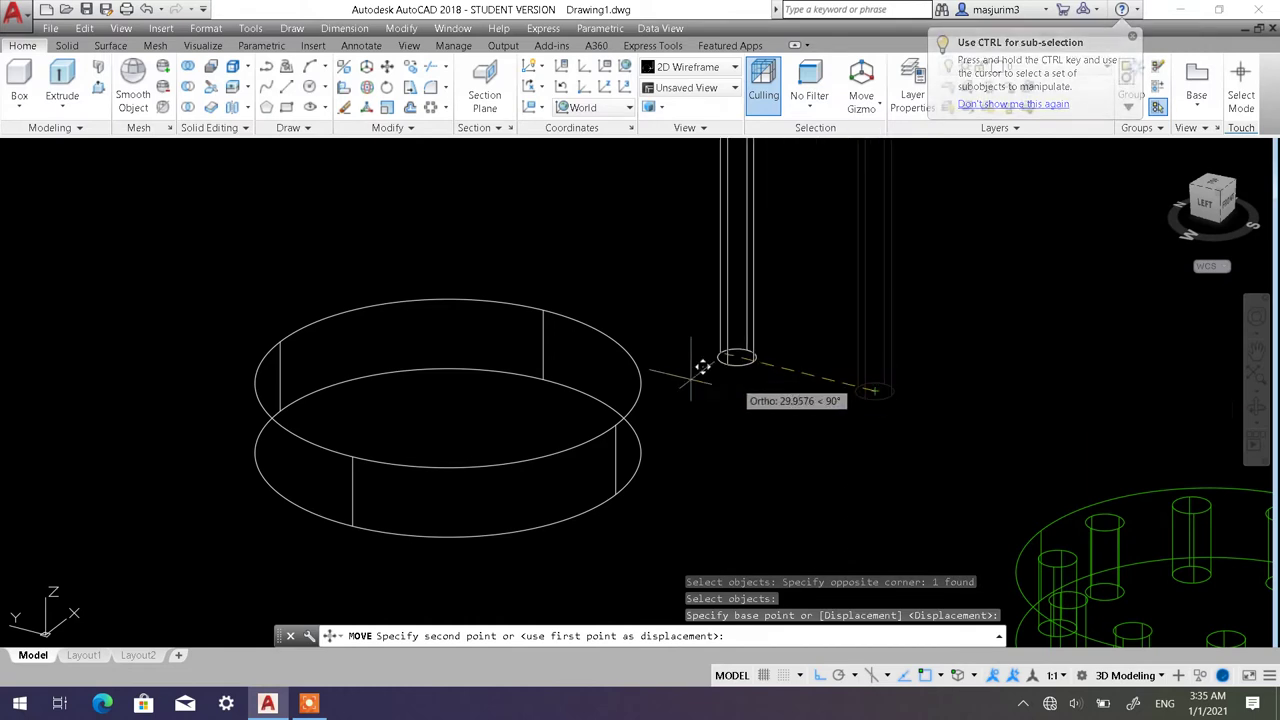
left_click(448, 382)
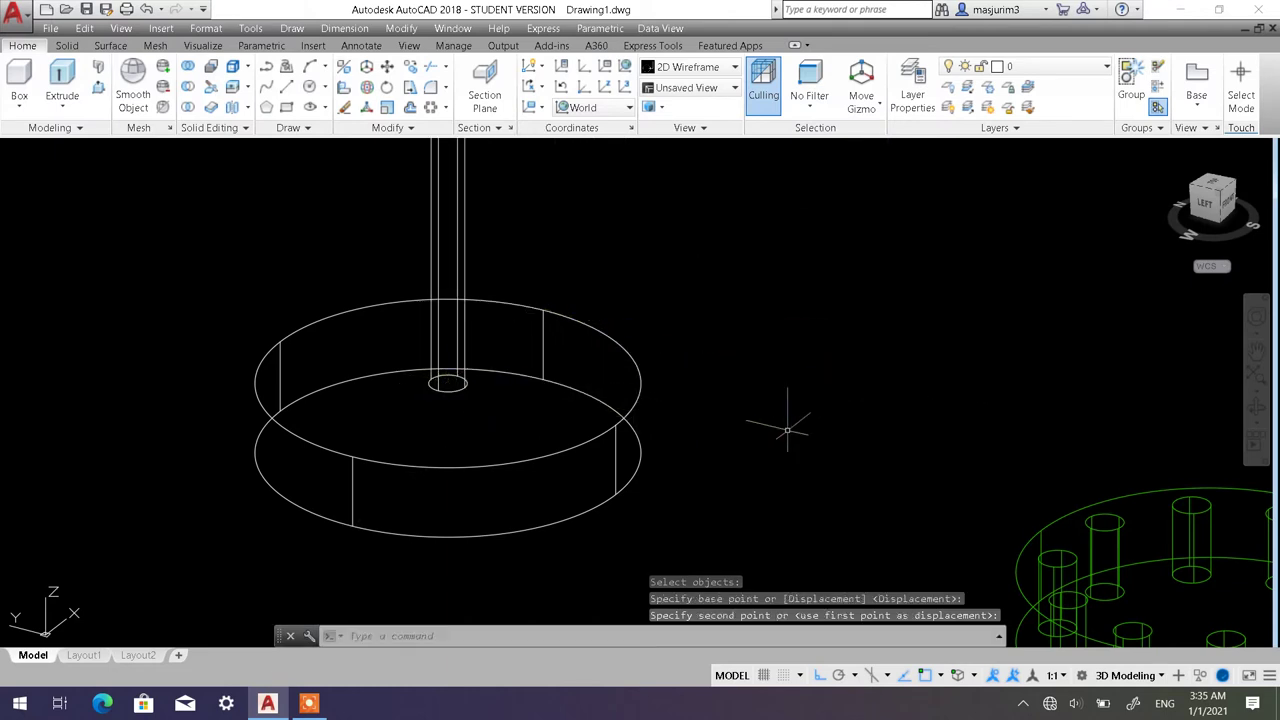
left_click(1218, 190)
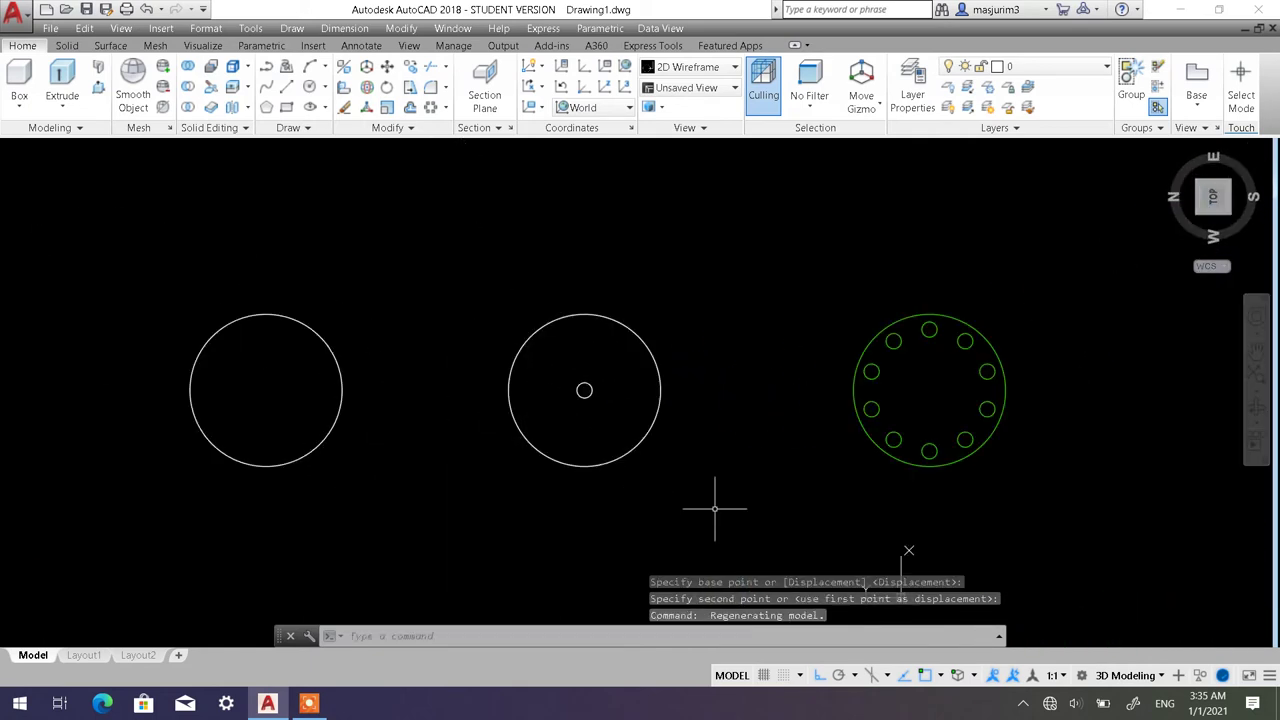
Rotate the top view so north is up and centre the middle ring.
scroll(866, 512, "down", 3)
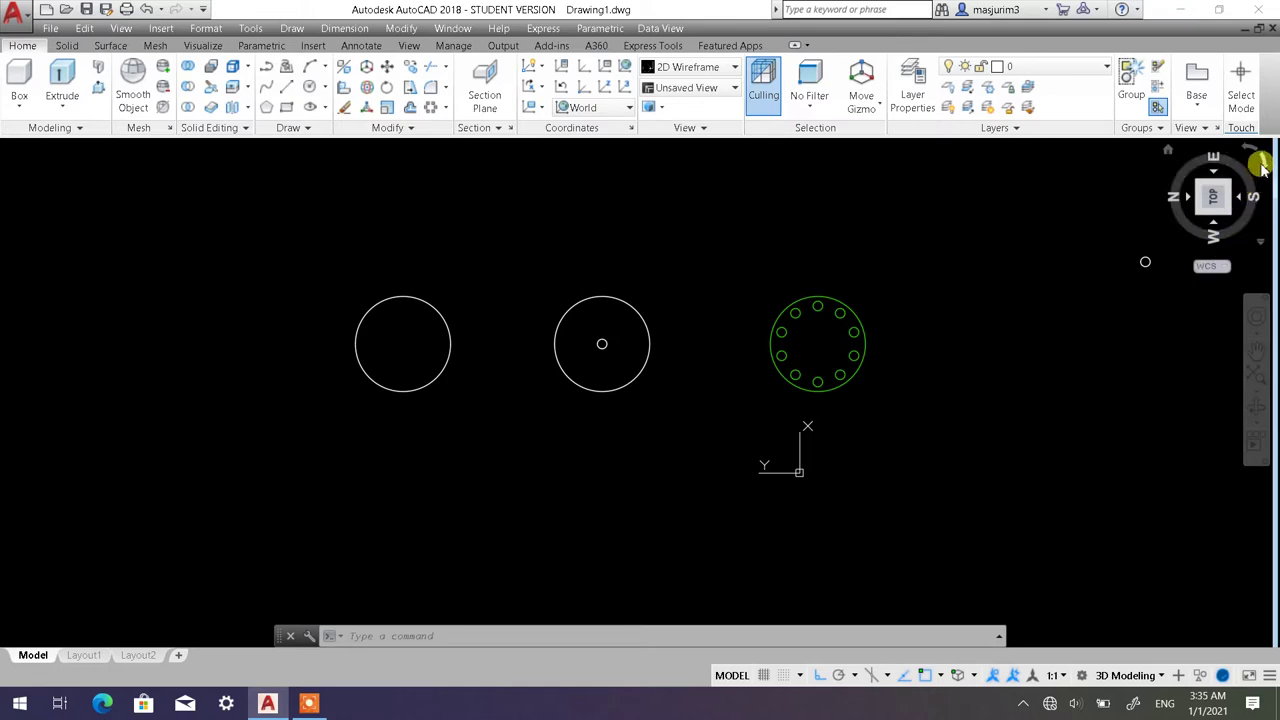
left_click(1262, 162)
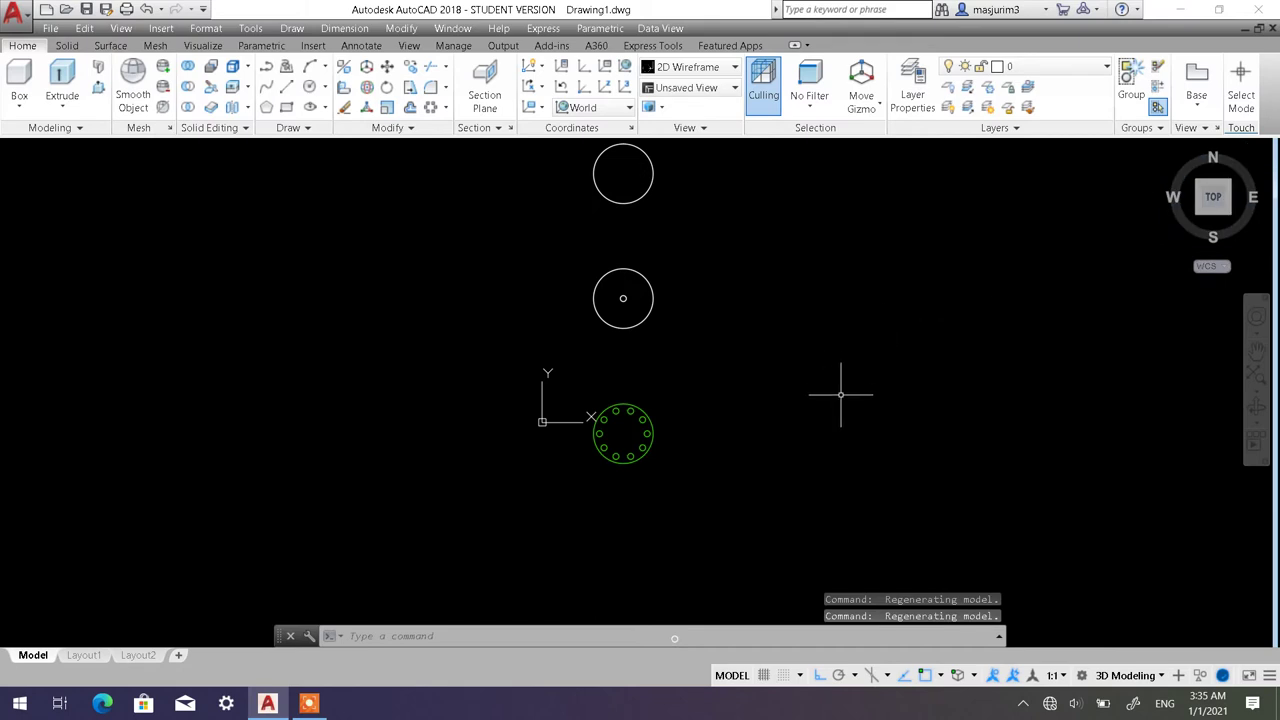
scroll(689, 441, "up", 2)
scroll(665, 427, "up", 2)
mouse_move(581, 377)
middle_mouse_down()
mouse_move(700, 314)
mouse_move(728, 381)
mouse_move(710, 343)
middle_mouse_up()
scroll(690, 375, "up", 4)
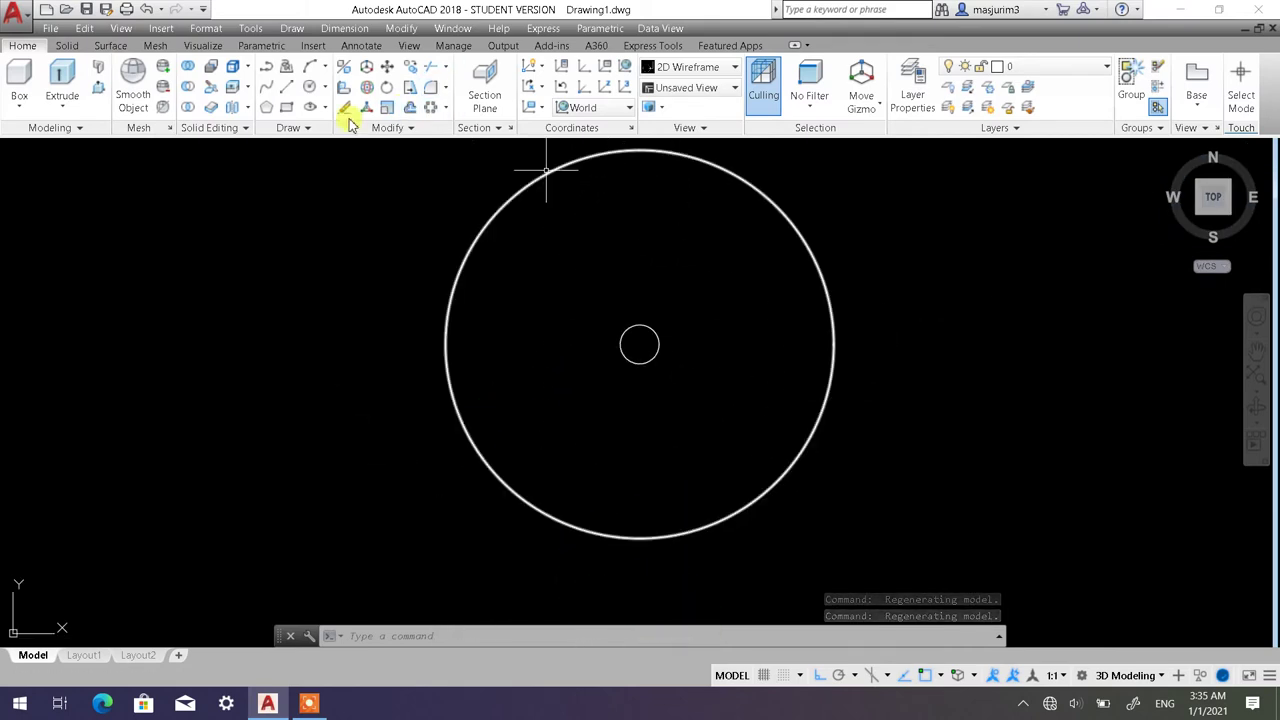
Move the rod's circle 40 units right along X, then orbit back to 3D.
left_click(392, 70)
left_click(643, 380)
left_click(580, 323)
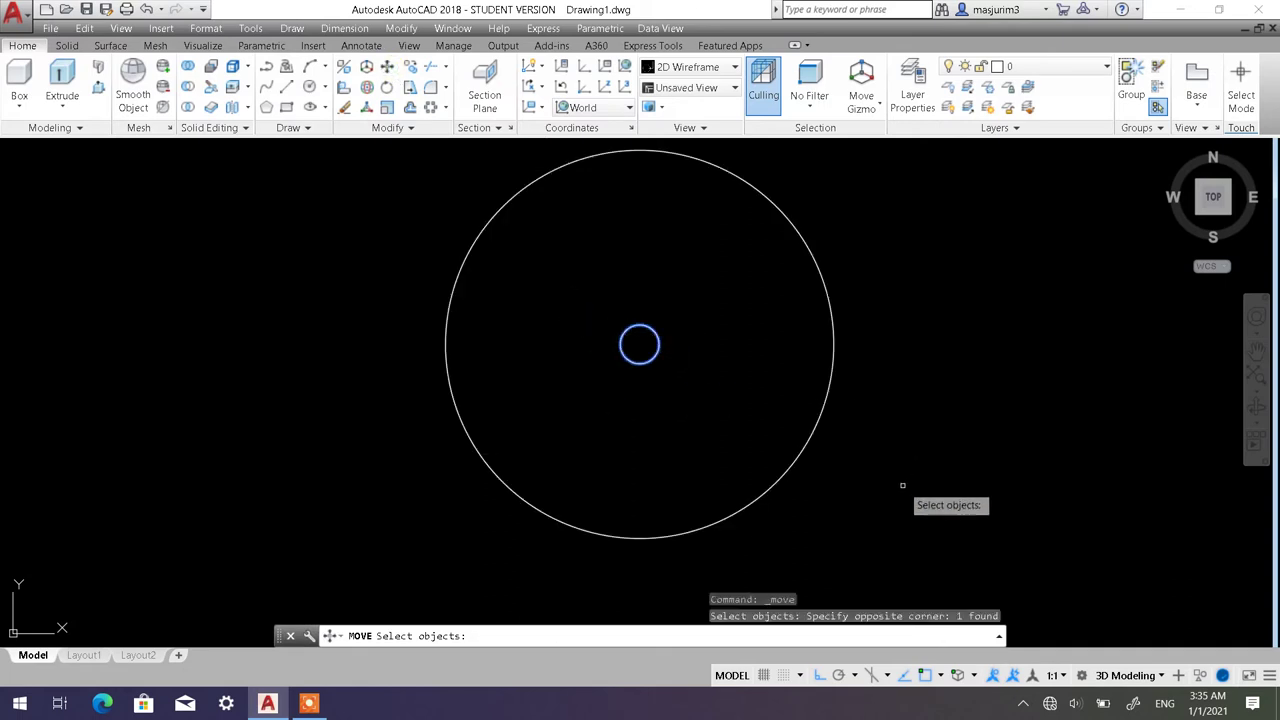
key("Return")
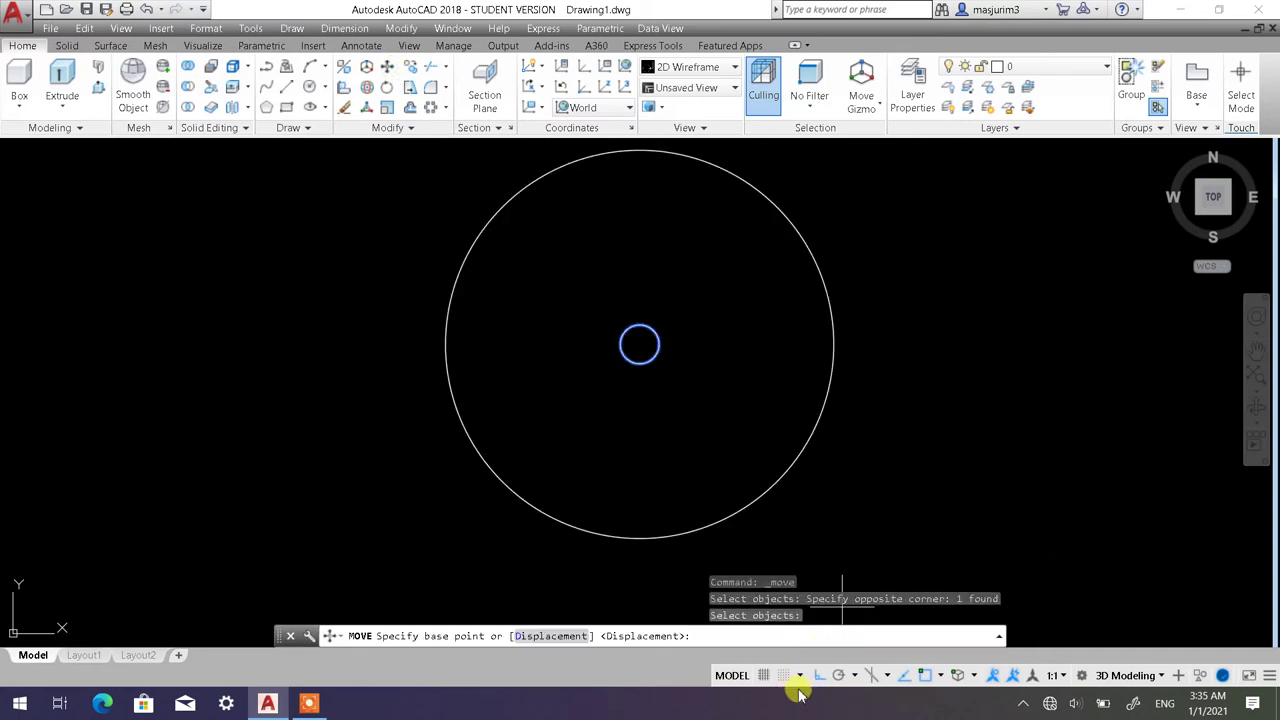
left_click(918, 495)
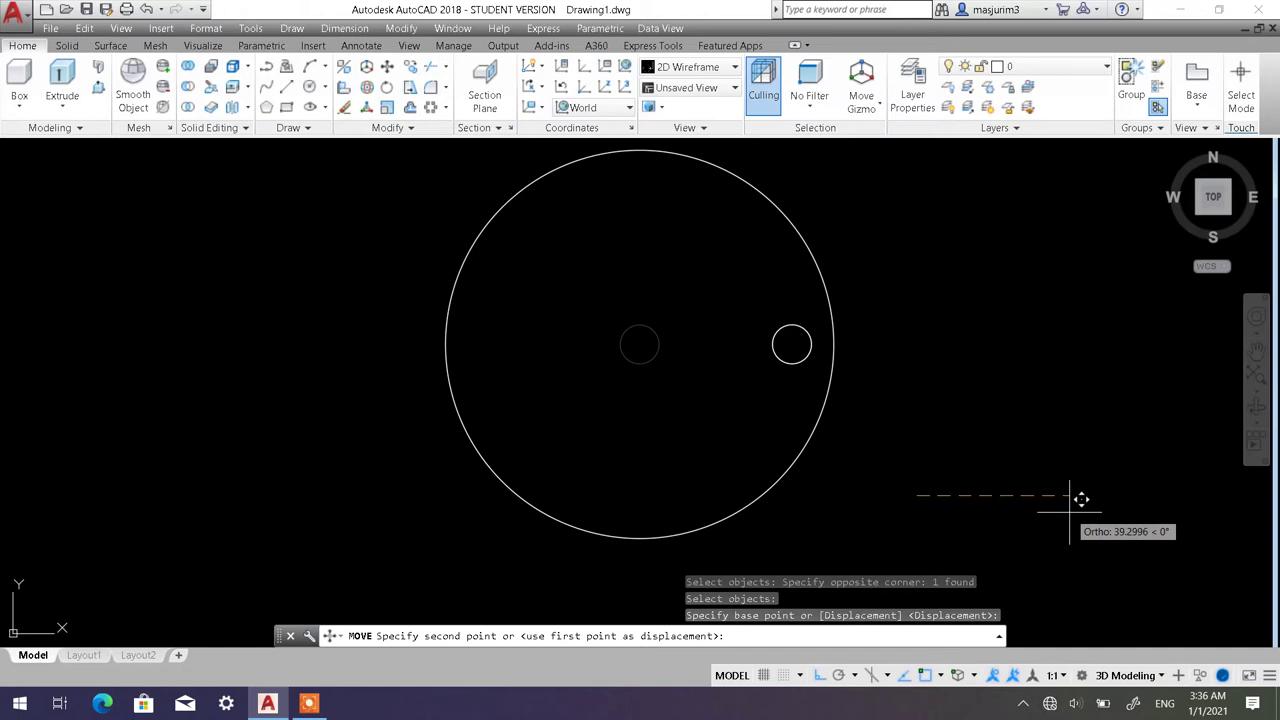
type("40")
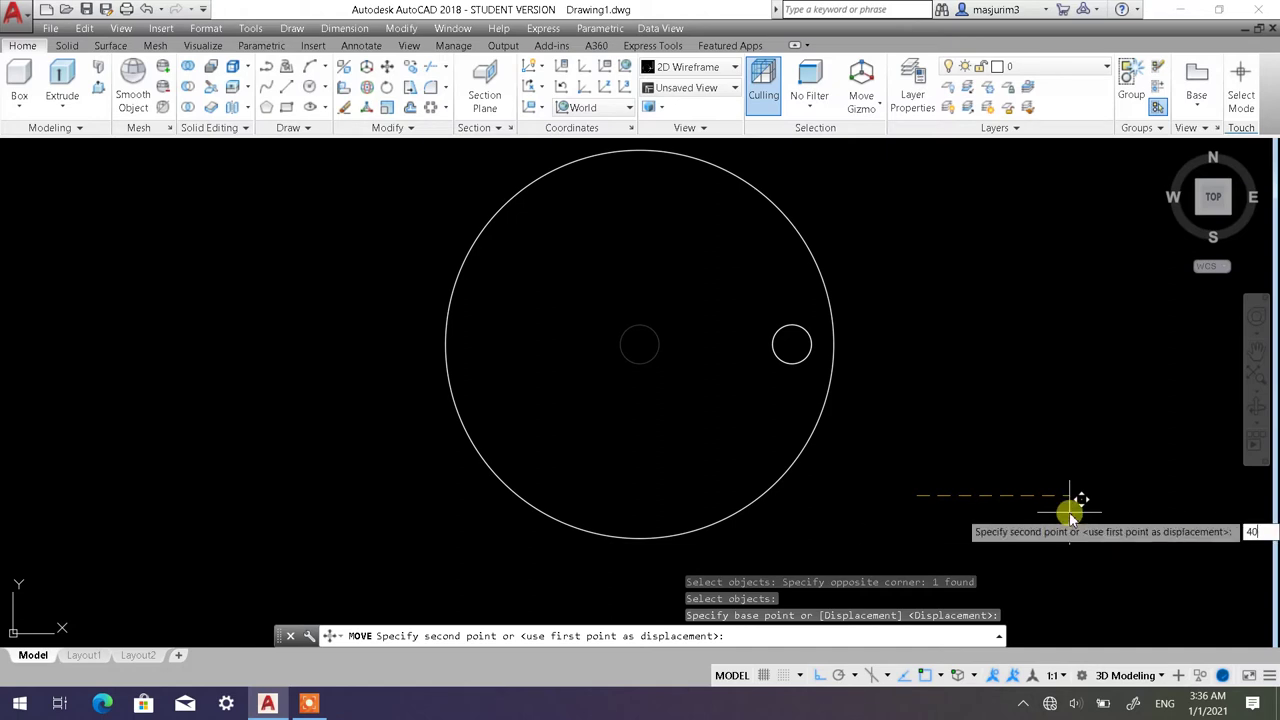
key("Return")
scroll(1069, 512, "down", 2)
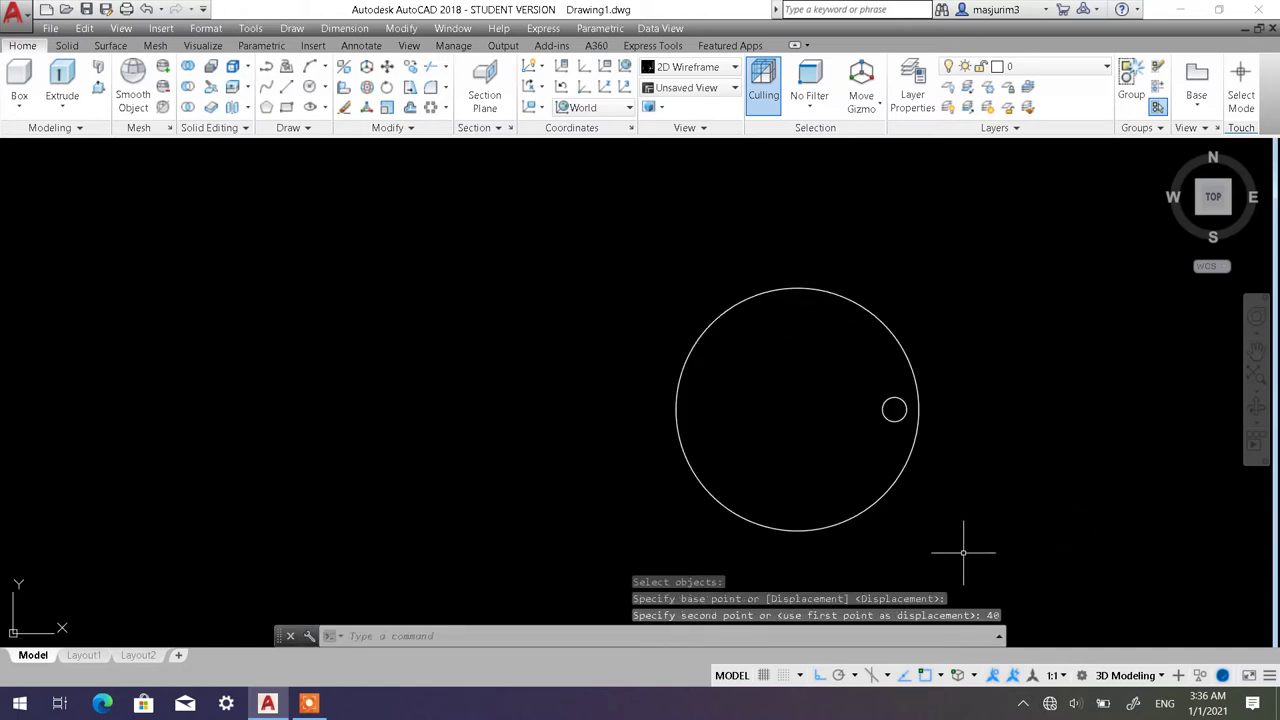
mouse_move(963, 551)
middle_mouse_down("shift")
mouse_move(974, 471)
mouse_move(920, 463)
mouse_move(857, 491)
mouse_move(851, 429)
mouse_move(869, 355)
mouse_move(857, 363)
mouse_move(877, 400)
mouse_move(858, 406)
middle_mouse_up("shift")
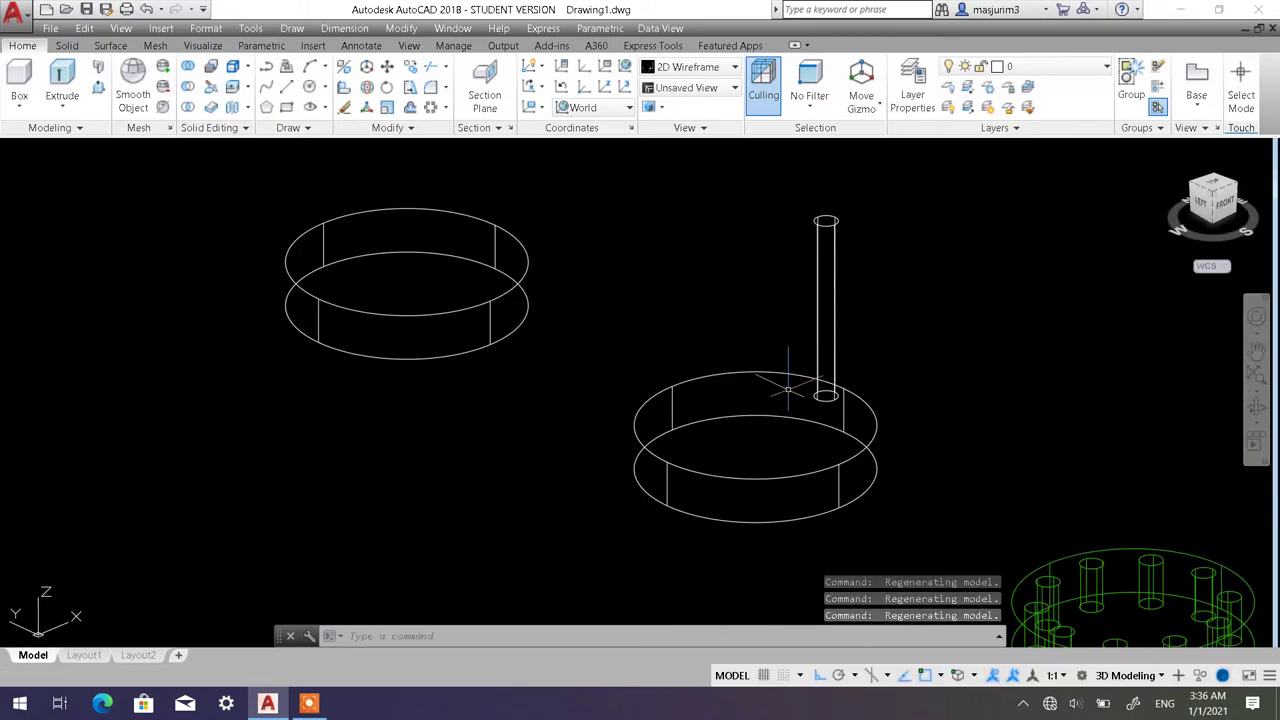
Start a polar array of the rod centred on the middle ring's centre.
left_click(445, 107)
left_click(390, 203)
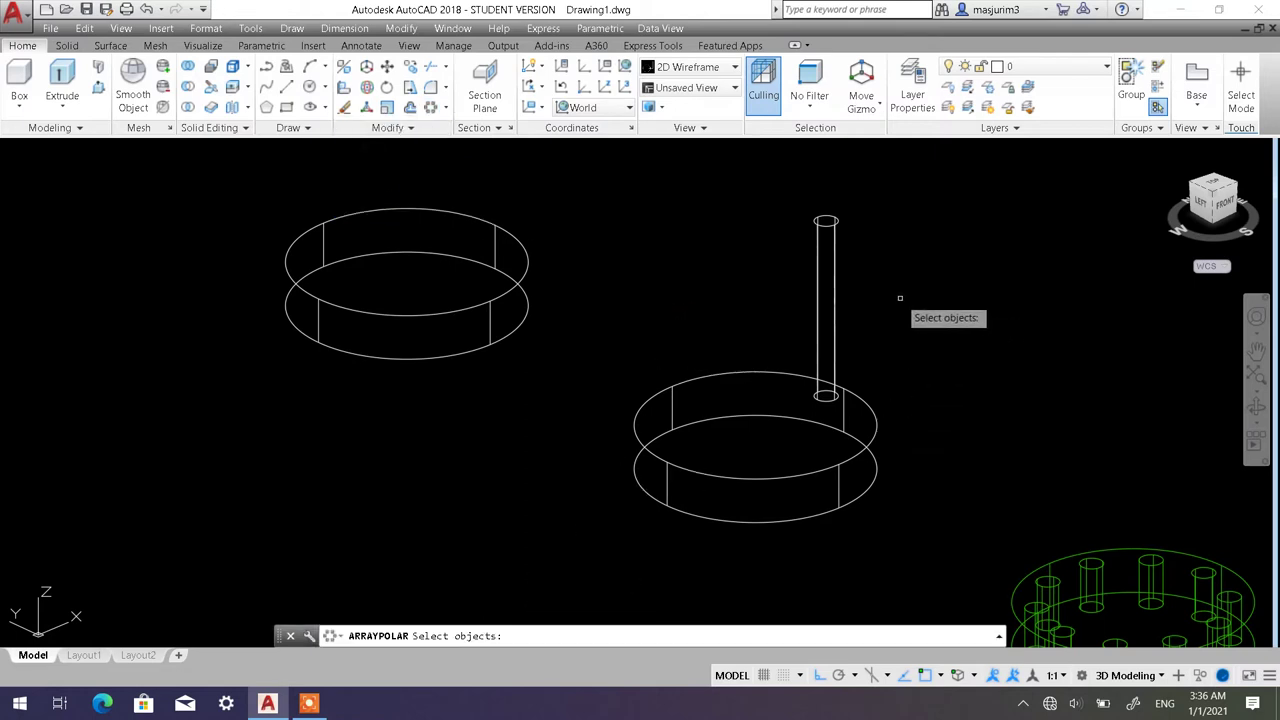
left_click_drag(899, 298, 785, 260)
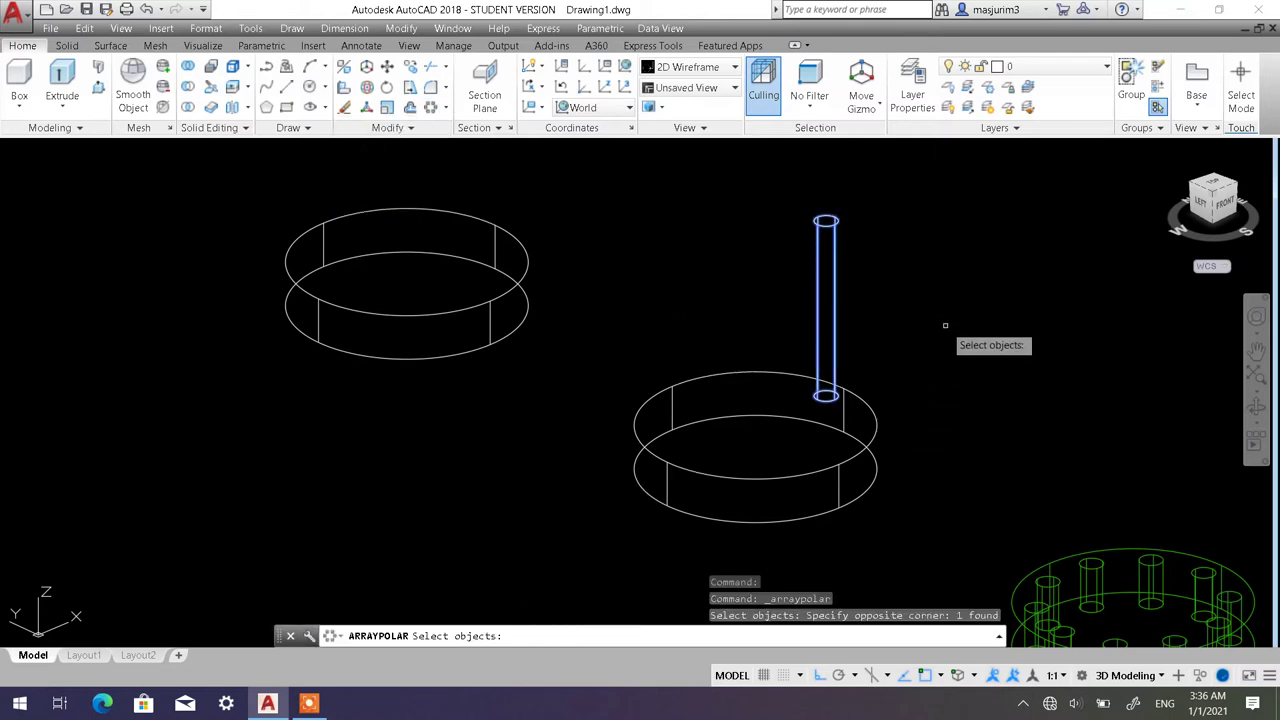
key("Return")
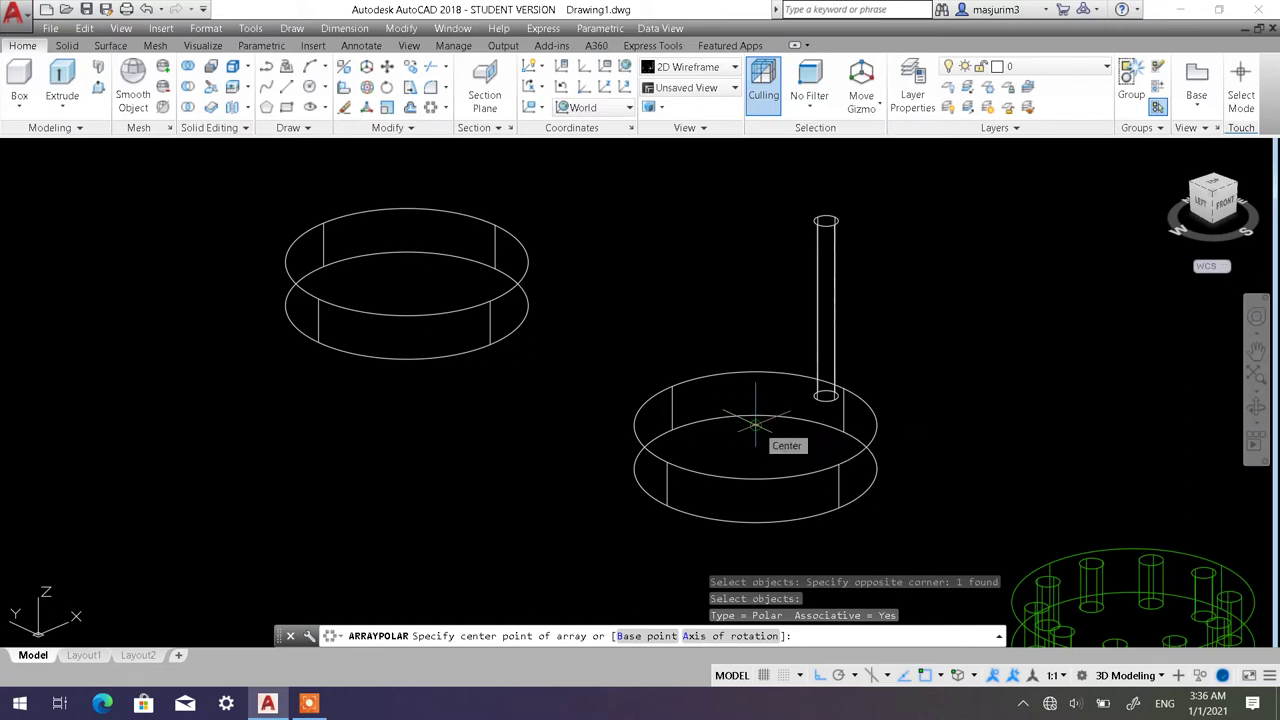
left_click(755, 425)
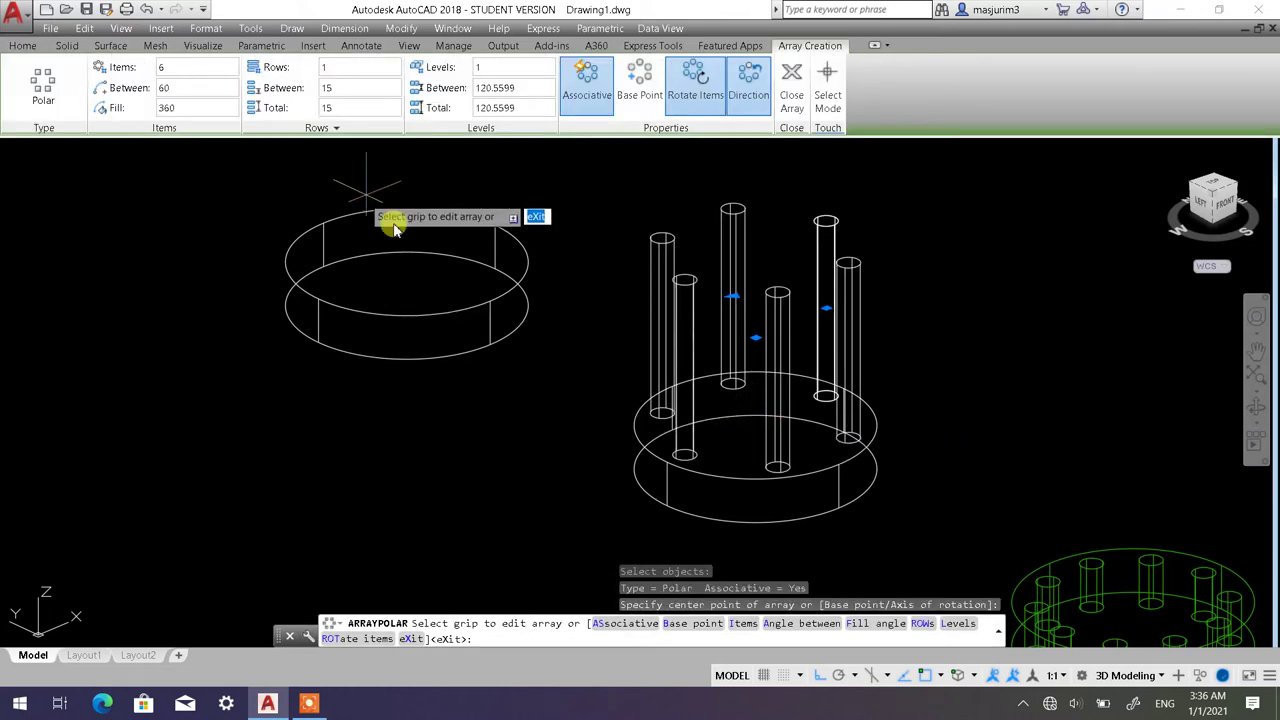
middle_click_drag(610, 345, 600, 400, "shift")
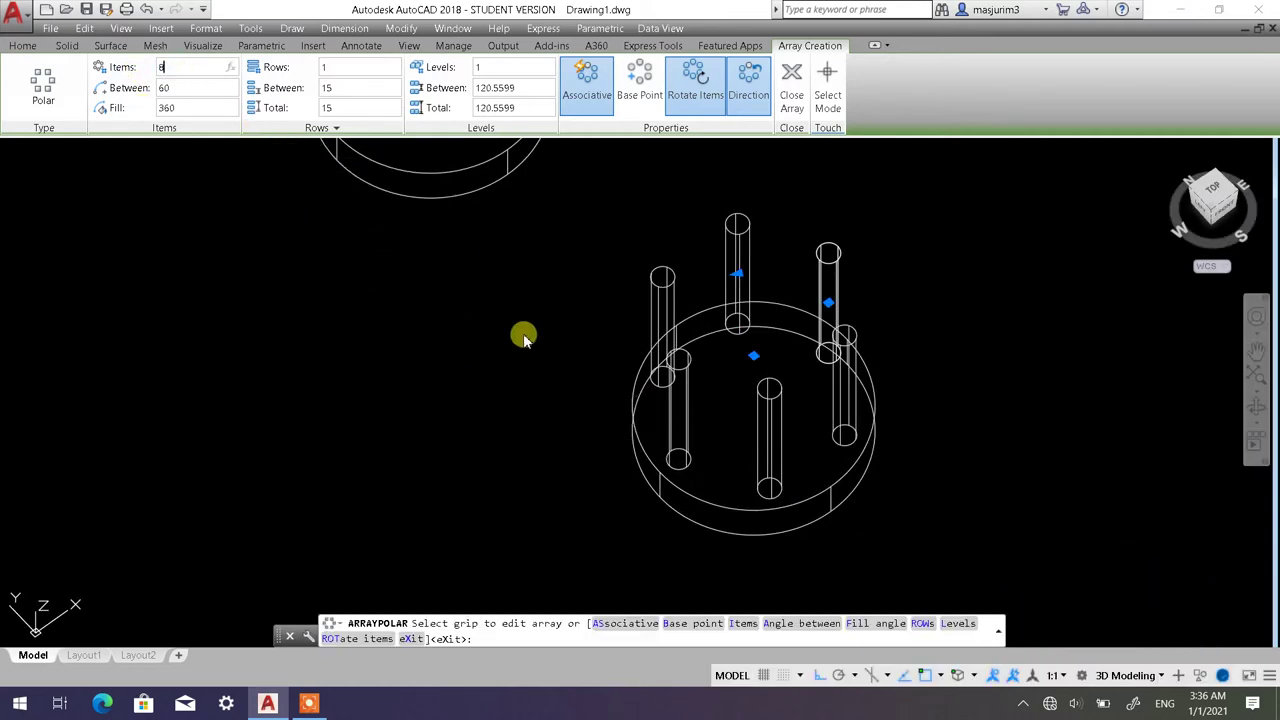
Set the array to 8 items, close it, and inspect the posts.
type("8")
key("Return")
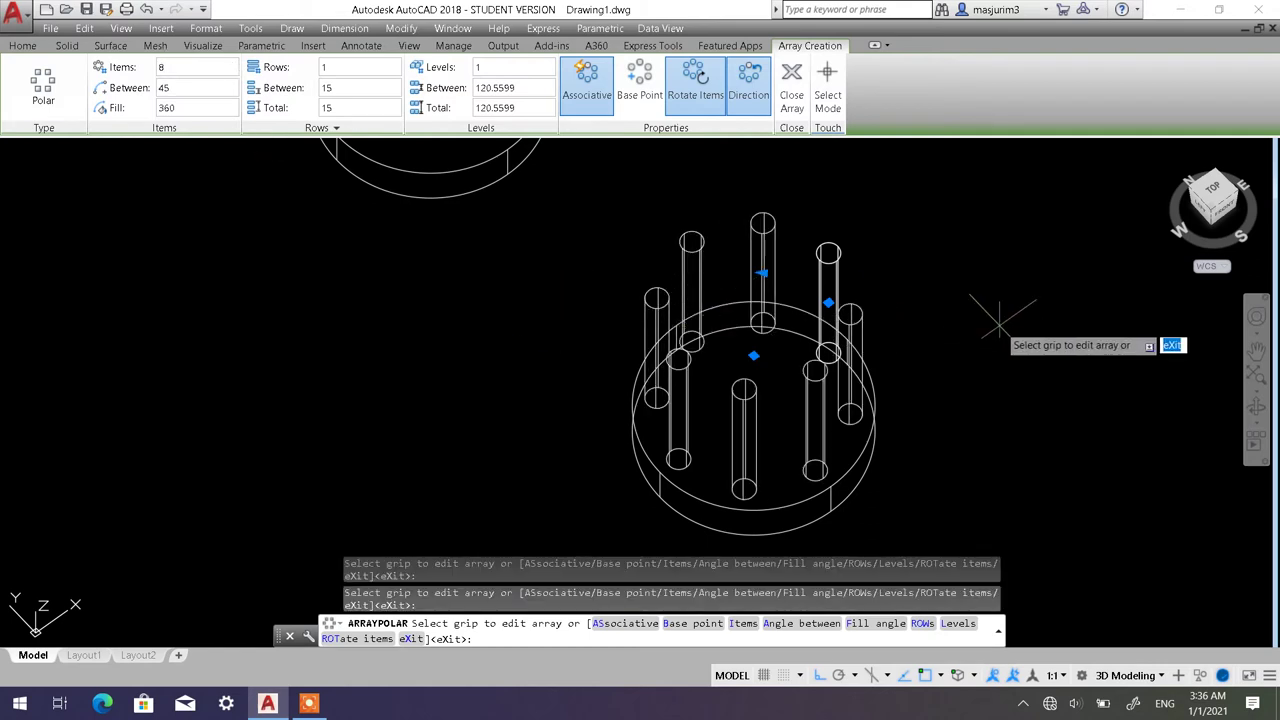
middle_click_drag(1000, 318, 1043, 291, "shift")
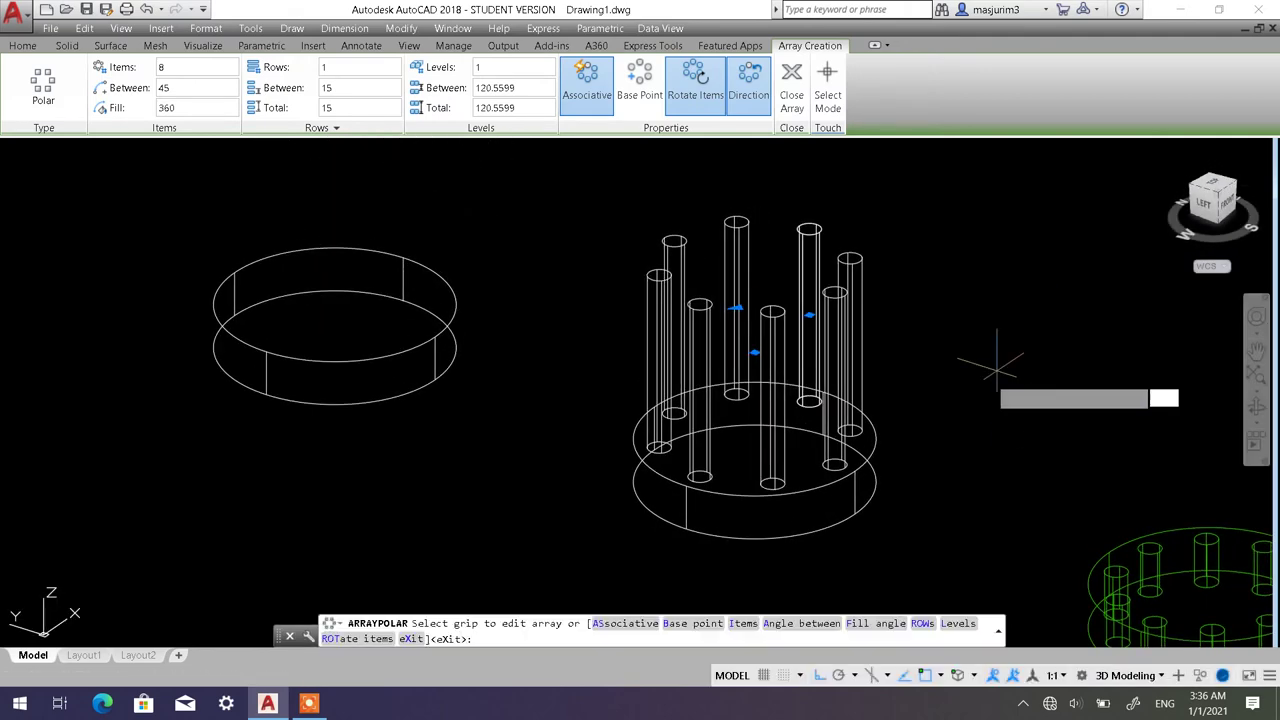
middle_click_drag(968, 392, 960, 325, "shift")
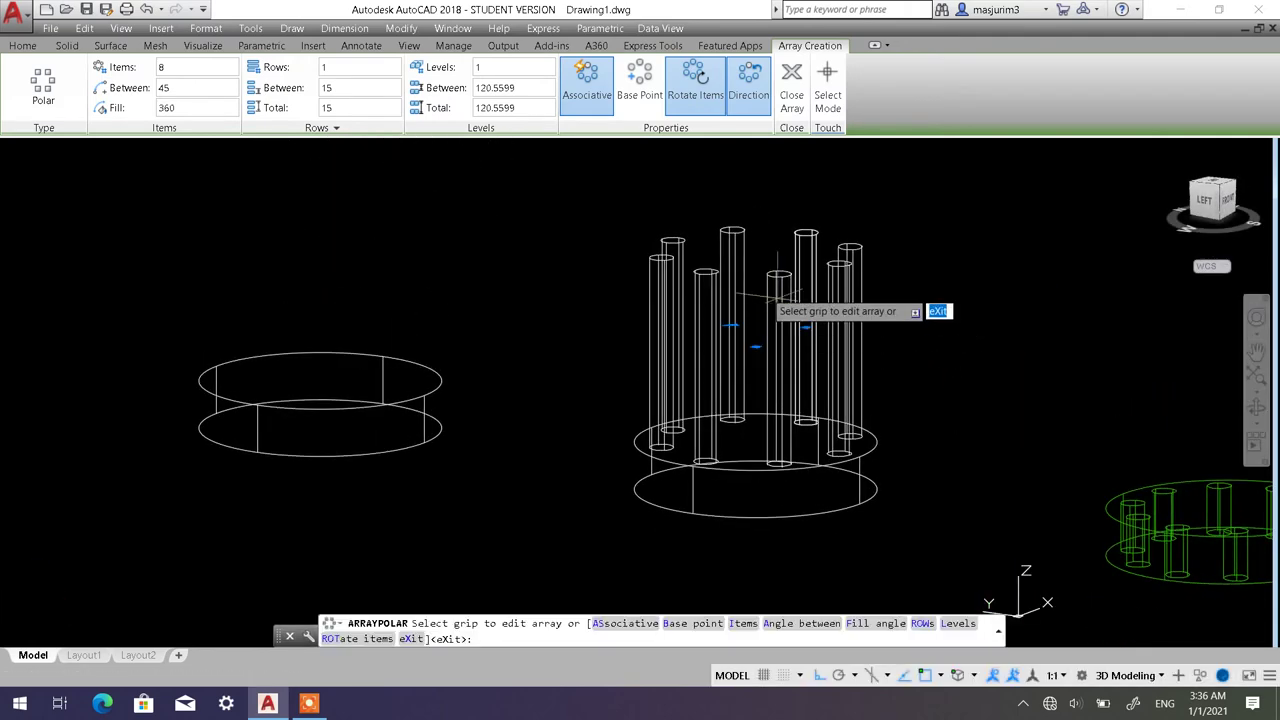
left_click(791, 97)
middle_click_drag(968, 378, 935, 395, "shift")
left_click(846, 314)
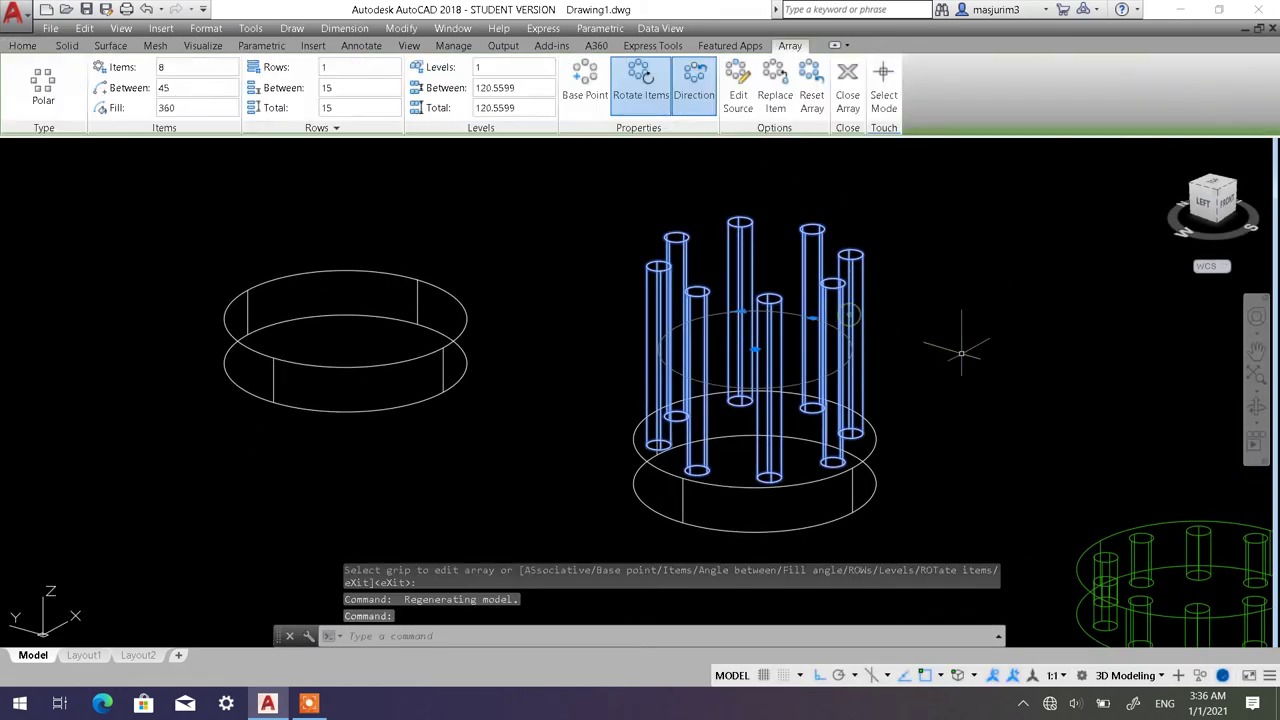
key("Escape")
key("Escape")
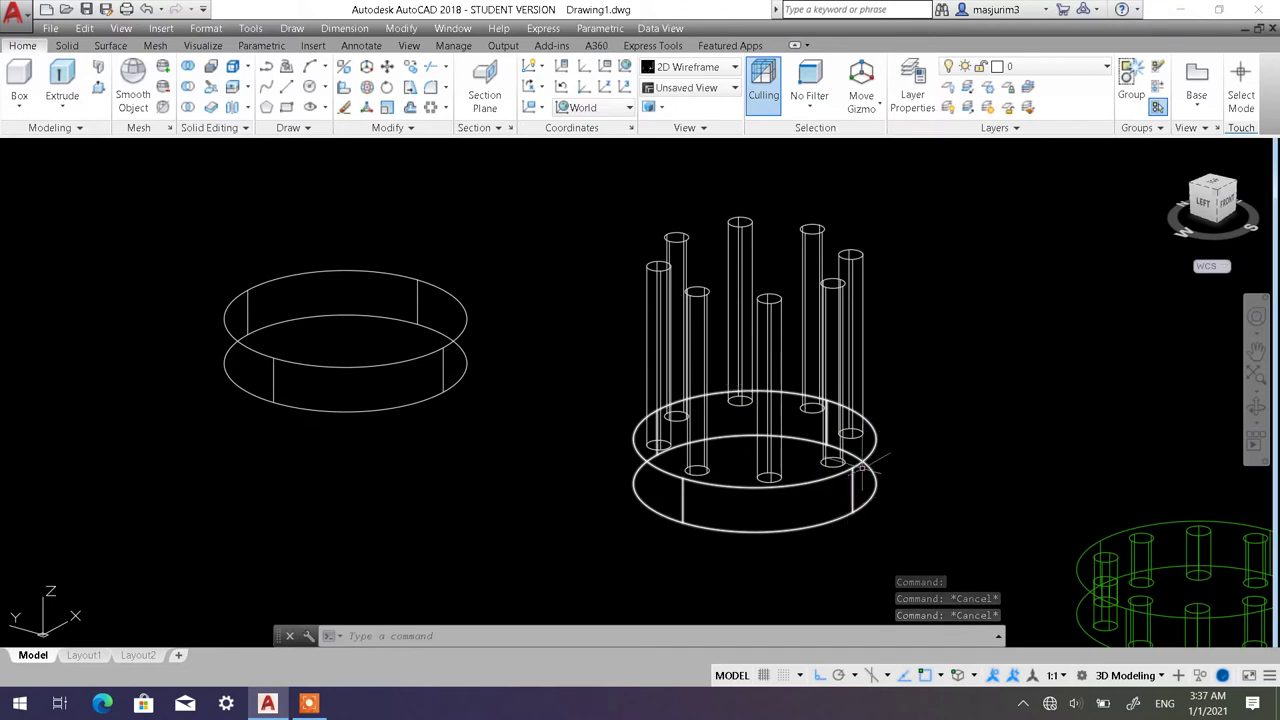
Explode the eight-post polar array into separate solids.
middle_click_drag(1155, 592, 1056, 531)
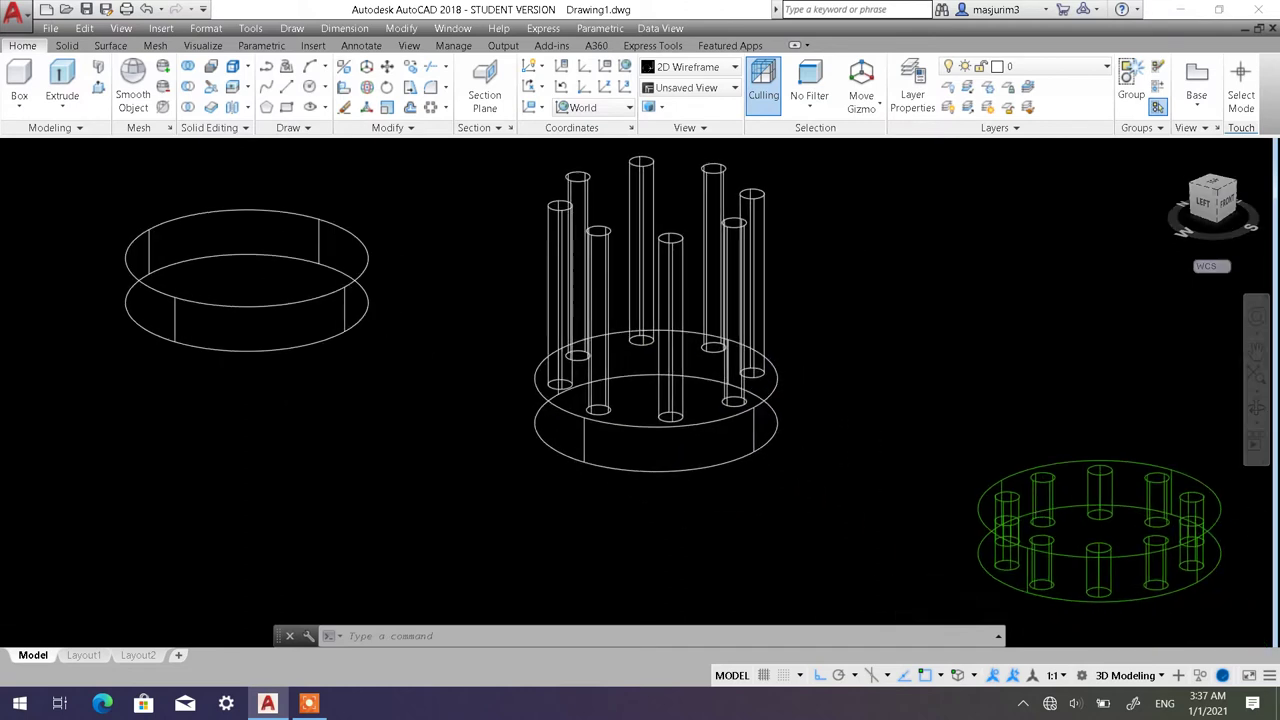
middle_click_drag(806, 446, 894, 528)
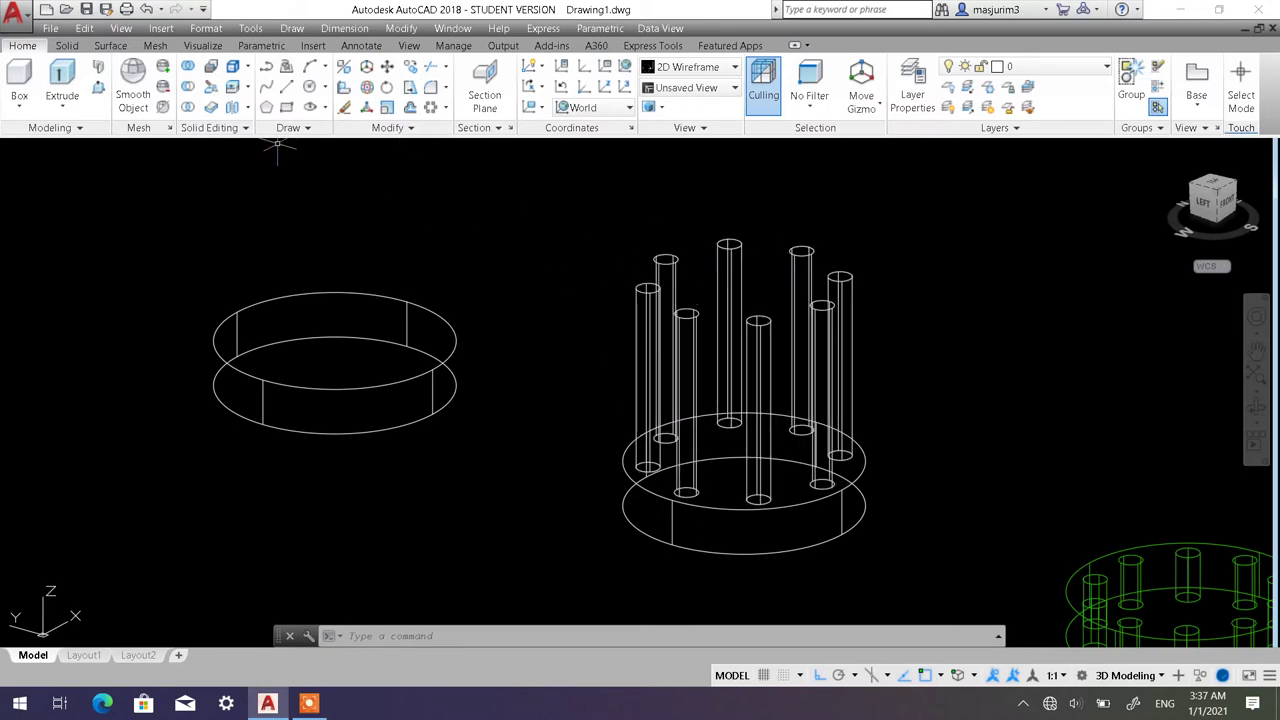
left_click(400, 127)
left_click(376, 148)
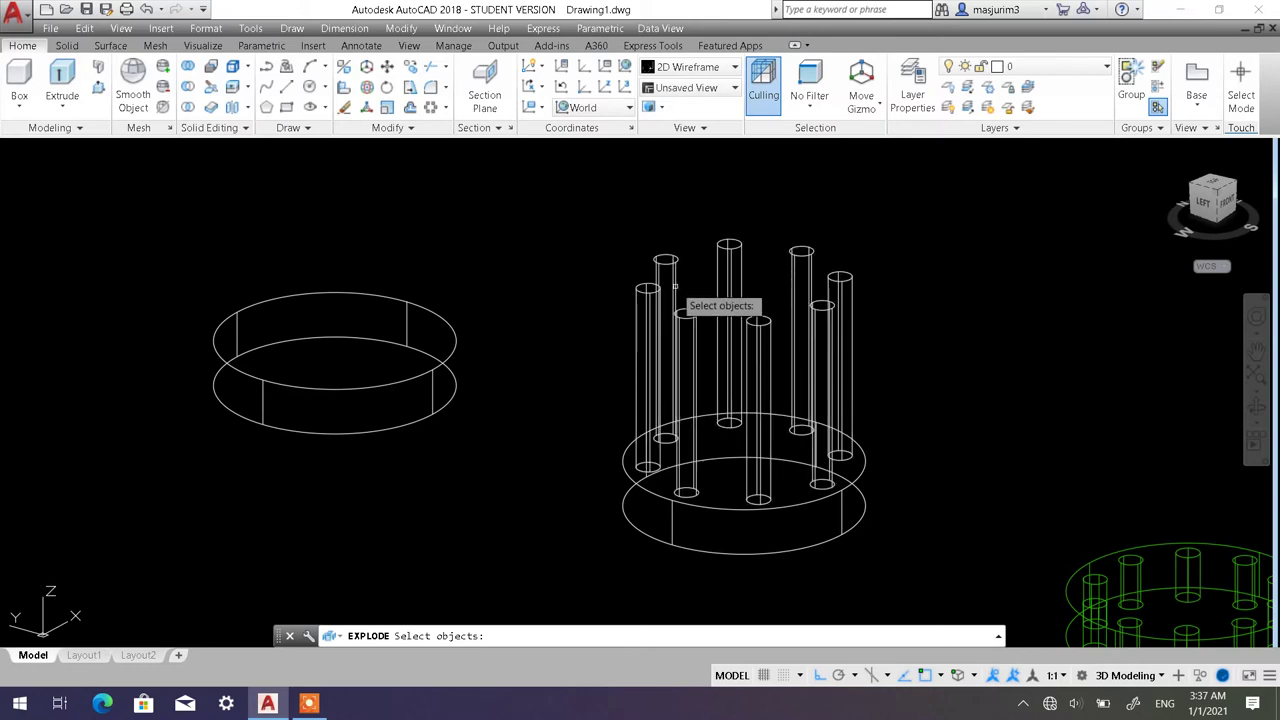
left_click(830, 332)
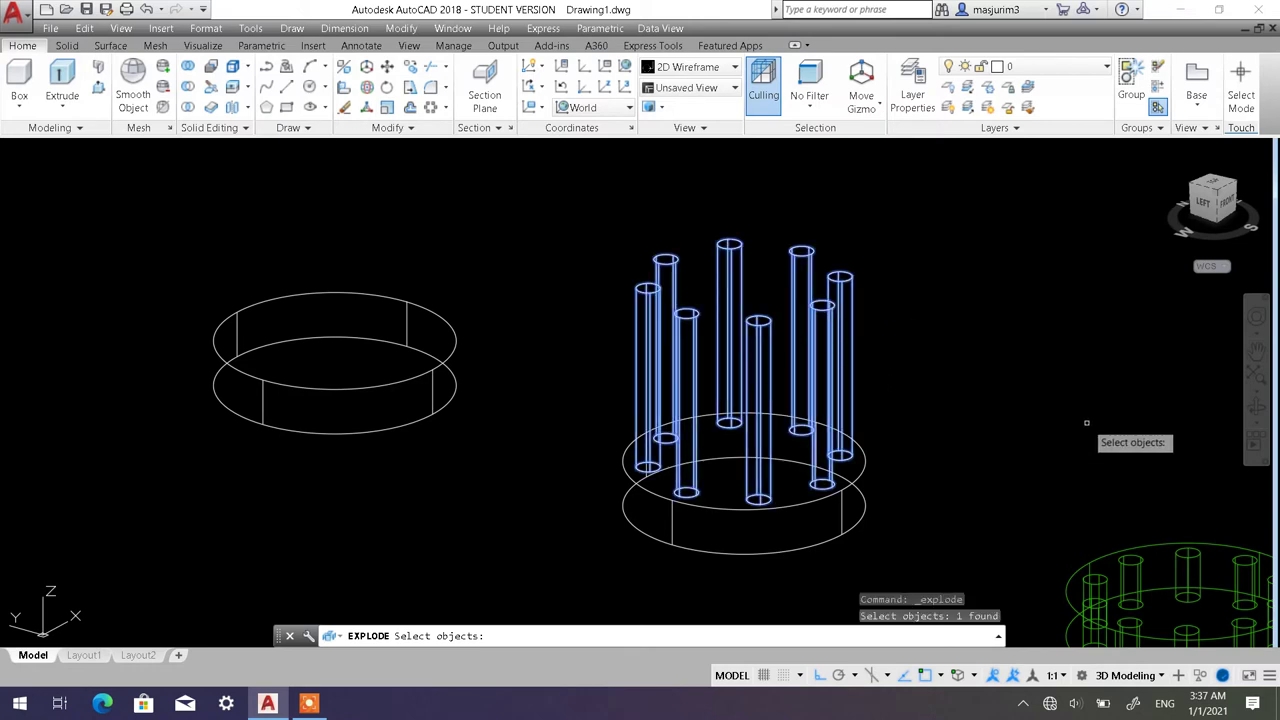
key("Return")
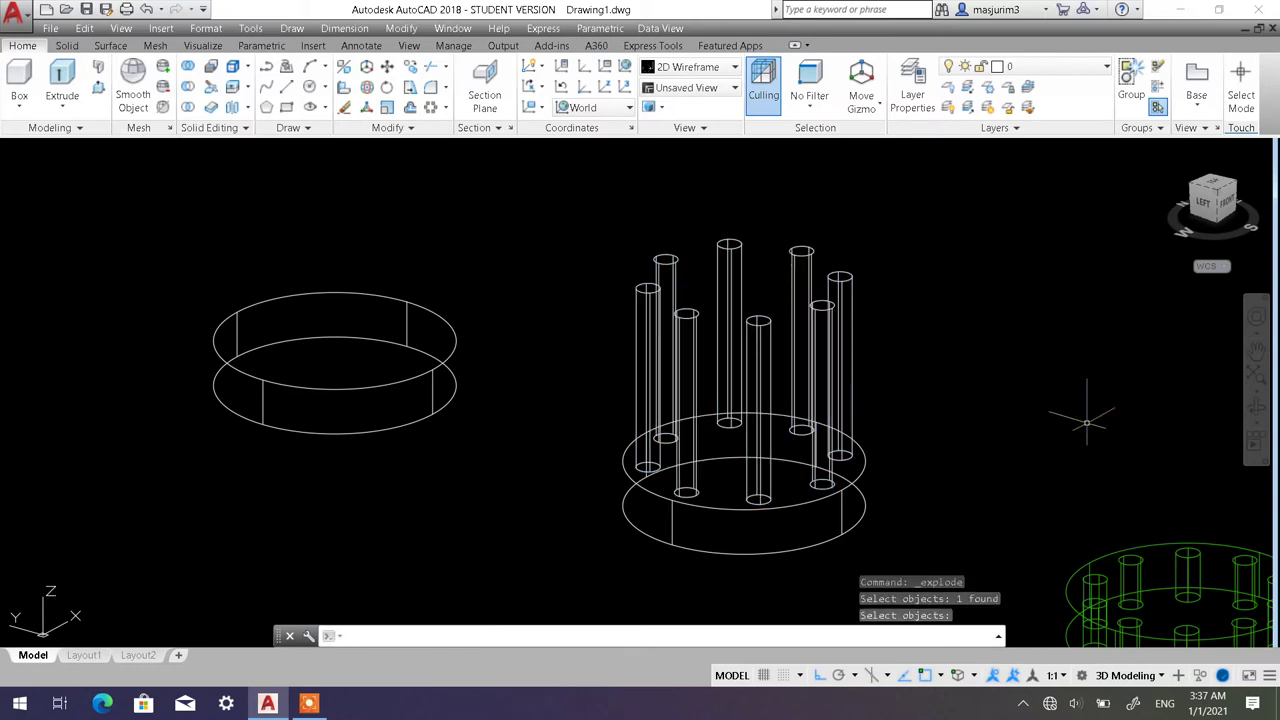
Select individual posts to confirm they are separate, then clear the selection.
left_click(843, 286)
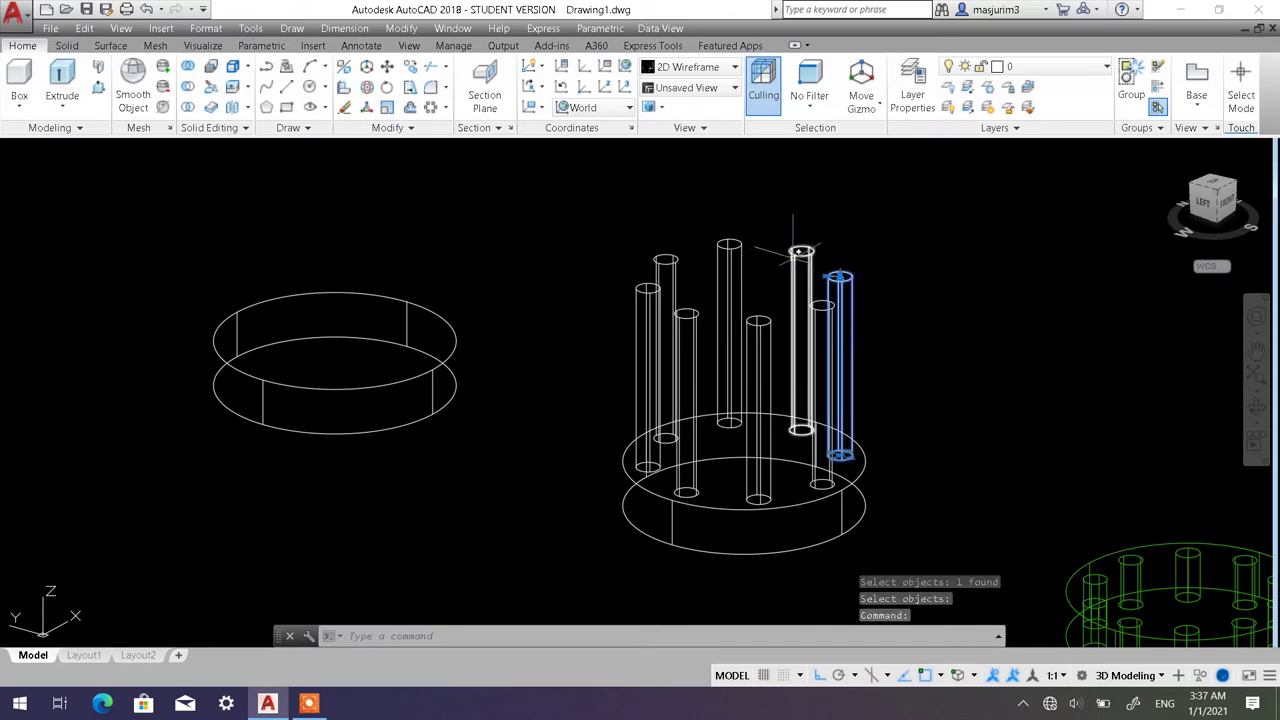
left_click(800, 251)
left_click(322, 704)
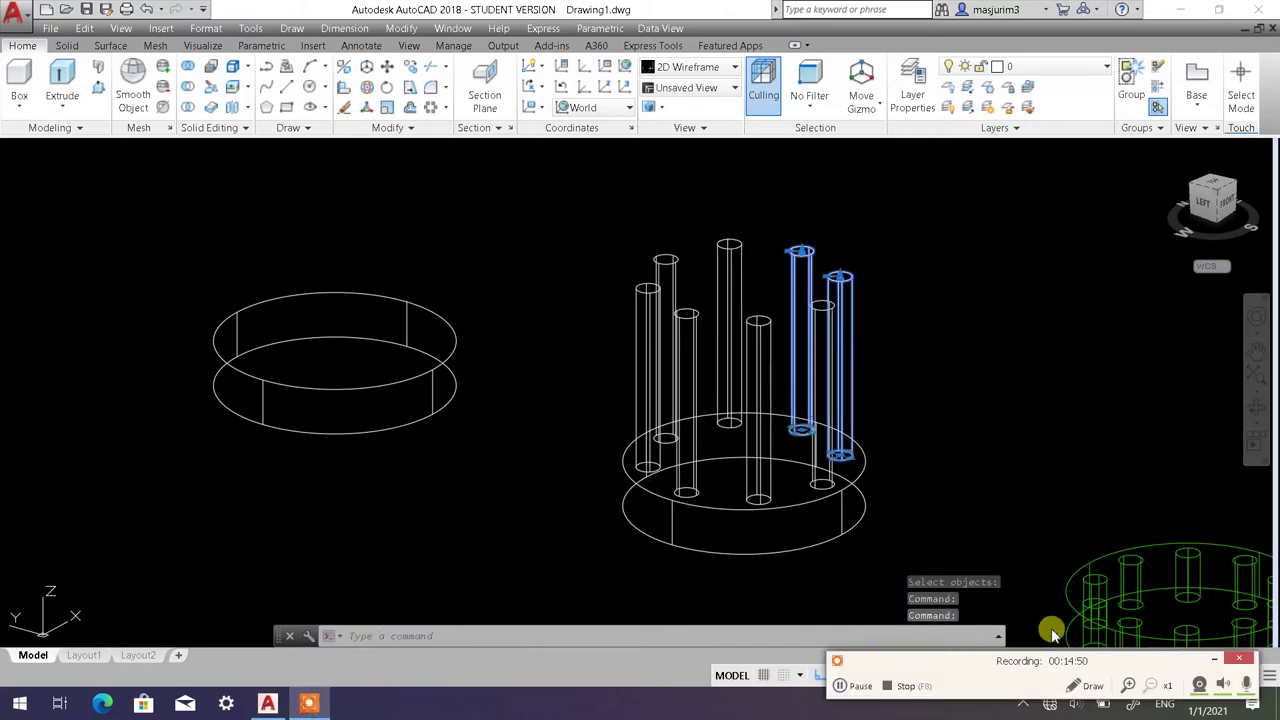
left_click(1238, 658)
left_click(727, 245)
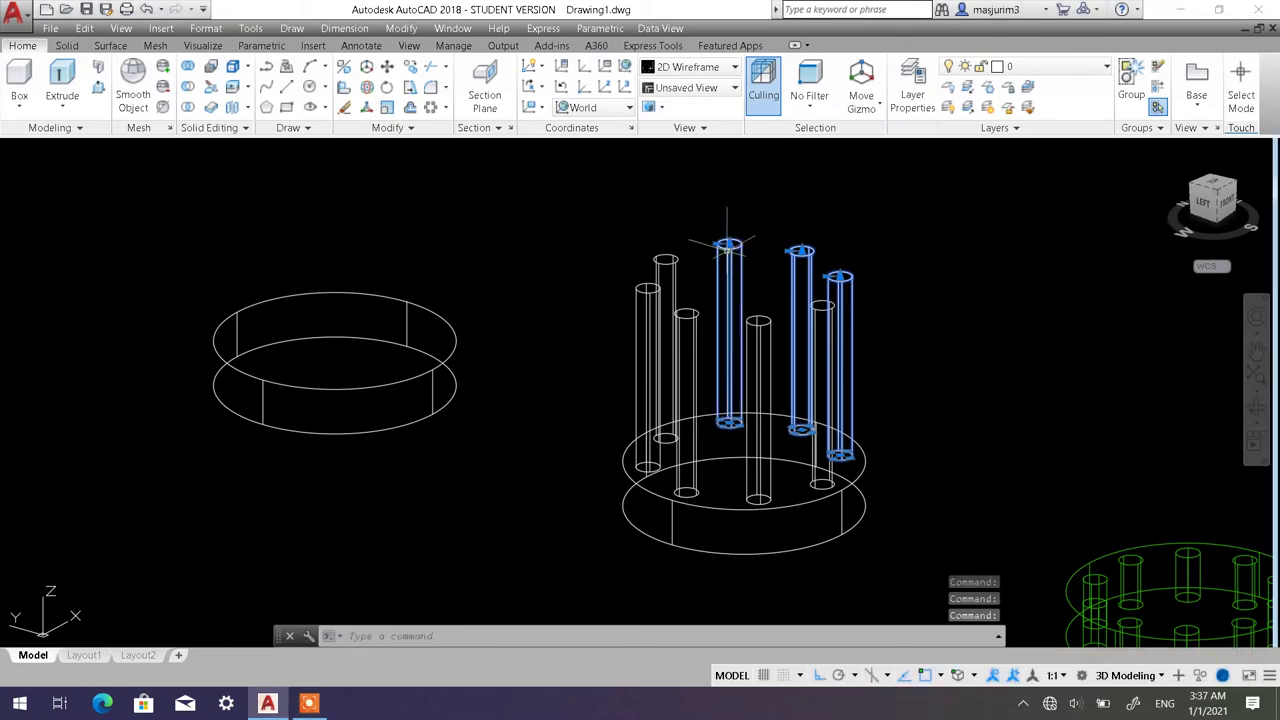
left_click(667, 268)
key("Escape")
key("Escape")
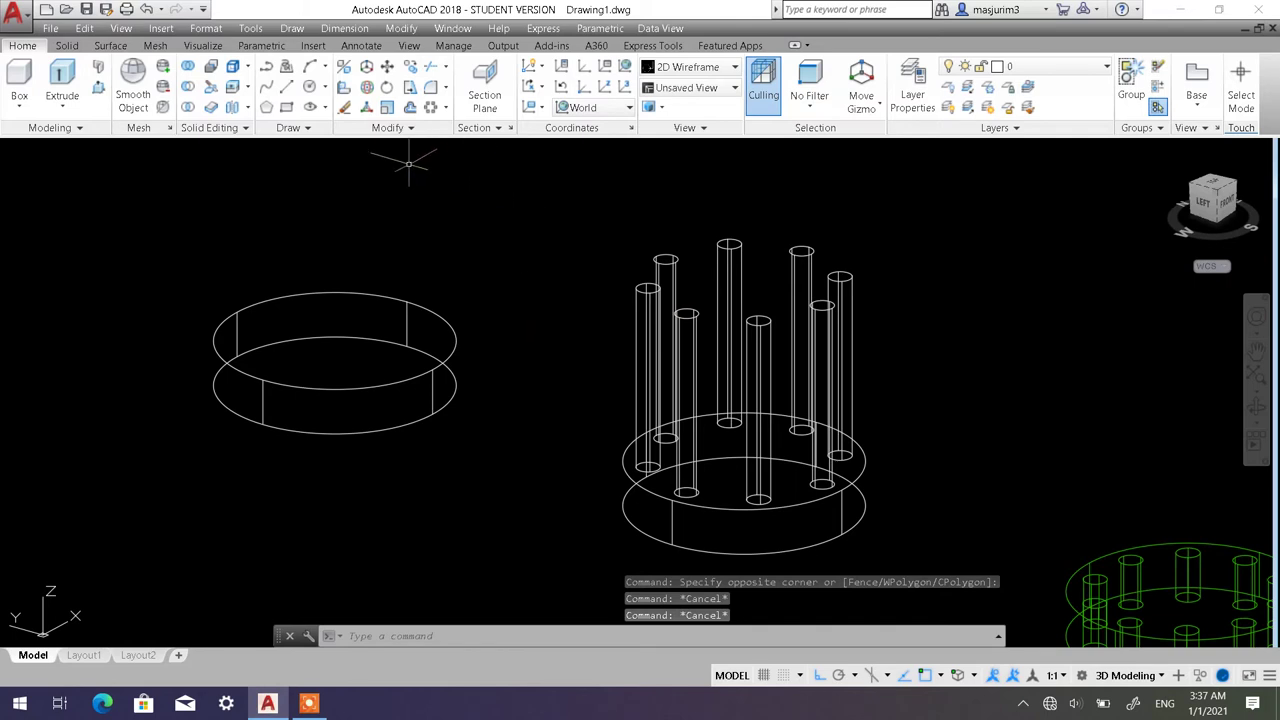
Union the eight posts and the ring base into one solid.
left_click(189, 68)
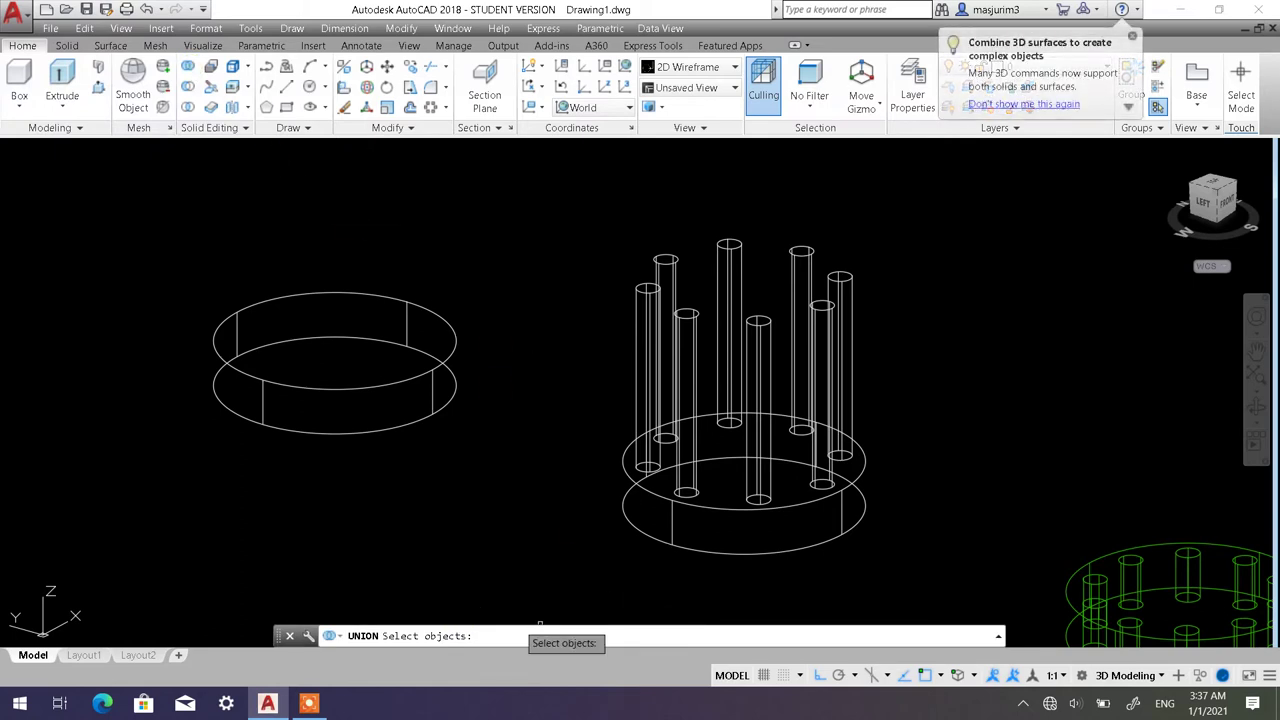
left_click(948, 585)
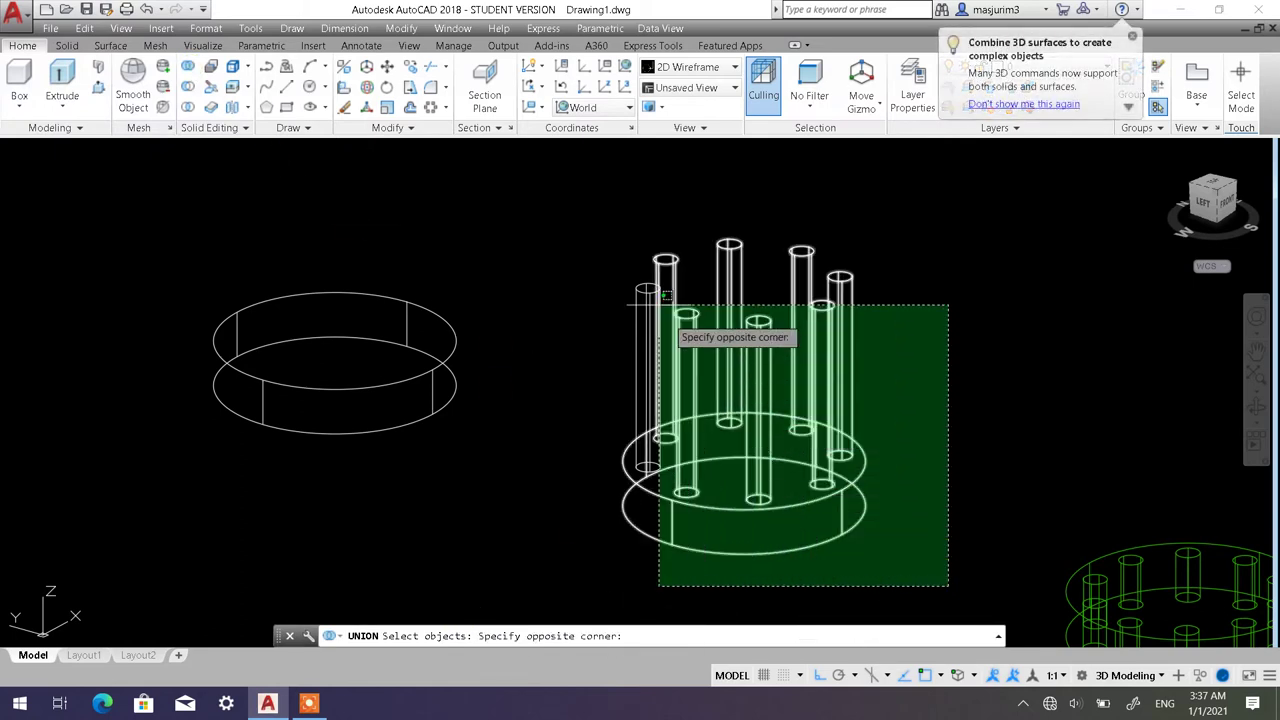
left_click(590, 195)
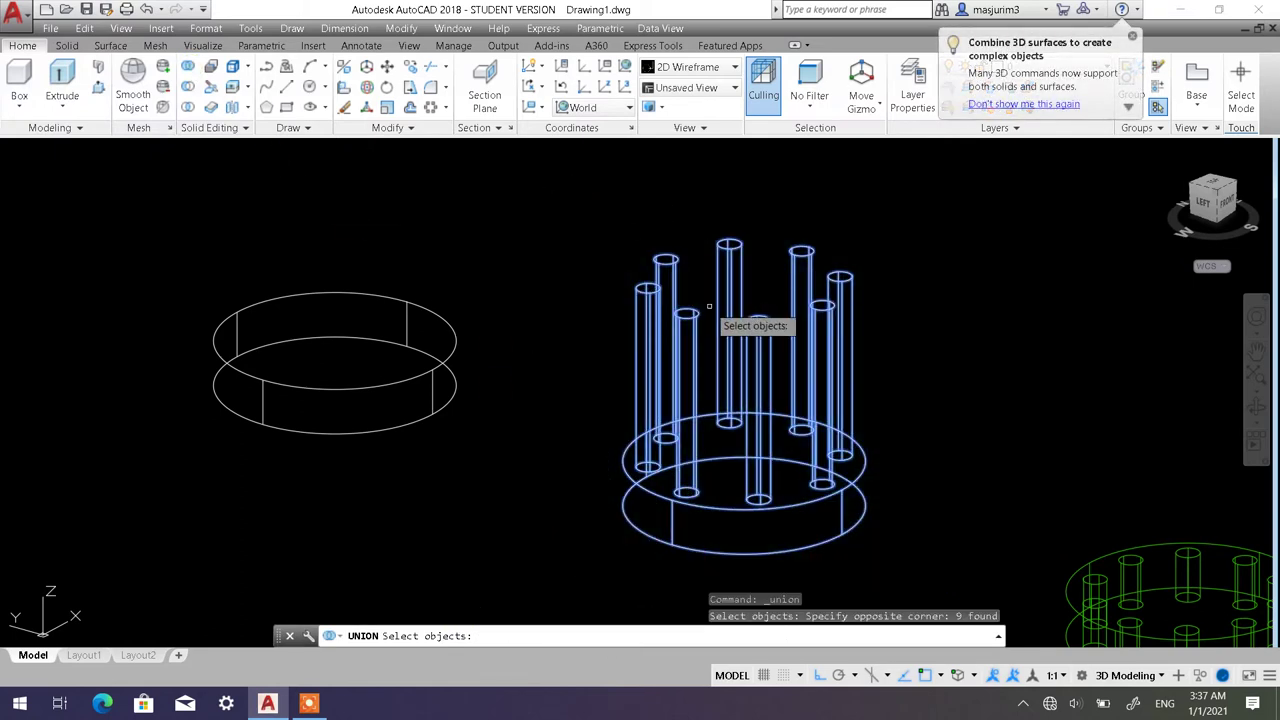
key("Return")
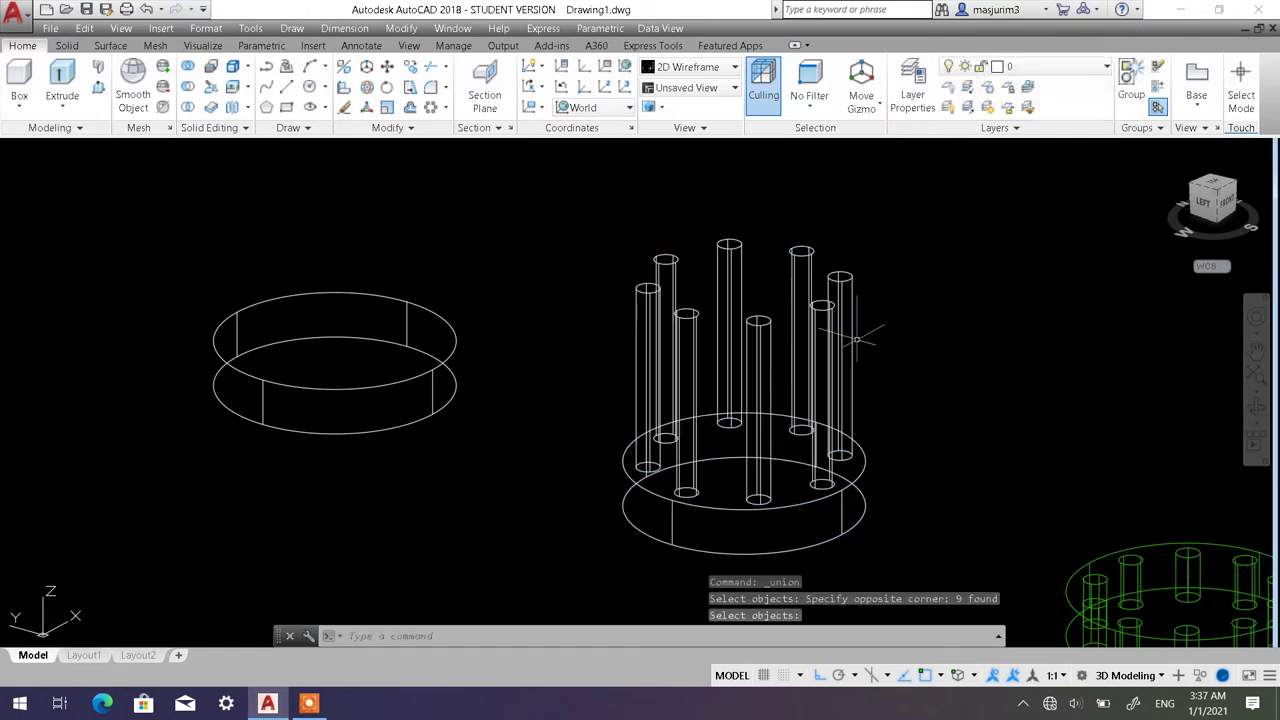
key("Escape")
key("Escape")
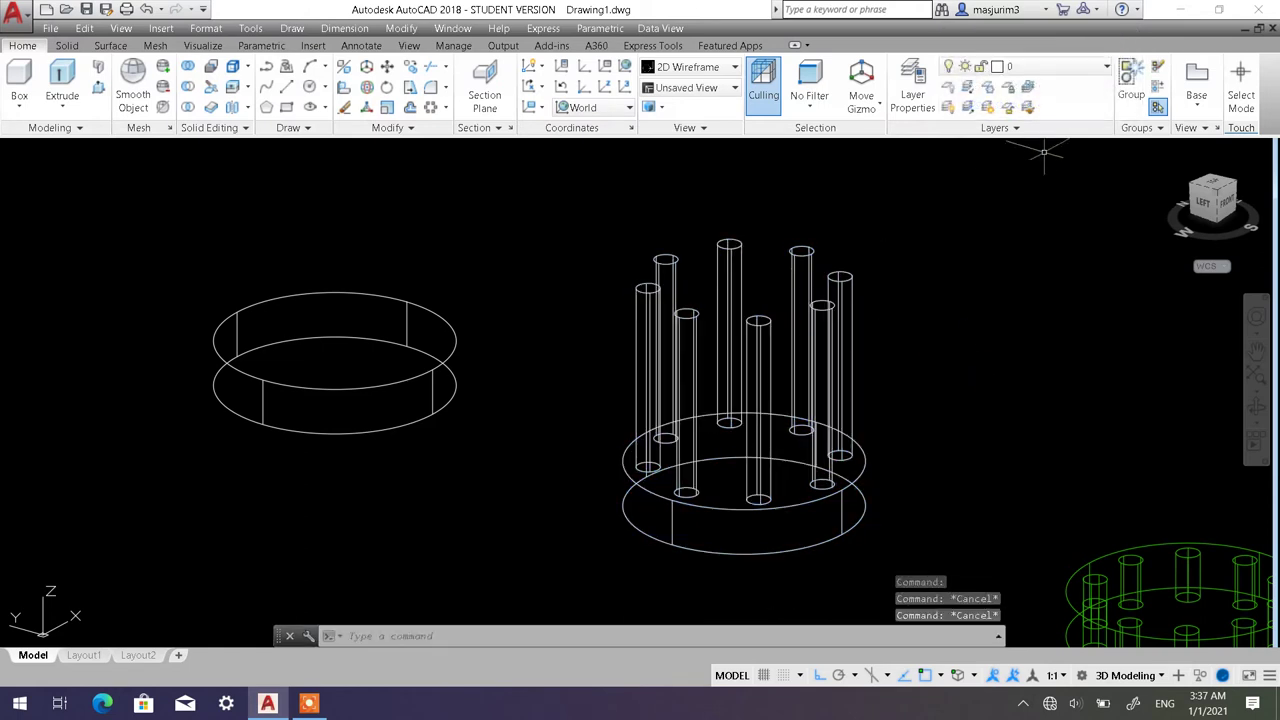
Put the merged solid on the red Layer2.
left_click(943, 371)
left_click(1066, 70)
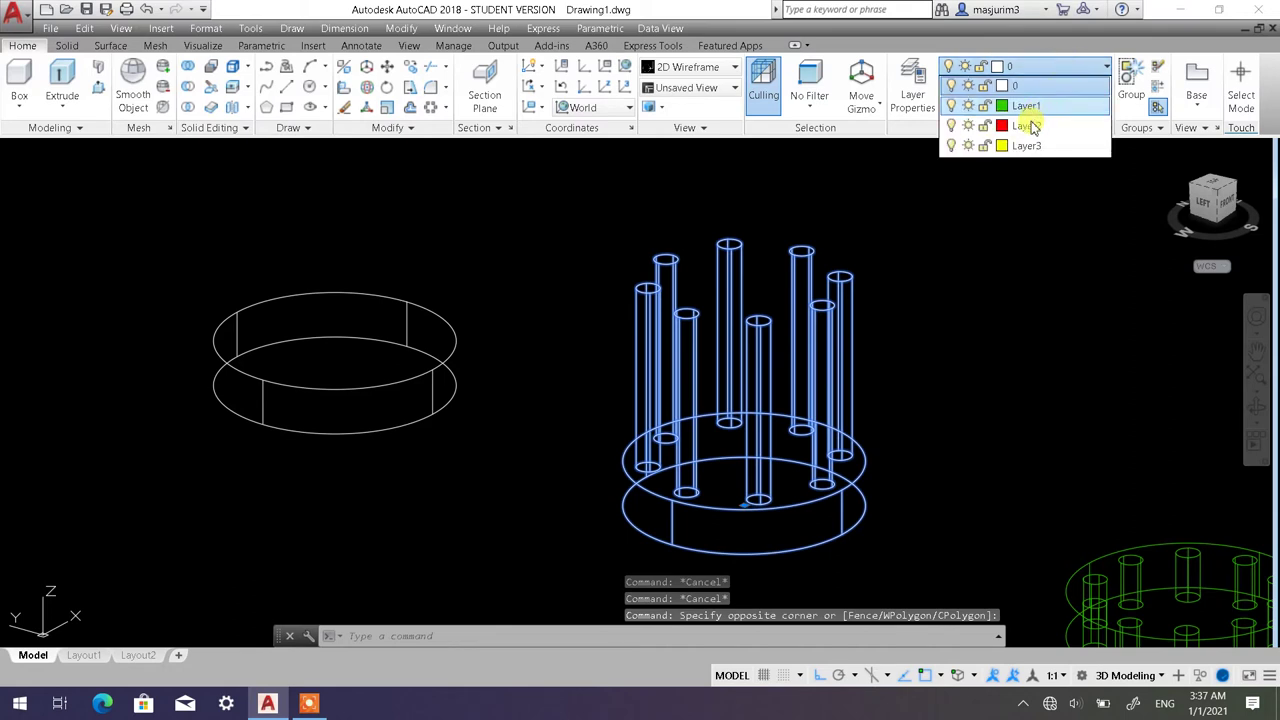
left_click(1020, 143)
key("Escape")
key("Escape")
key("Escape")
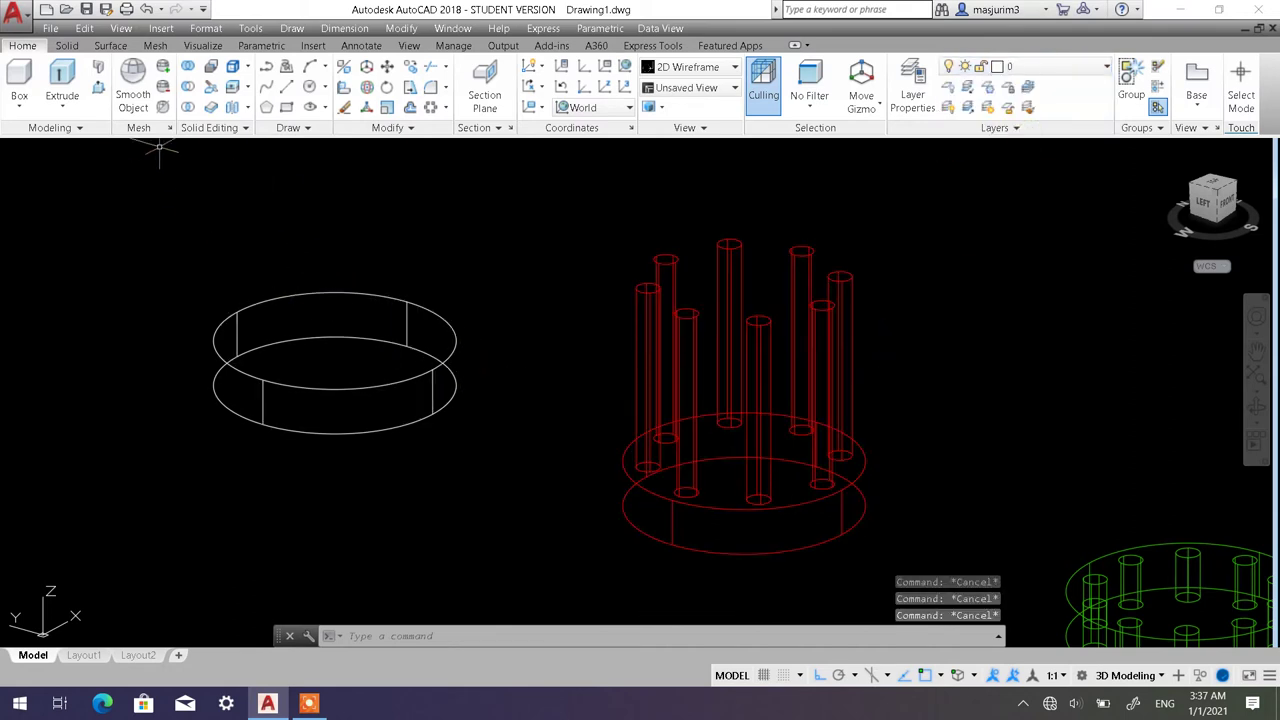
left_click(127, 150)
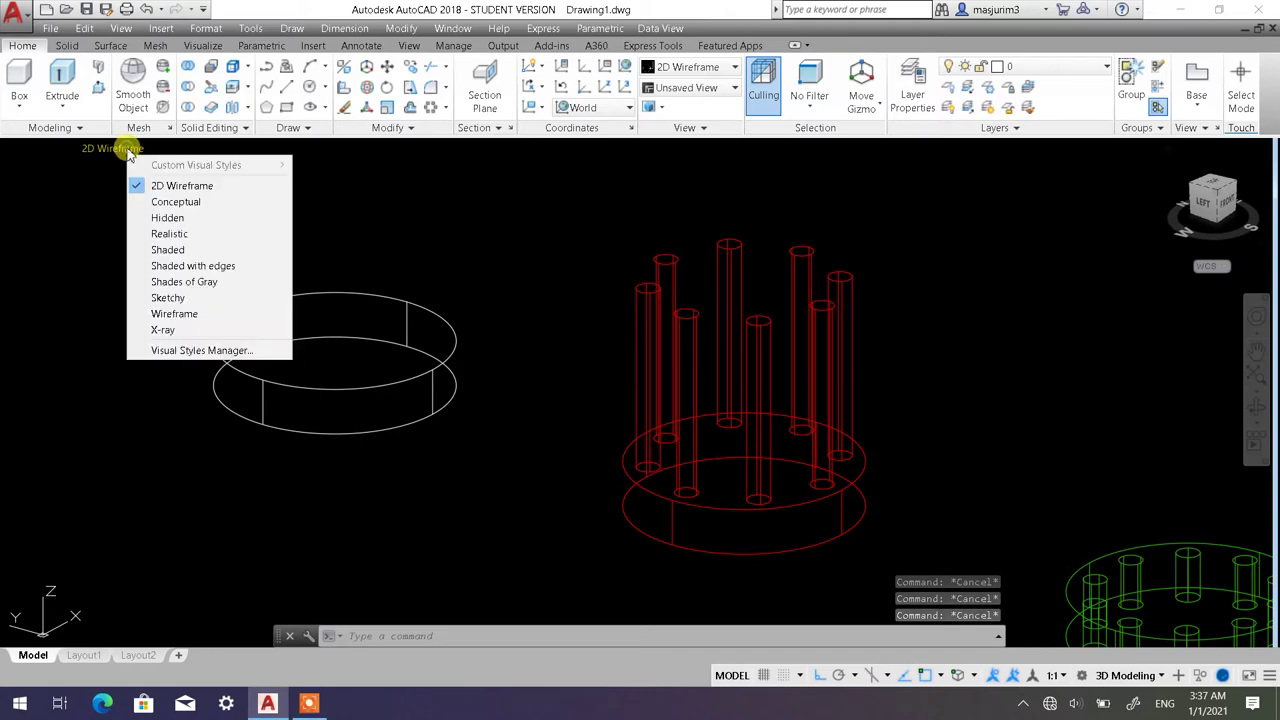
Apply the Shaded with edges visual style and orbit around the models.
left_click(166, 266)
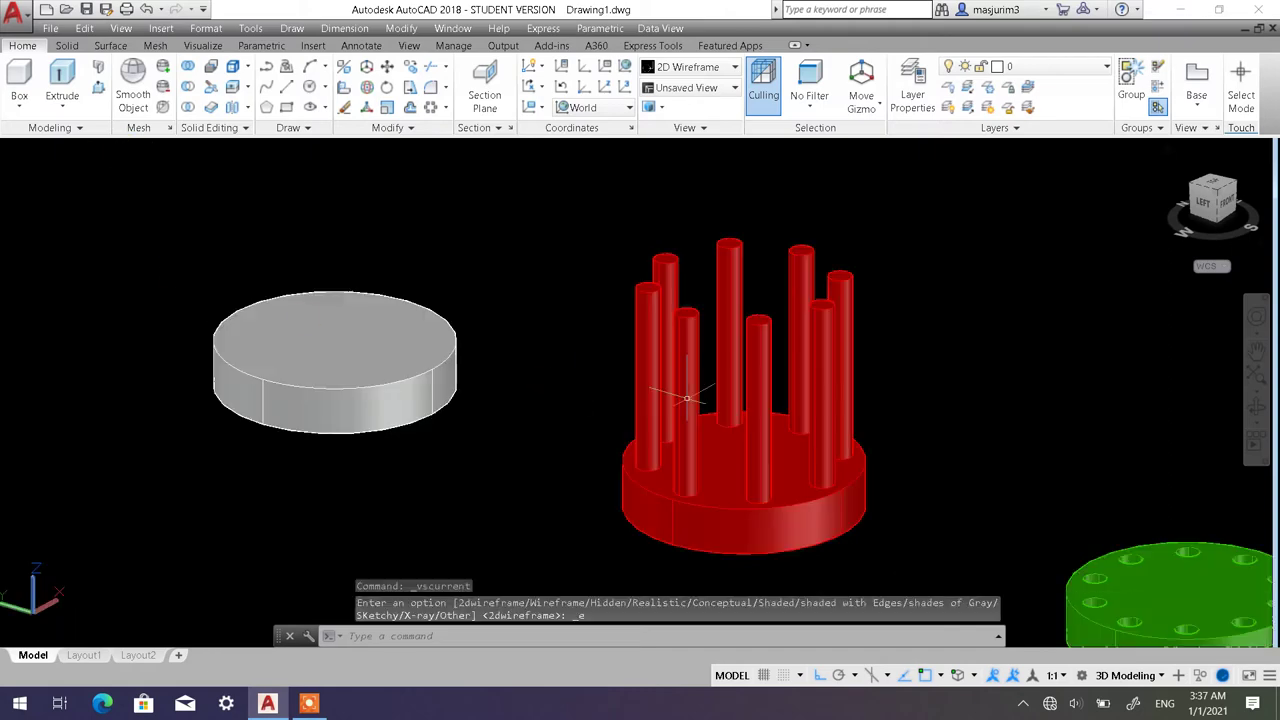
middle_click_drag(996, 411, 586, 543, "shift")
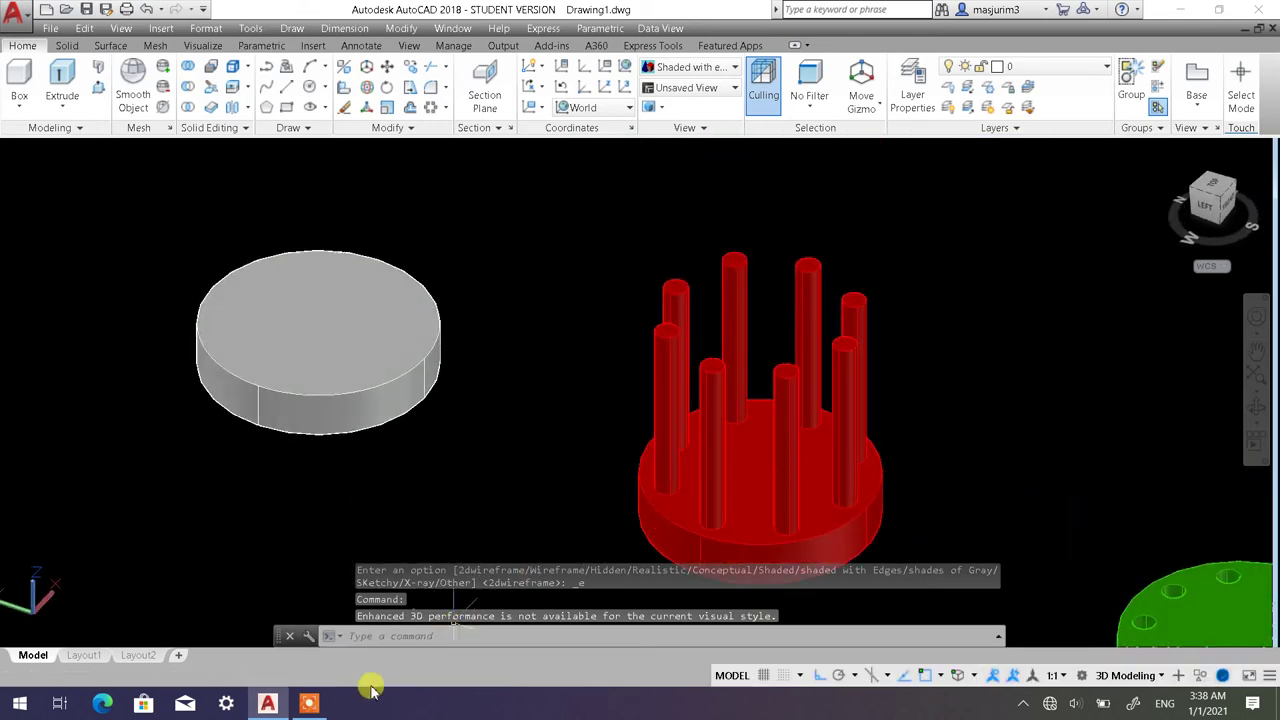
left_click(310, 703)
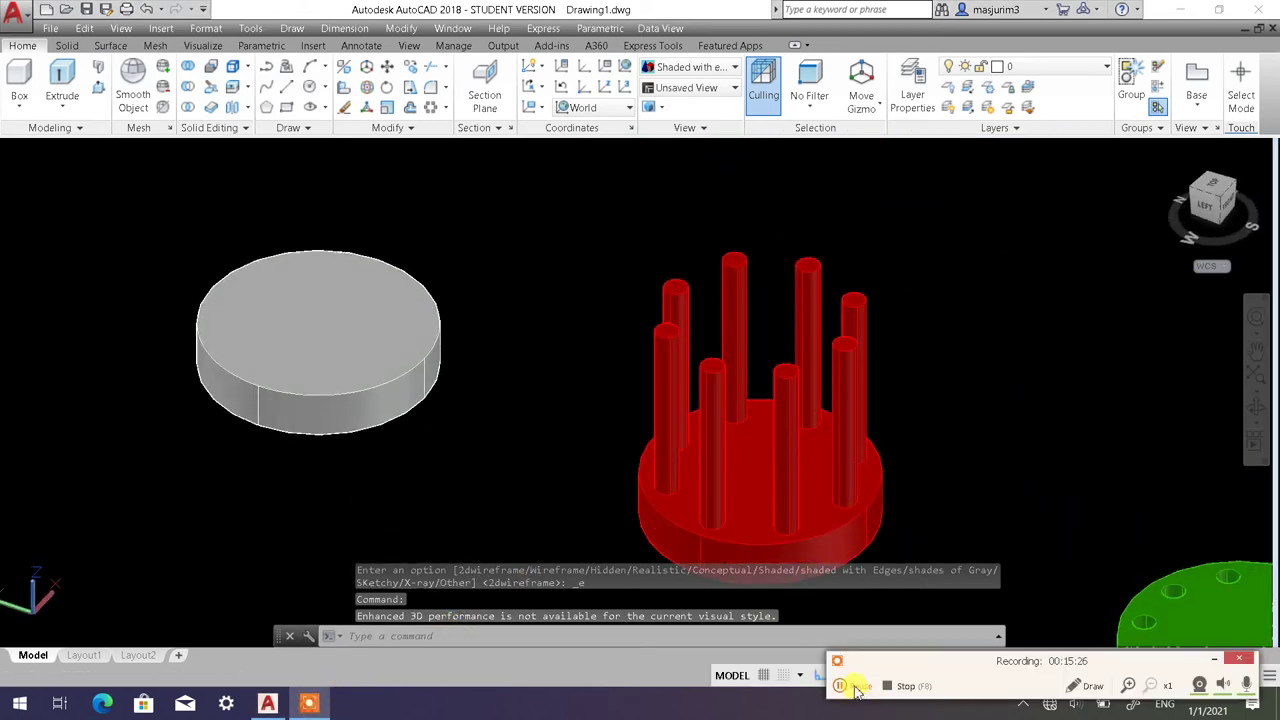
left_click(1219, 661)
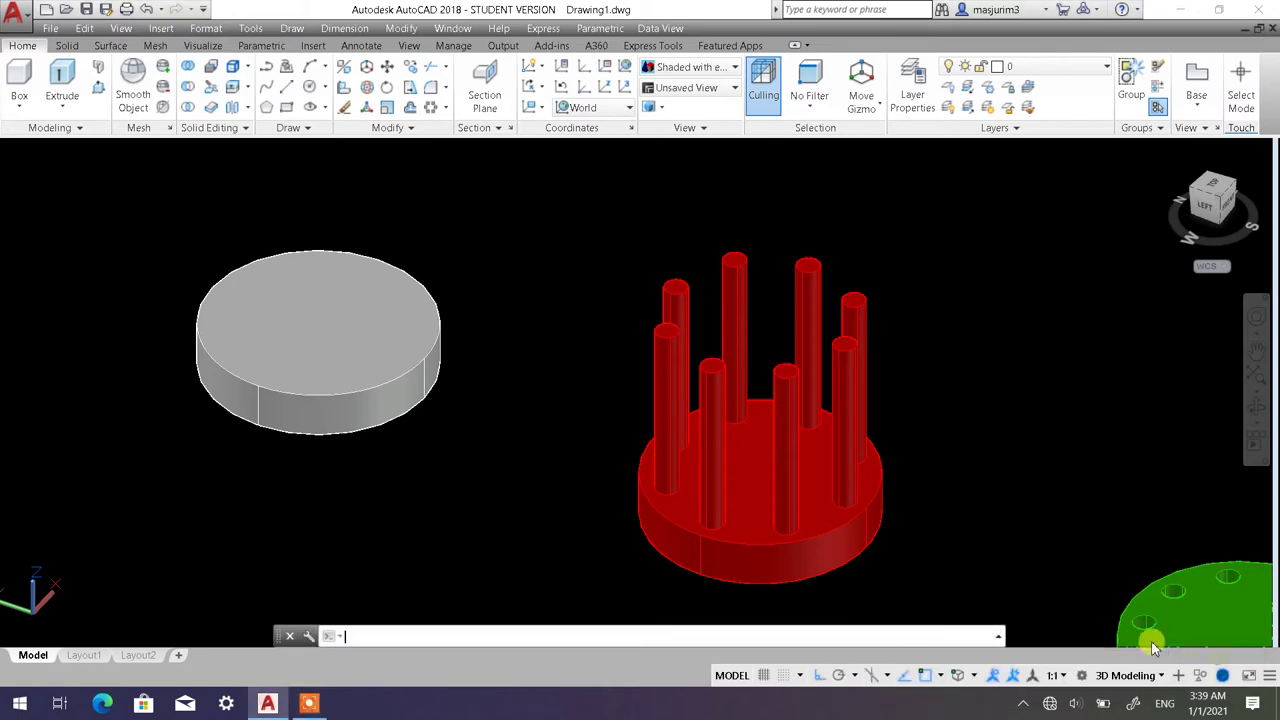
Zoom to extents and pan slightly so the red, green and grey cylinders show.
middle_click(975, 455)
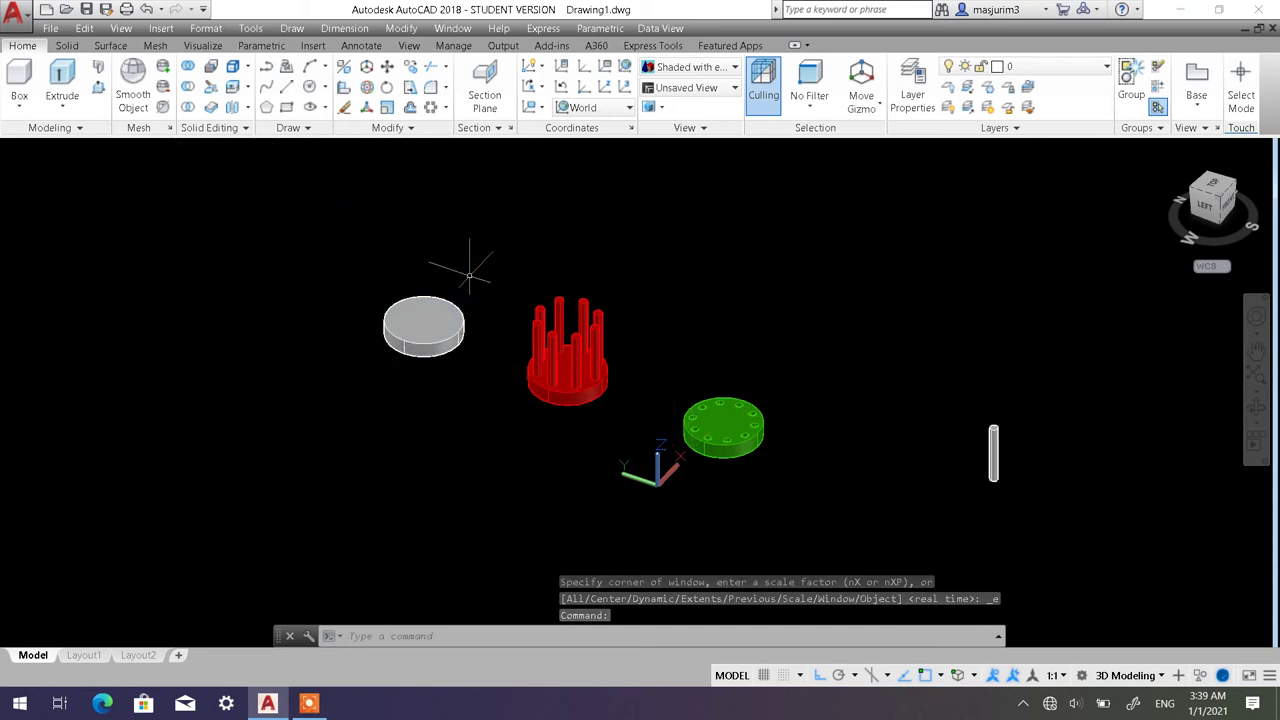
scroll(603, 386, "up", 2)
middle_click_drag(681, 395, 631, 383)
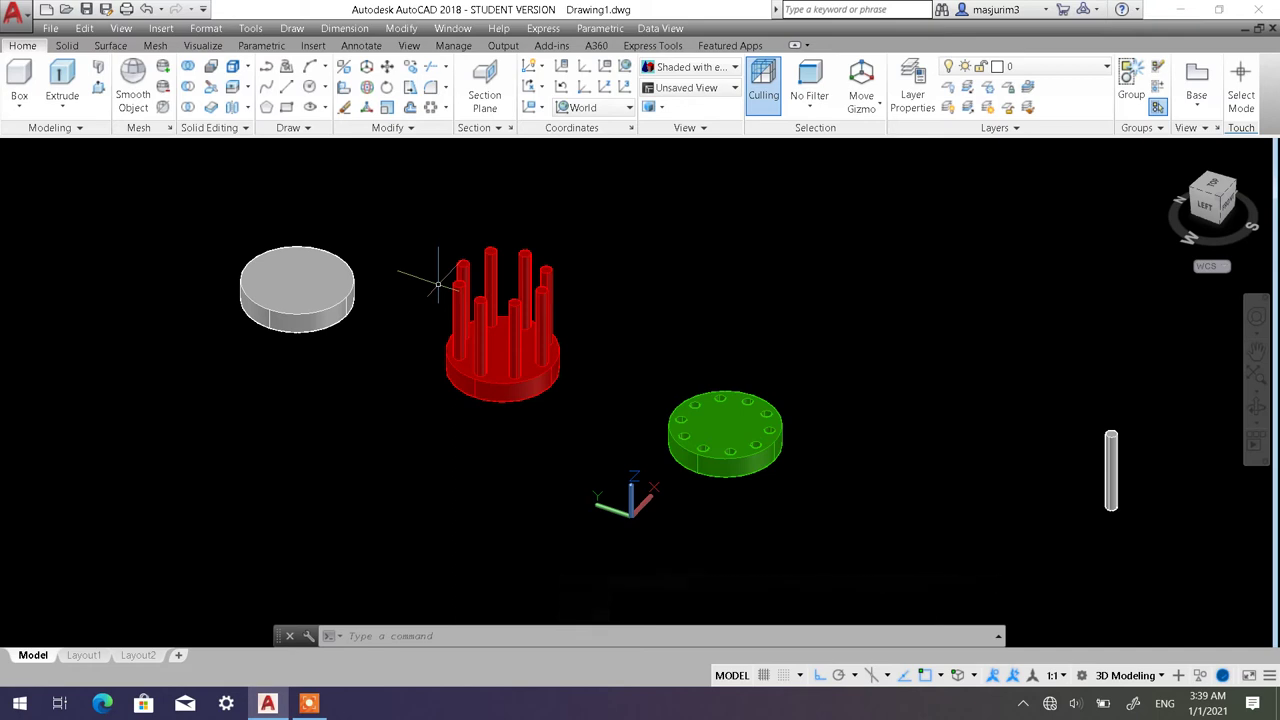
left_click(477, 327)
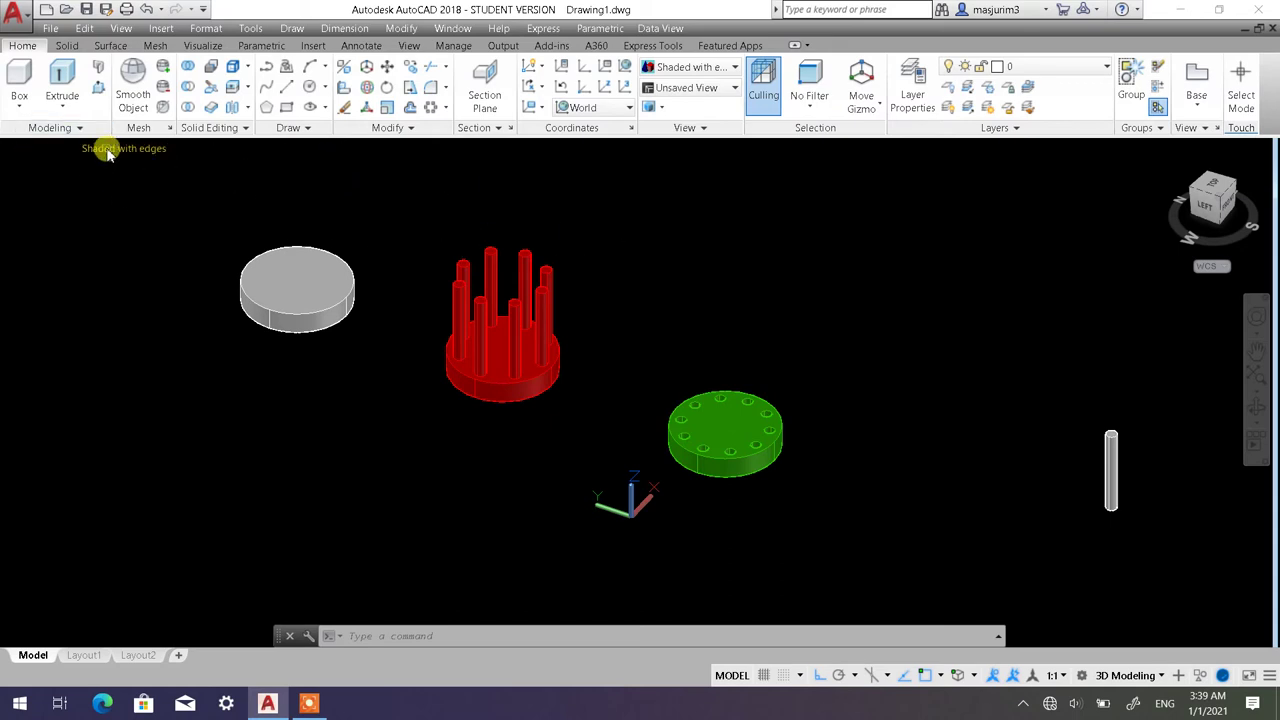
Switch the visual style to 2D Wireframe and pan the models toward the left.
left_click(108, 152)
left_click(140, 188)
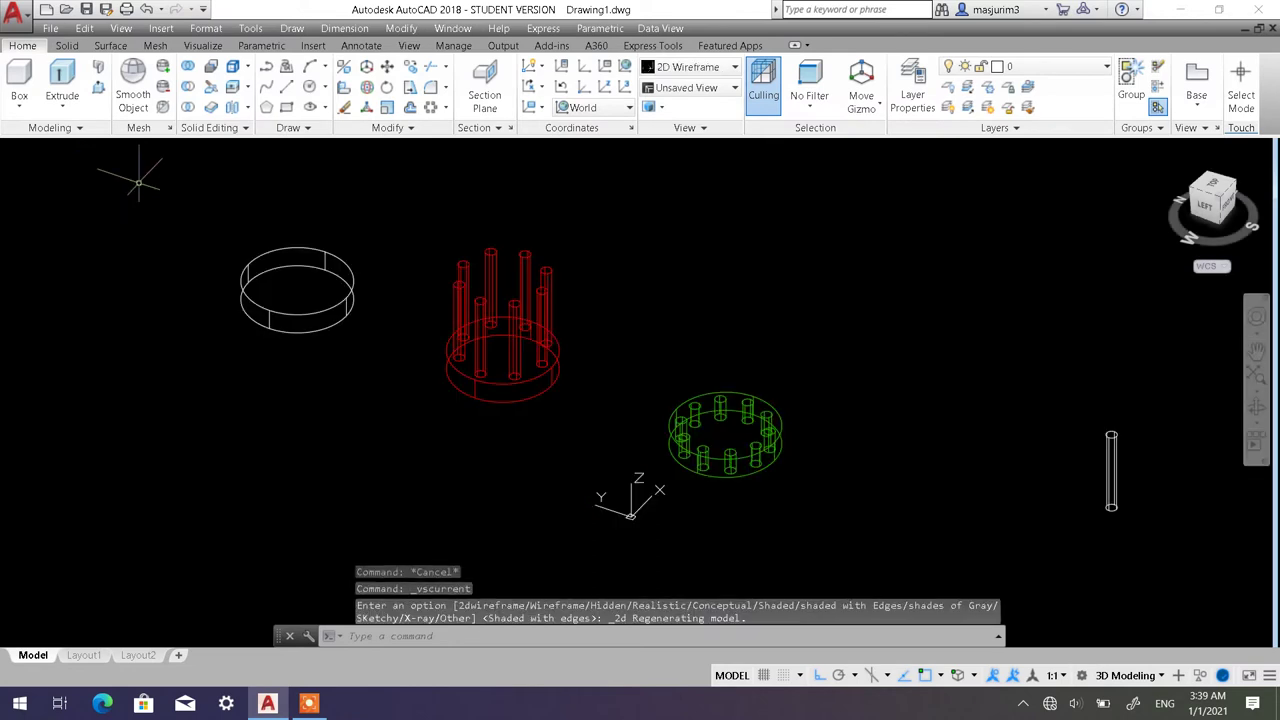
left_click(310, 704)
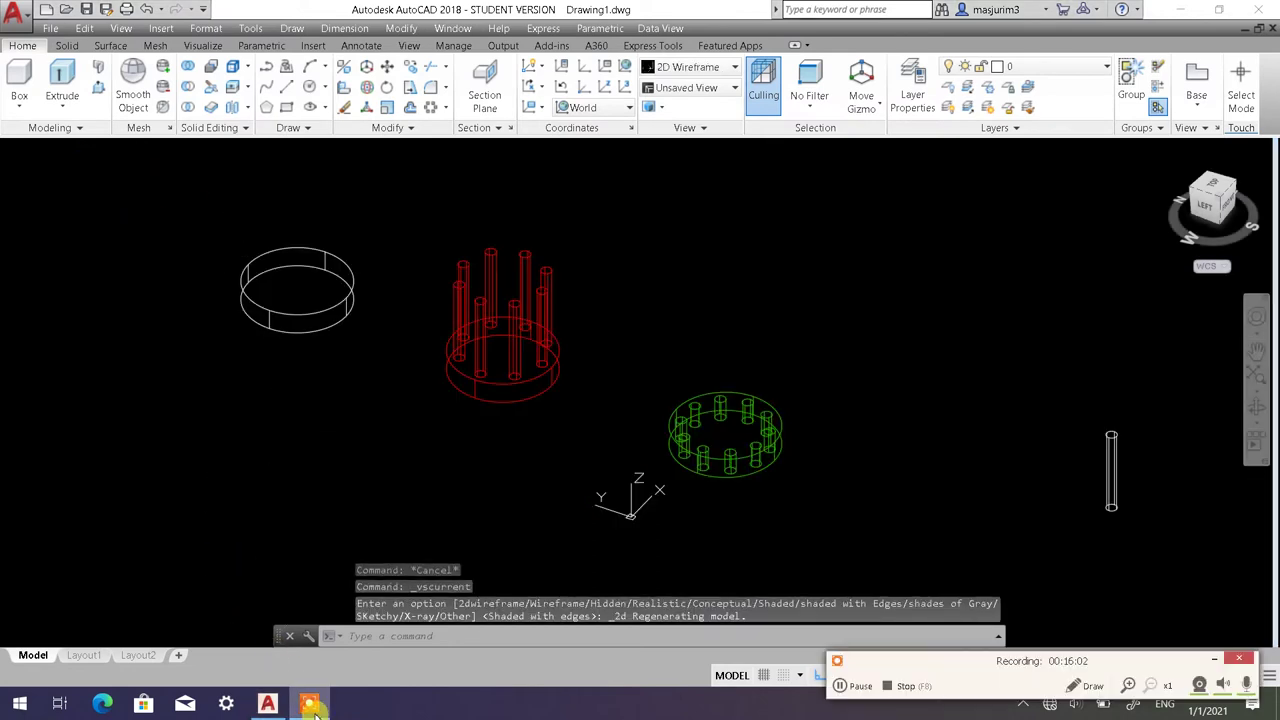
left_click(1239, 659)
scroll(529, 377, "down", 3)
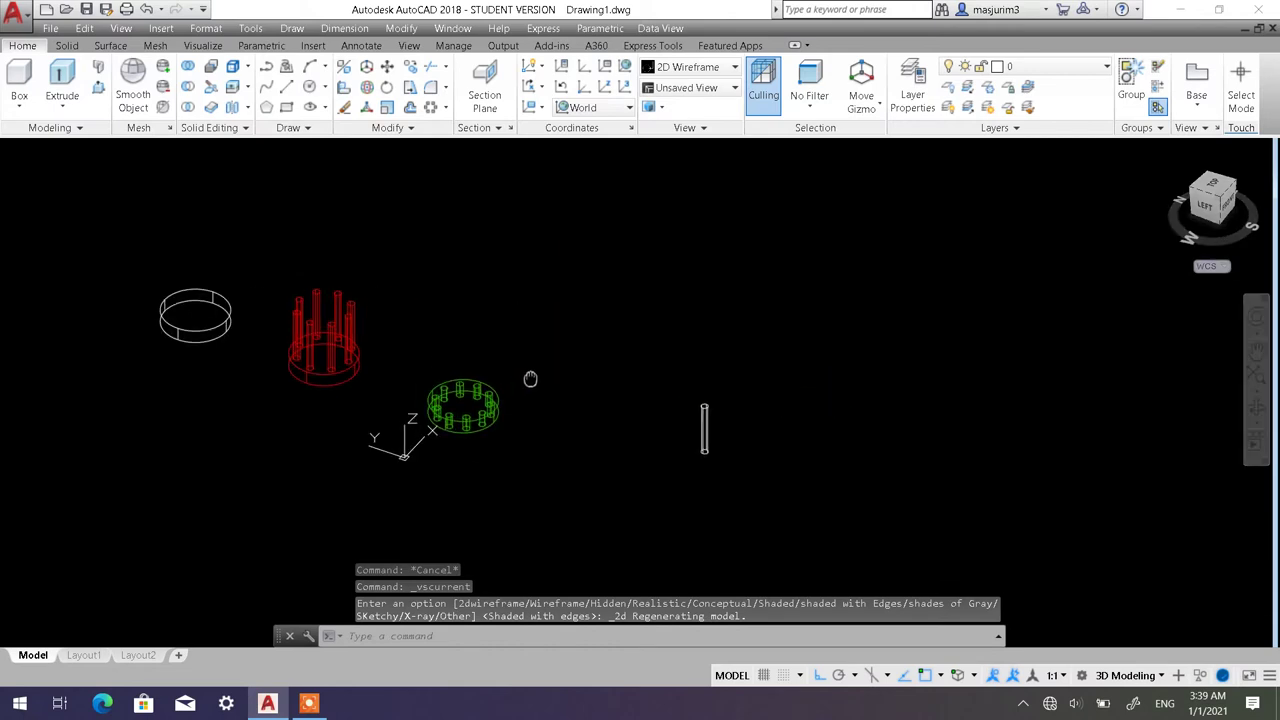
scroll(614, 377, "up", 3)
middle_click_drag(614, 377, 727, 400)
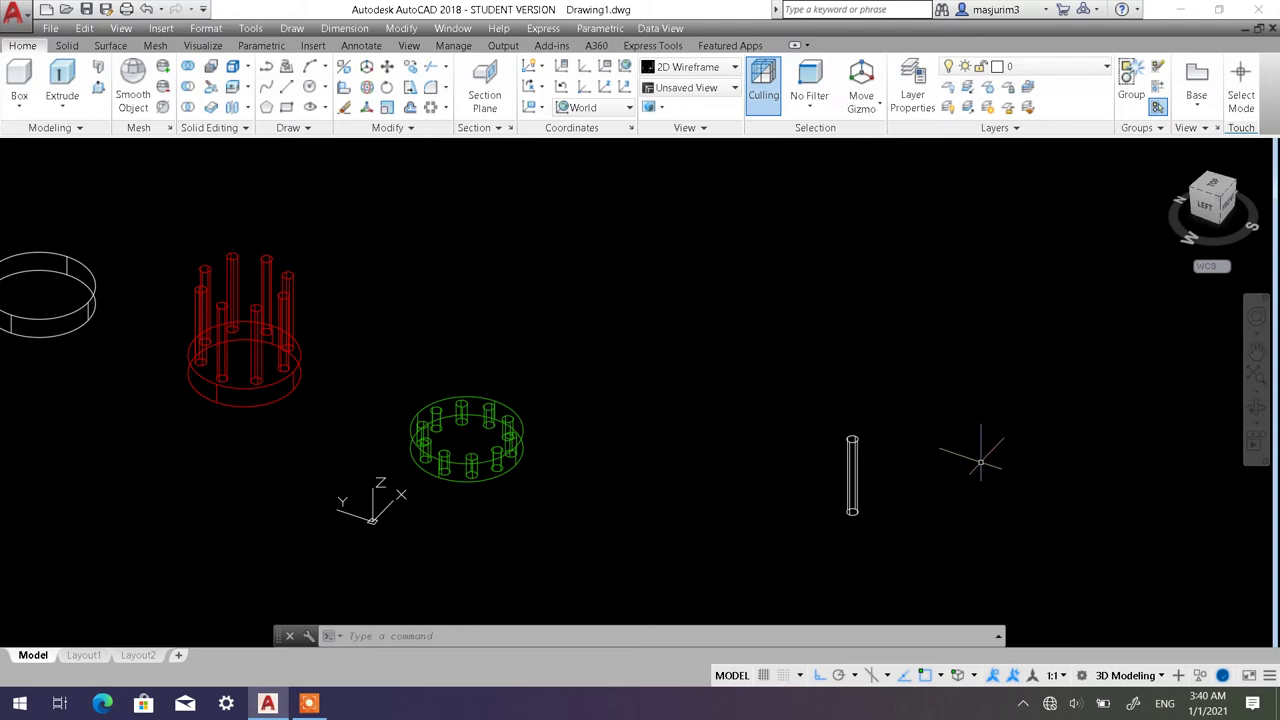
Set a north-up top view and draw one vertical line to the right of the rings.
left_click(1216, 188)
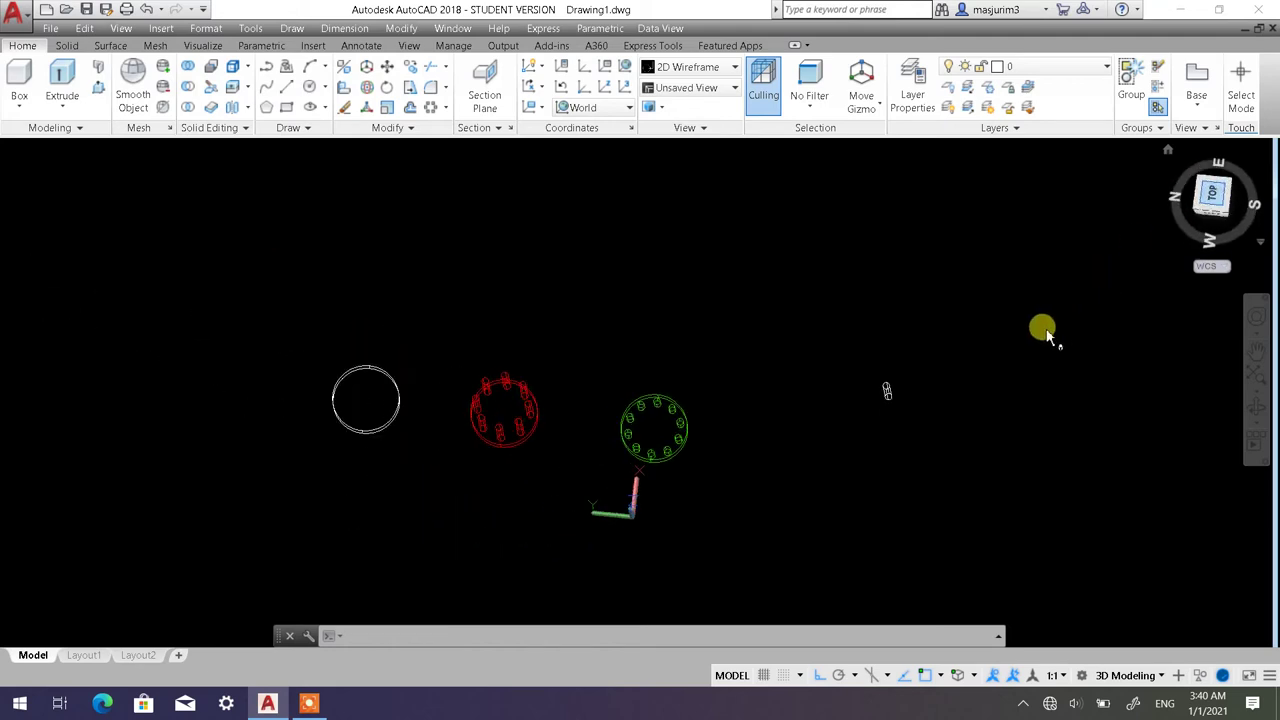
left_click(1265, 170)
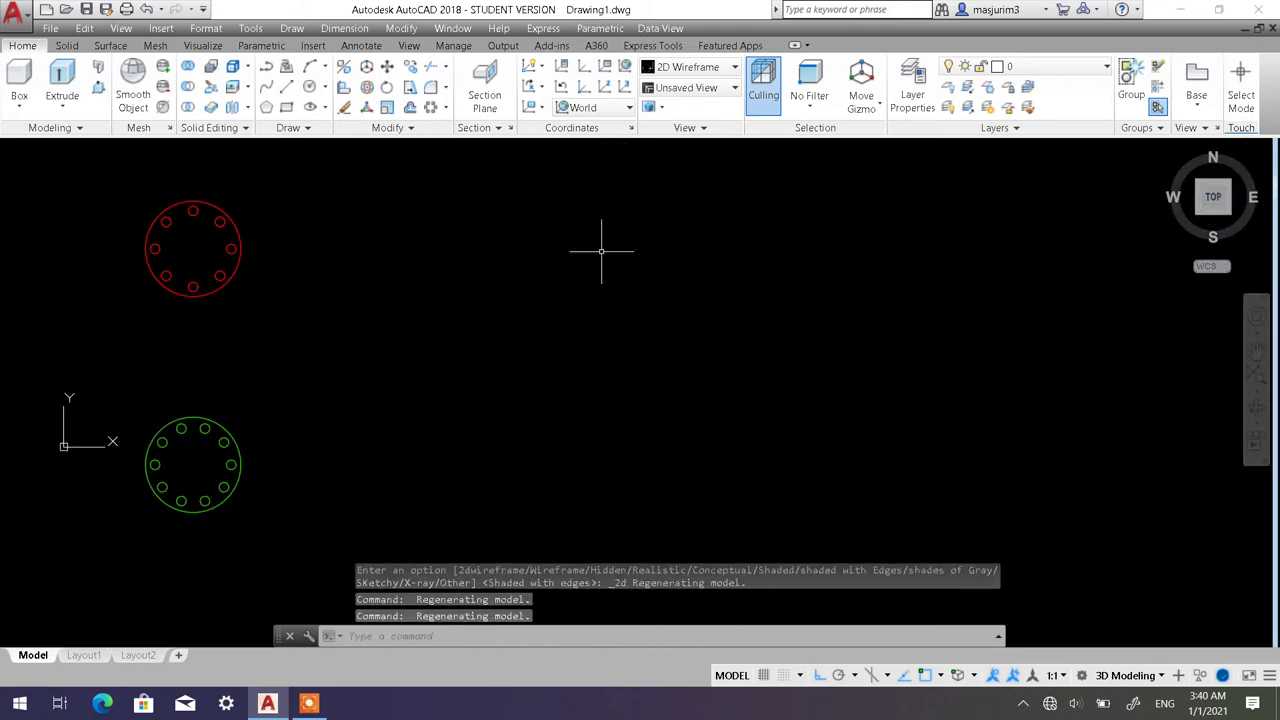
type("l")
key("Return")
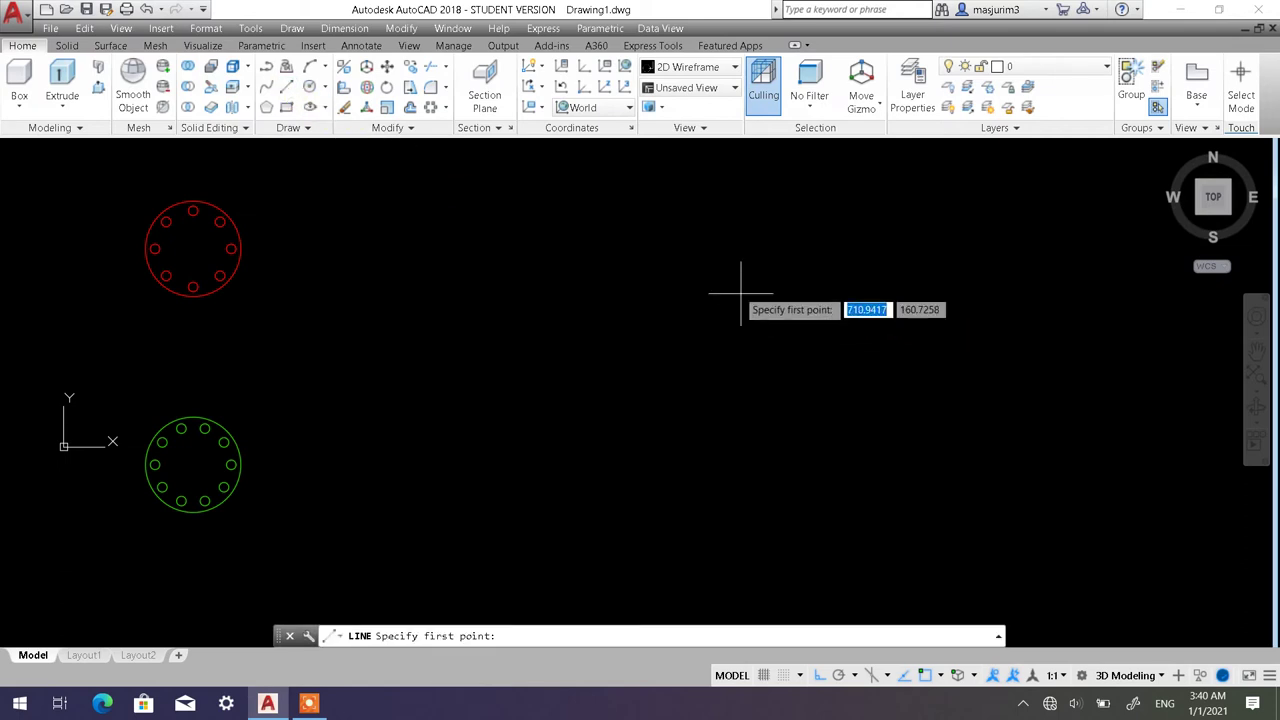
left_click(726, 270)
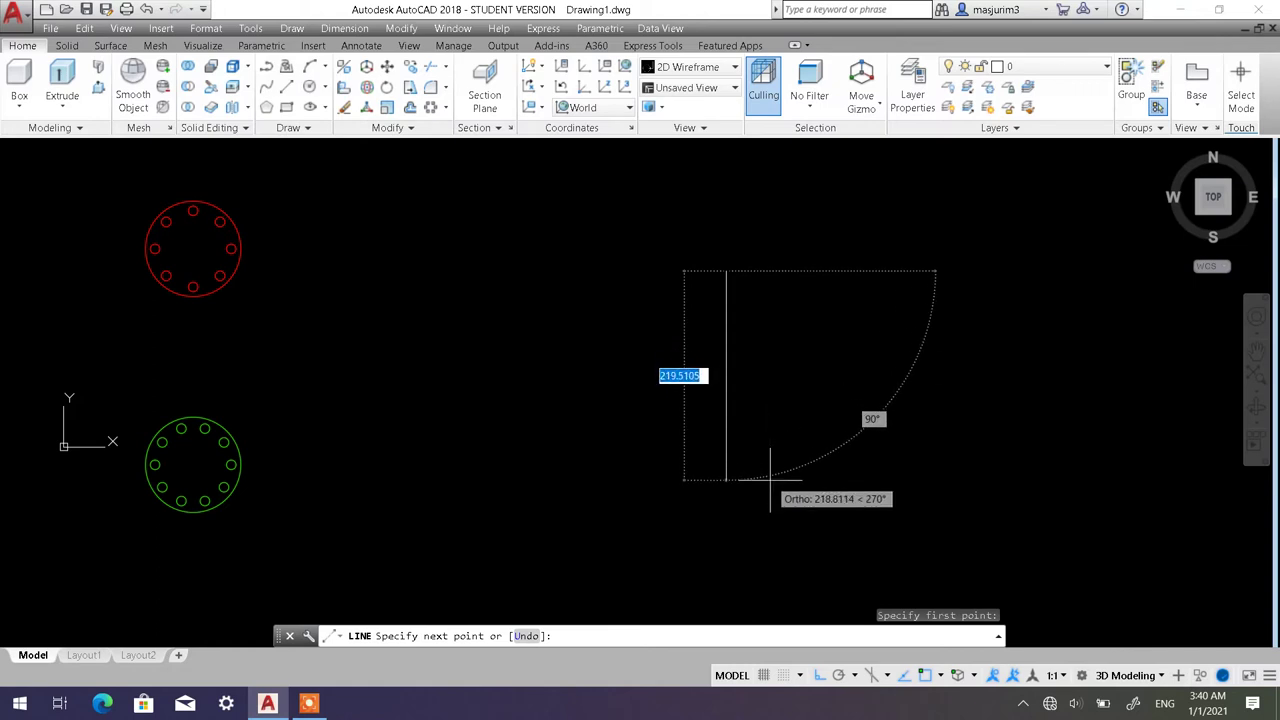
left_click(768, 461)
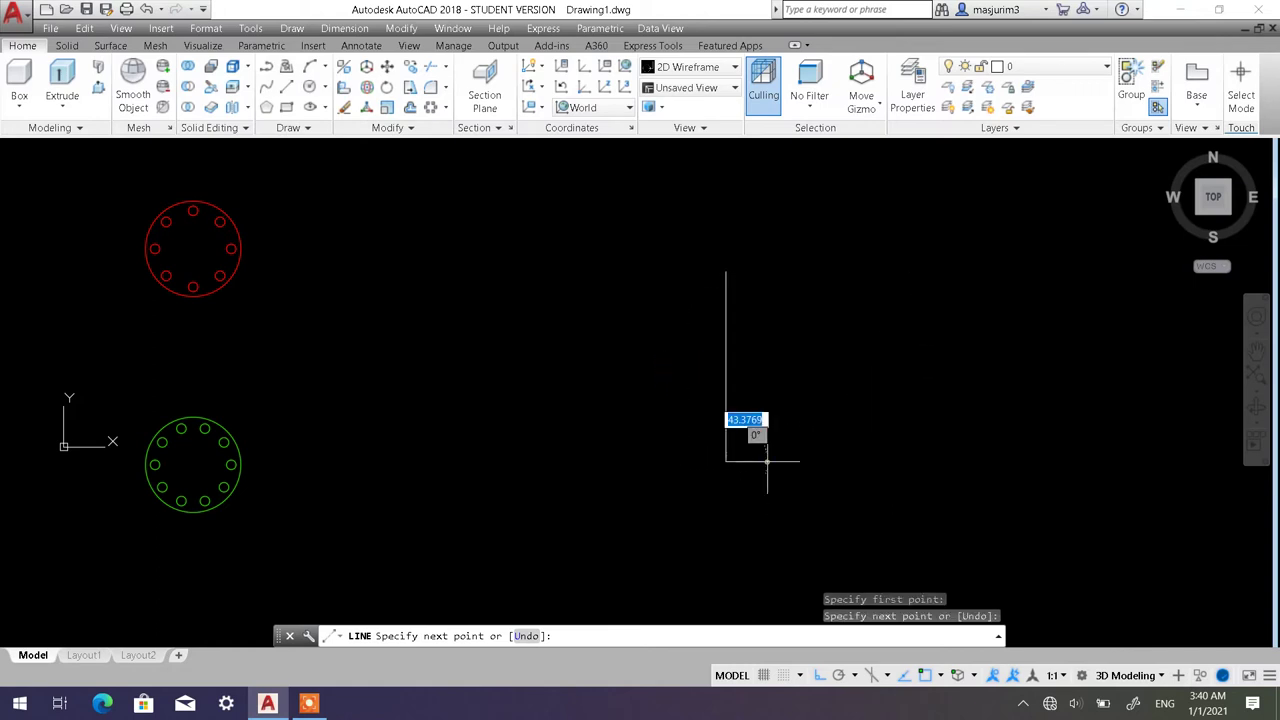
key("Escape")
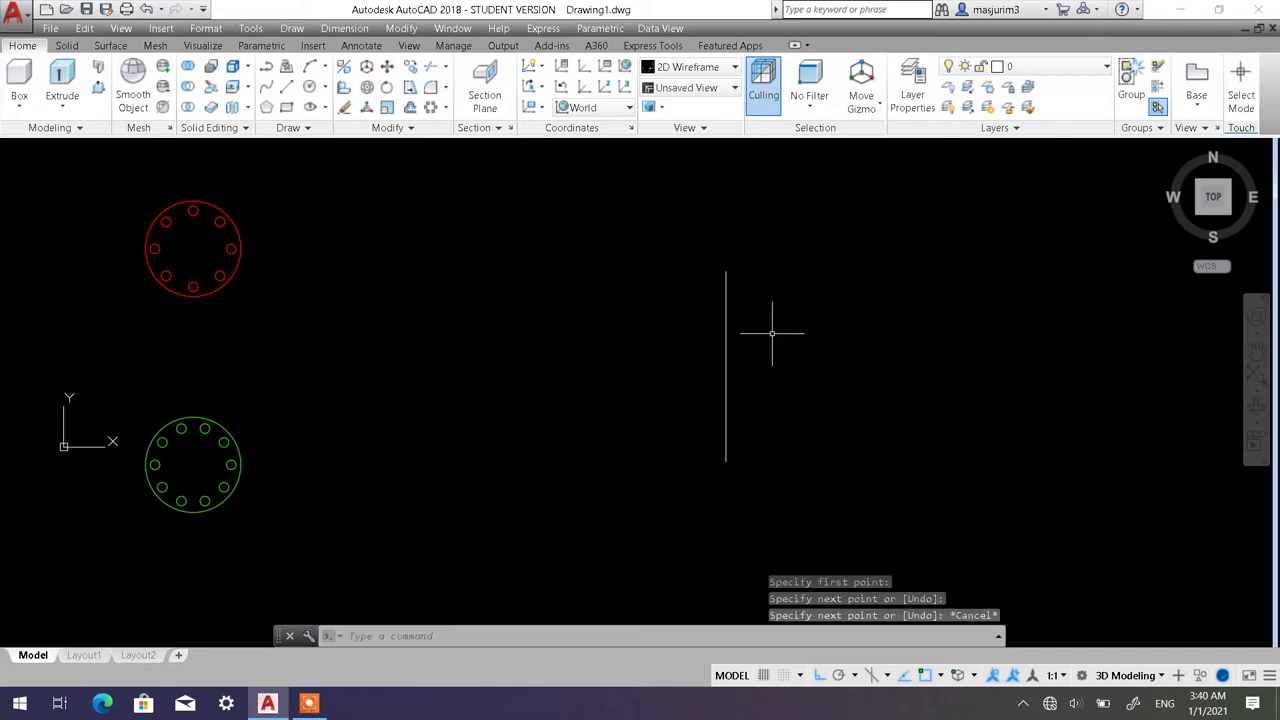
middle_click_drag(760, 323, 694, 363)
scroll(692, 366, "up", 2)
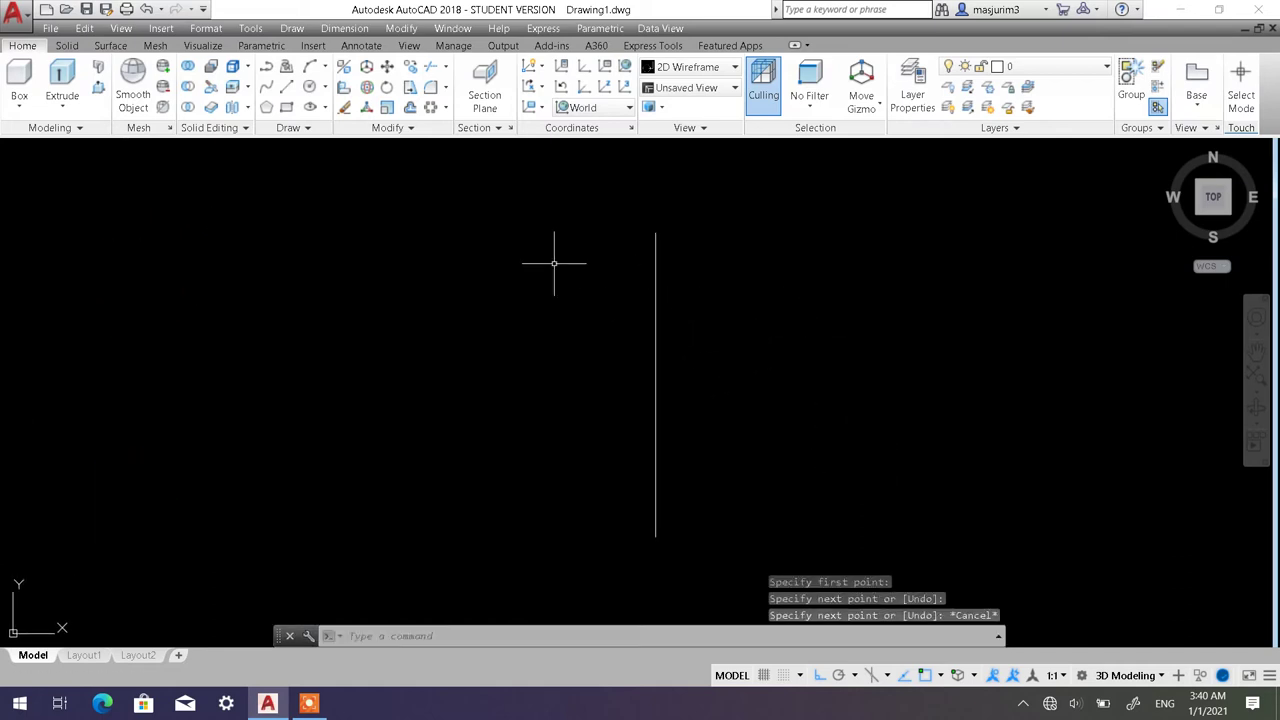
Start the profile at the line's top with a short top edge, right edge and angled notch.
left_click(290, 88)
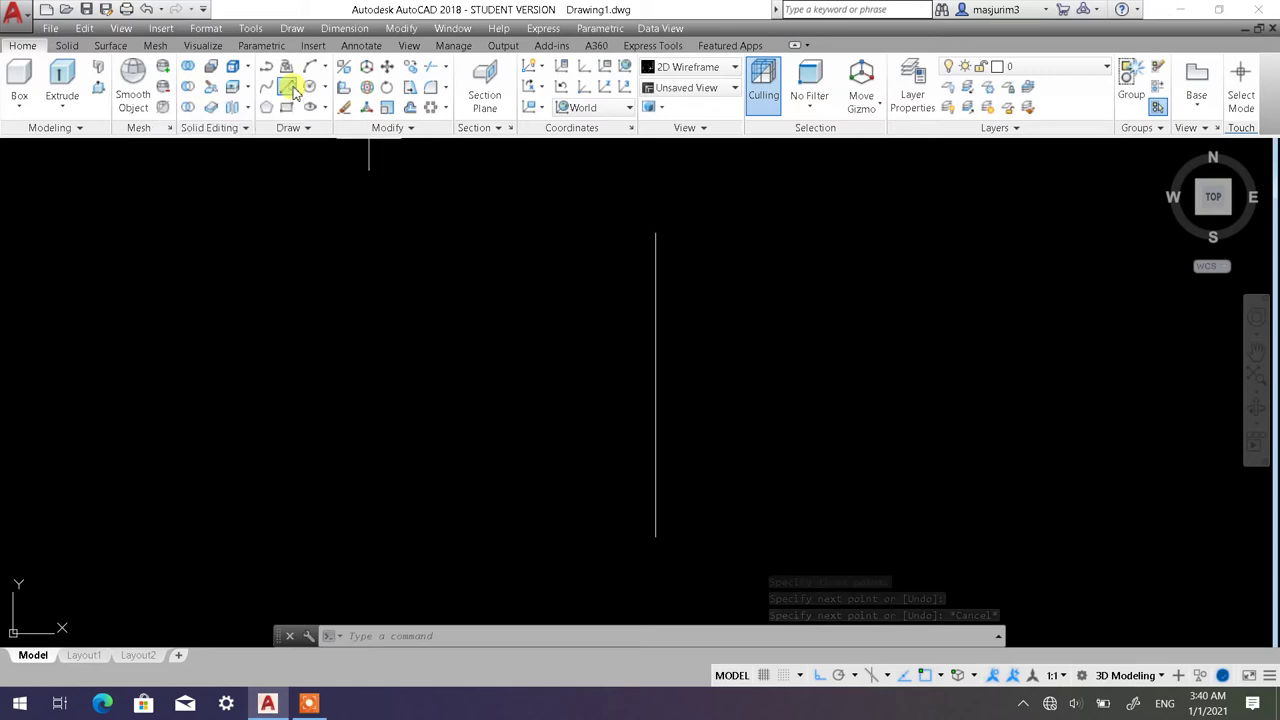
left_click(656, 234)
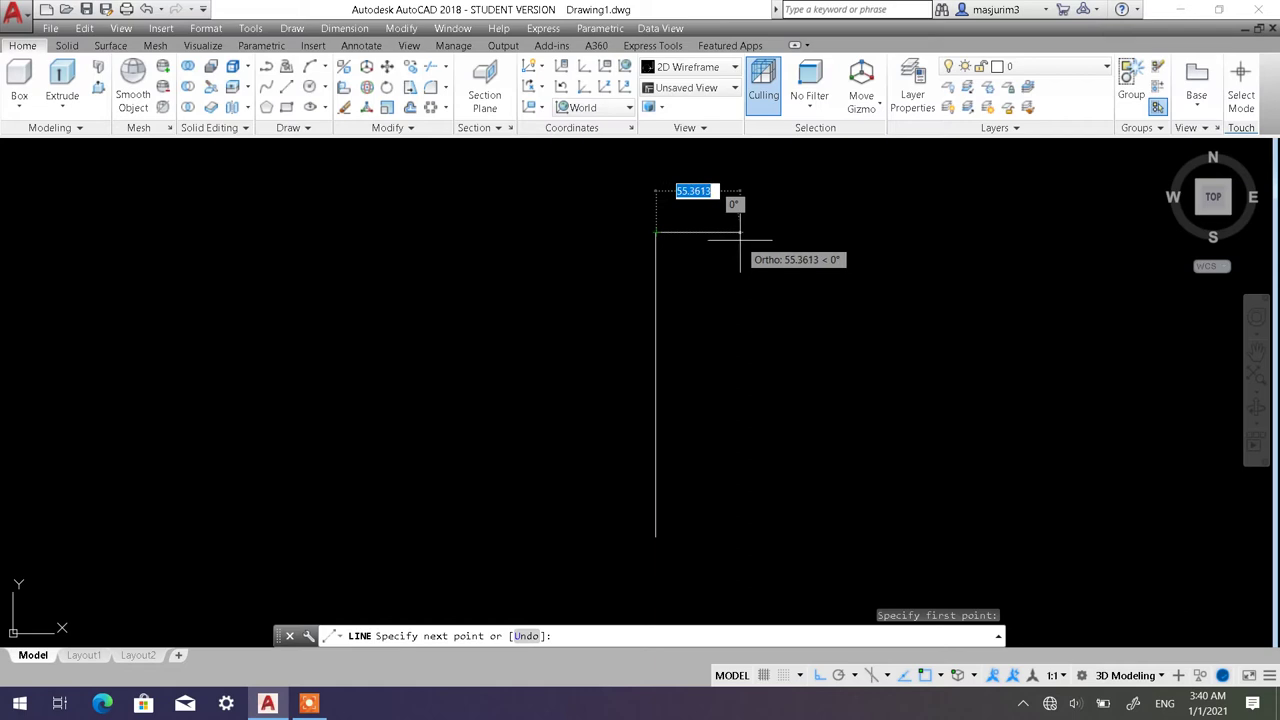
left_click(735, 236)
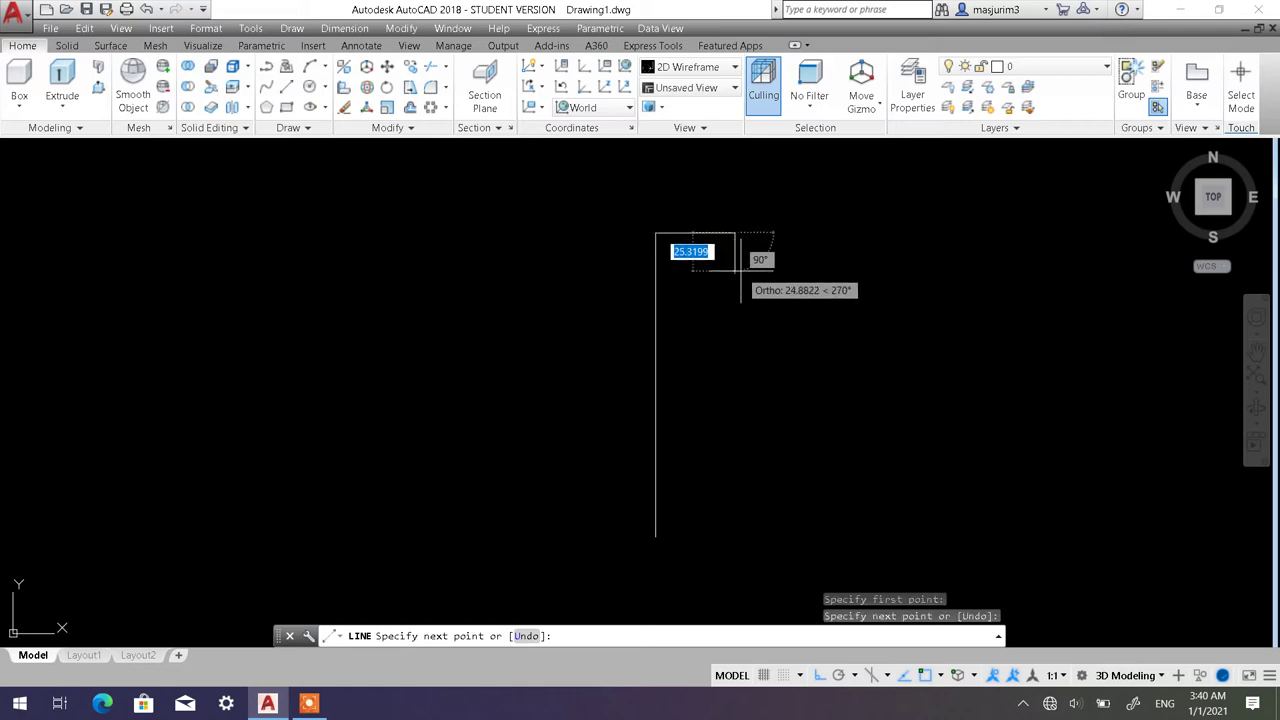
left_click(740, 270)
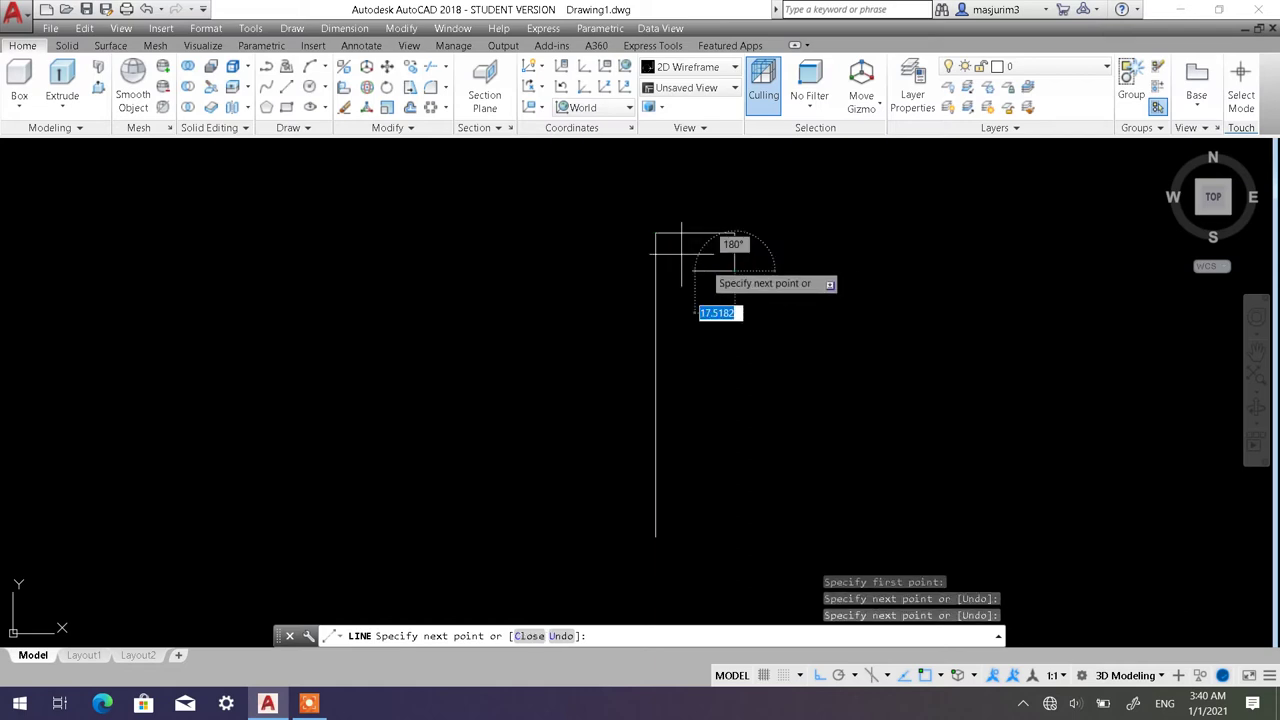
left_click(820, 675)
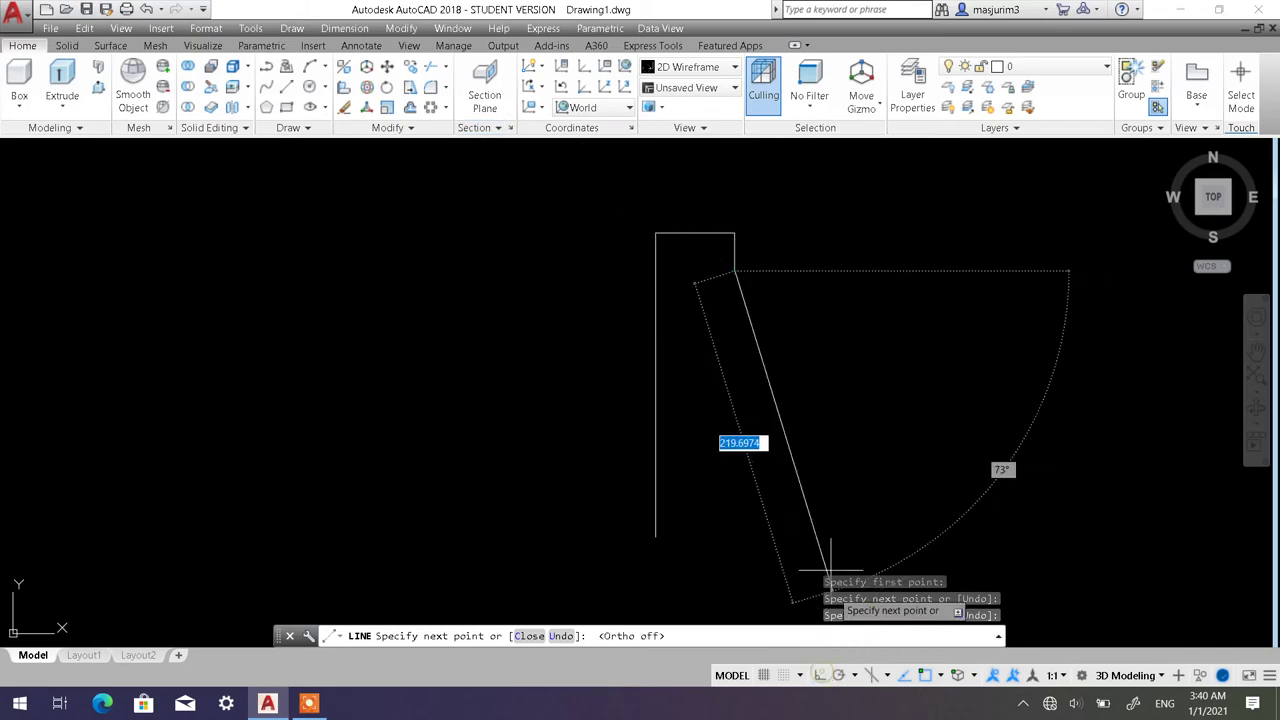
left_click(726, 283)
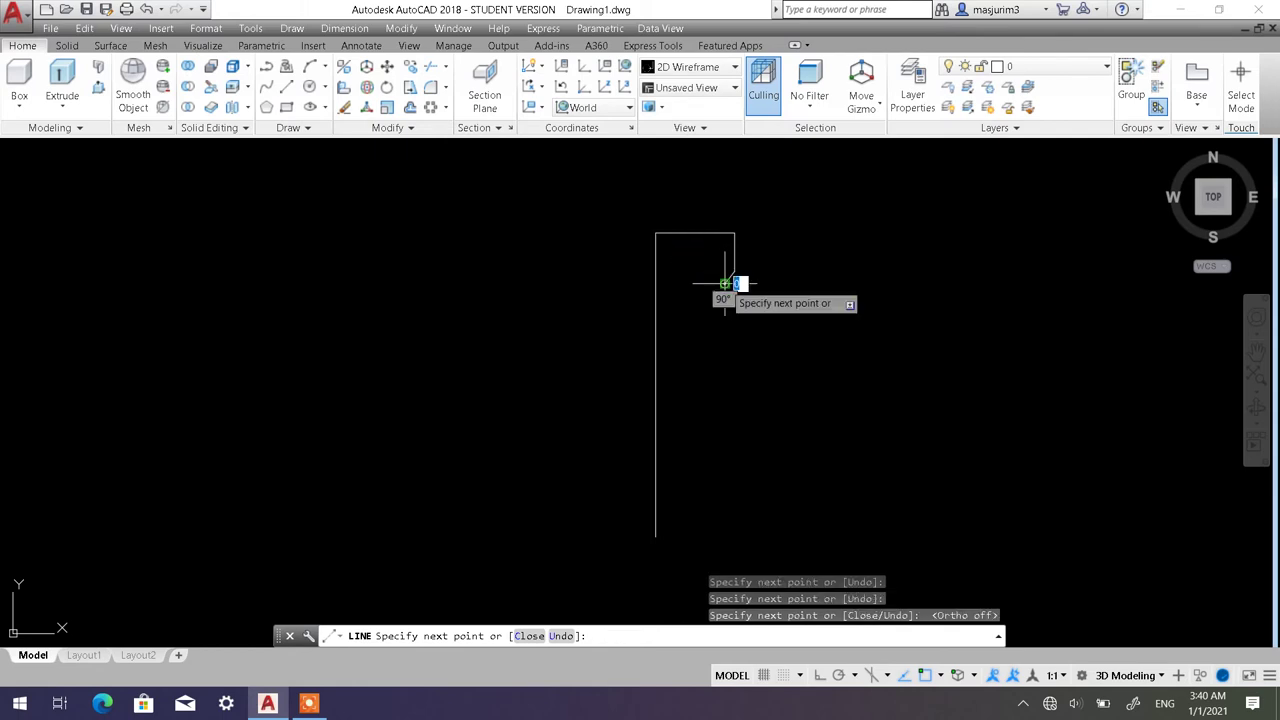
Complete the profile with a vertical step, long slanted side, bottom-right edge and flat bottom.
left_click(726, 298)
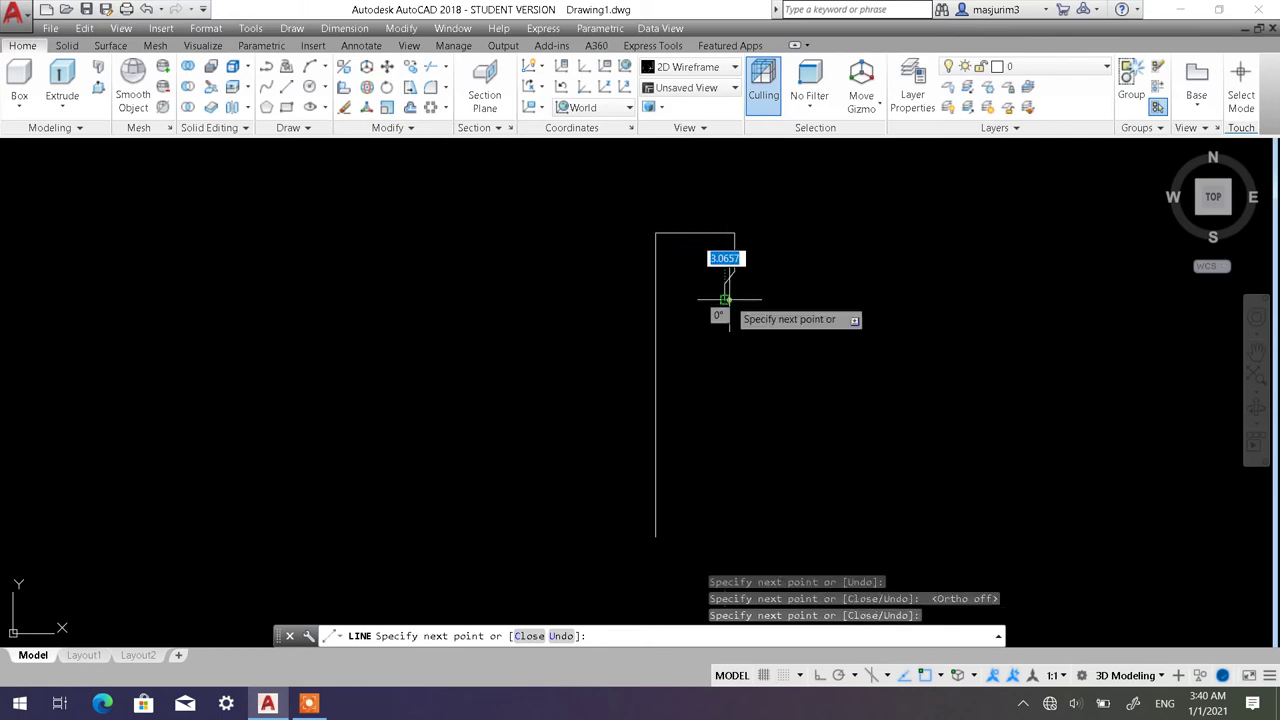
left_click(773, 508)
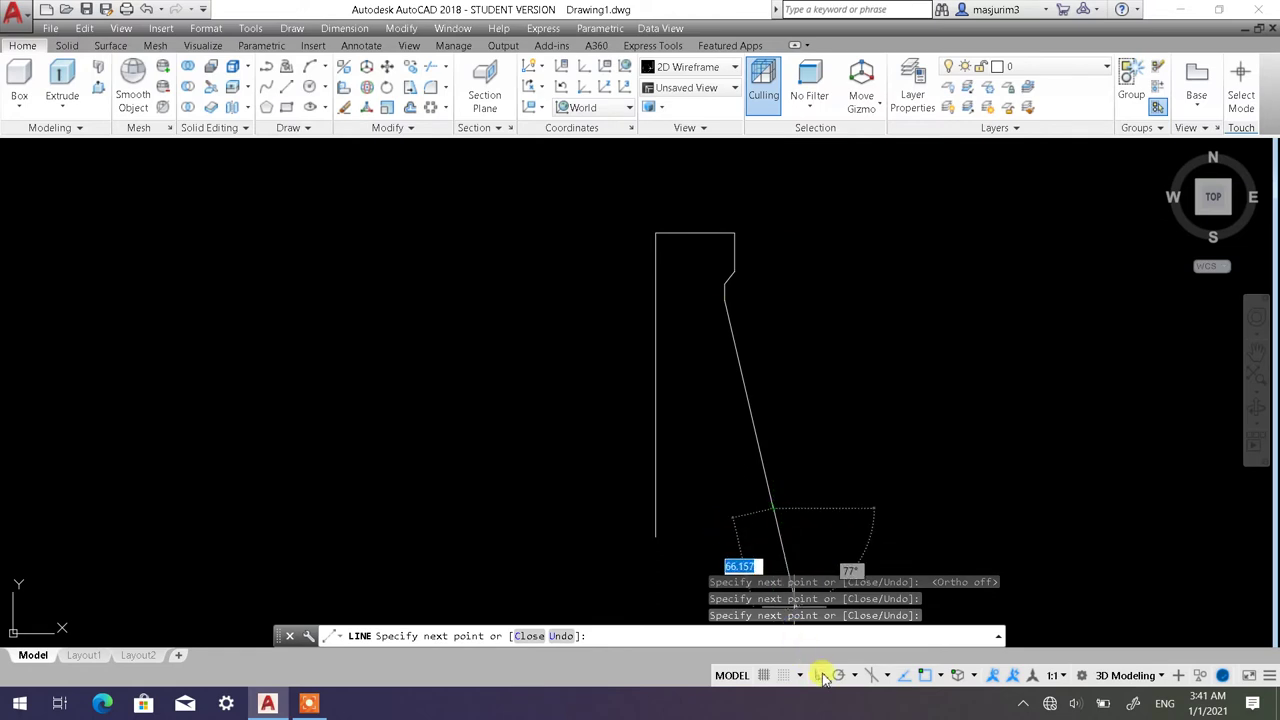
left_click(820, 676)
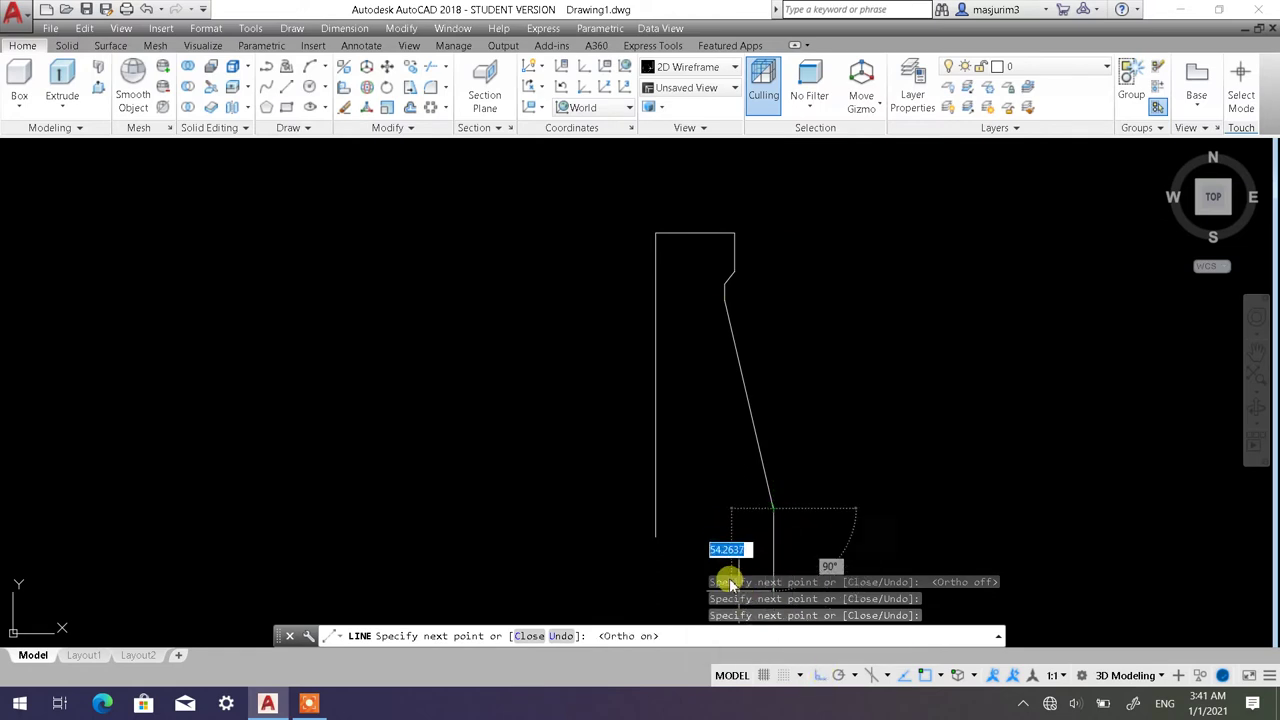
left_click(772, 537)
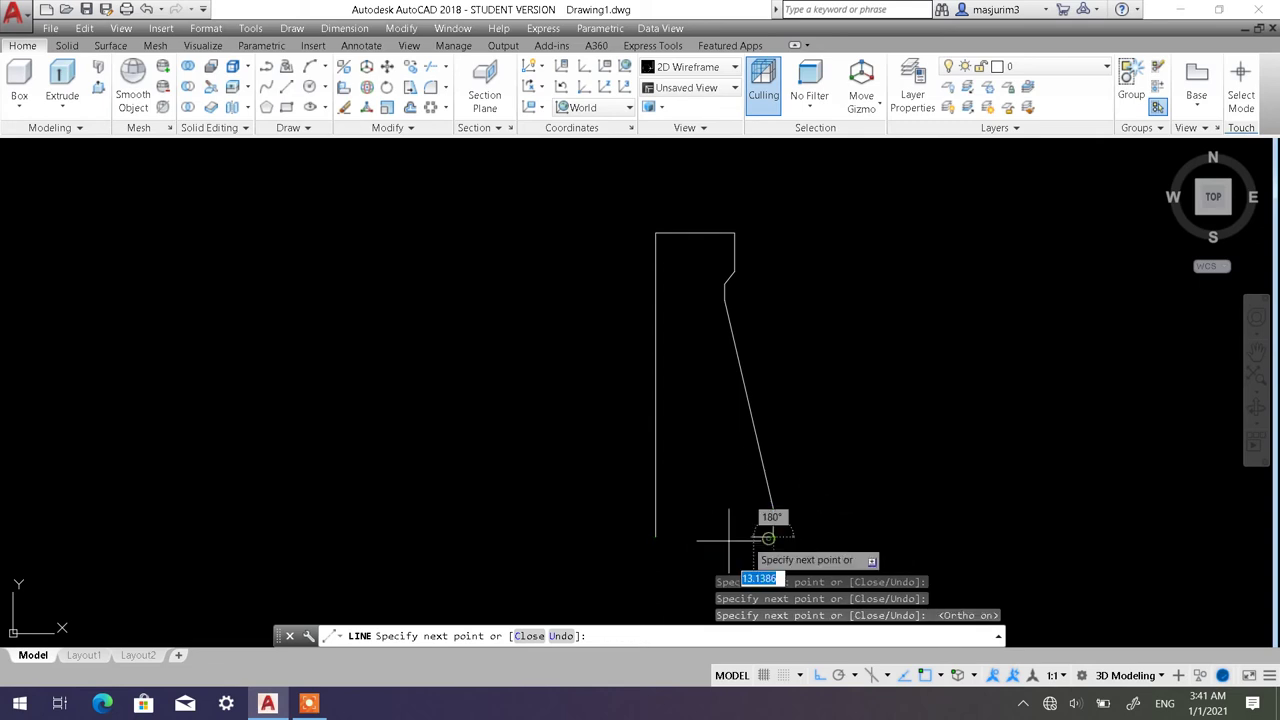
left_click(656, 537)
key("Escape")
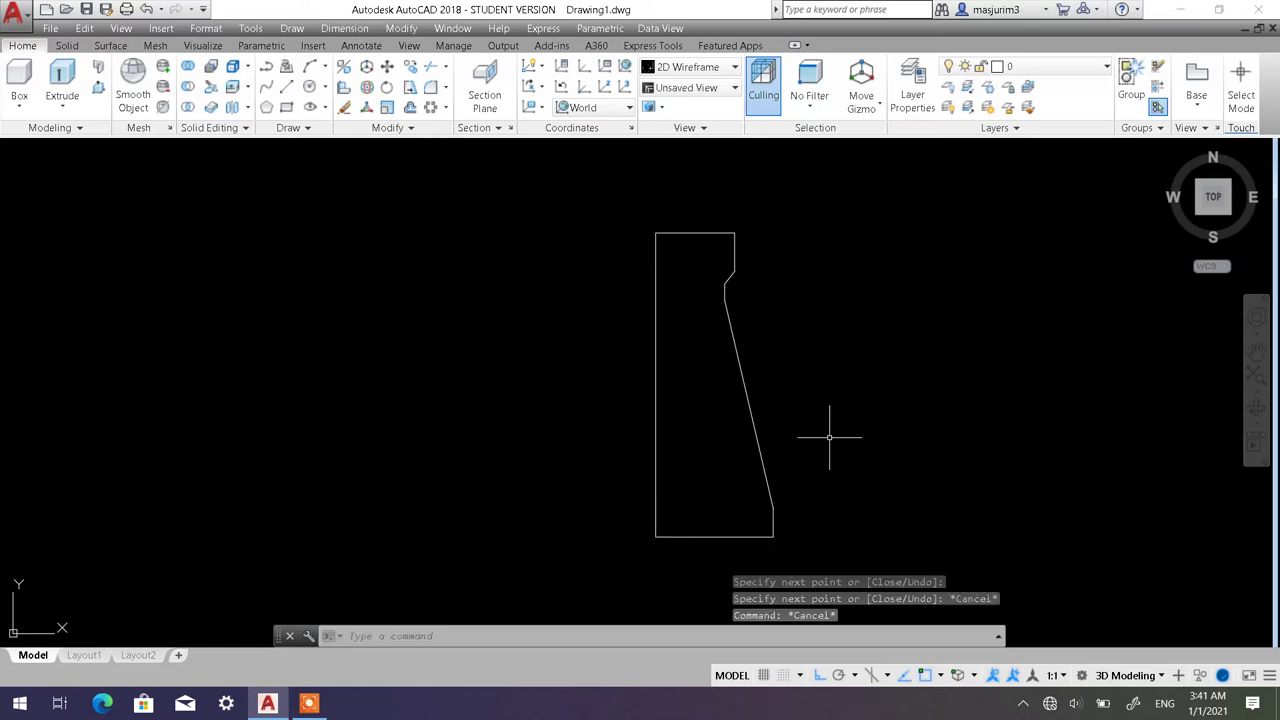
left_click(398, 129)
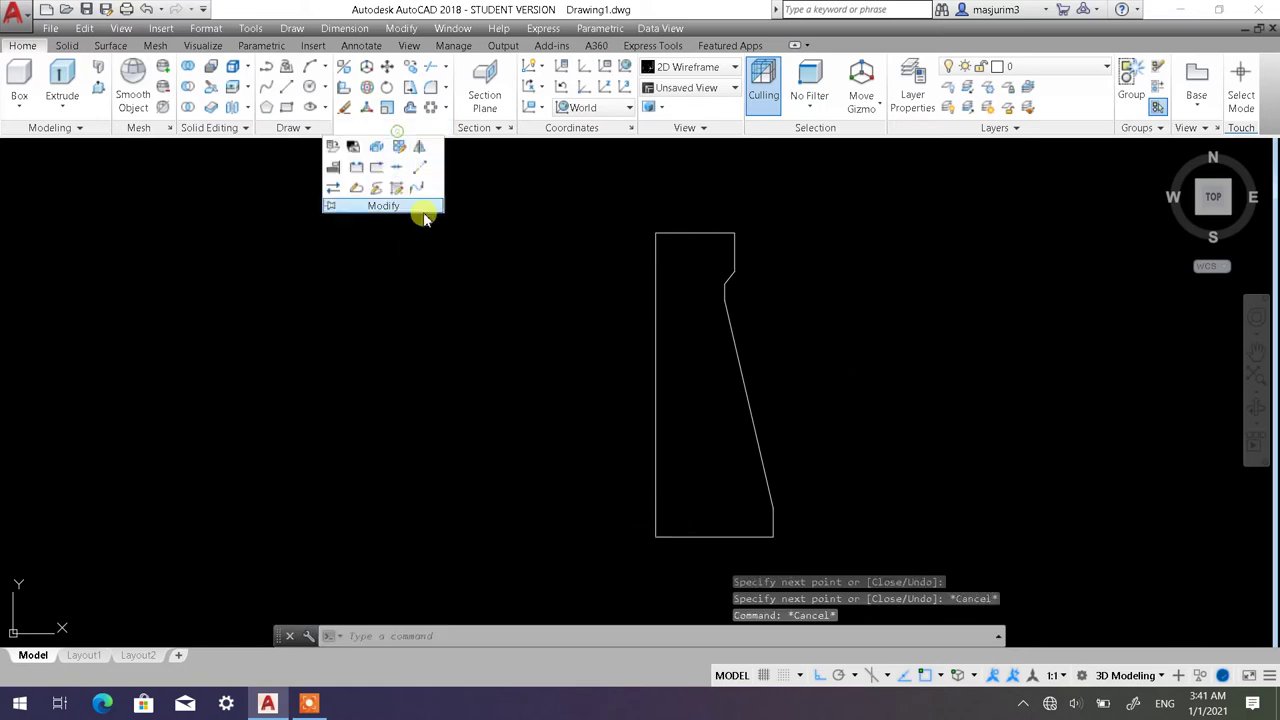
Join the eight profile lines into one polyline and return to the home isometric view.
left_click(838, 548)
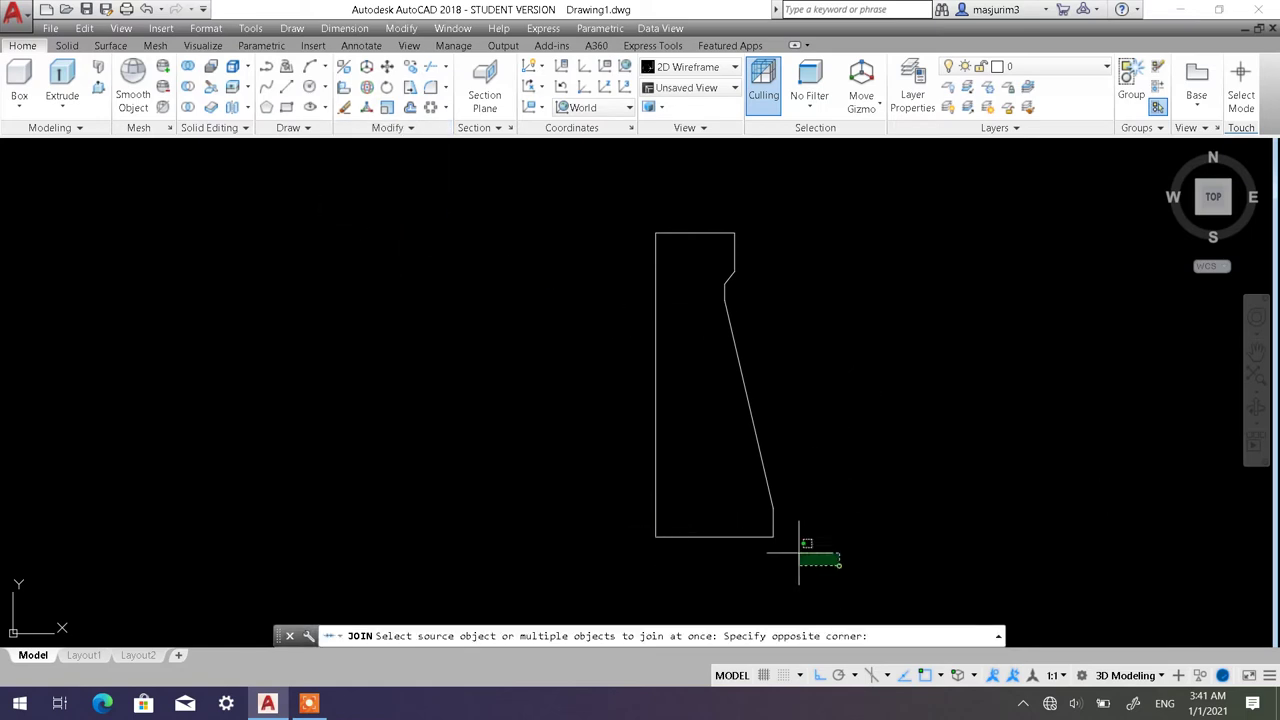
left_click(605, 200)
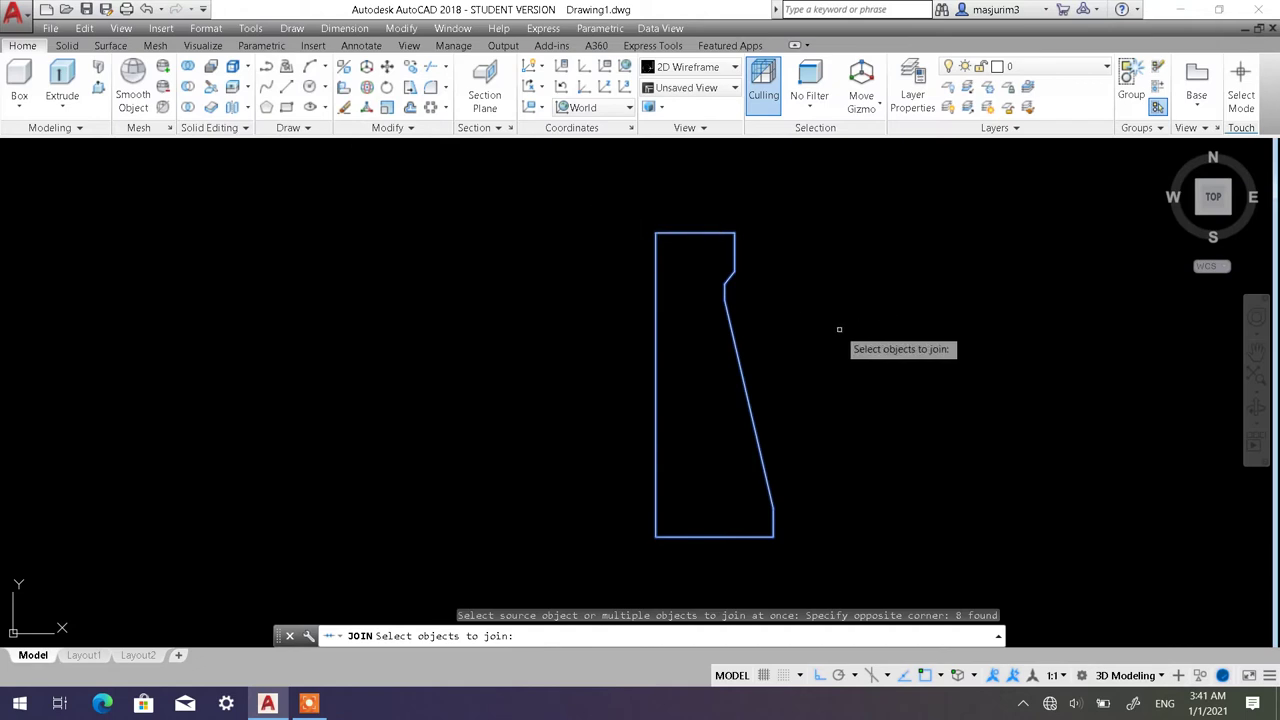
key("Return")
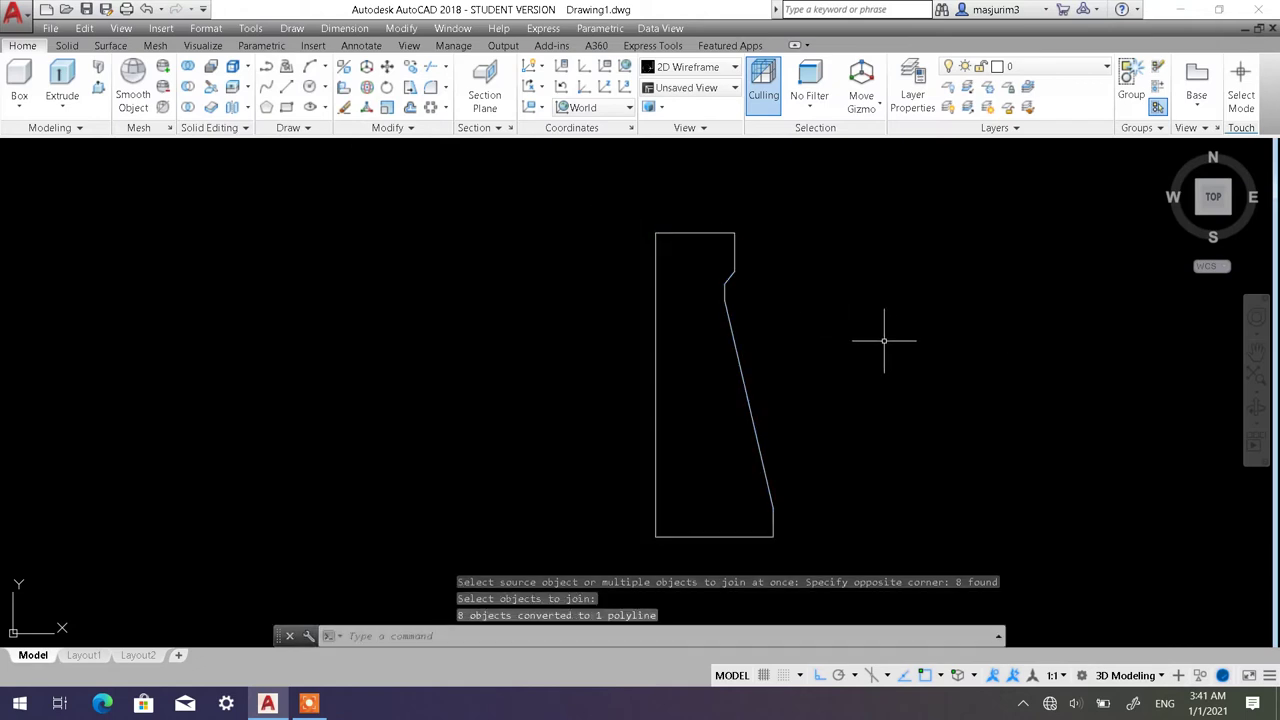
left_click(1169, 151)
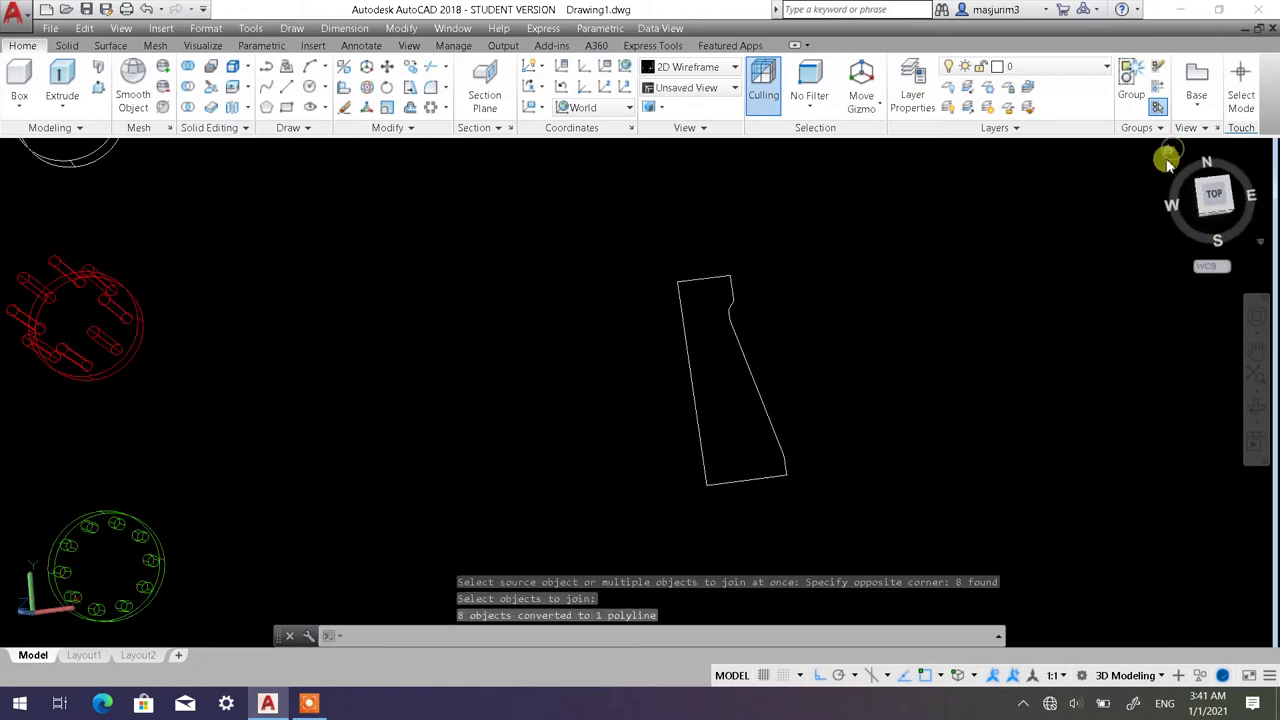
scroll(787, 345, "up", 2)
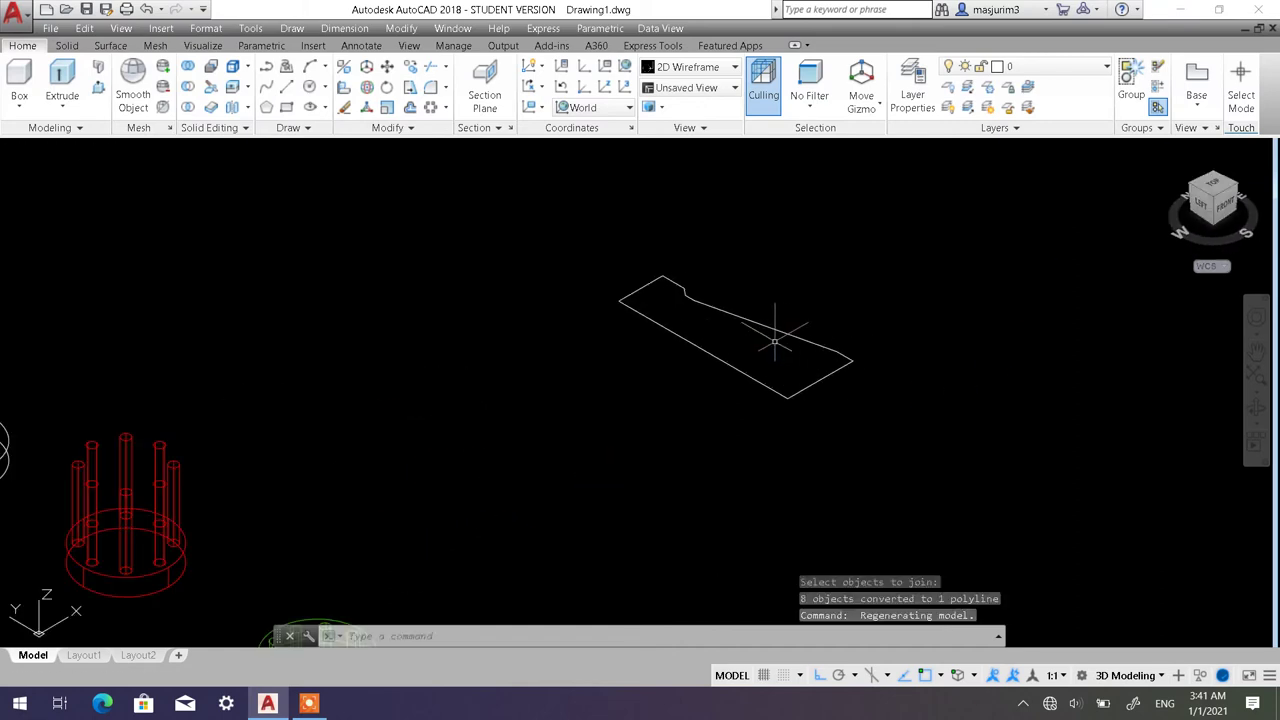
Revolve the profile polyline 360° about the picked axis into a funnel solid.
left_click(62, 104)
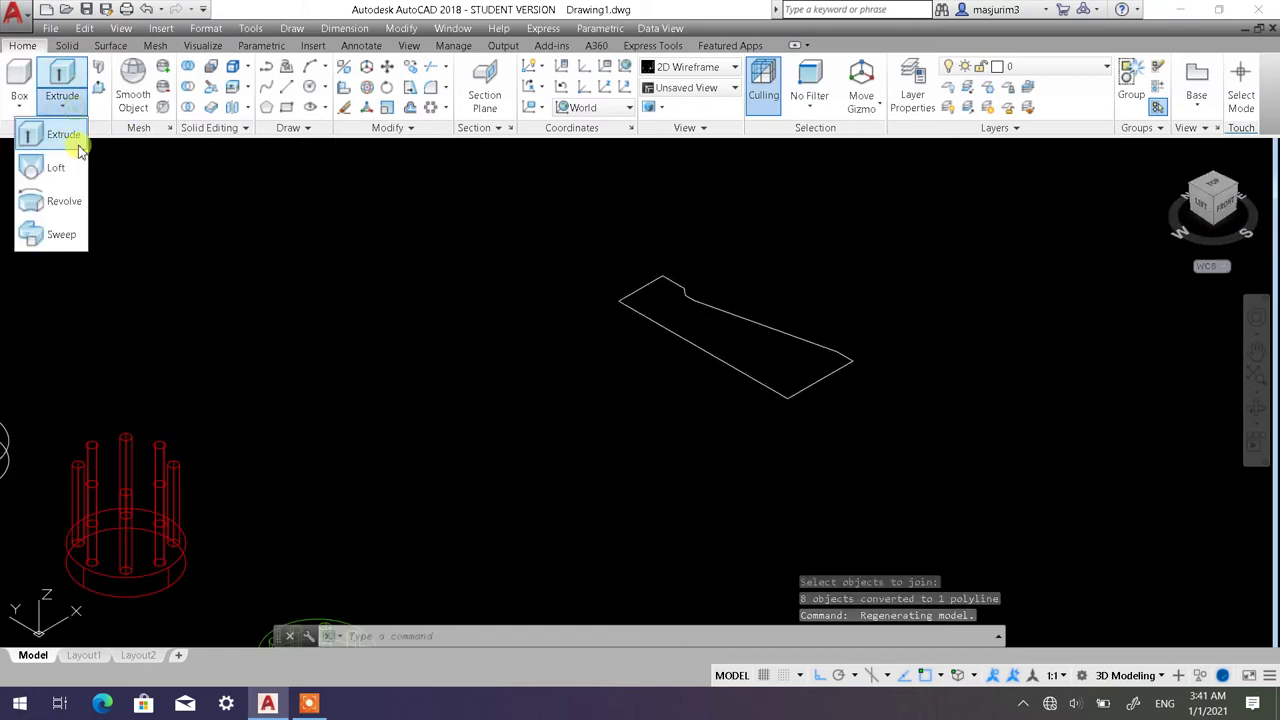
left_click(66, 205)
left_click(912, 436)
left_click(790, 338)
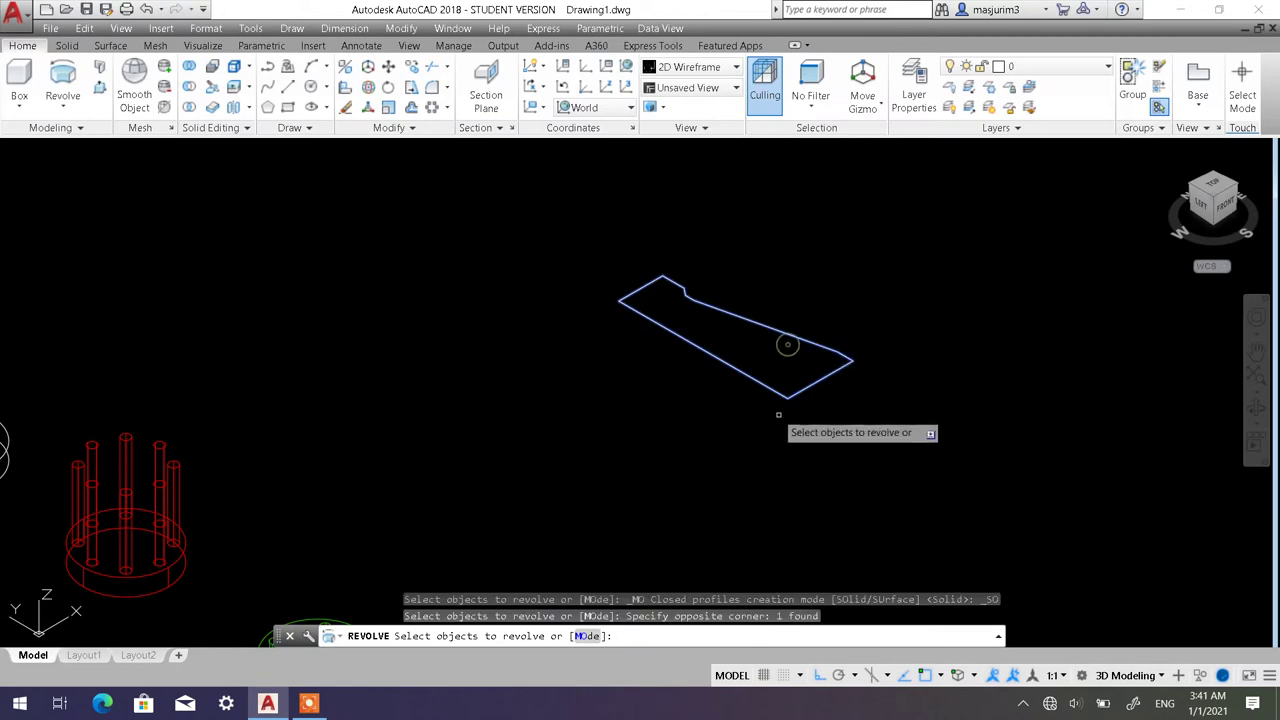
key("Return")
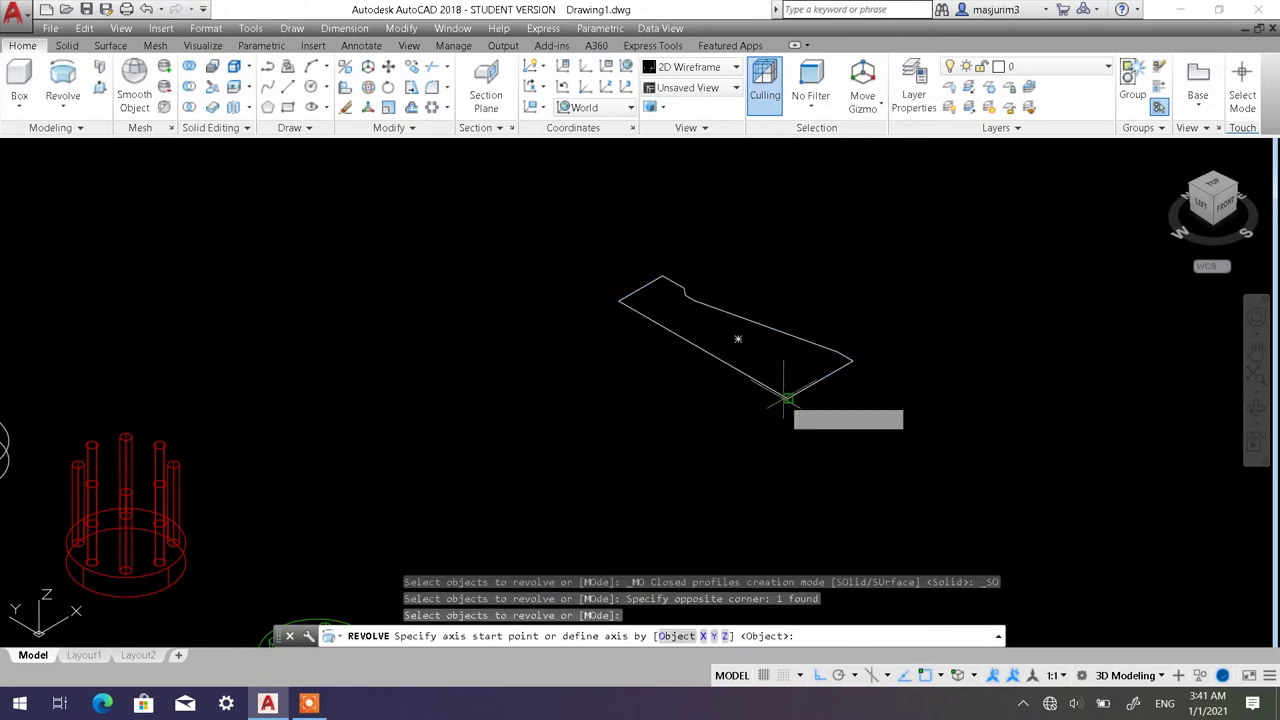
left_click(783, 396)
left_click(621, 298)
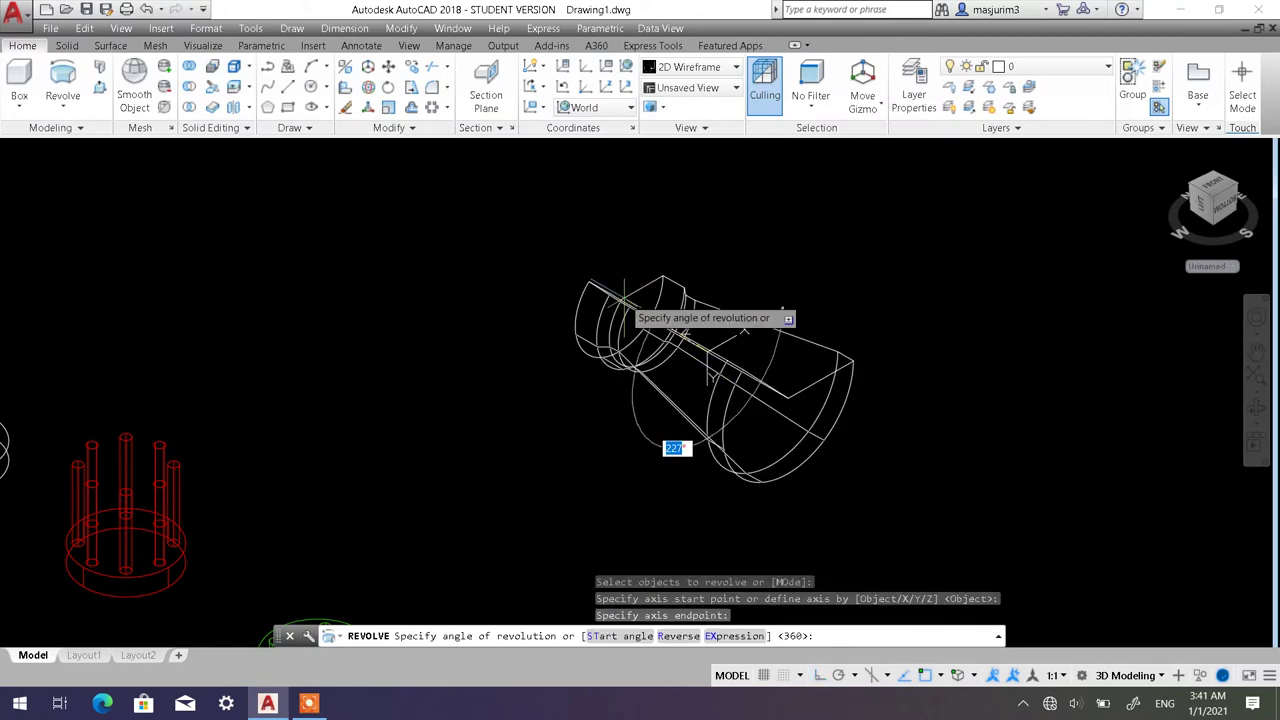
type("360")
key("Return")
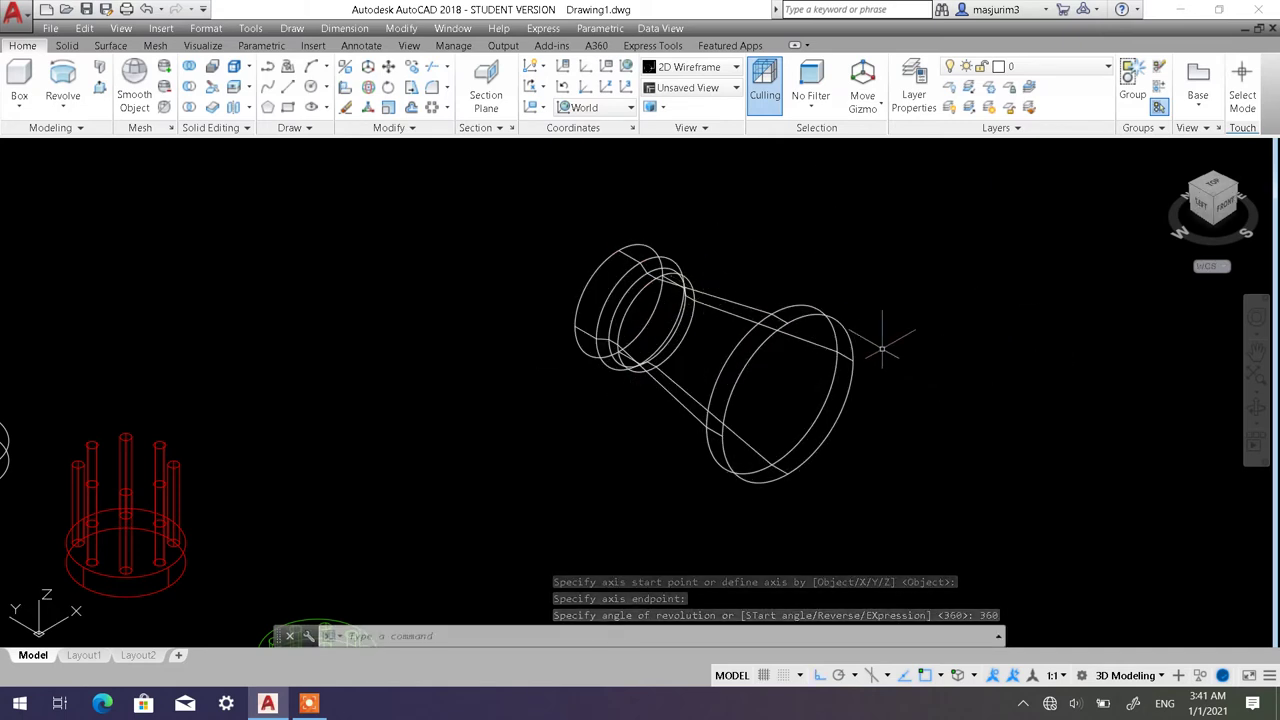
middle_click_drag(800, 418, 943, 474, "shift")
middle_click_drag(614, 471, 720, 294)
scroll(737, 349, "up", 3)
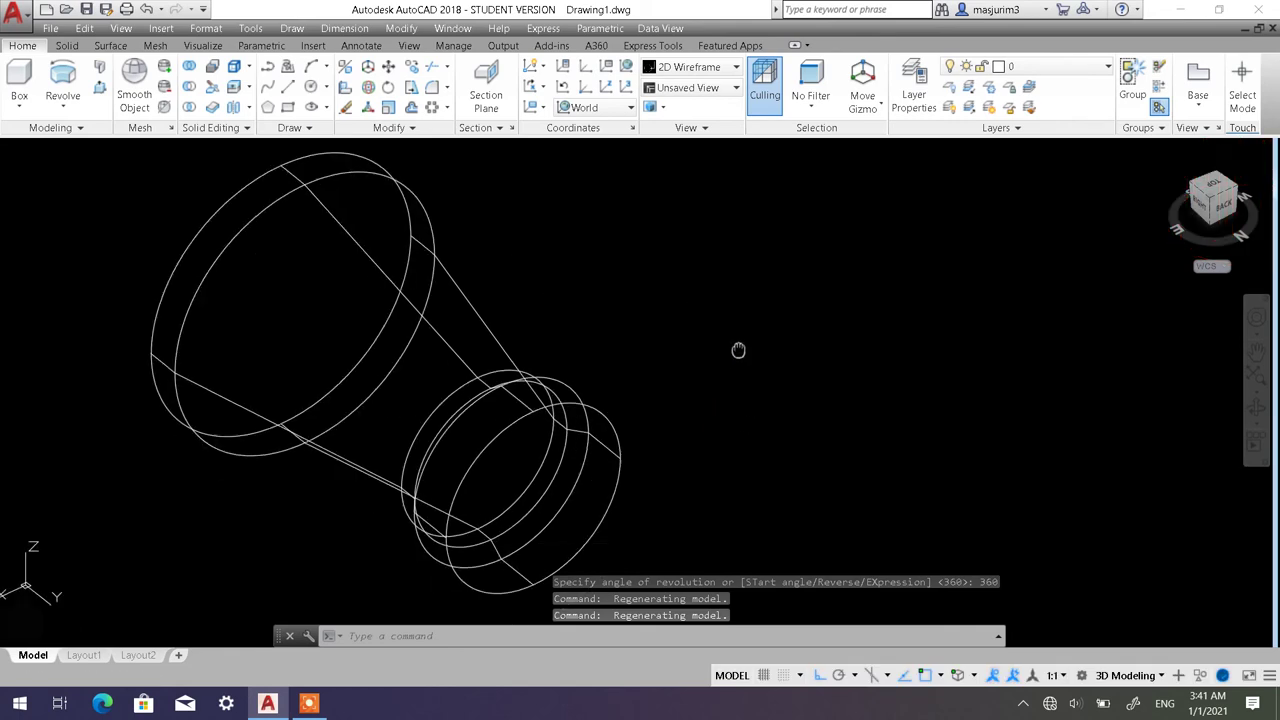
scroll(737, 349, "down", 3)
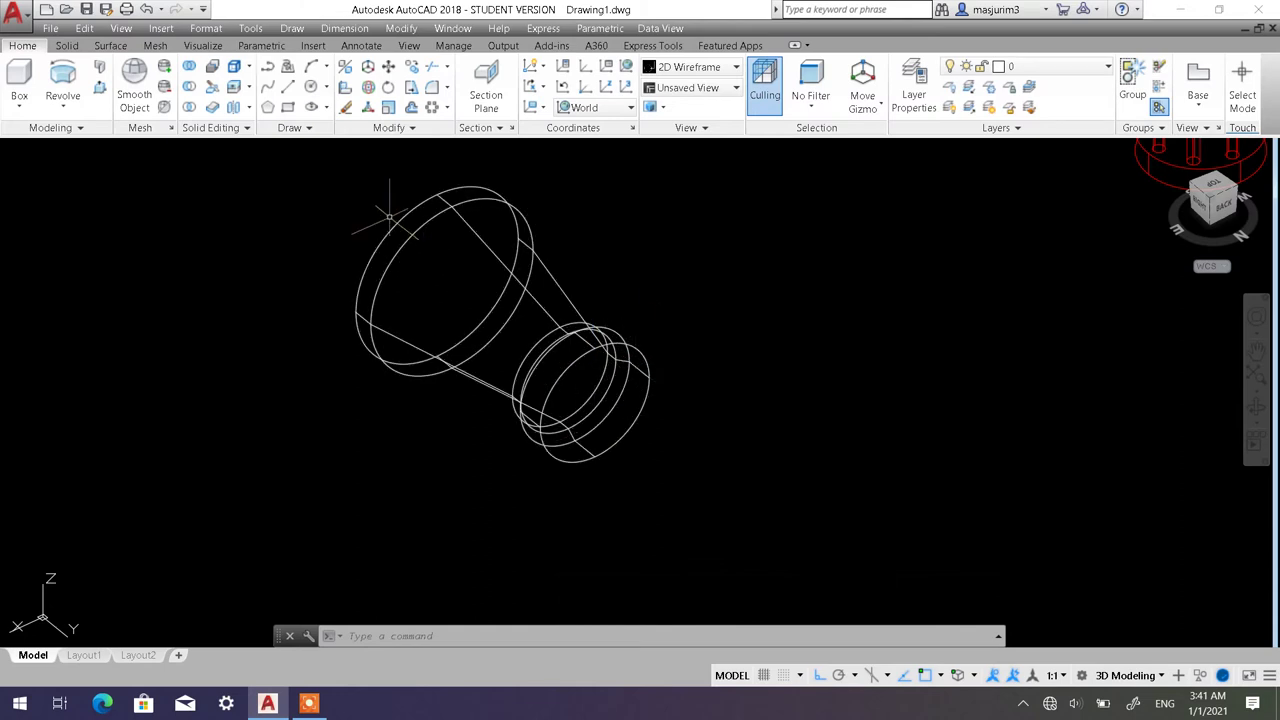
Put the revolved solid on Layer3.
left_click(765, 432)
left_click(492, 325)
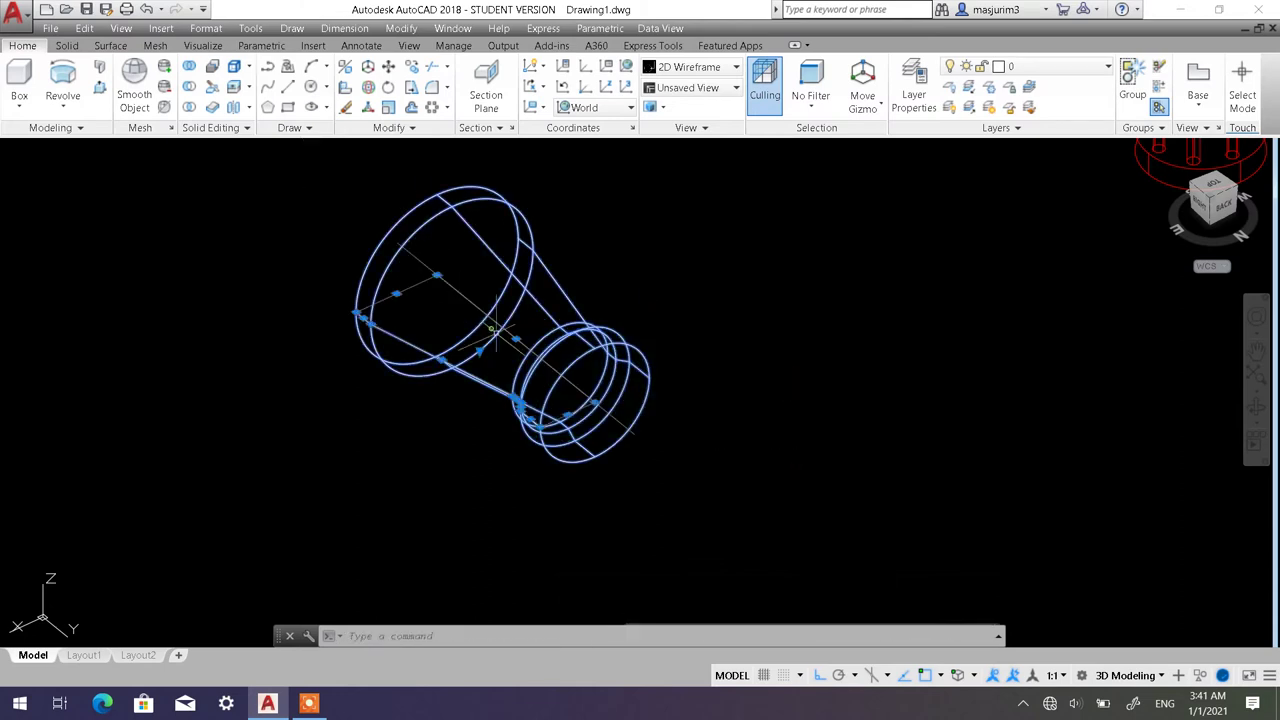
left_click(1065, 67)
left_click(1040, 145)
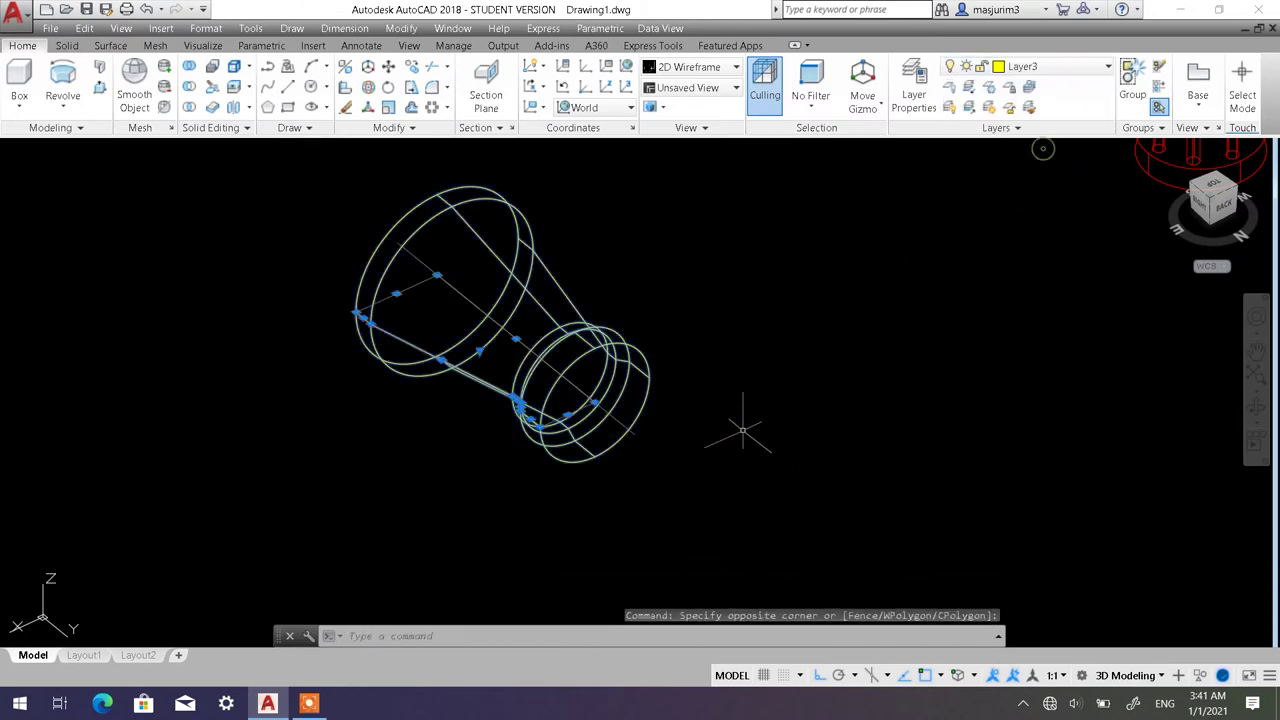
key("Escape")
key("Escape")
key("Escape")
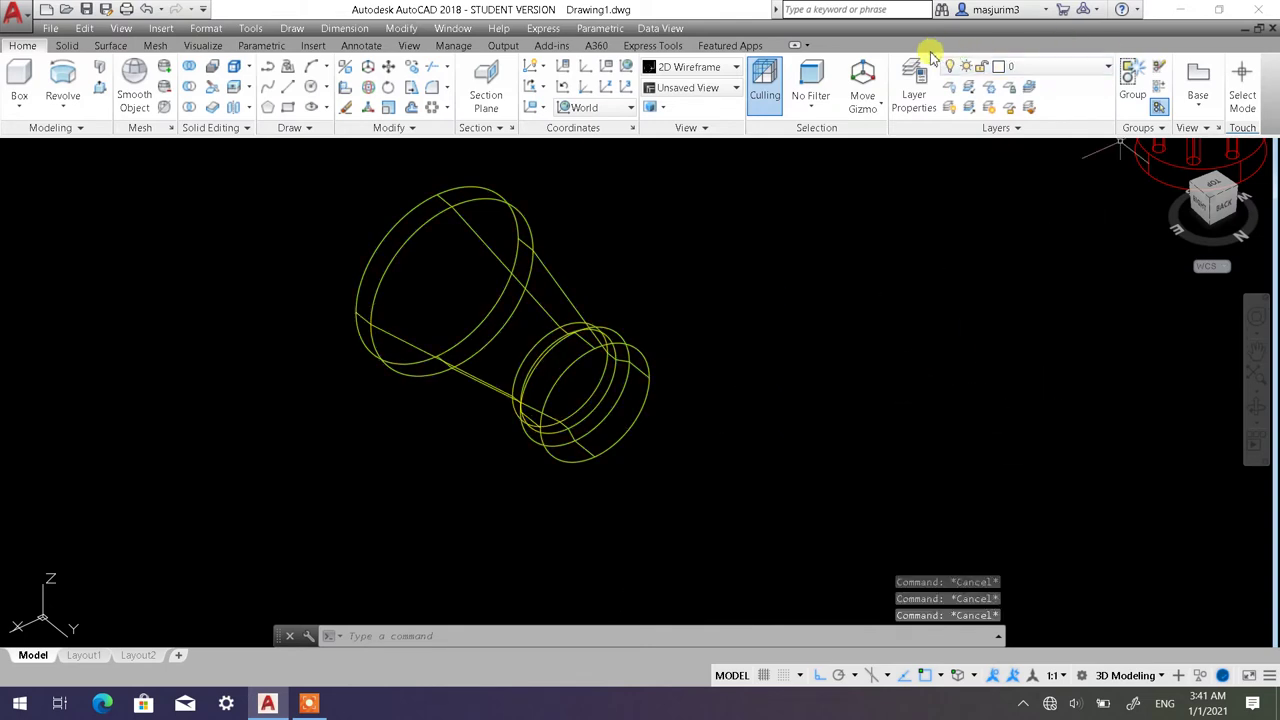
Create a new layer, Layer4, with colour 31.
left_click(914, 86)
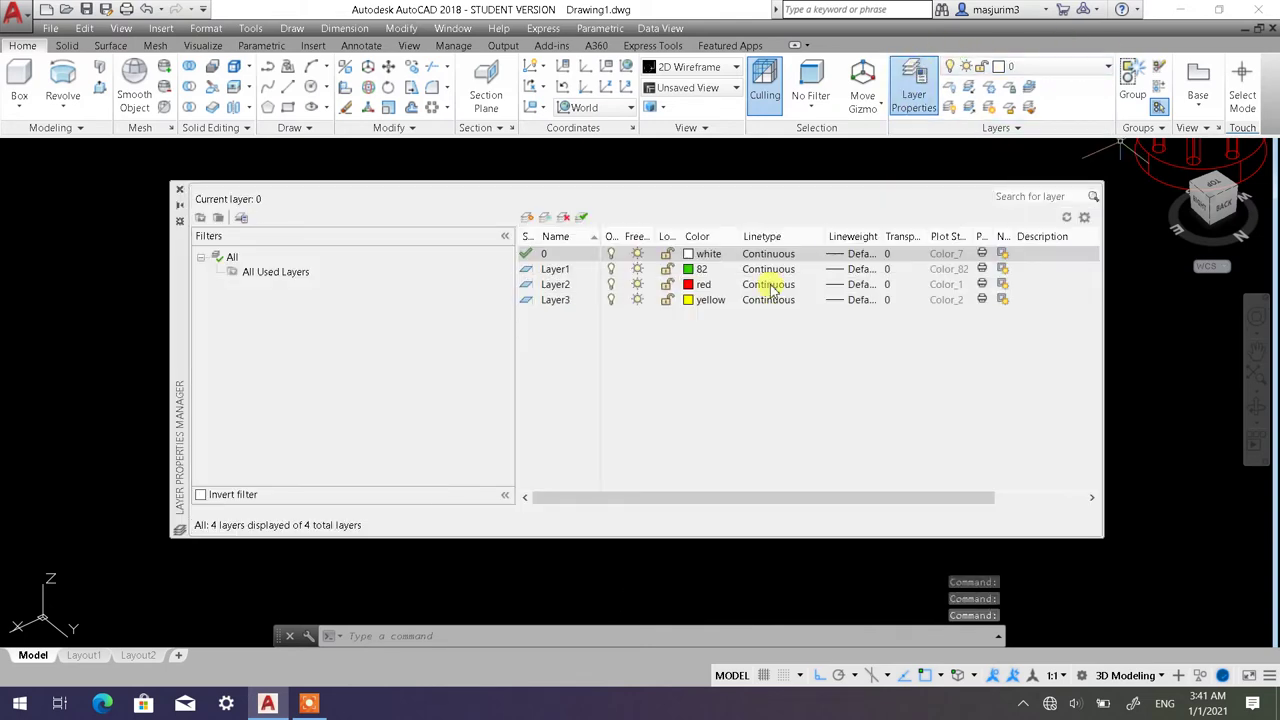
left_click(528, 218)
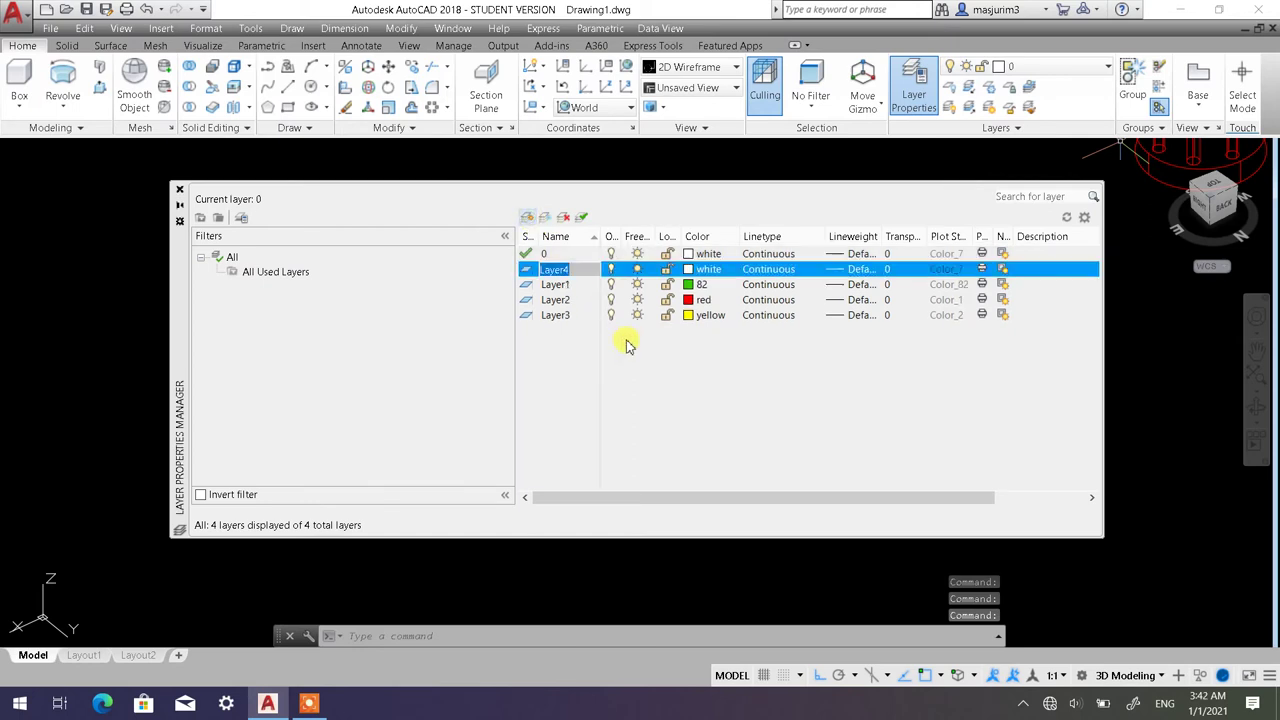
left_click(690, 271)
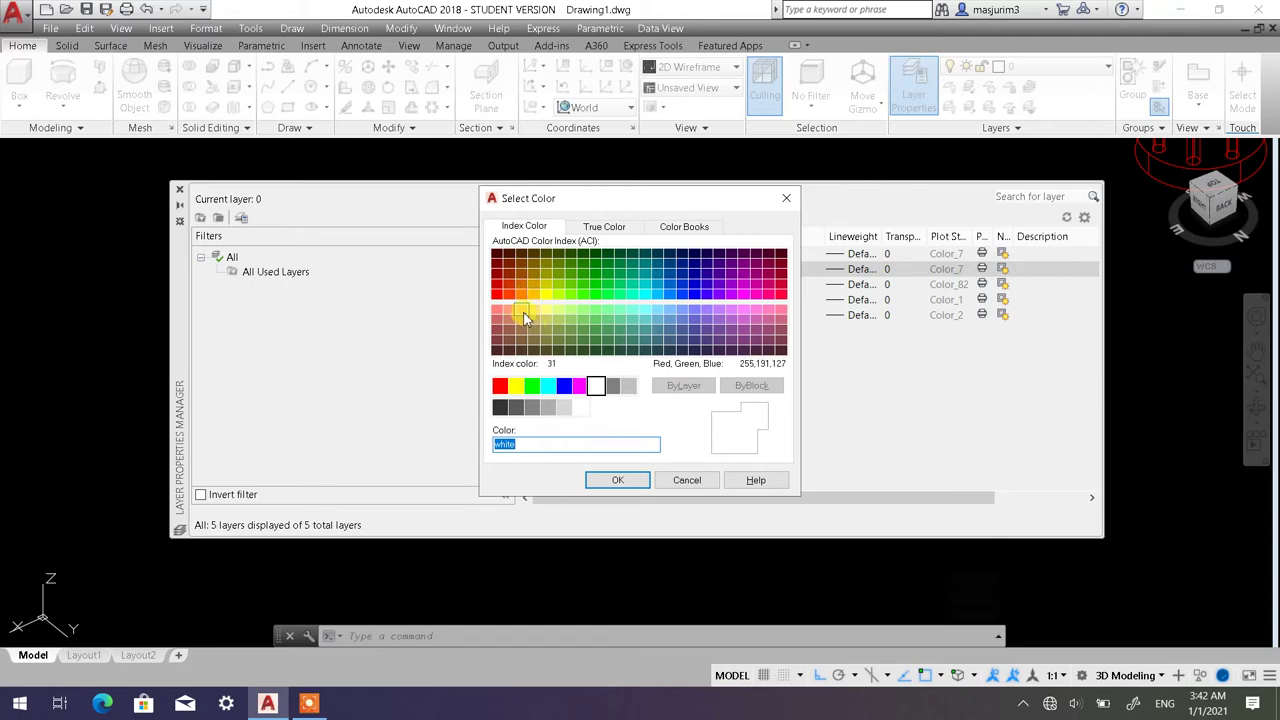
left_click(525, 318)
left_click(618, 480)
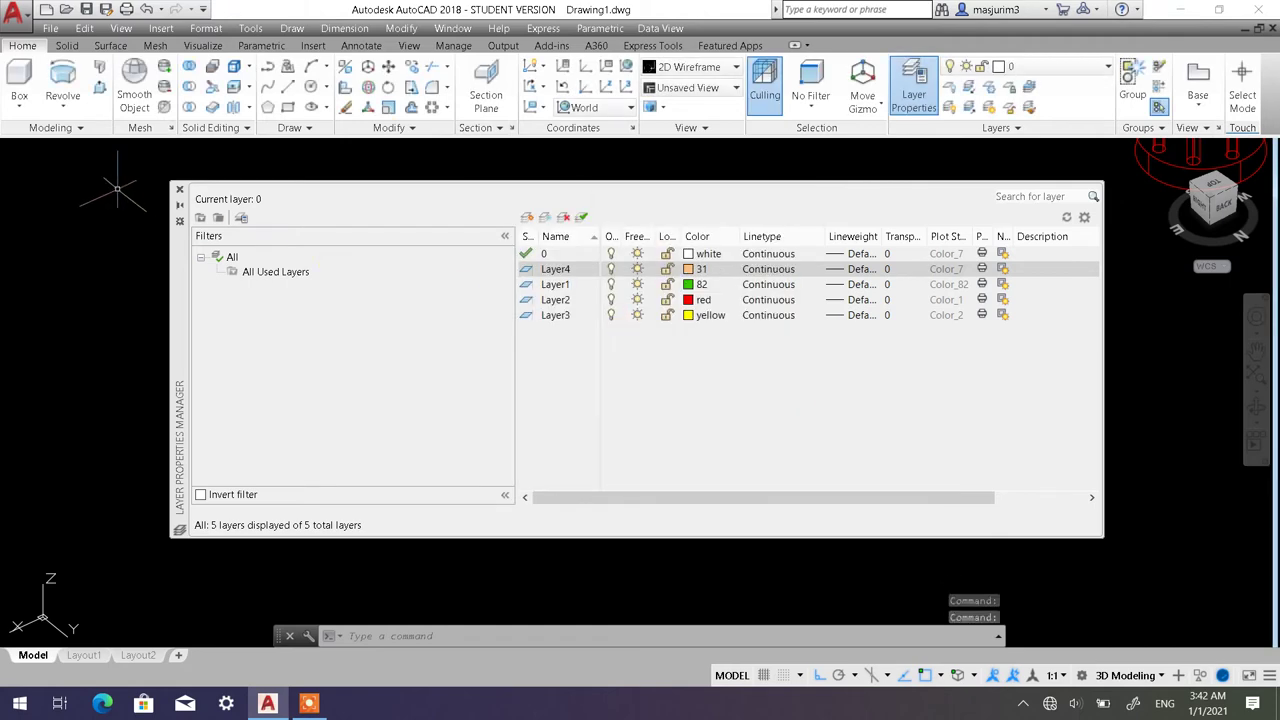
left_click(178, 192)
Move both parts of the tube solid onto Layer4.
left_click_drag(695, 487, 360, 190)
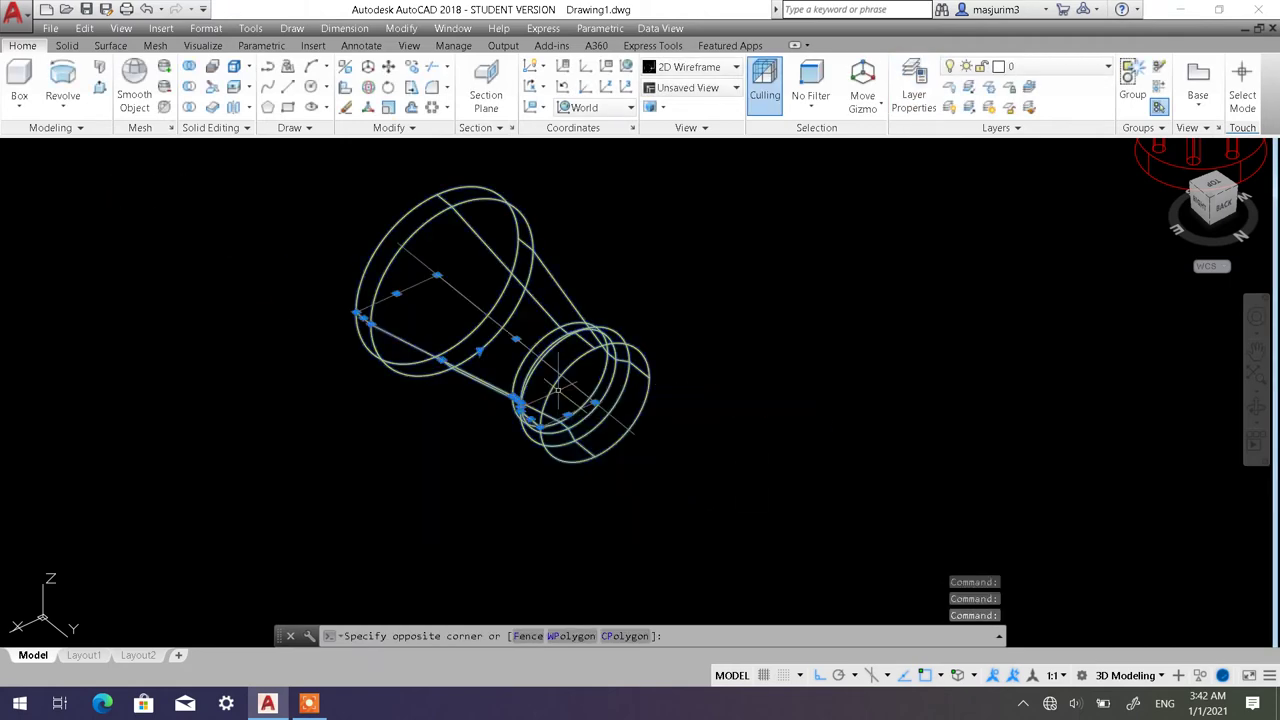
left_click(1035, 75)
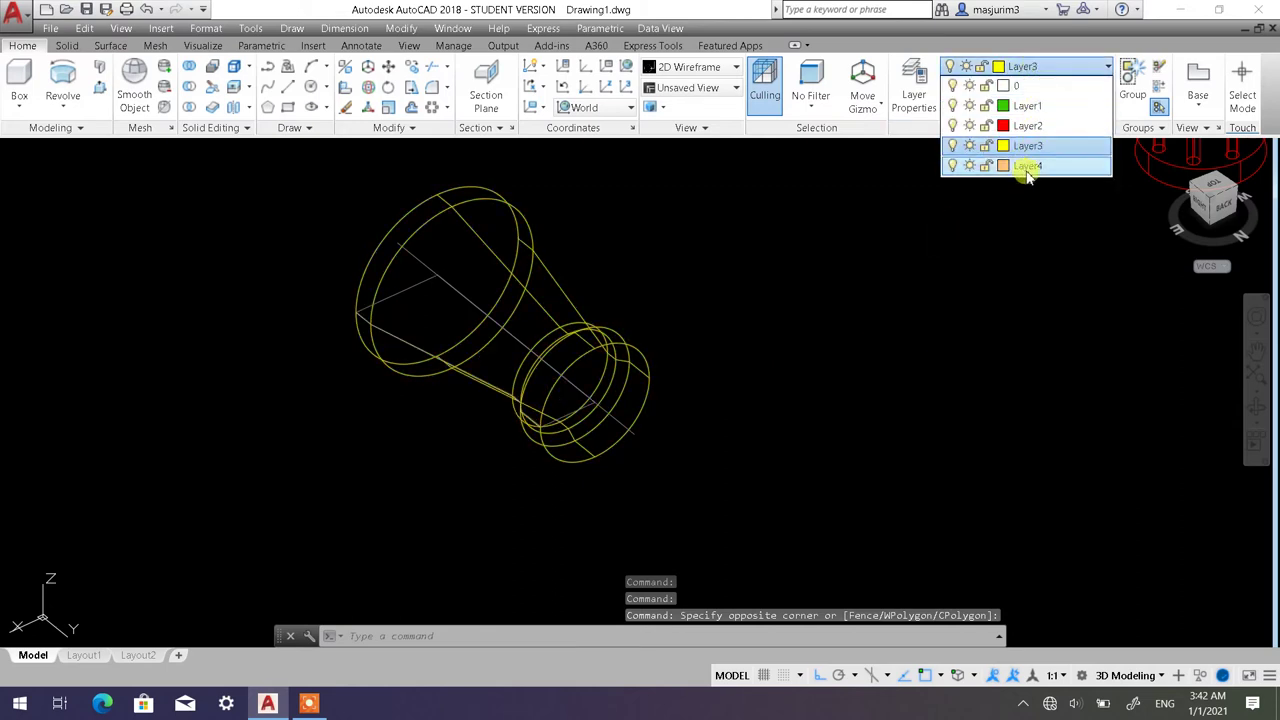
left_click(1024, 167)
key("Escape")
key("Escape")
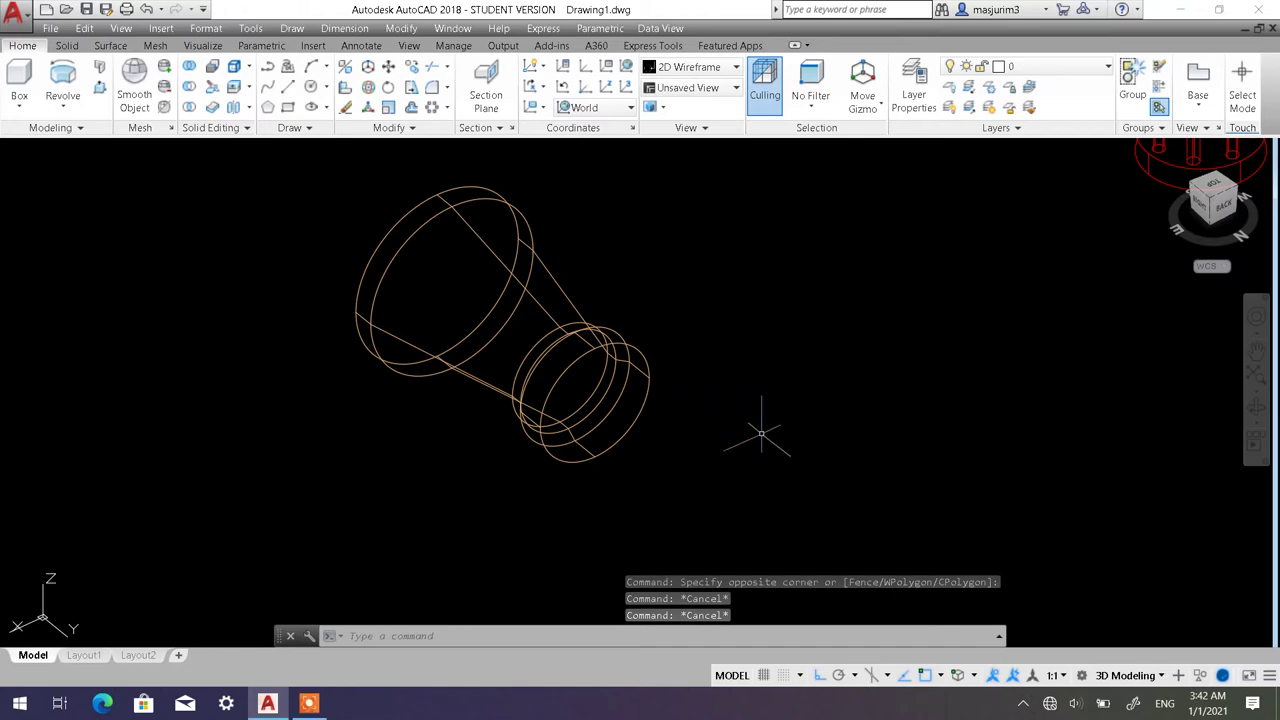
middle_click_drag(761, 433, 646, 376, "shift")
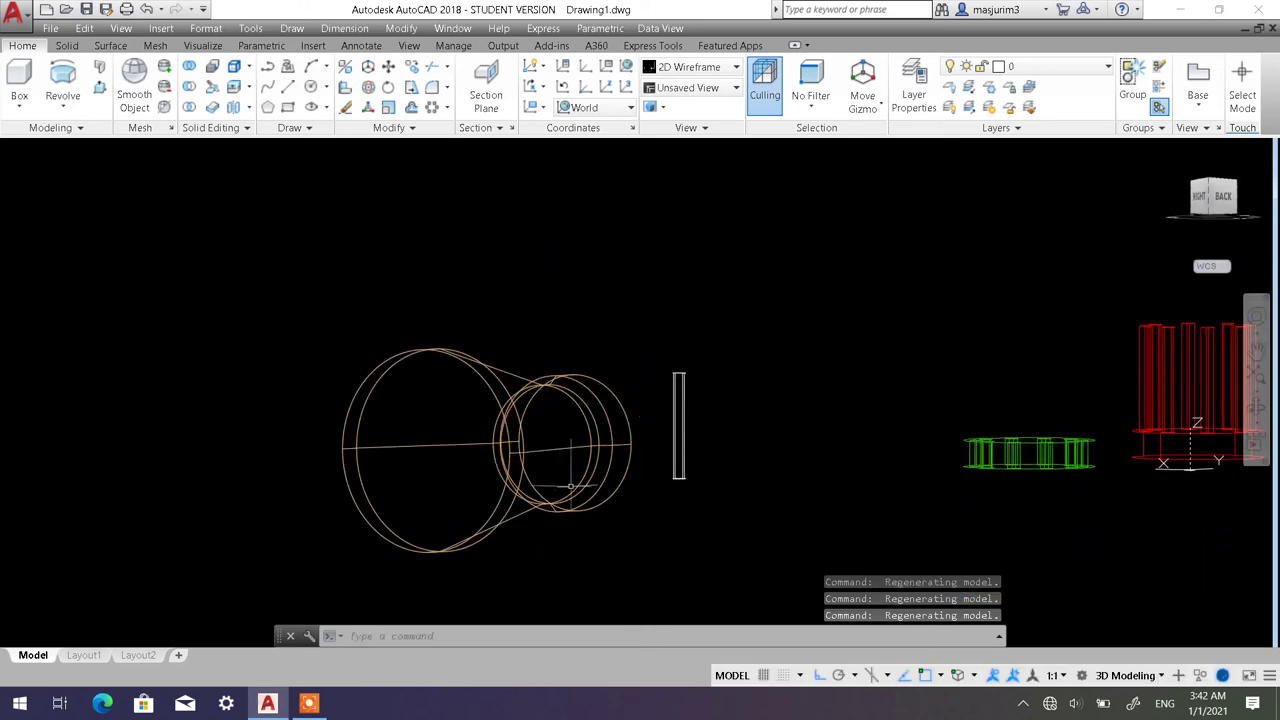
Restore the previous UCS, then align it to the Back preset.
mouse_move(791, 443)
middle_mouse_down("shift")
mouse_move(783, 500)
mouse_move(777, 309)
mouse_move(800, 374)
mouse_move(790, 410)
mouse_move(766, 351)
mouse_move(852, 425)
middle_mouse_up("shift")
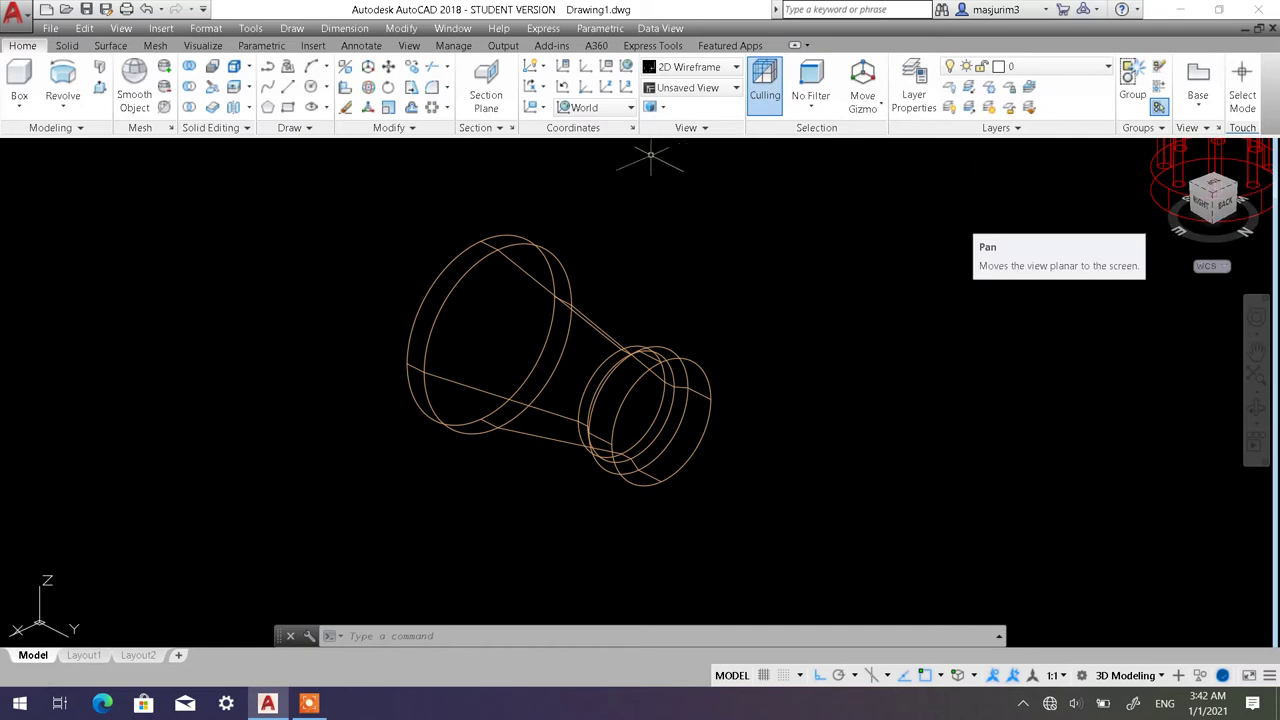
left_click(563, 88)
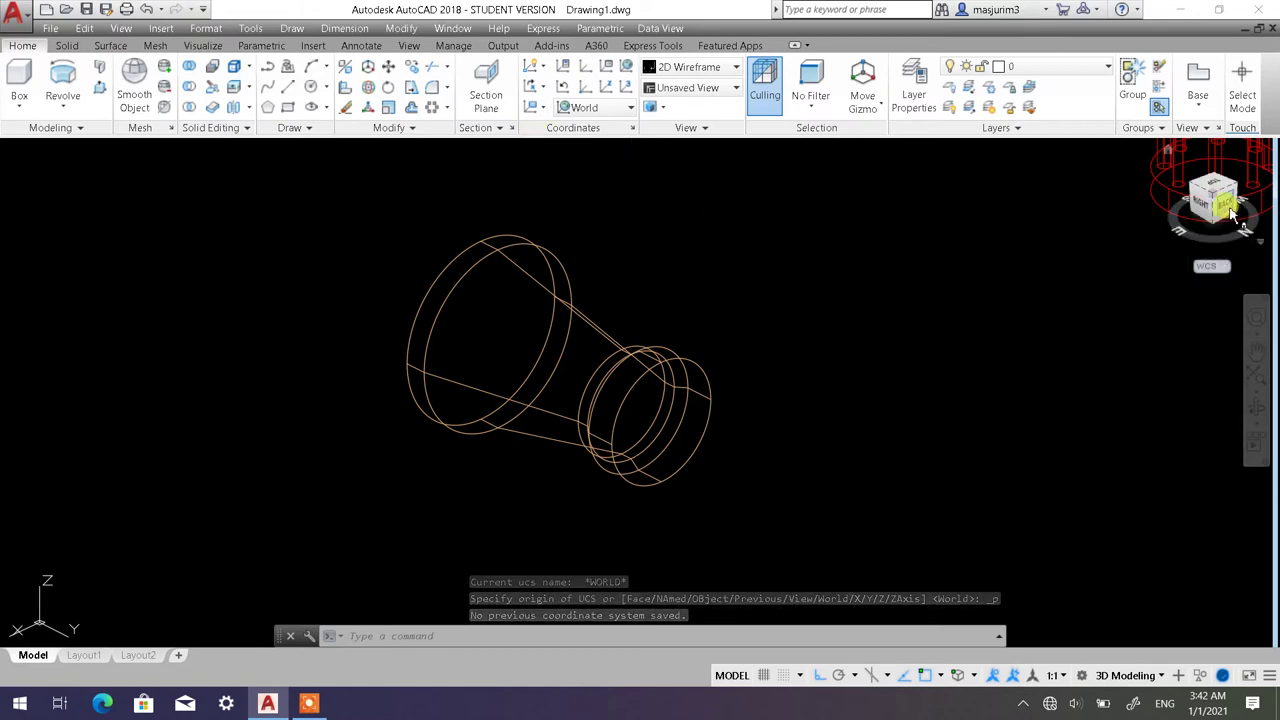
left_click(610, 108)
left_click(590, 243)
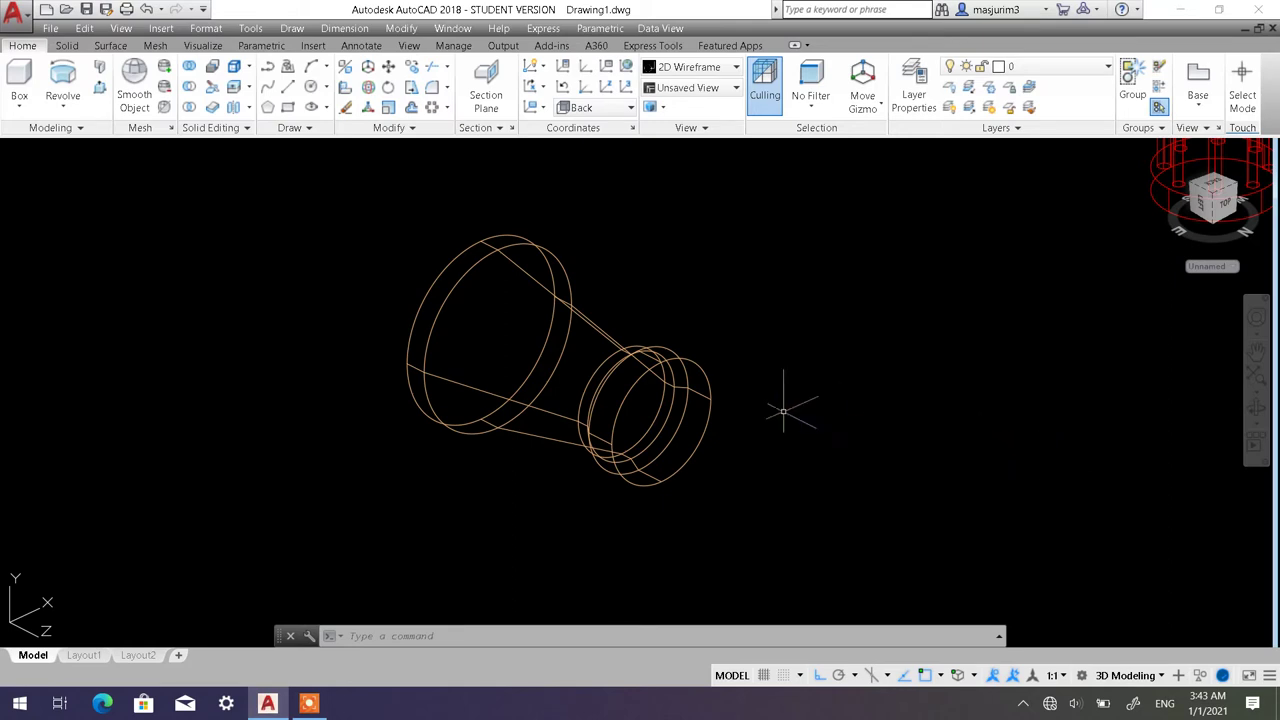
middle_click_drag(784, 410, 760, 382)
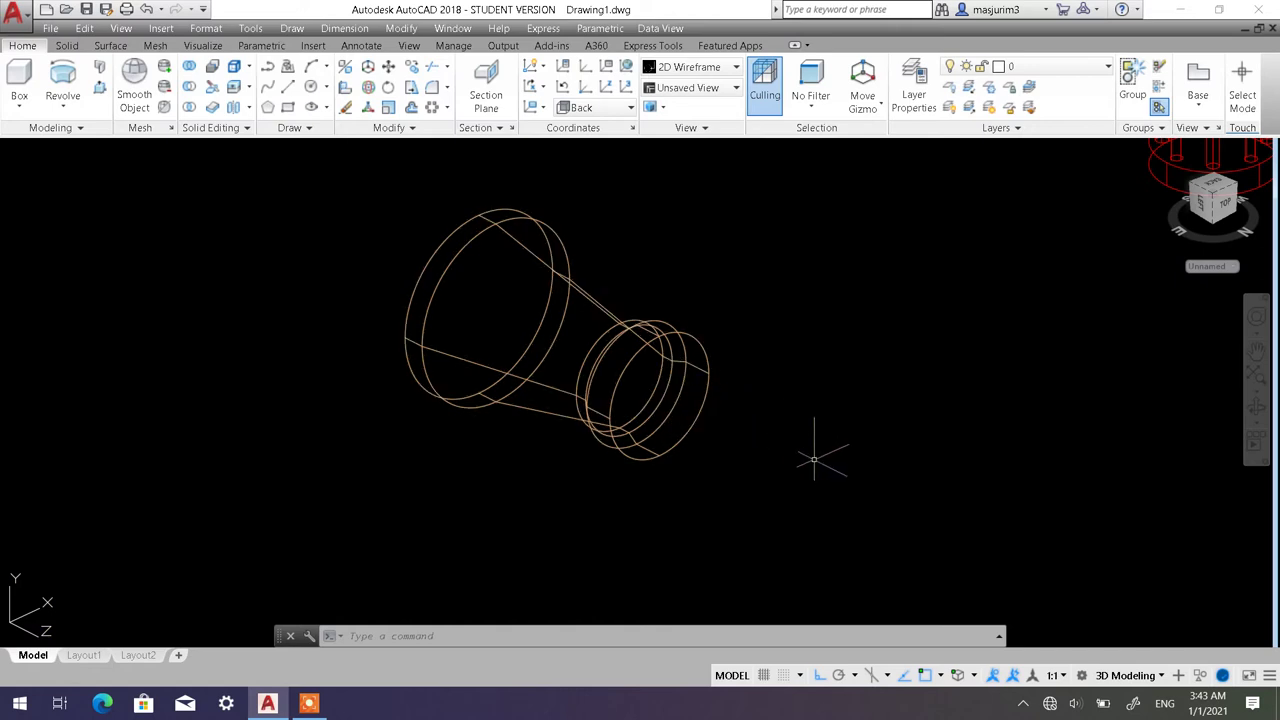
Place the UCS origin on the funnel's narrow end face and start a circle there.
left_click(585, 92)
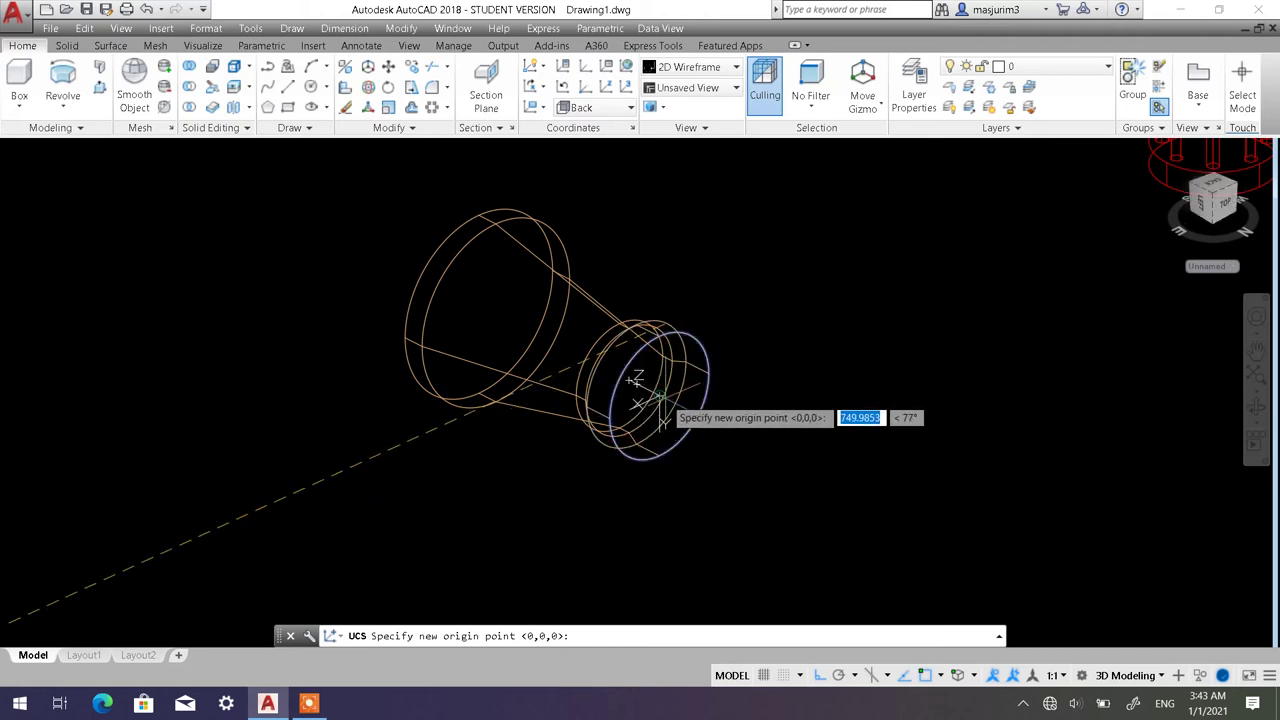
left_click(660, 398)
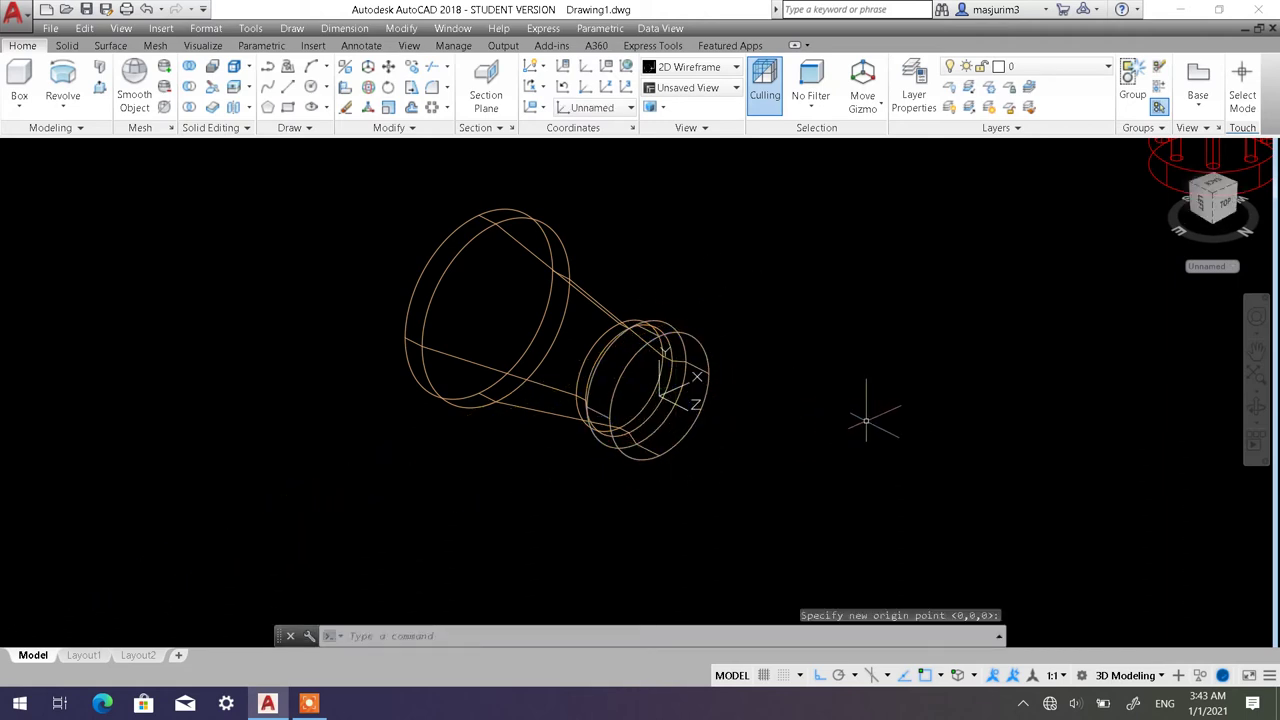
scroll(728, 372, "up", 3)
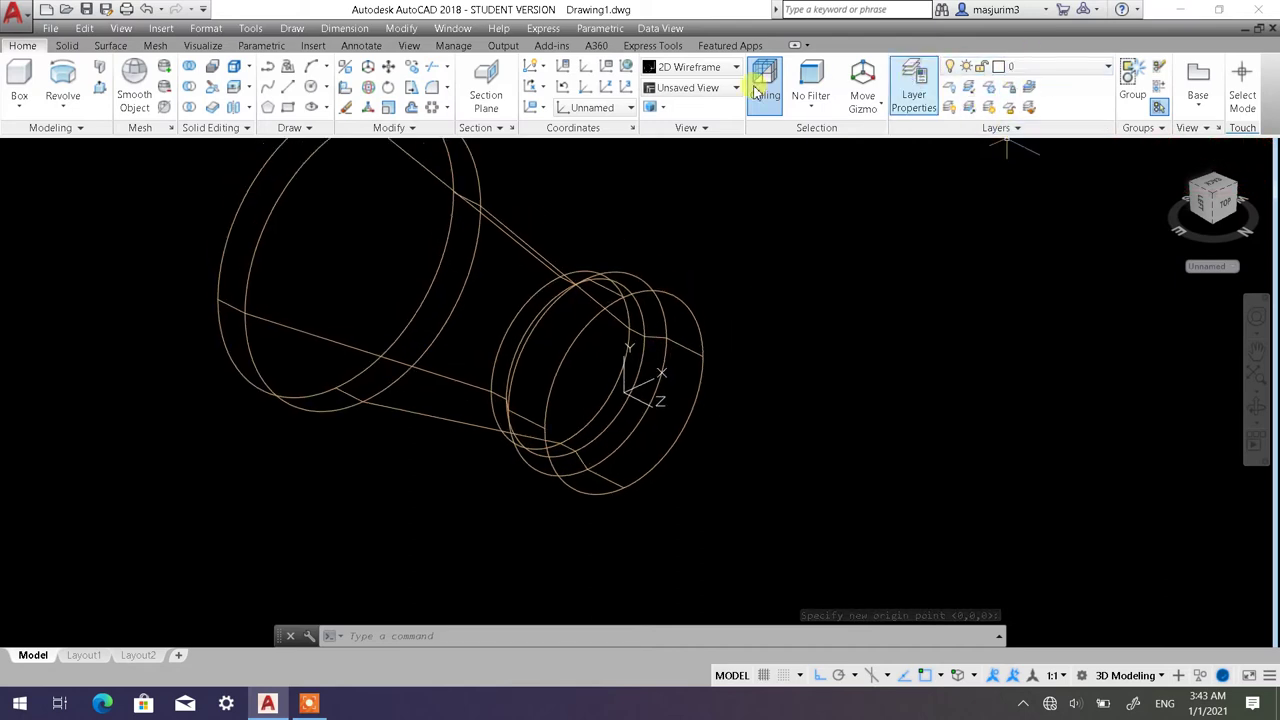
left_click(314, 88)
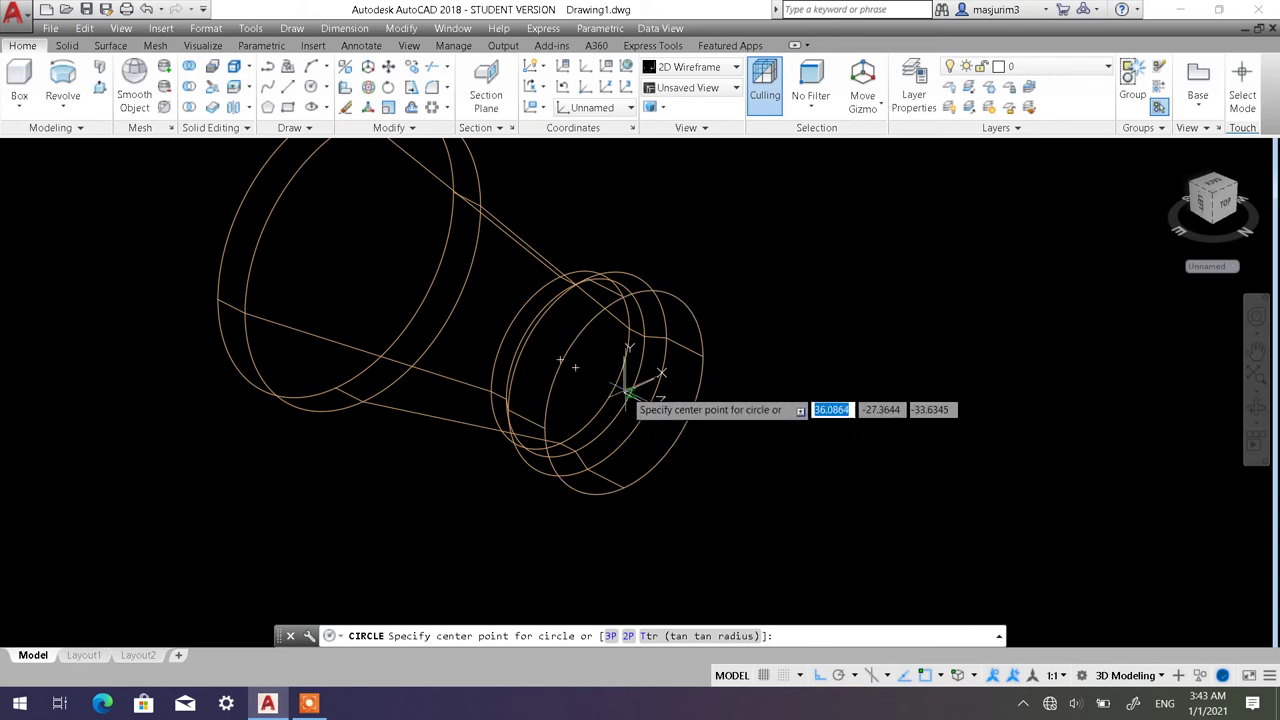
scroll(632, 402, "up", 3)
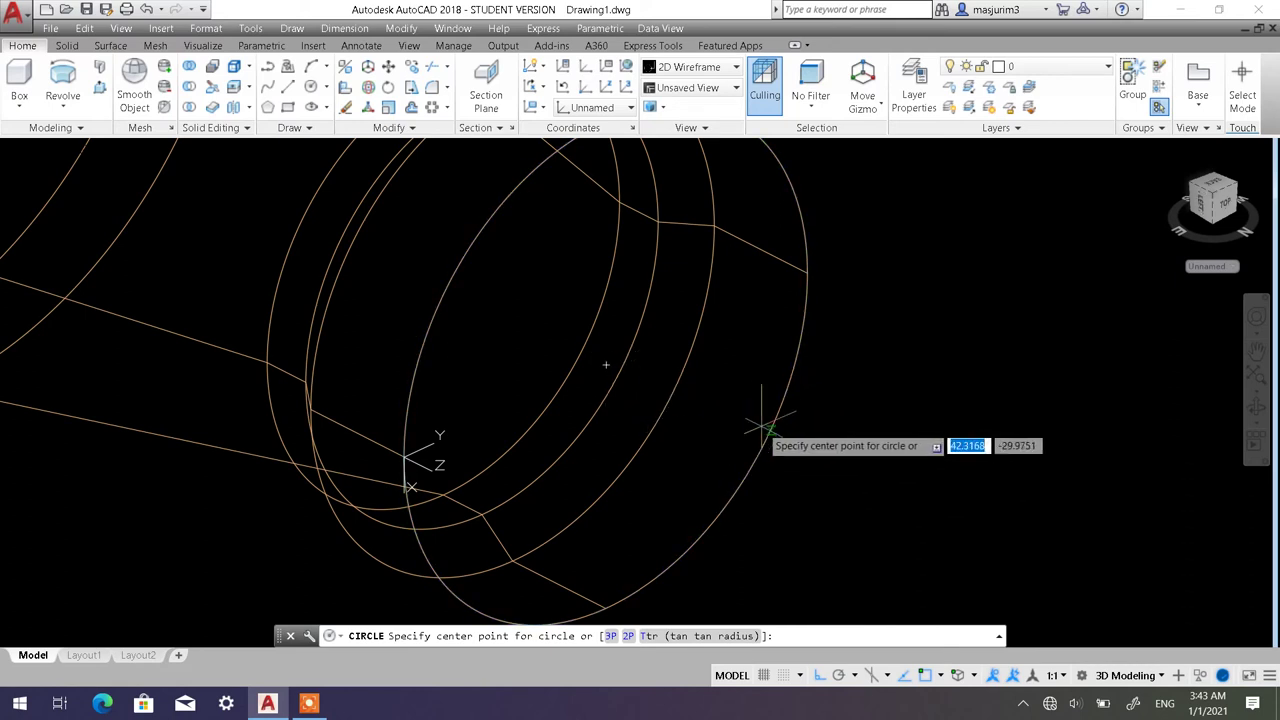
right_click(866, 412, "shift")
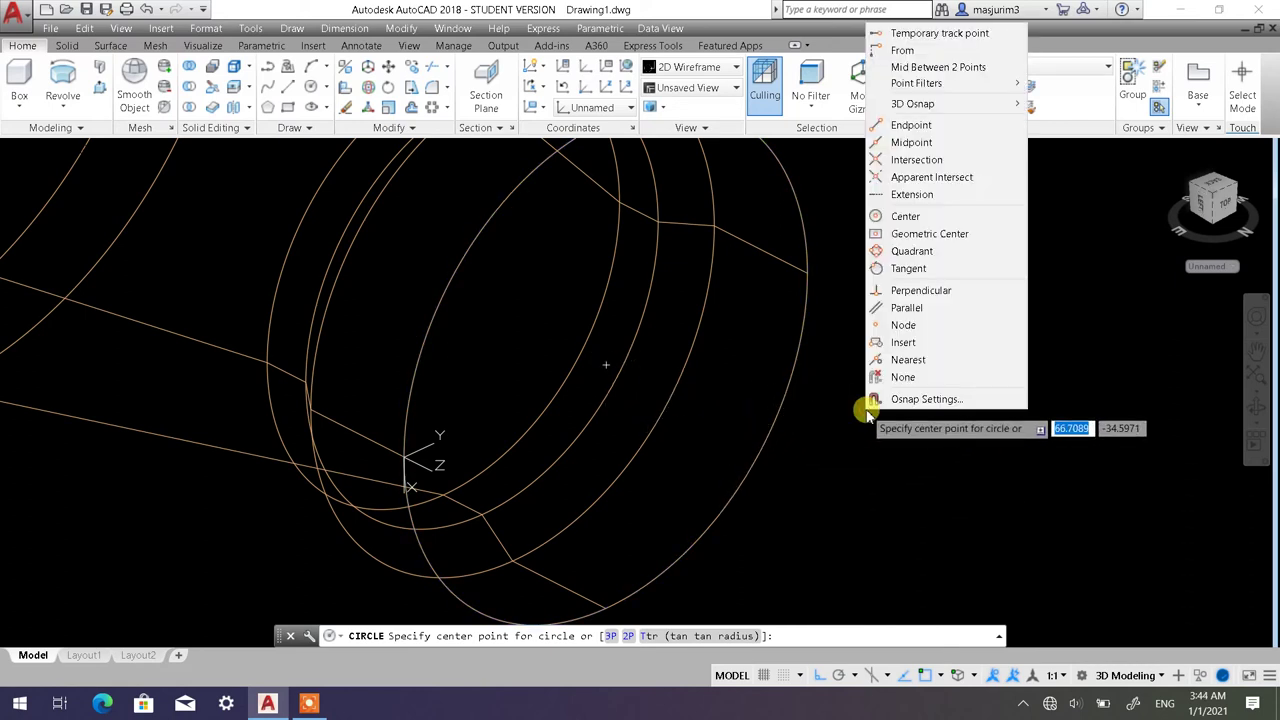
left_click(905, 216)
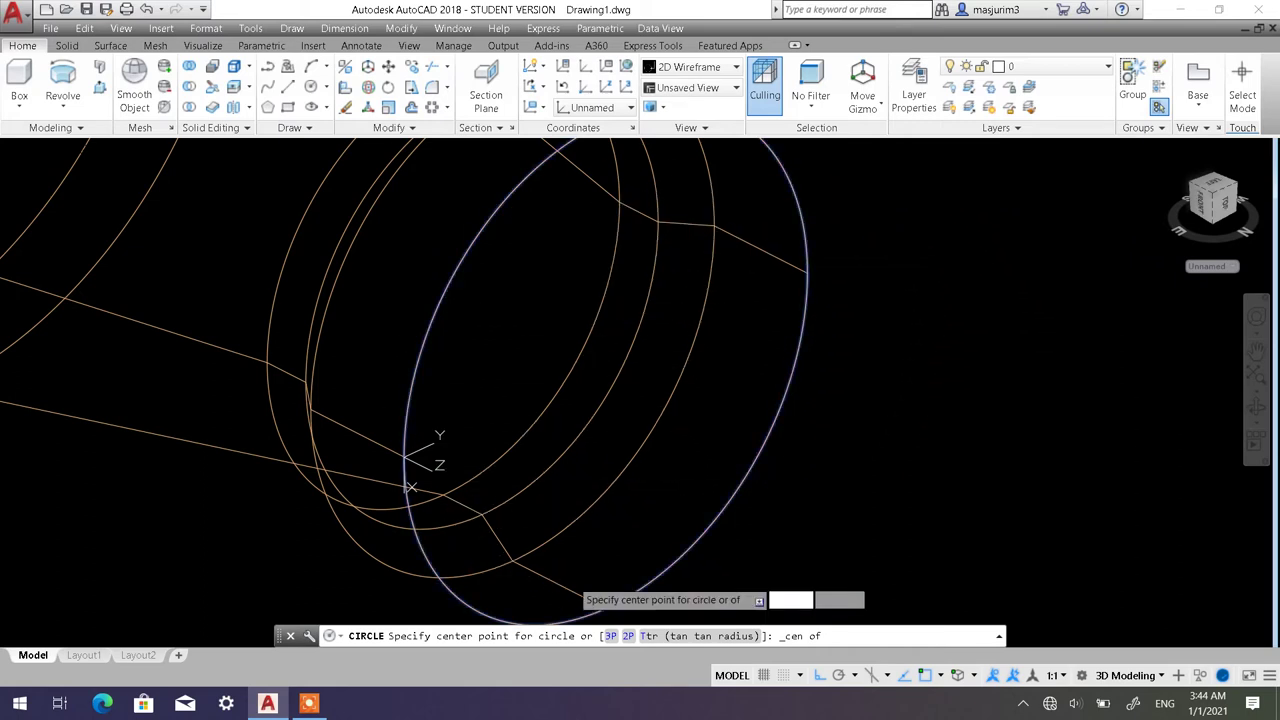
left_click(766, 433)
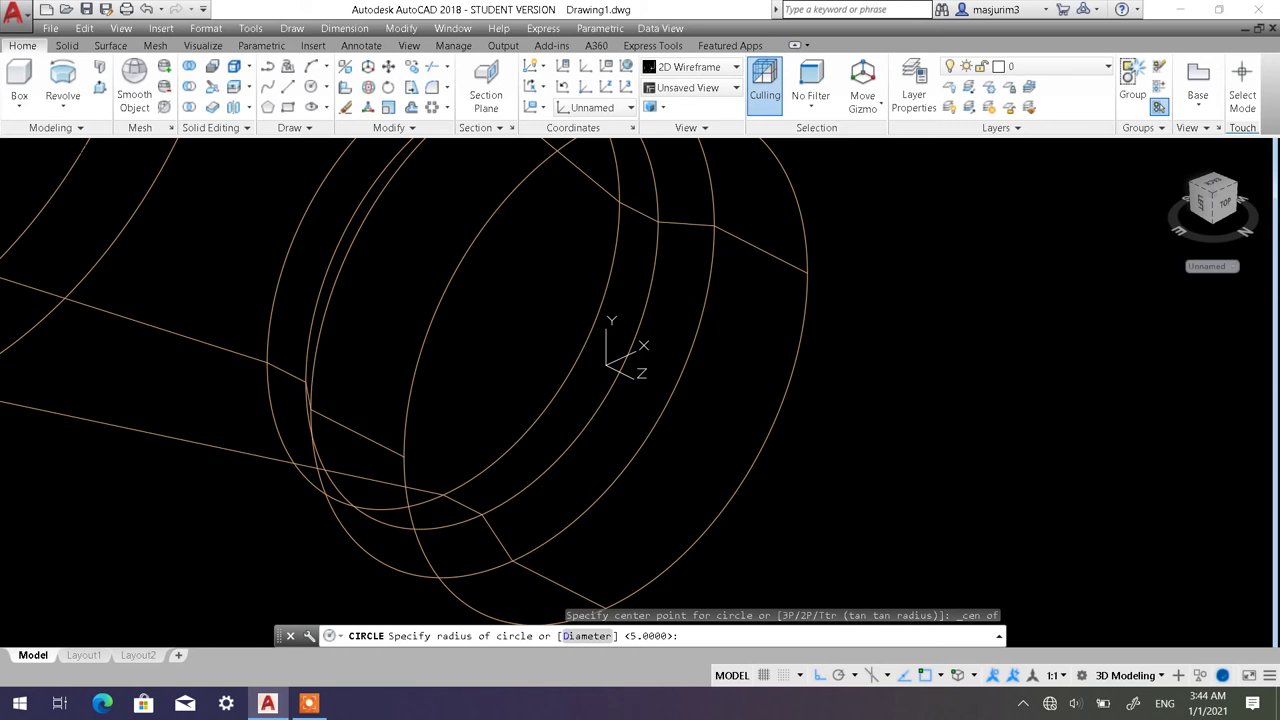
key("Escape")
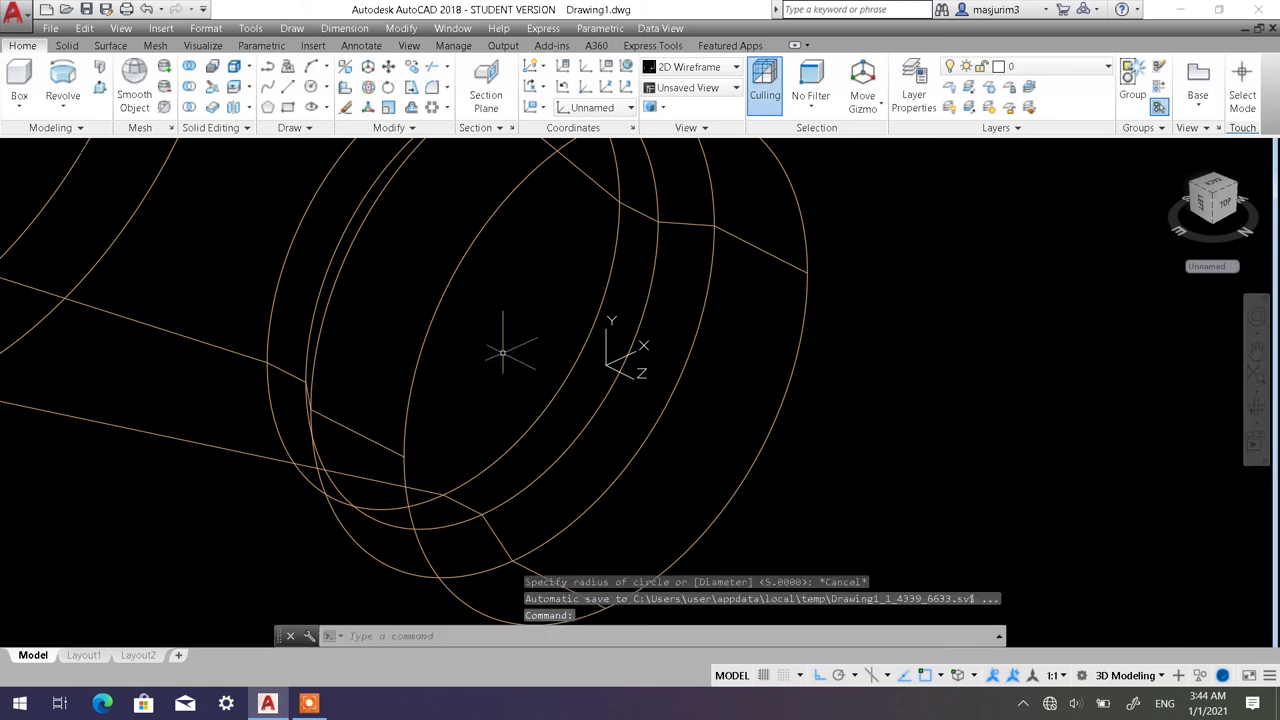
left_click(312, 89)
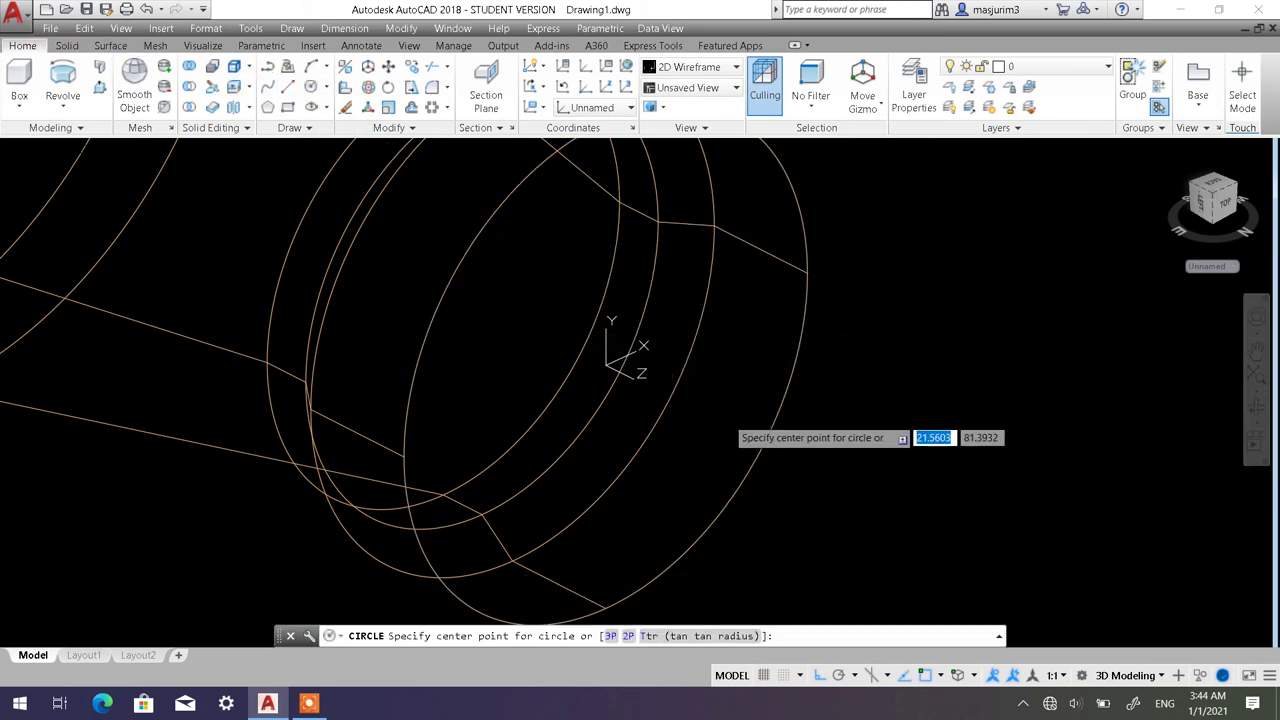
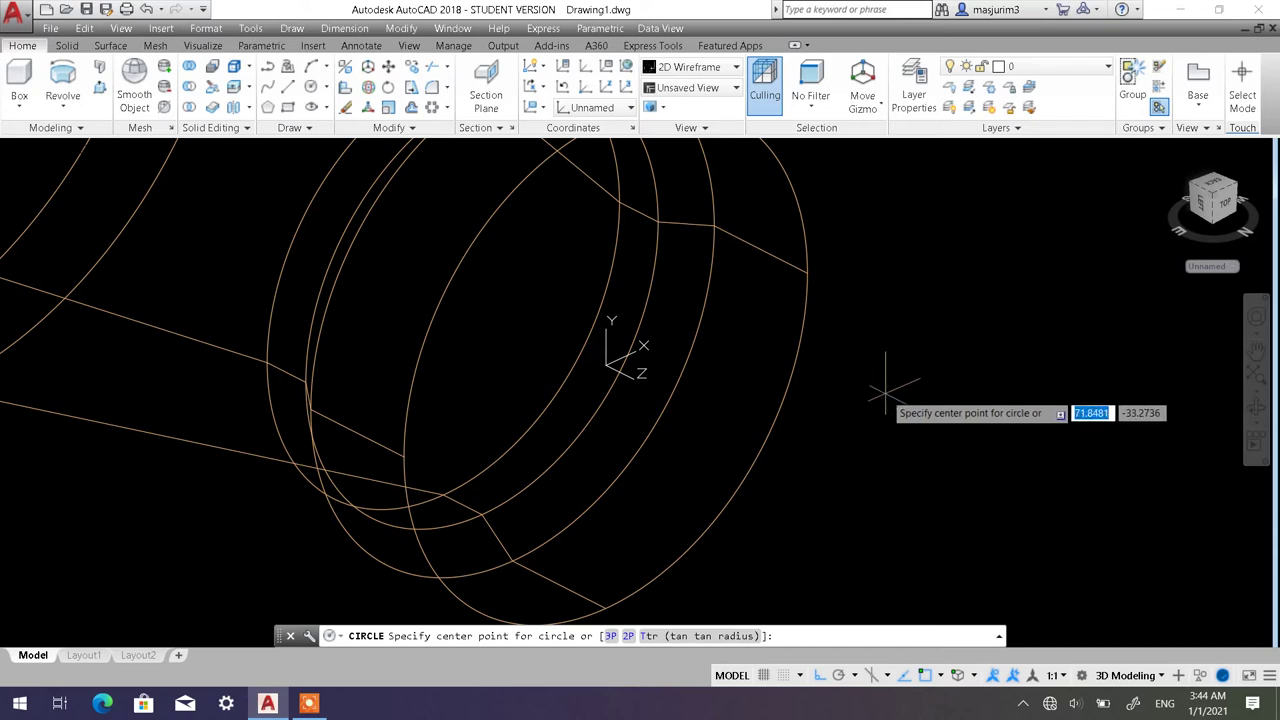
Toggle Ortho and set a one-time Center snap for the new circle's centre.
key("F8")
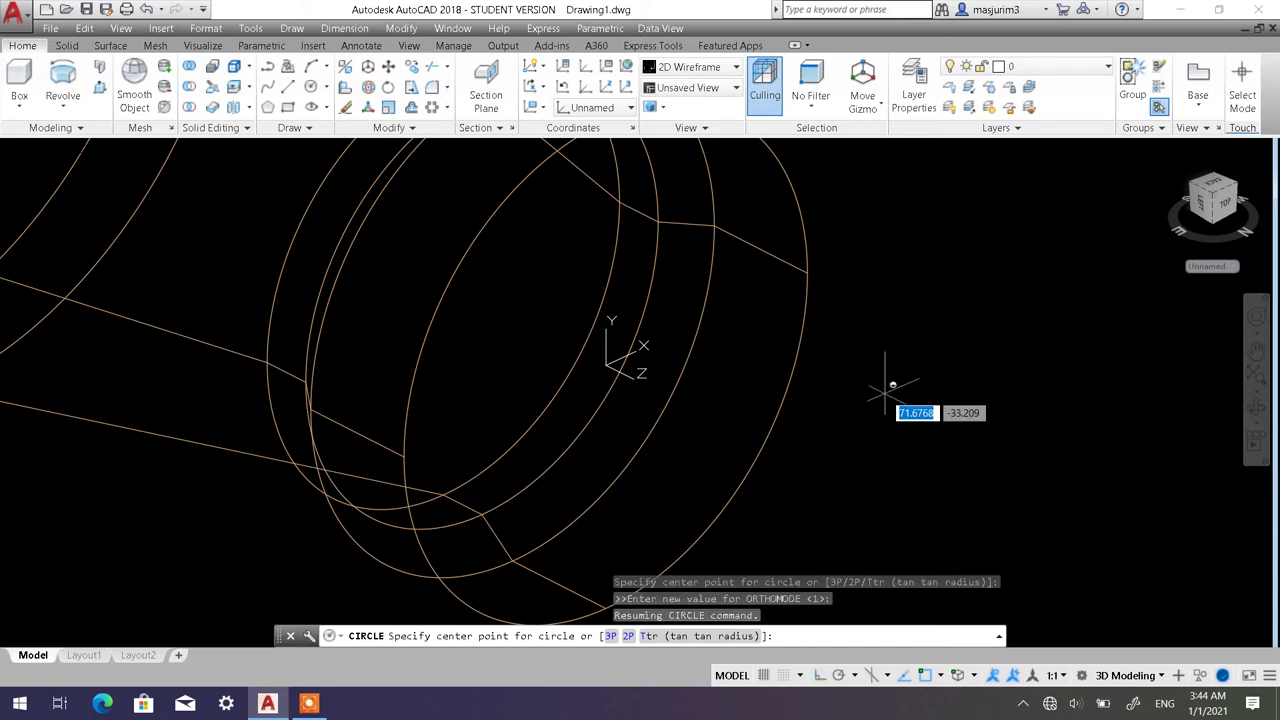
right_click(884, 390, "shift")
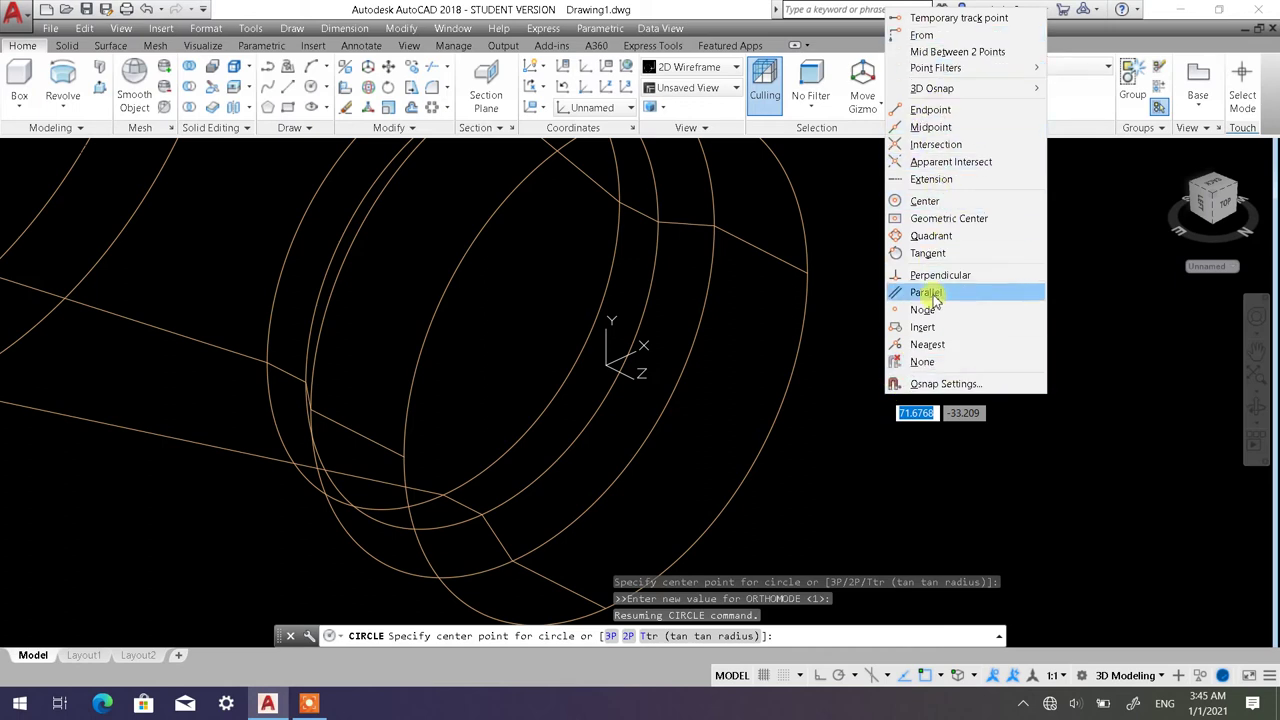
left_click(925, 203)
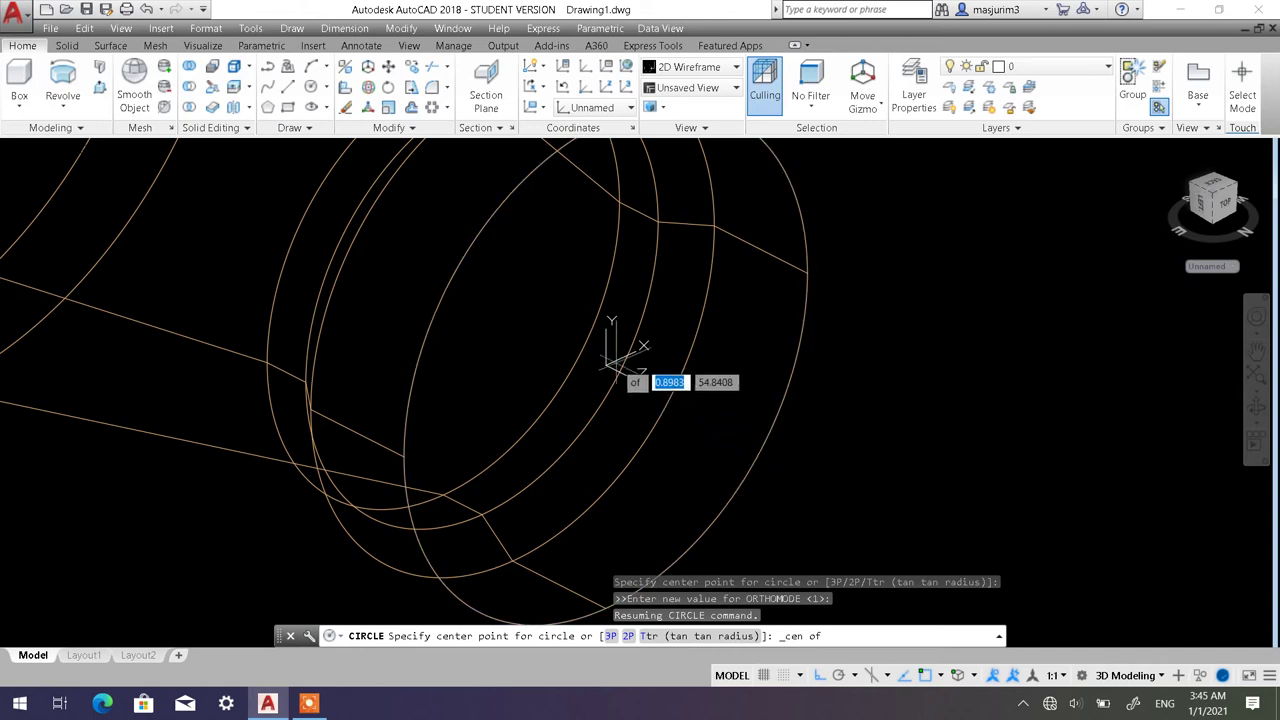
Draw a circle centred on the neck's circular edge, with its radius snapped to the outer rim's quadrant.
left_click(752, 450)
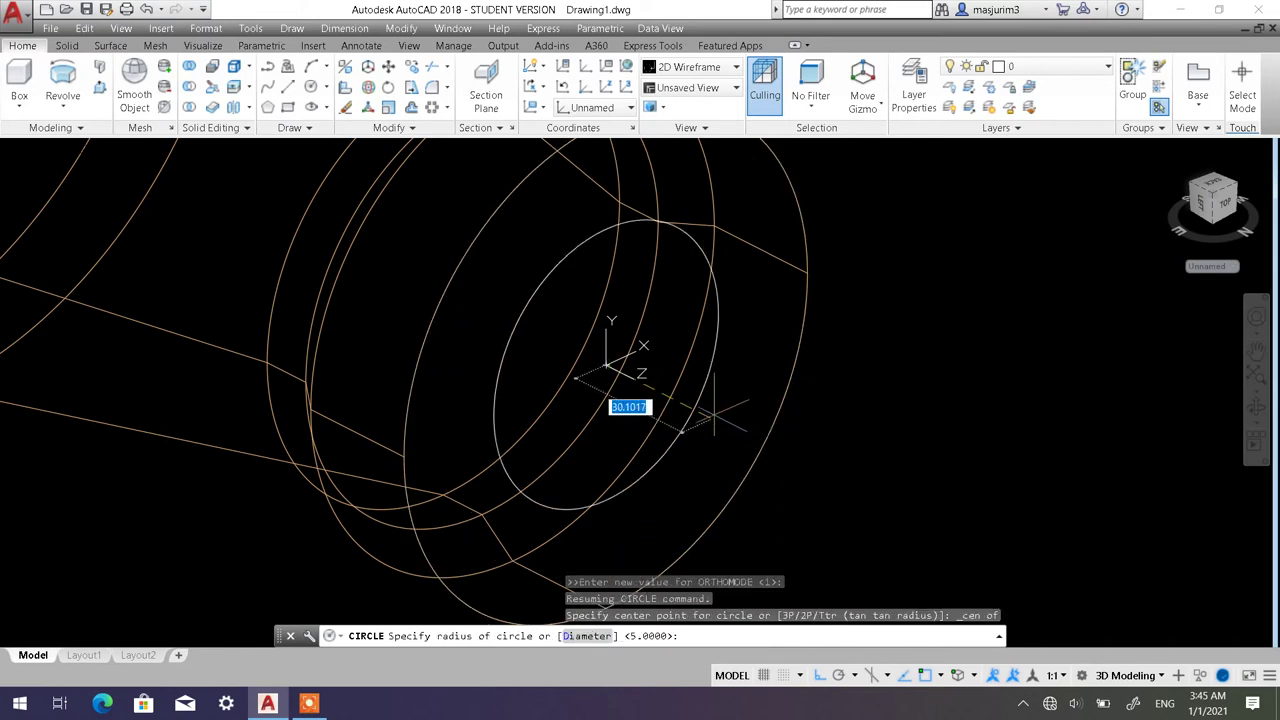
scroll(705, 400, "down", 3)
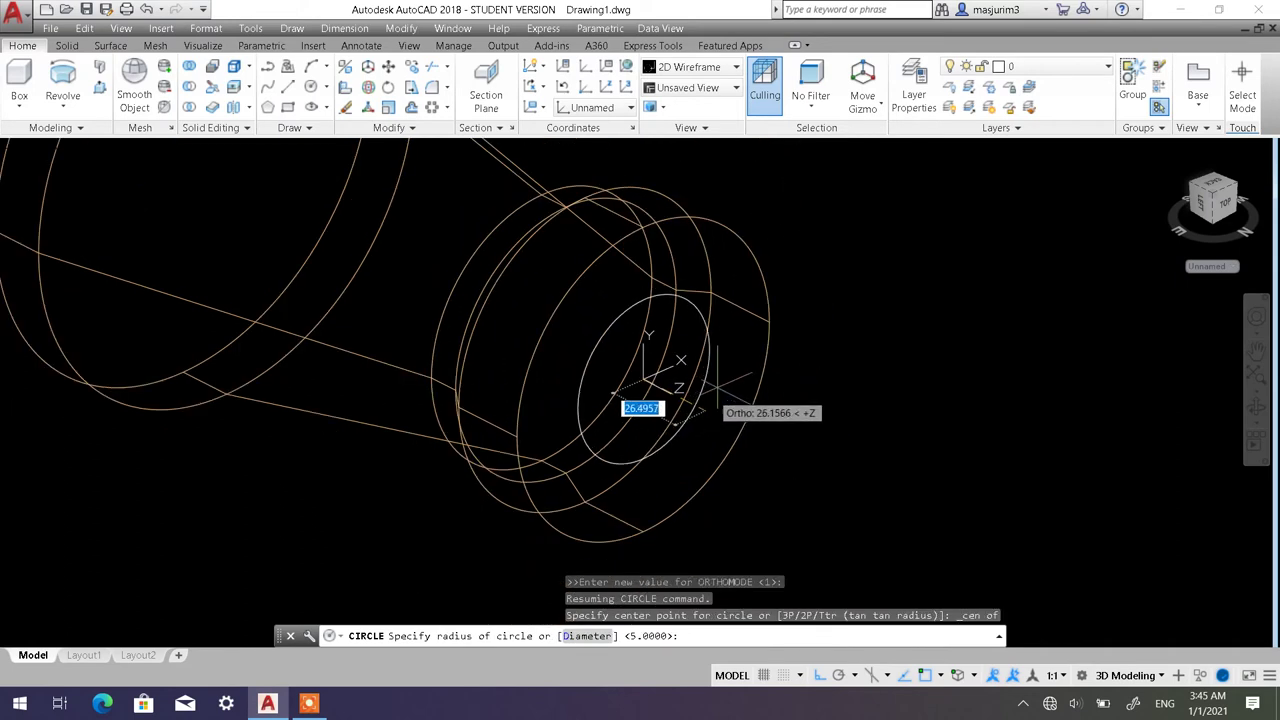
left_click(769, 321)
scroll(884, 362, "down", 2)
mouse_move(891, 351)
middle_mouse_down()
mouse_move(814, 337)
mouse_move(803, 374)
mouse_move(816, 378)
middle_mouse_up()
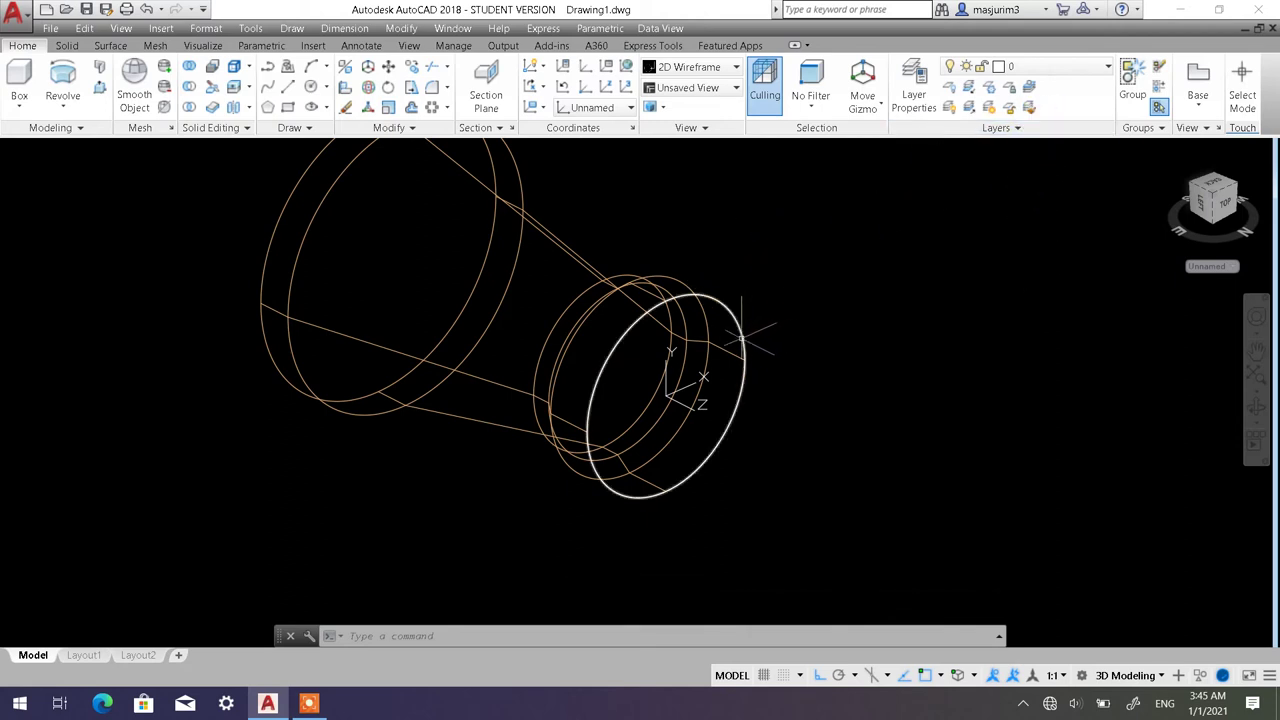
Select the lofted solid to confirm it sits on Layer4.
left_click(628, 292)
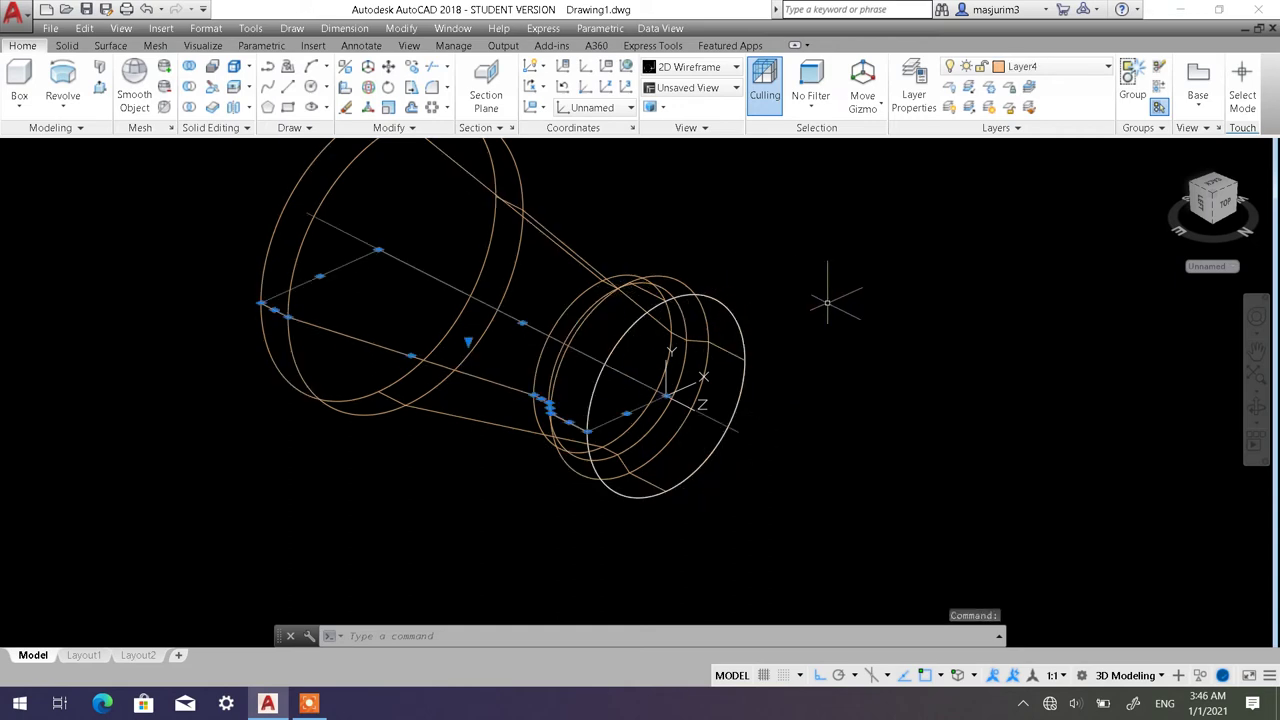
key("Escape")
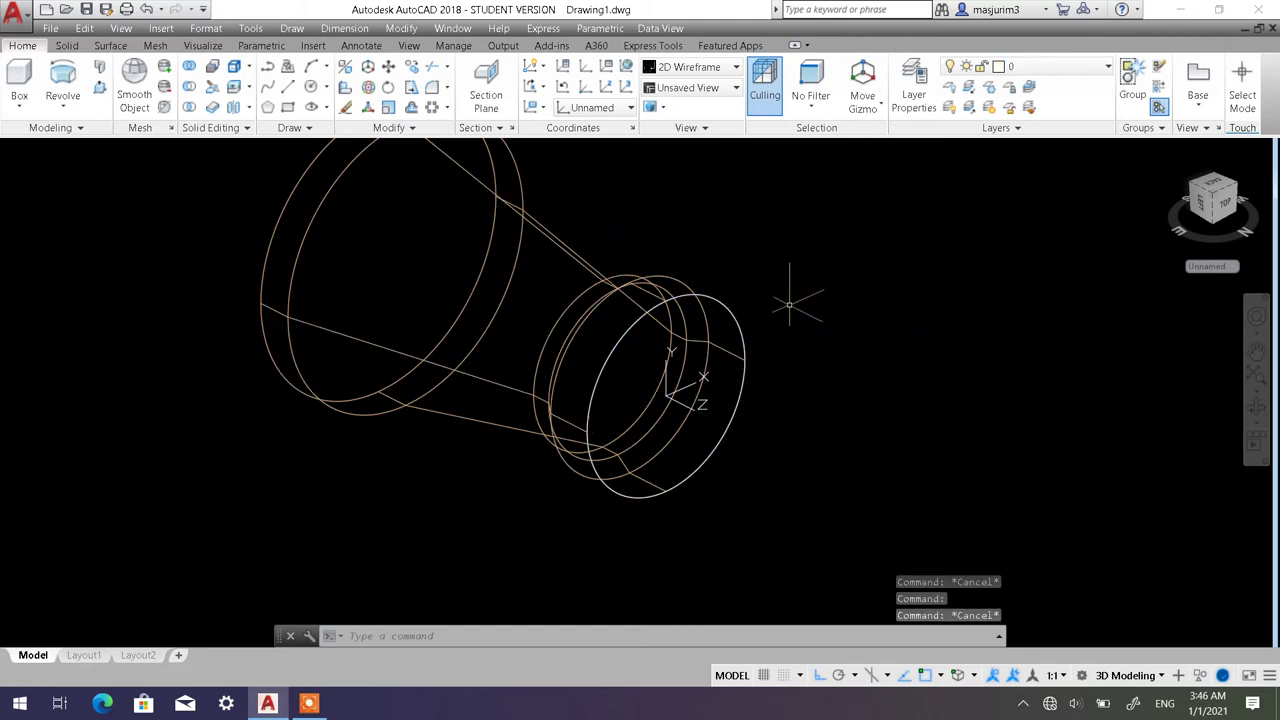
left_click(603, 295)
key("Escape")
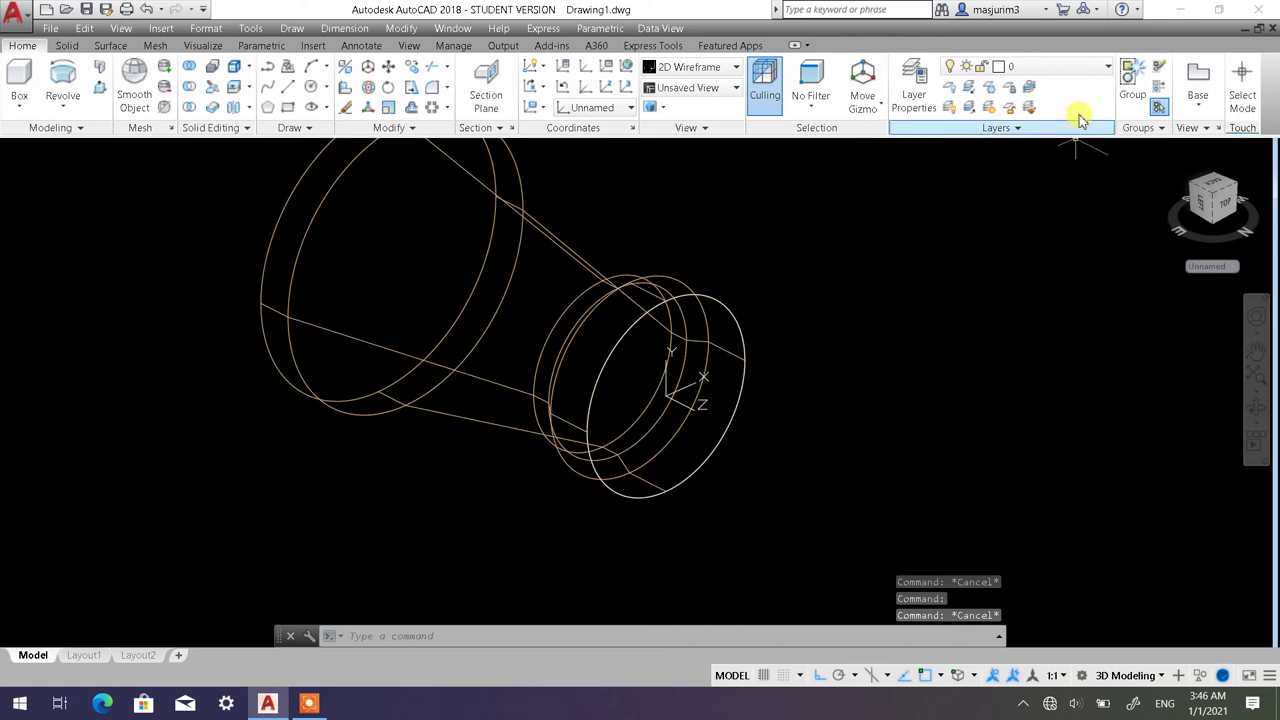
Review the drawing's layers 0 through Layer4 in the Layer list.
left_click(1107, 68)
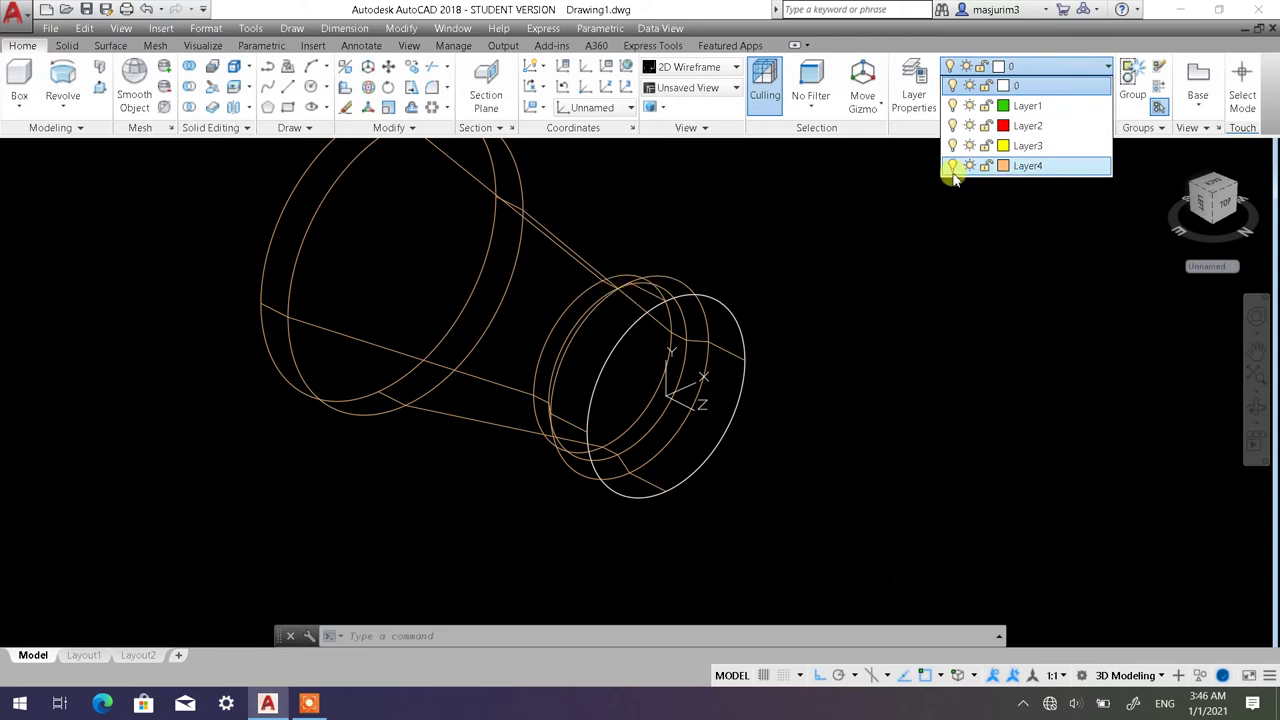
left_click(590, 305)
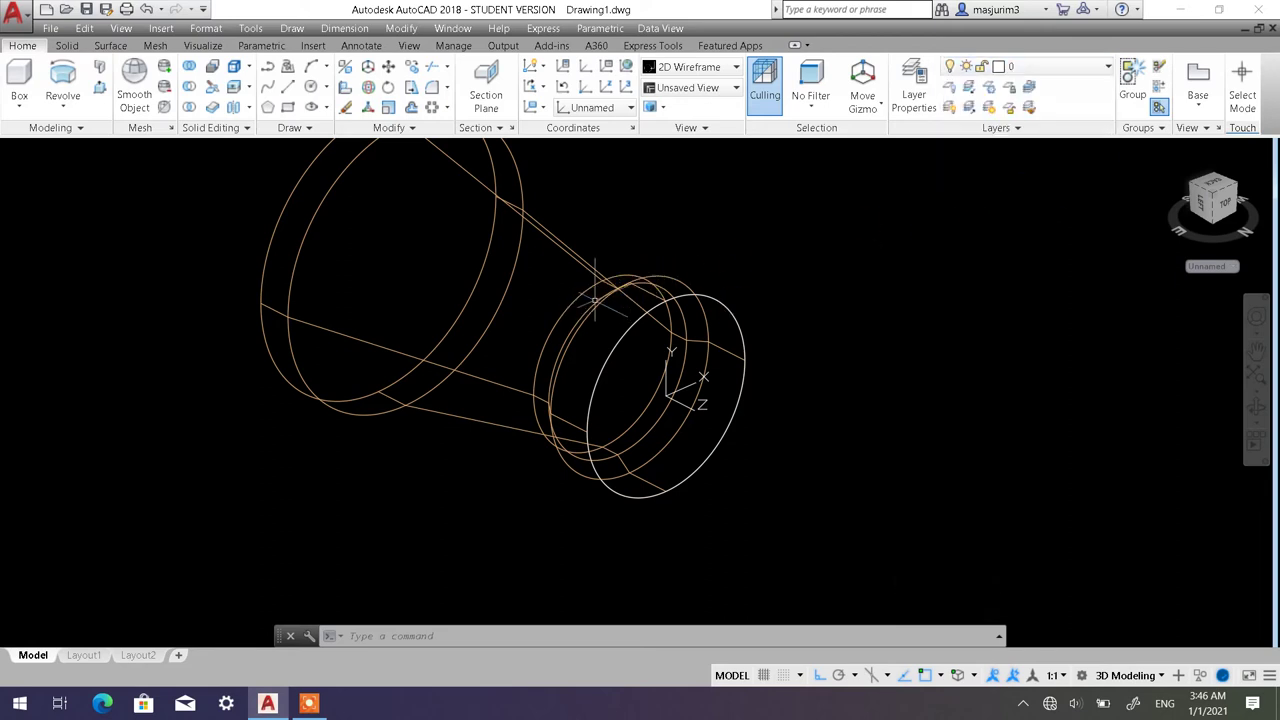
left_click(592, 300)
left_click(596, 290)
key("Escape")
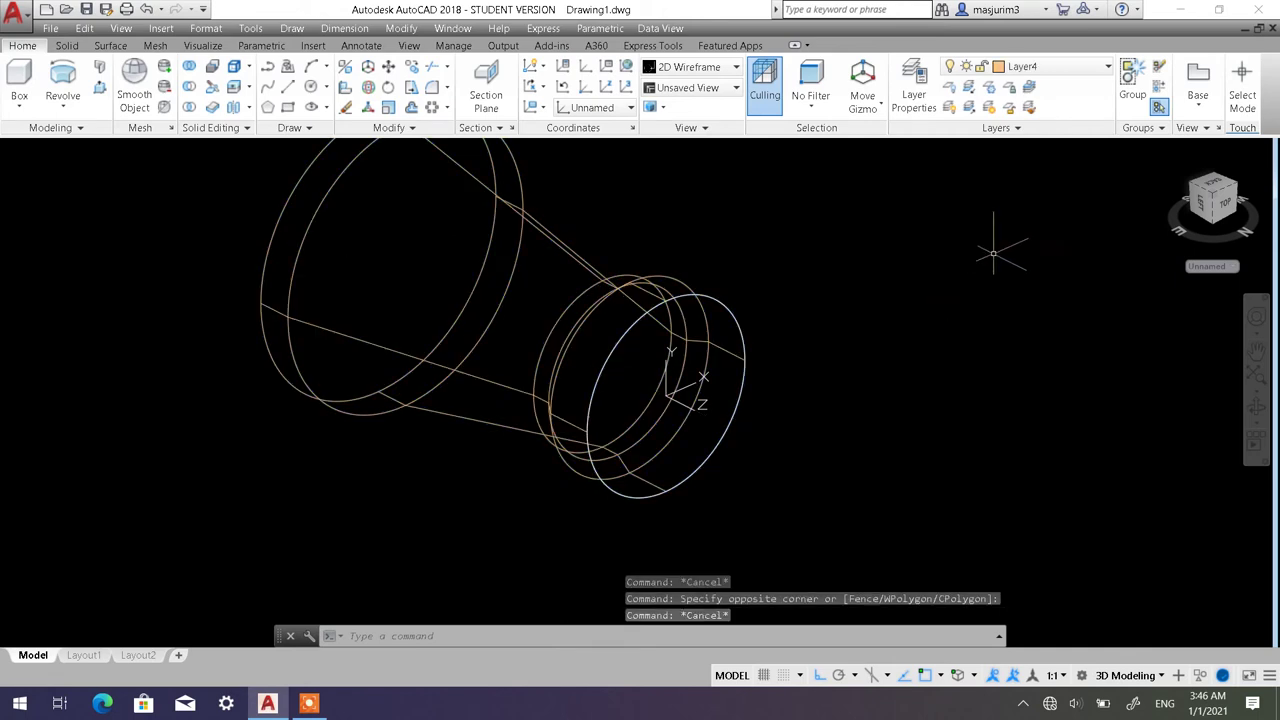
left_click(1060, 66)
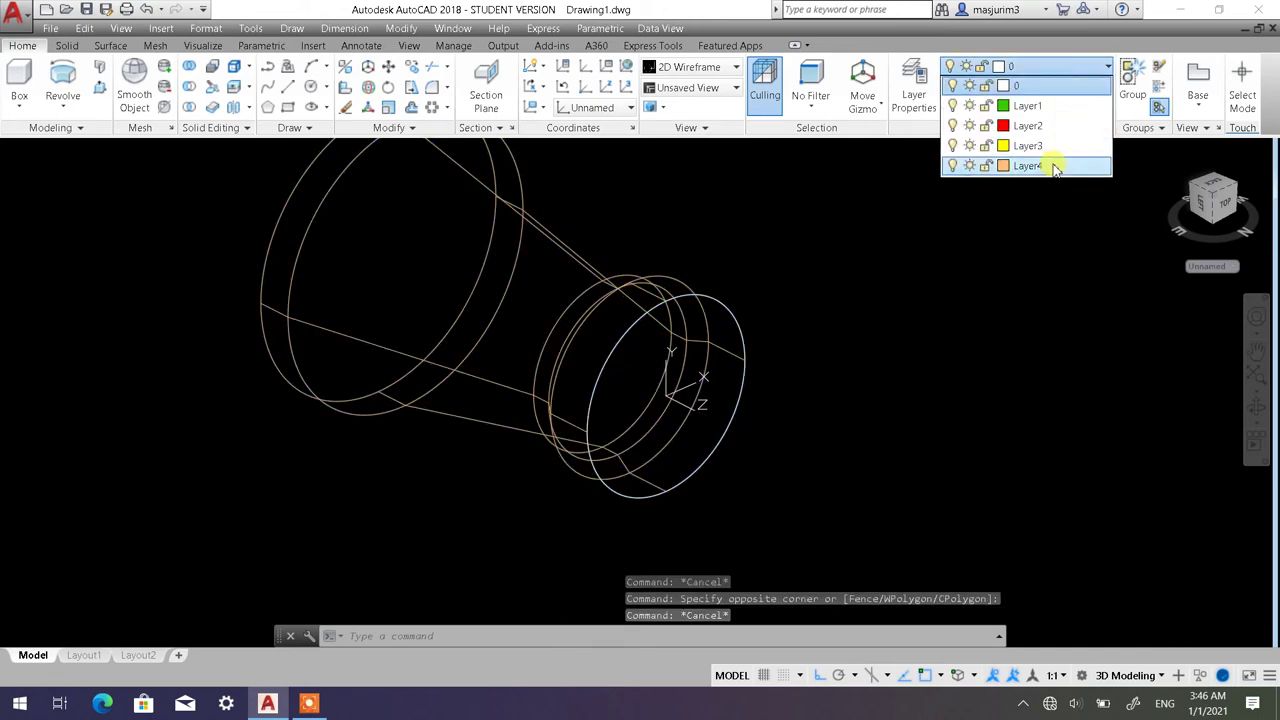
Switch Layer4 off to isolate the new circle, then switch Layer4 back on.
left_click(952, 167)
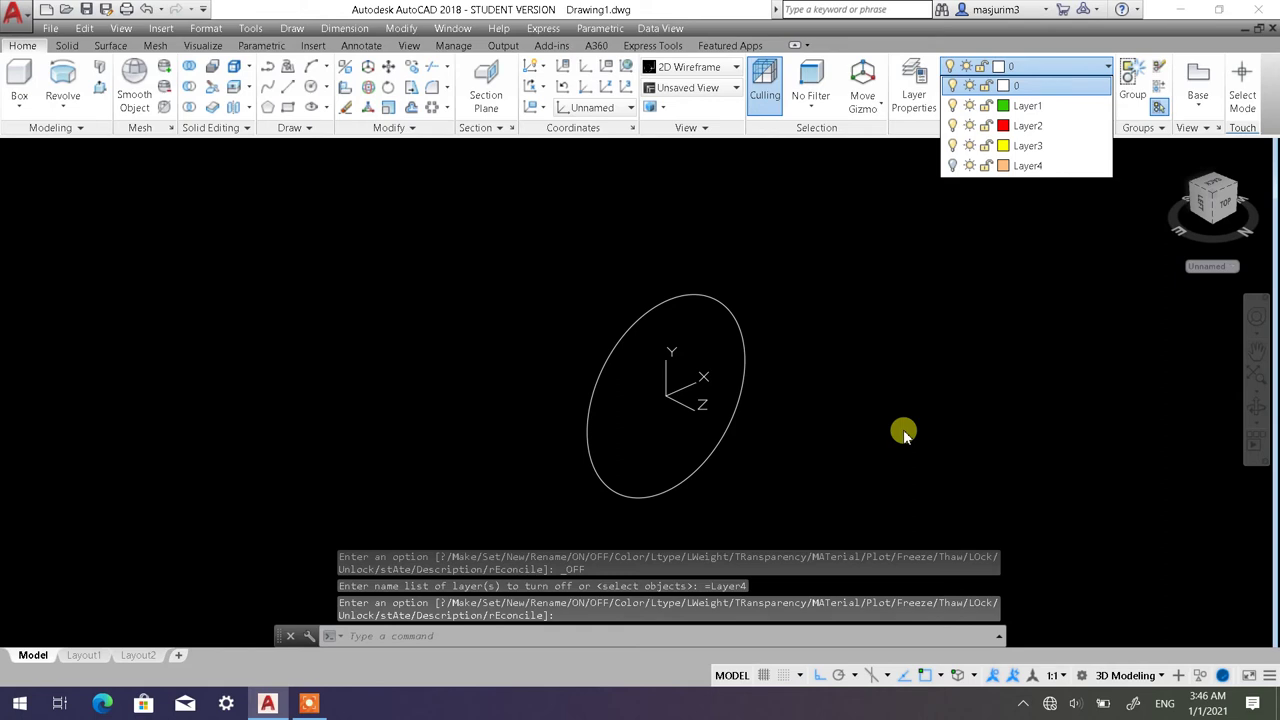
left_click(935, 380)
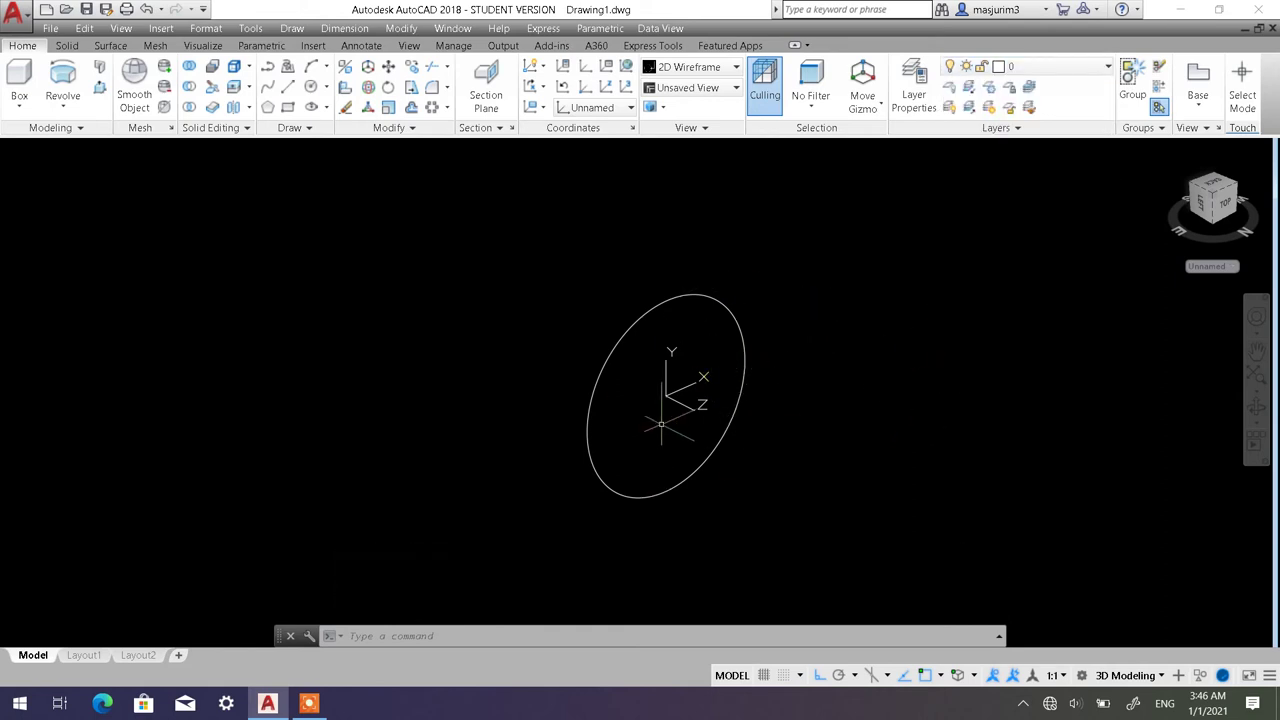
left_click(1062, 72)
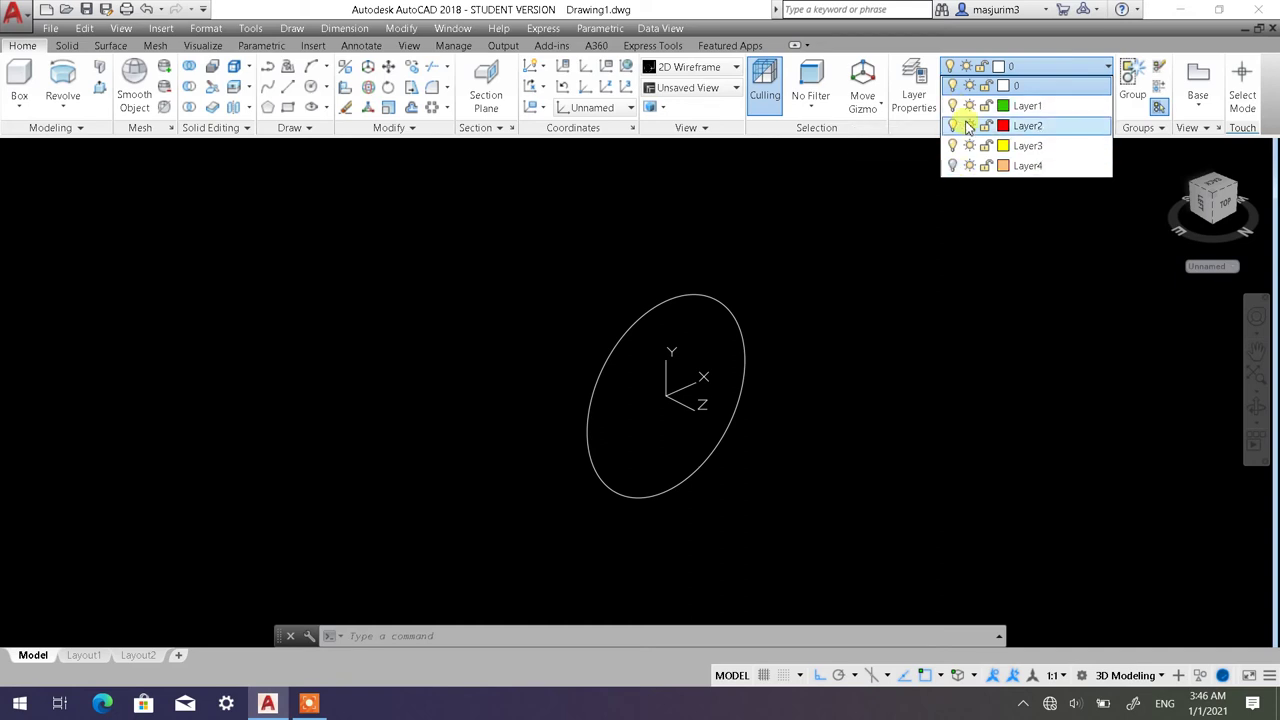
left_click(952, 165)
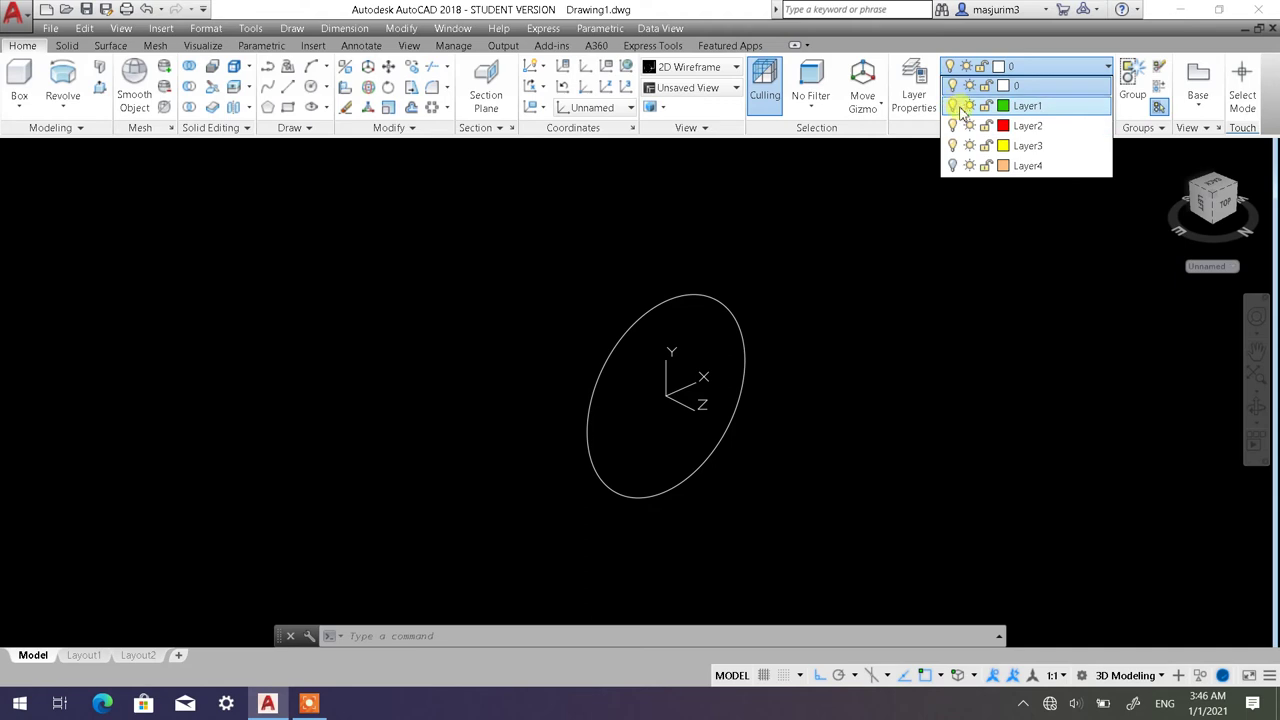
left_click(952, 165)
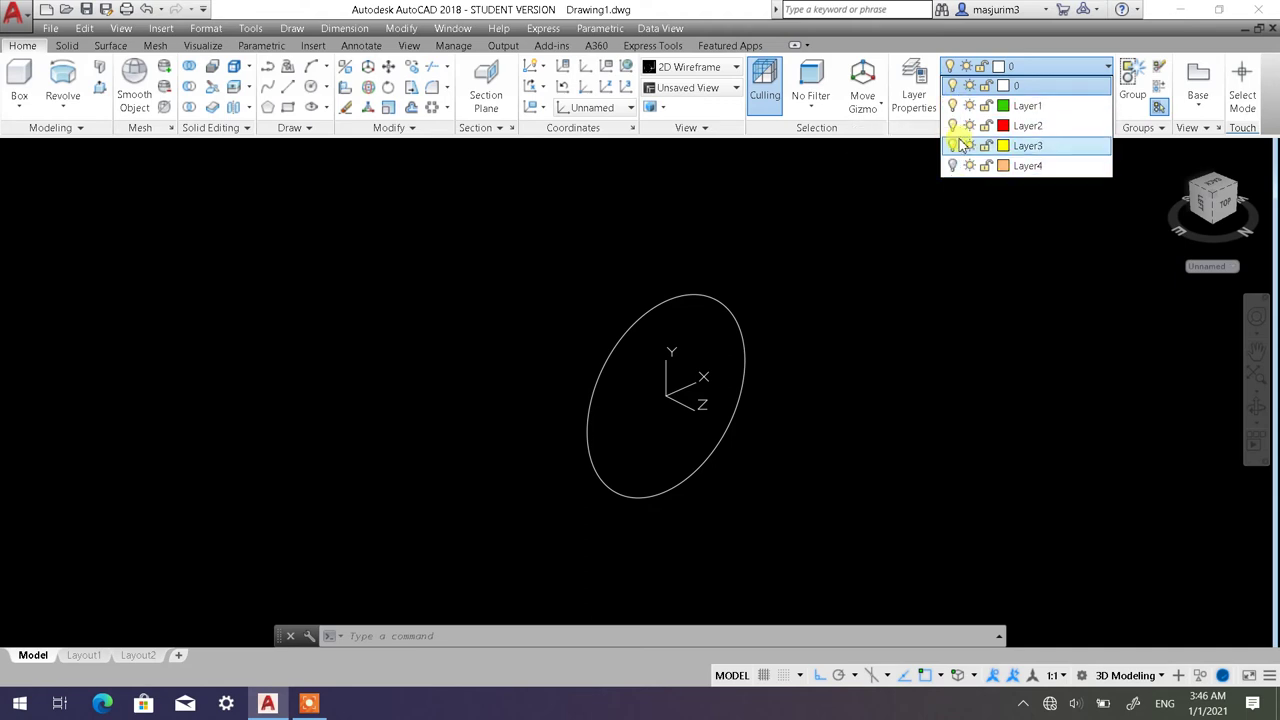
left_click(953, 166)
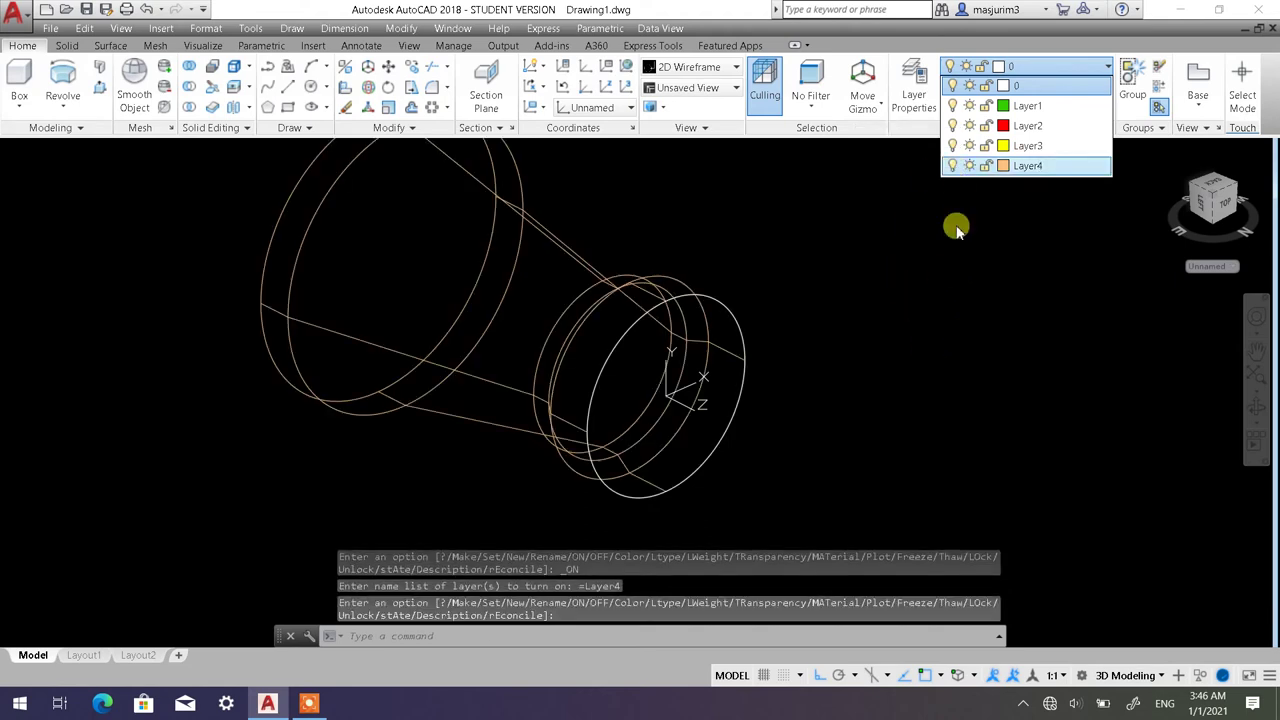
left_click(968, 279)
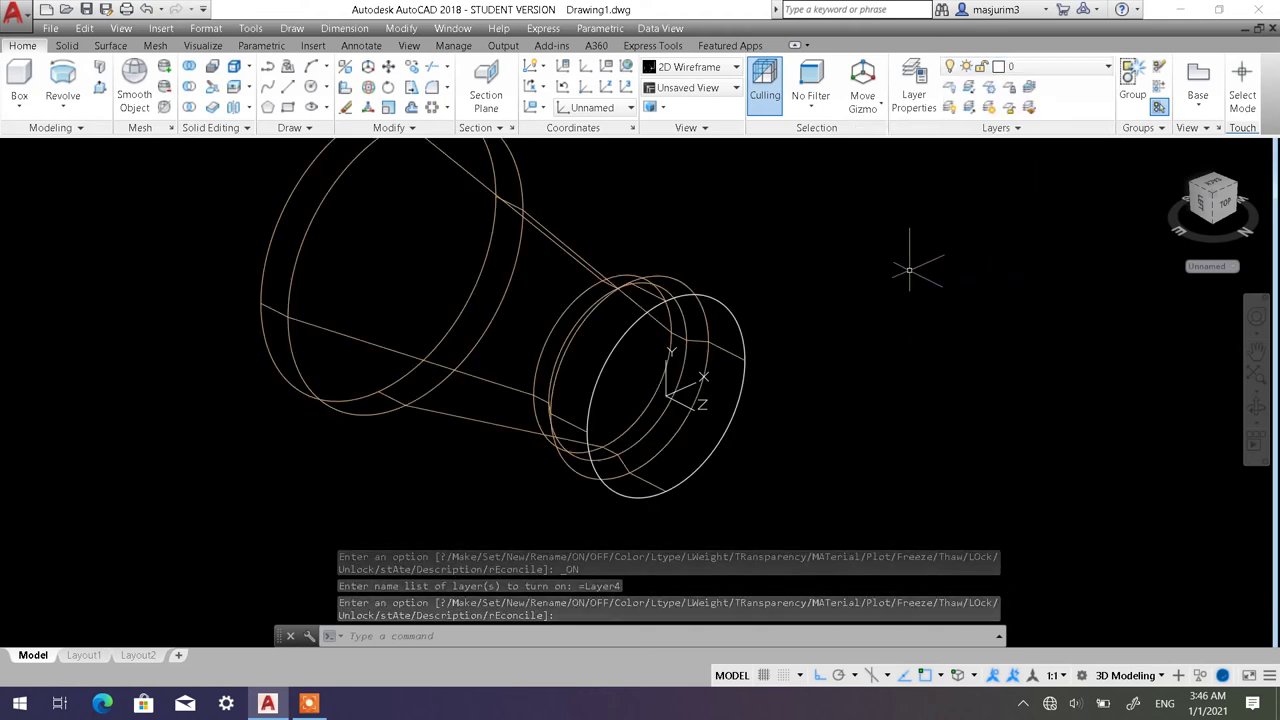
key("Return")
key("ctrl+a")
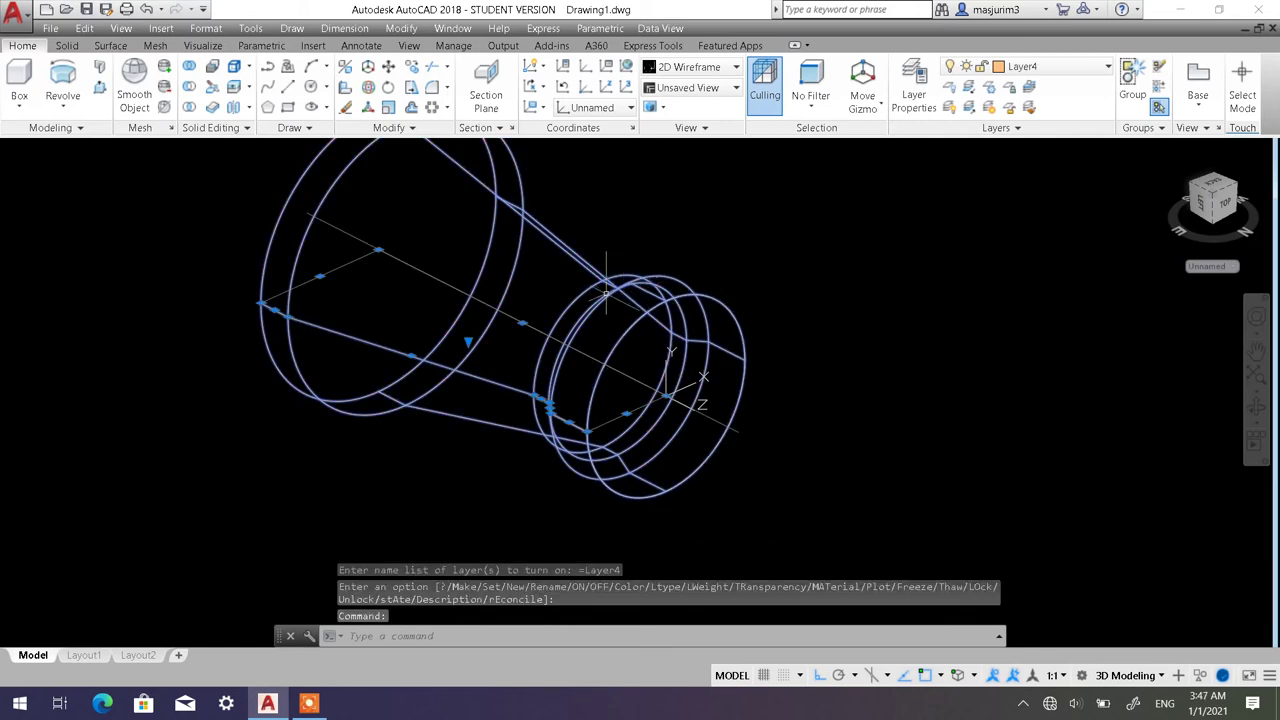
Make Layer4 current, then try turning it off, triggering the current-layer warning.
key("Escape")
key("Escape")
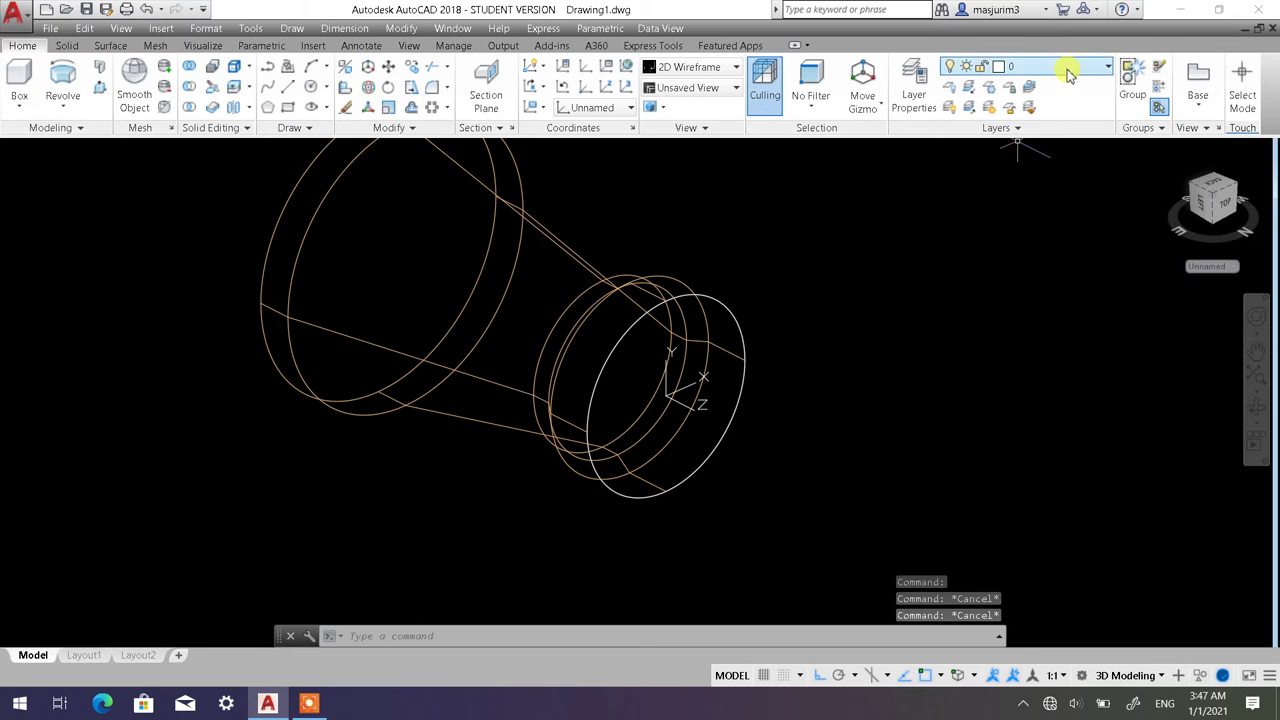
left_click(1070, 75)
left_click(1040, 166)
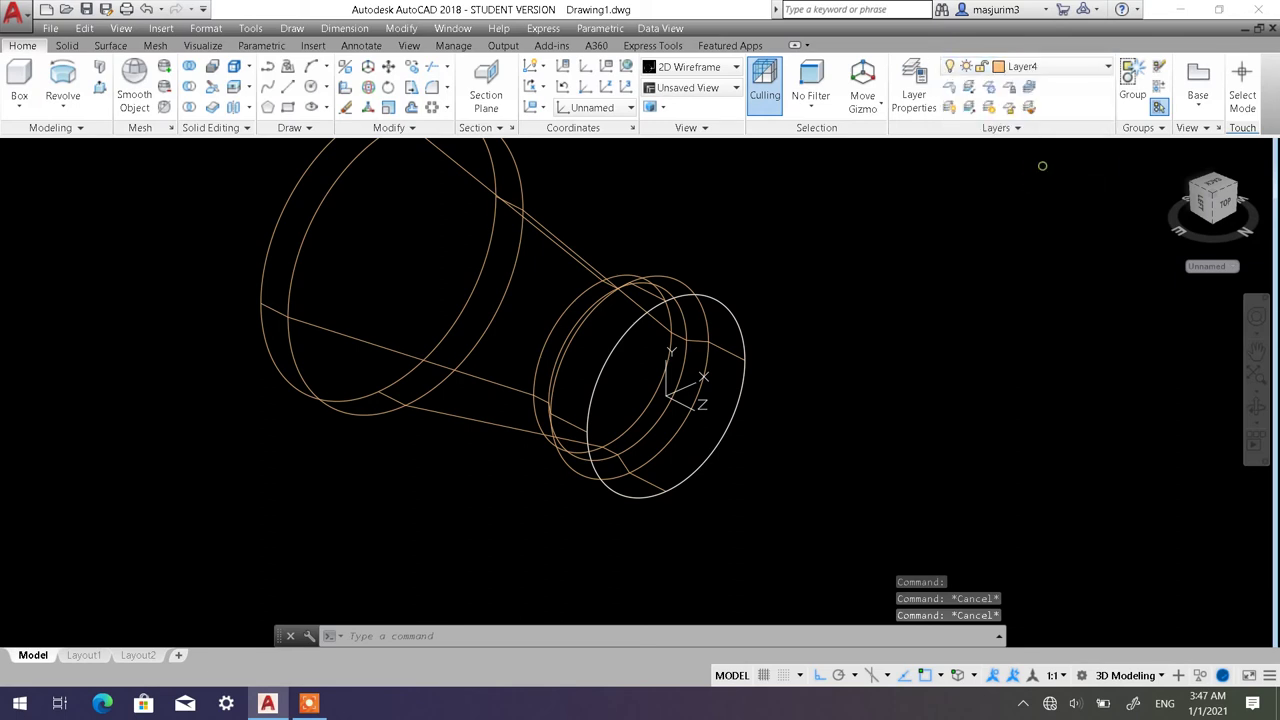
key("Escape")
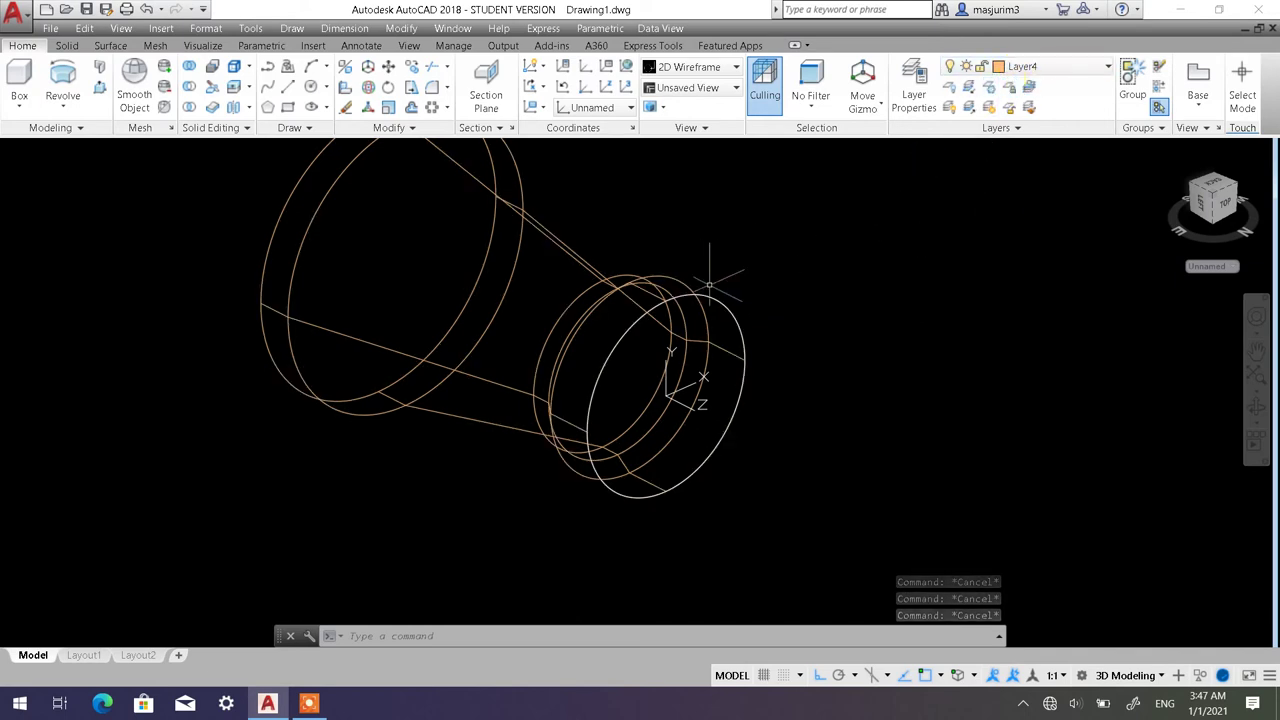
left_click(624, 284)
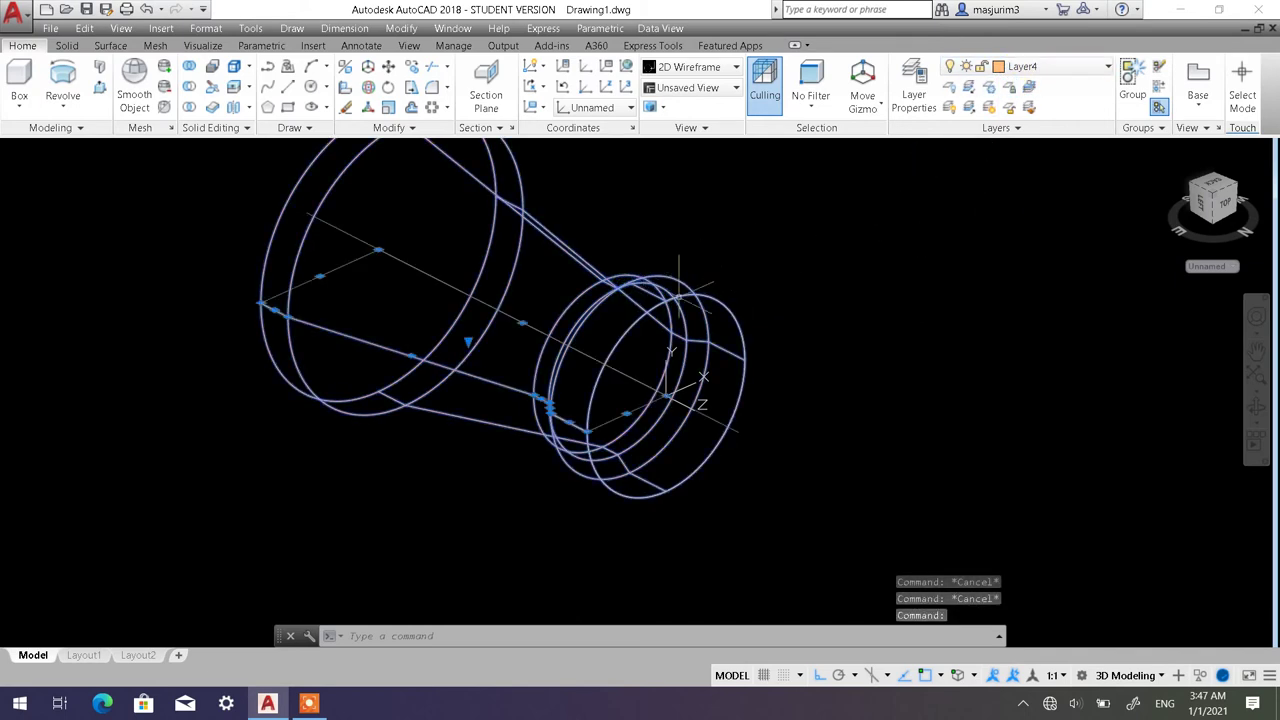
key("Escape")
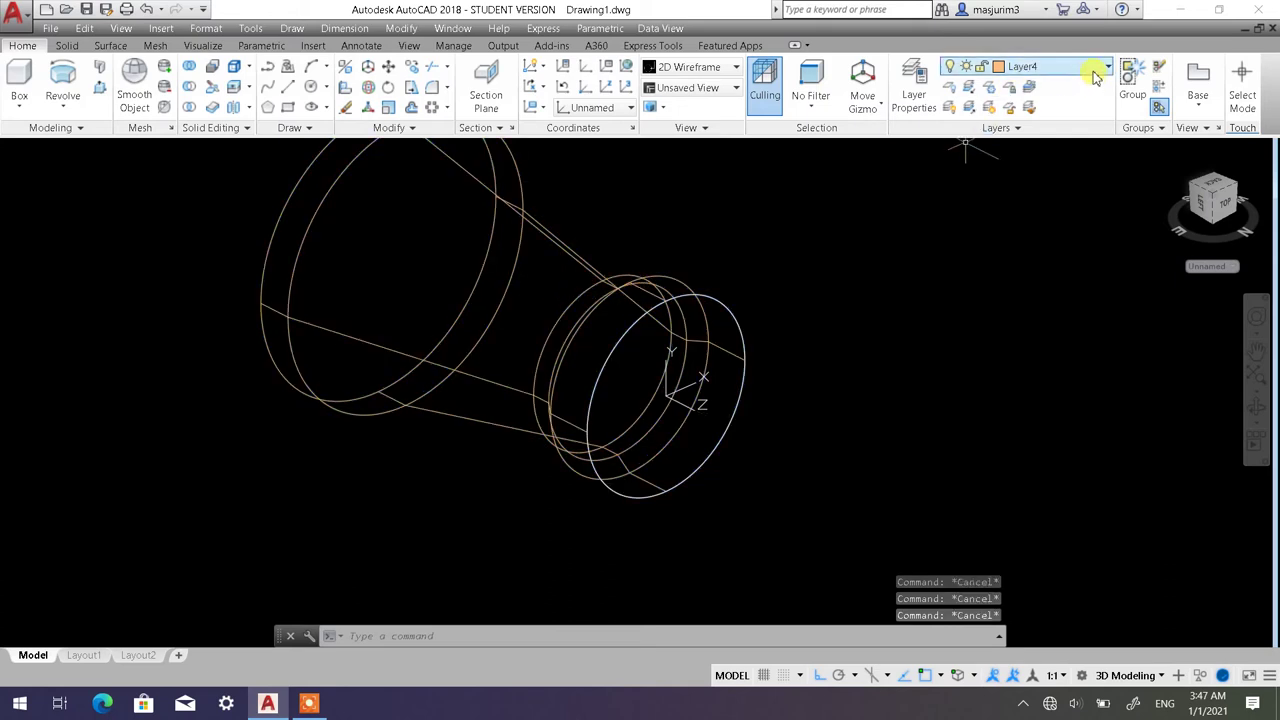
left_click(1095, 75)
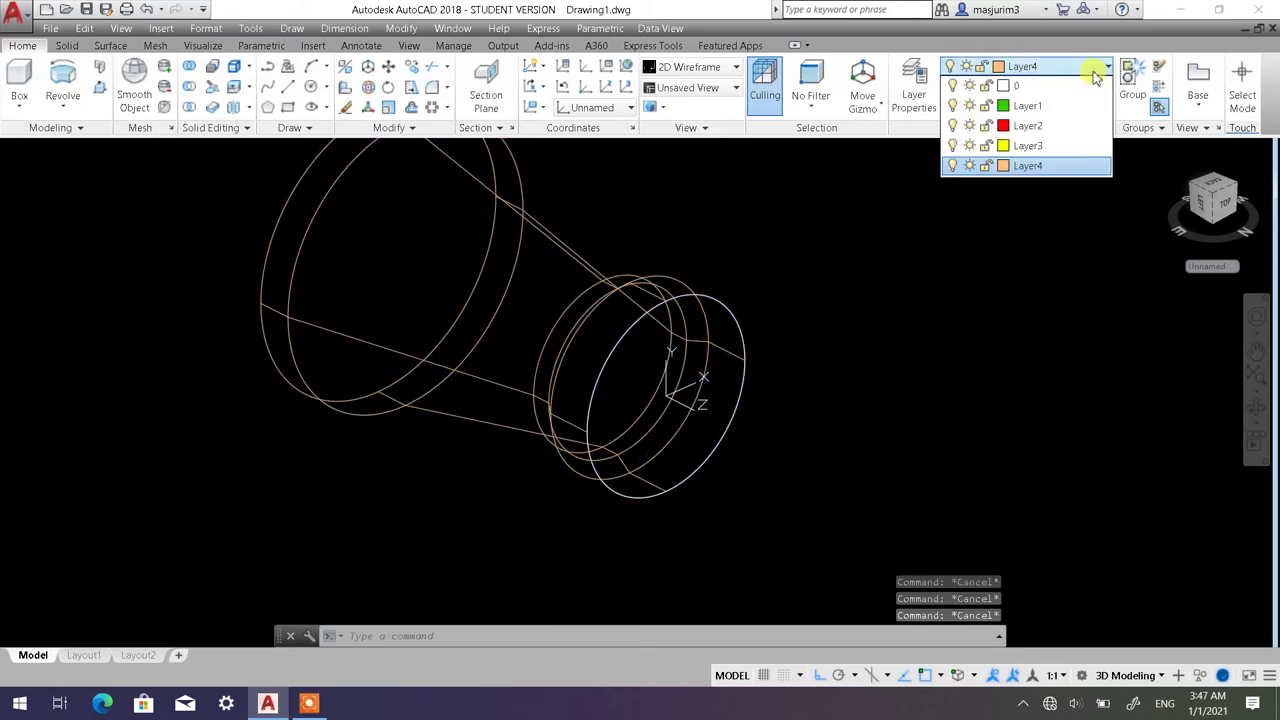
left_click(952, 166)
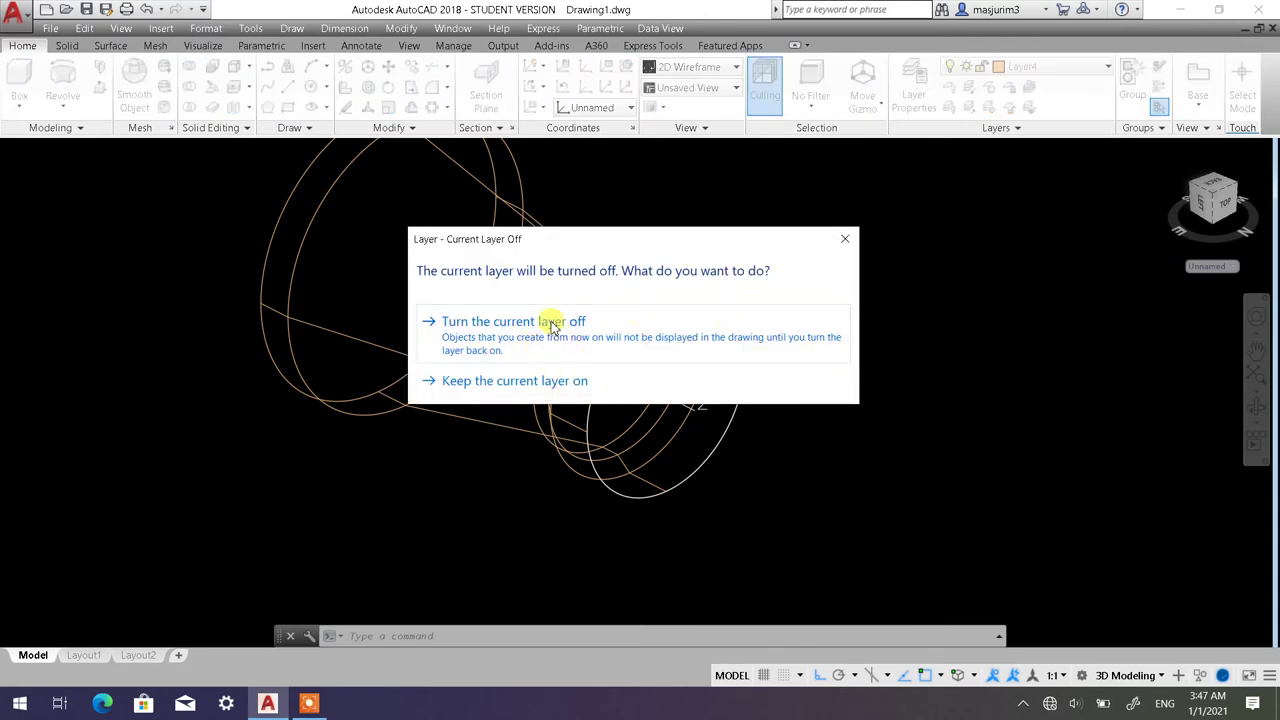
Turn off the current Layer4, confirming the warning, so only the white circle shows.
left_click(560, 384)
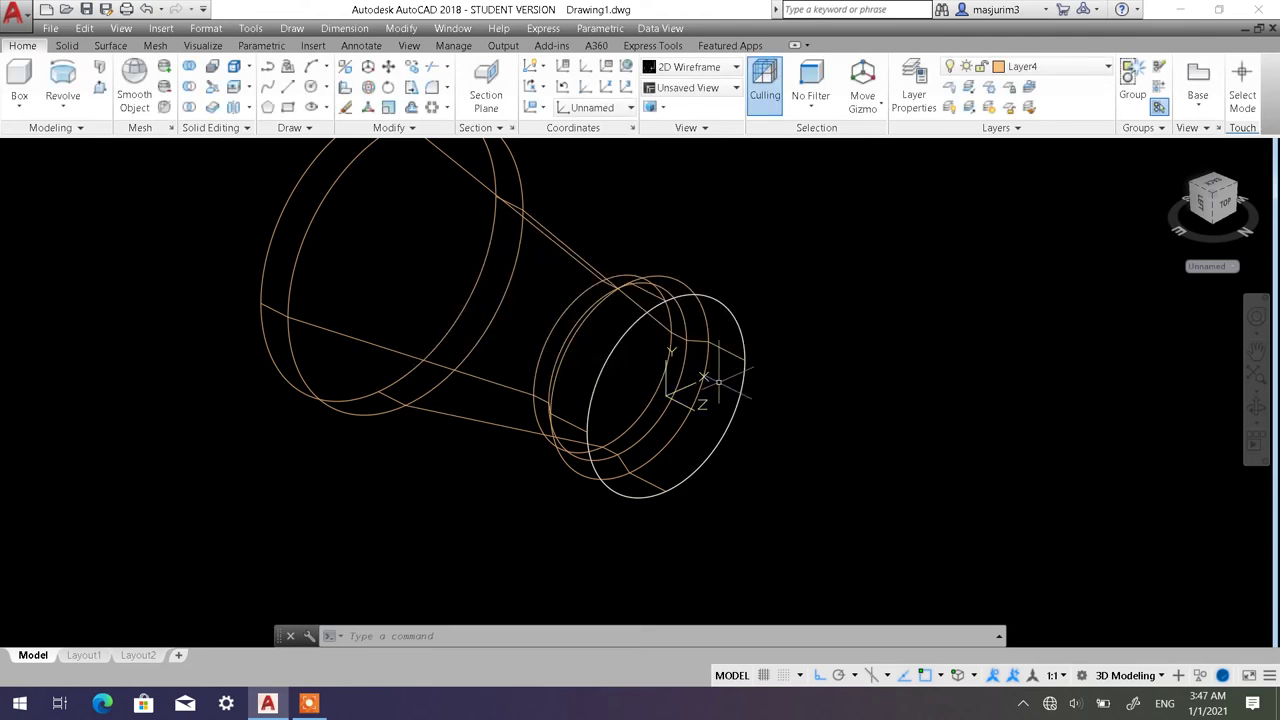
left_click(1057, 66)
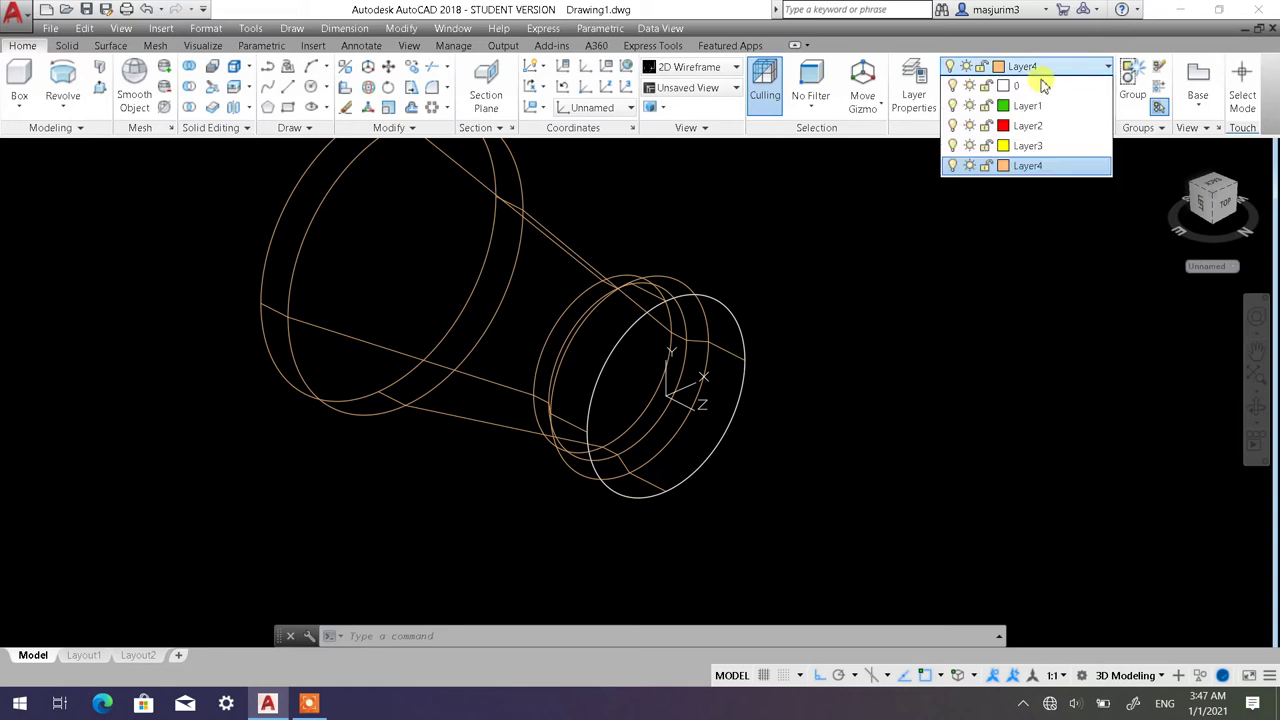
left_click(952, 166)
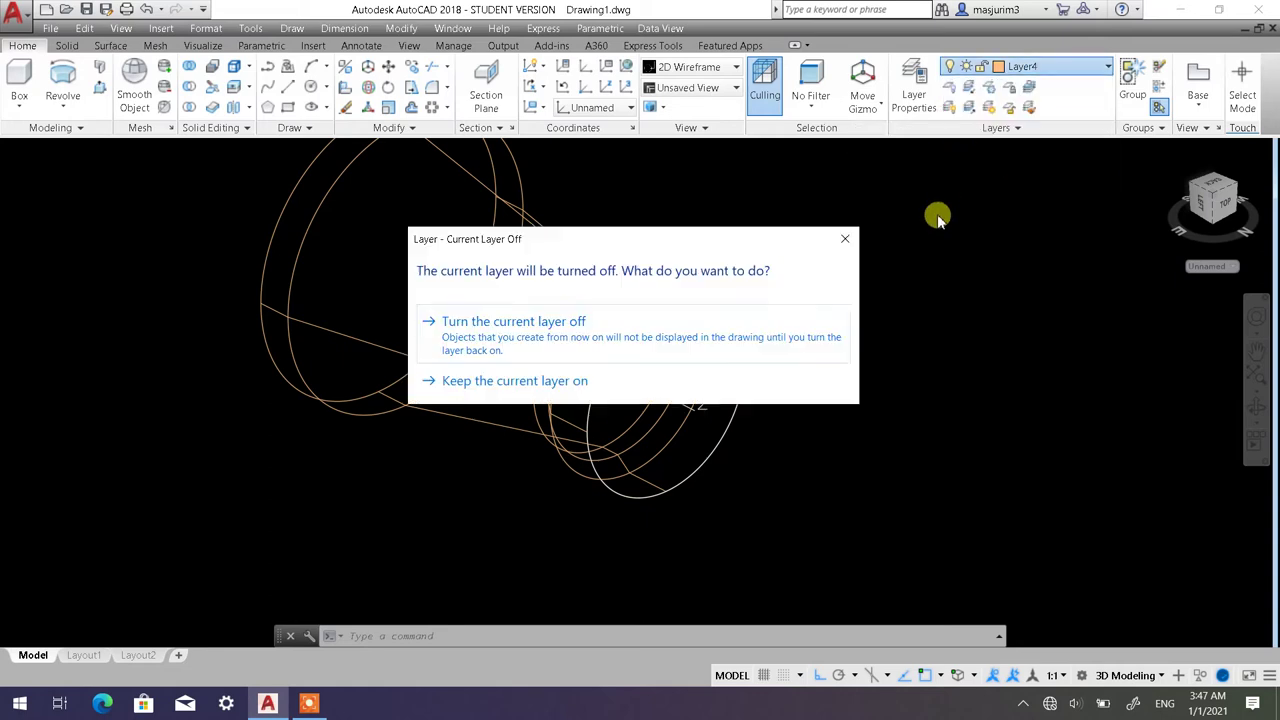
left_click(577, 341)
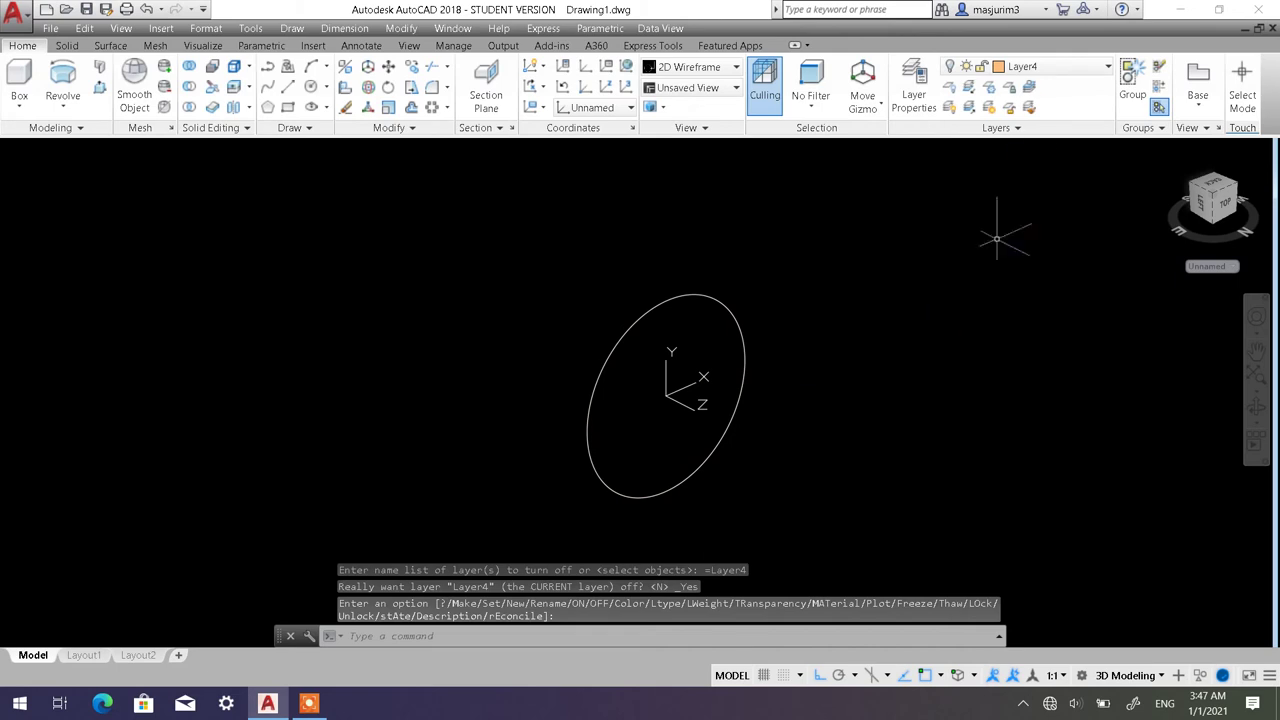
left_click(1042, 68)
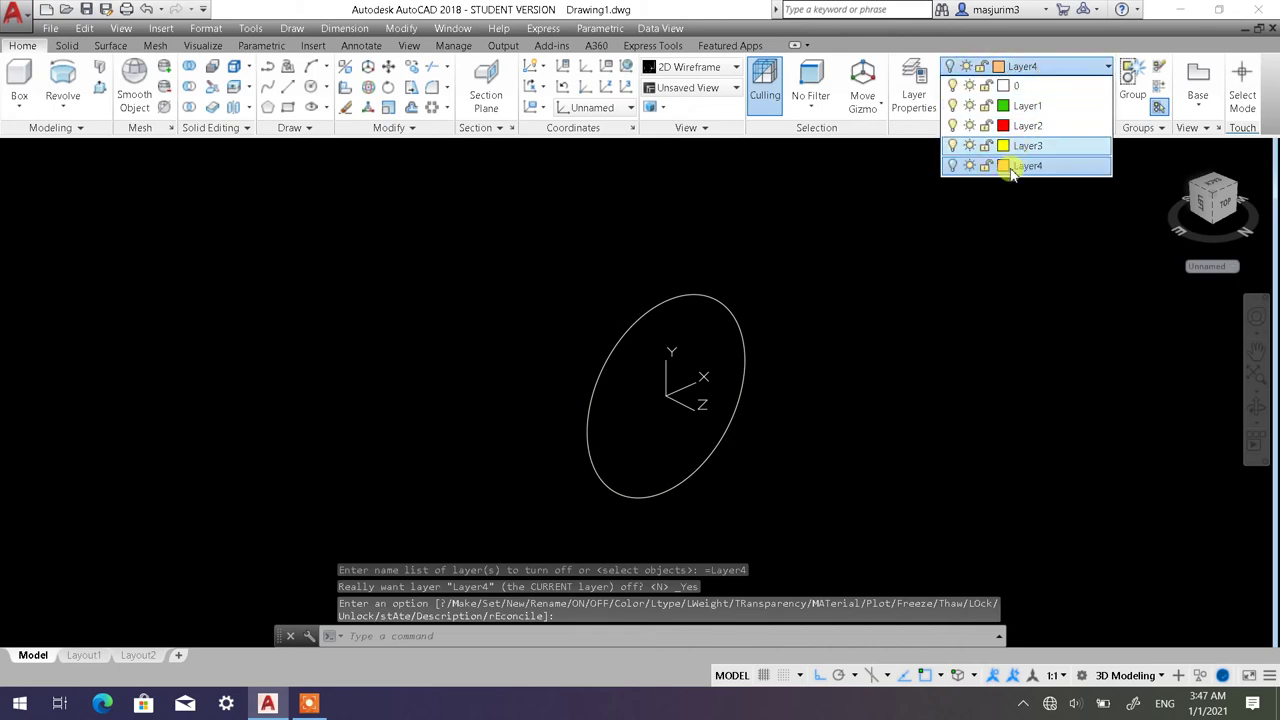
Make layer 0 current and turn Layer4 back on.
left_click(1030, 86)
left_click(1042, 67)
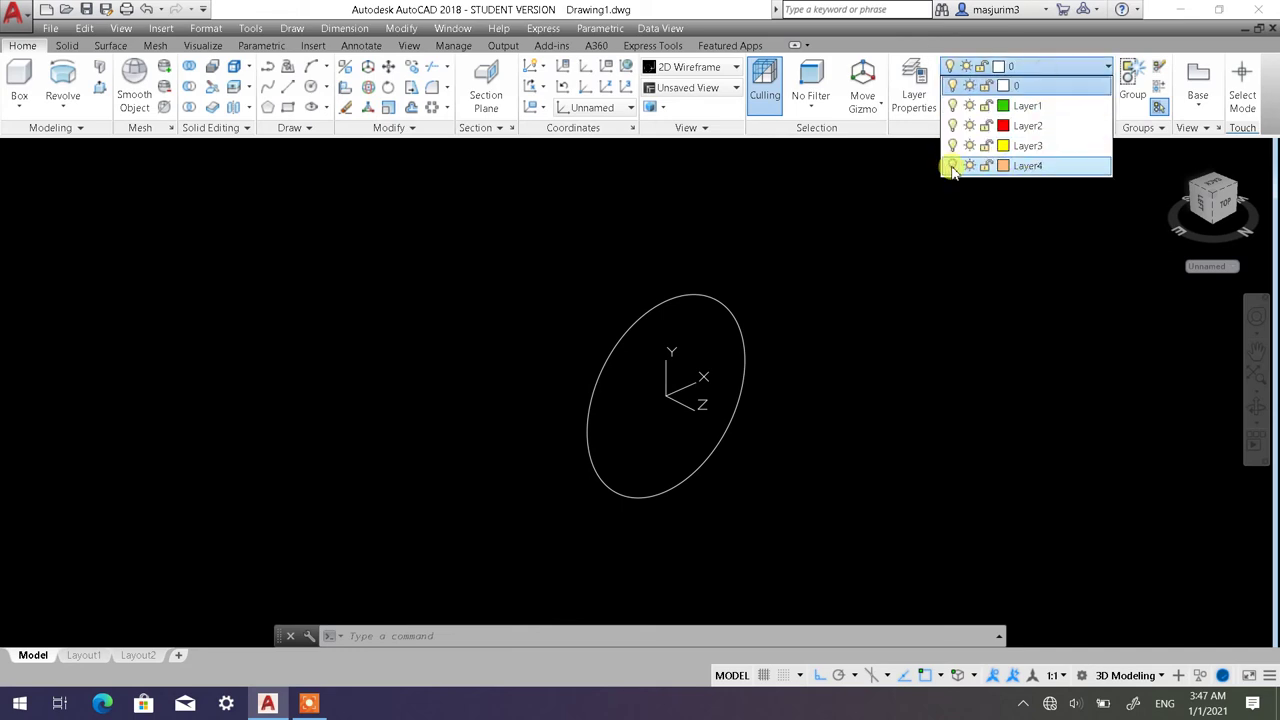
left_click(952, 166)
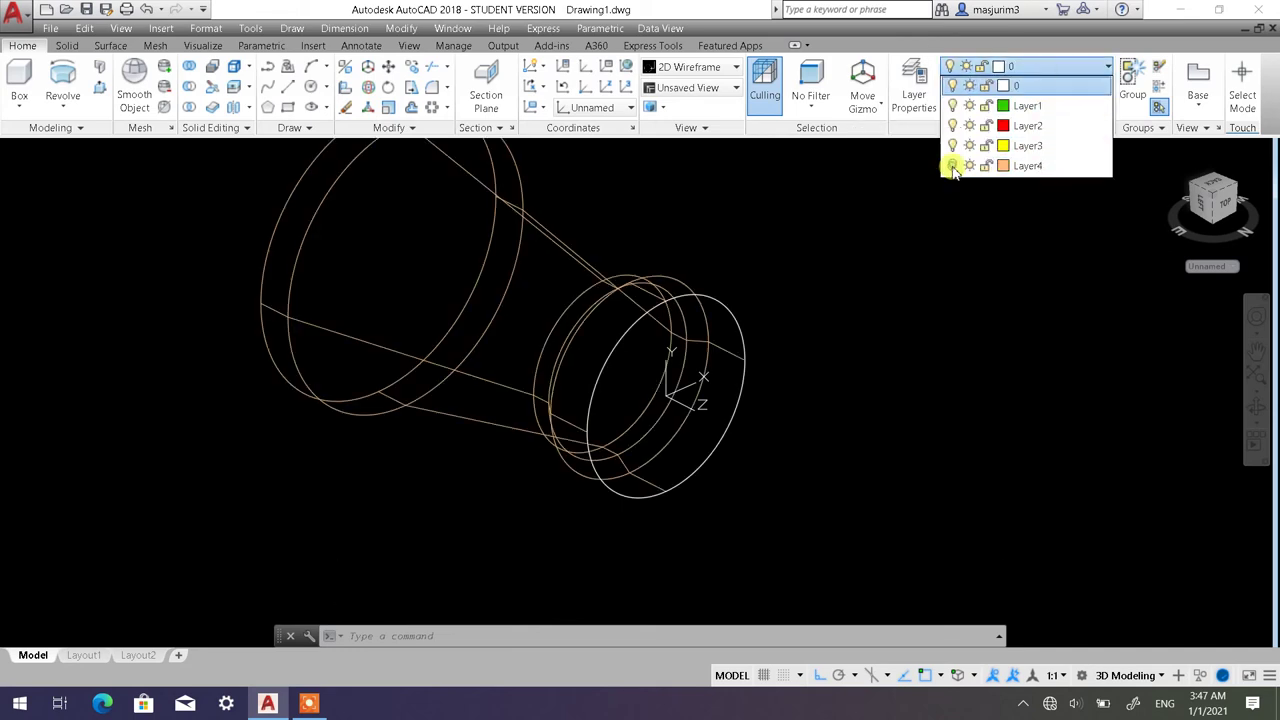
left_click(900, 268)
key("Escape")
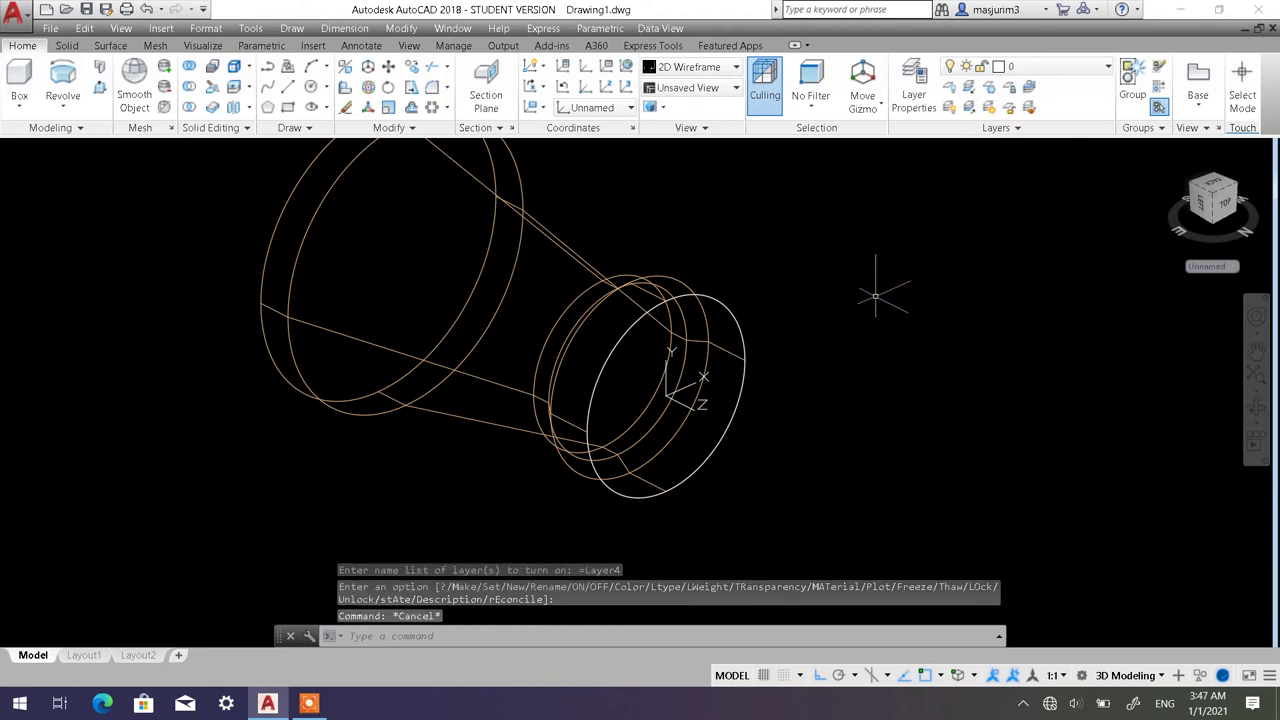
Set Layer4 current, switch it off with confirmation, then turn it on again.
left_click(1065, 67)
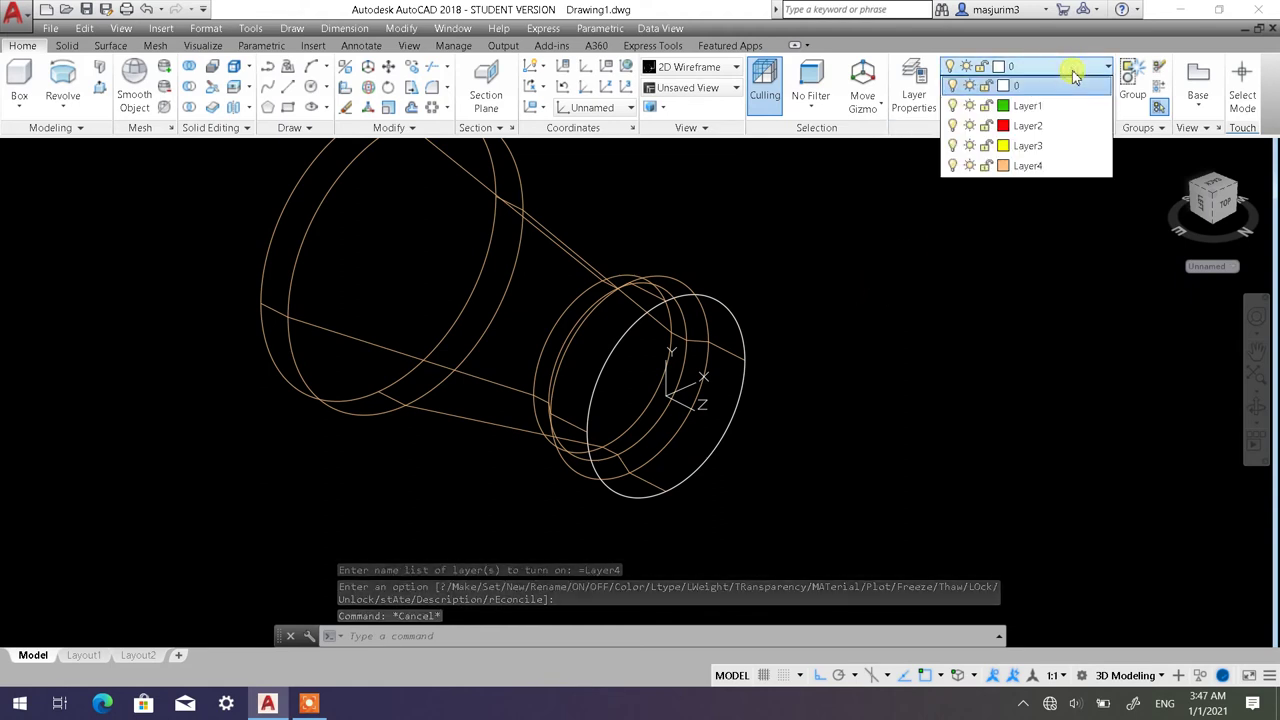
left_click(1030, 166)
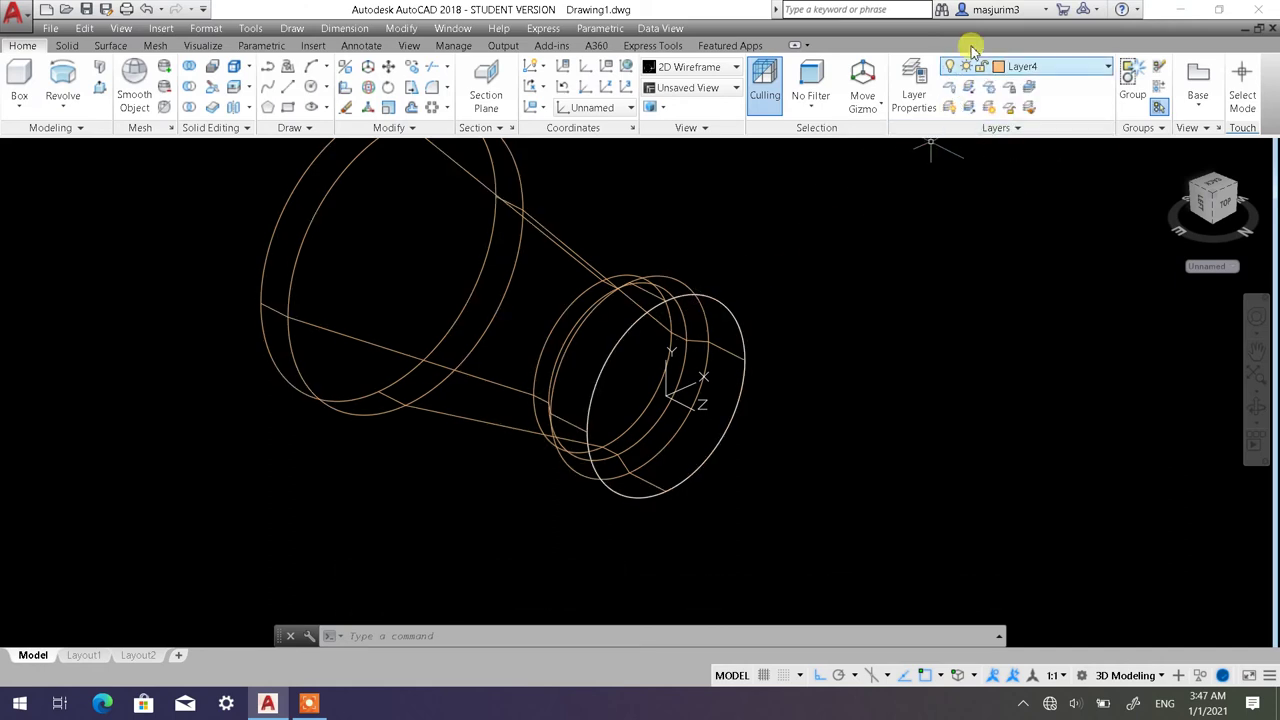
left_click(1064, 72)
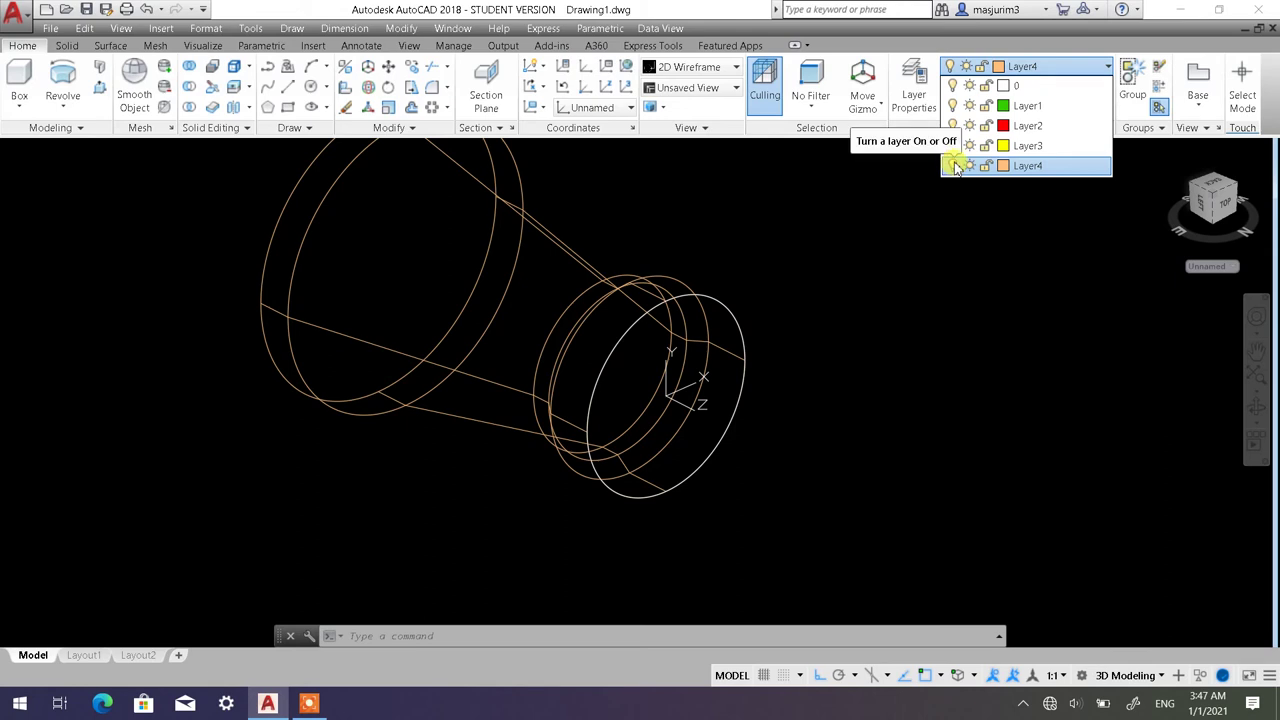
left_click(953, 166)
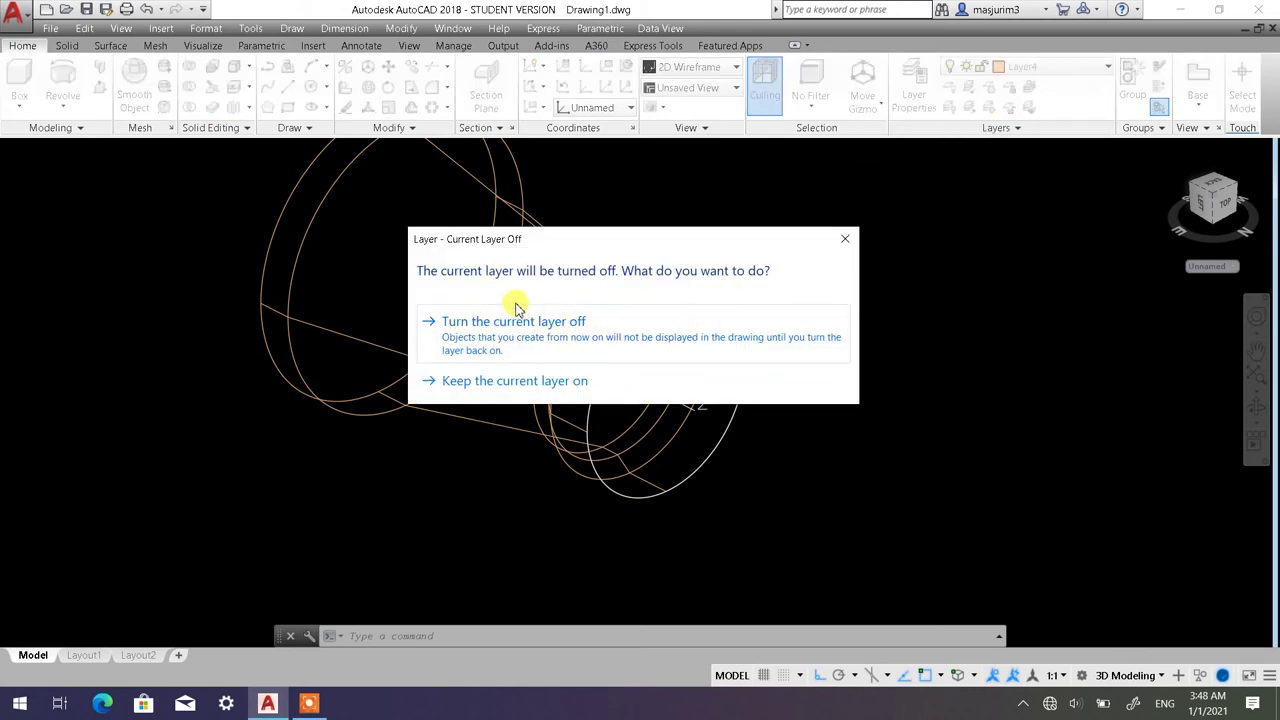
left_click(593, 335)
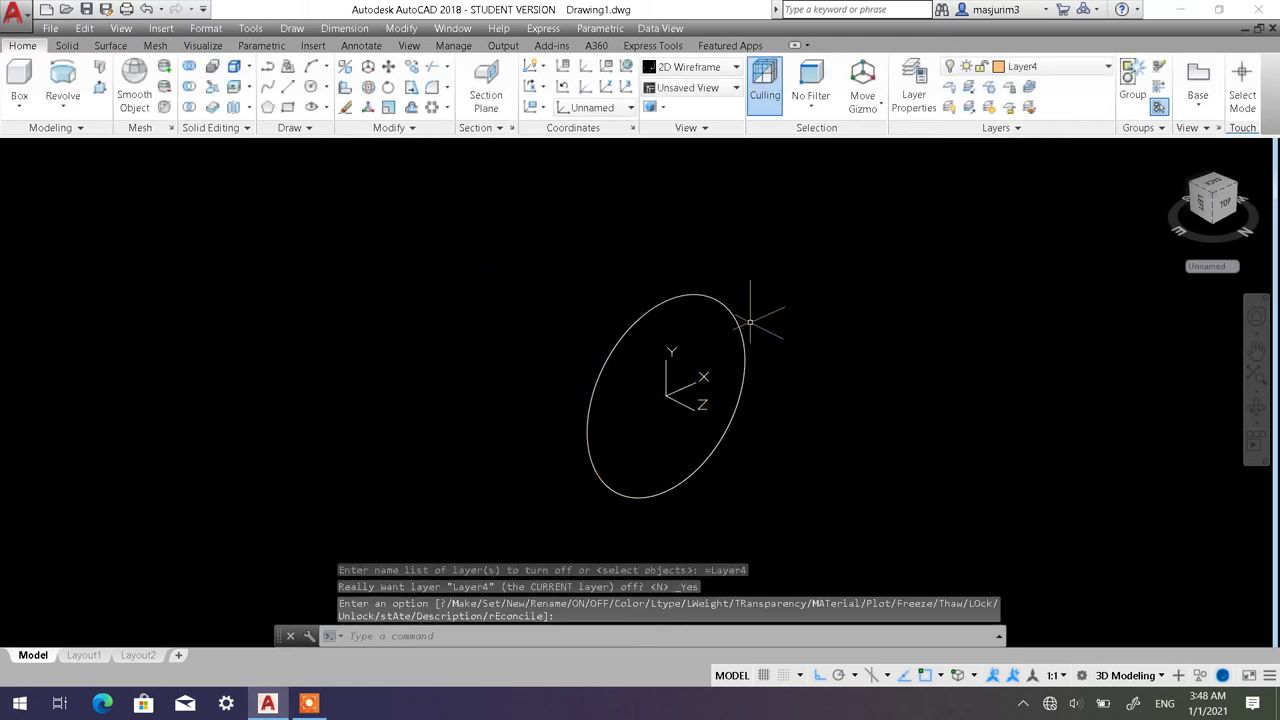
left_click(1053, 67)
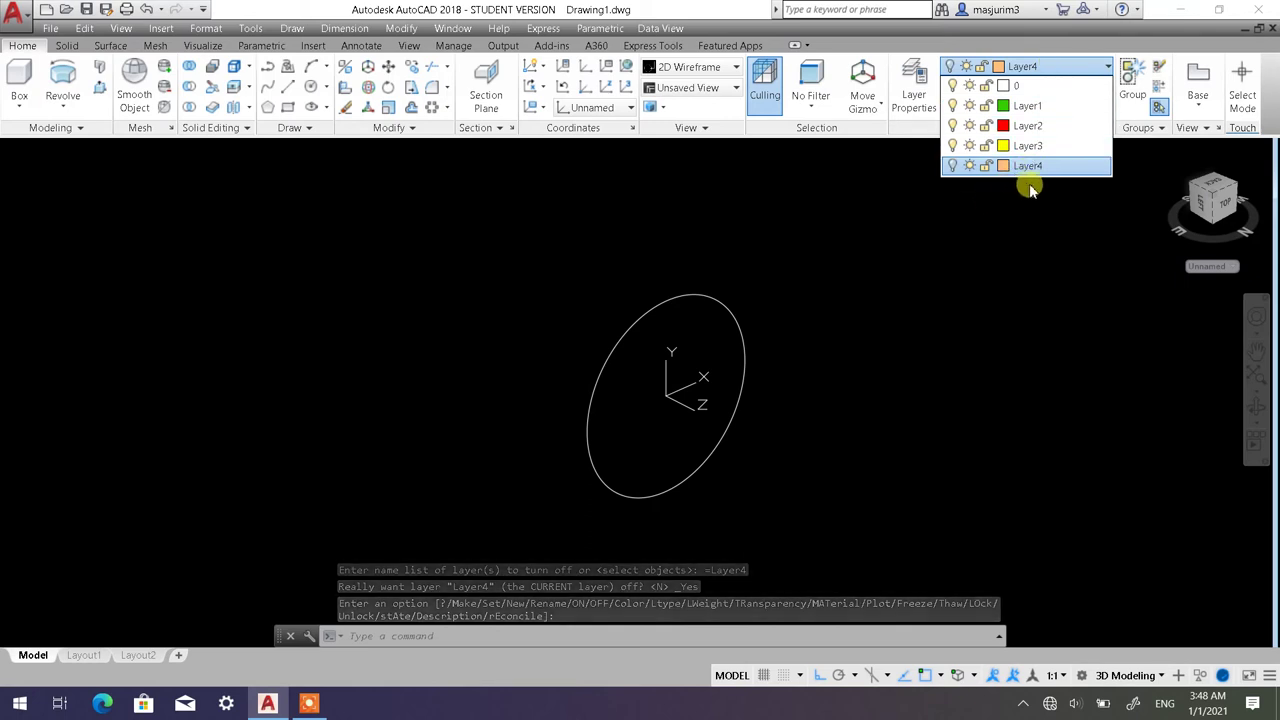
left_click(952, 165)
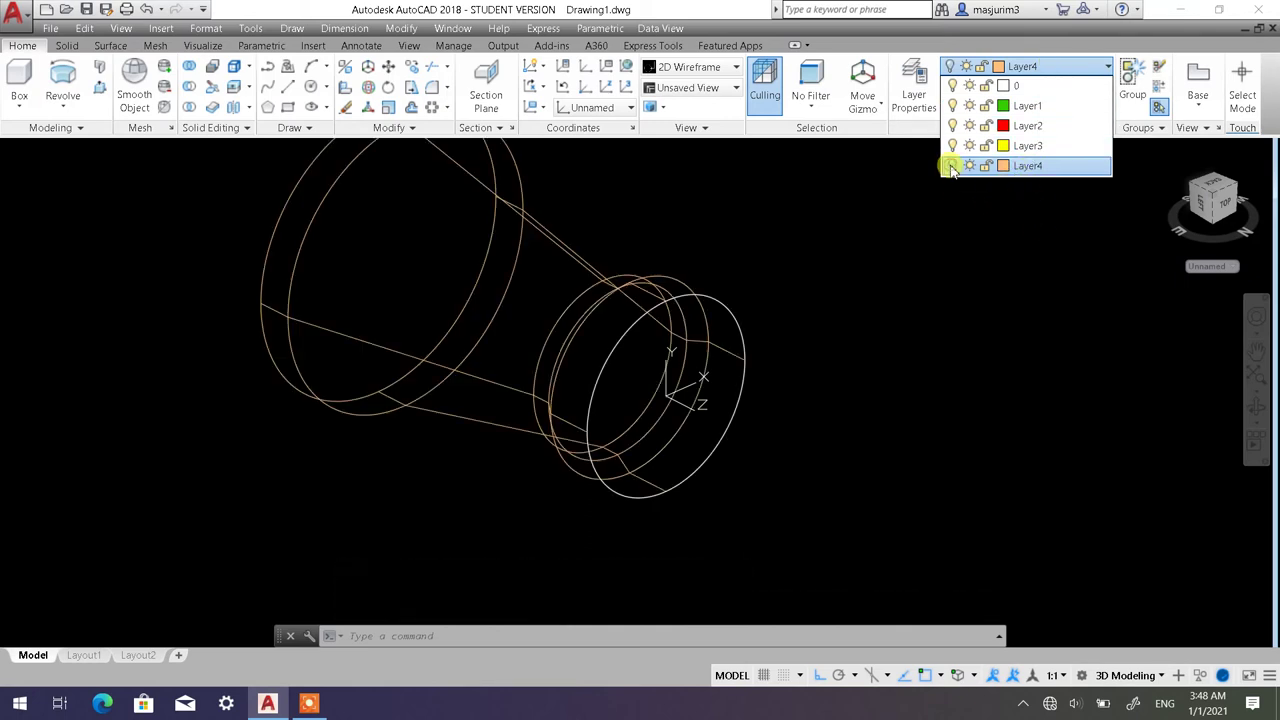
left_click(941, 279)
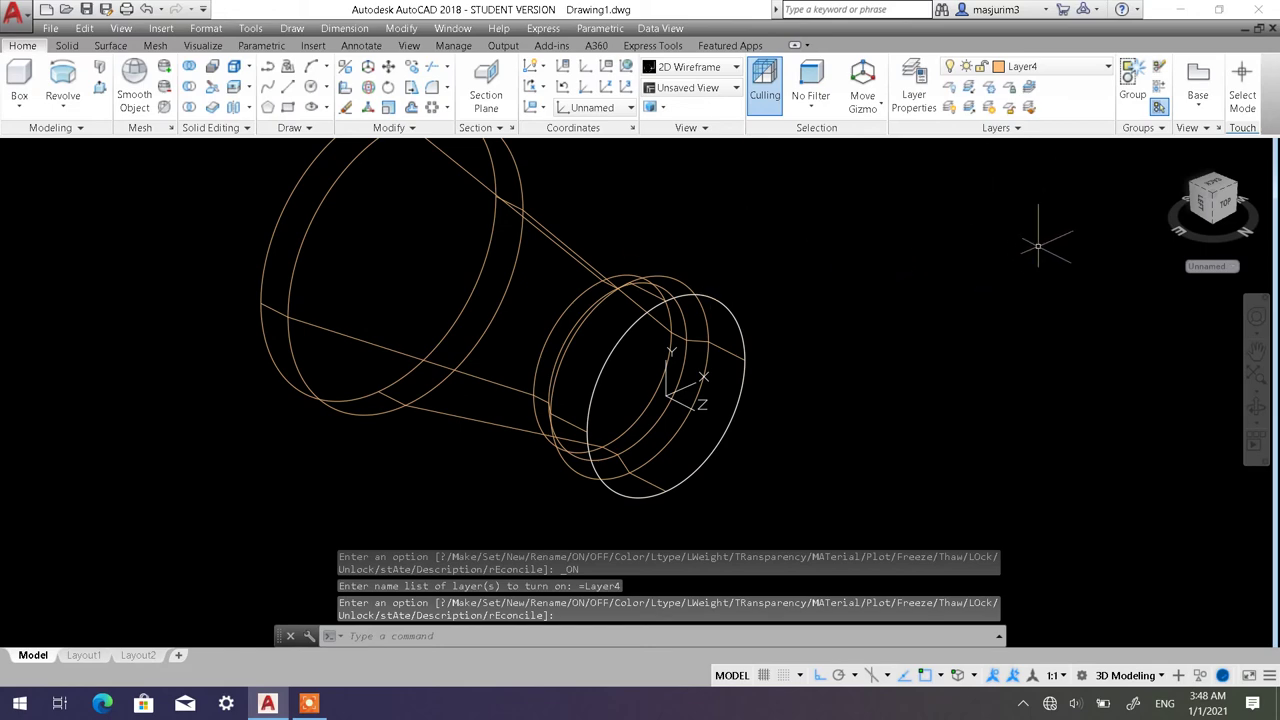
Bring the green and red column pieces into view and hide Layer1 and Layer2.
scroll(1038, 245, "down", 5)
middle_click_drag(971, 157, 557, 206)
scroll(557, 206, "up", 5)
middle_click_drag(783, 250, 855, 355)
scroll(737, 243, "up", 3)
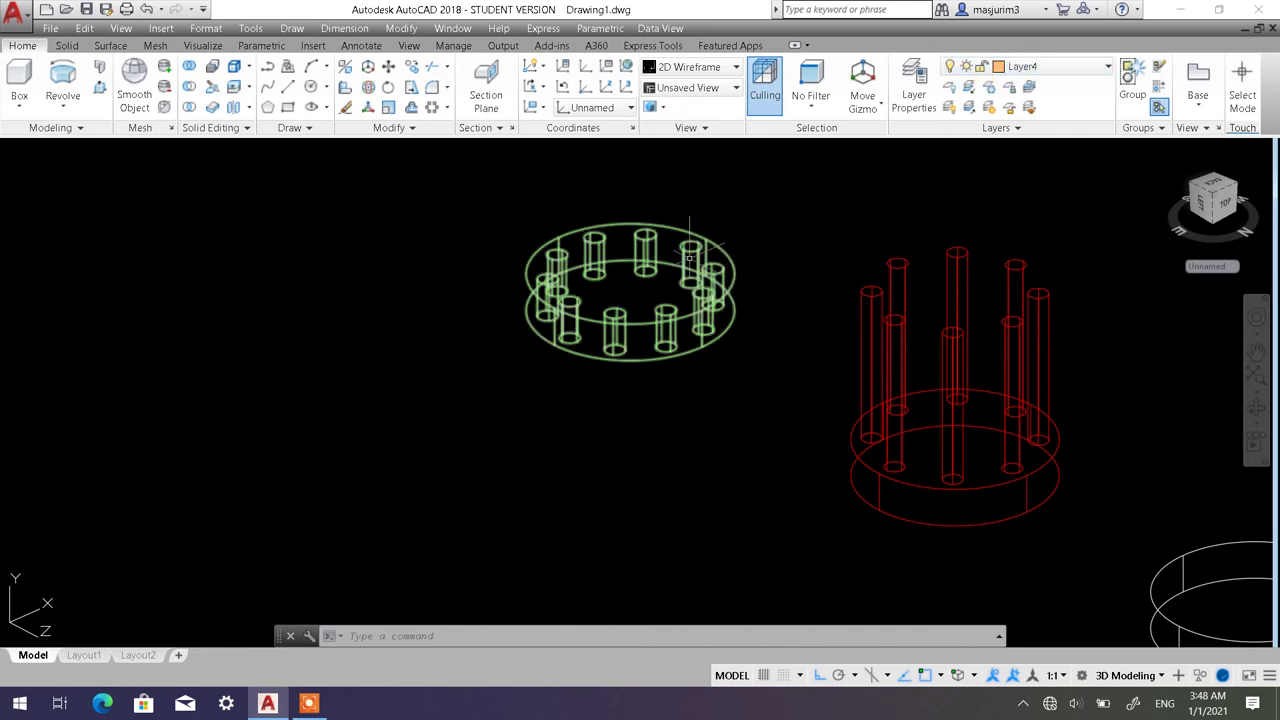
left_click(1038, 68)
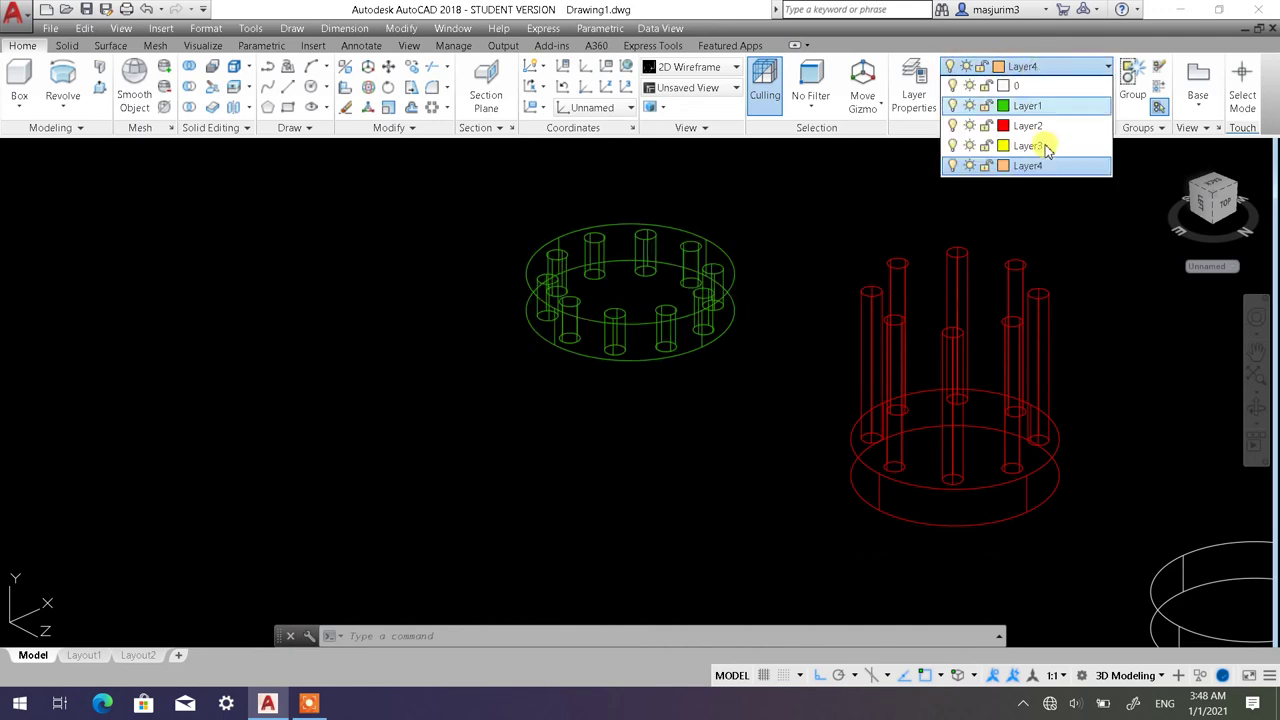
left_click(952, 106)
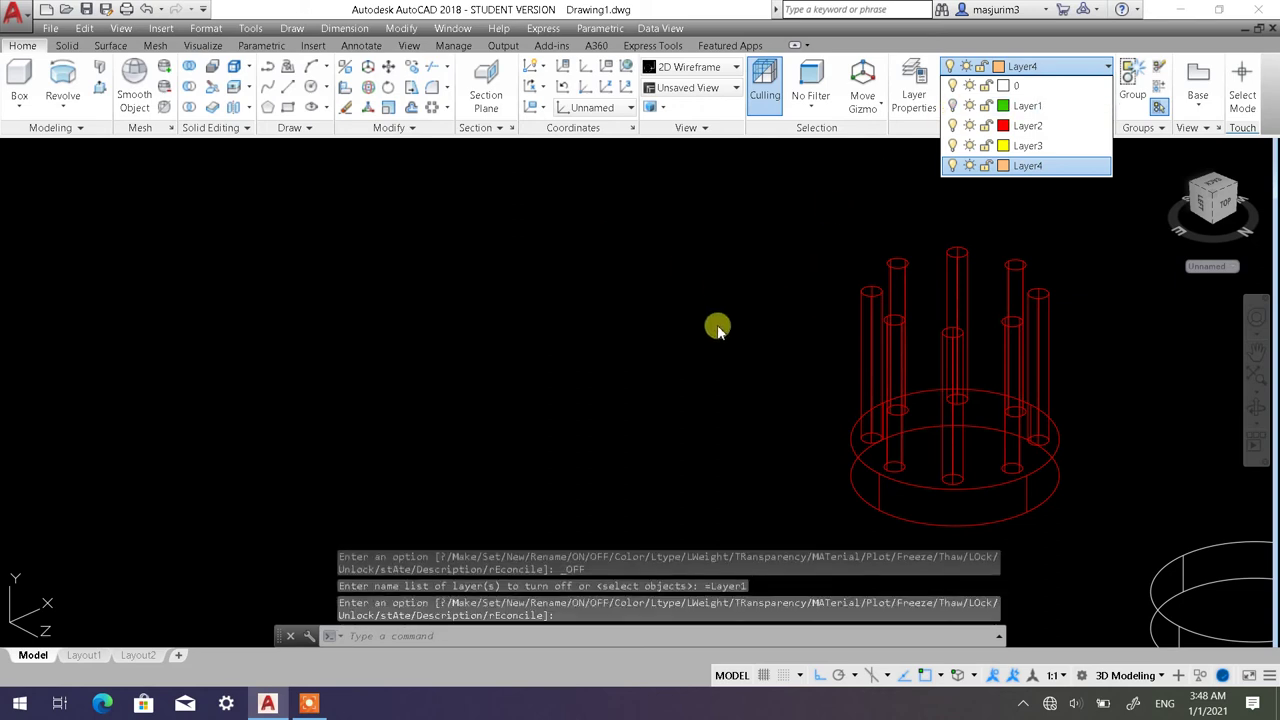
left_click(952, 126)
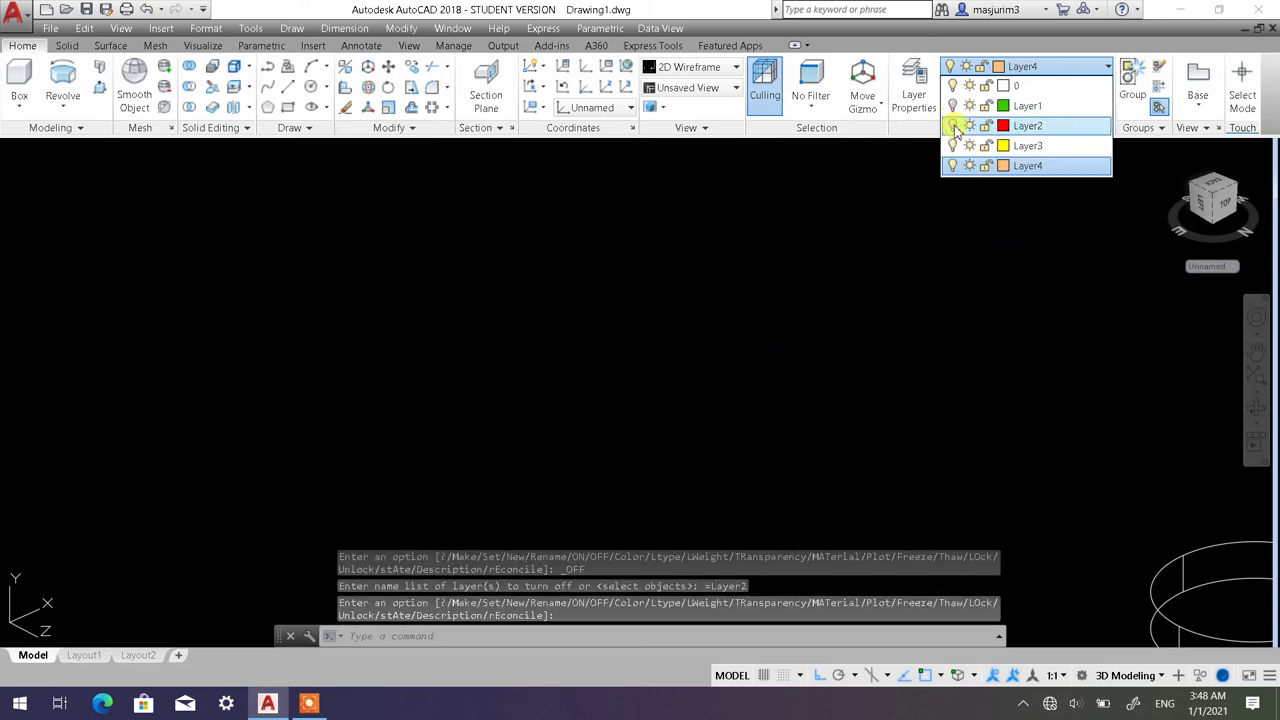
Turn Layer2 and Layer1 back on, make layer 0 current, and select the green ring.
left_click(1038, 68)
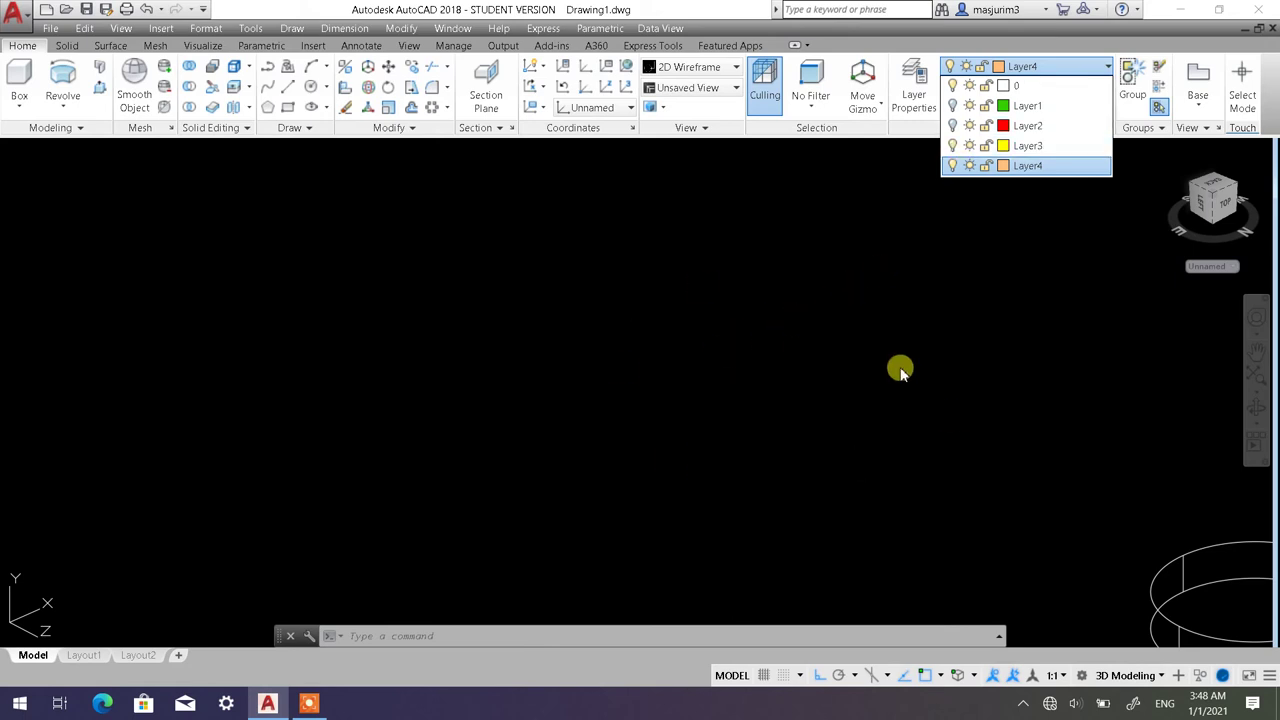
left_click(952, 126)
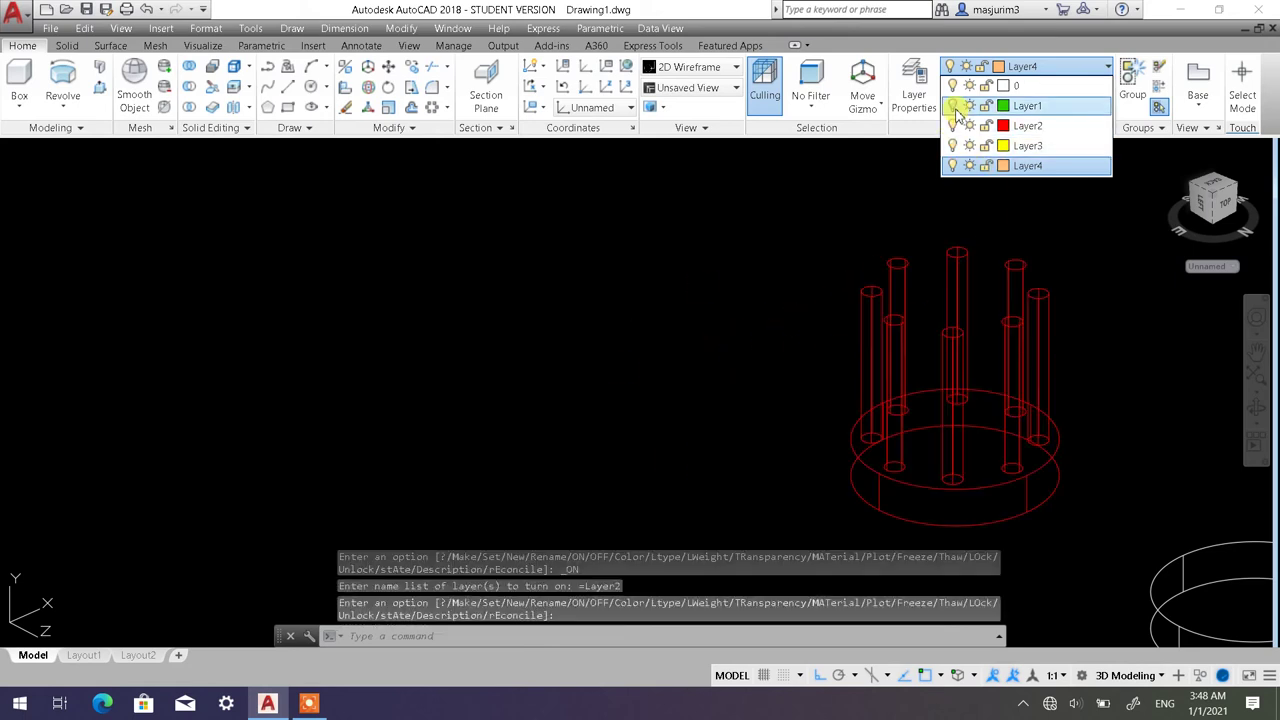
left_click(953, 106)
left_click(880, 218)
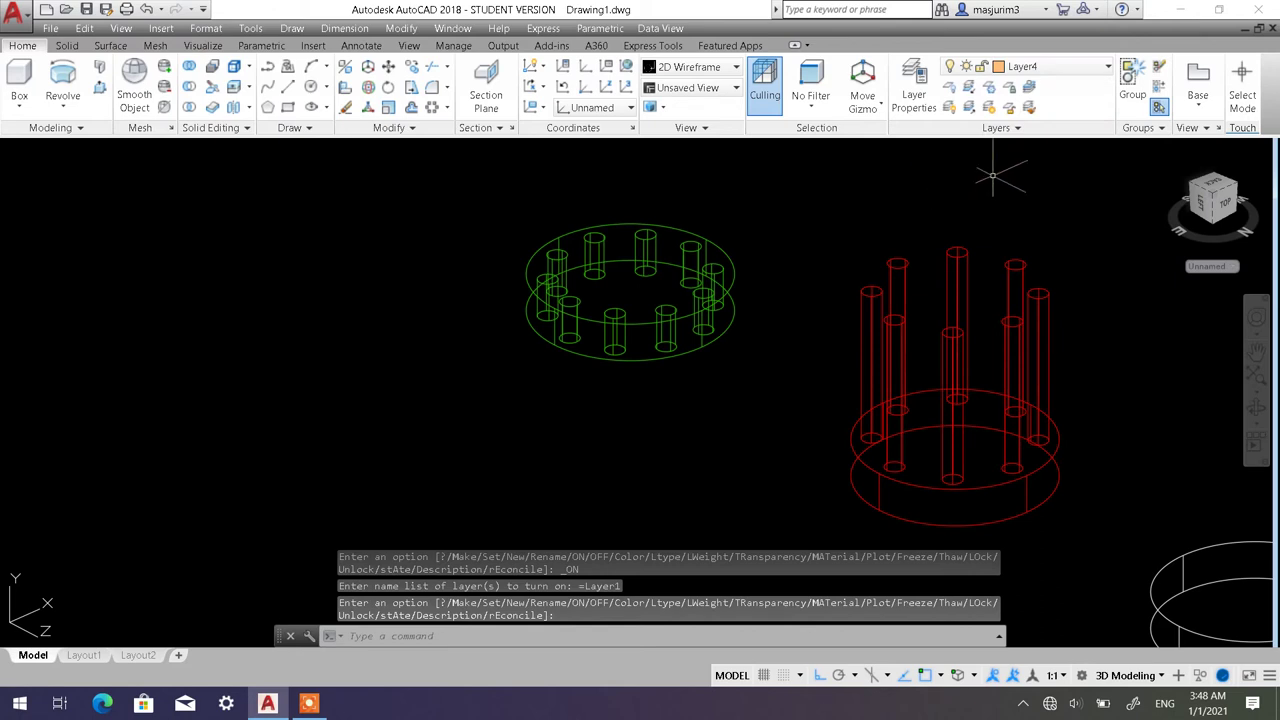
left_click(1058, 67)
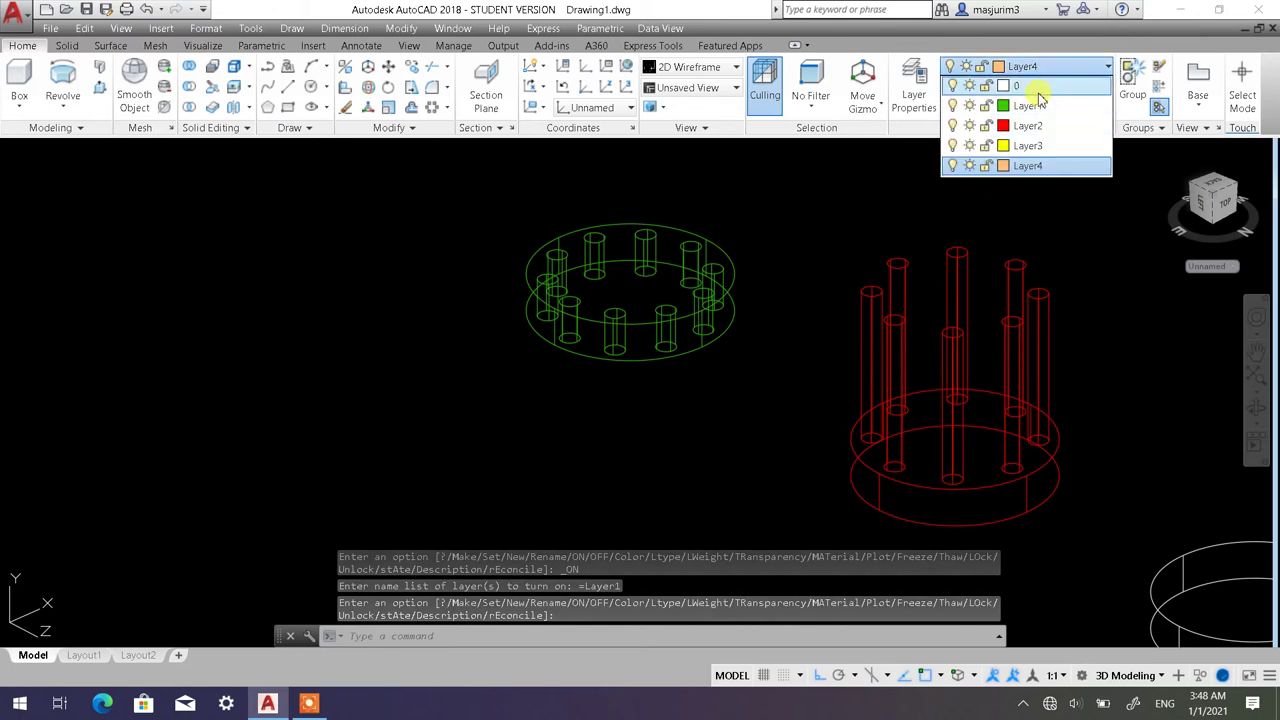
left_click(1034, 87)
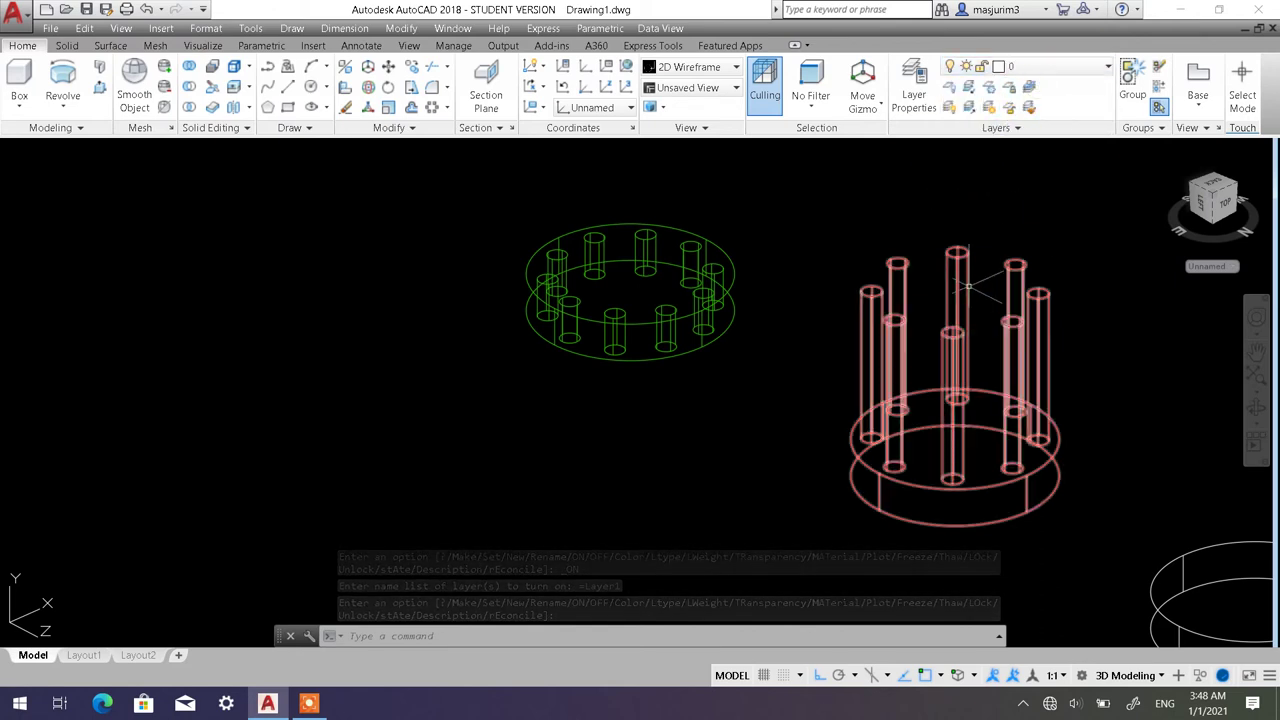
left_click(796, 236)
left_click(524, 288)
Put the selected green ring with its columns on Layer2 so it turns red.
left_click(1050, 66)
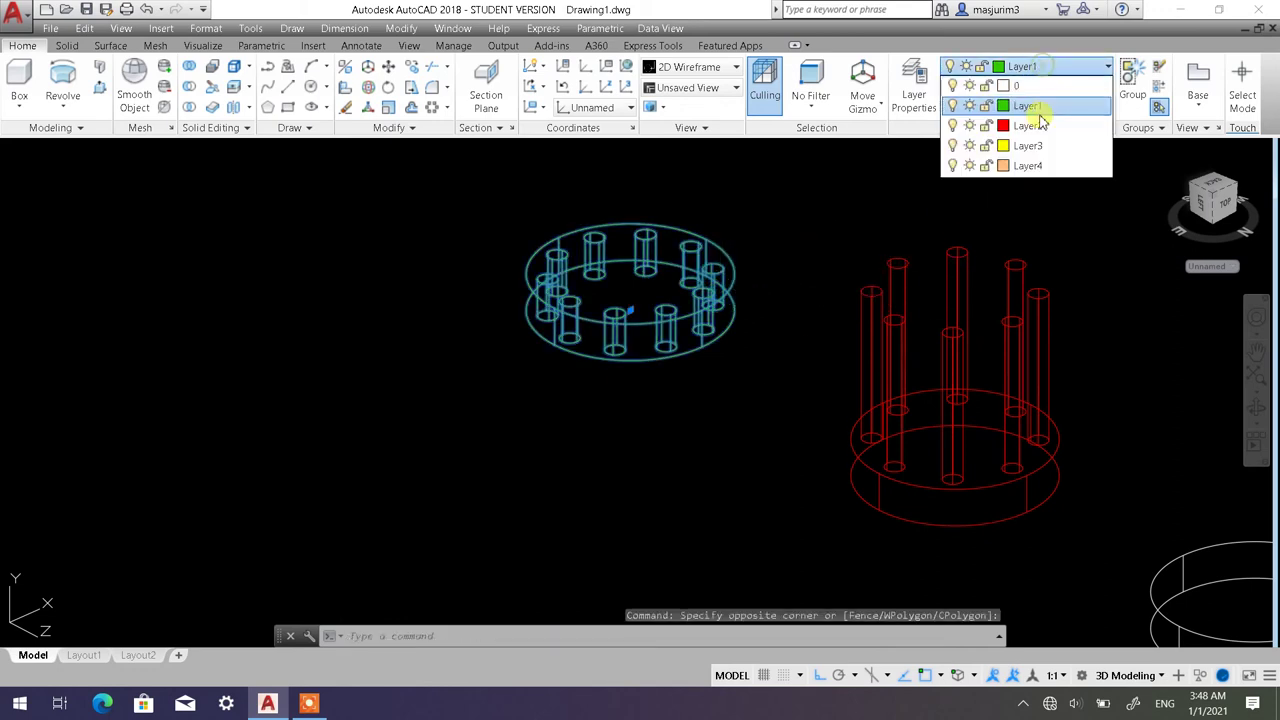
left_click(1030, 125)
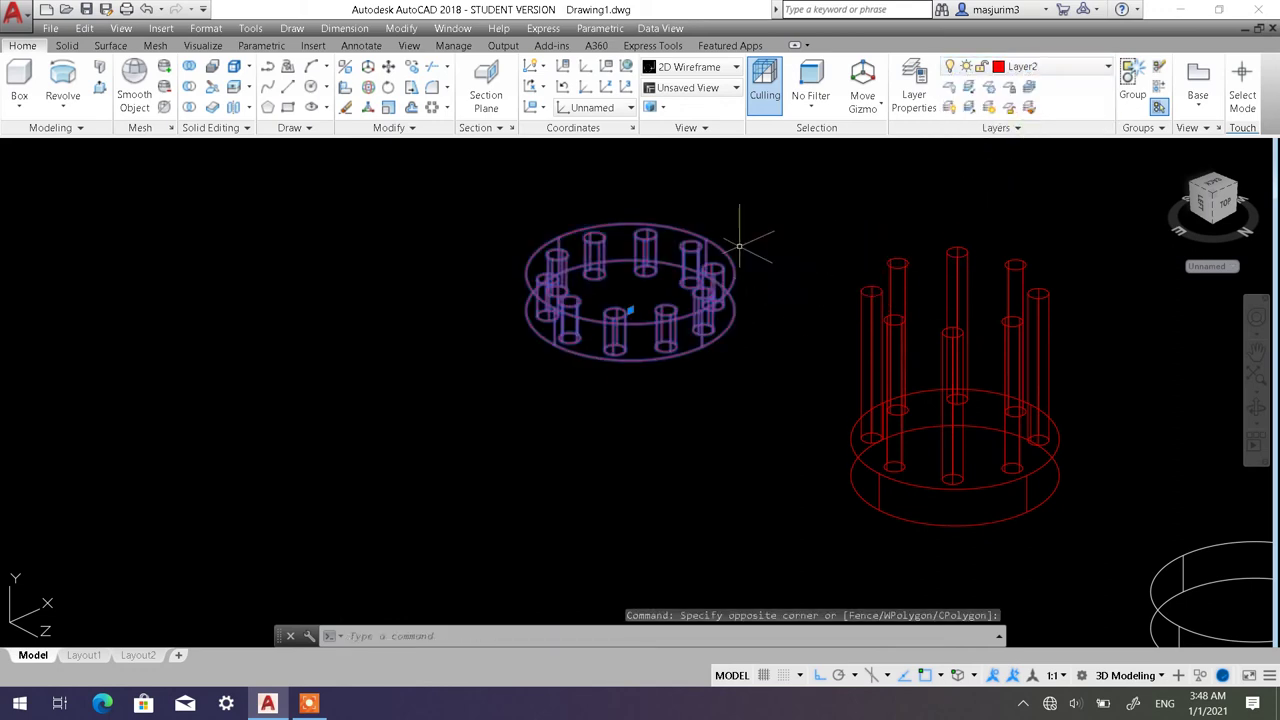
key("Escape")
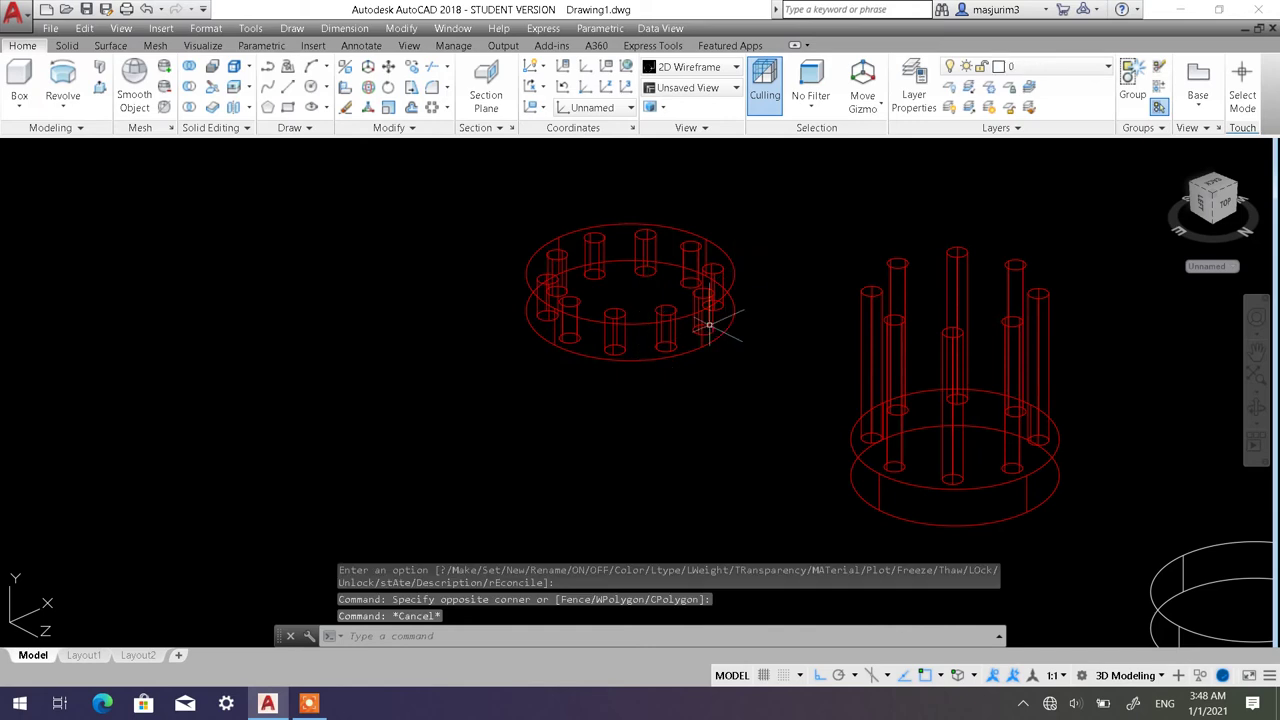
left_click(1030, 69)
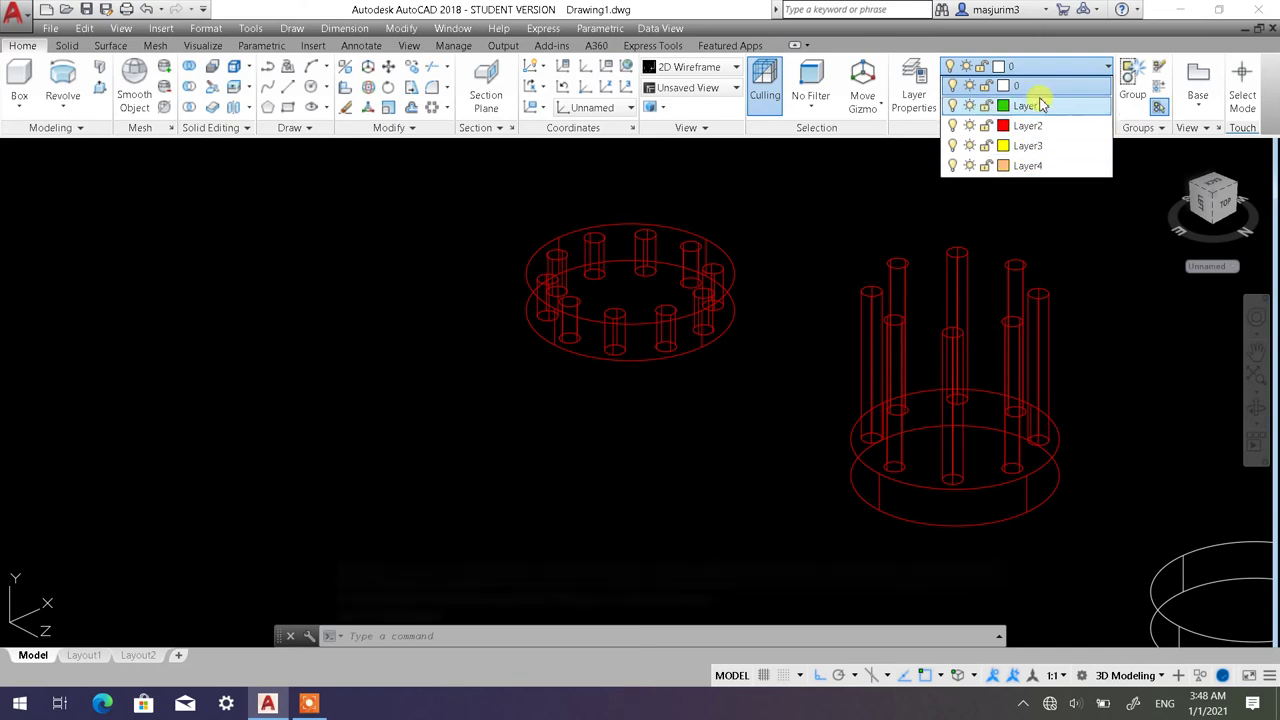
Turn off Layer4 to hide the orange funnel and view the white circle from the top.
left_click(857, 266)
scroll(690, 362, "down", 6)
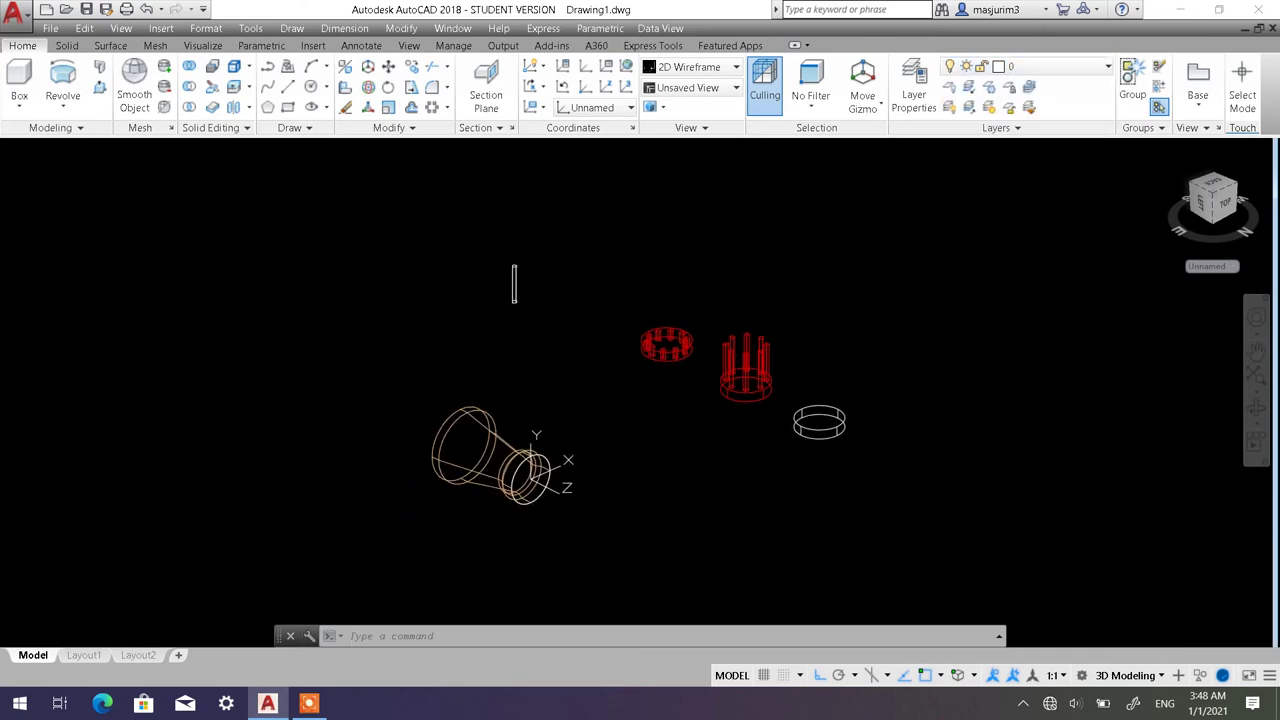
middle_click_drag(558, 238, 766, 163)
scroll(870, 235, "up", 3)
middle_click_drag(870, 235, 756, 235)
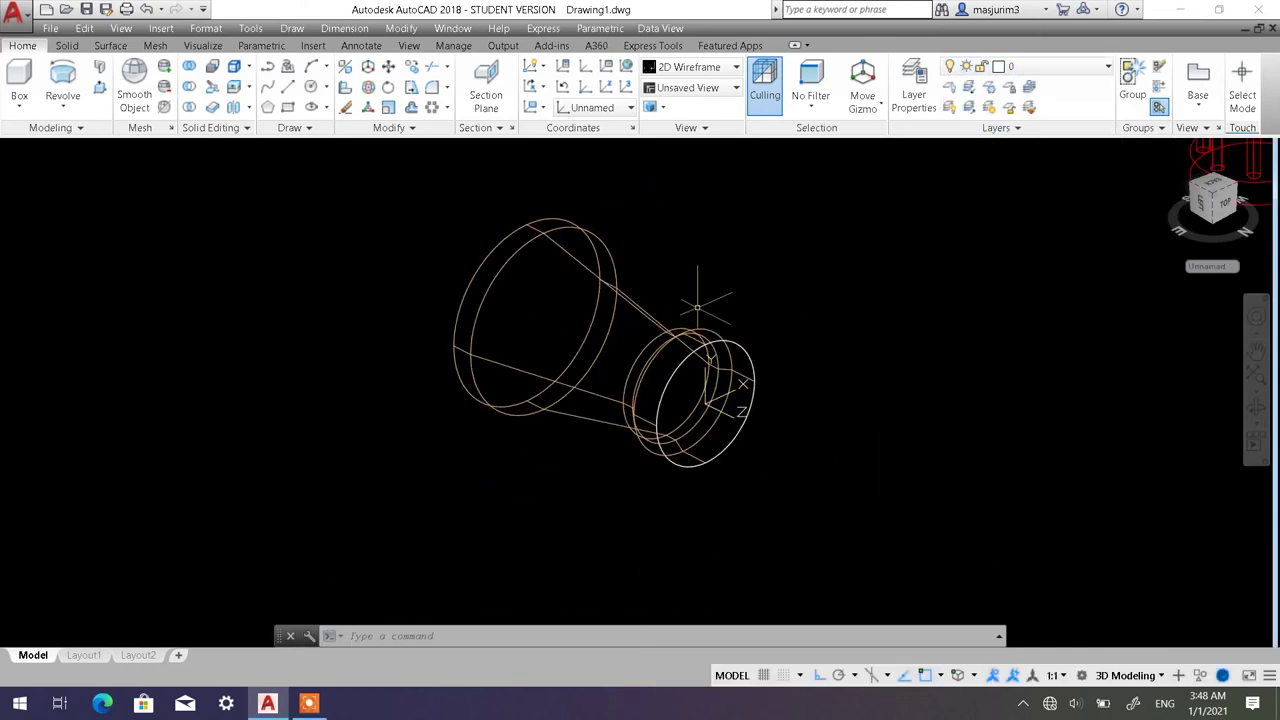
left_click(1040, 67)
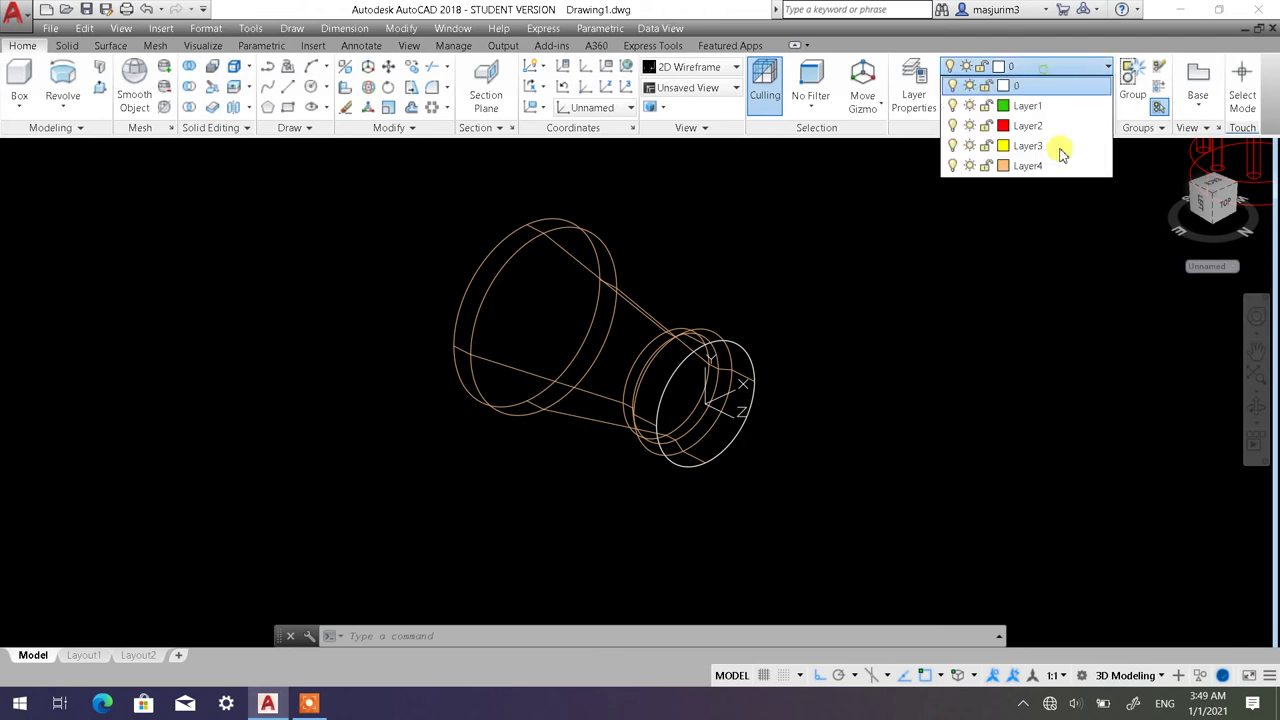
left_click(952, 166)
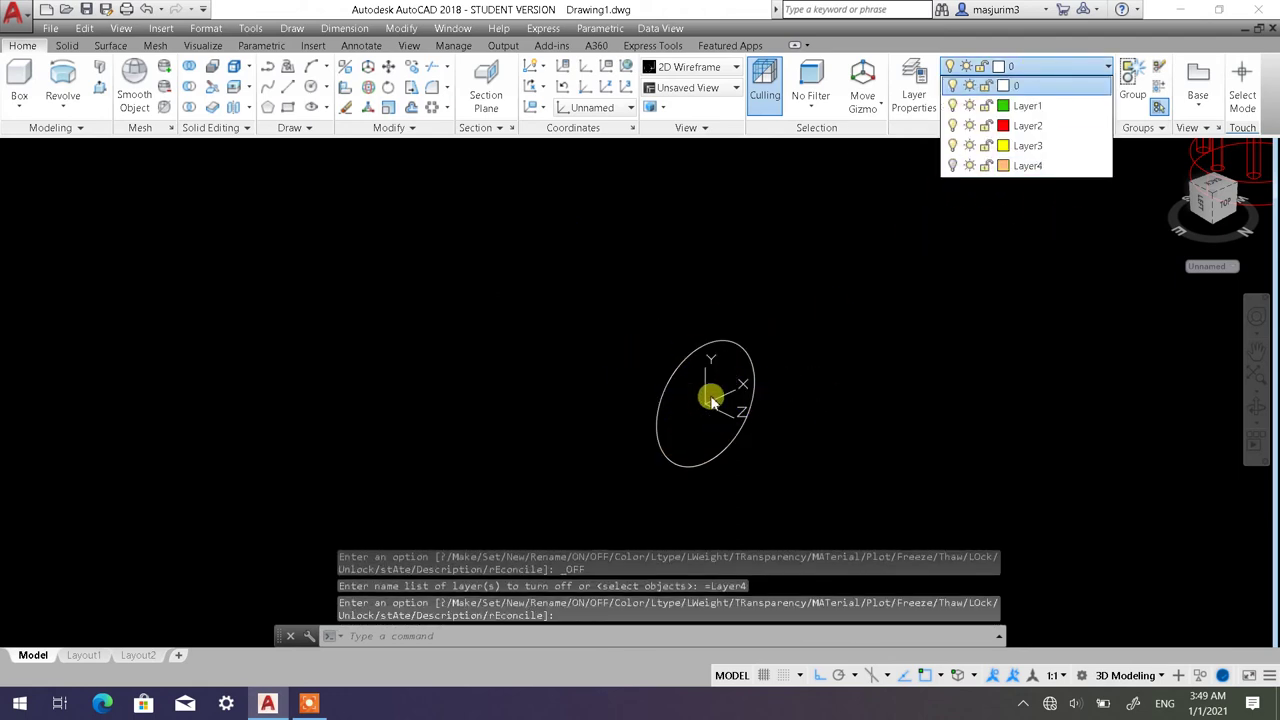
left_click(1228, 205)
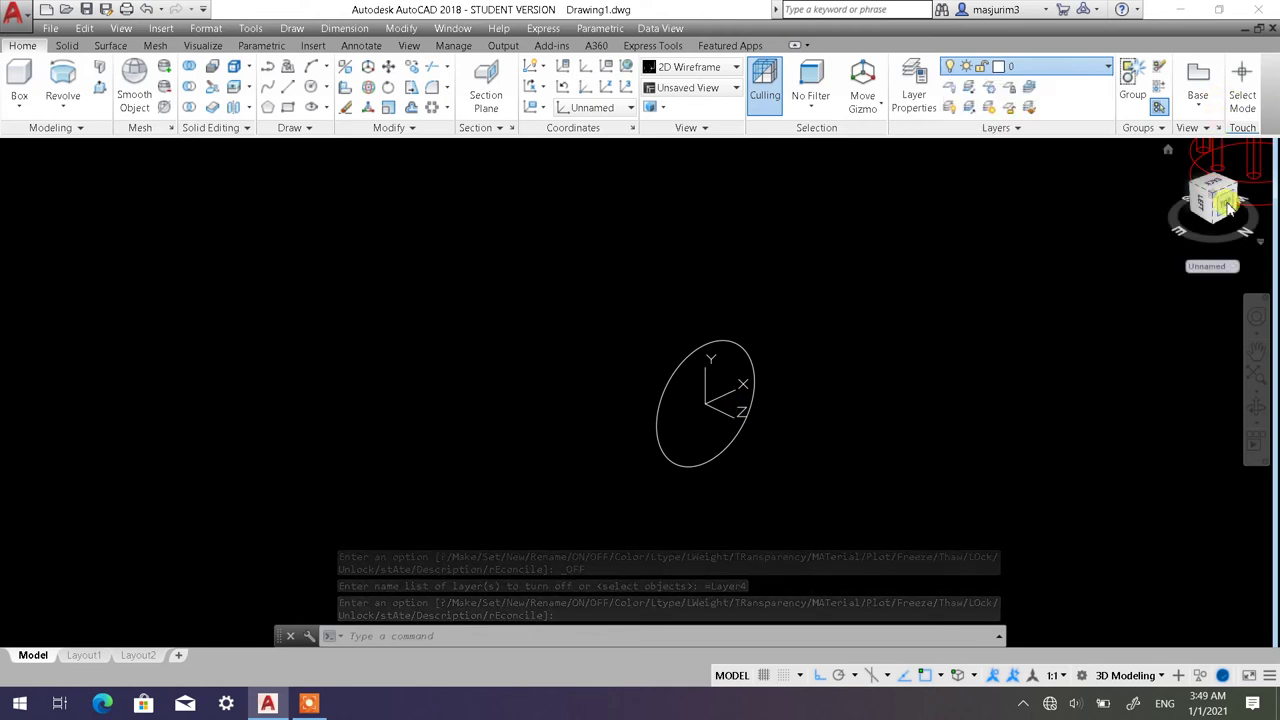
left_click_drag(1228, 205, 711, 419)
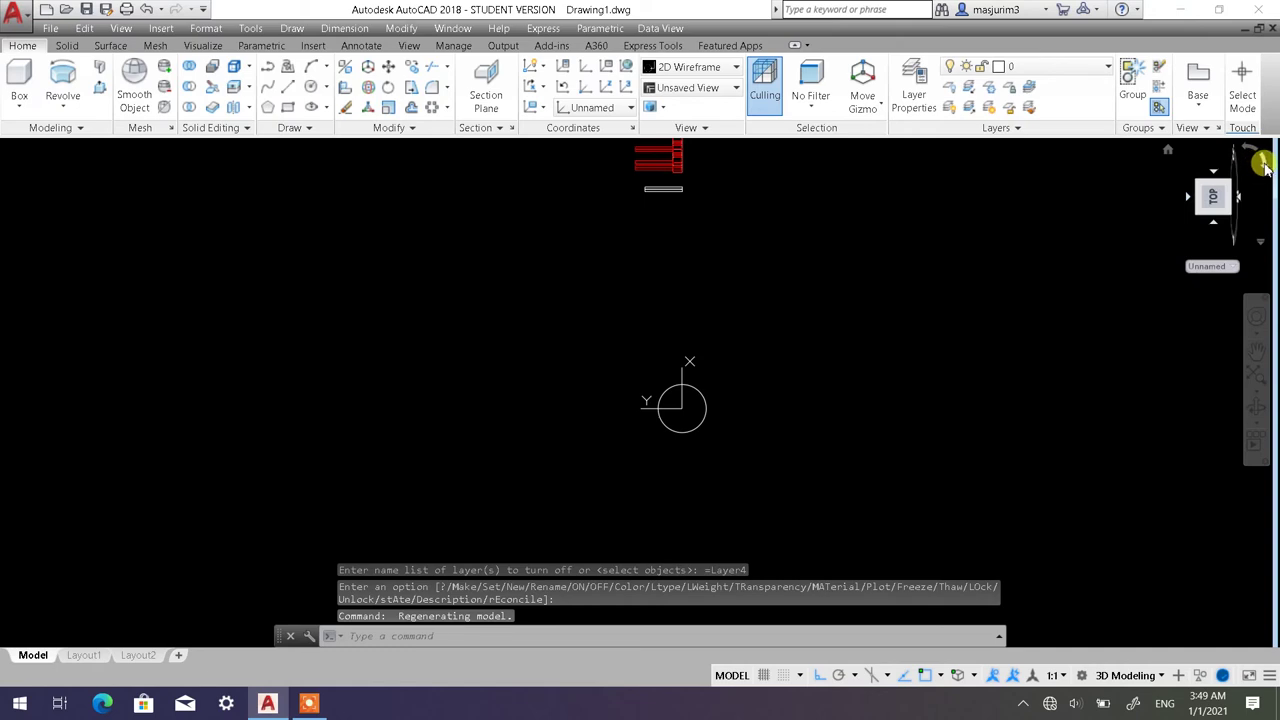
left_click_drag(1262, 163, 600, 351)
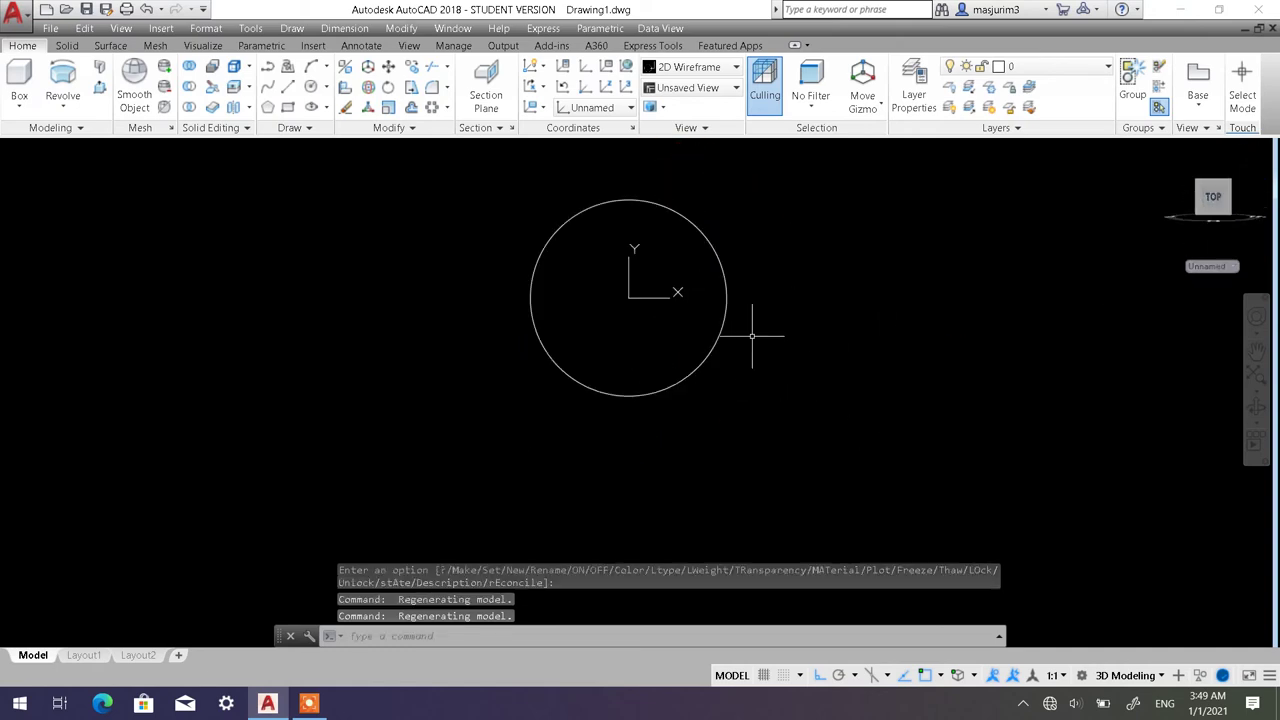
Draw a smaller inner circle centred on the UCS origin, inside the white circle.
left_click(311, 88)
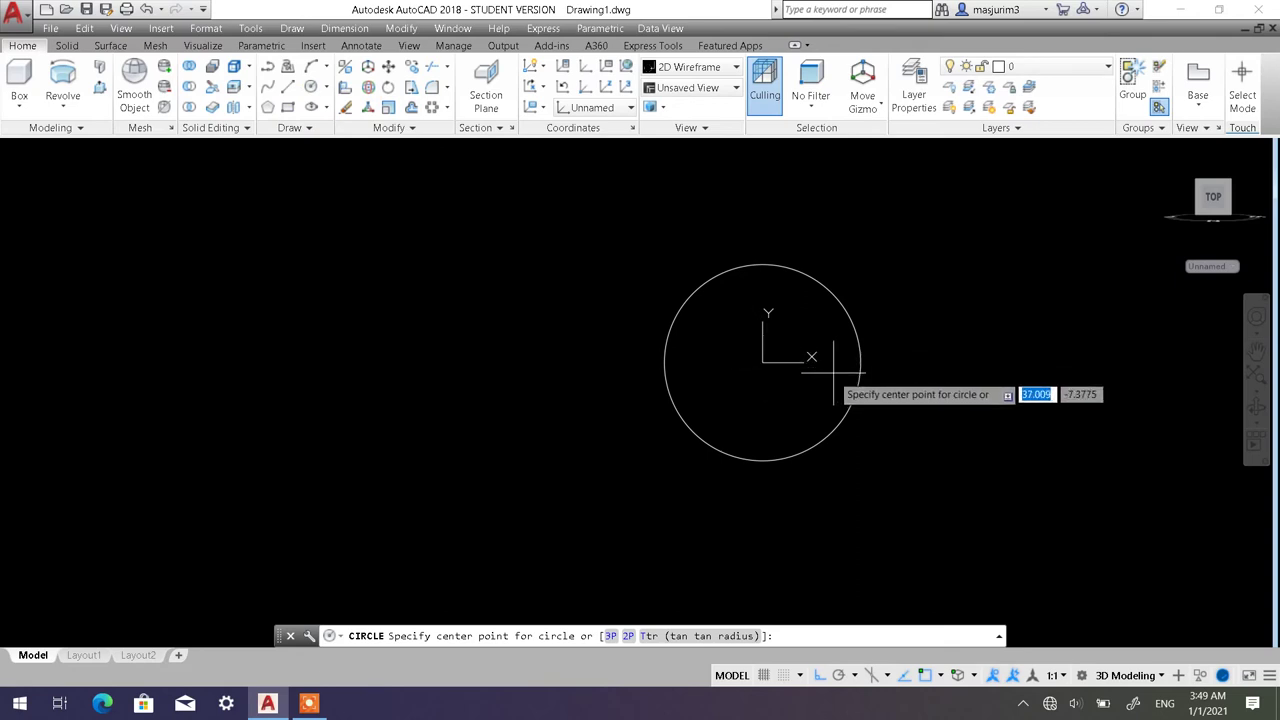
left_click(763, 362)
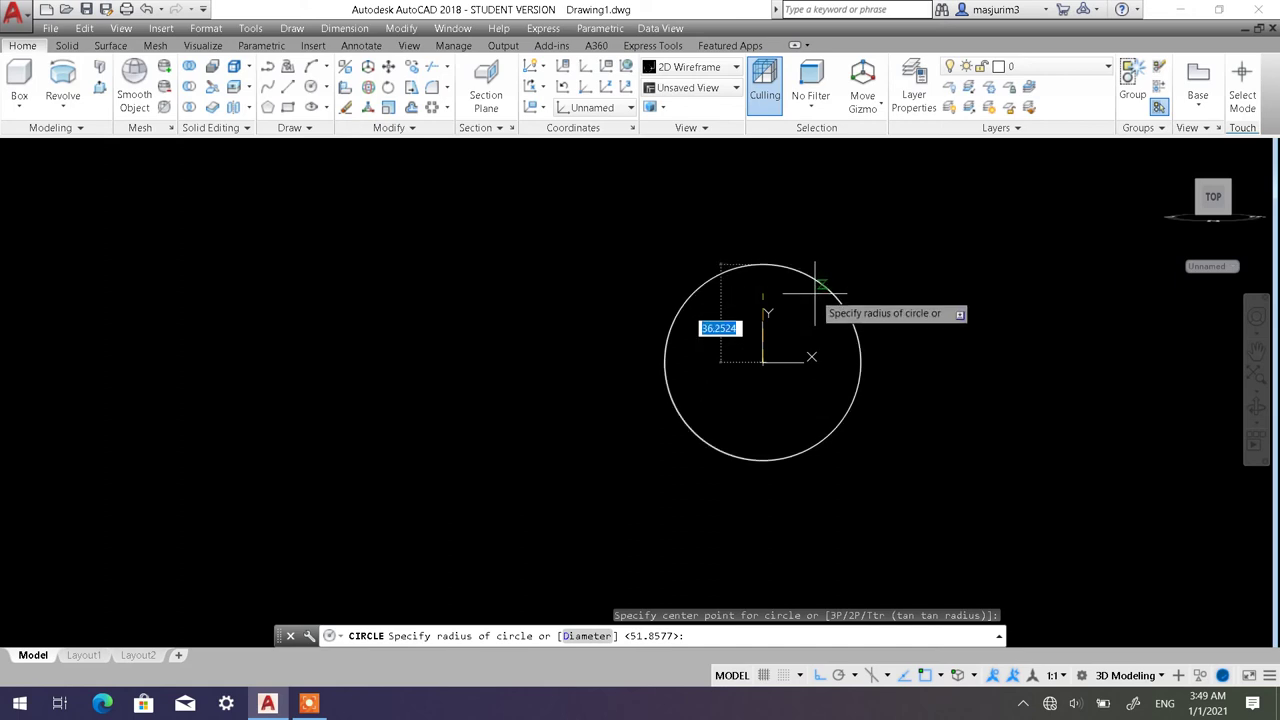
scroll(800, 297, "up", 1)
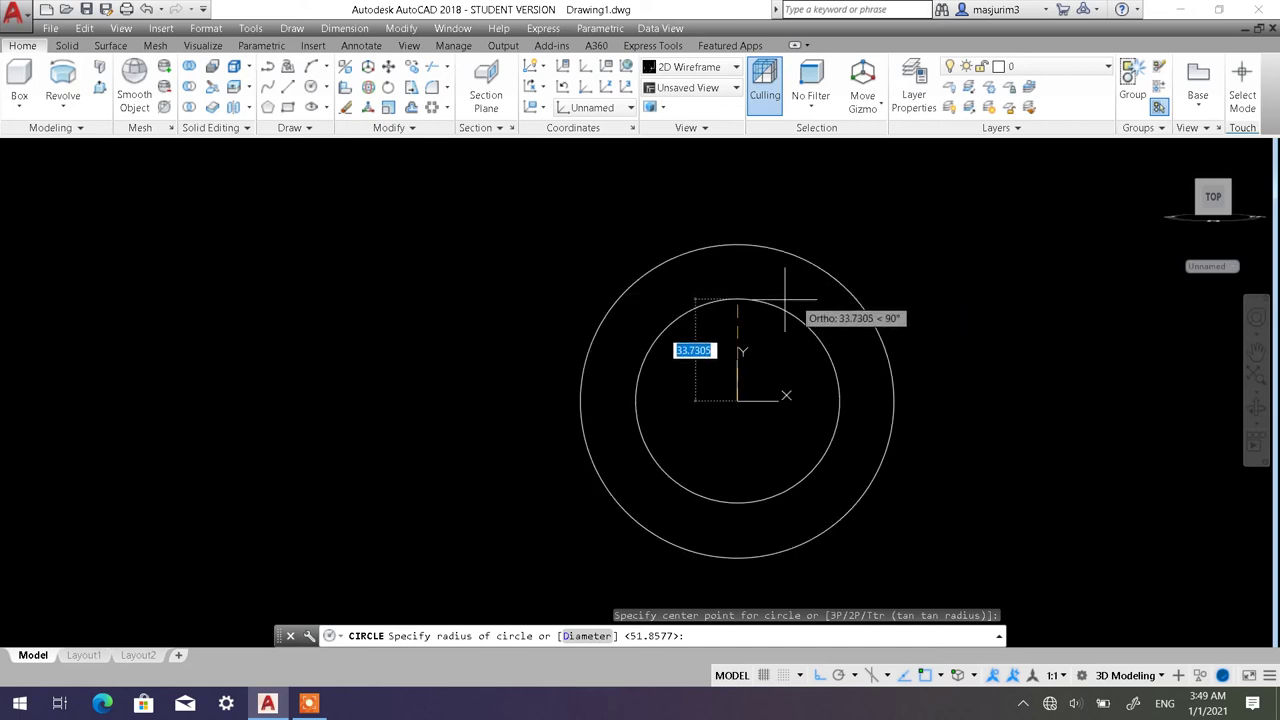
left_click(786, 289)
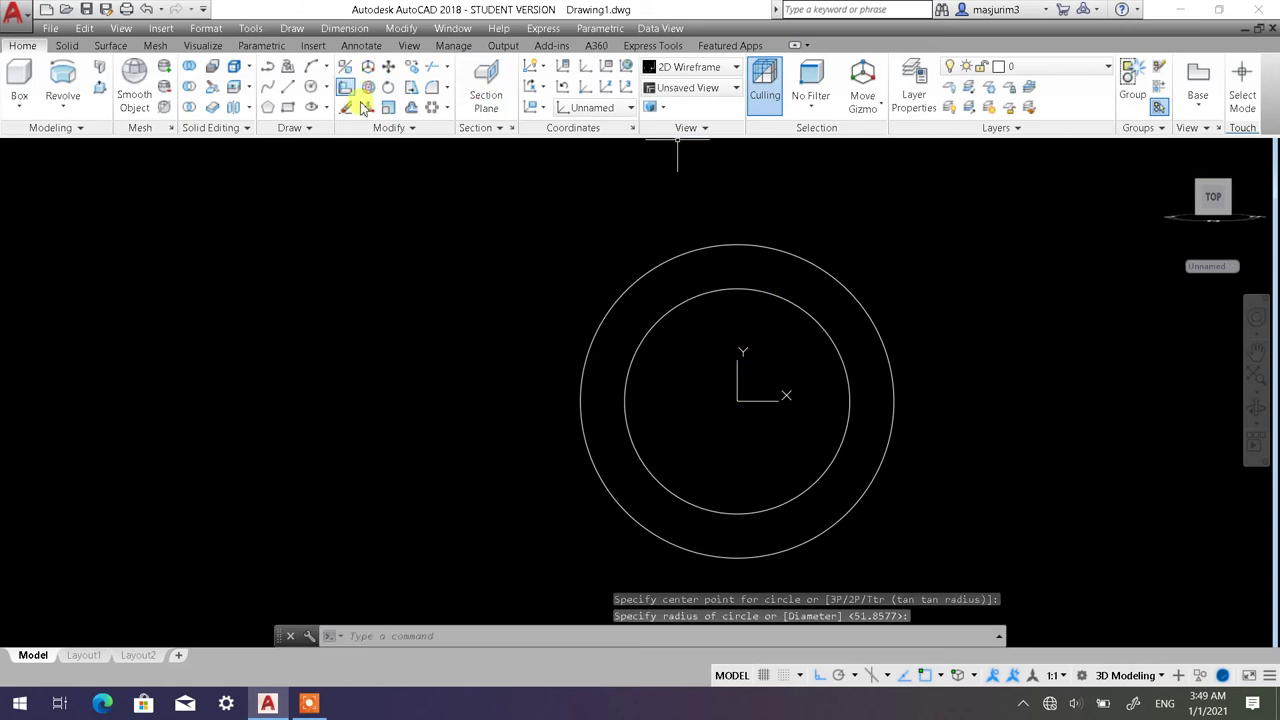
Draw a horizontal line from the circles' centre past the outer circle, with Ortho on.
left_click(286, 90)
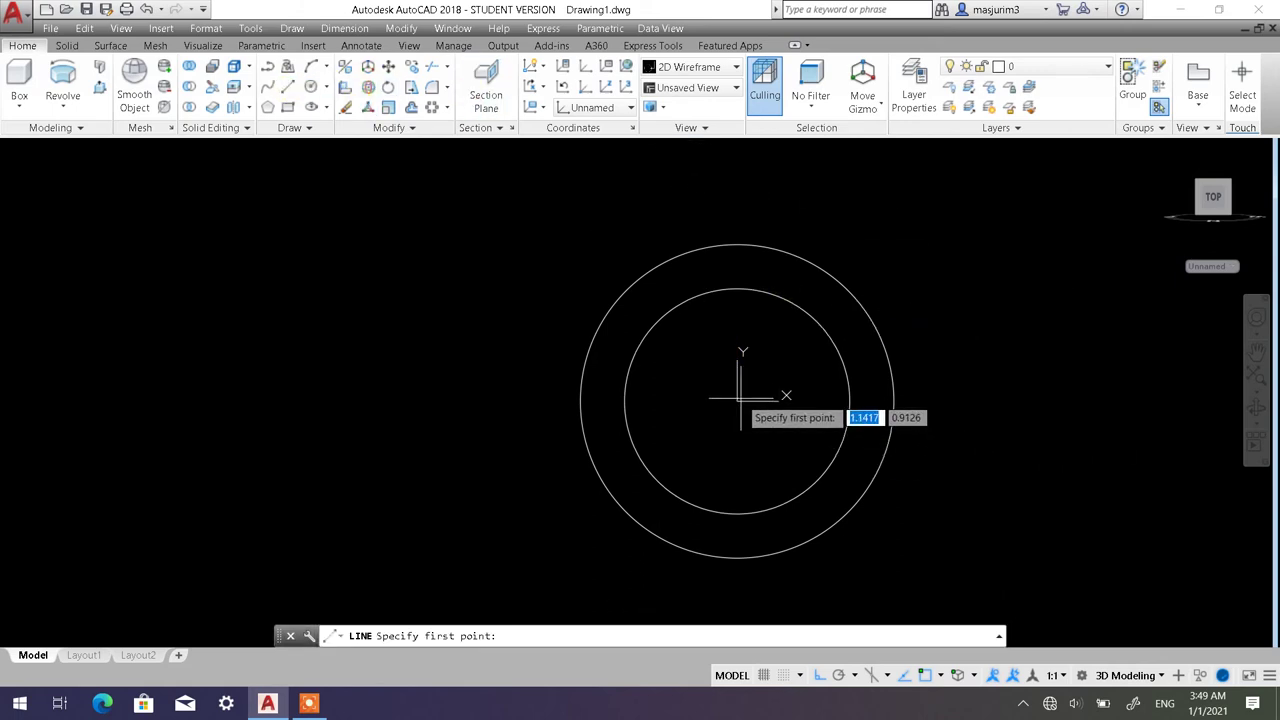
right_click(935, 378, "shift")
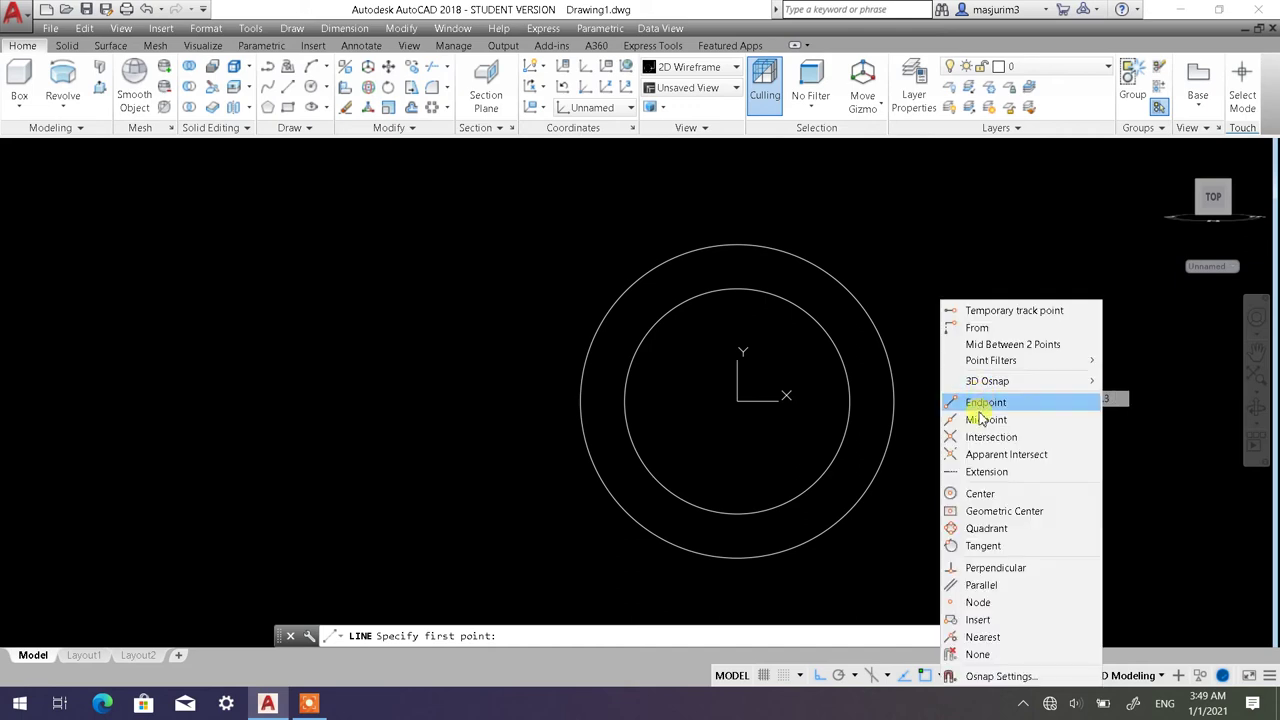
left_click(980, 493)
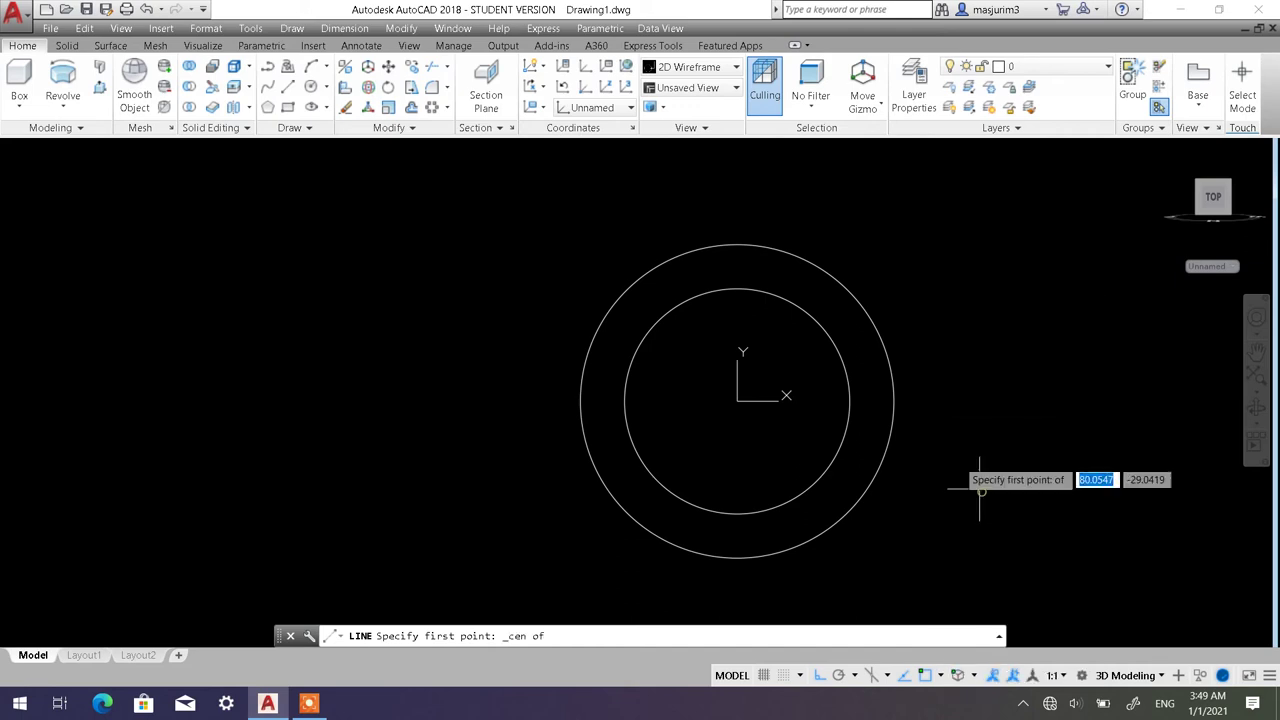
left_click(829, 352)
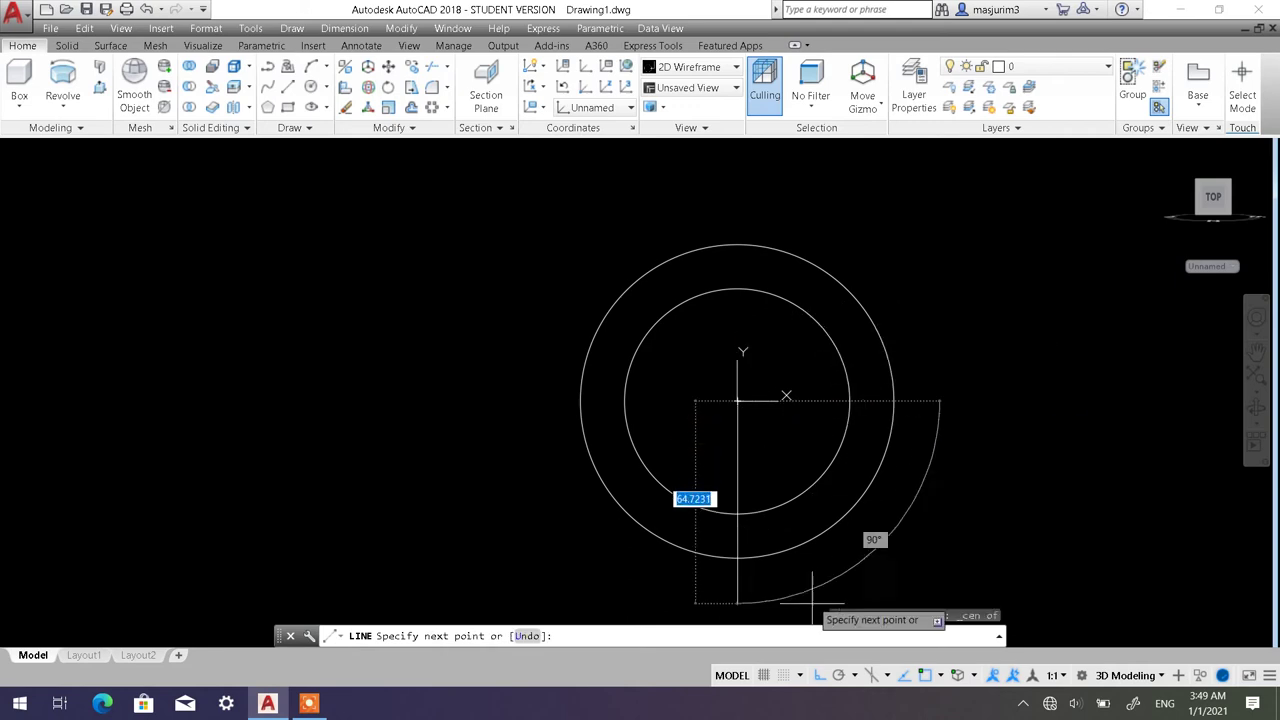
left_click(821, 675)
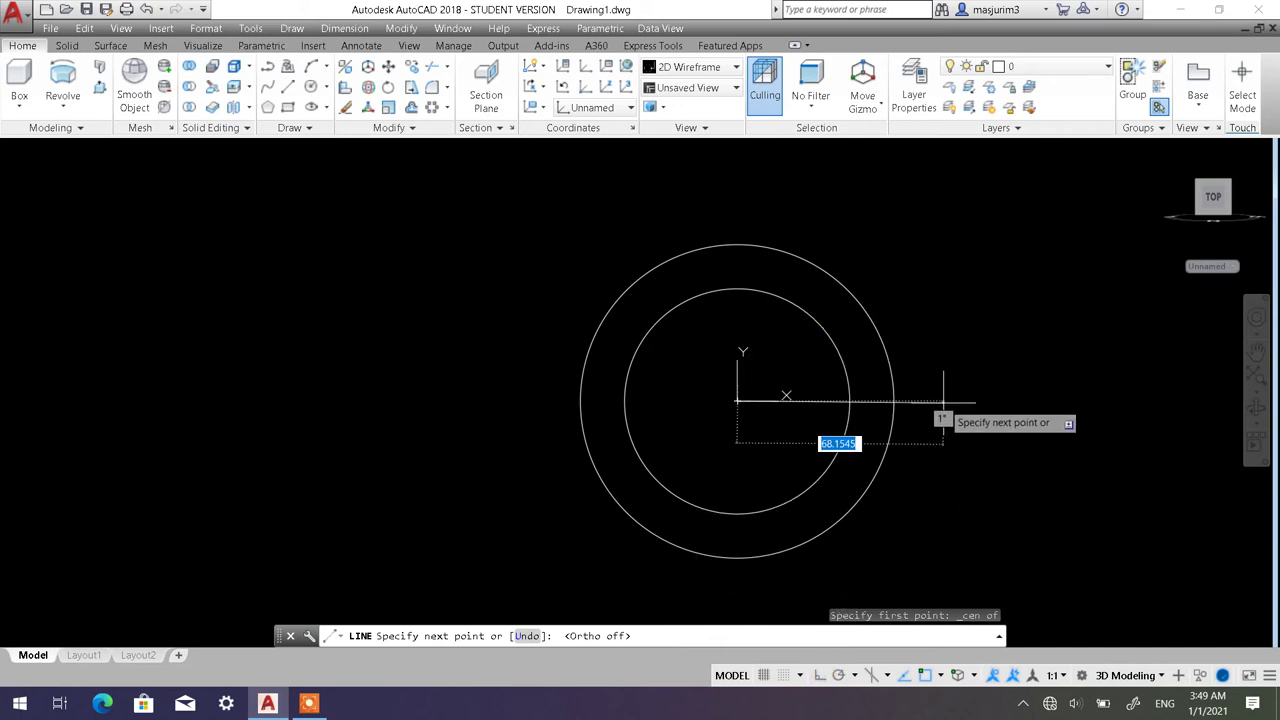
left_click(820, 675)
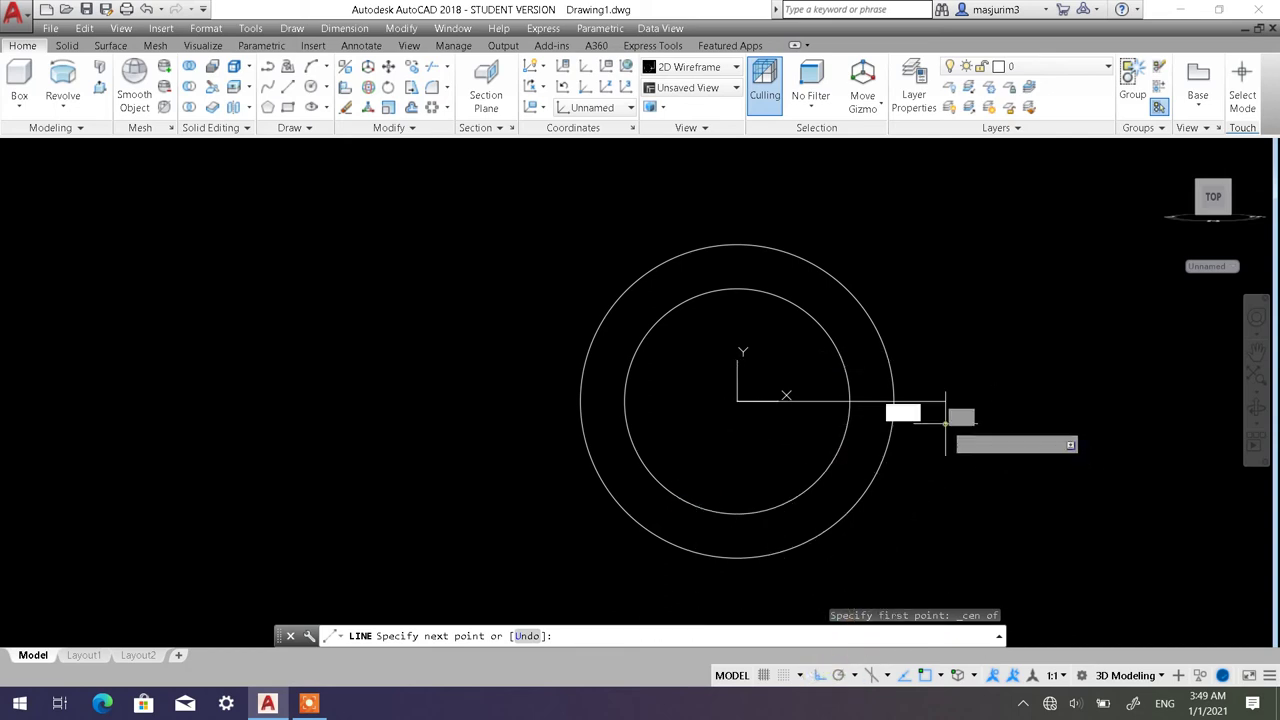
key("Escape")
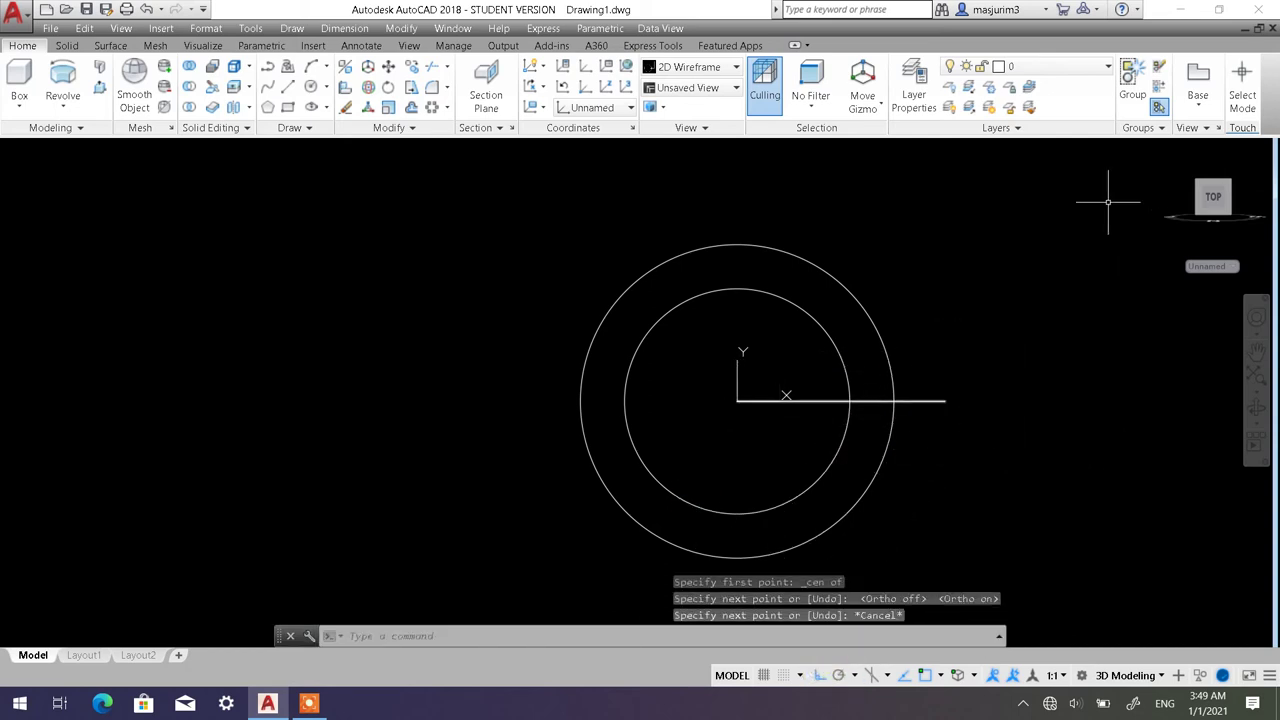
With Ortho off, draw a second line from the origin rising at about 24° past the outer circle.
left_click(288, 87)
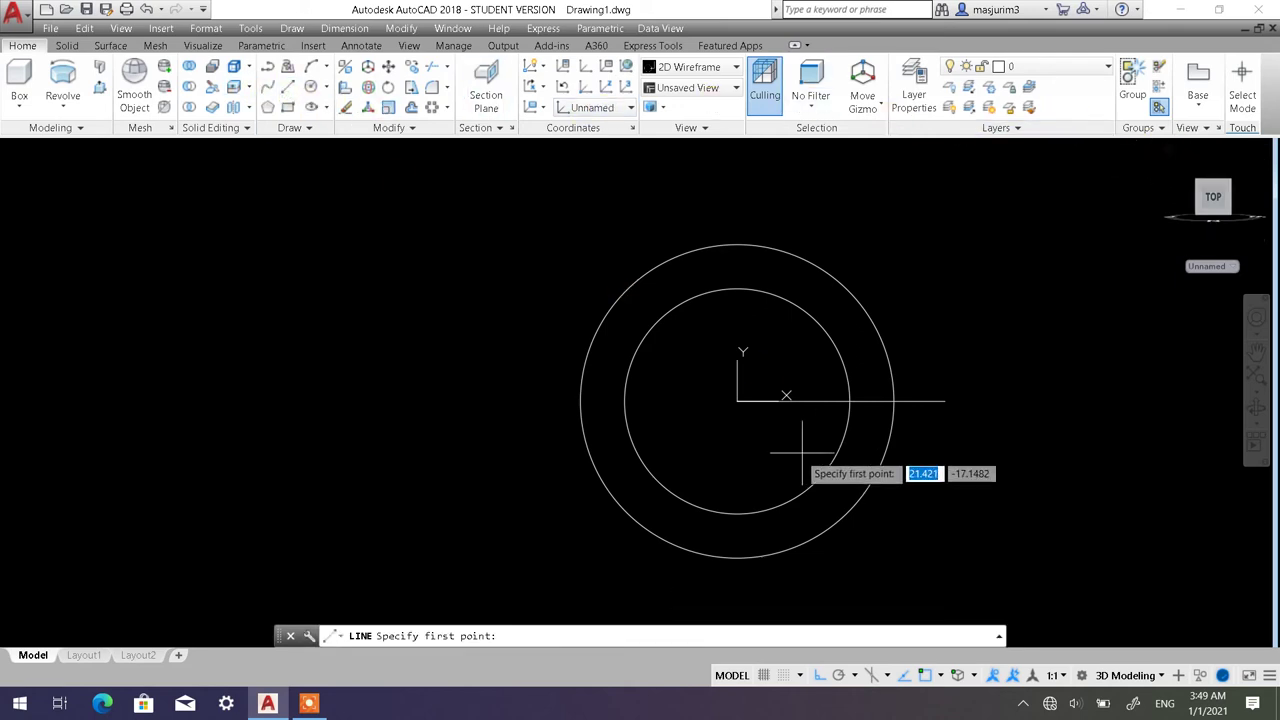
left_click(737, 401)
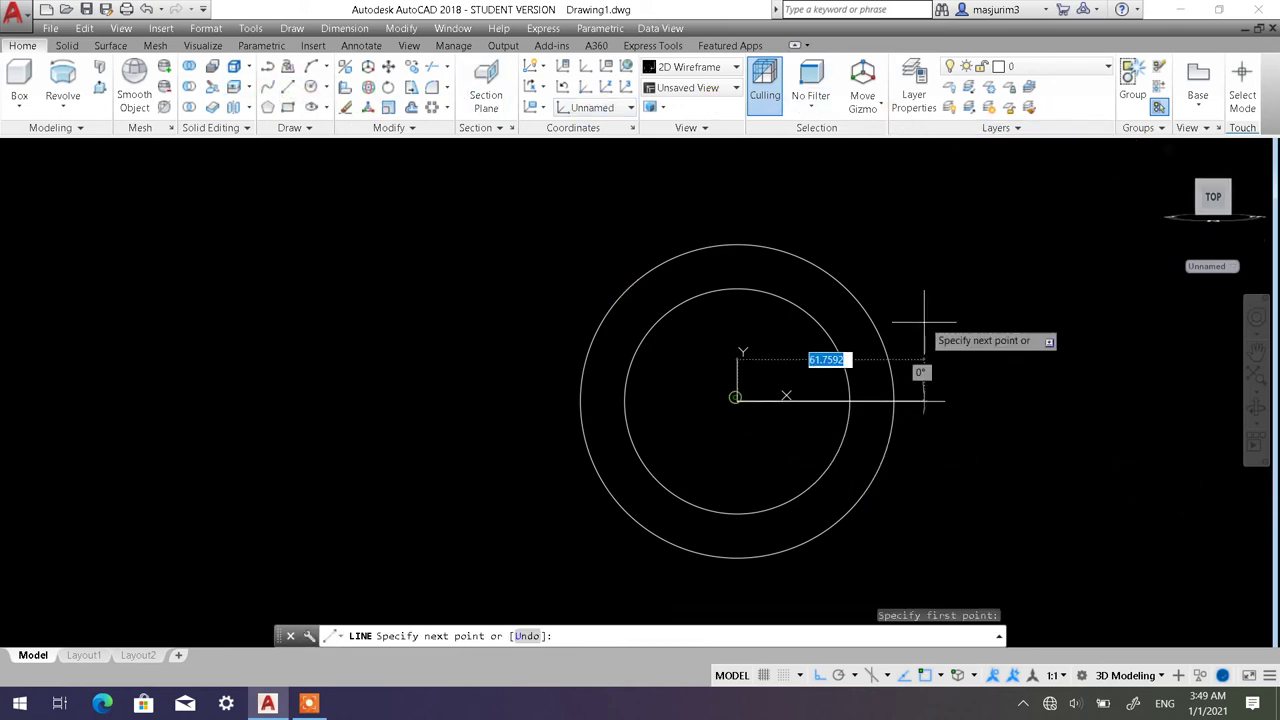
left_click(816, 676)
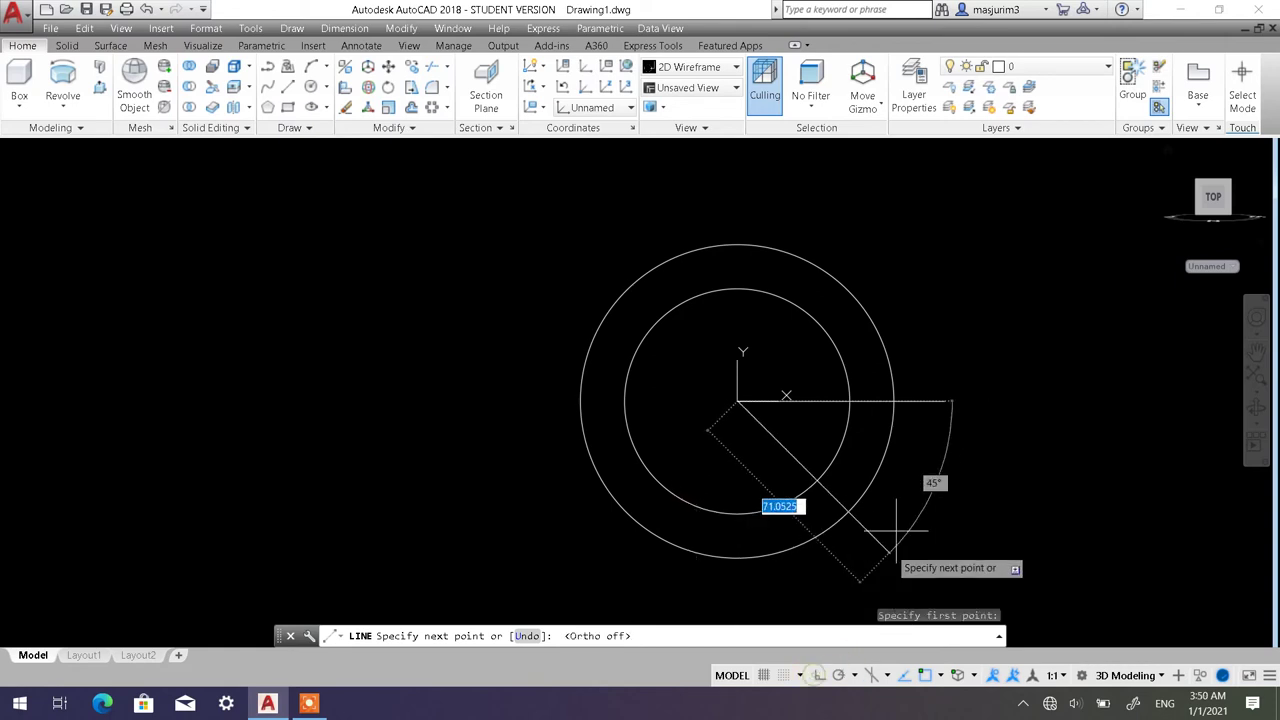
left_click(922, 318)
key("Escape")
key("Escape")
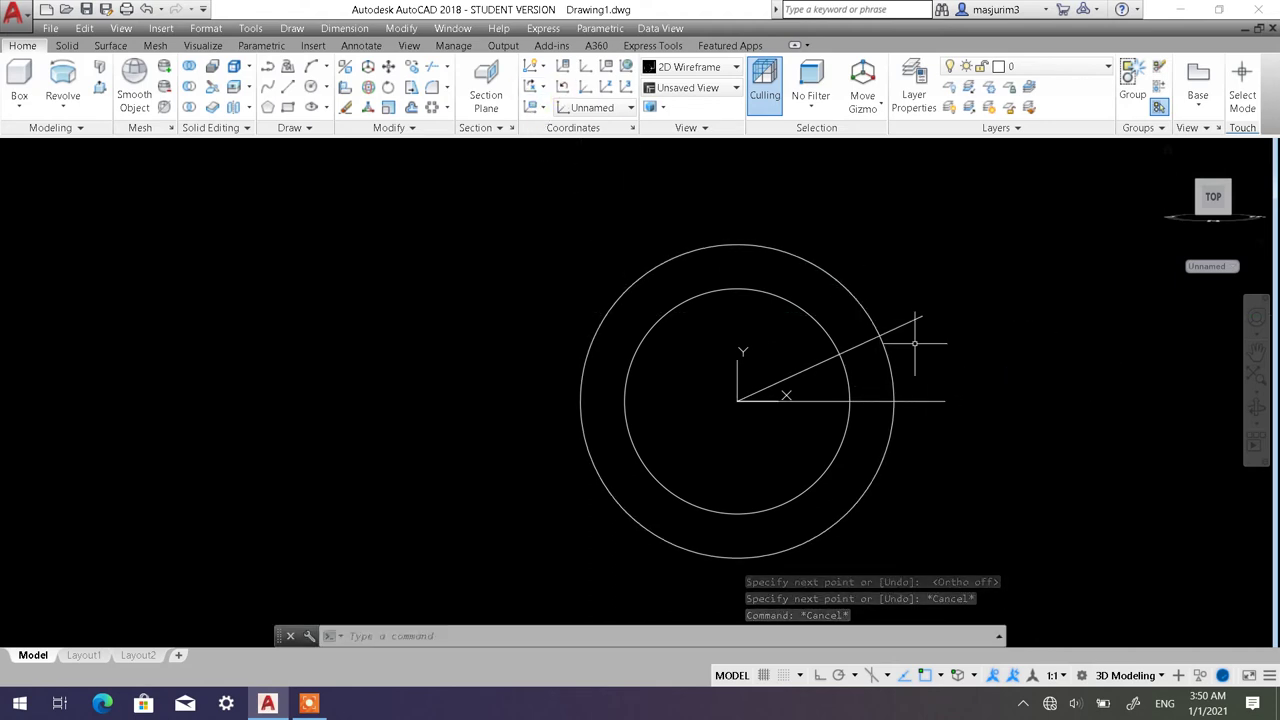
Begin mirroring the angled line about the horizontal line, then cancel the attempt.
left_click(417, 128)
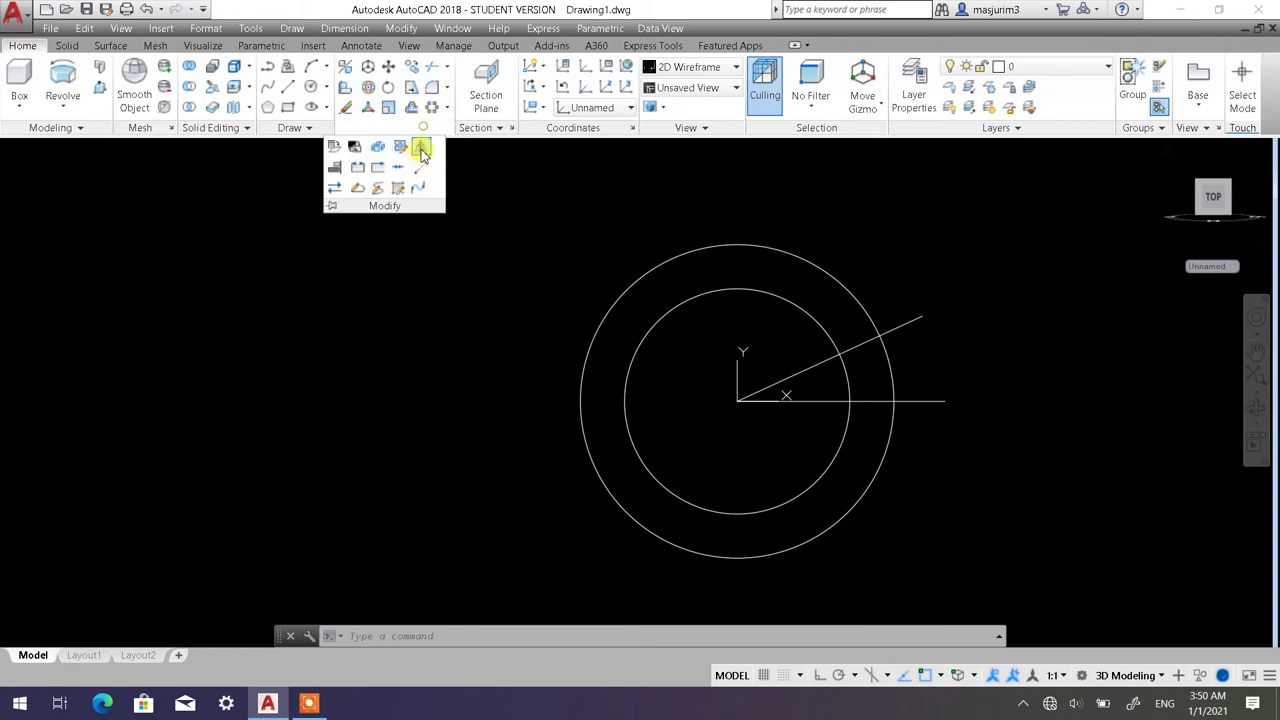
left_click(421, 149)
left_click(940, 340)
left_click(918, 322)
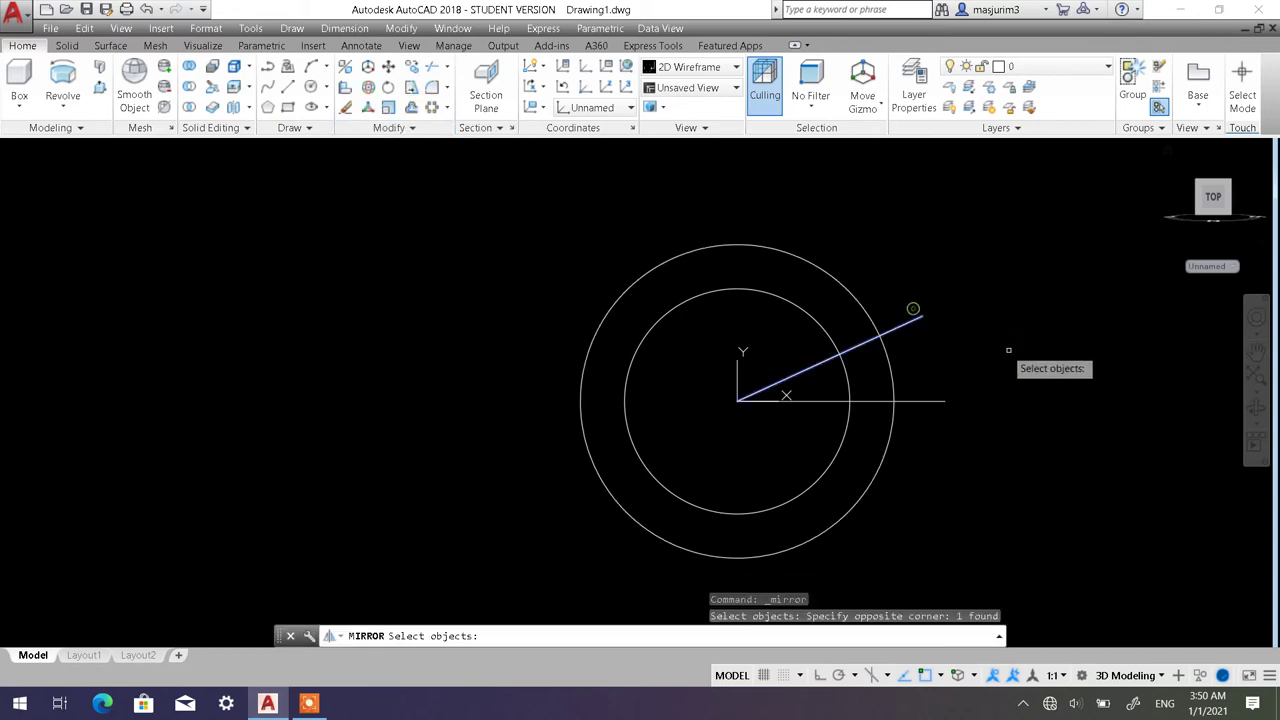
key("Return")
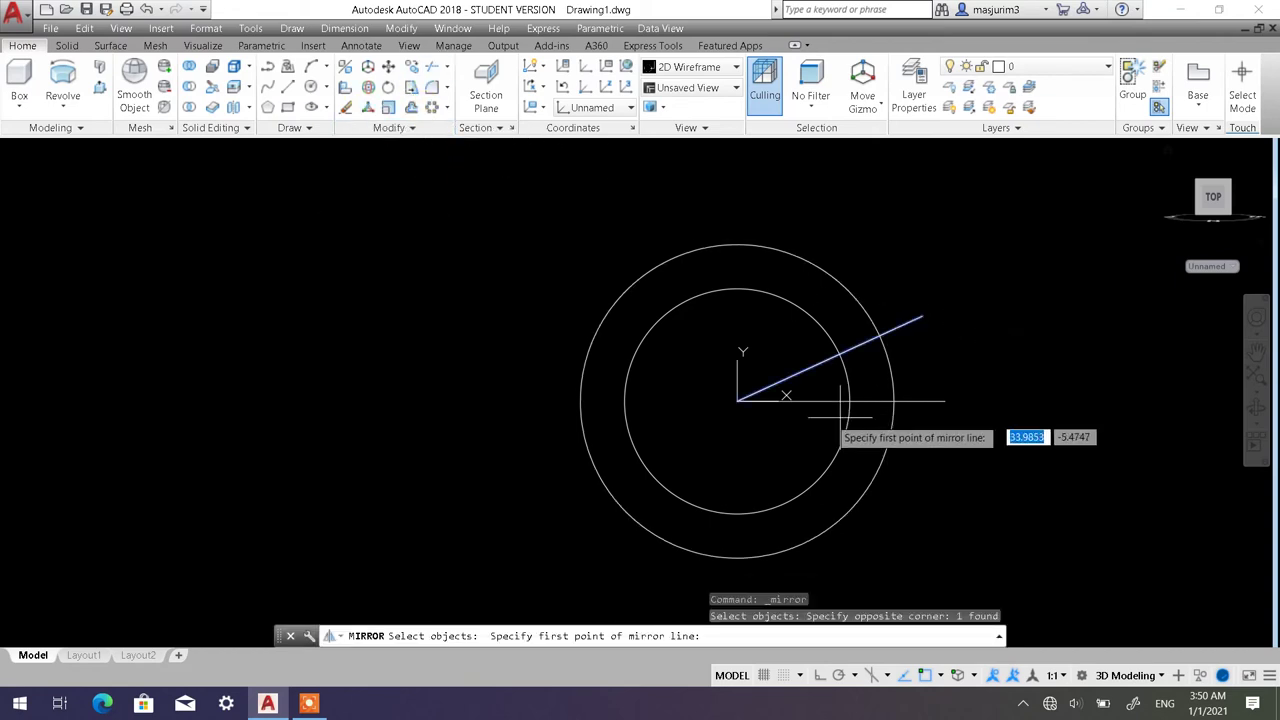
left_click(741, 401)
left_click(950, 405)
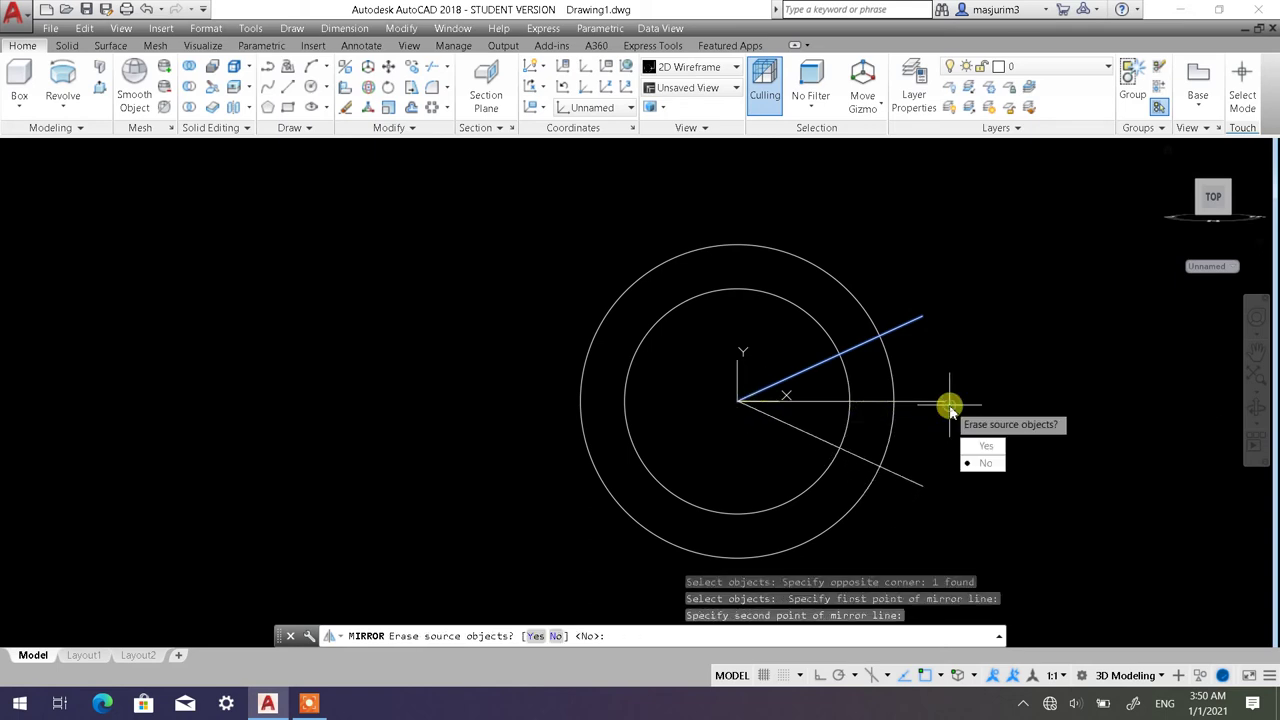
key("Escape")
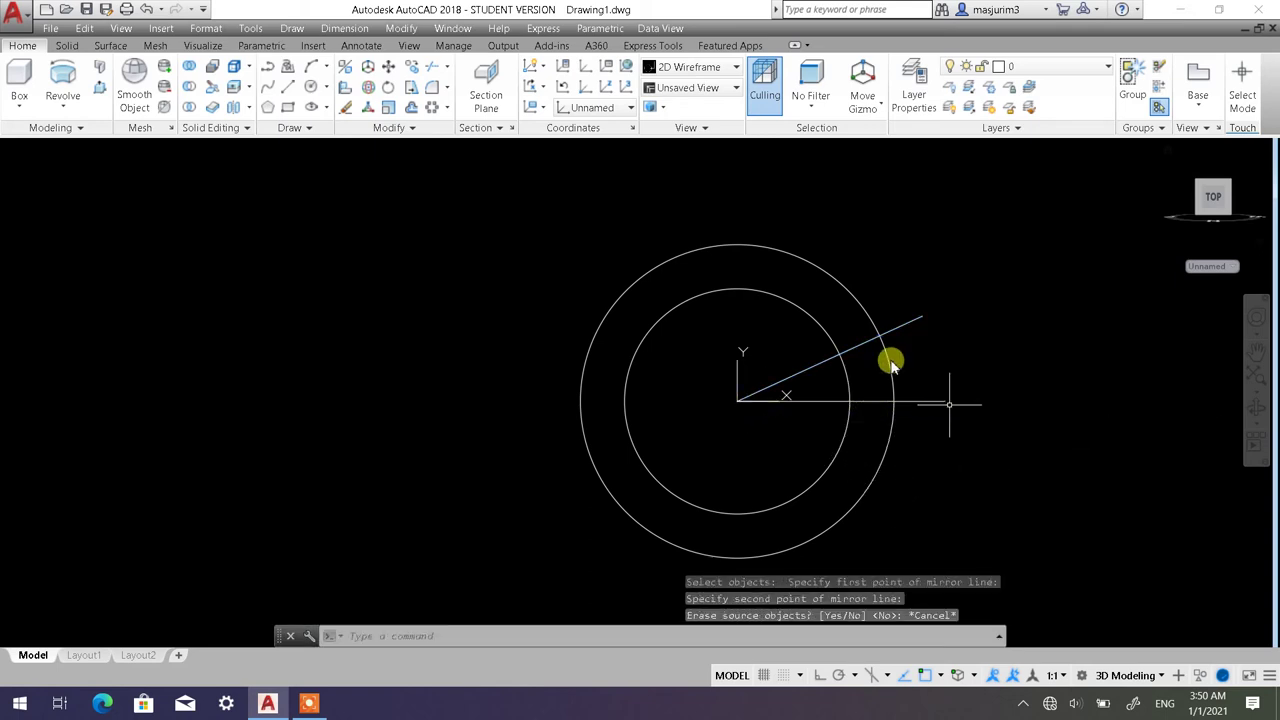
key("Escape")
key("Escape")
Mirror the angled line across the horizontal line, answering N to keep the original.
left_click(436, 129)
left_click(427, 155)
left_click(950, 365)
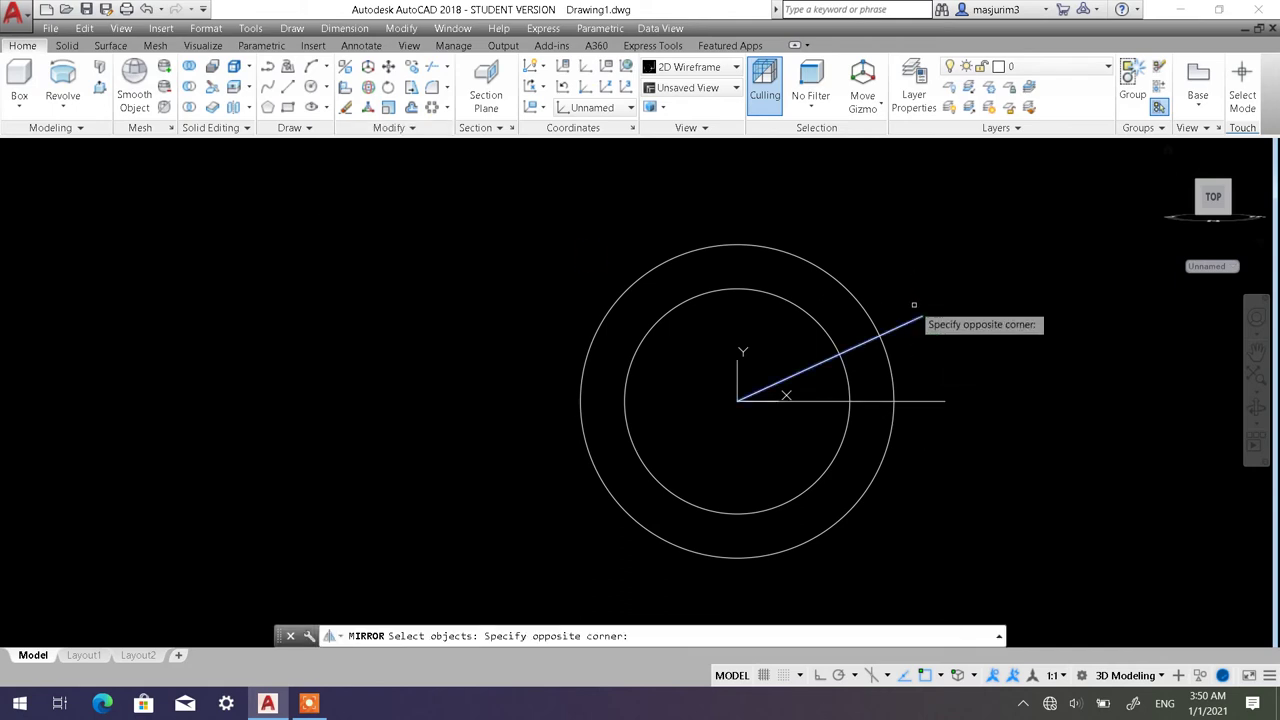
left_click(914, 306)
key("Return")
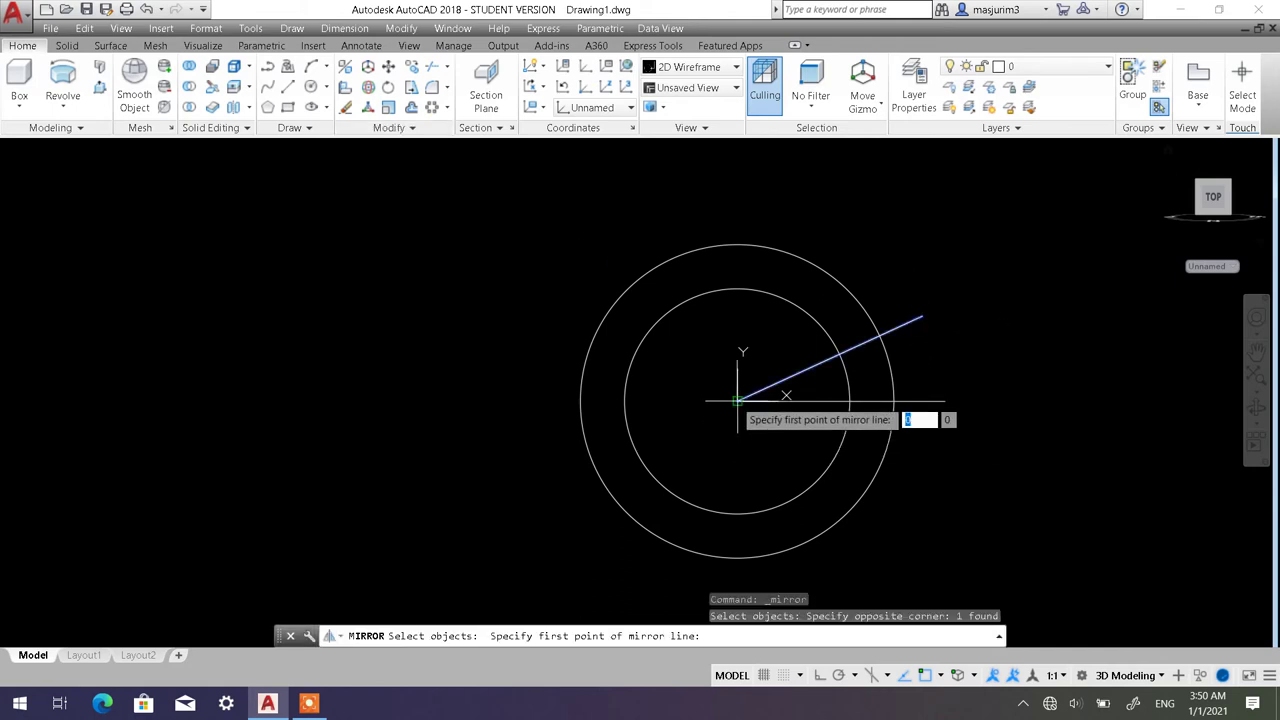
left_click(737, 400)
left_click(941, 398)
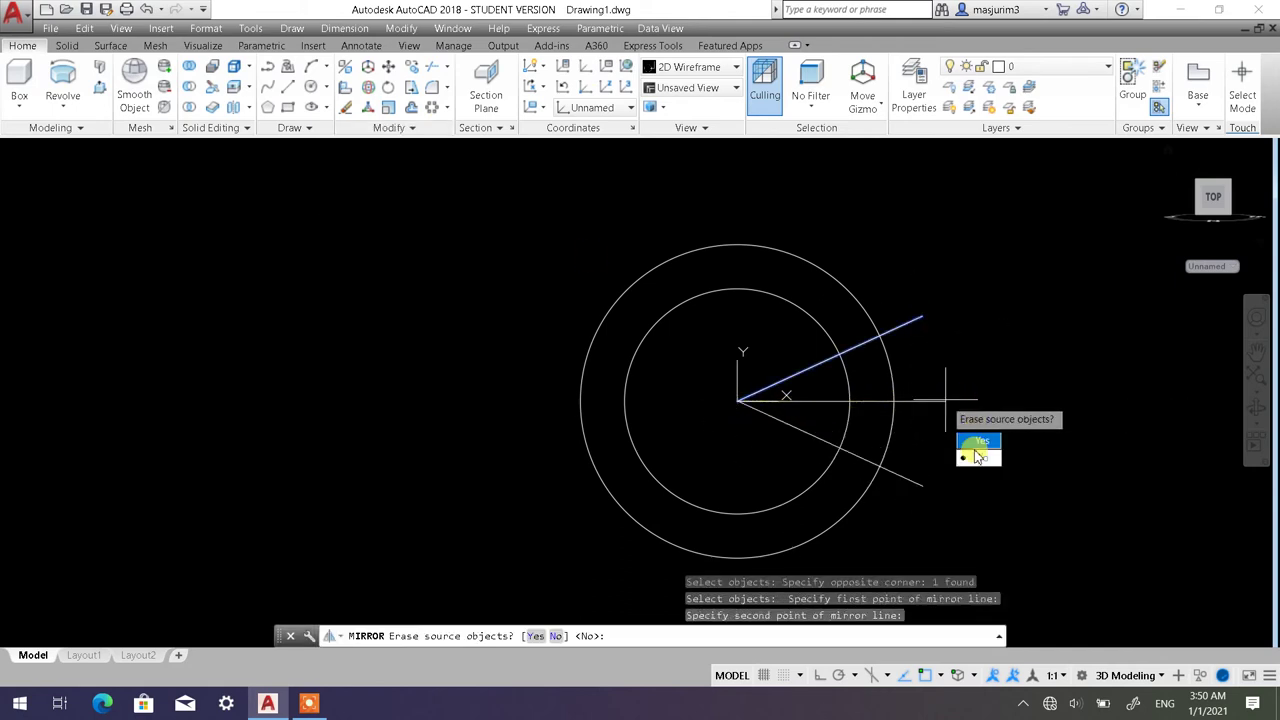
type("N")
key("Return")
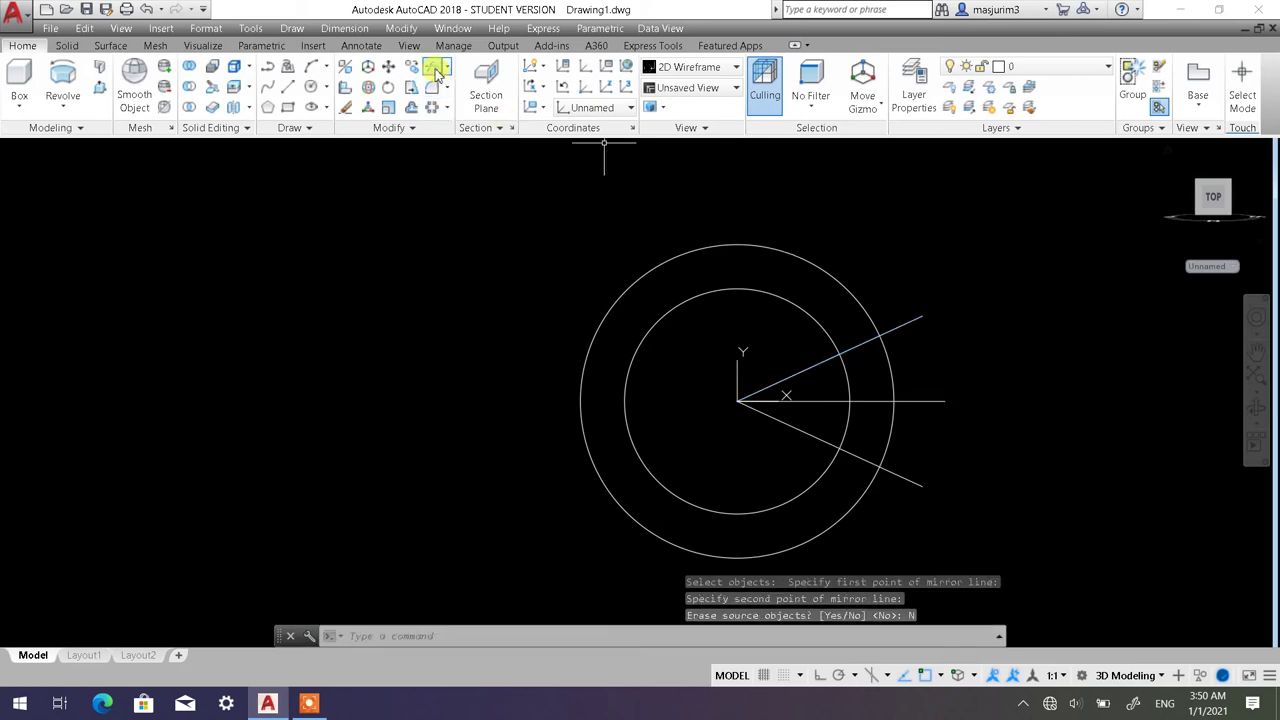
Trim both circles and the angled lines down to a wedge outline of two arcs and two lines.
type("tr")
key("Return")
left_click(949, 541)
left_click(628, 248)
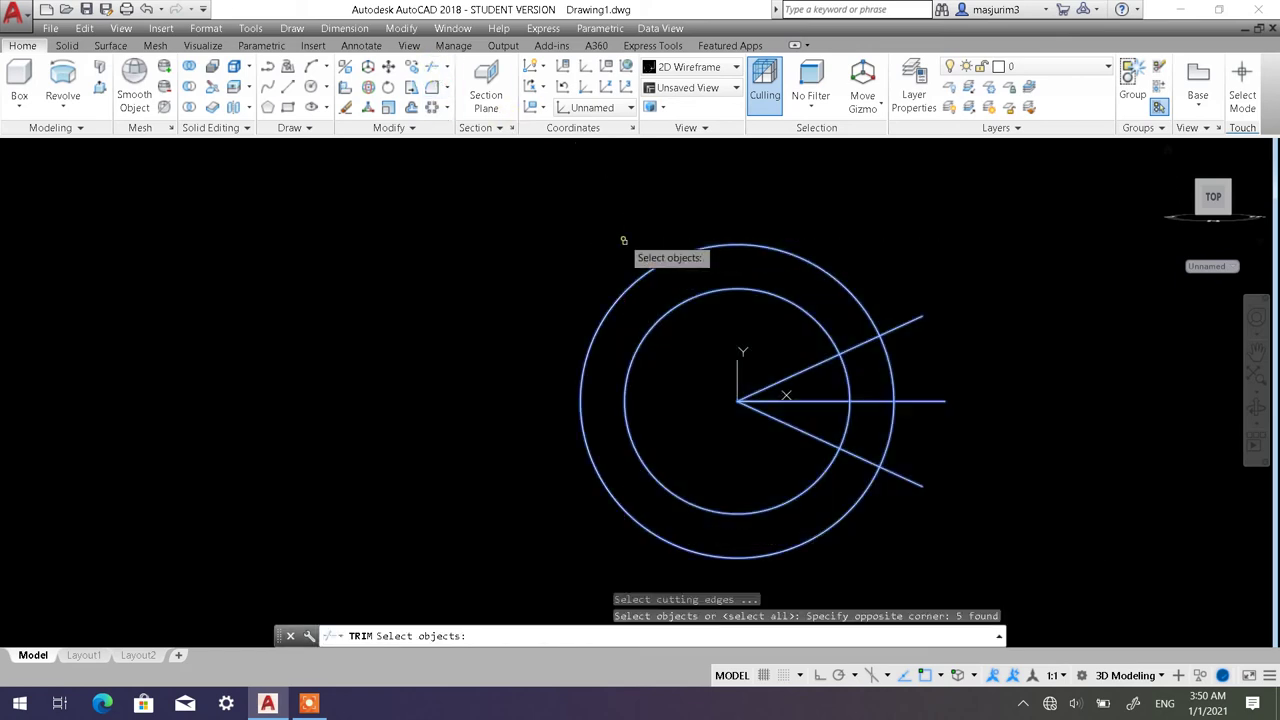
key("Return")
left_click(726, 243)
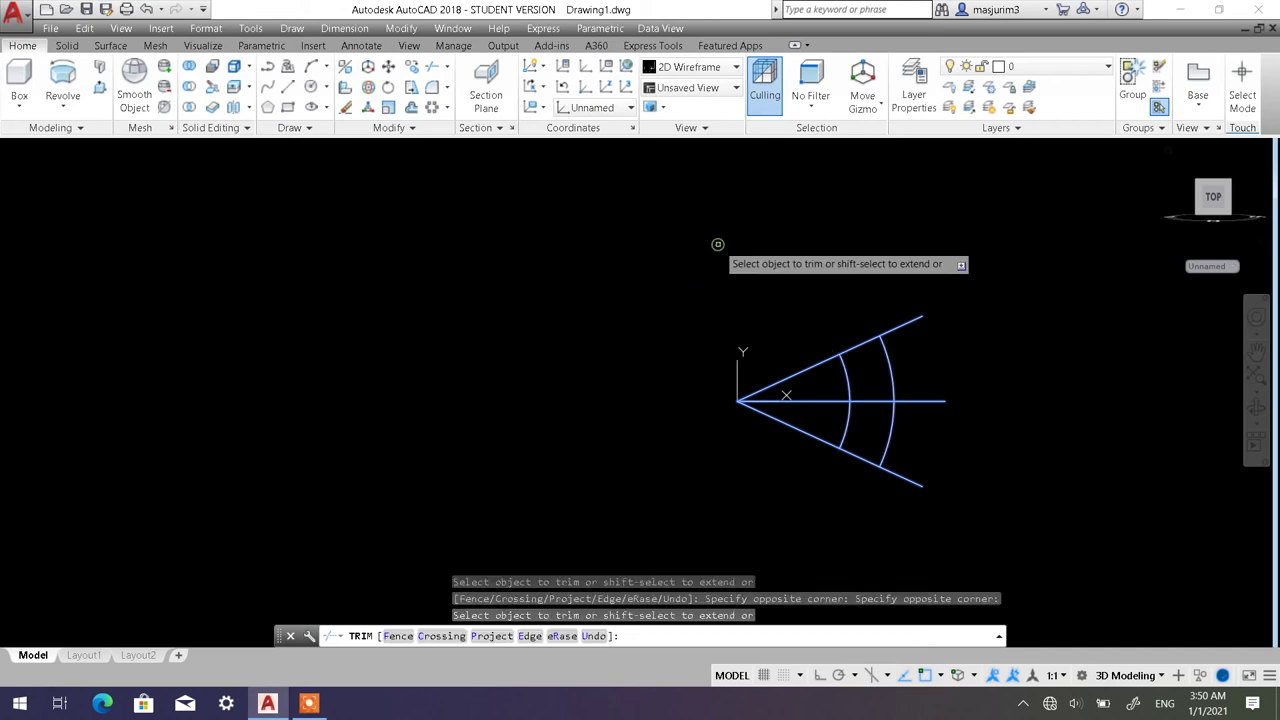
left_click(806, 456)
left_click(806, 422)
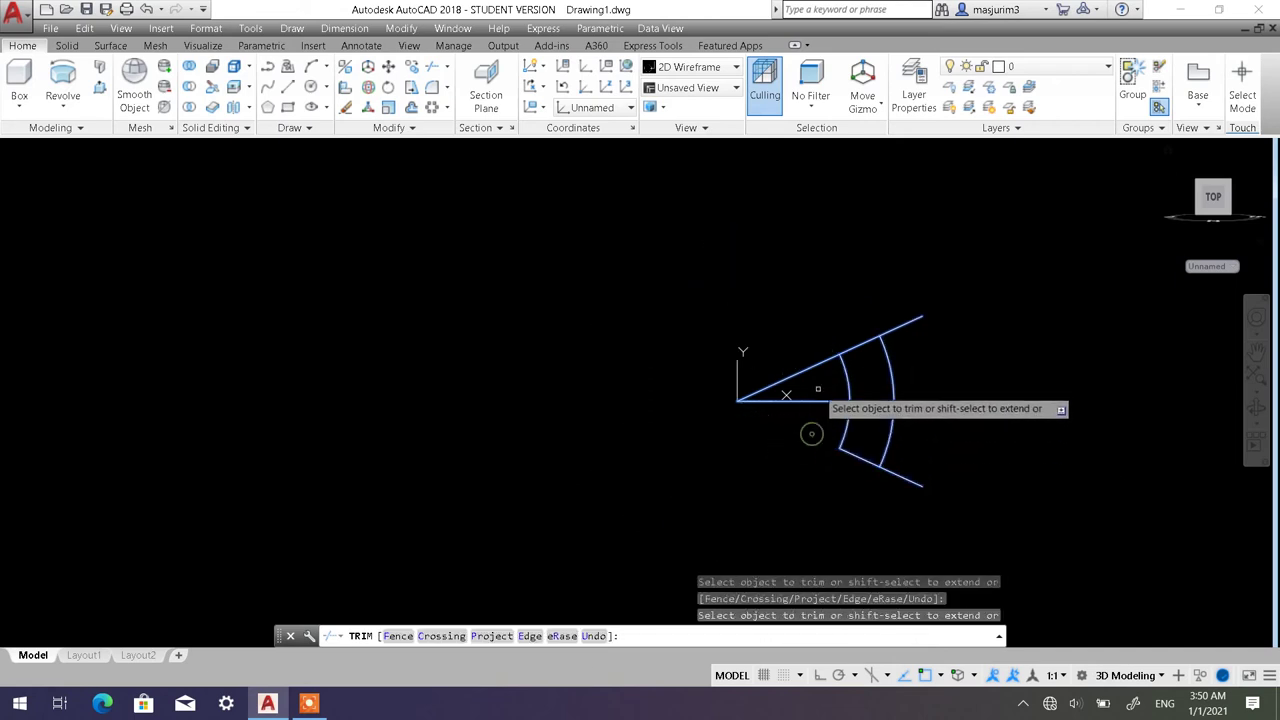
left_click(811, 434)
left_click(802, 345)
left_click(916, 314)
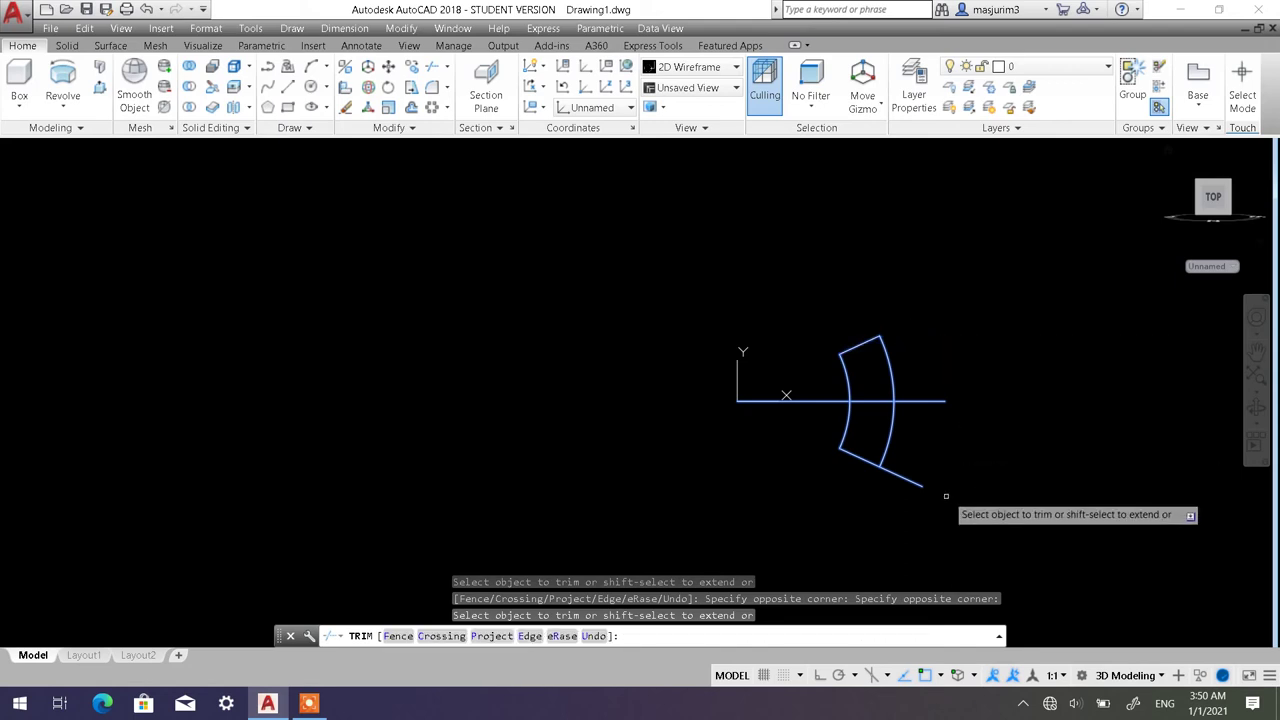
left_click(915, 480)
key("Return")
Erase the horizontal centre line.
left_click(933, 401)
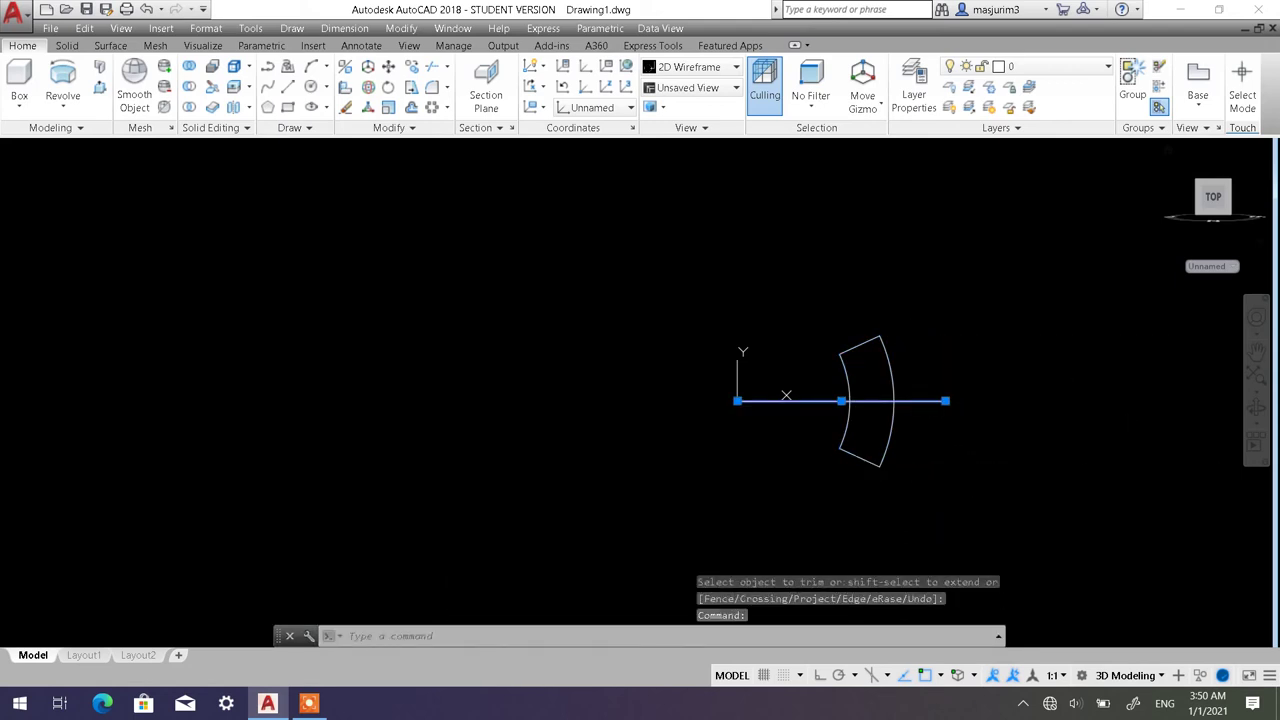
key("Delete")
scroll(854, 344, "up", 2)
Join the outline's two arcs and two lines into one closed polyline.
mouse_move(817, 354)
middle_mouse_down()
mouse_move(663, 391)
mouse_move(661, 378)
middle_mouse_up()
left_click(560, 337)
left_click(541, 326)
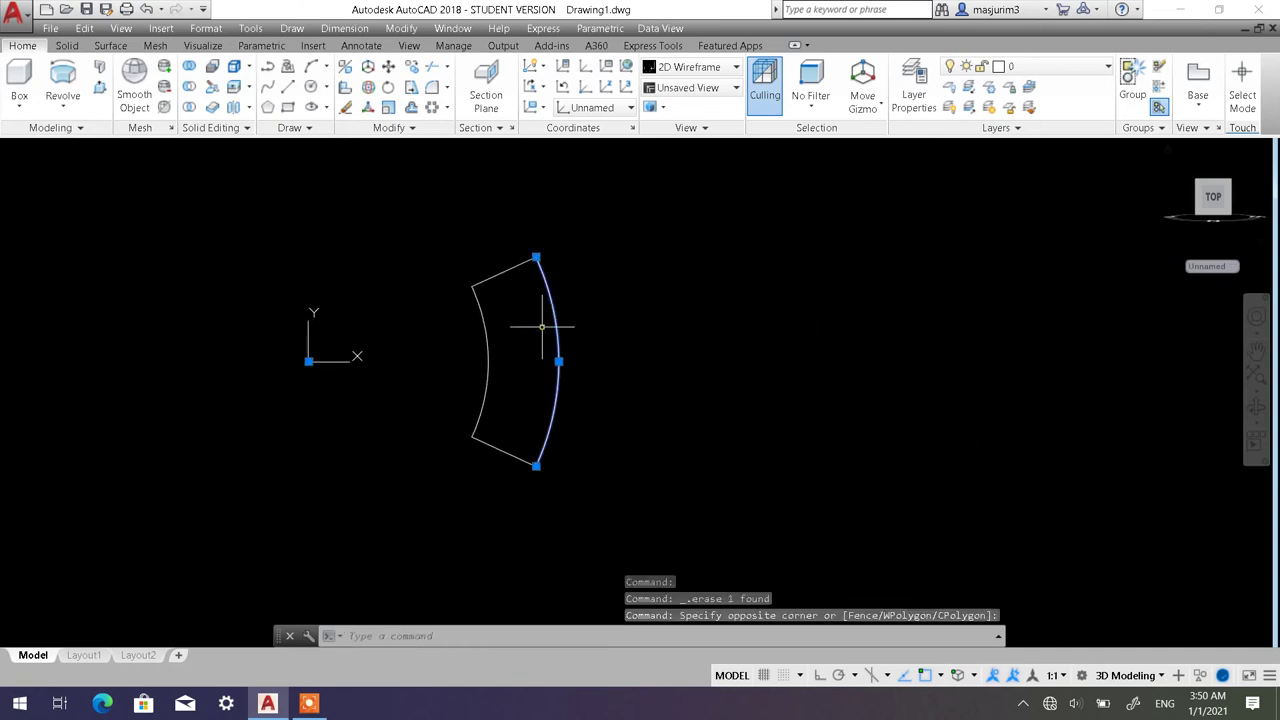
key("Escape")
key("Escape")
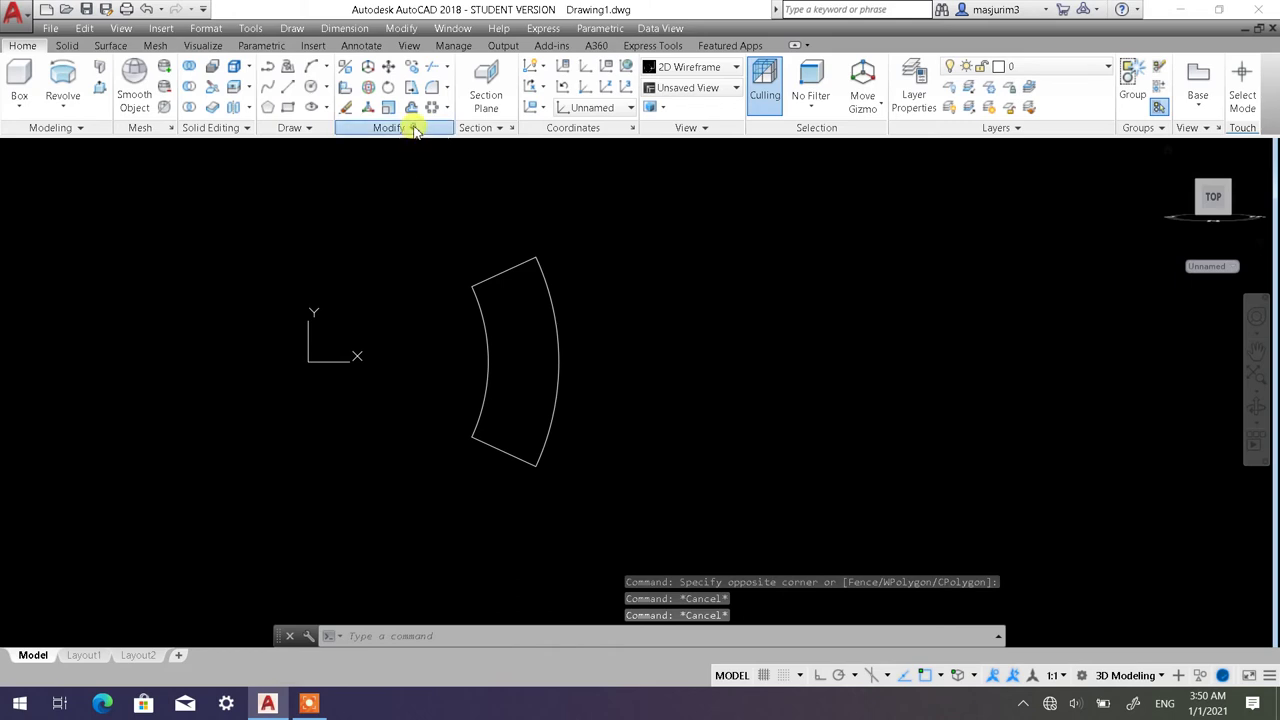
left_click(413, 129)
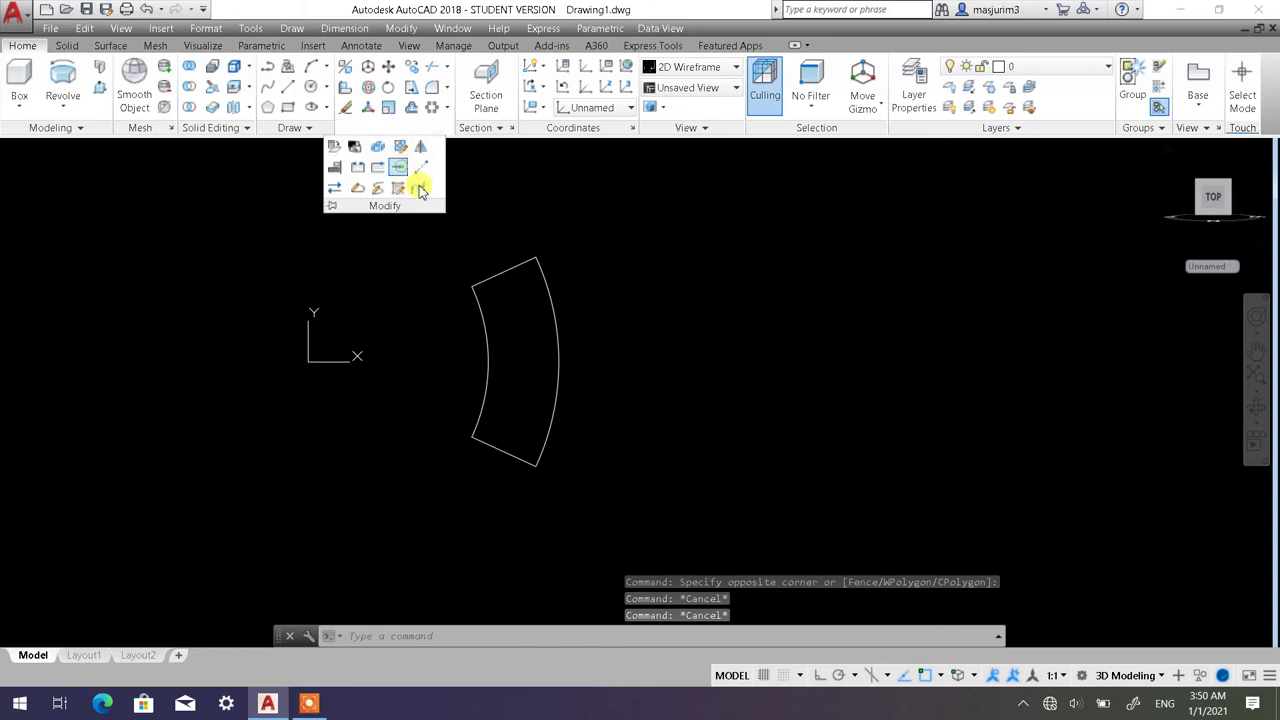
left_click(420, 190)
left_click(606, 508)
left_click(462, 270)
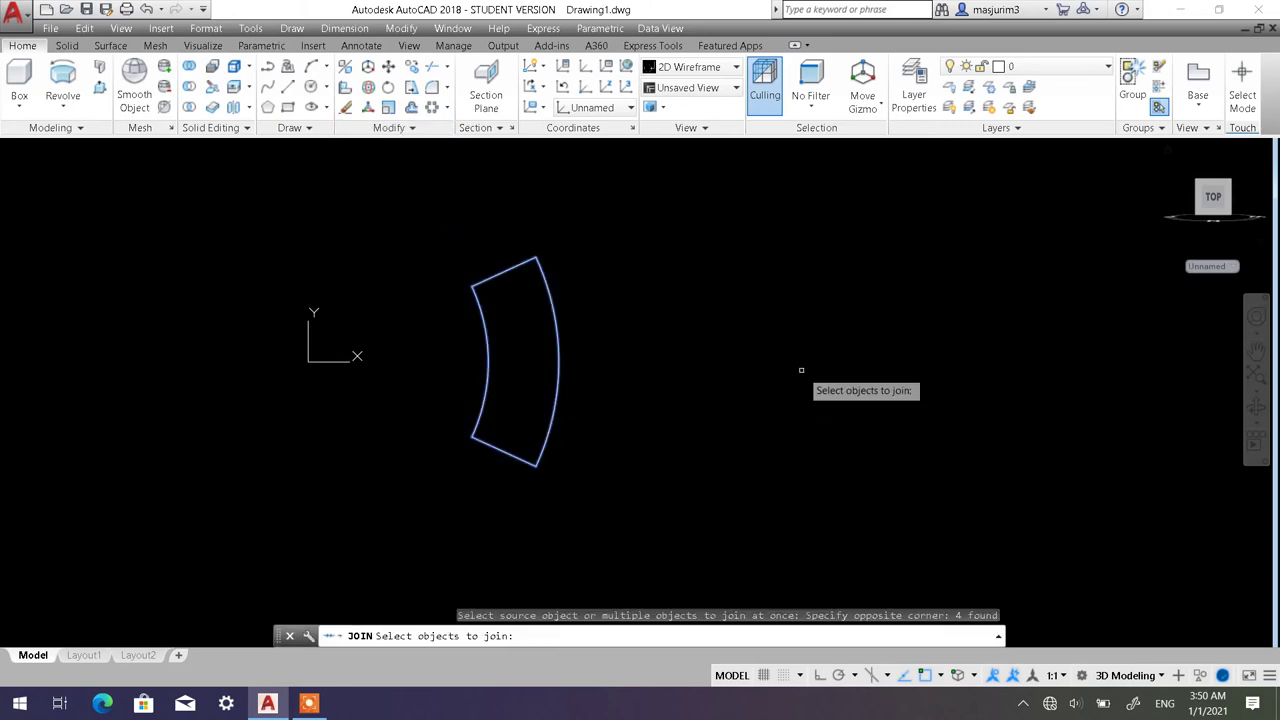
key("Return")
left_click(558, 365)
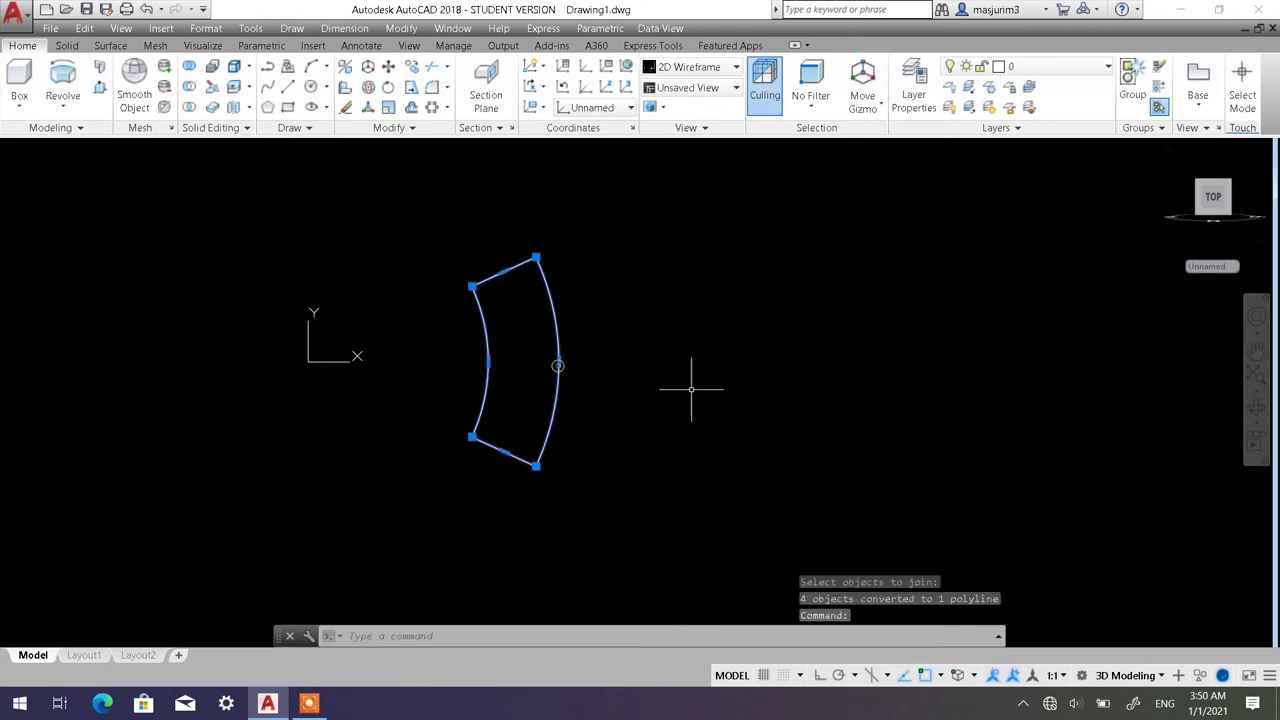
key("Escape")
key("Escape")
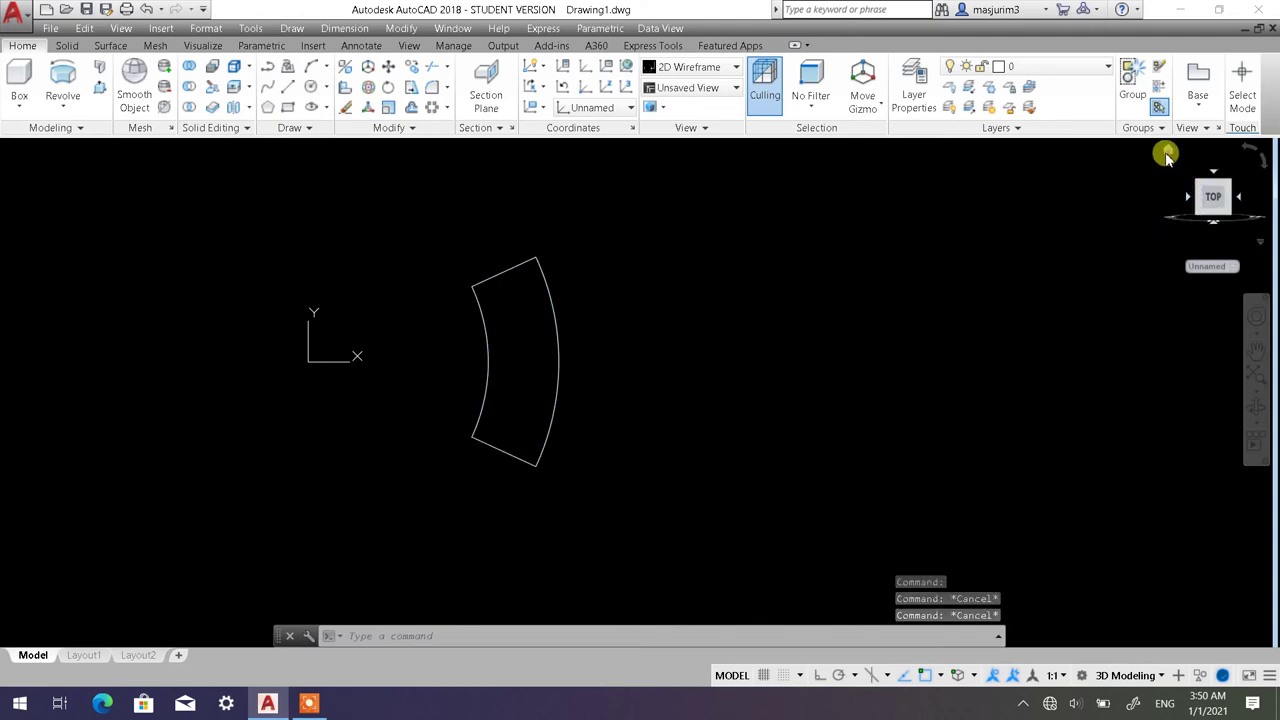
Switch to the Home 3D view, orbit around the sector profile, and start Extrude.
left_click(1167, 155)
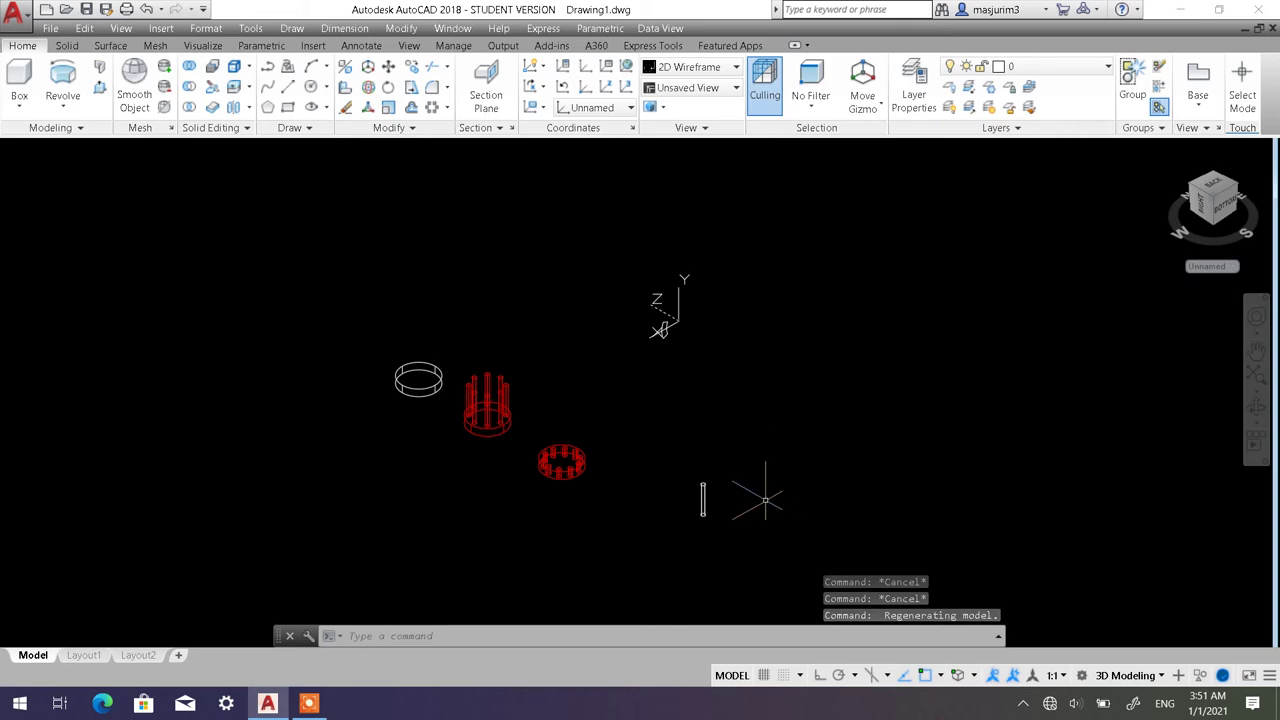
middle_click_drag(765, 498, 668, 455, "shift")
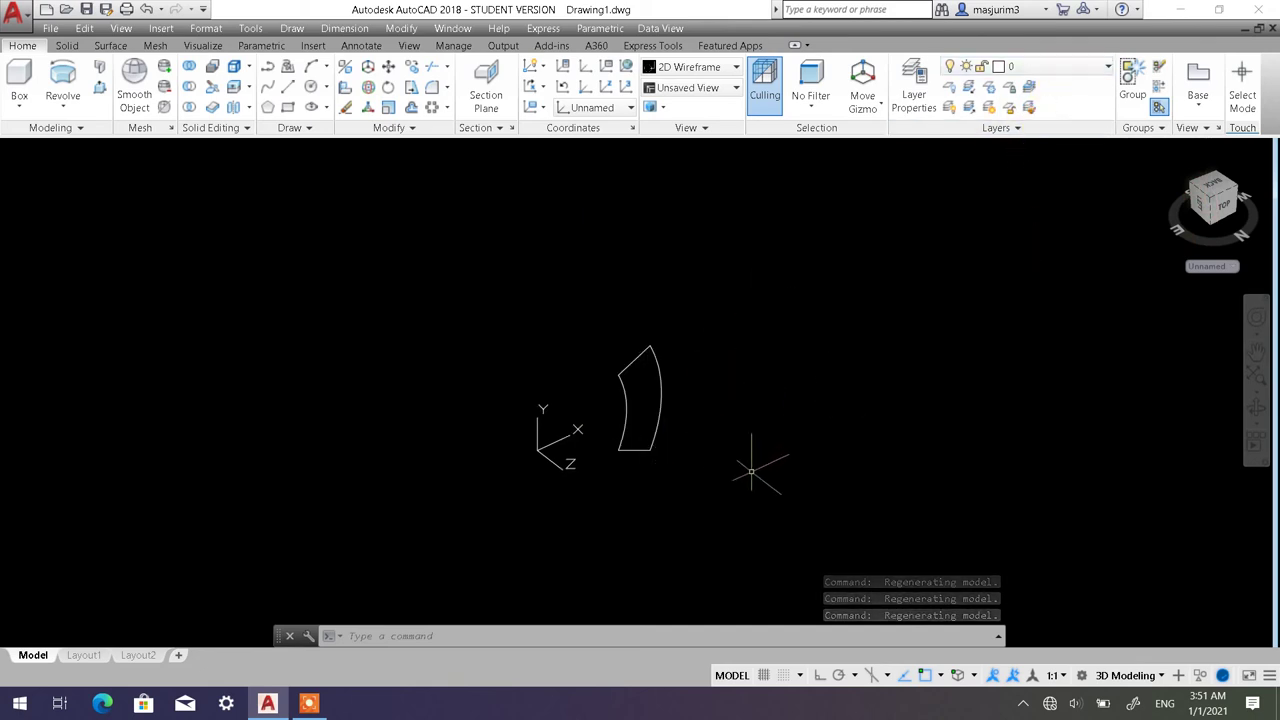
middle_click_drag(751, 470, 766, 427, "shift")
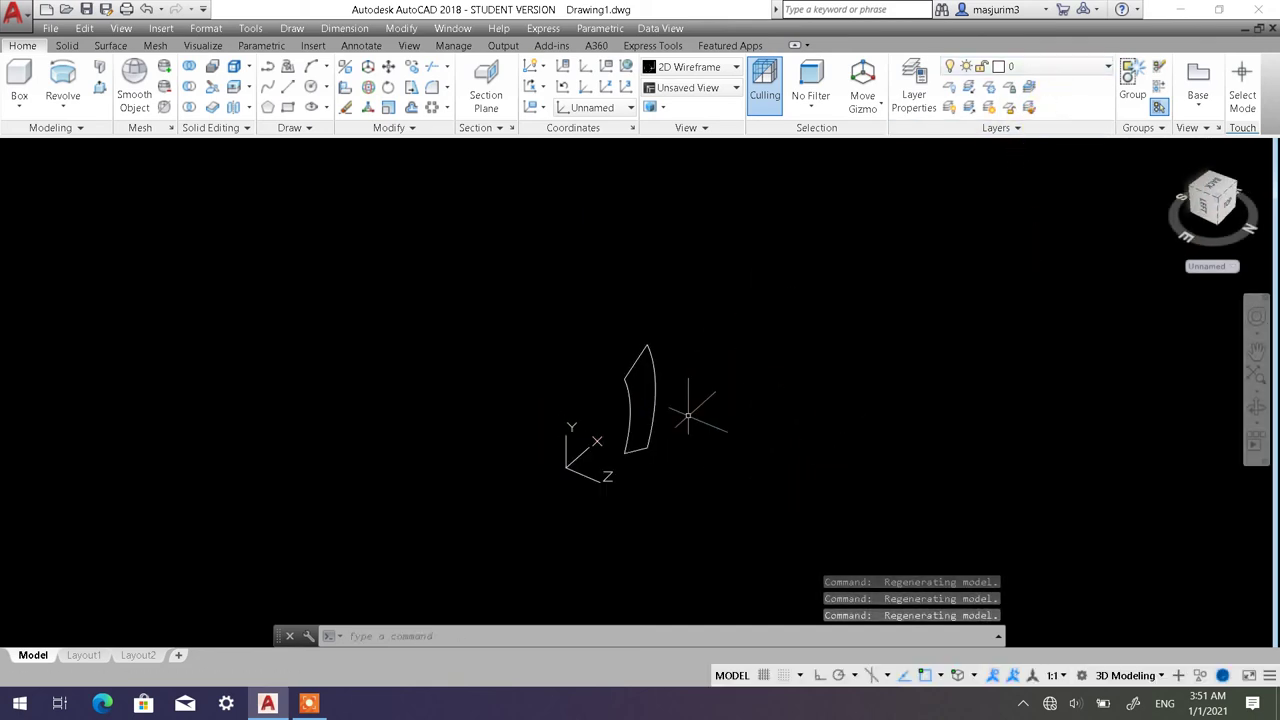
left_click(65, 112)
left_click(57, 134)
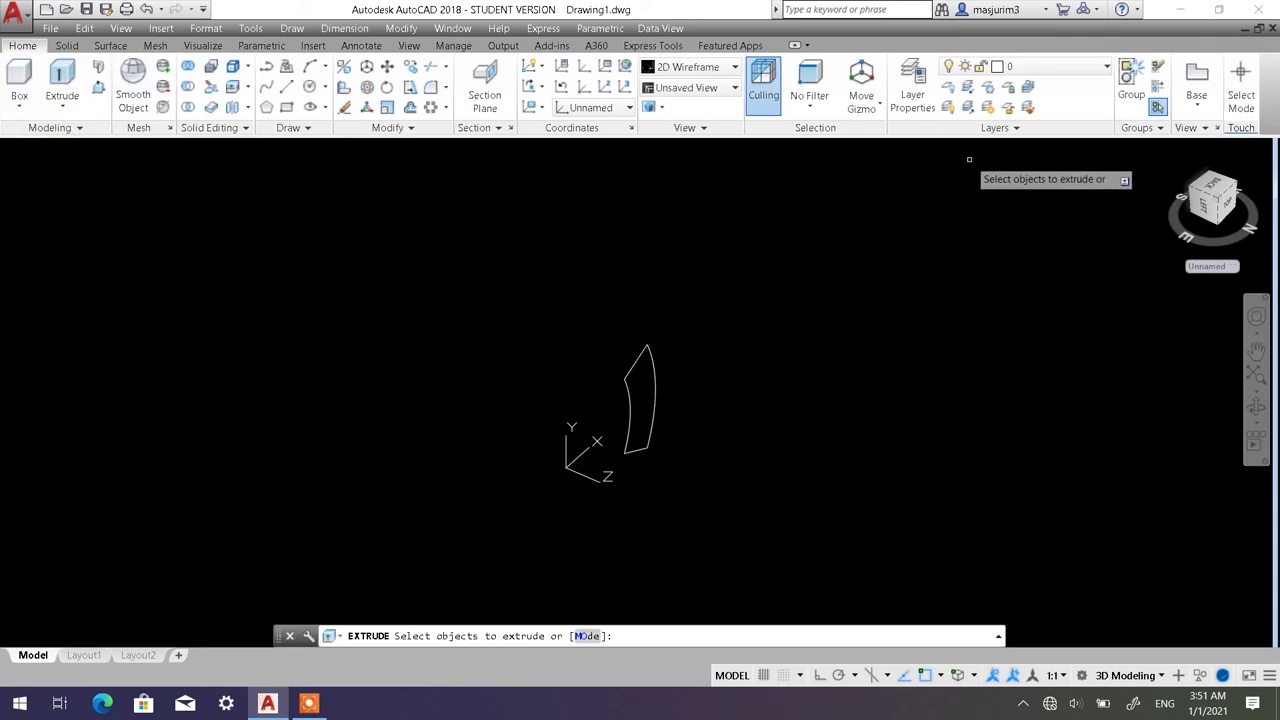
Turn on Layer4 so the rook body shows.
key("Escape")
key("Escape")
left_click(1043, 68)
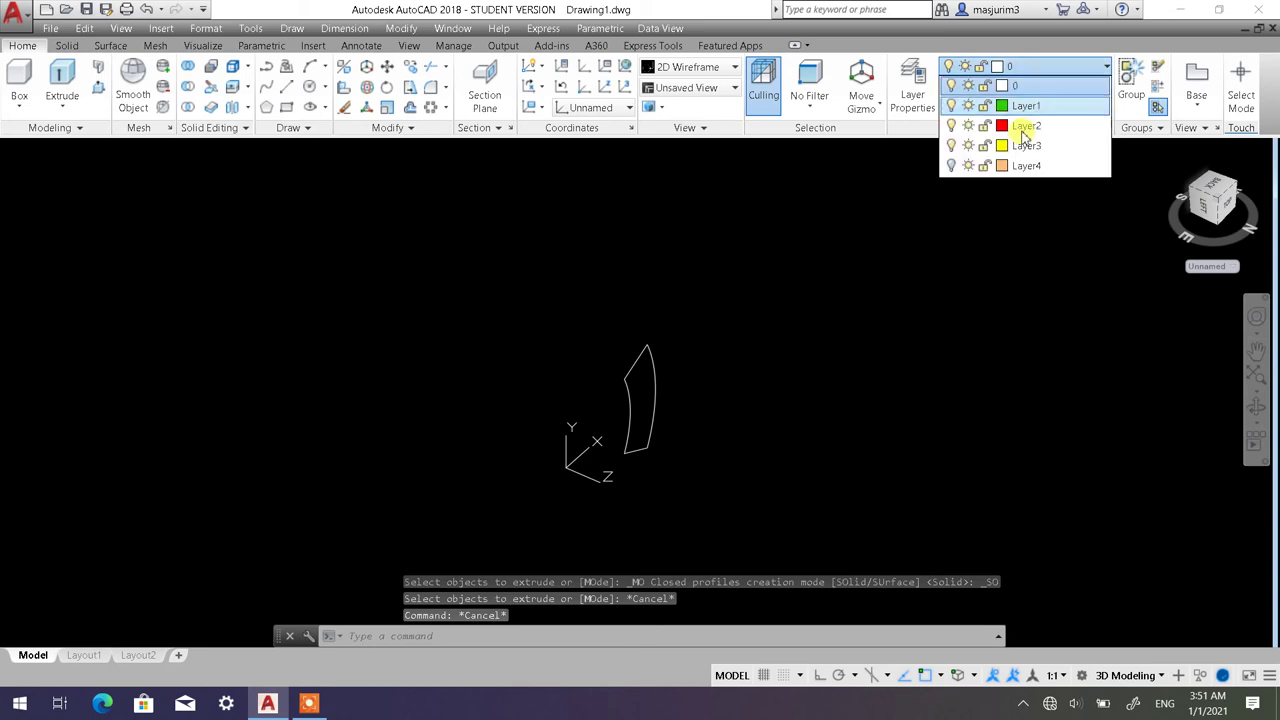
left_click(951, 166)
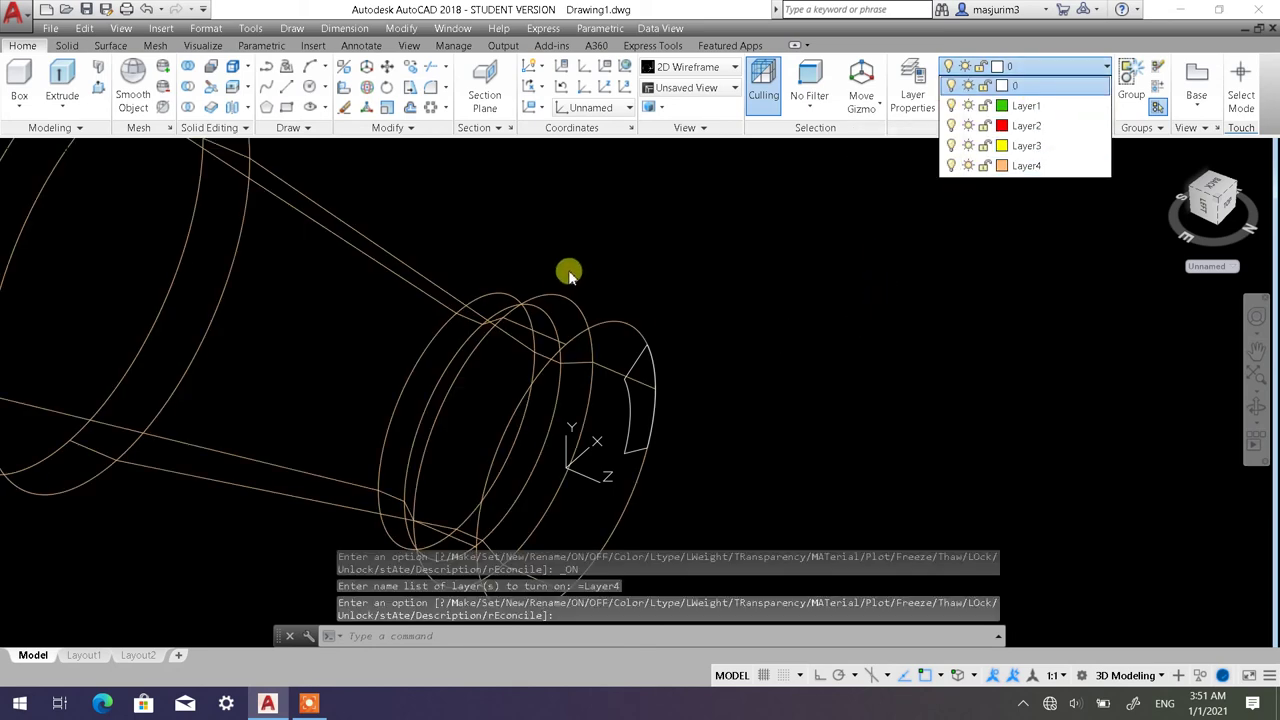
left_click(868, 261)
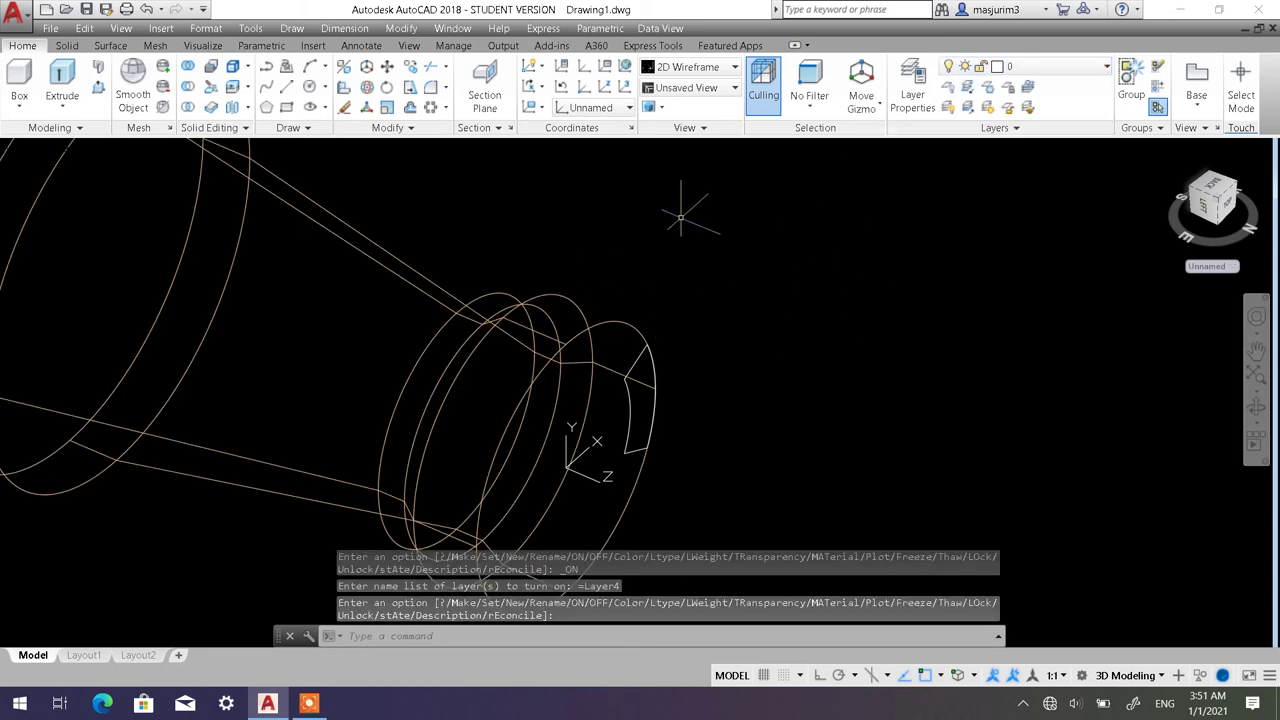
Extrude the sector profile into a curved 3D block at the narrow end of the funnel.
left_click(62, 80)
left_click(640, 445)
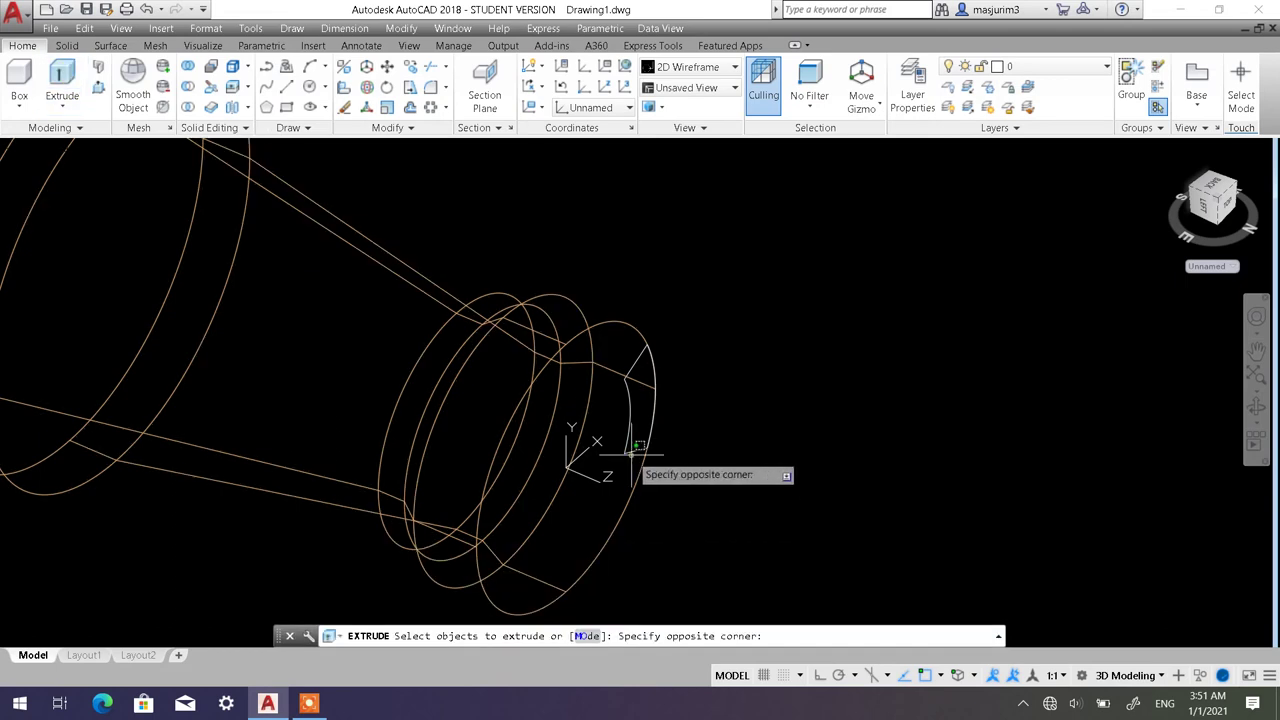
left_click(580, 346)
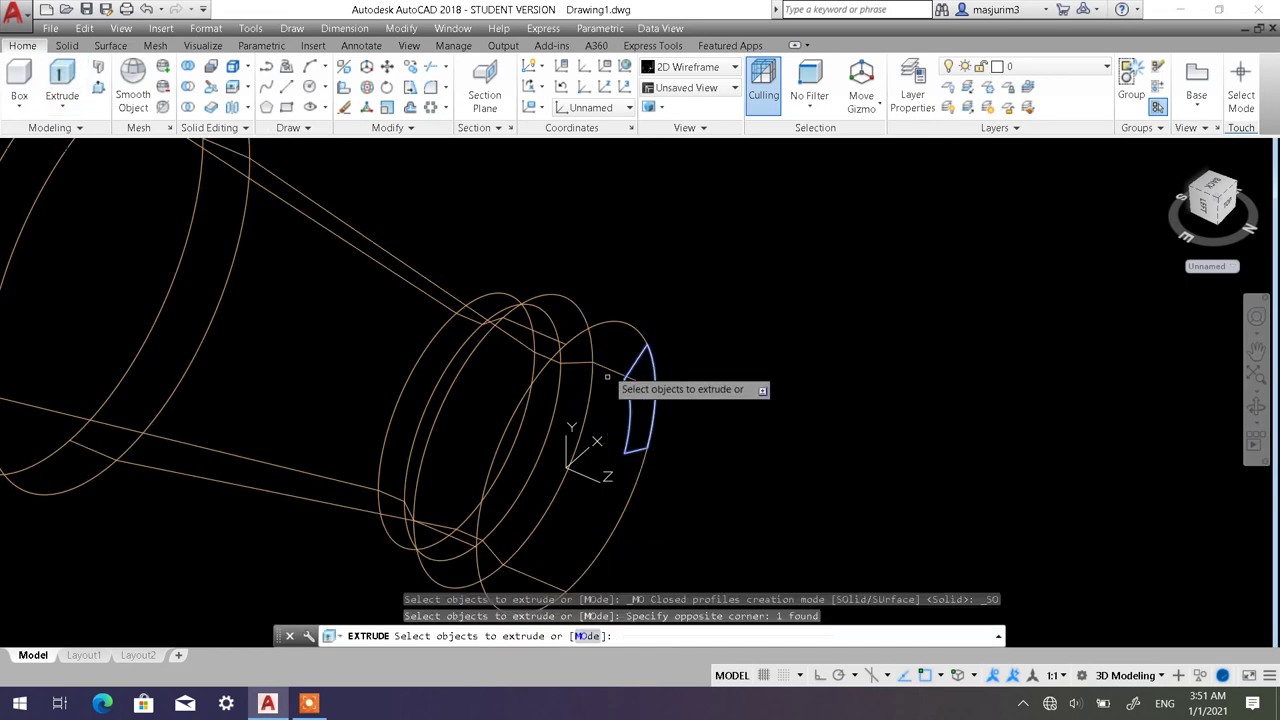
key("Return")
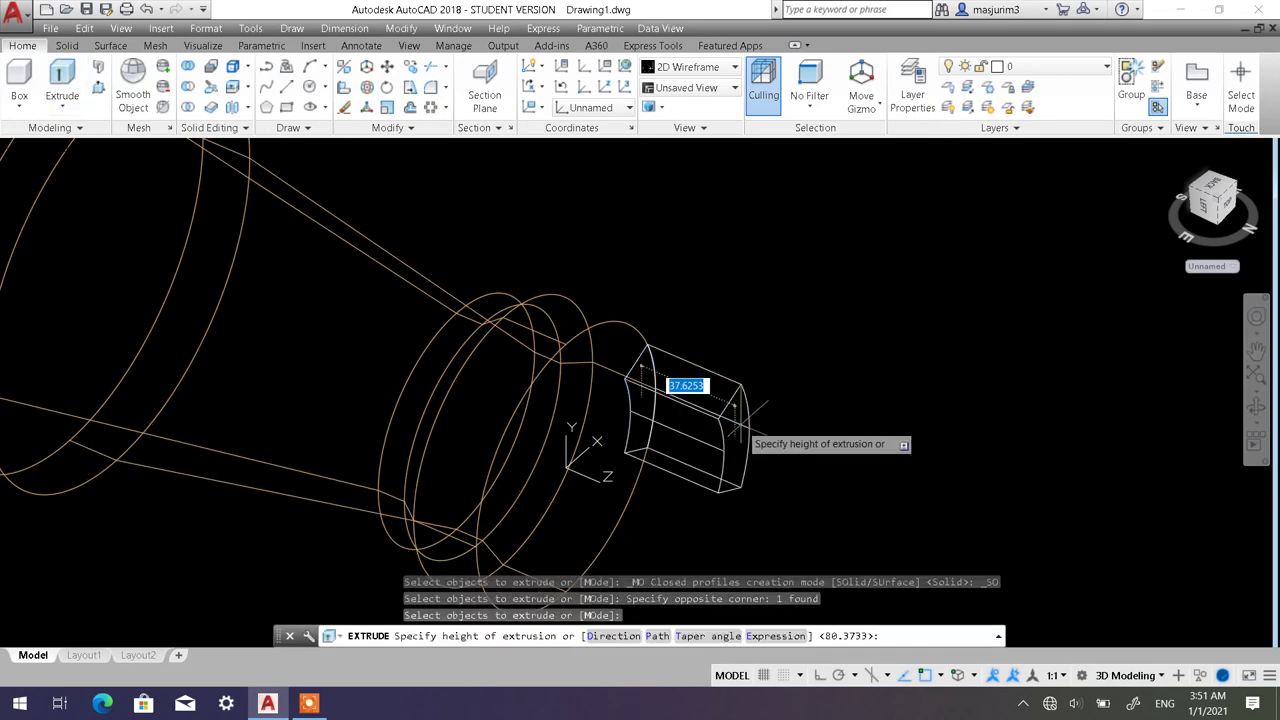
middle_click_drag(736, 420, 808, 357, "shift")
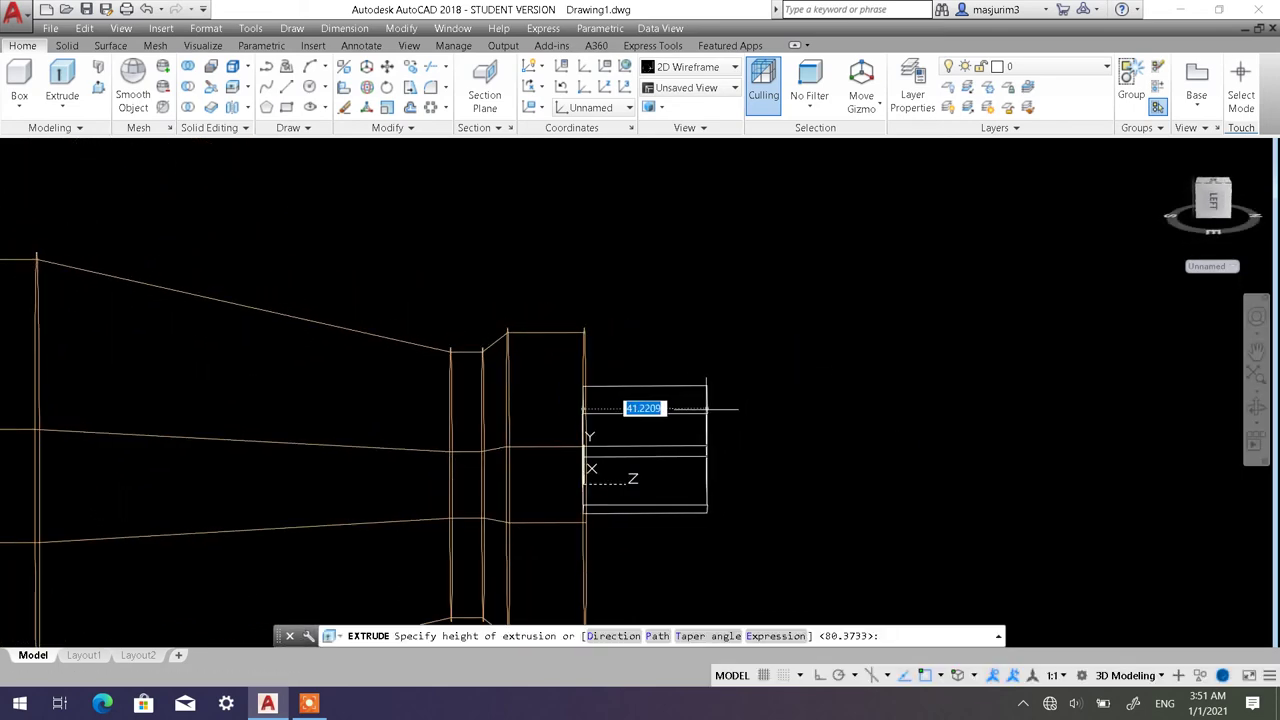
middle_click(971, 452, "shift")
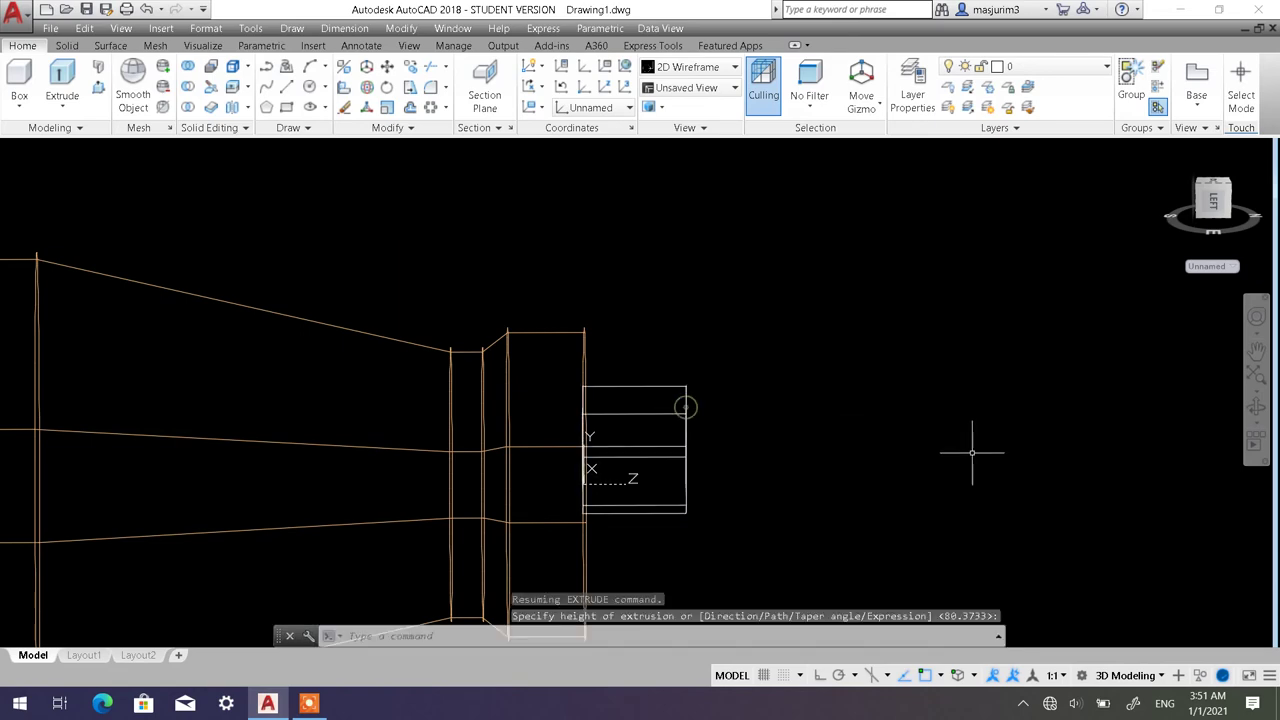
middle_click_drag(800, 498, 716, 382, "shift")
scroll(716, 382, "down", 2)
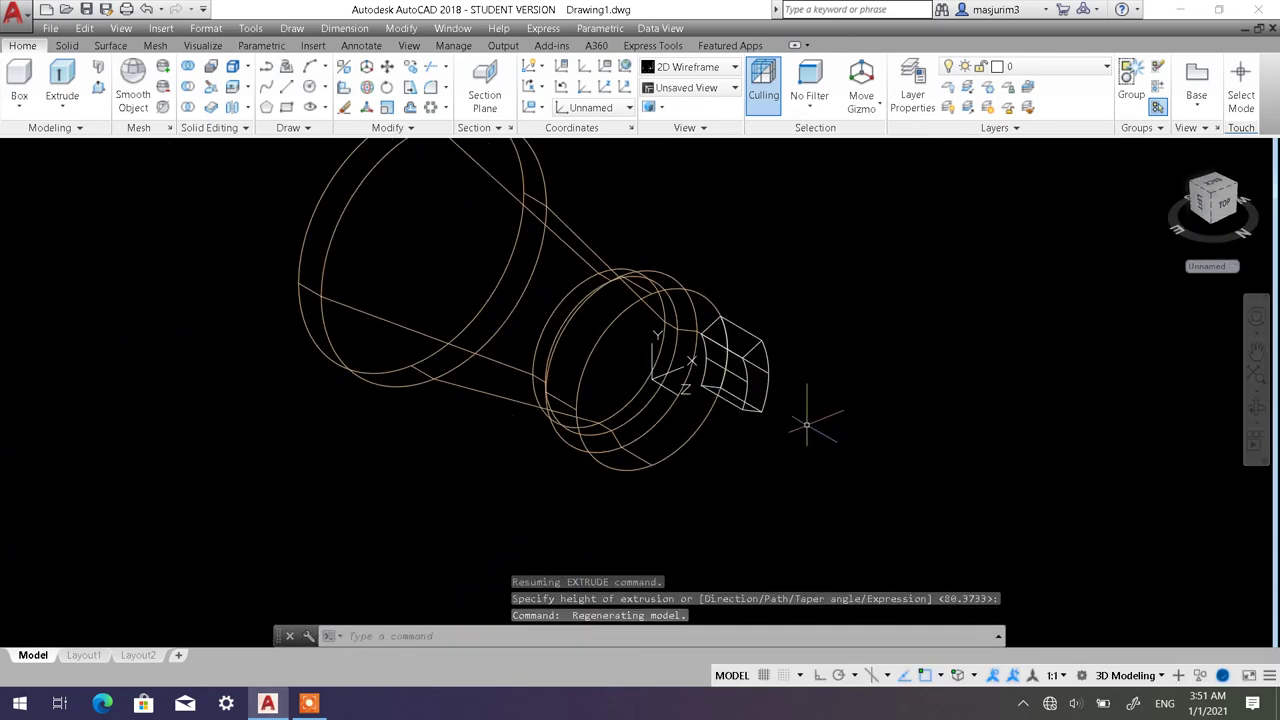
middle_click_drag(806, 425, 800, 453)
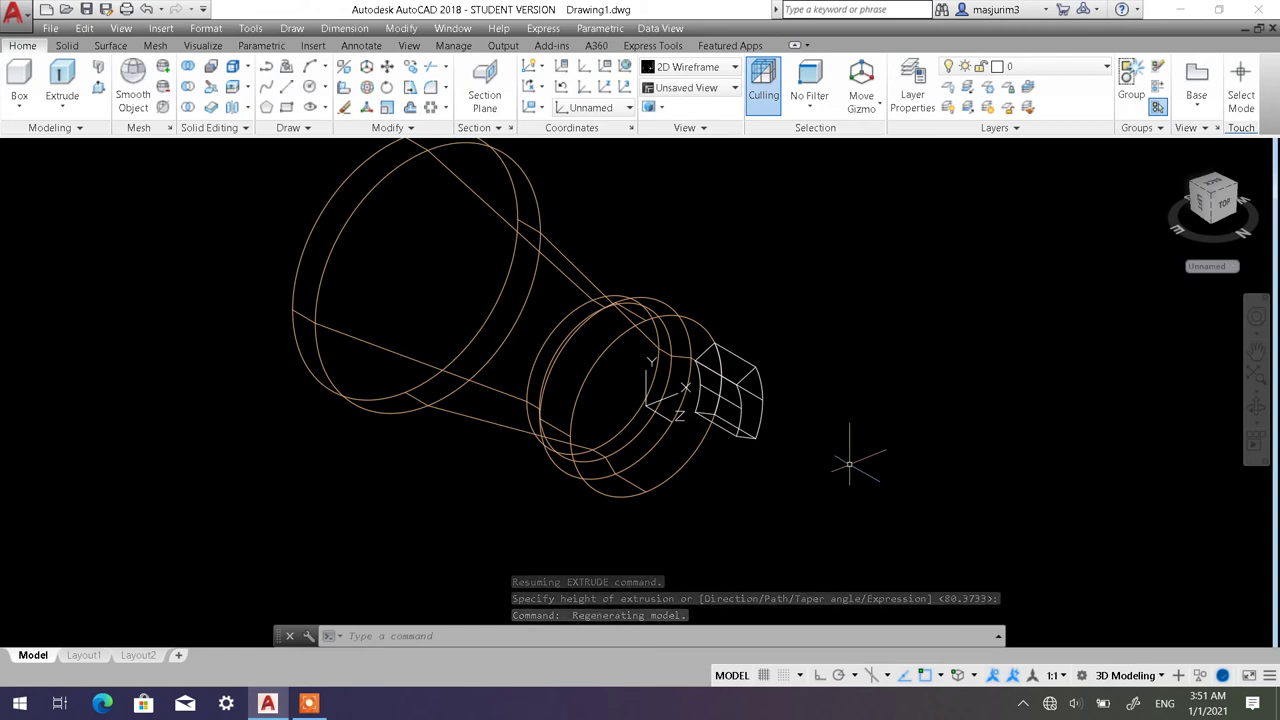
Polar-array the curved block into 6 items over 360° around the top ring's centre.
left_click(757, 364)
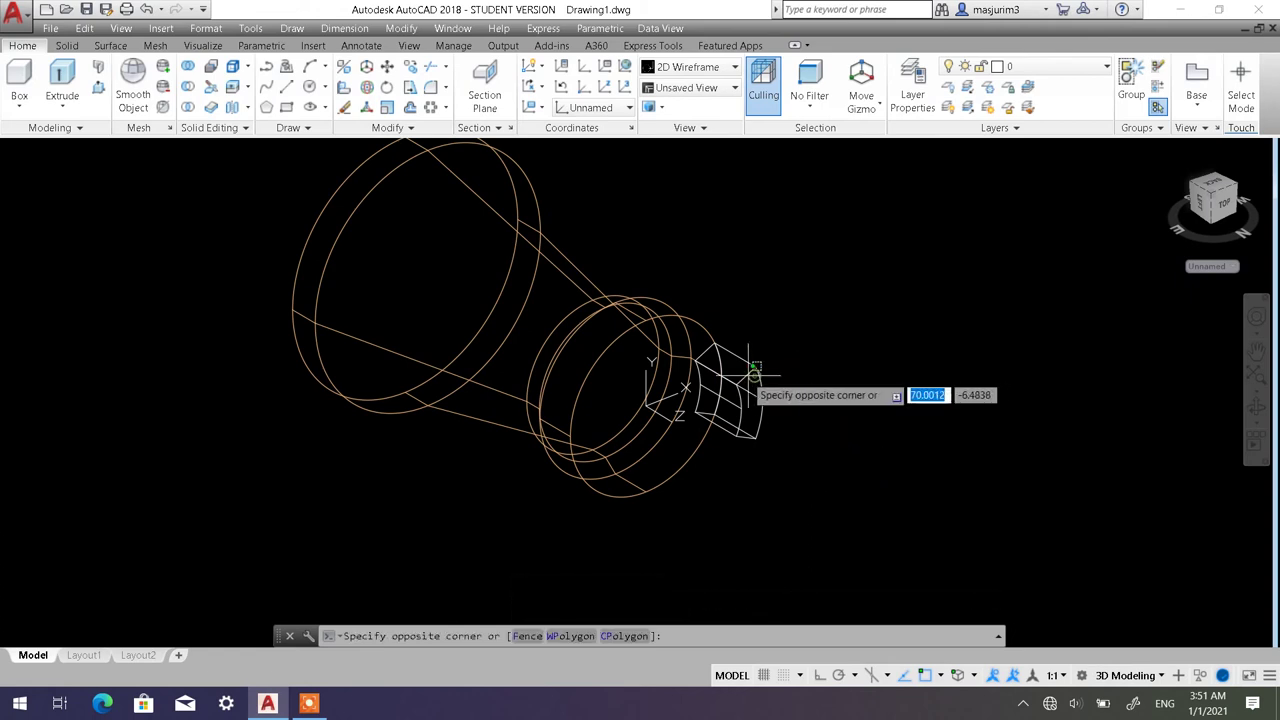
left_click(745, 368)
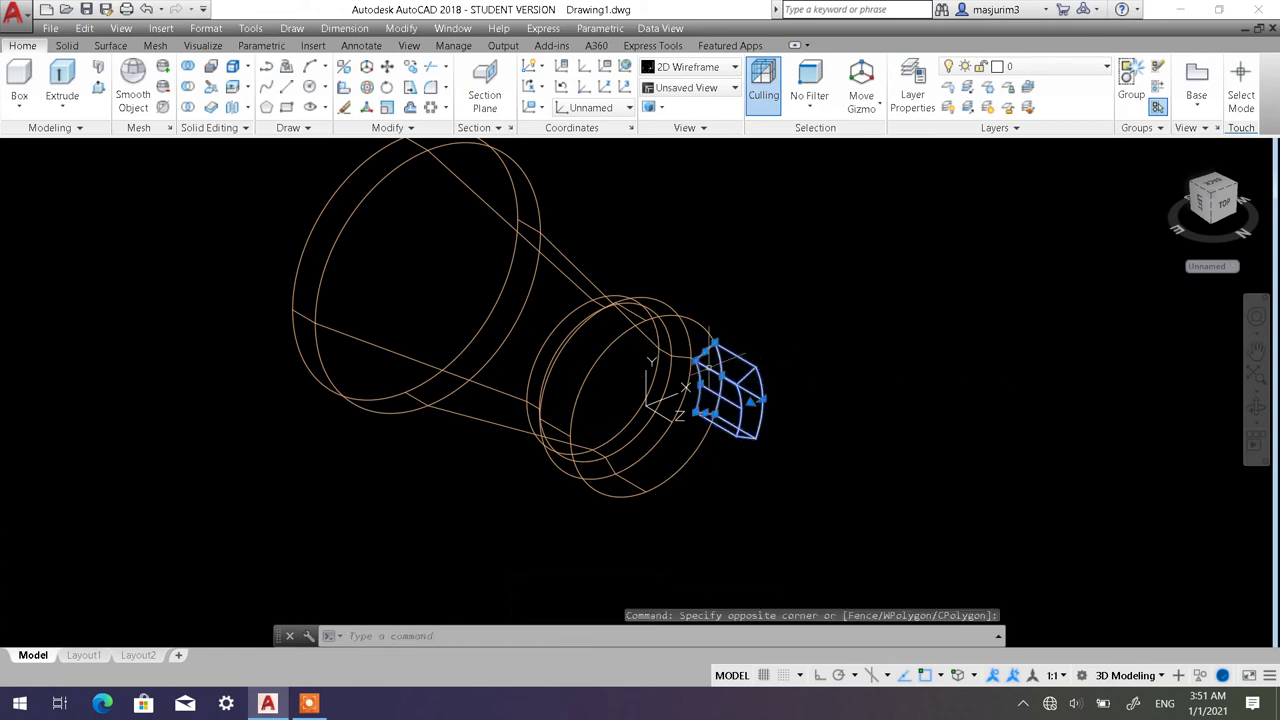
key("Escape")
key("Escape")
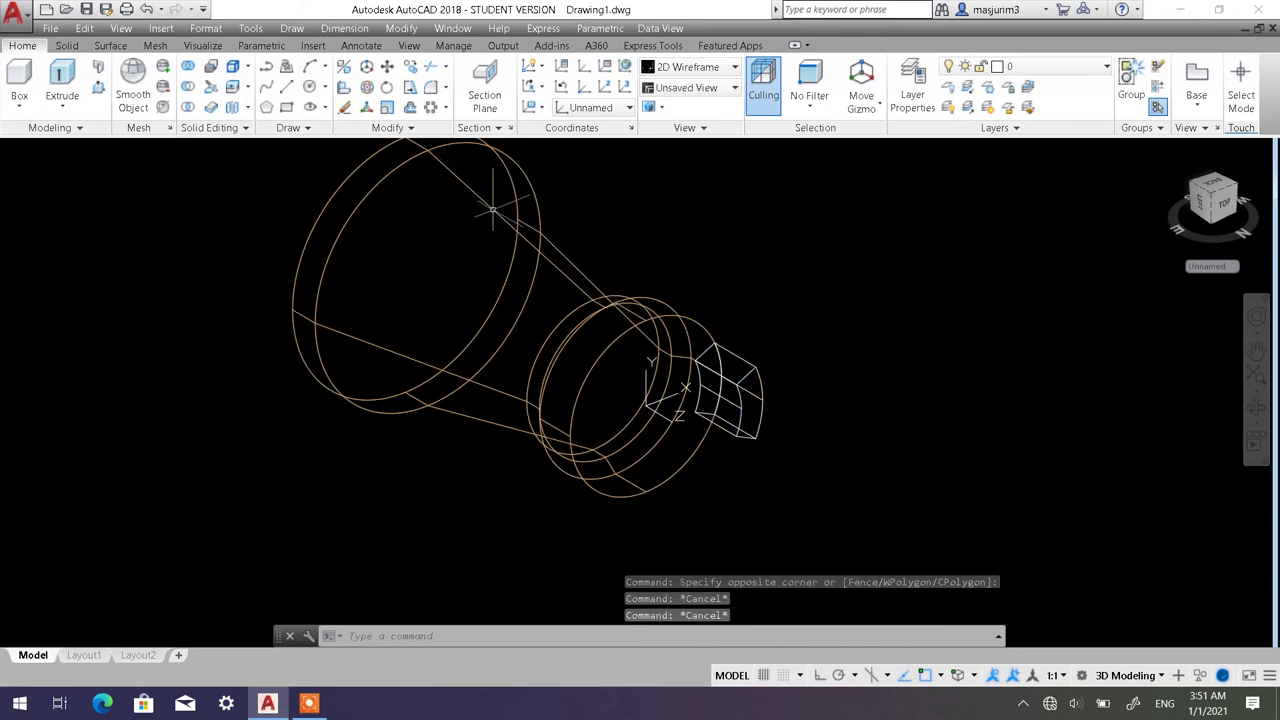
left_click(445, 109)
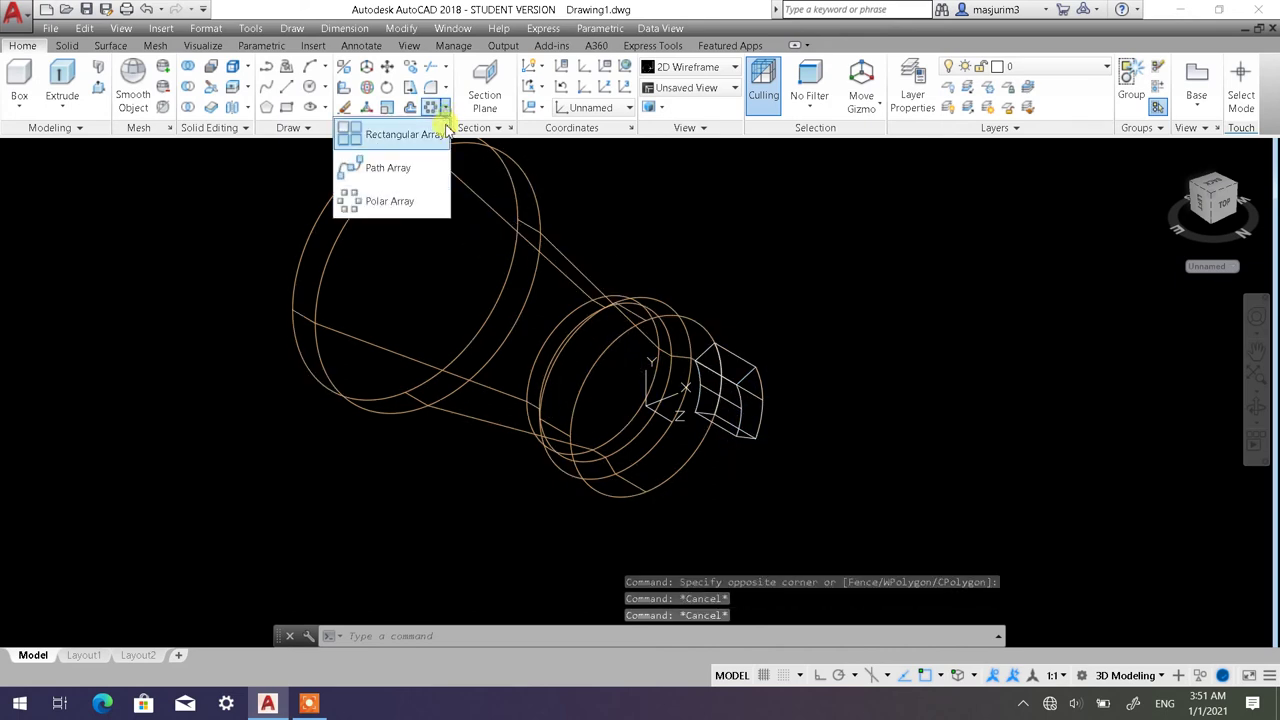
left_click(401, 204)
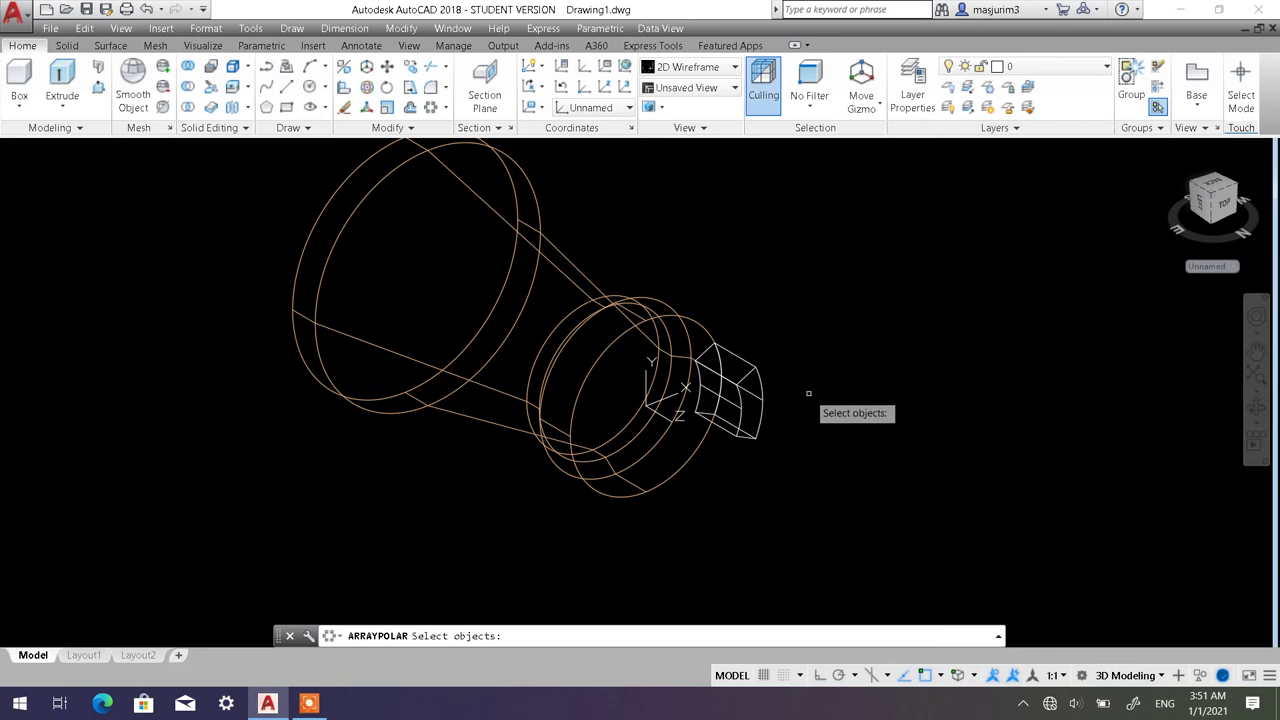
left_click(762, 386)
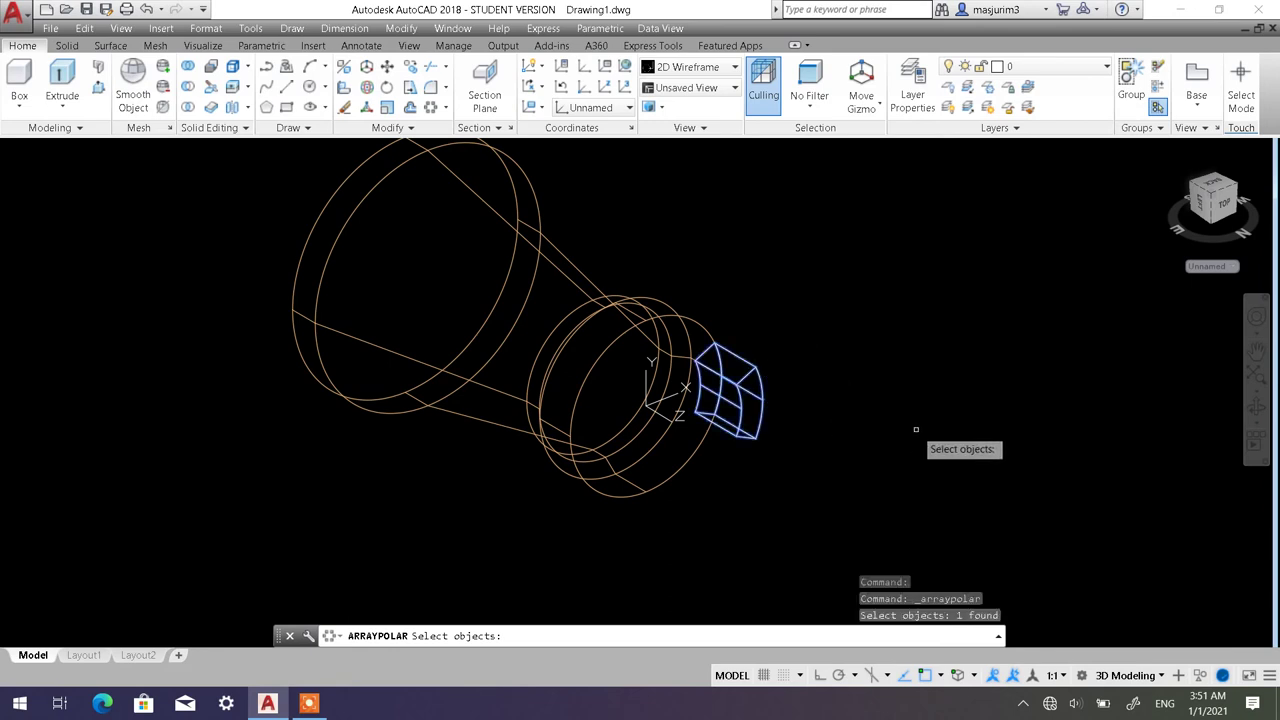
key("Return")
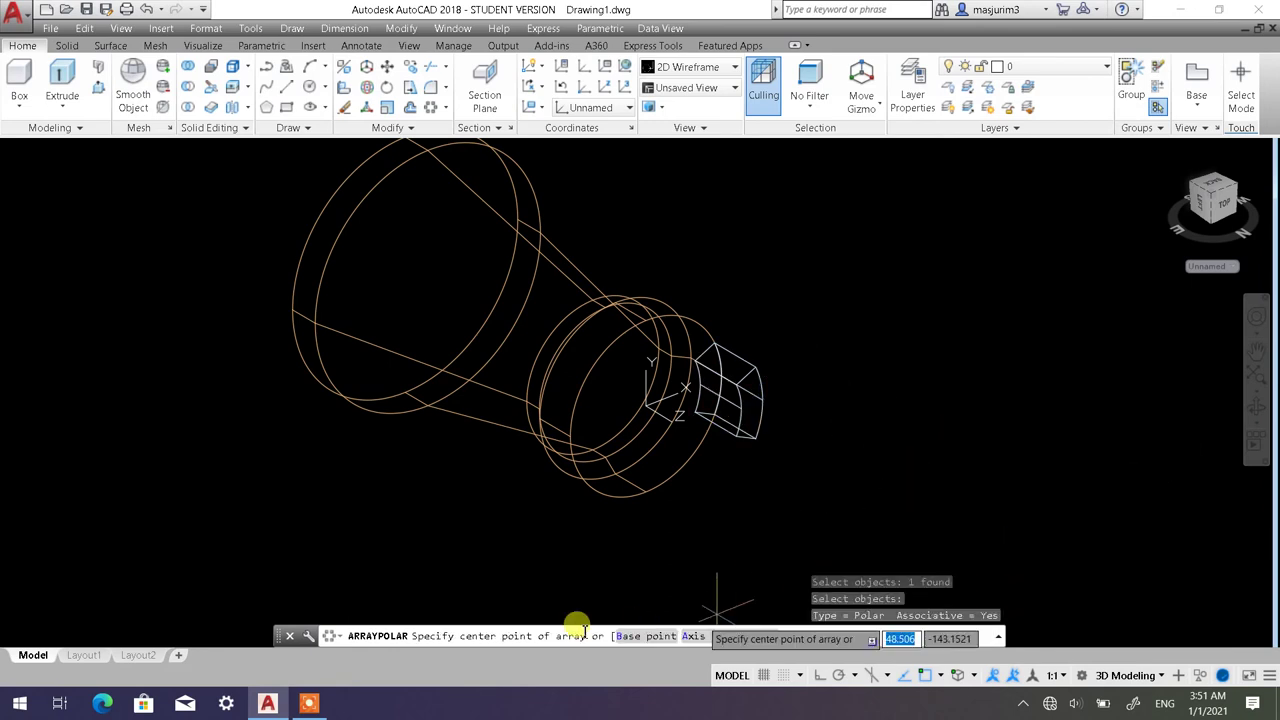
scroll(600, 522, "up", 2)
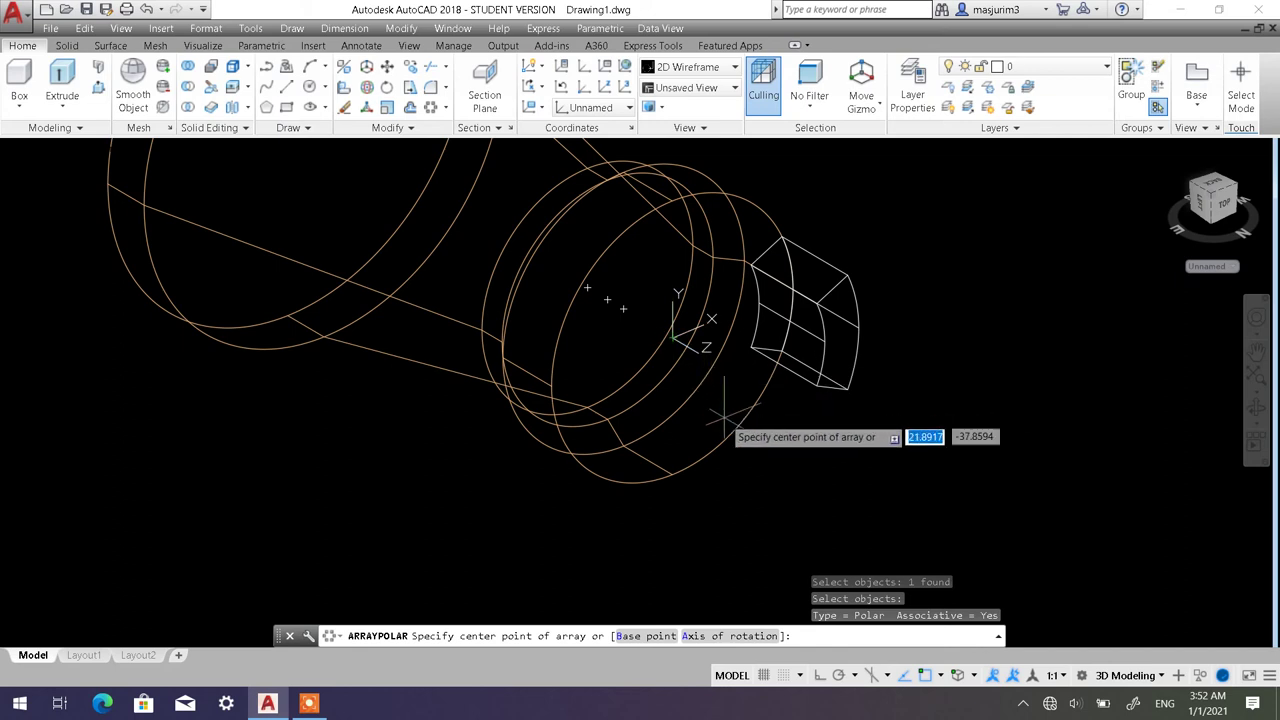
right_click(953, 352, "shift")
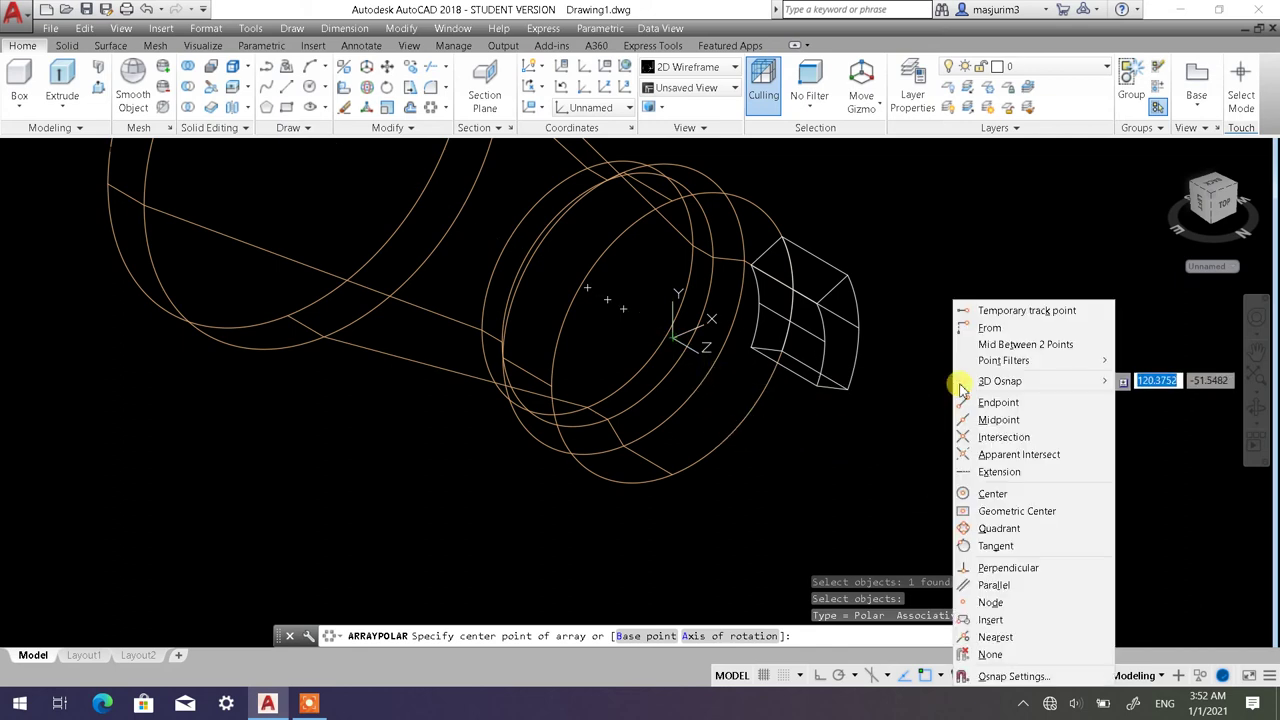
left_click(996, 494)
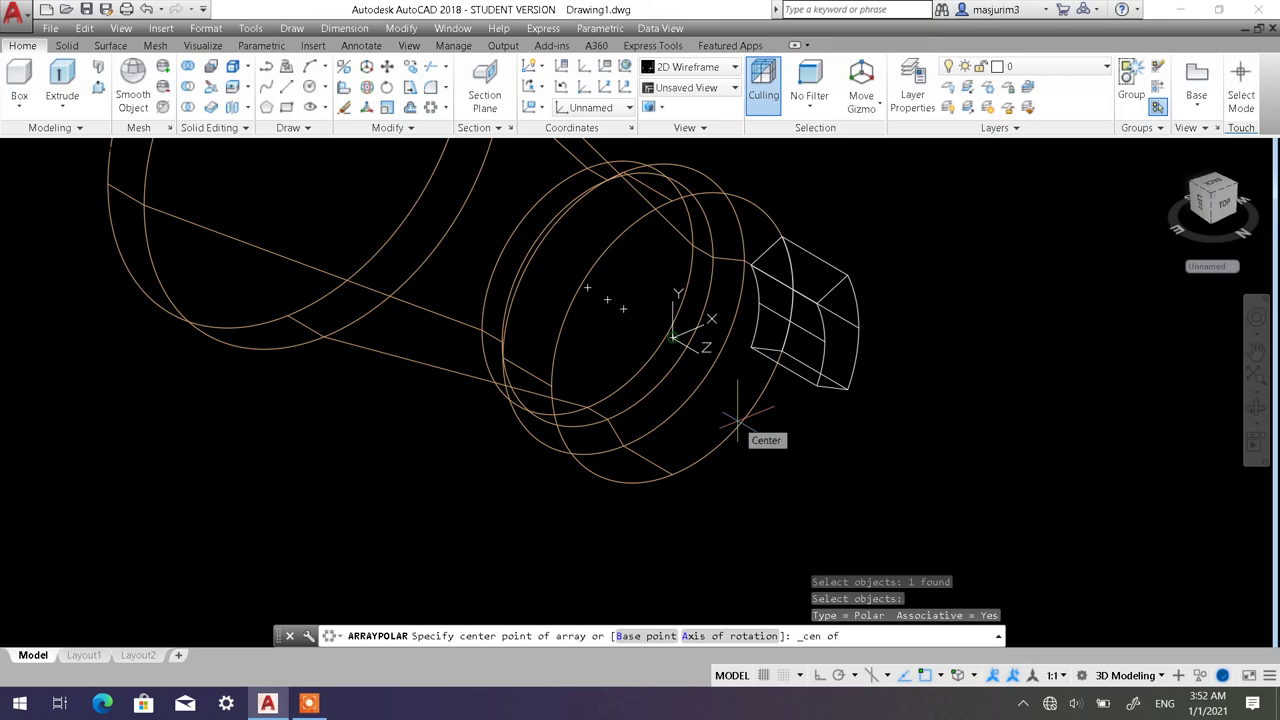
left_click(673, 337)
middle_click_drag(894, 486, 771, 288, "shift")
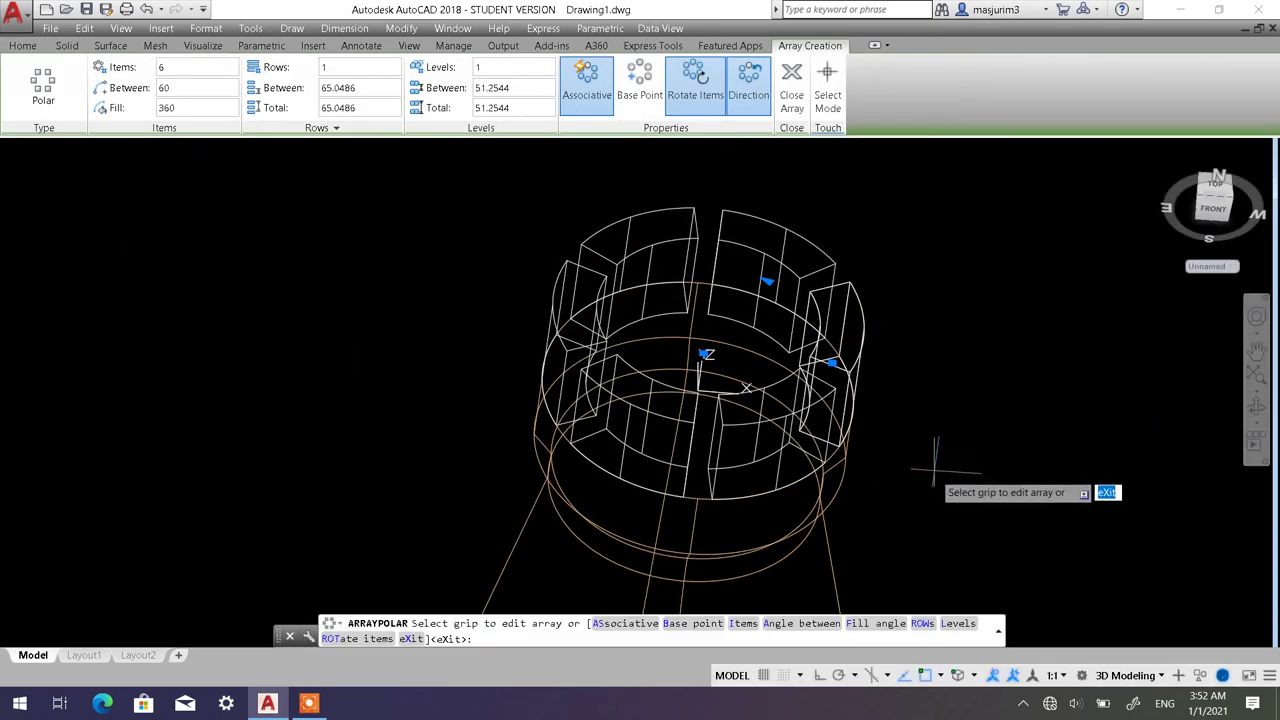
Change the polar array to 5 items at 72° spacing and close the array.
middle_click_drag(923, 471, 940, 440, "shift")
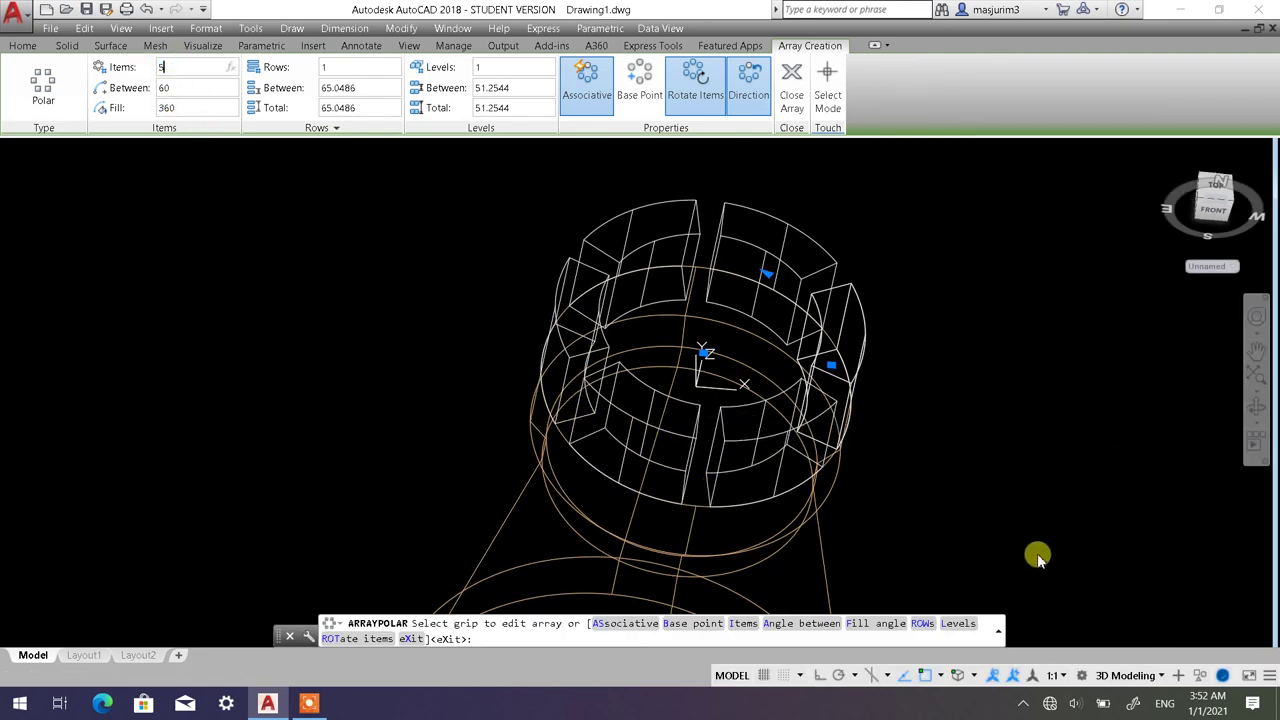
key("Return")
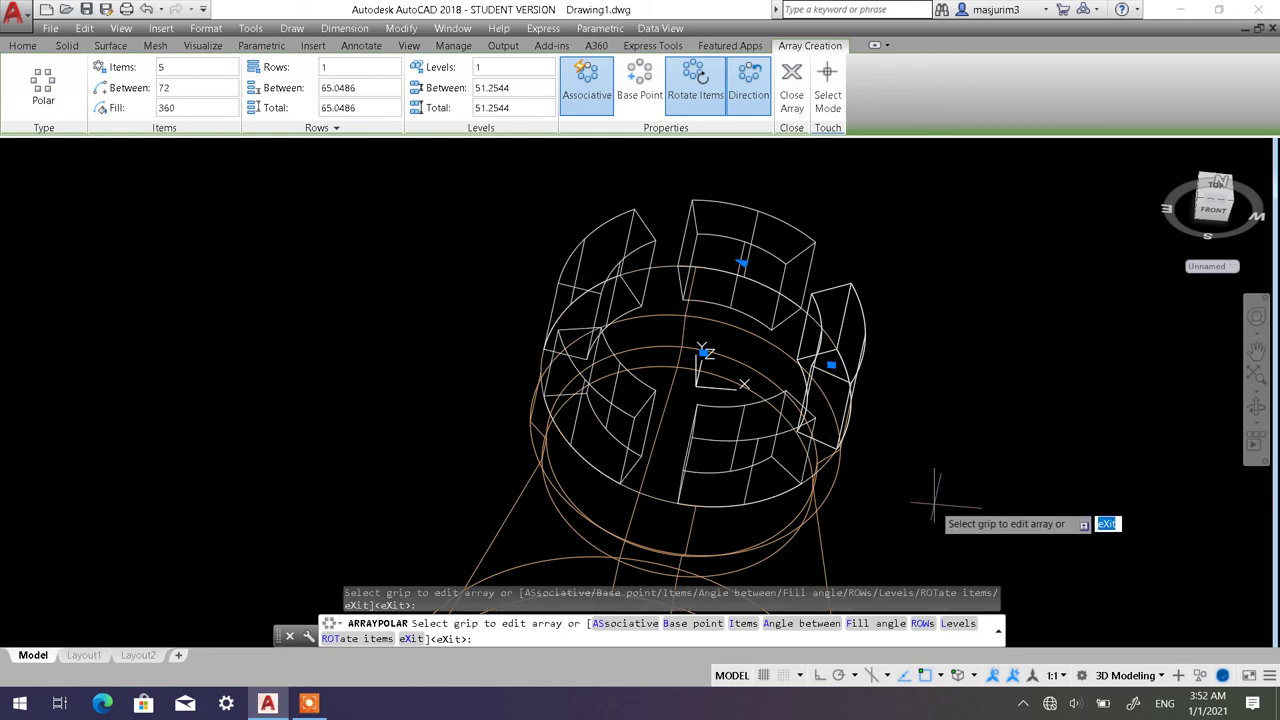
middle_click_drag(910, 490, 895, 455, "shift")
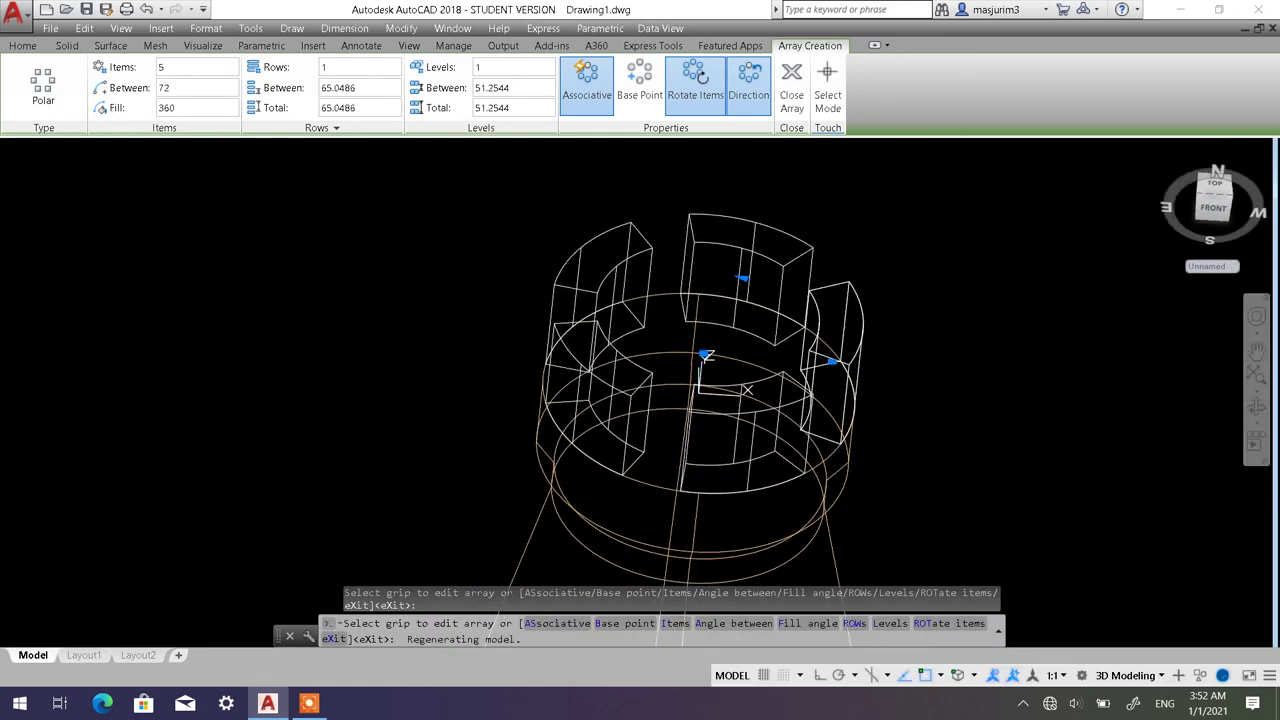
left_click(792, 100)
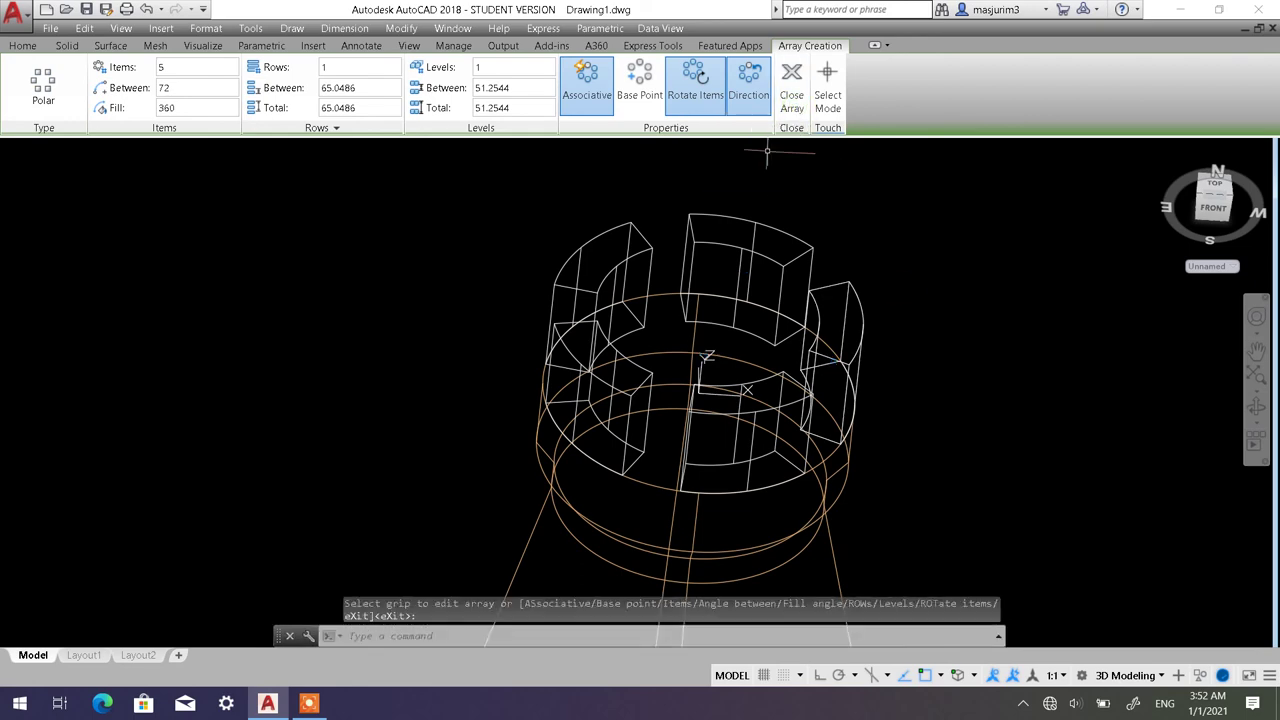
middle_click_drag(822, 462, 895, 300)
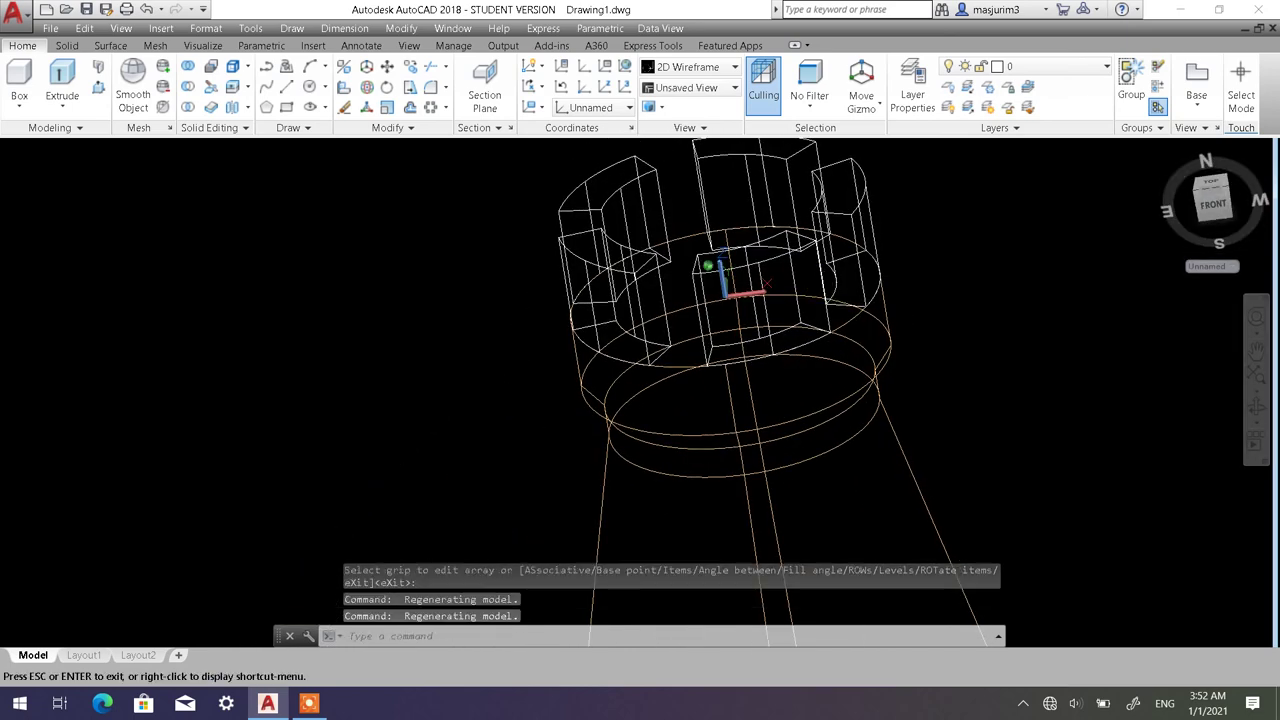
Explode the polar battlement array into separate pieces.
left_click(860, 205)
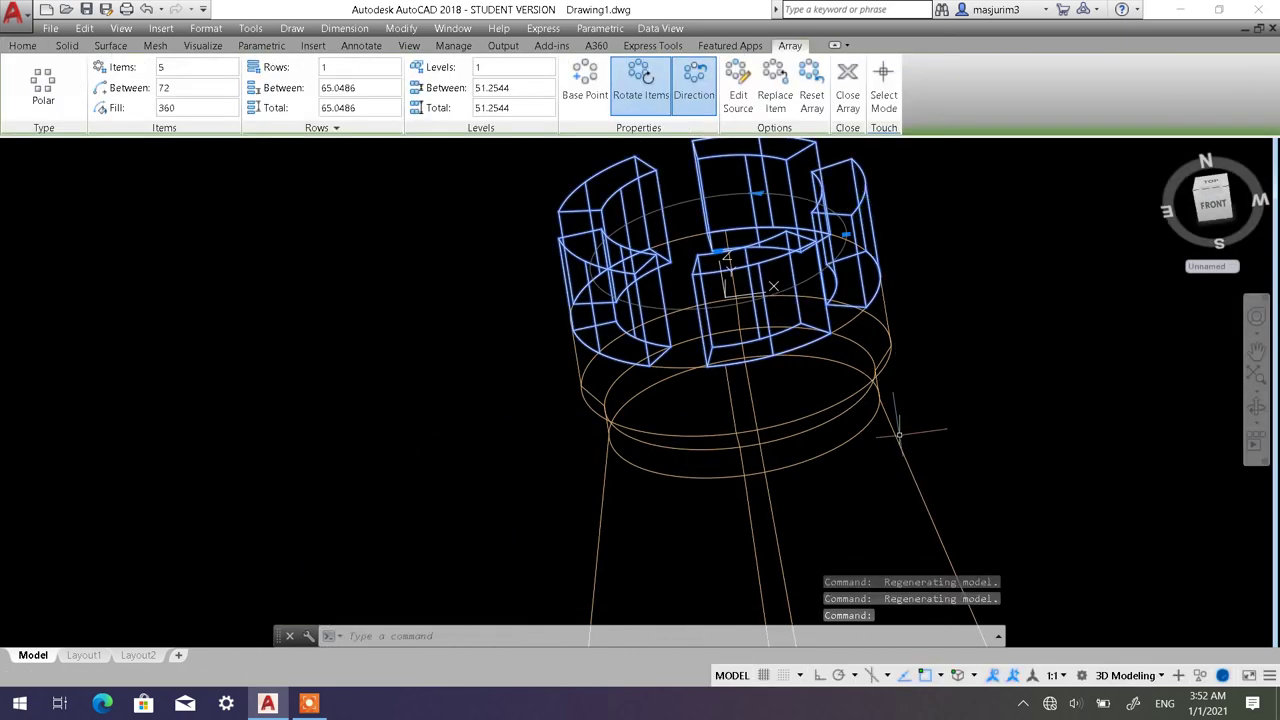
key("Escape")
key("Escape")
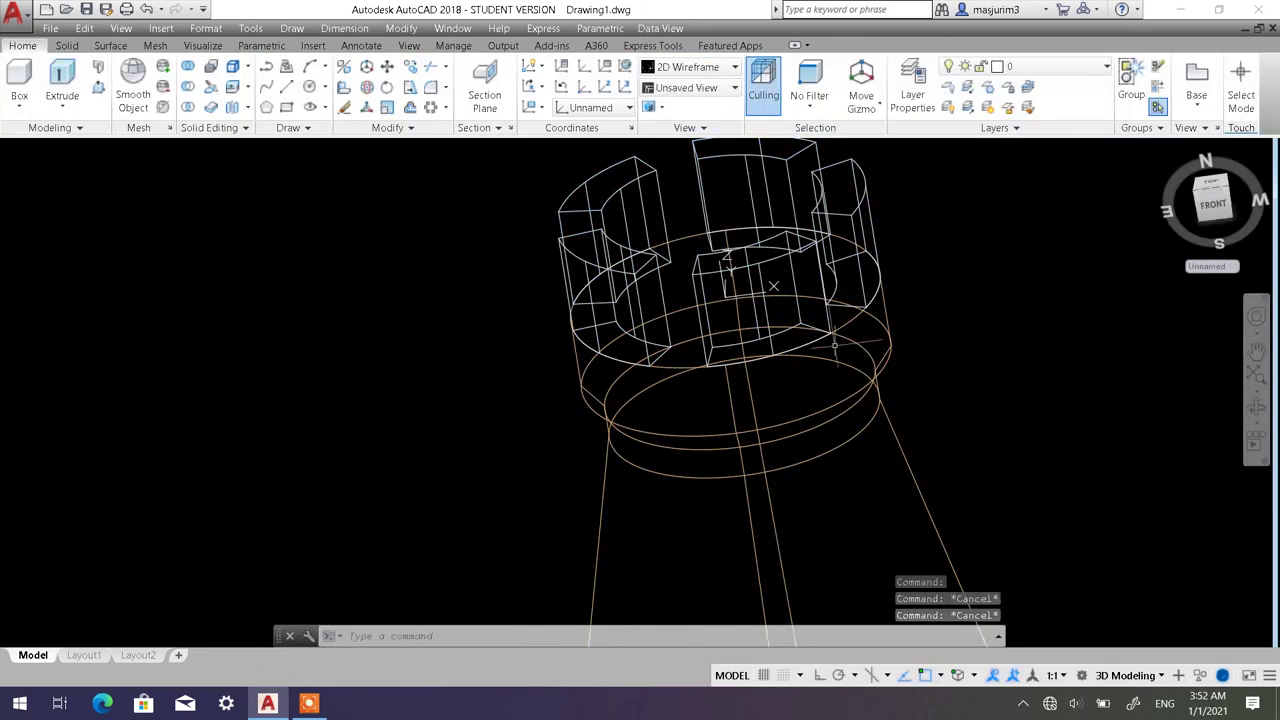
scroll(773, 286, "down", 2)
left_click(632, 242)
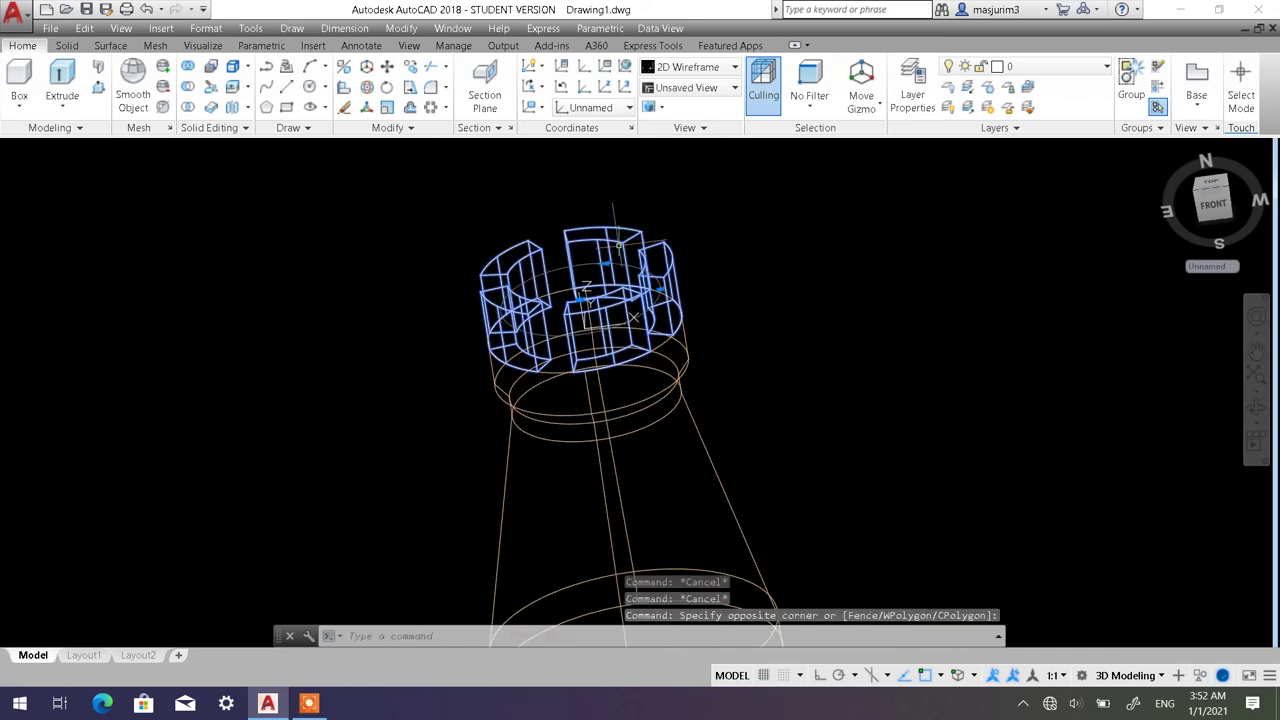
key("Escape")
key("Escape")
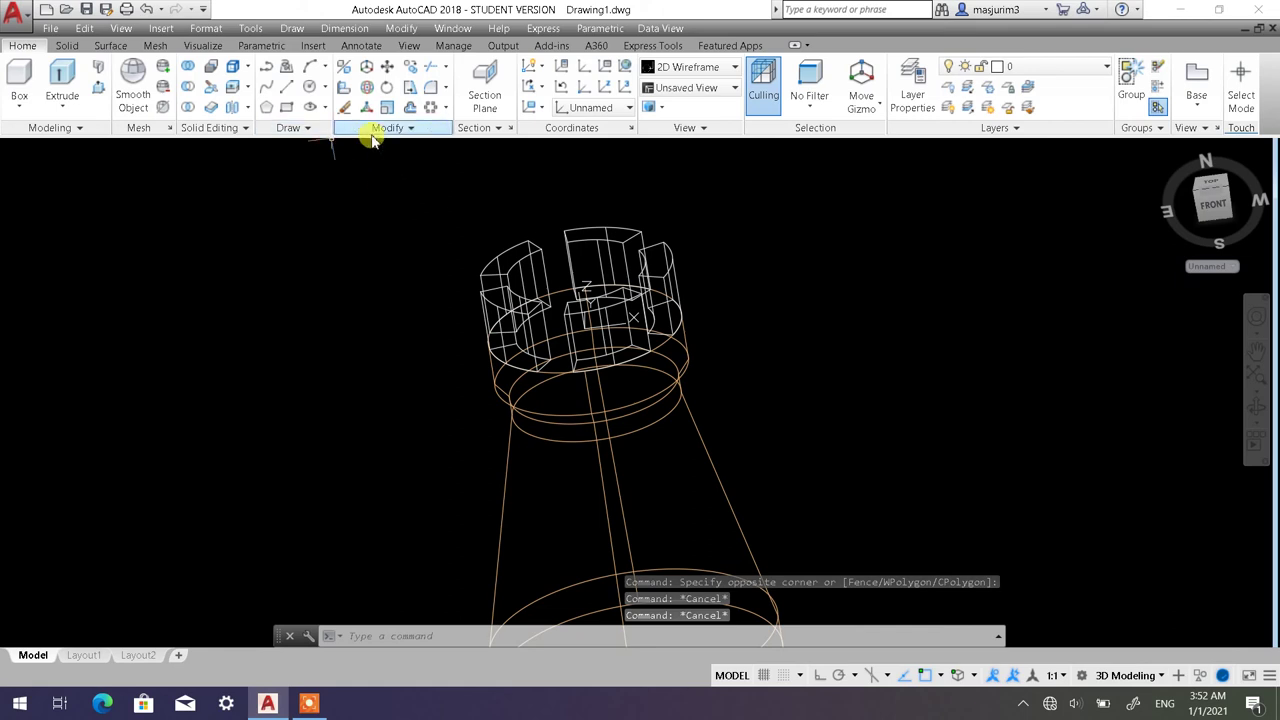
left_click(394, 131)
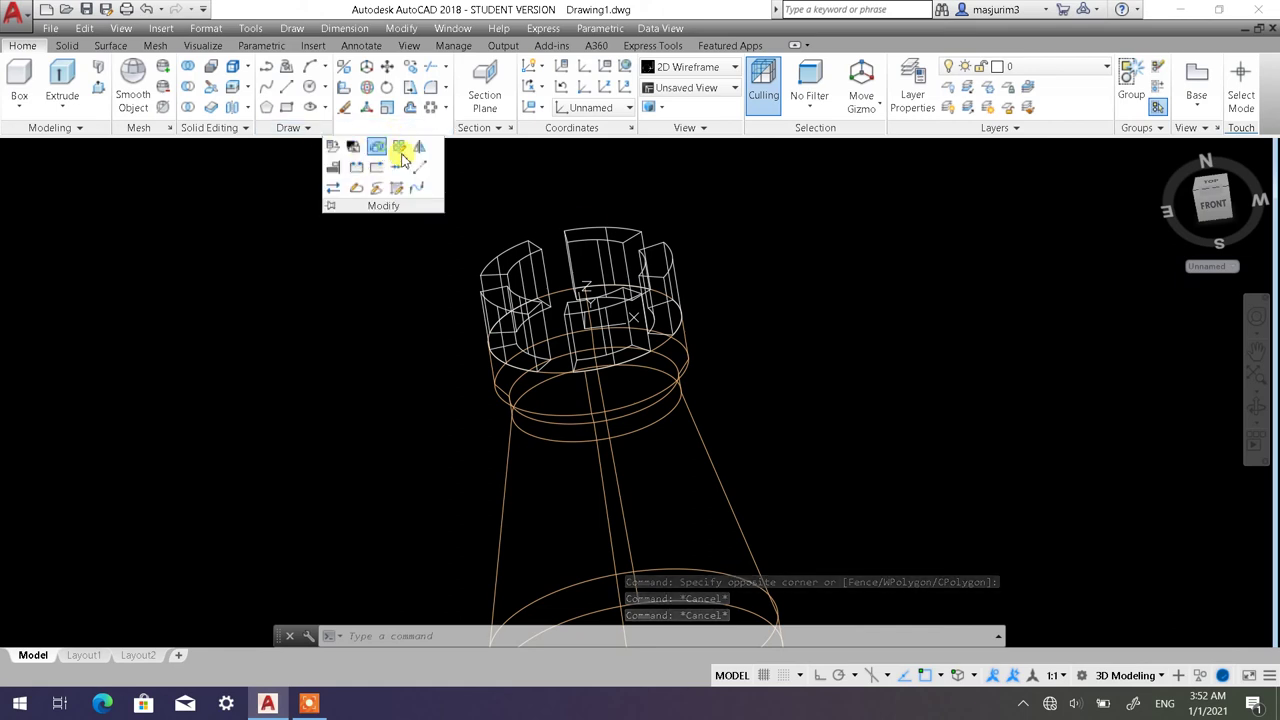
left_click(399, 149)
left_click(676, 268)
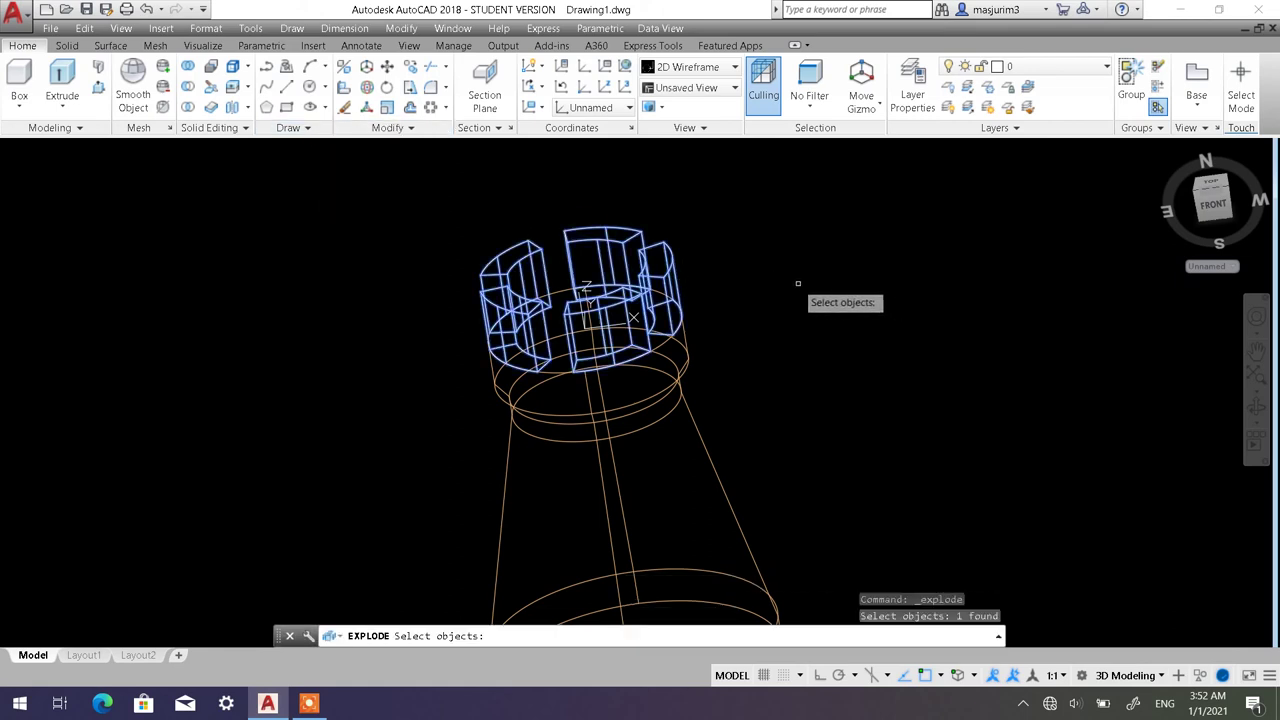
key("Return")
Select the right, centre and left battlement blocks to confirm they are now separate solids.
left_click(676, 258)
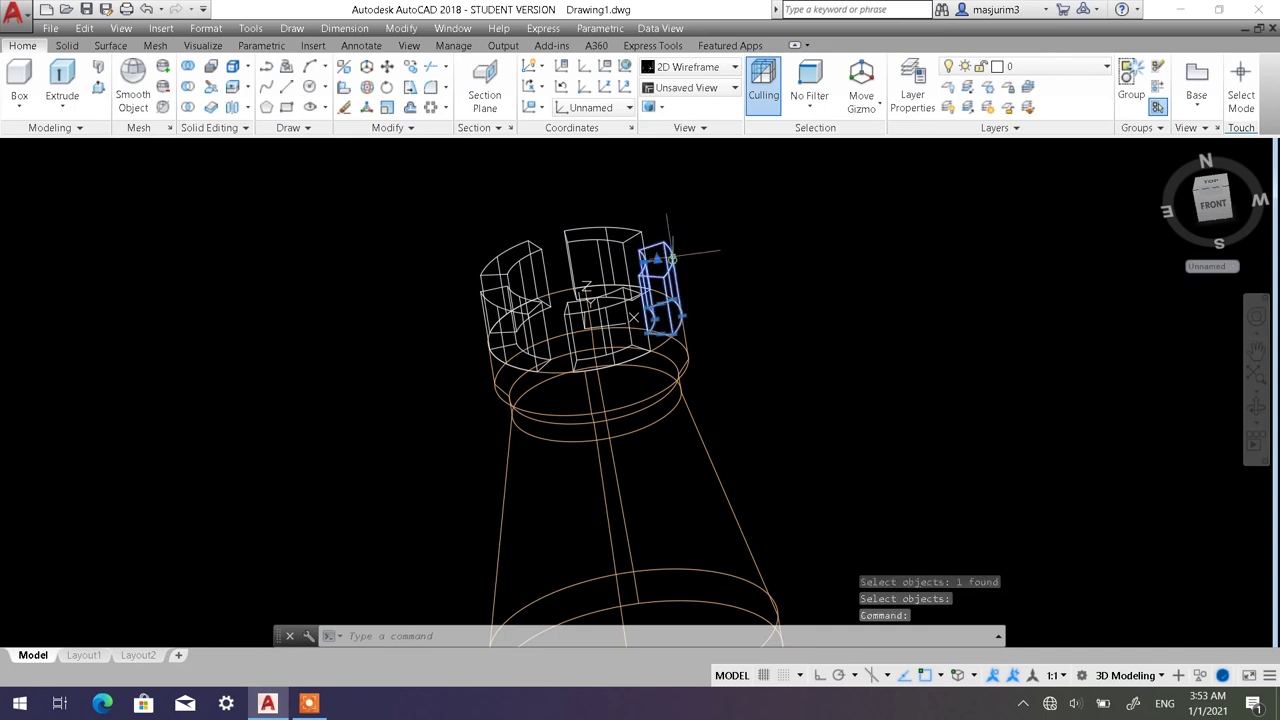
left_click(603, 235)
left_click(521, 242)
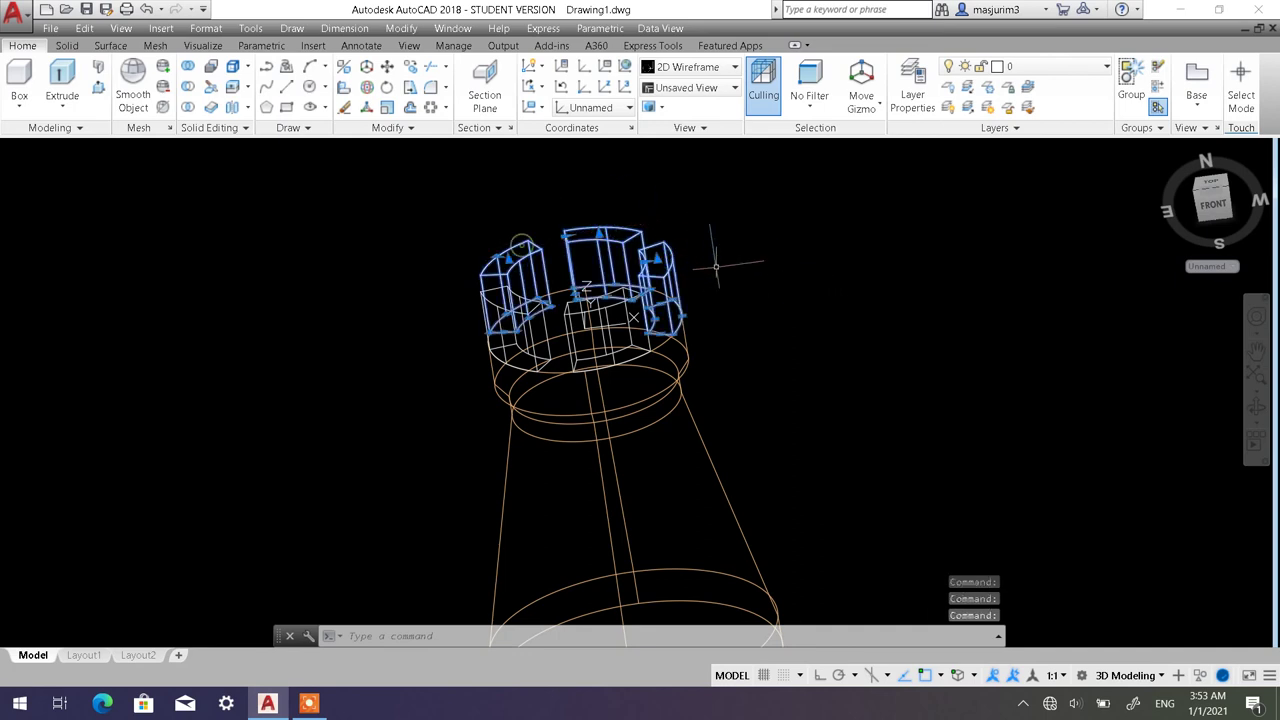
key("Escape")
key("Escape")
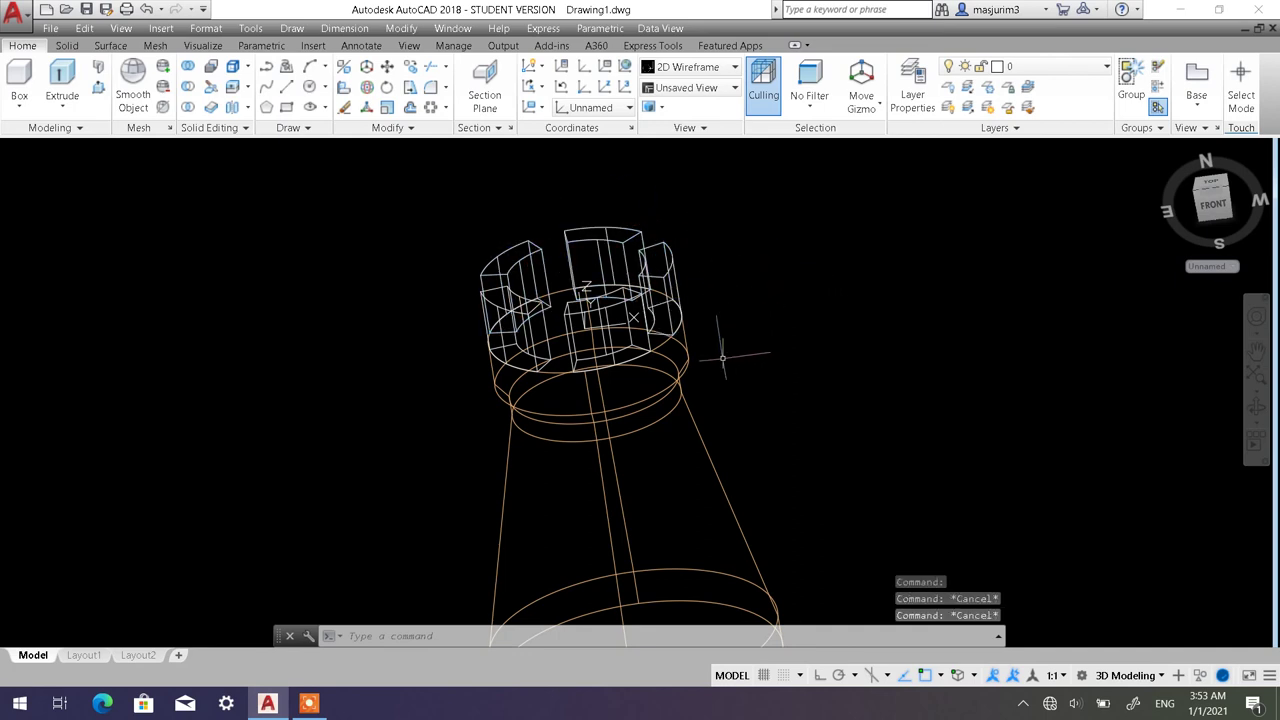
middle_click_drag(722, 357, 714, 320)
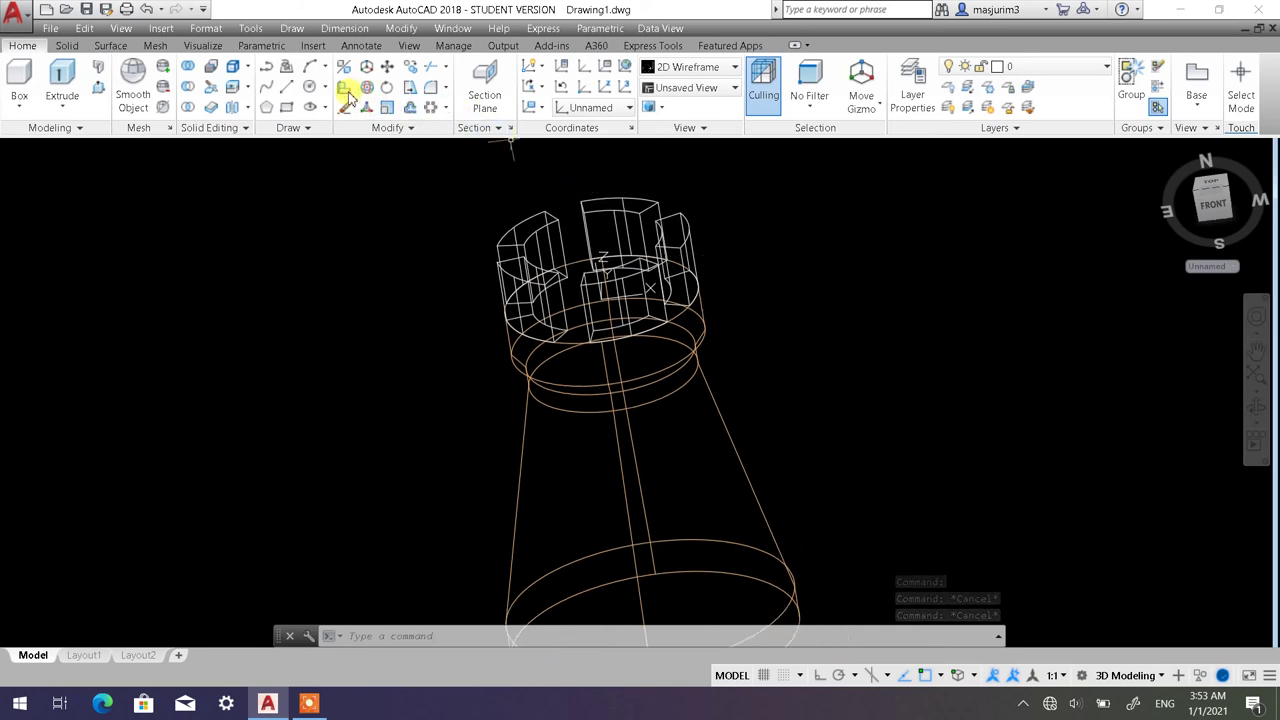
Union all six tower solids, the battlements and body, into one solid.
left_click(188, 74)
left_click(907, 501)
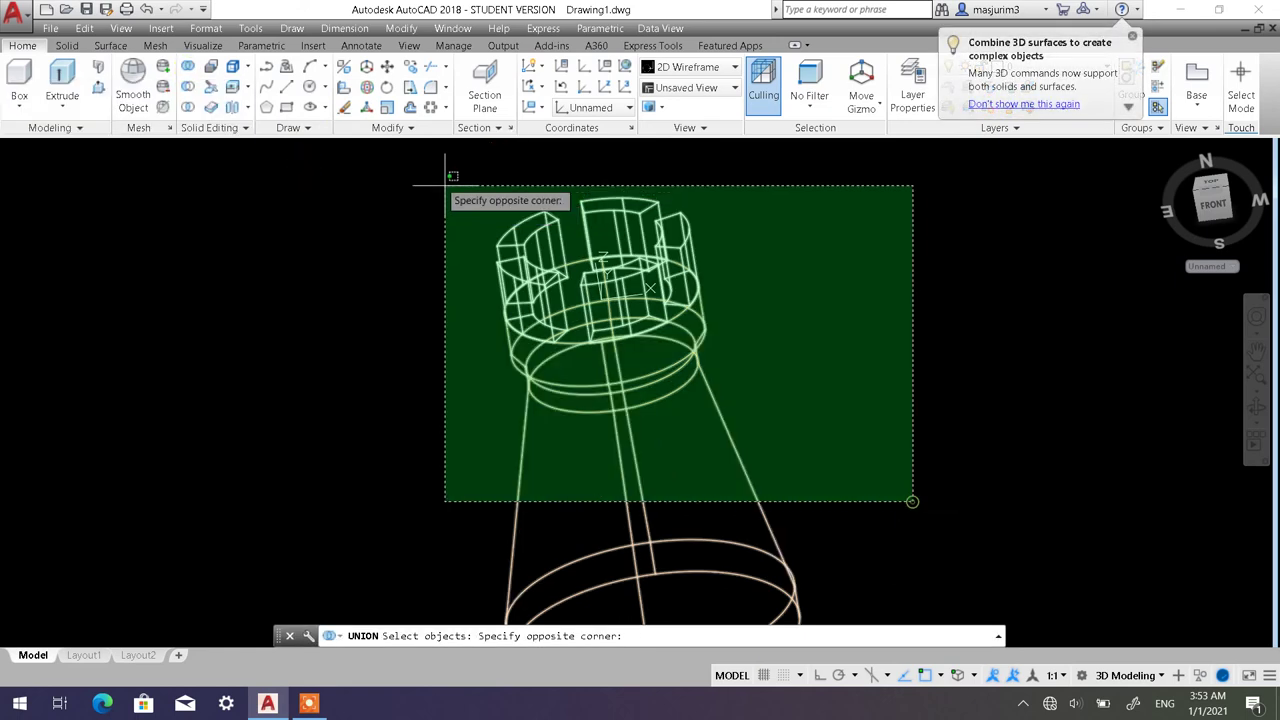
left_click(411, 180)
key("Return")
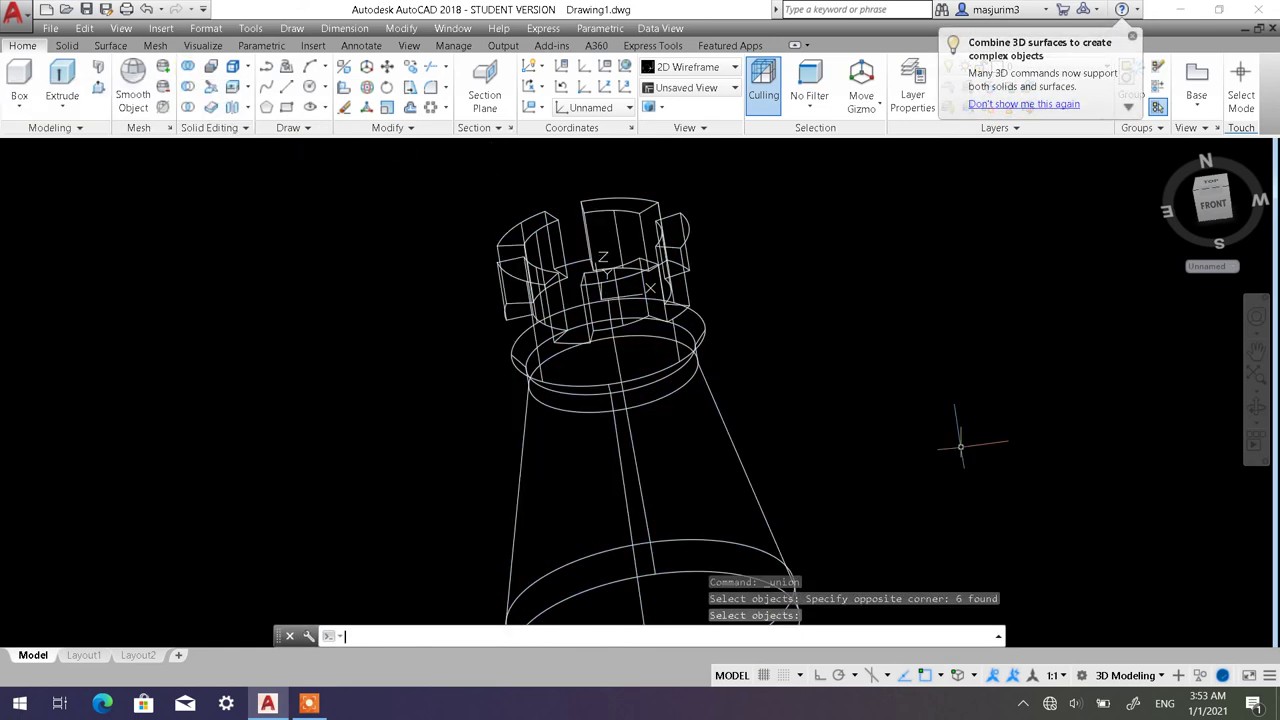
Move the merged tower onto the orange Layer4 and orbit to a frontal view.
middle_click_drag(791, 394, 825, 395)
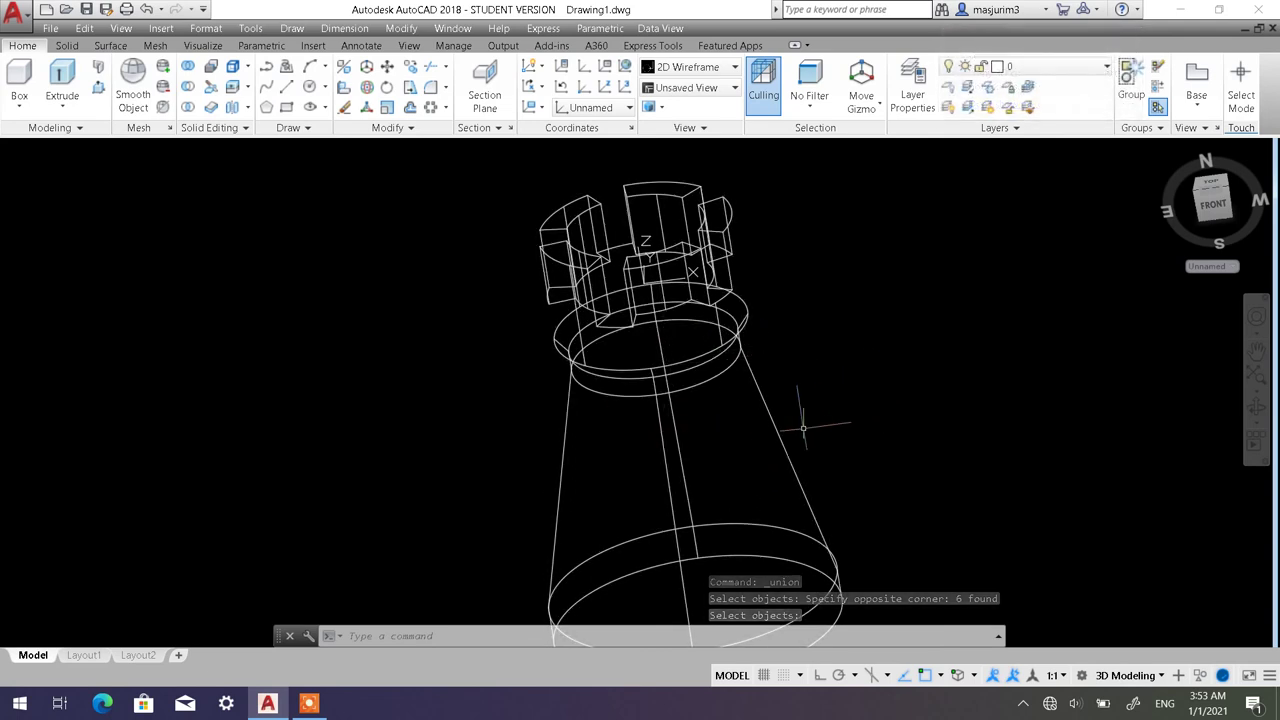
left_click(837, 443)
left_click(489, 277)
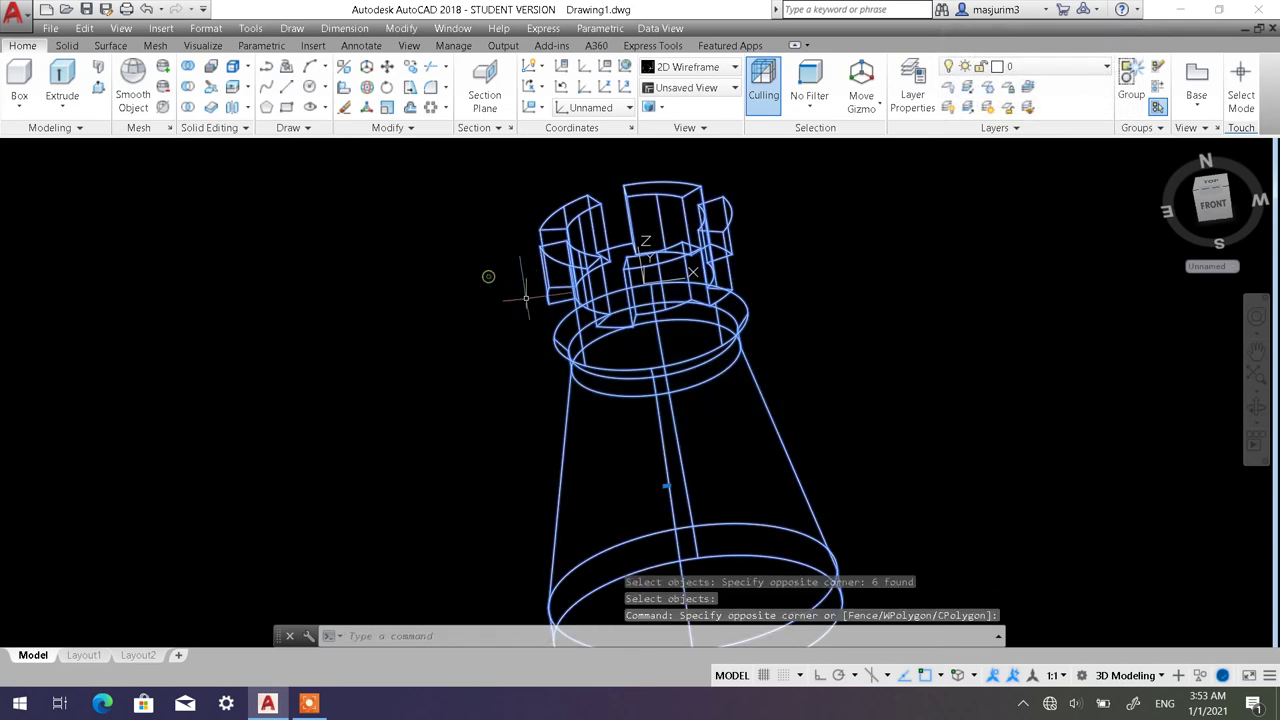
left_click(1095, 74)
left_click(960, 165)
key("Escape")
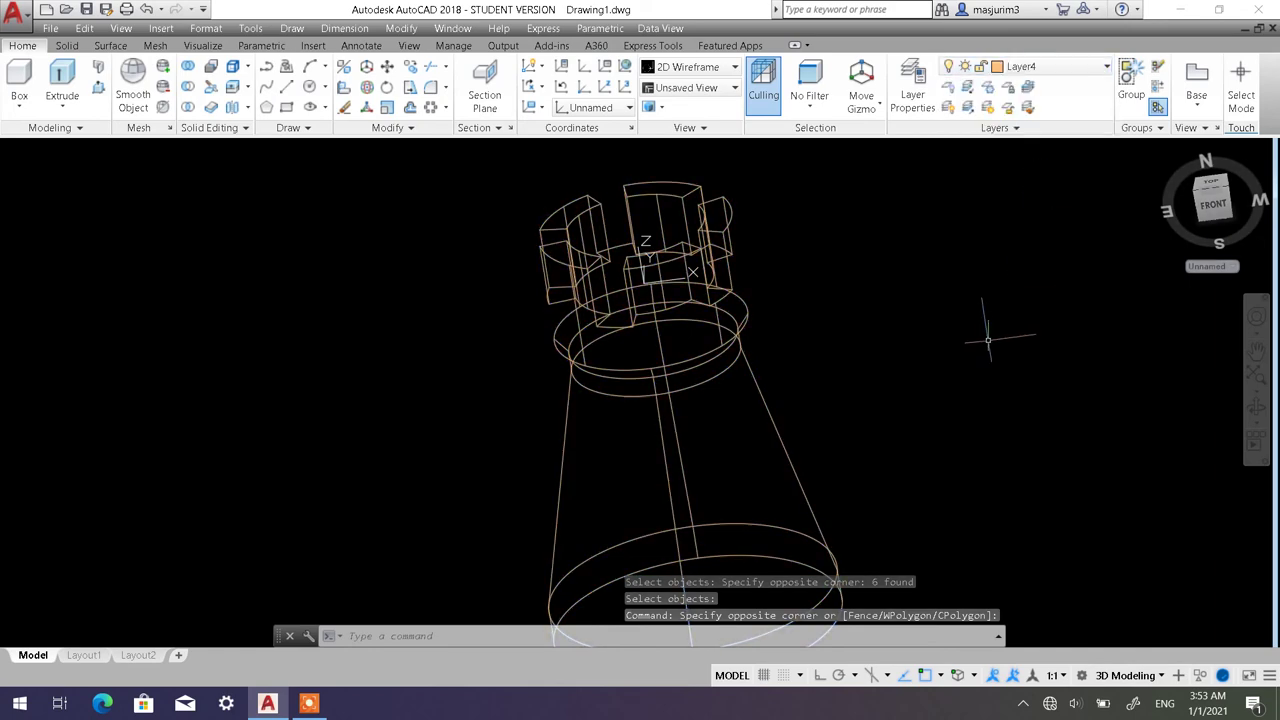
key("Escape")
key("Escape")
middle_click_drag(836, 368, 900, 358, "shift")
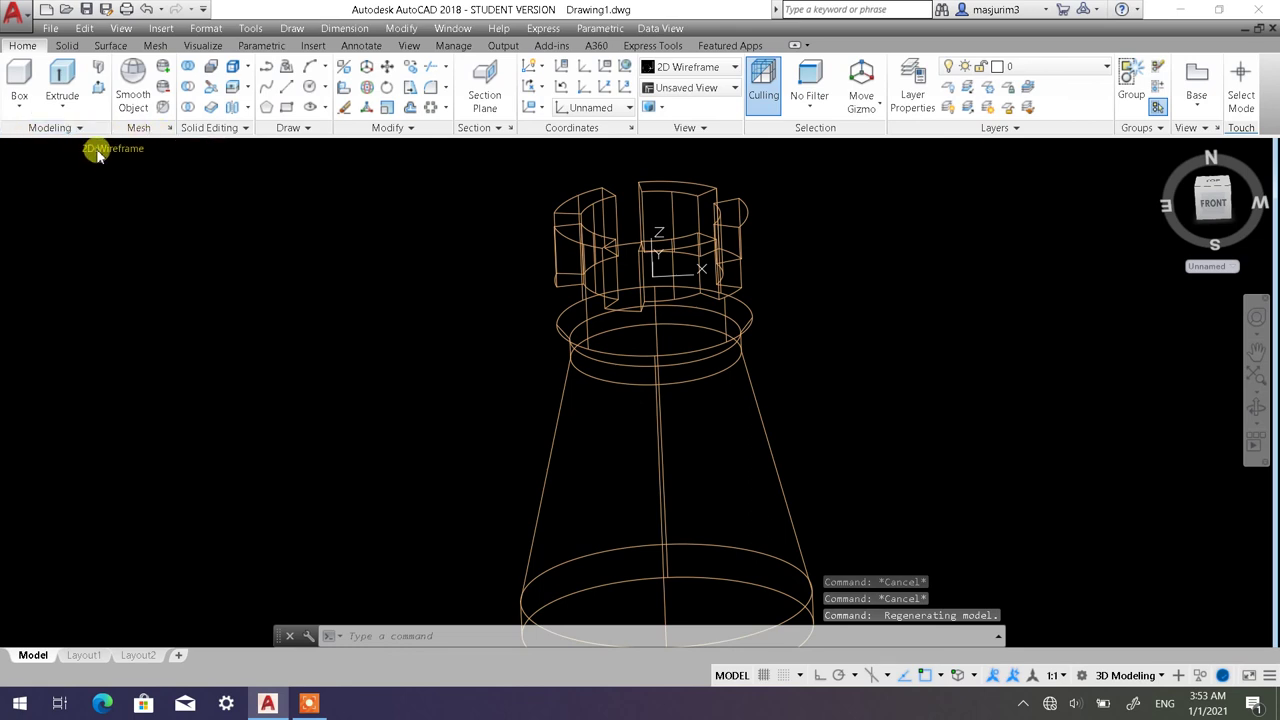
Display the merged rook as Shaded with Edges and zoom in on its crenellated top.
left_click(97, 150)
left_click(157, 263)
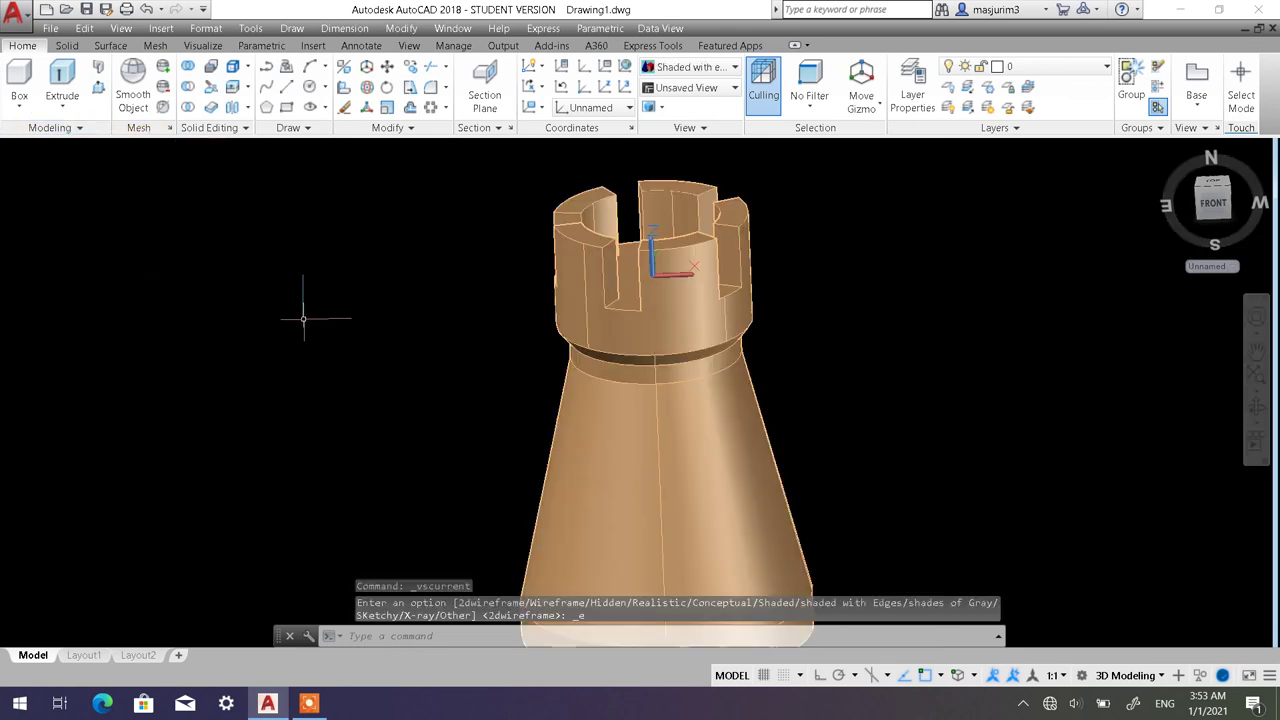
mouse_move(847, 389)
middle_mouse_down("shift")
mouse_move(834, 323)
mouse_move(838, 358)
mouse_move(768, 323)
mouse_move(751, 294)
mouse_move(726, 423)
mouse_move(786, 445)
mouse_move(743, 331)
mouse_move(730, 372)
middle_mouse_up("shift")
scroll(838, 358, "down", 2)
scroll(673, 337, "up", 4)
scroll(654, 514, "up", 3)
middle_click(669, 514)
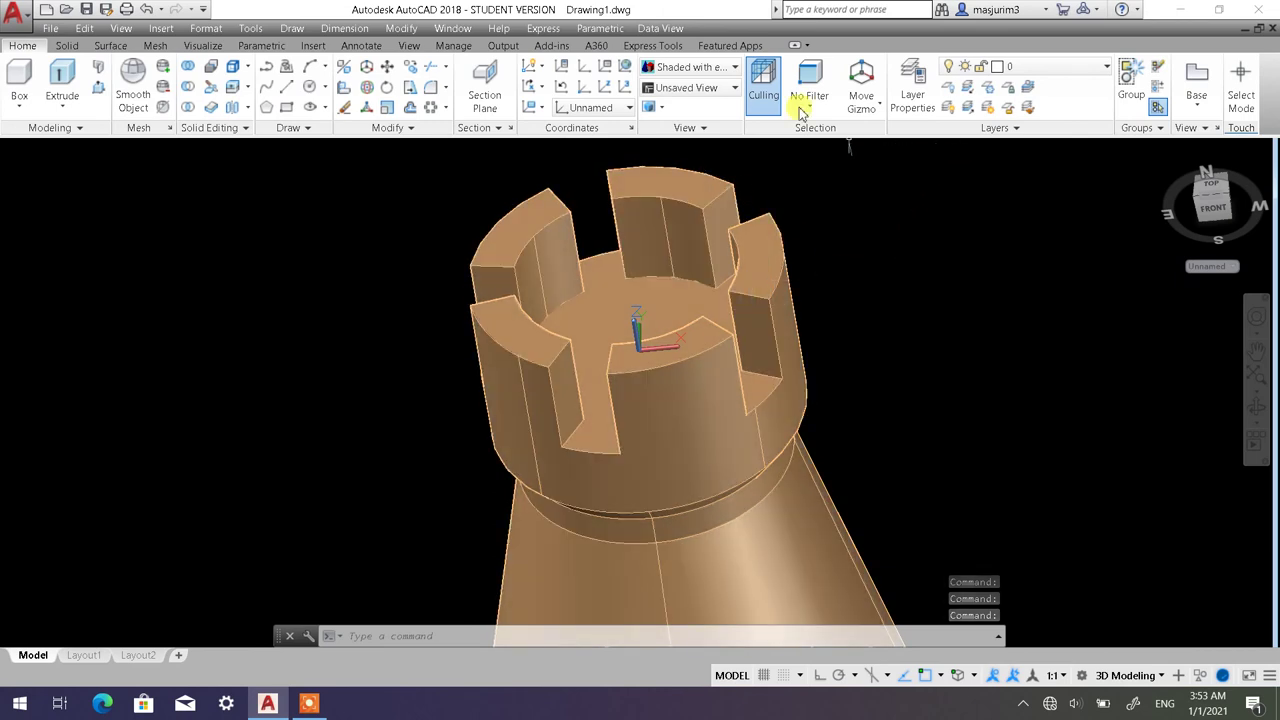
left_click(67, 46)
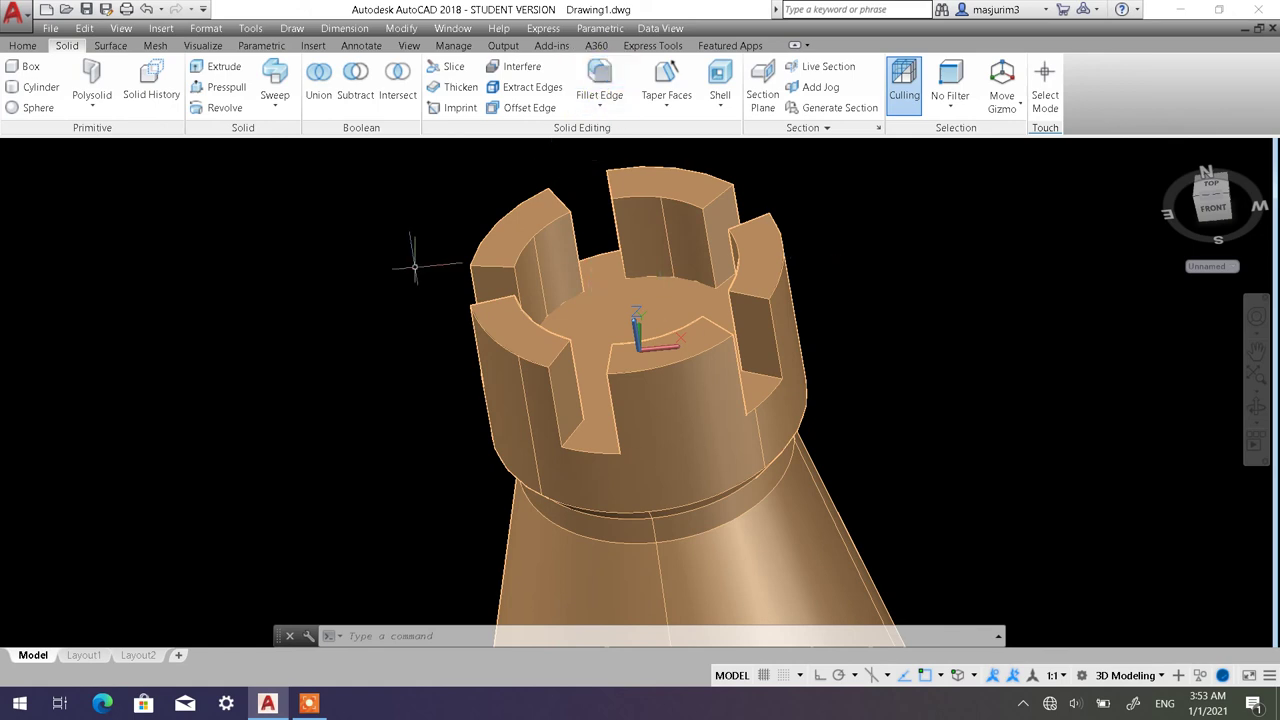
Switch back to wireframe and try a 2-by-2 edge chamfer on the front battlement, then cancel it.
left_click(90, 152)
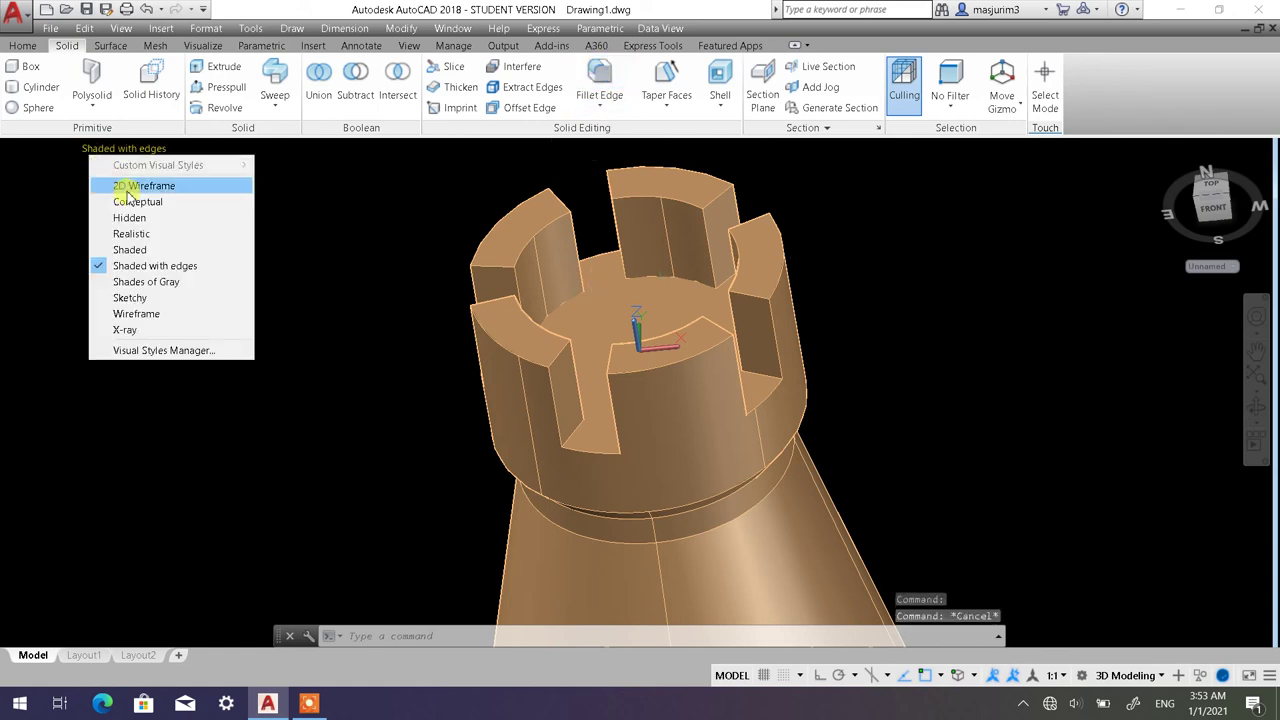
left_click(126, 190)
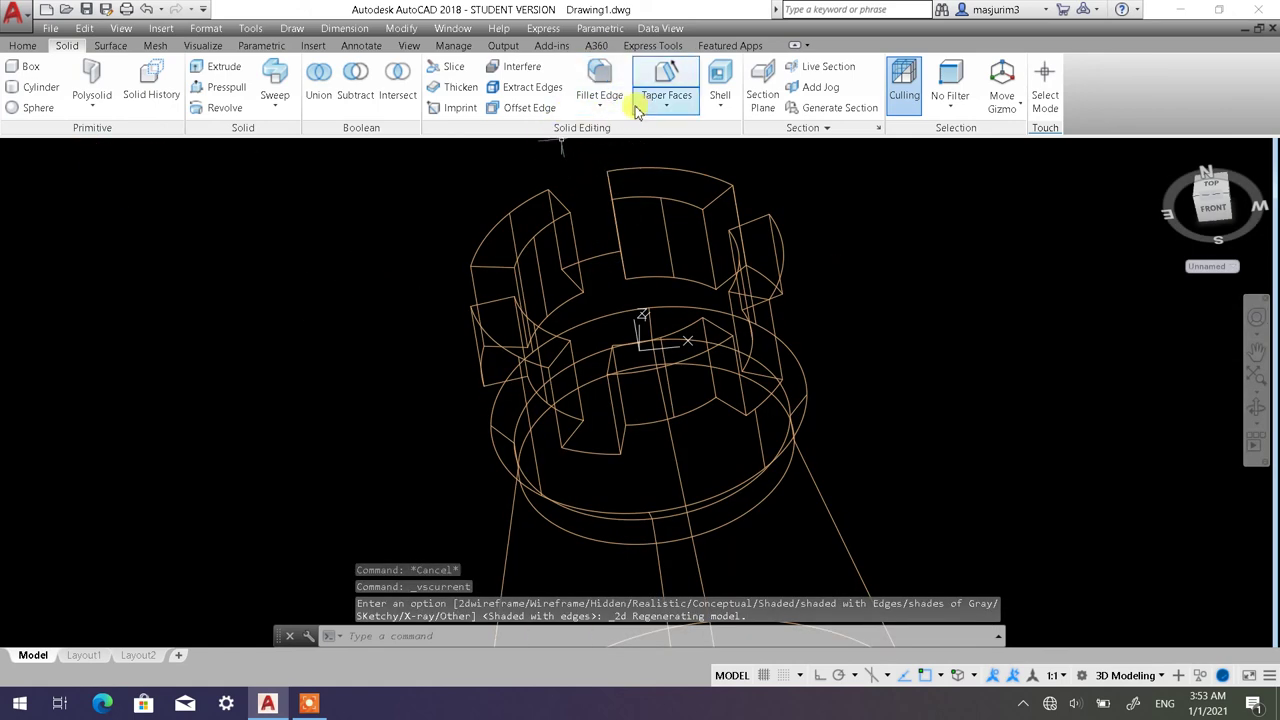
left_click(599, 104)
left_click(588, 165)
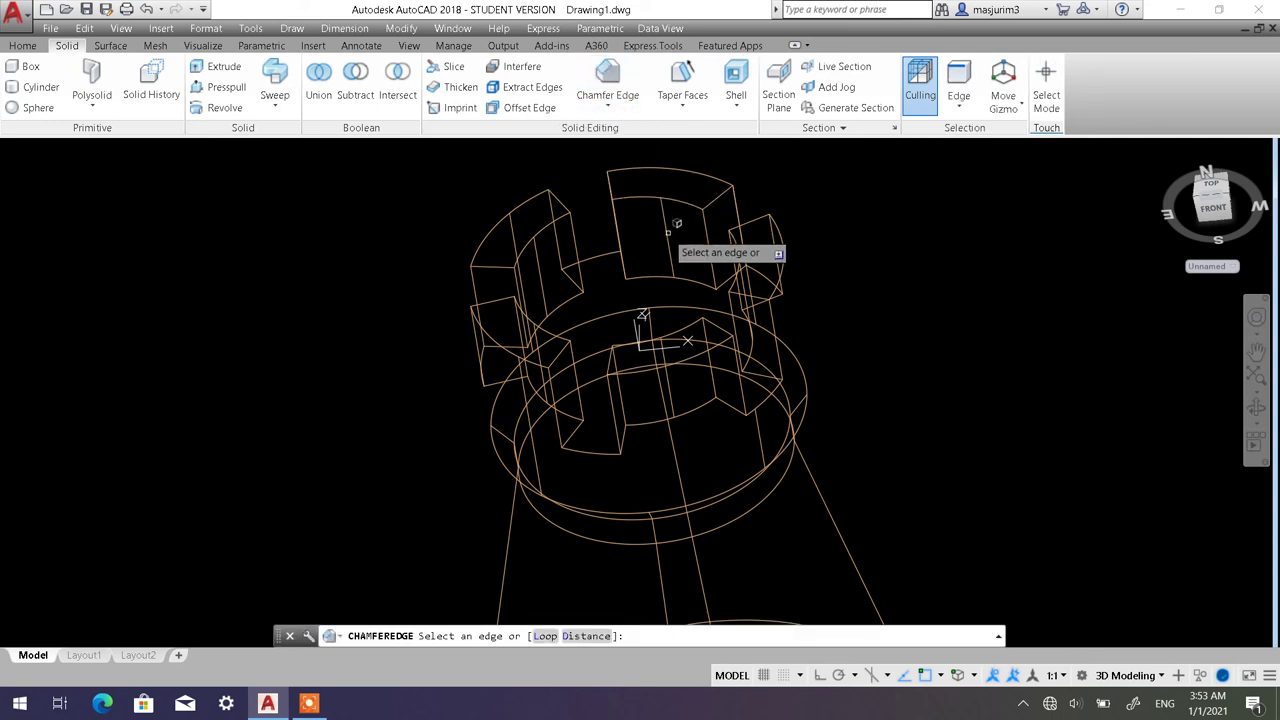
left_click(585, 636)
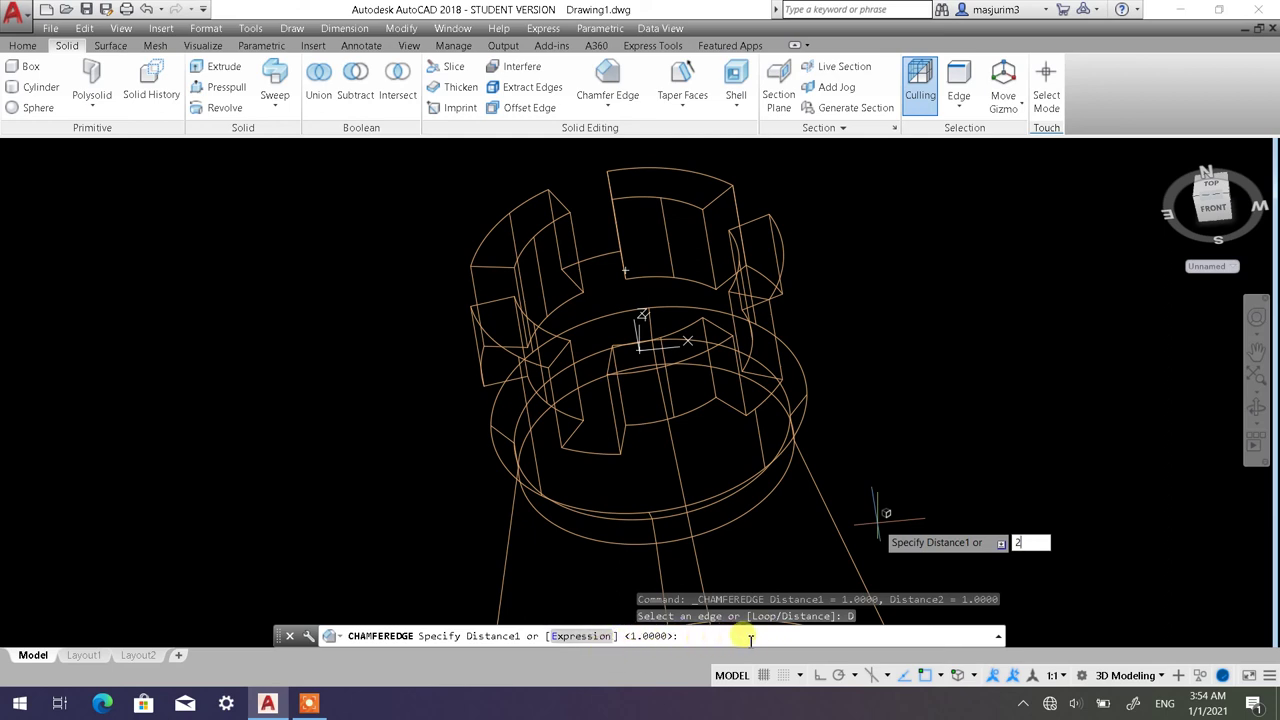
key("Return")
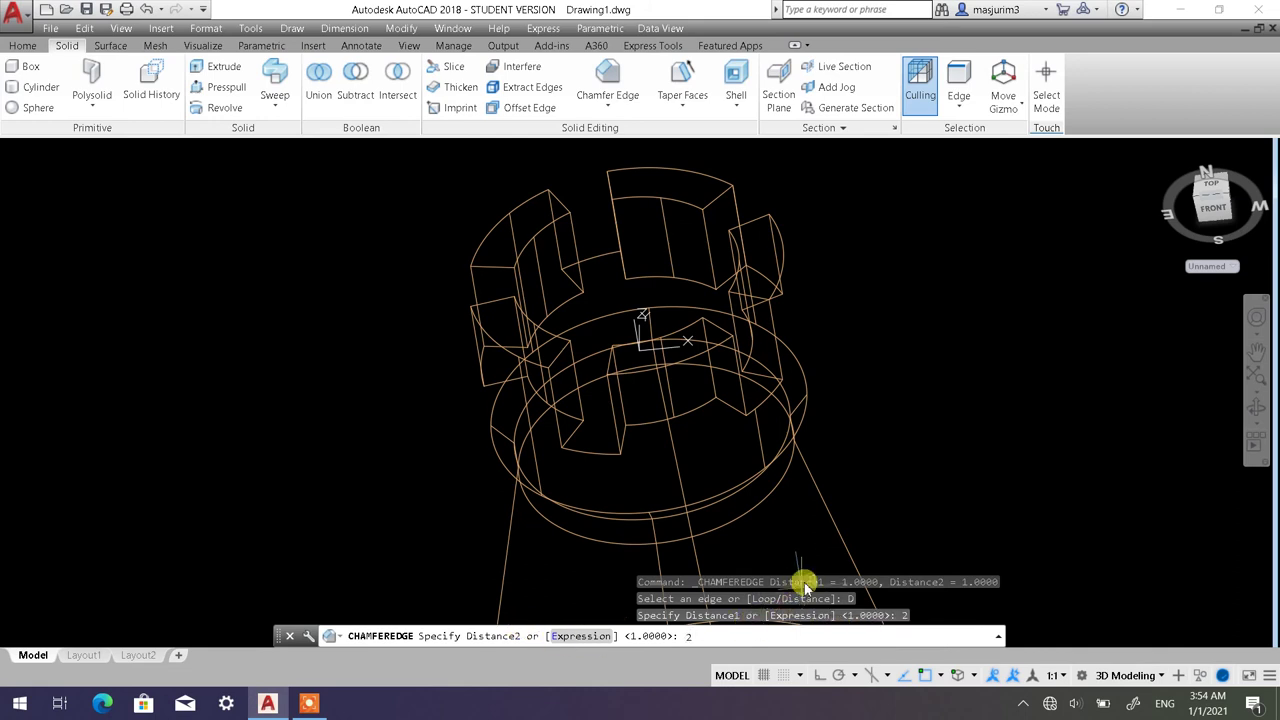
key("Return")
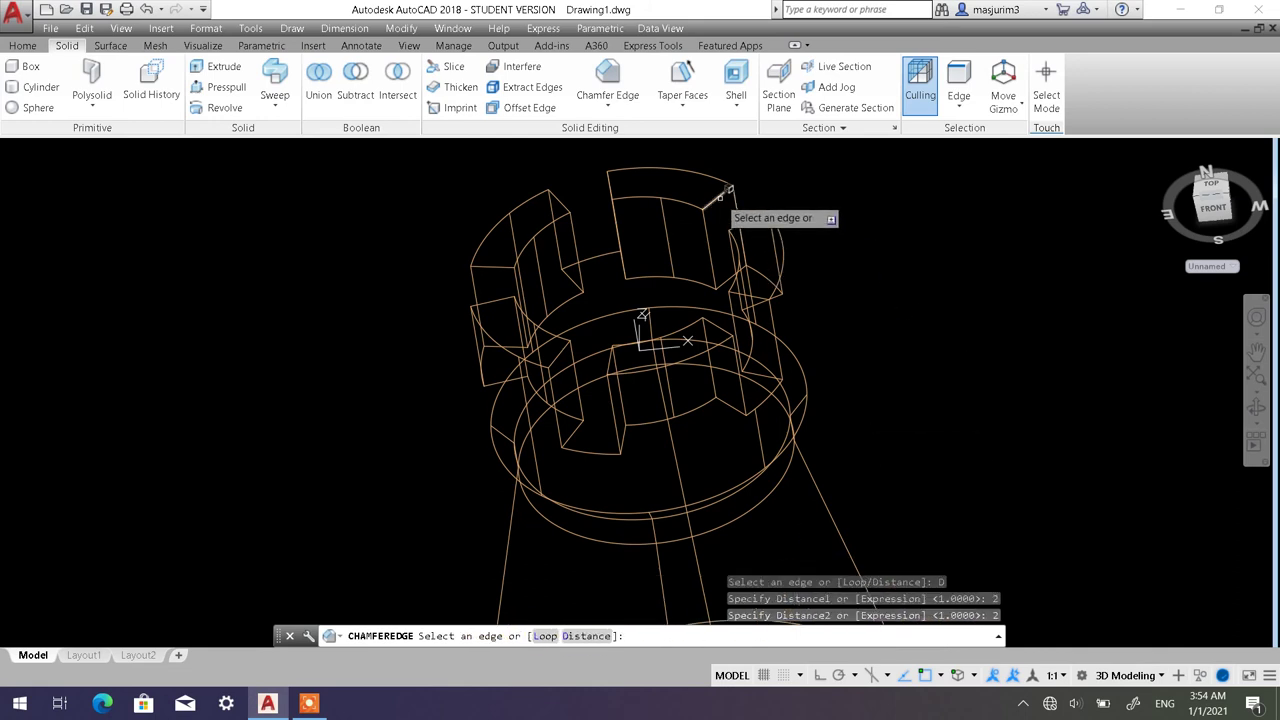
left_click(726, 204)
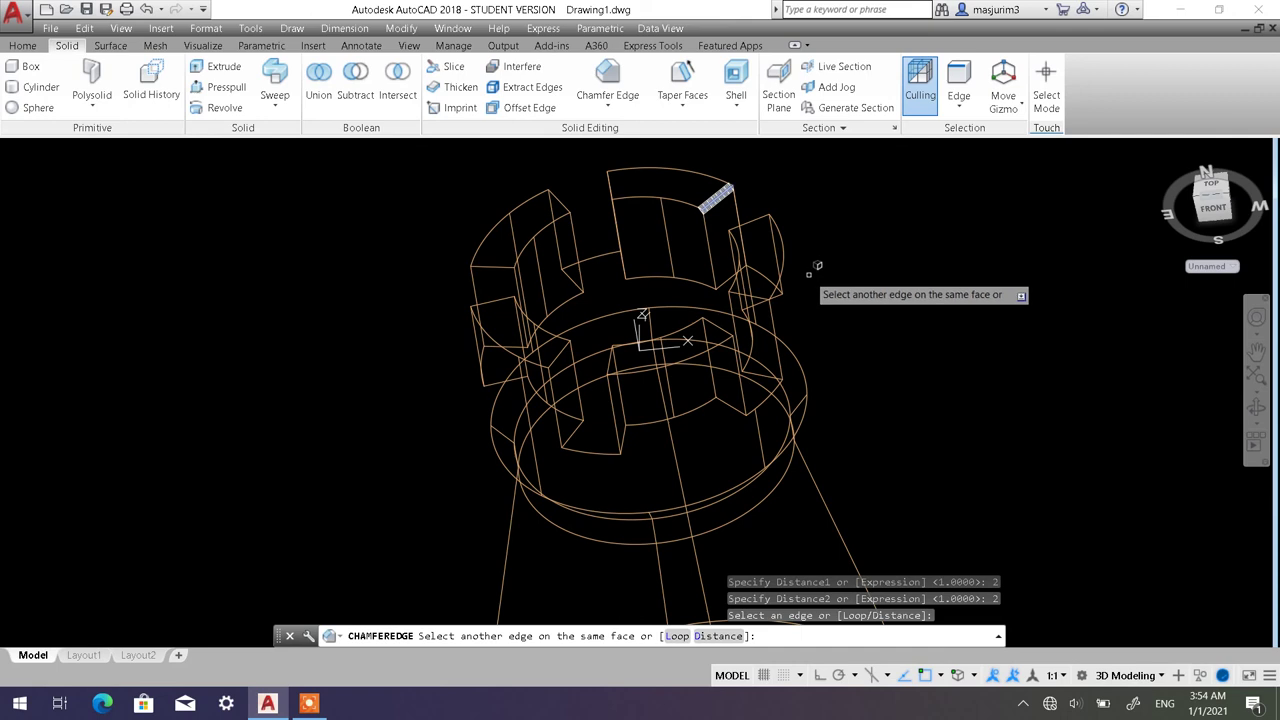
key("Escape")
key("Escape")
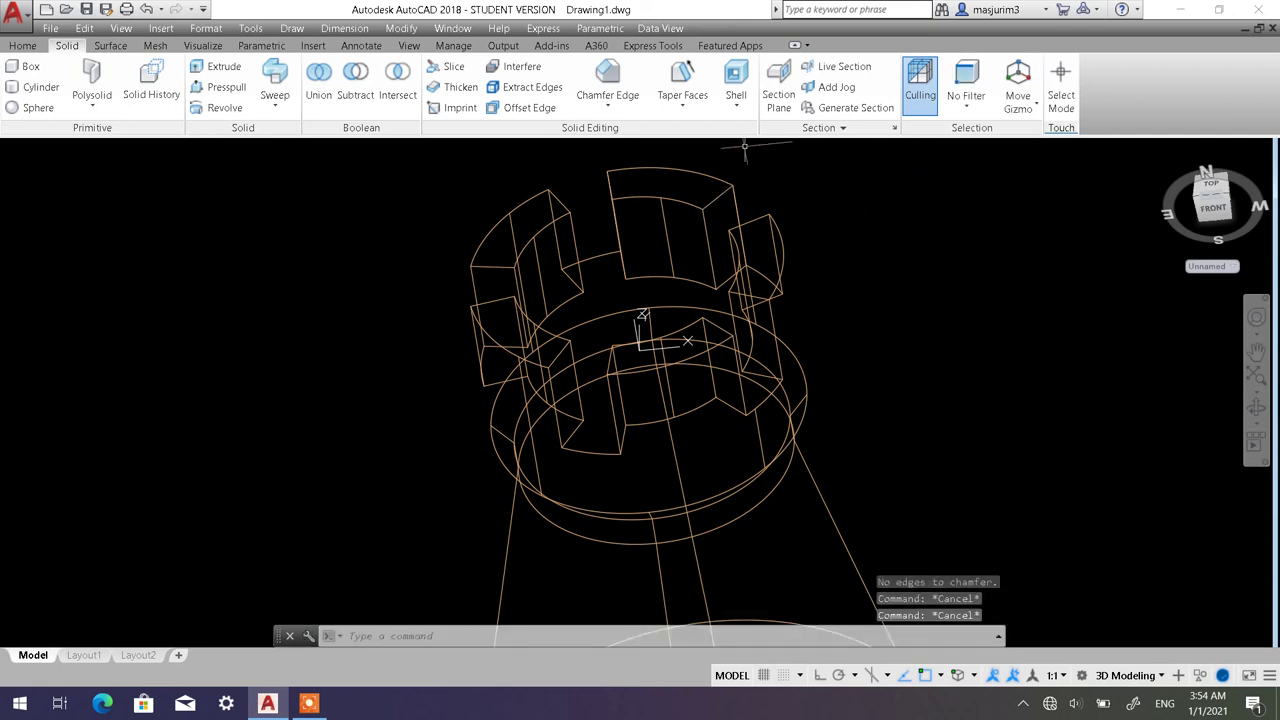
left_click(614, 85)
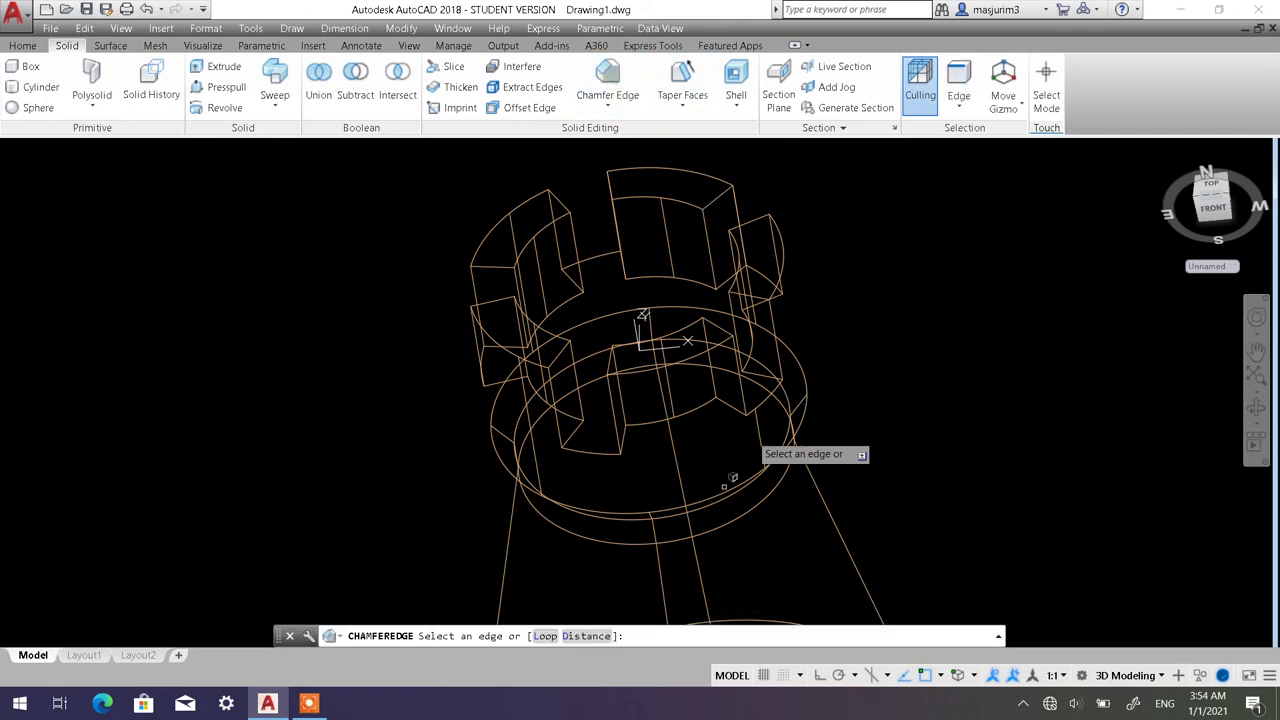
Set both Chamfer Edge distances to 5.
left_click(593, 637)
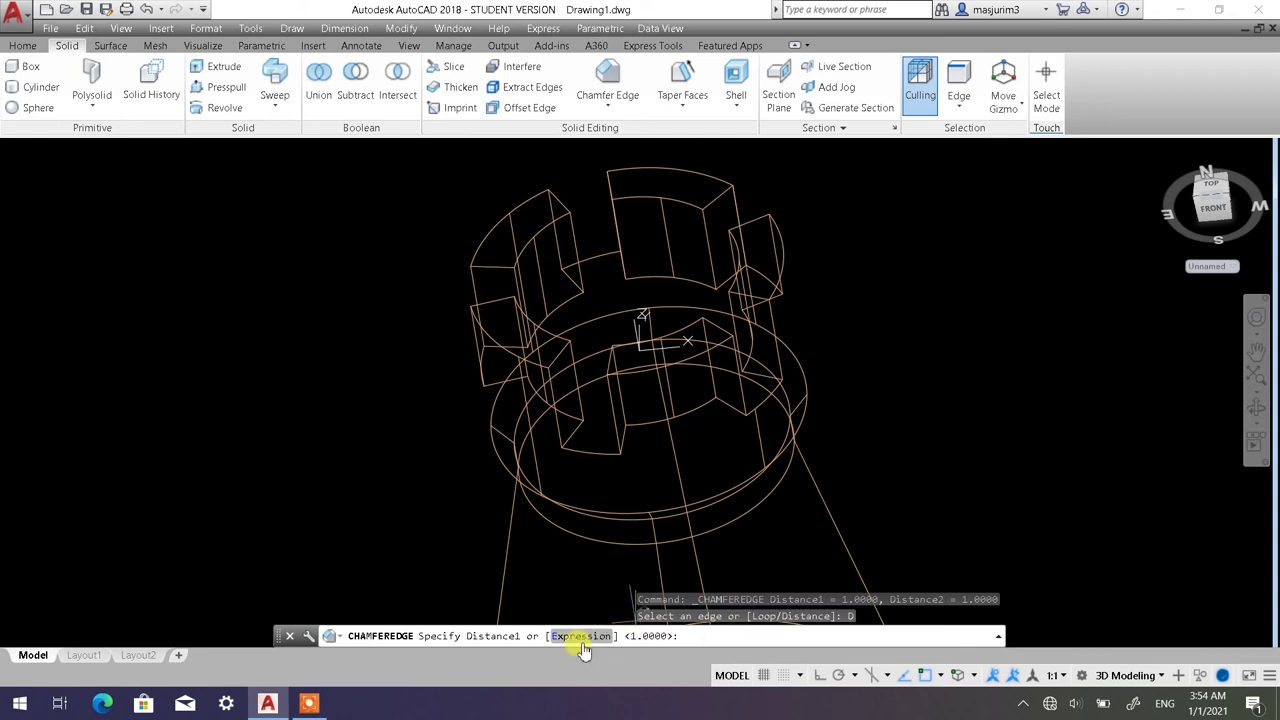
type("5")
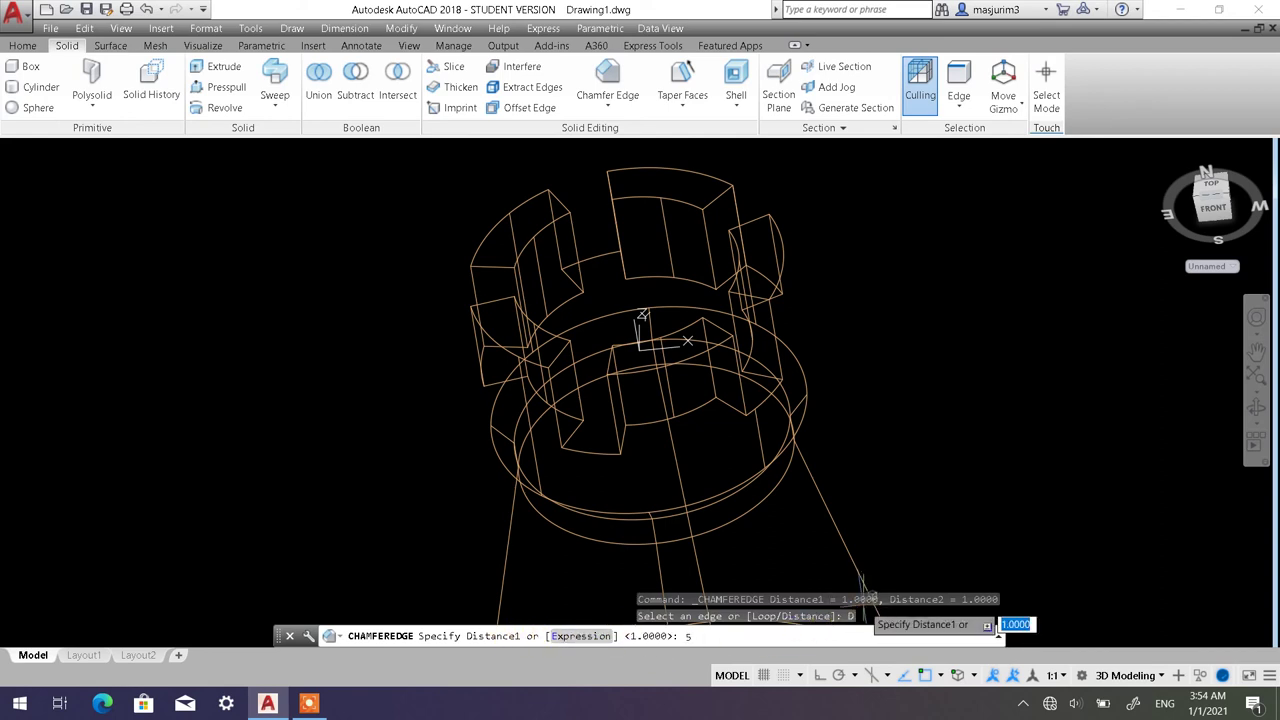
key("Return")
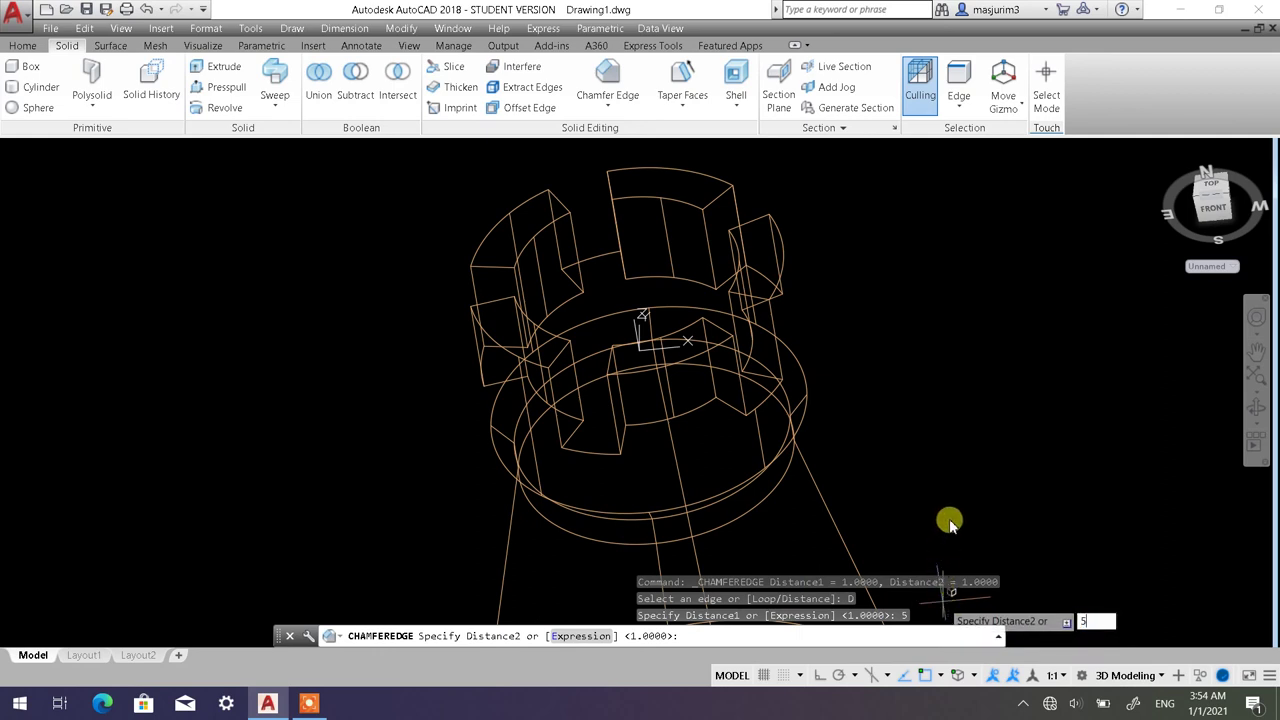
type("5")
key("Return")
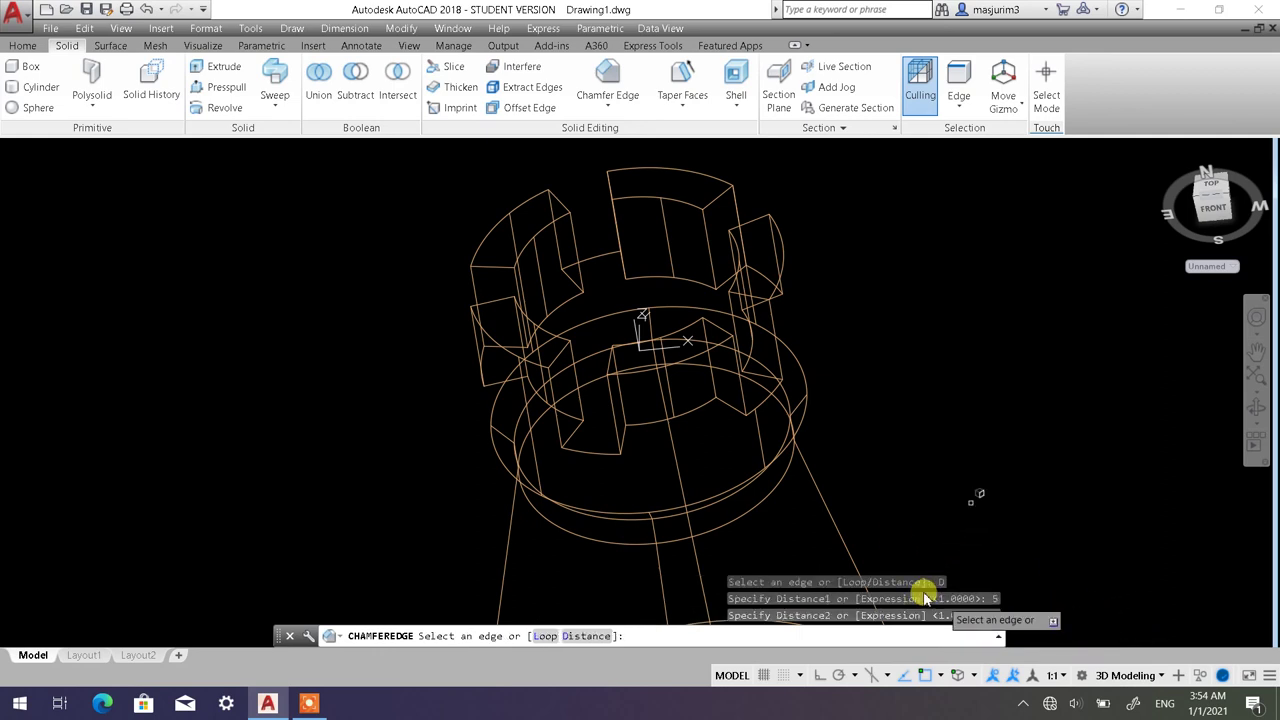
Pick the front battlement's top edges and accept the 5-unit chamfer.
left_click(719, 197)
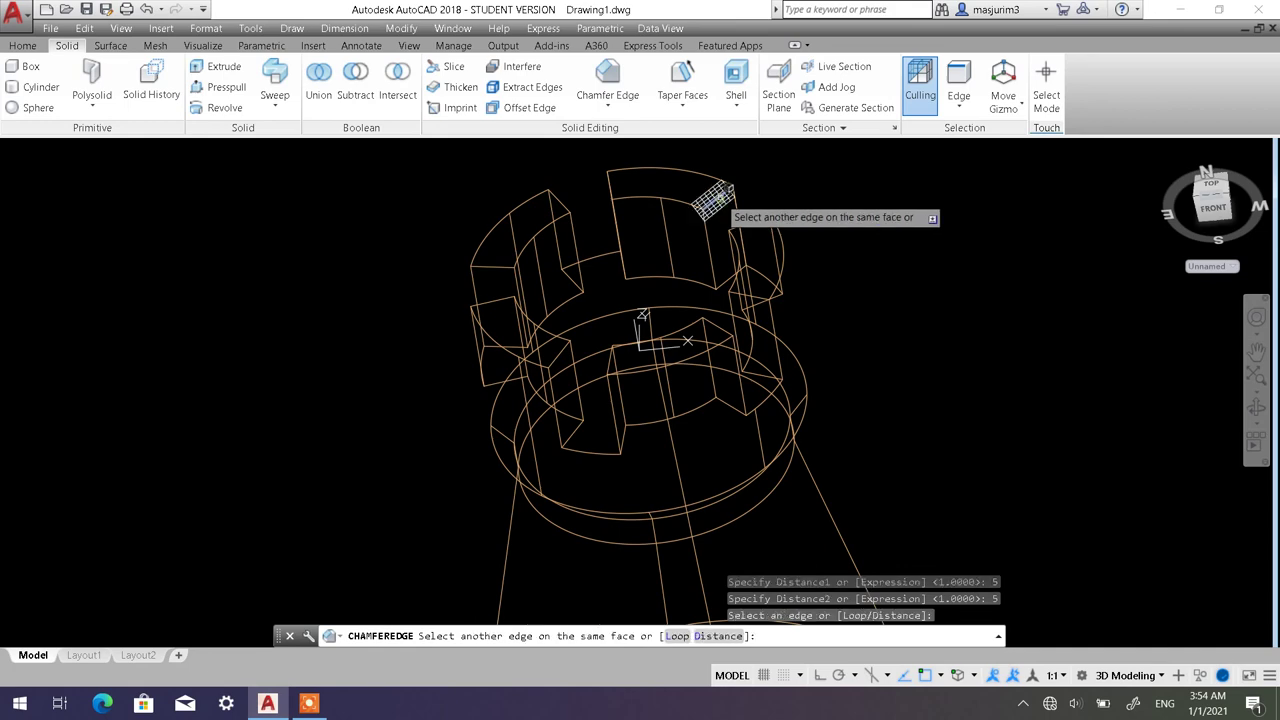
middle_click_drag(724, 302, 765, 306, "shift")
left_click(674, 181)
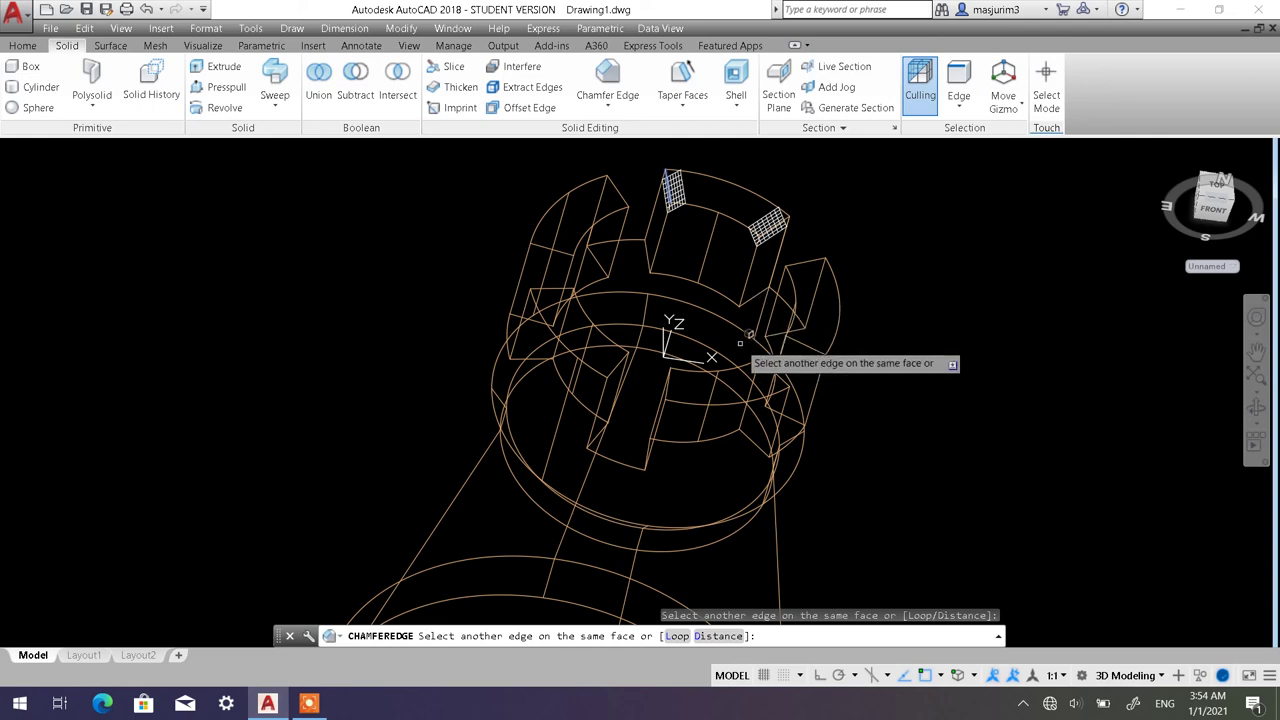
middle_click_drag(752, 372, 770, 292, "shift")
scroll(818, 258, "up", 2)
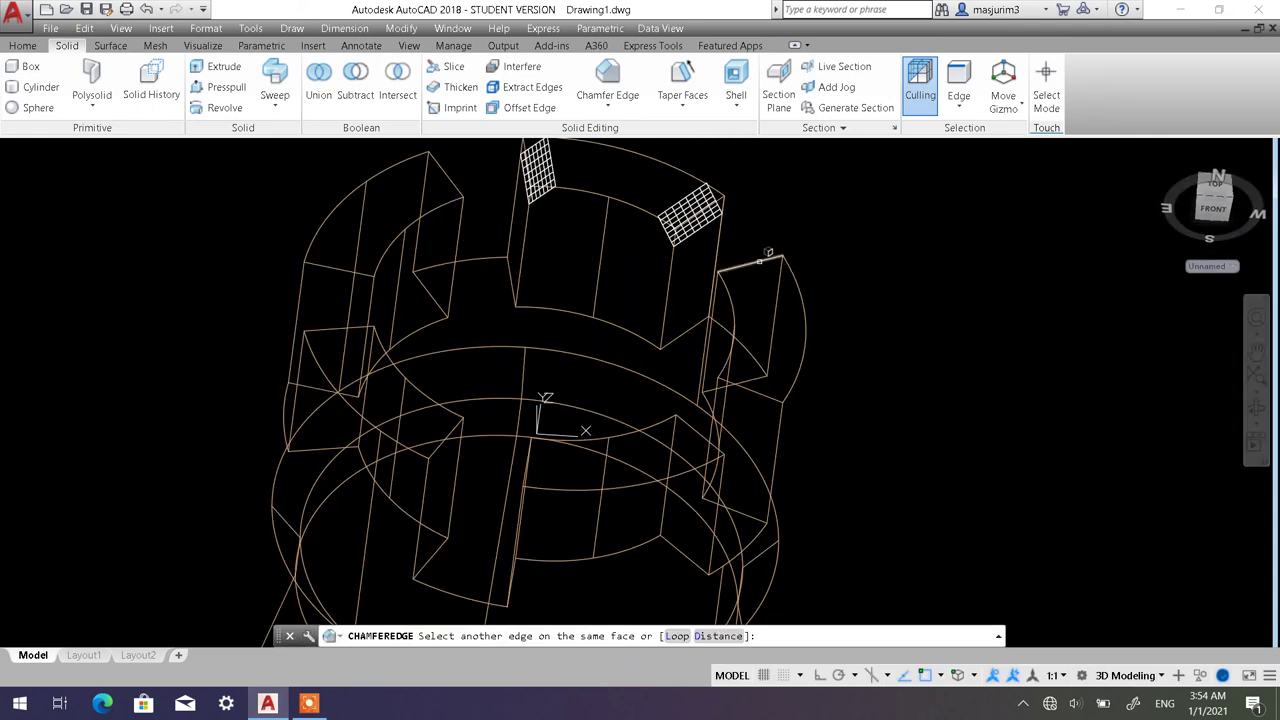
left_click(760, 262)
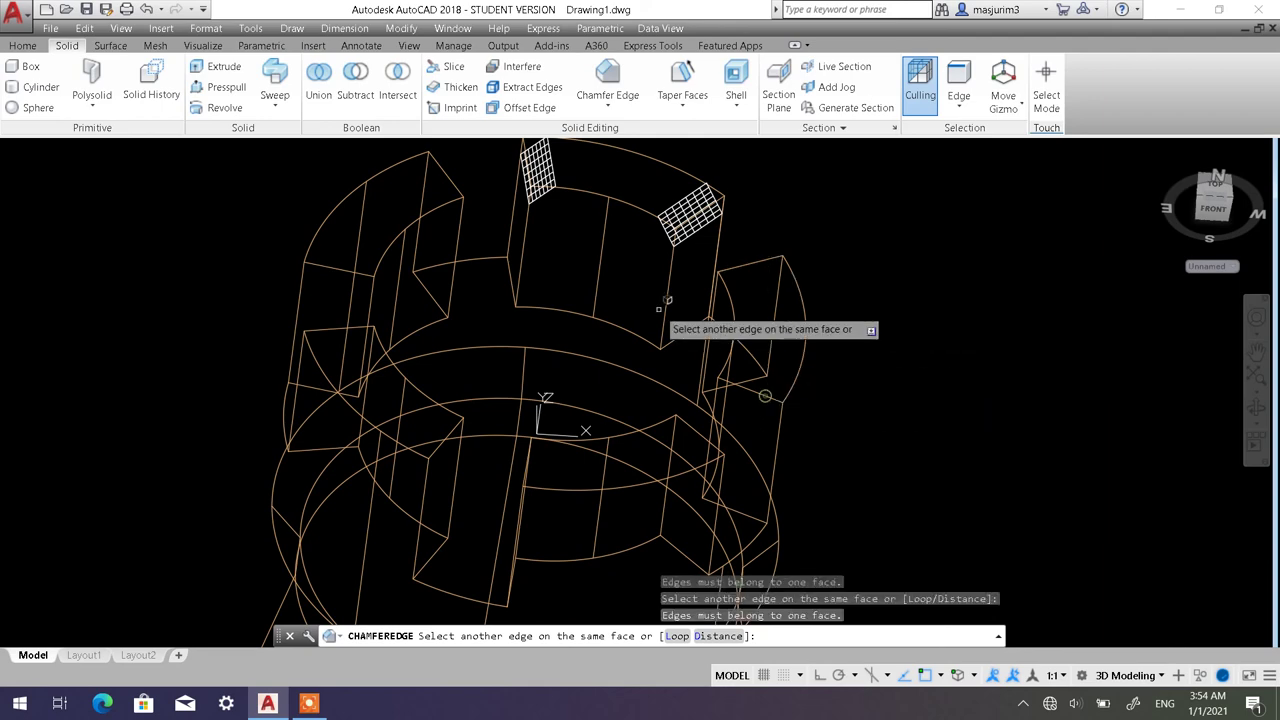
left_click(459, 188)
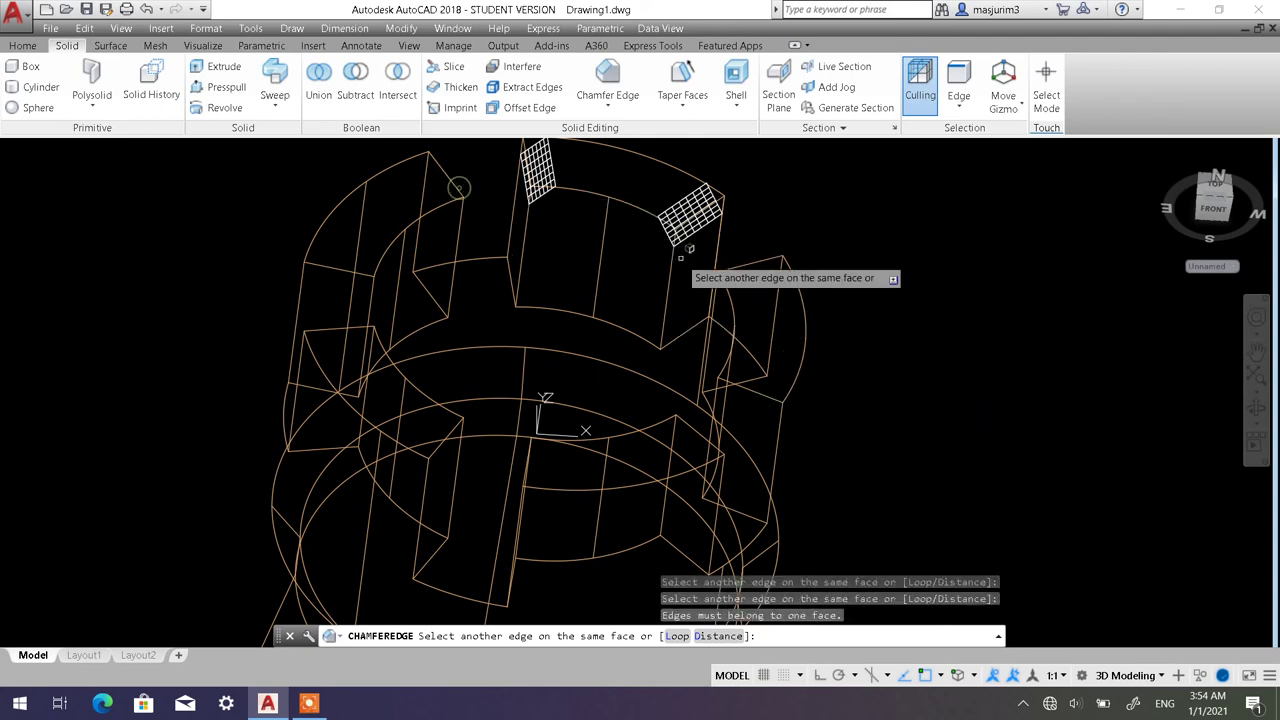
scroll(665, 280, "up", 2)
scroll(600, 240, "down", 4)
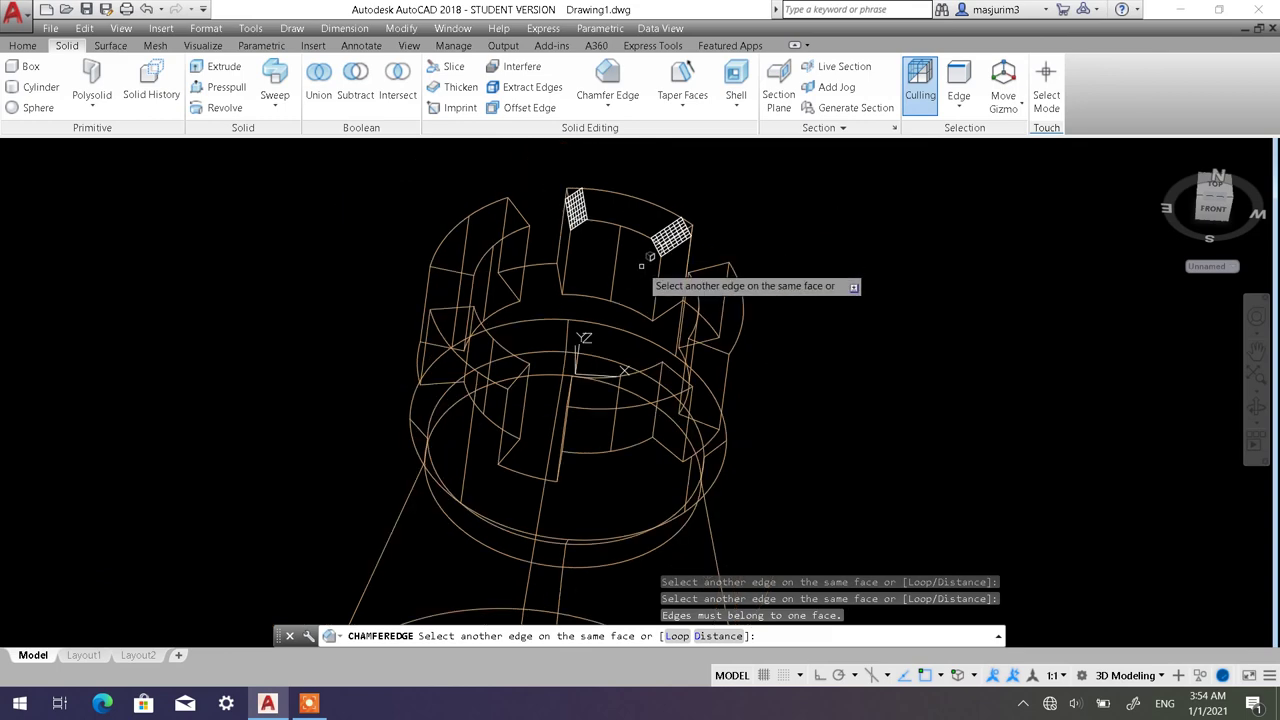
scroll(641, 265, "up", 2)
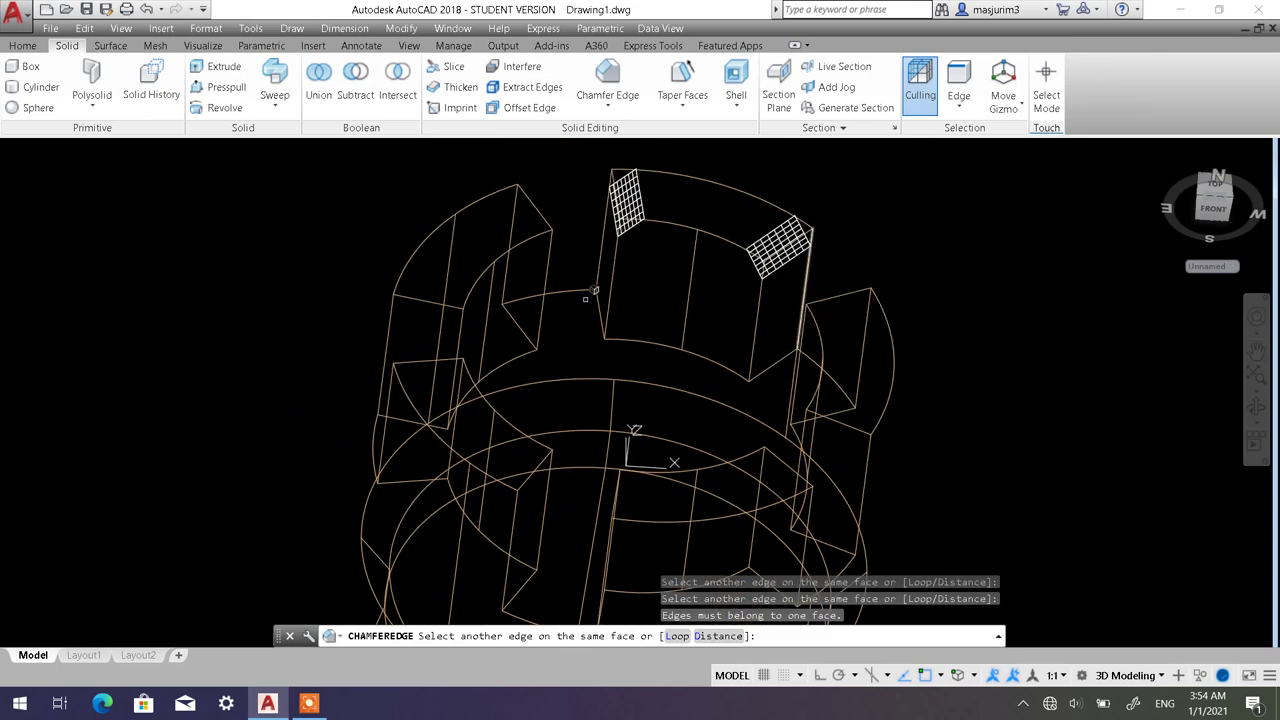
left_click(758, 325)
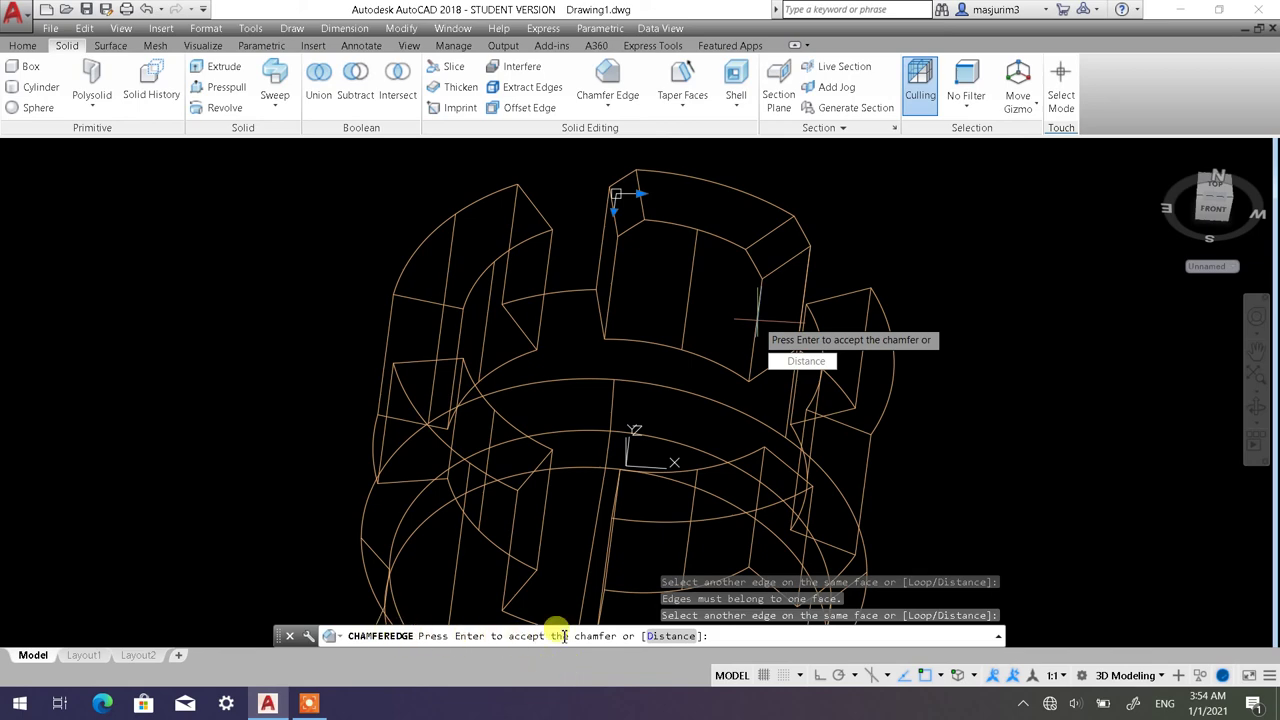
key("Return")
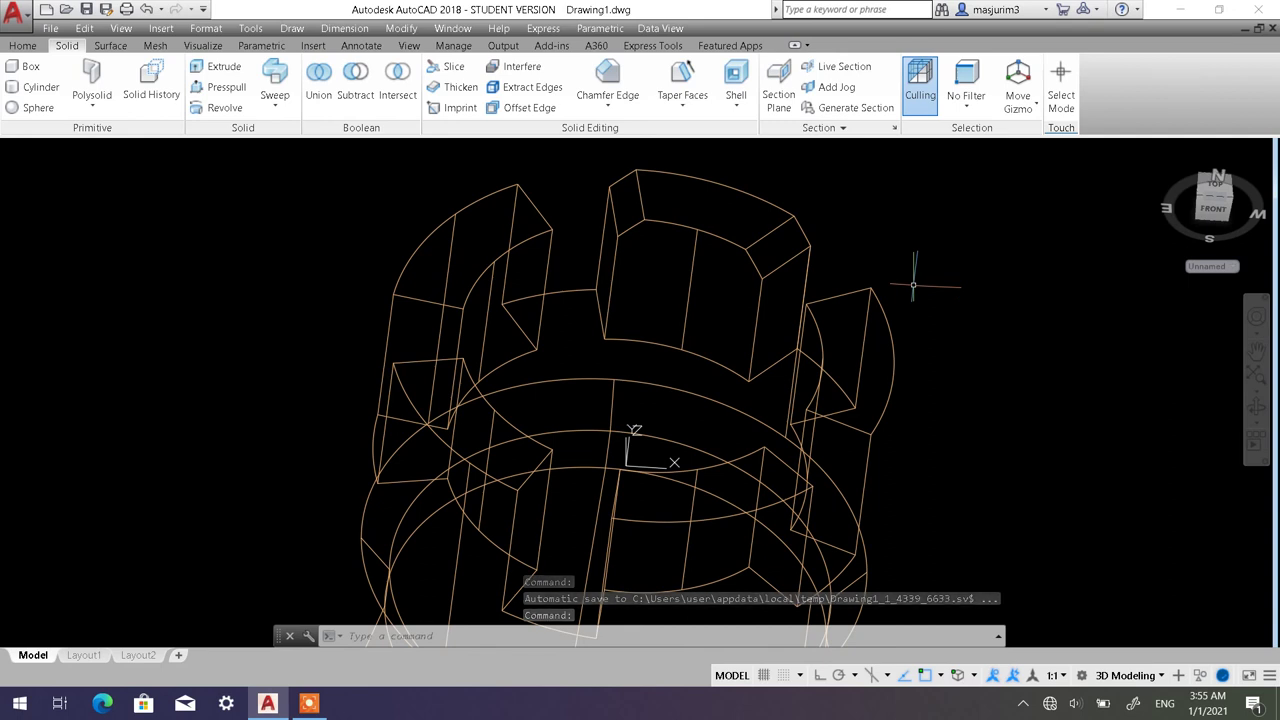
Chamfer the left battlement's two top edges at the same 5-unit distances.
key("Return")
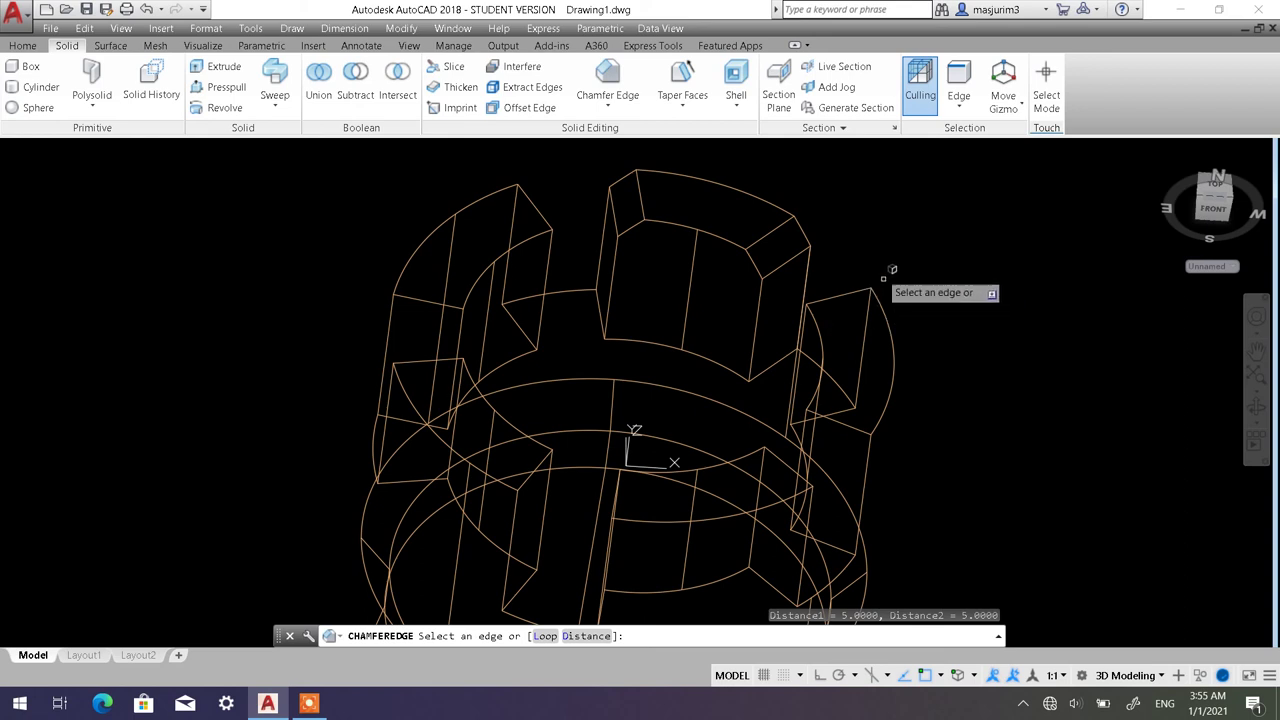
left_click(533, 205)
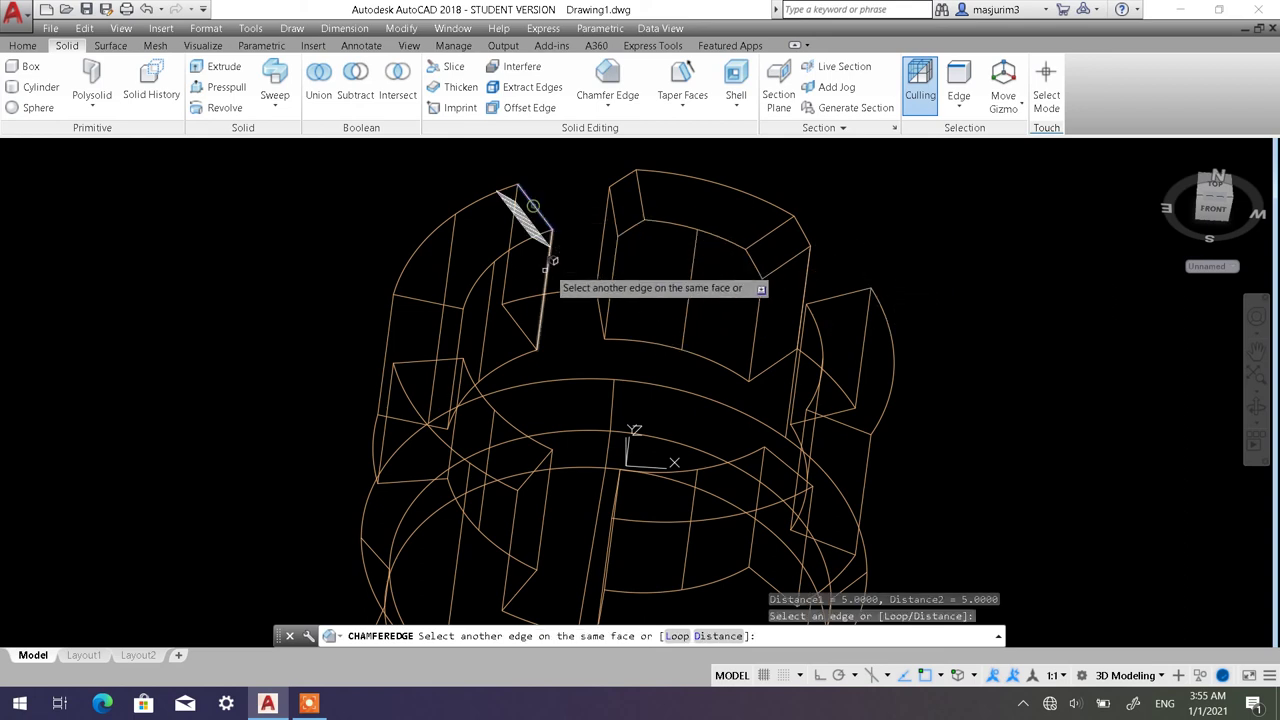
left_click(450, 300)
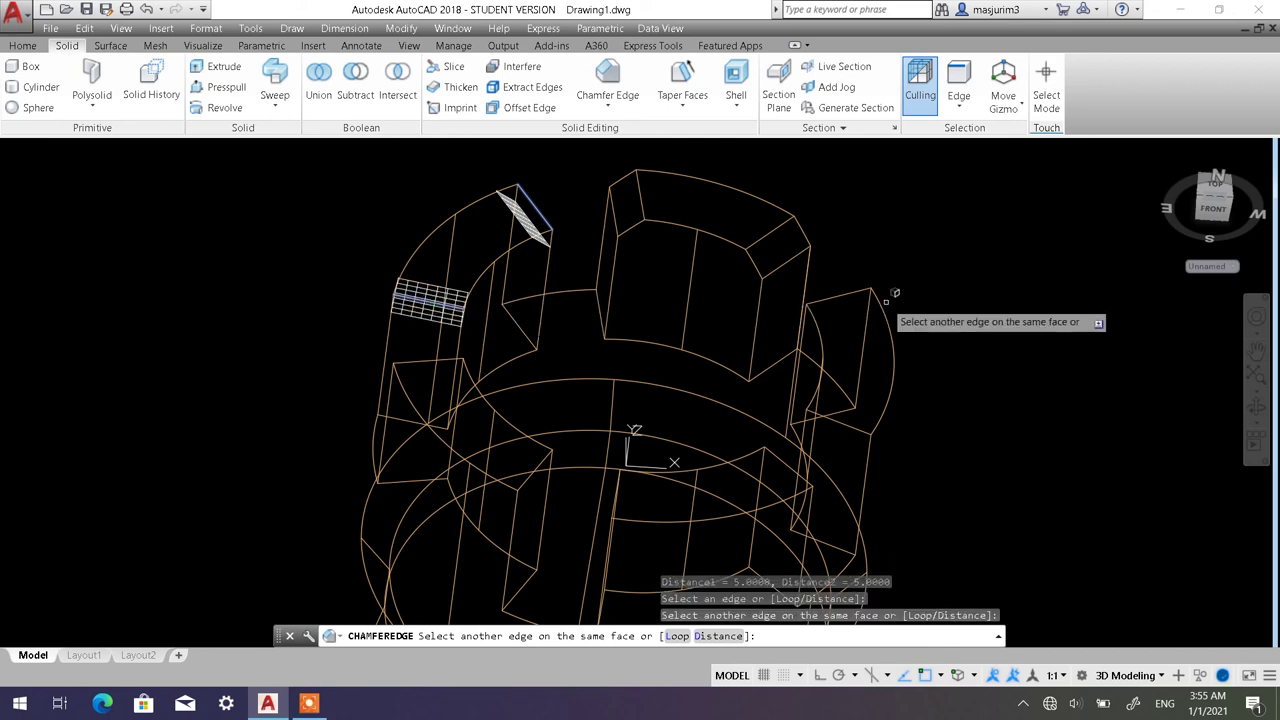
key("Return")
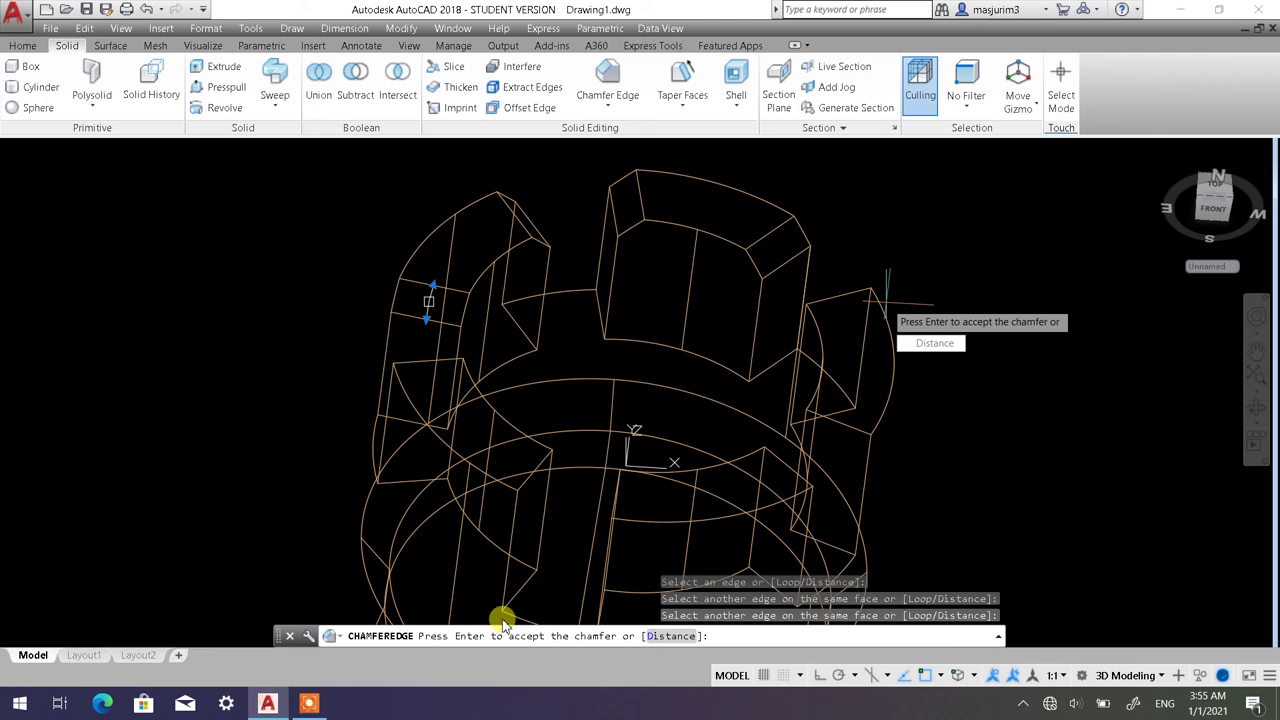
key("Return")
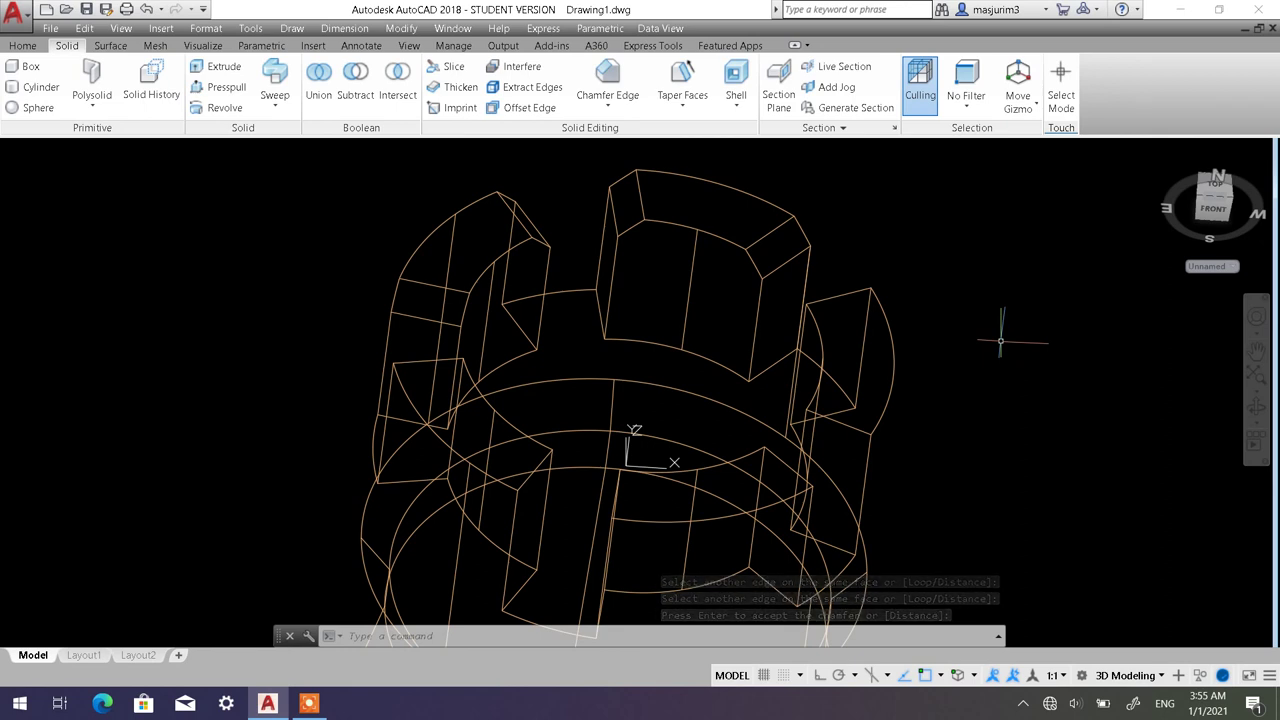
key("Return")
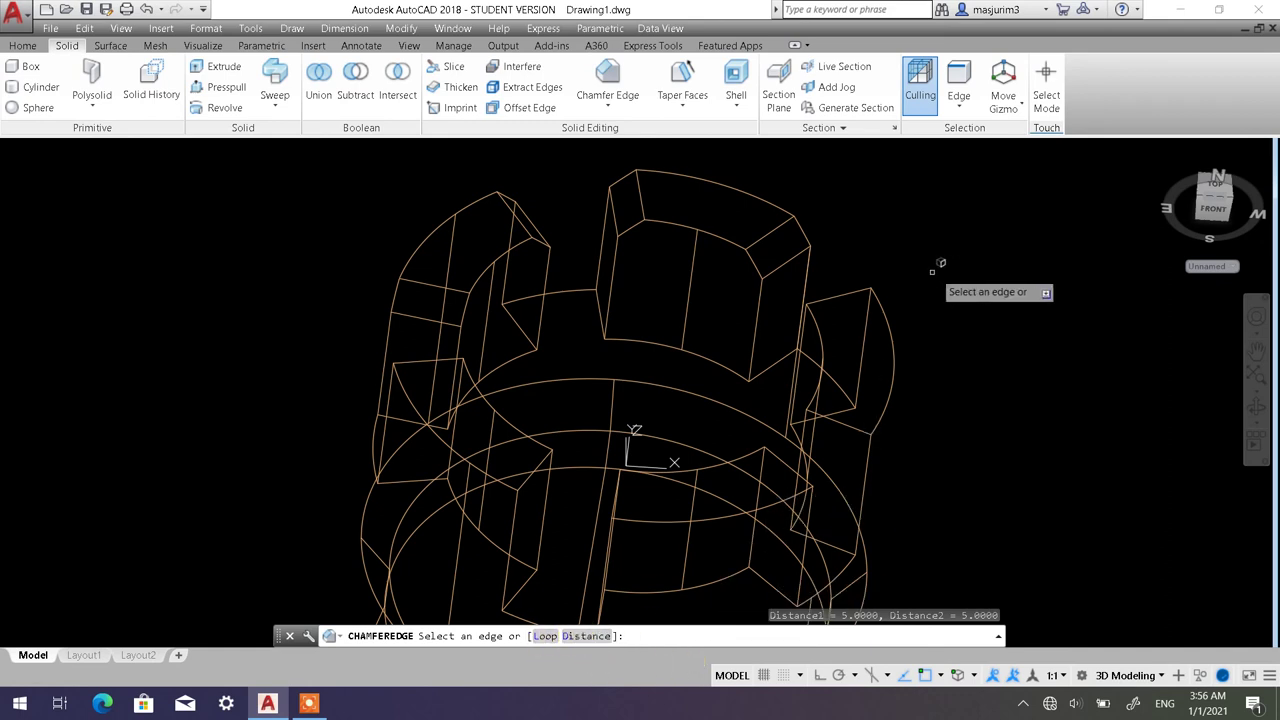
Chamfer two edges of the right battlement at 5 units.
left_click(853, 304)
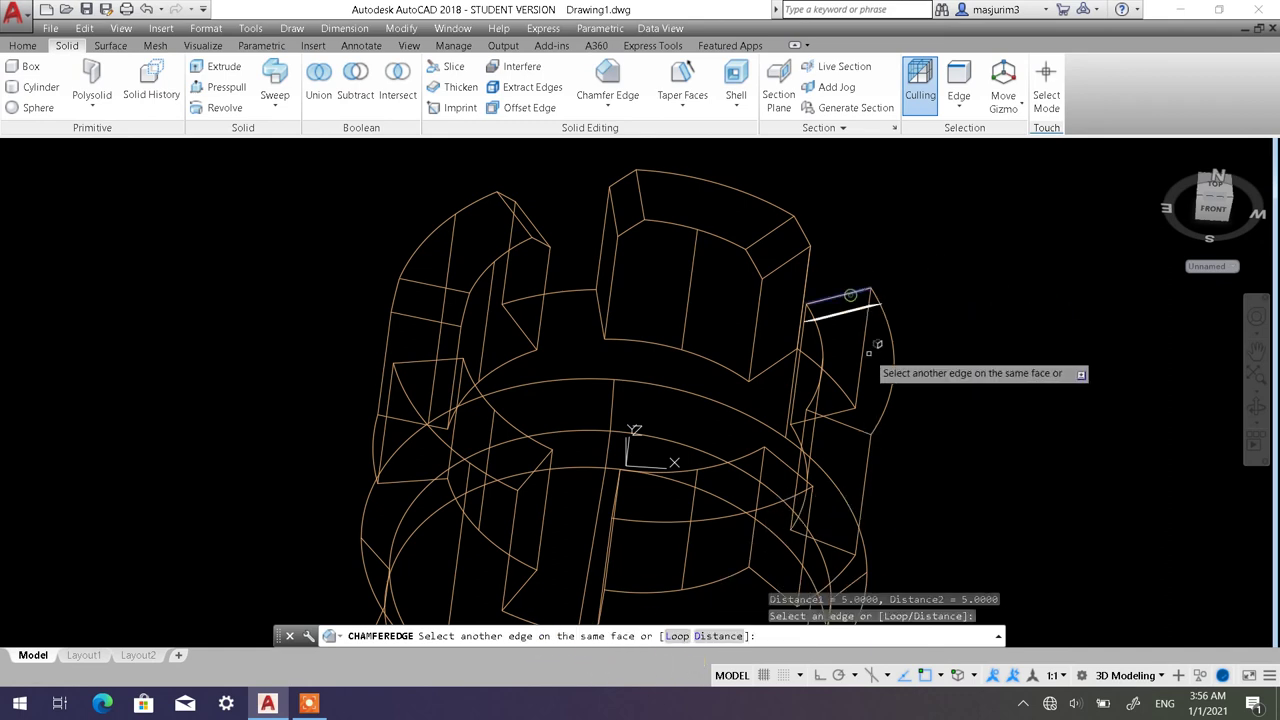
left_click(847, 429)
key("Return")
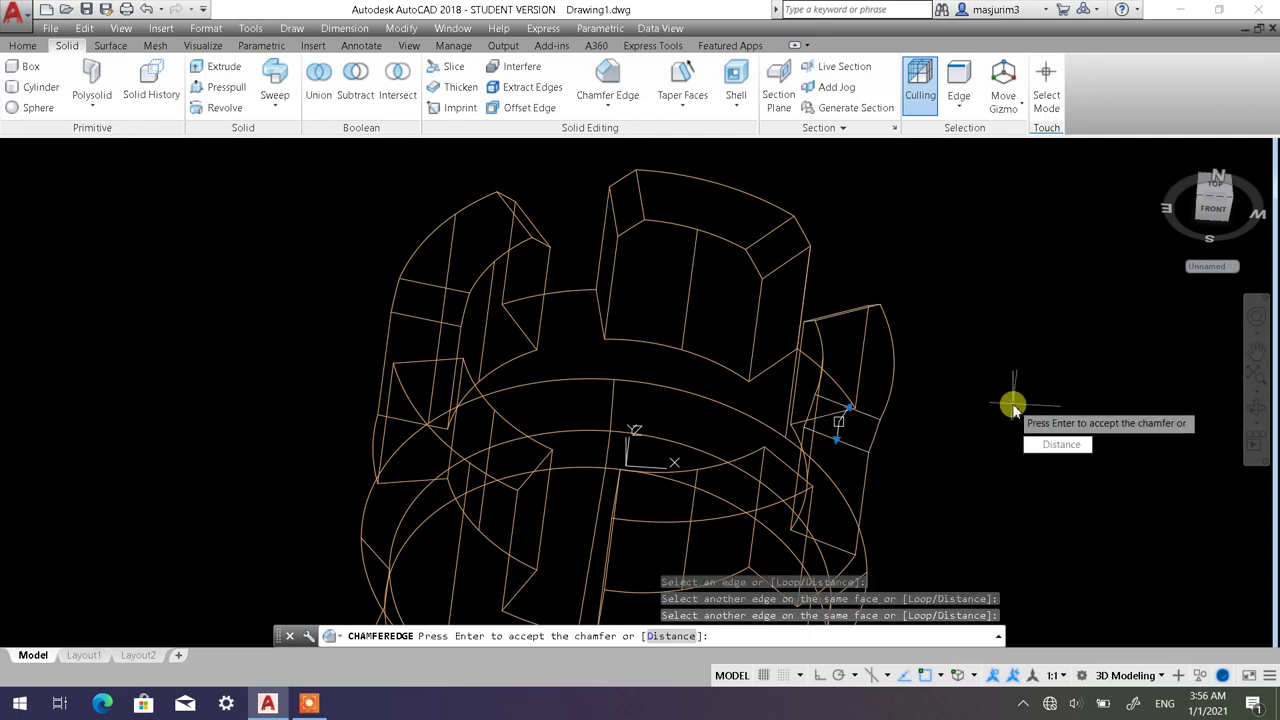
key("Return")
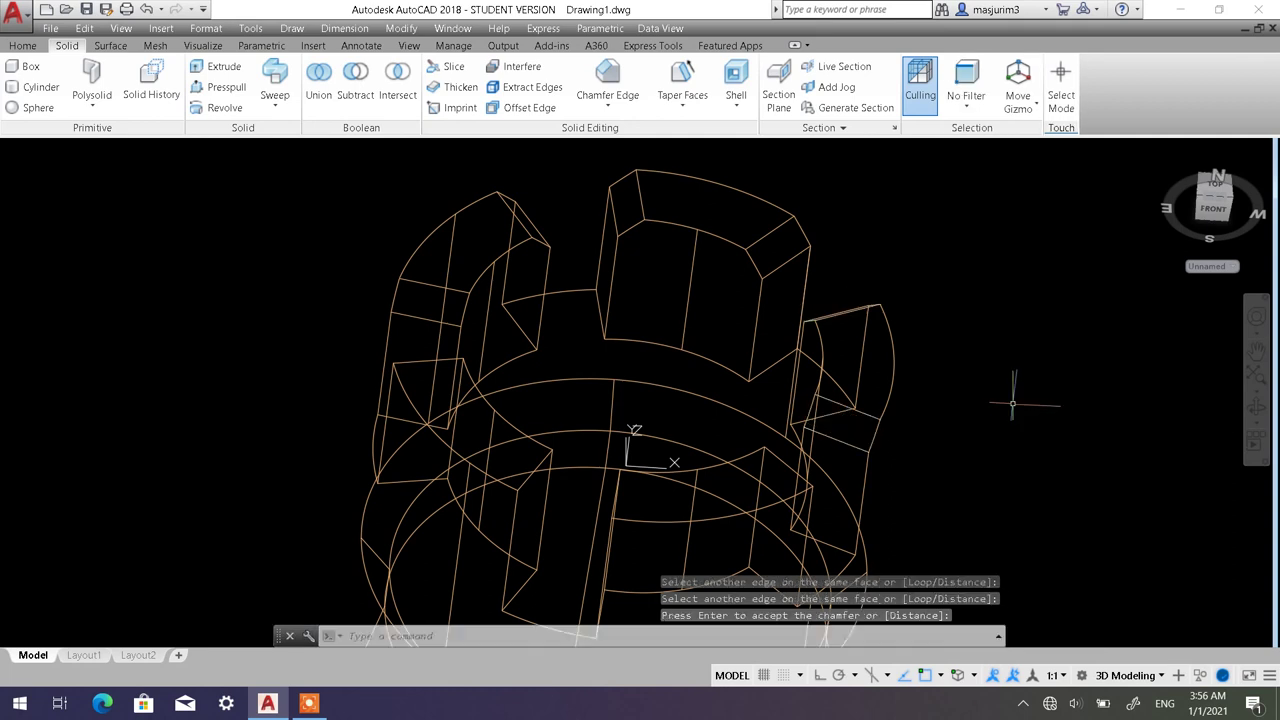
key("Return")
Chamfer one more battlement edge after orbiting to reach it.
left_click(779, 470)
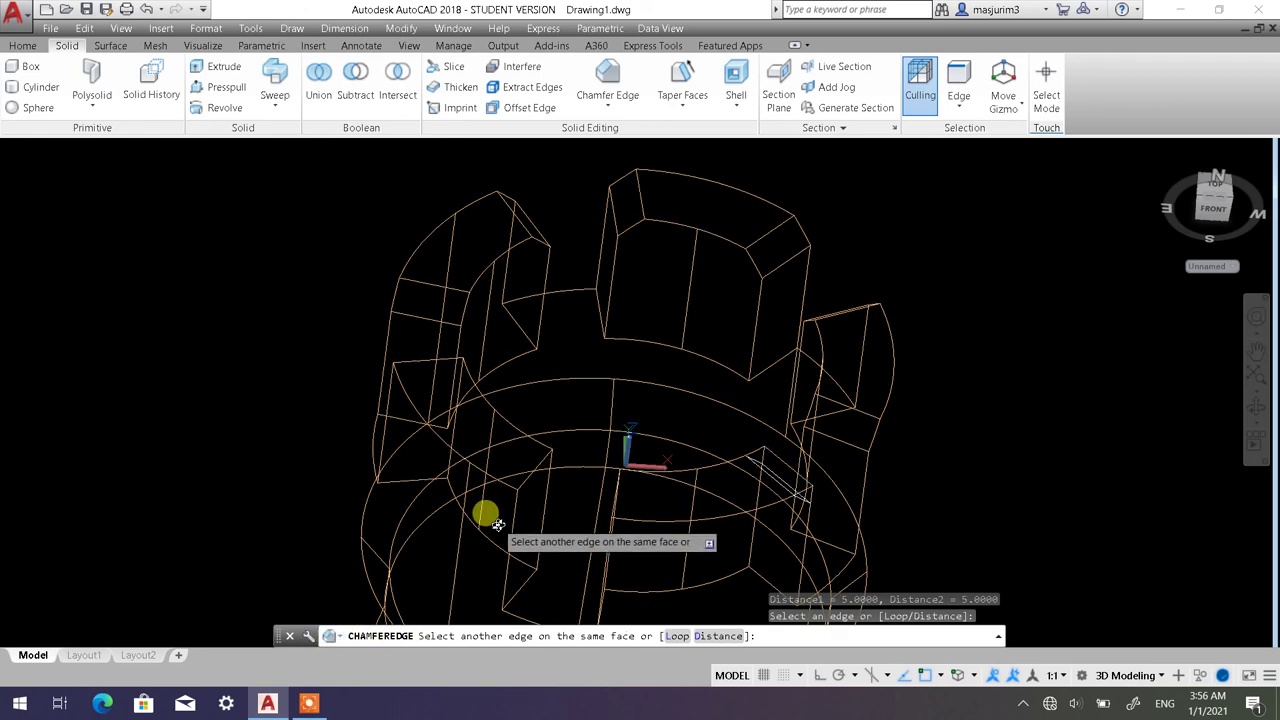
middle_click_drag(486, 517, 580, 505, "shift")
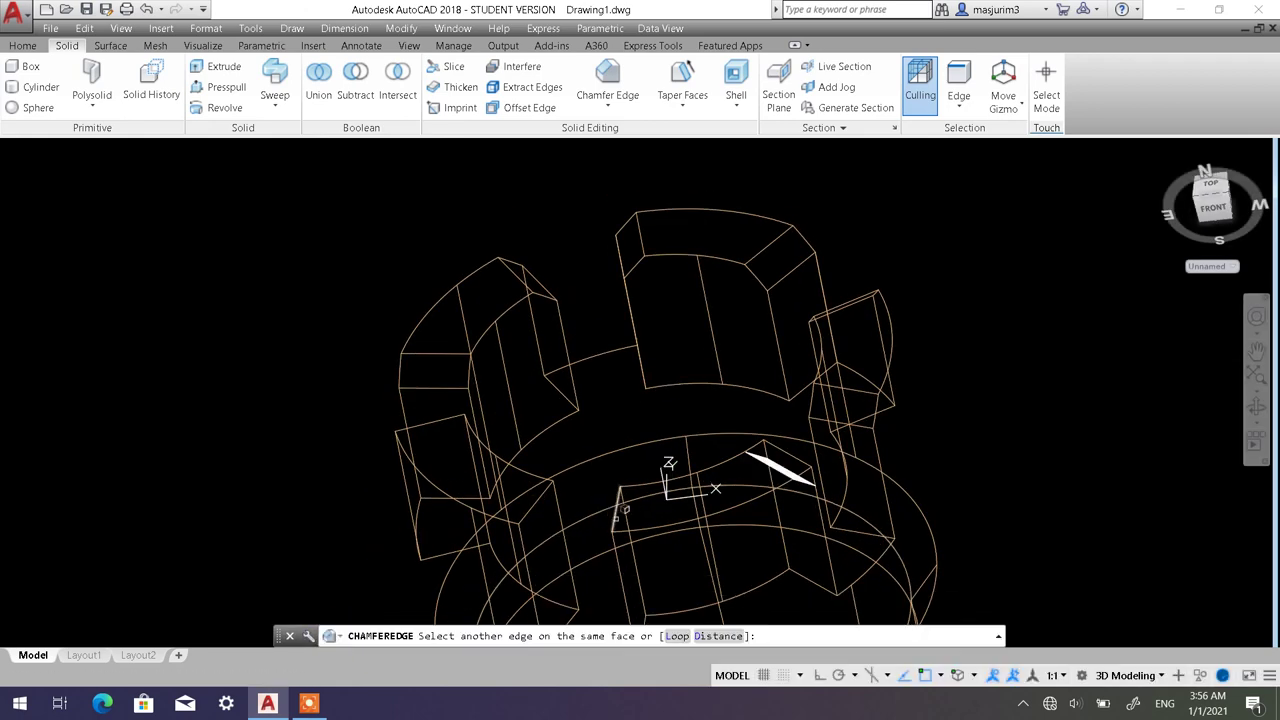
left_click(845, 495)
key("Return")
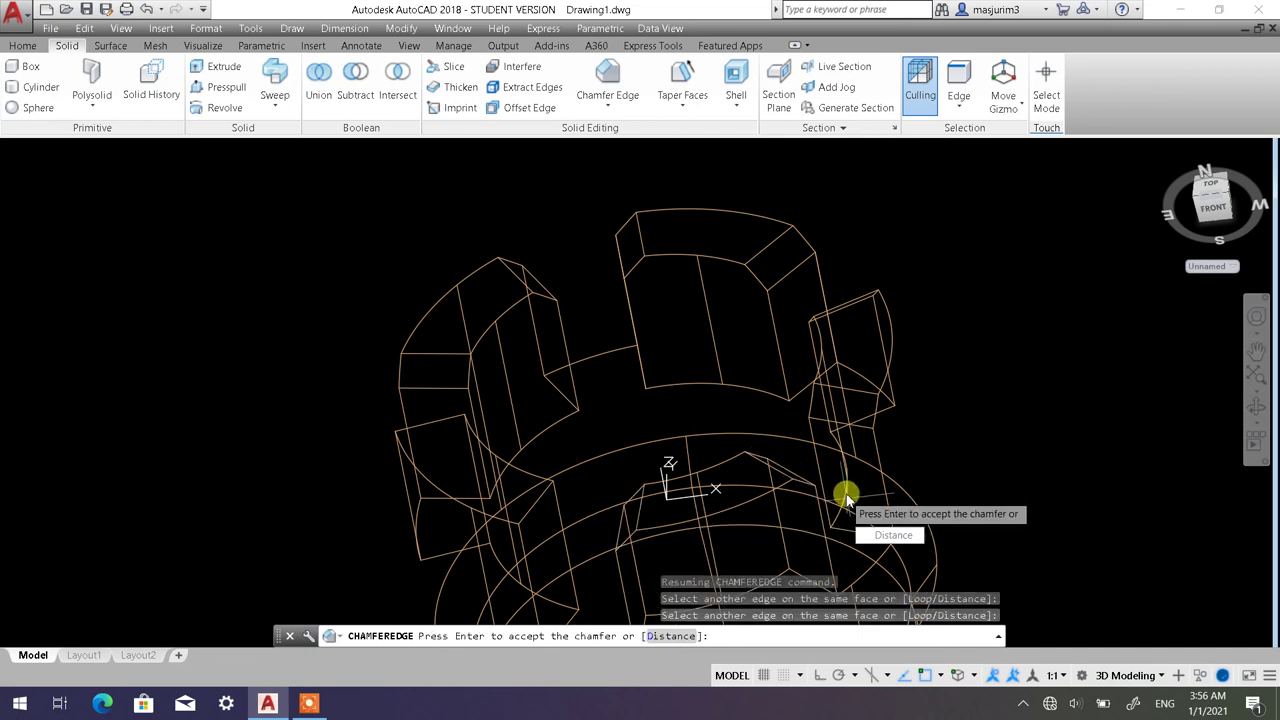
key("Return")
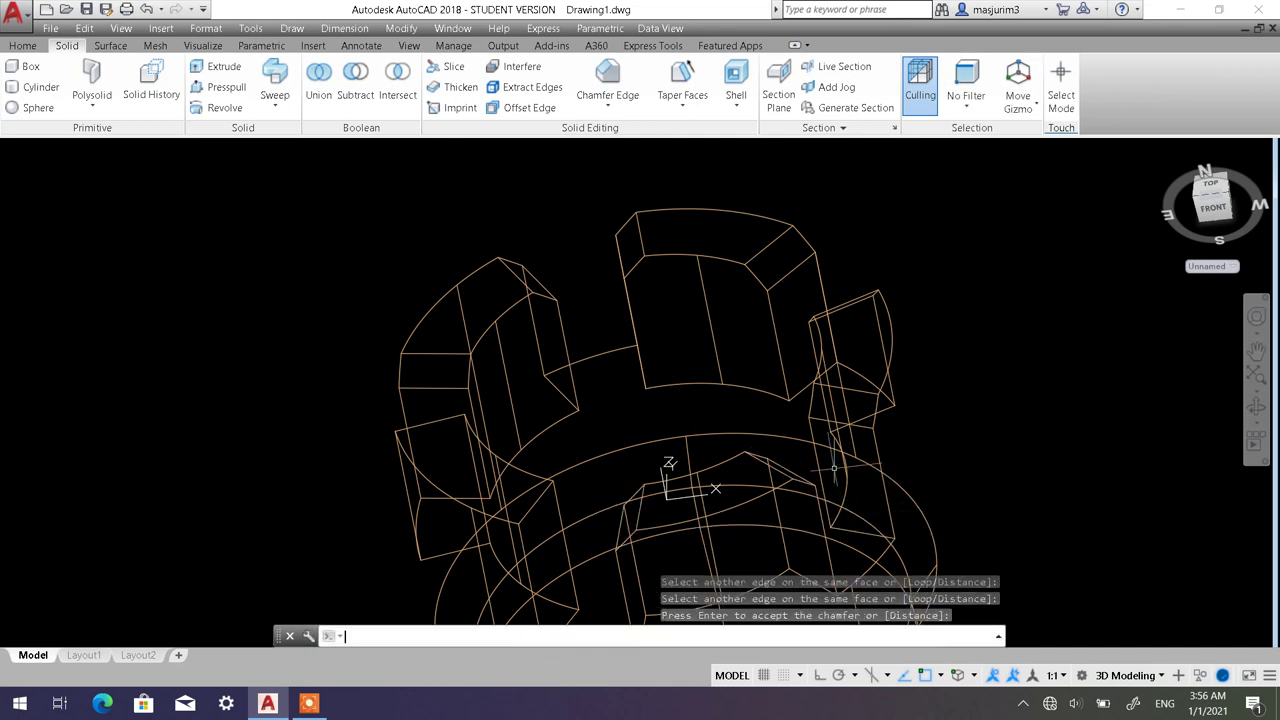
key("Return")
Chamfer two edges of the next battlement and zoom out to the whole tower.
left_click(533, 500)
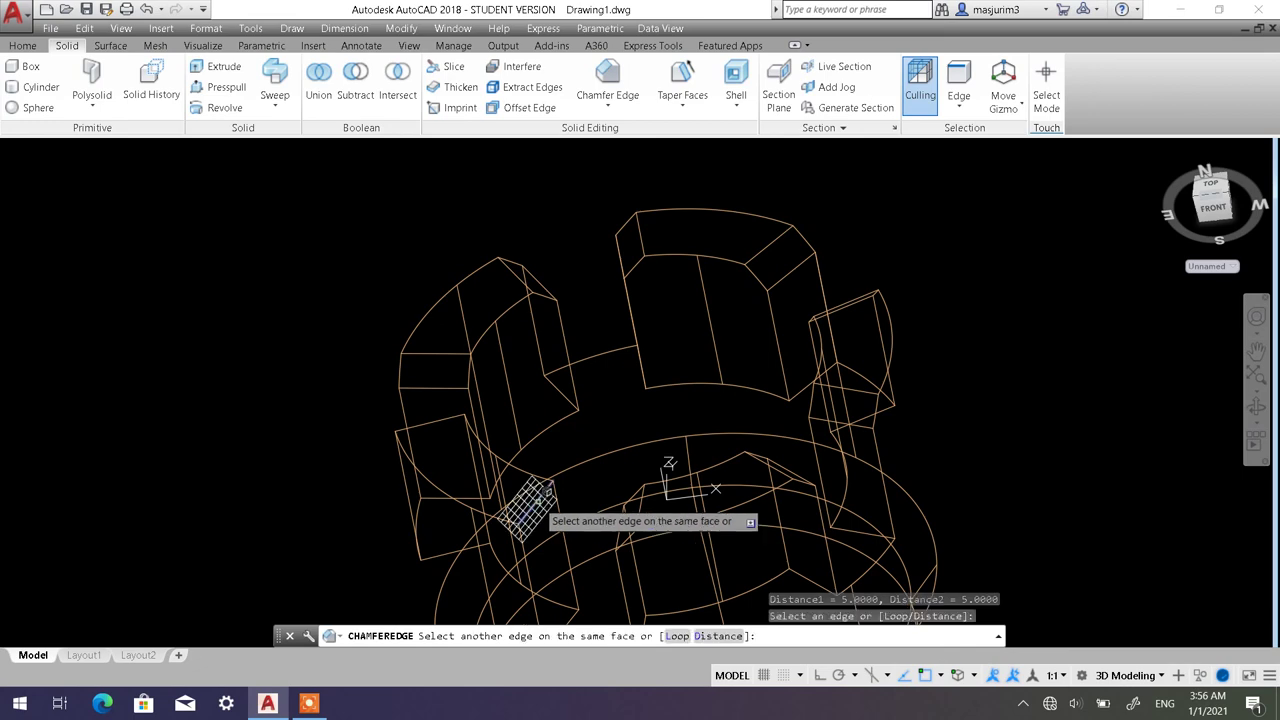
left_click(438, 435)
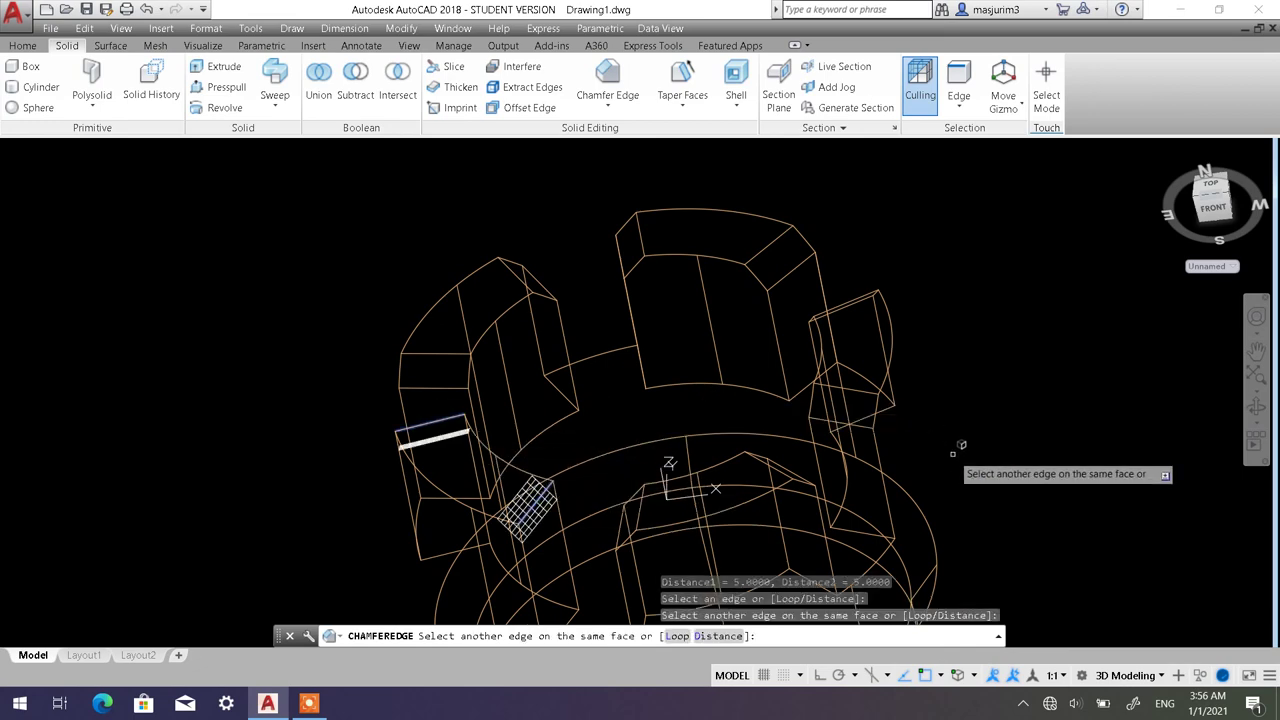
key("Return")
key("Return")
scroll(950, 455, "down", 4)
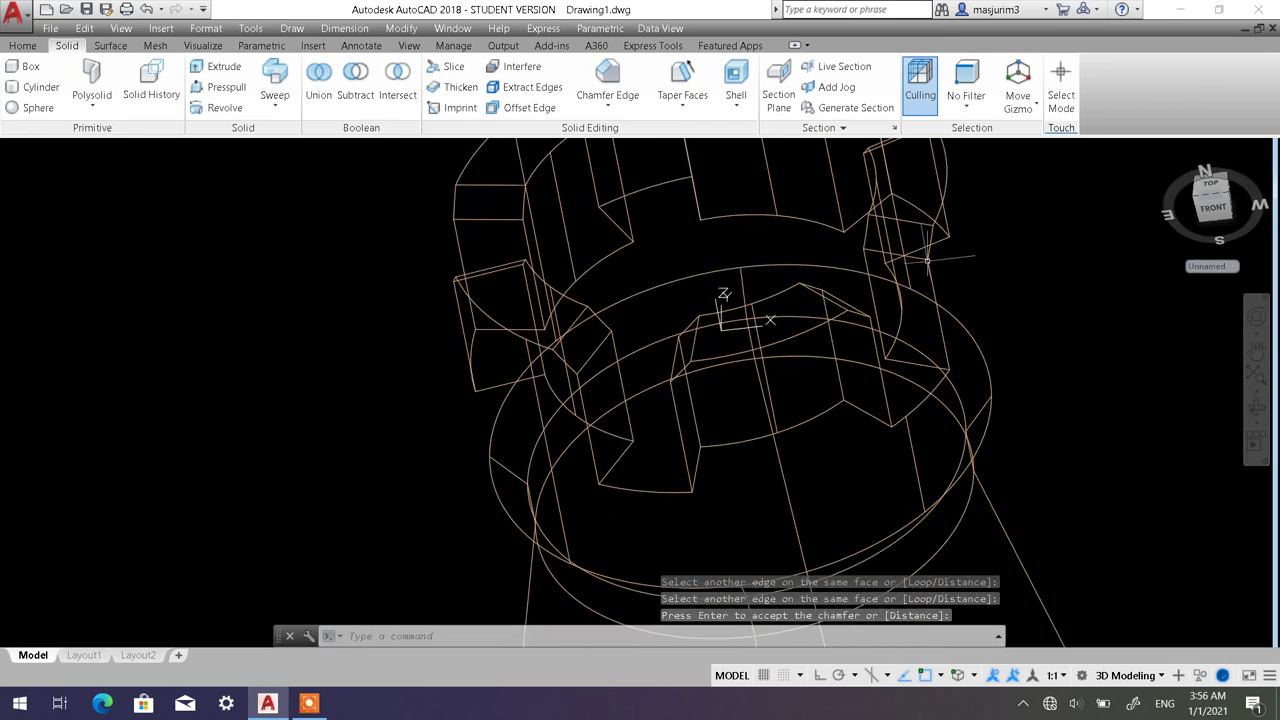
middle_click_drag(897, 317, 707, 308)
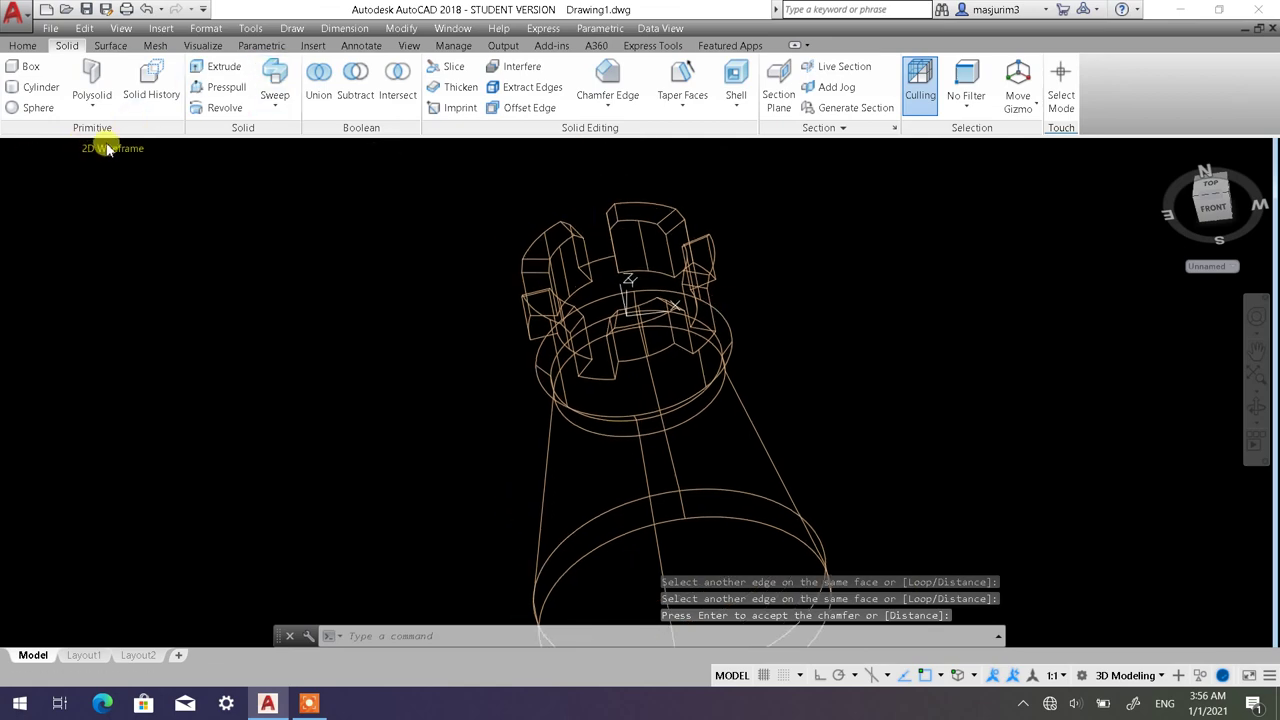
Show the rook as Shaded with Edges and orbit to inspect the chamfered battlements.
left_click(100, 148)
left_click(163, 267)
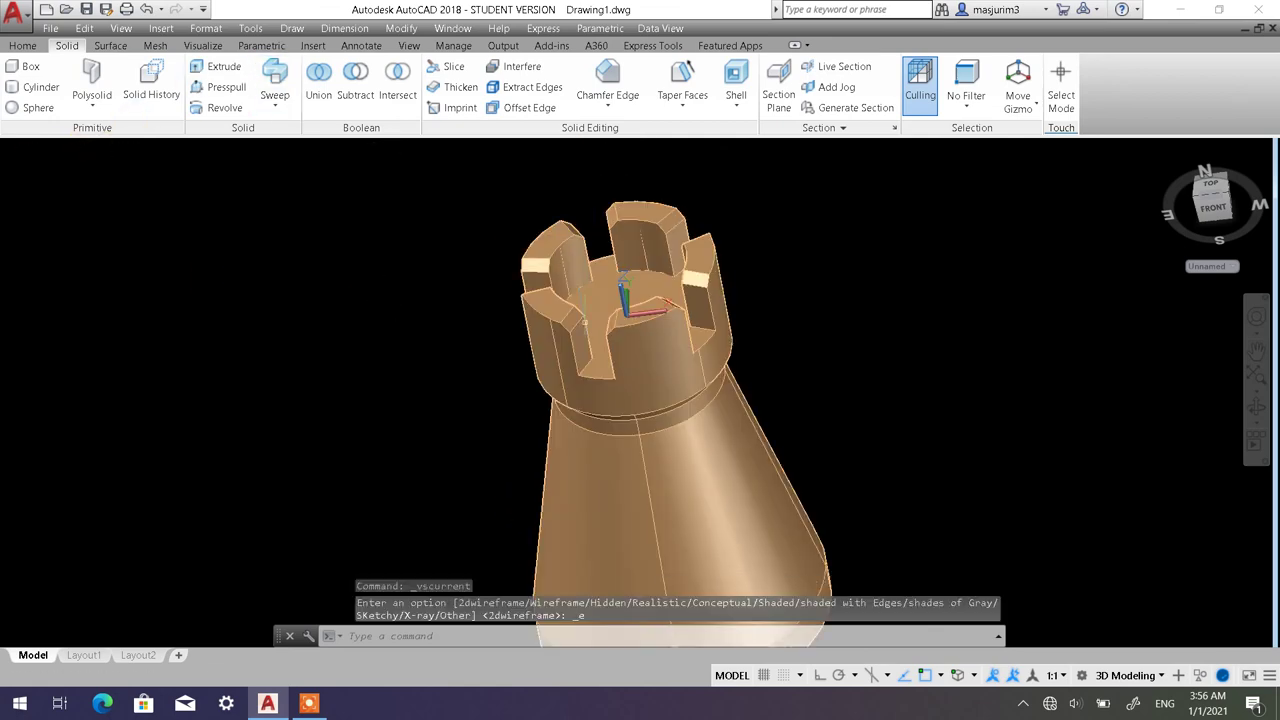
middle_click_drag(790, 457, 780, 414, "shift")
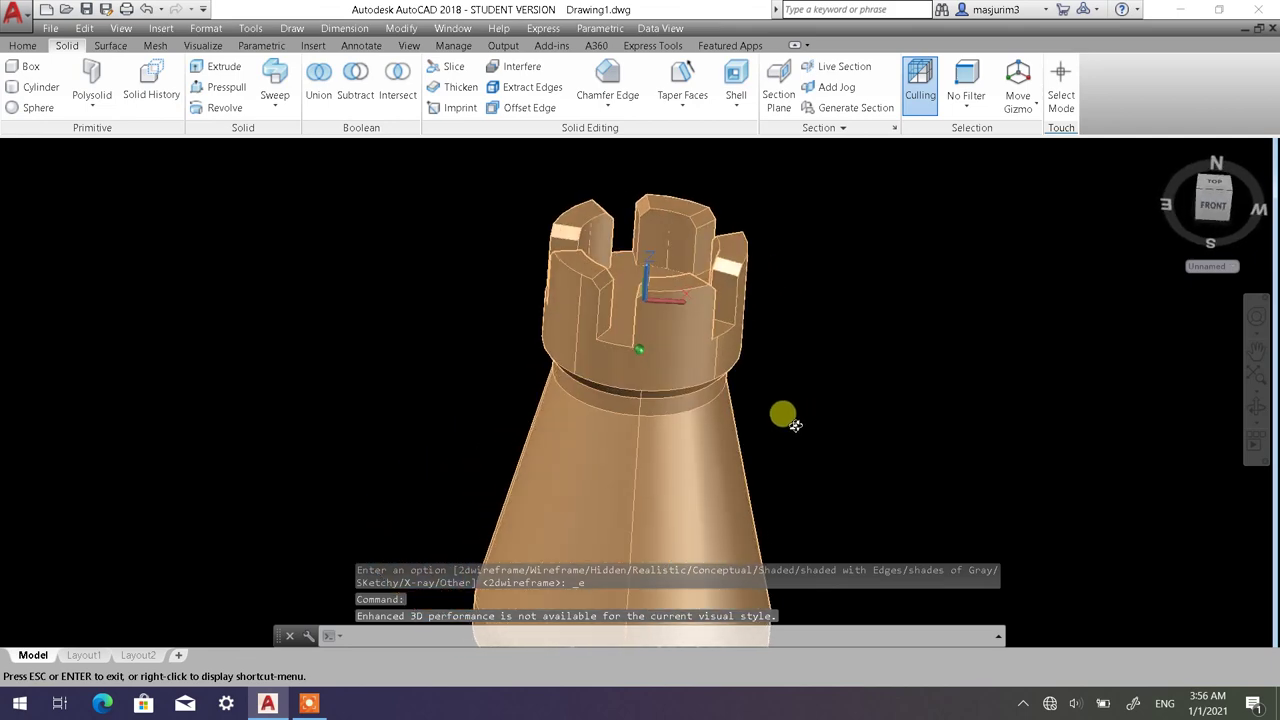
middle_click_drag(702, 415, 639, 350, "shift")
scroll(639, 350, "up", 2)
scroll(685, 385, "down", 5)
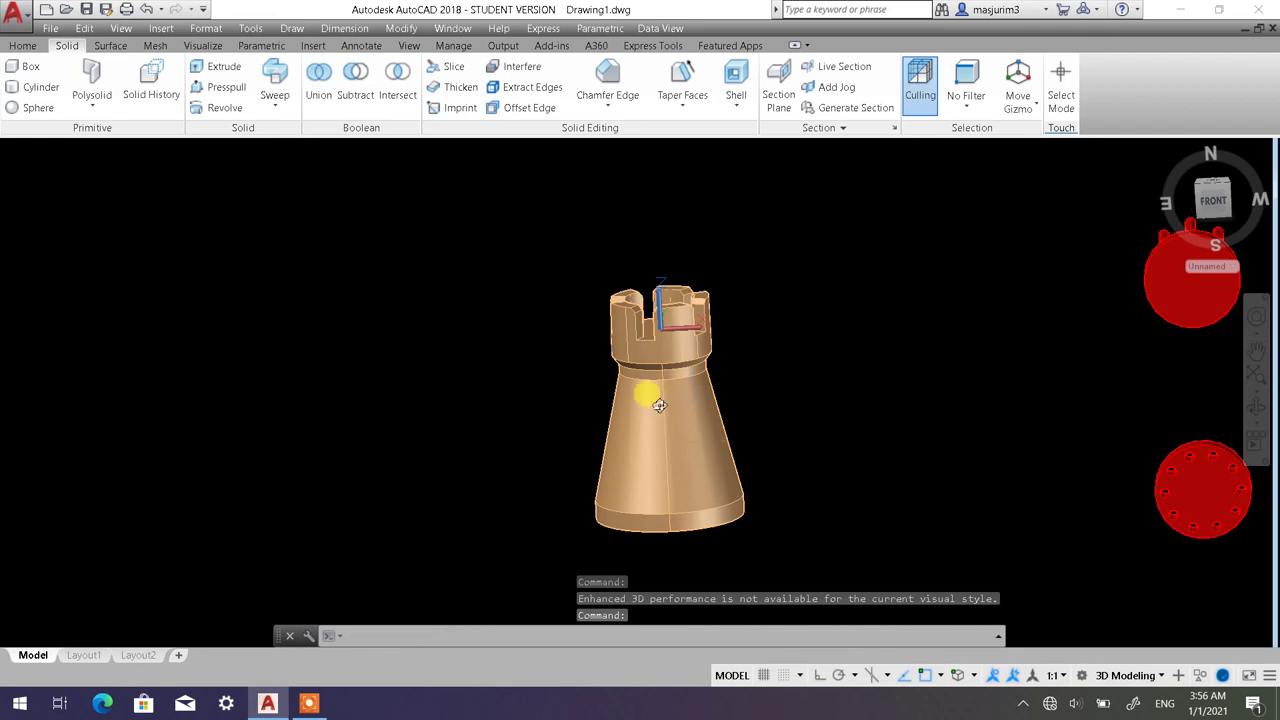
middle_click_drag(659, 404, 683, 338, "shift")
scroll(710, 330, "down", 3)
scroll(710, 330, "up", 5)
Fillet the rook's bottom circular edge and neck ring edges with radius 3.
left_click(605, 104)
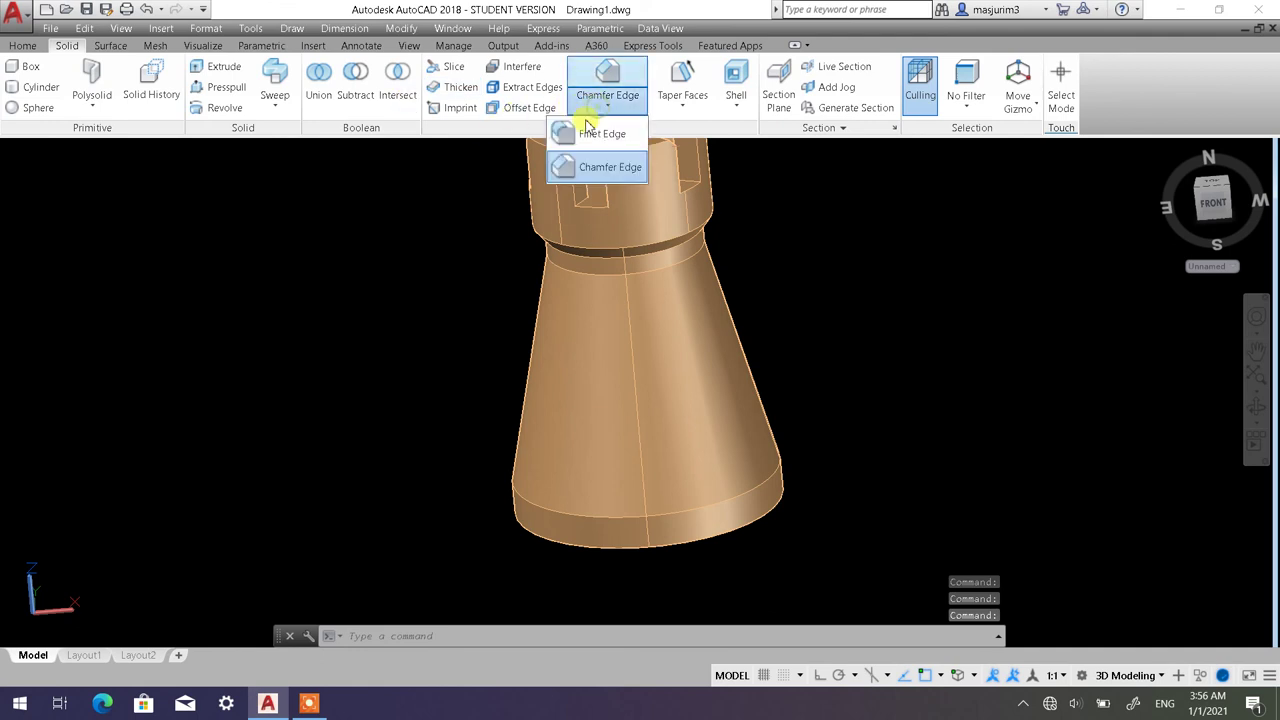
left_click(612, 140)
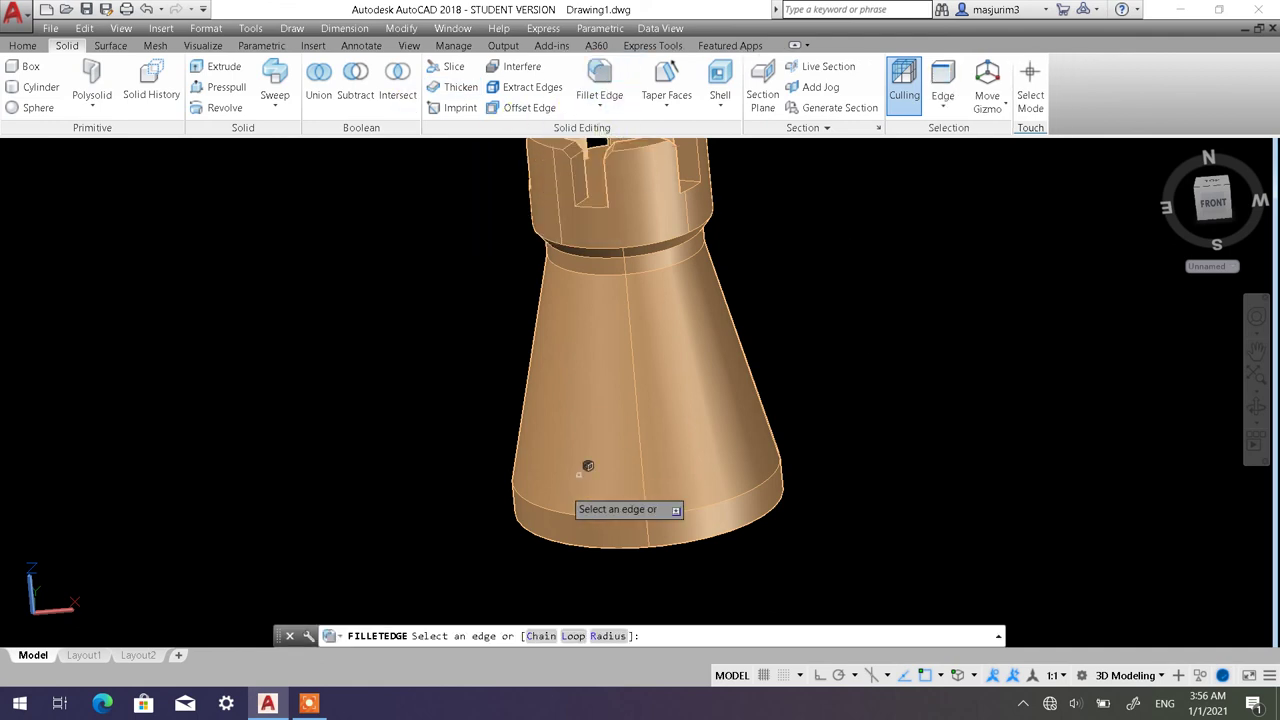
left_click(597, 636)
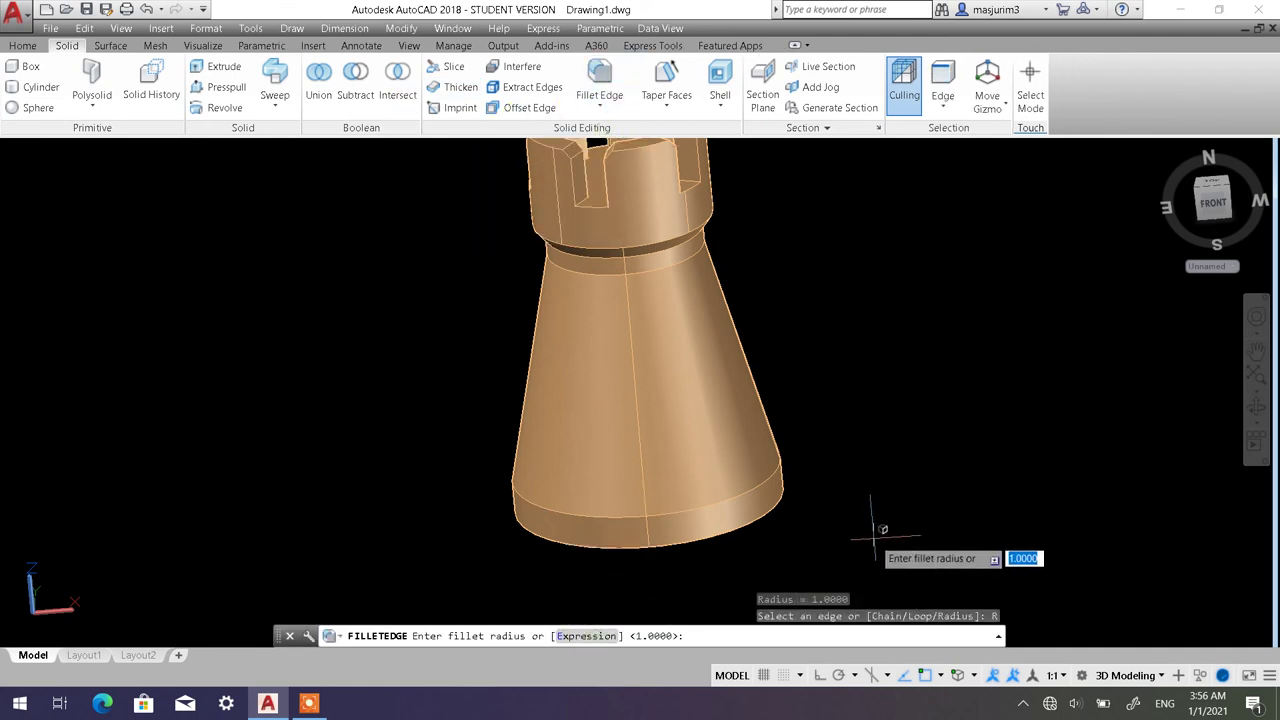
key("Return")
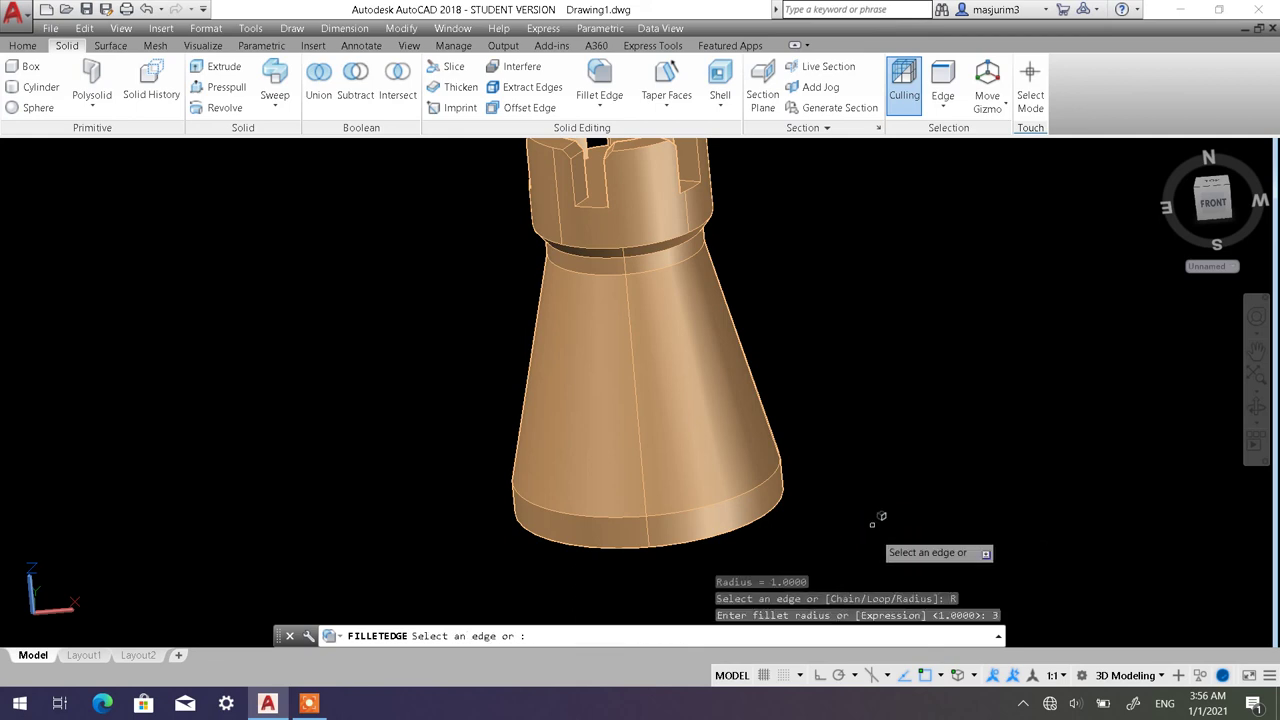
left_click(711, 499)
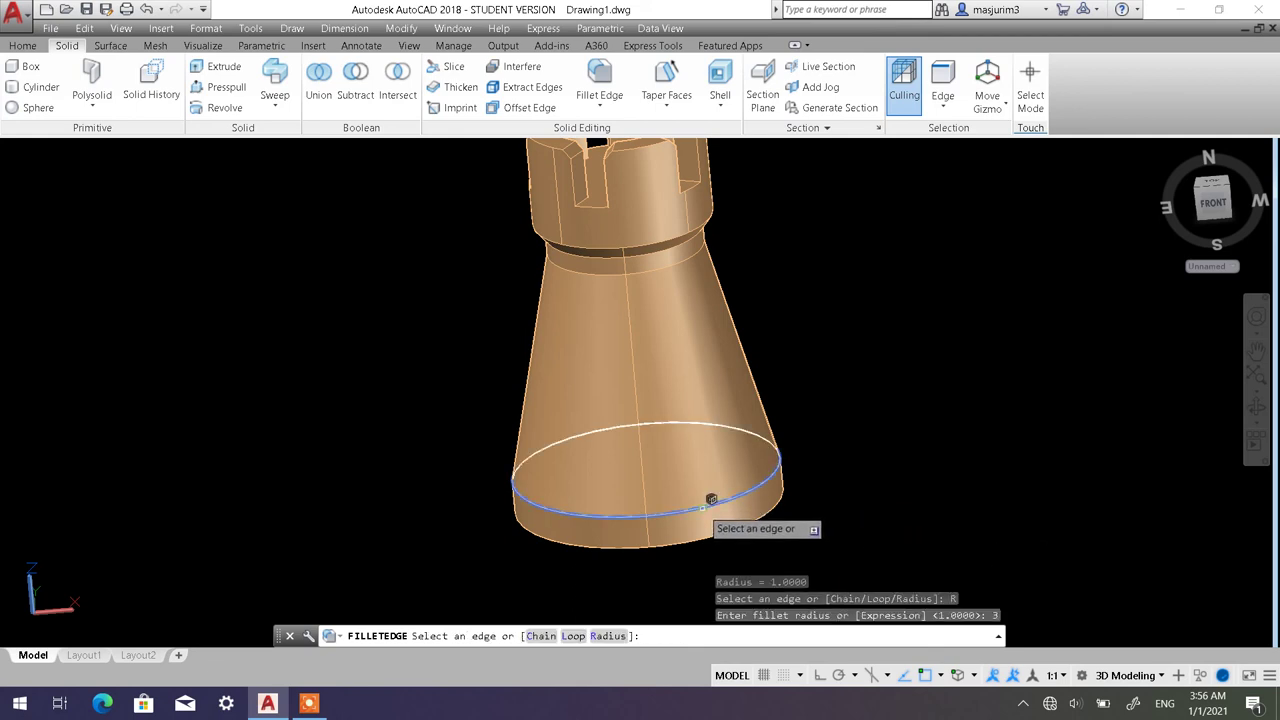
left_click(650, 246)
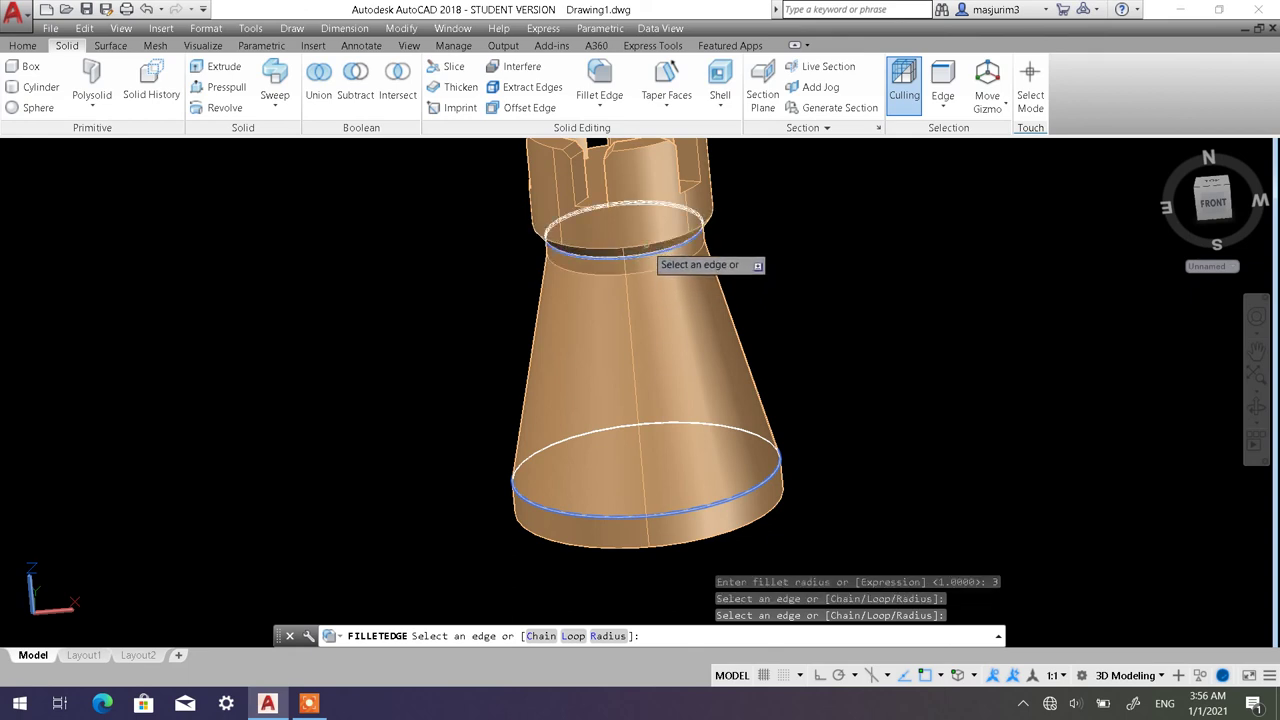
middle_click_drag(817, 291, 817, 312, "shift")
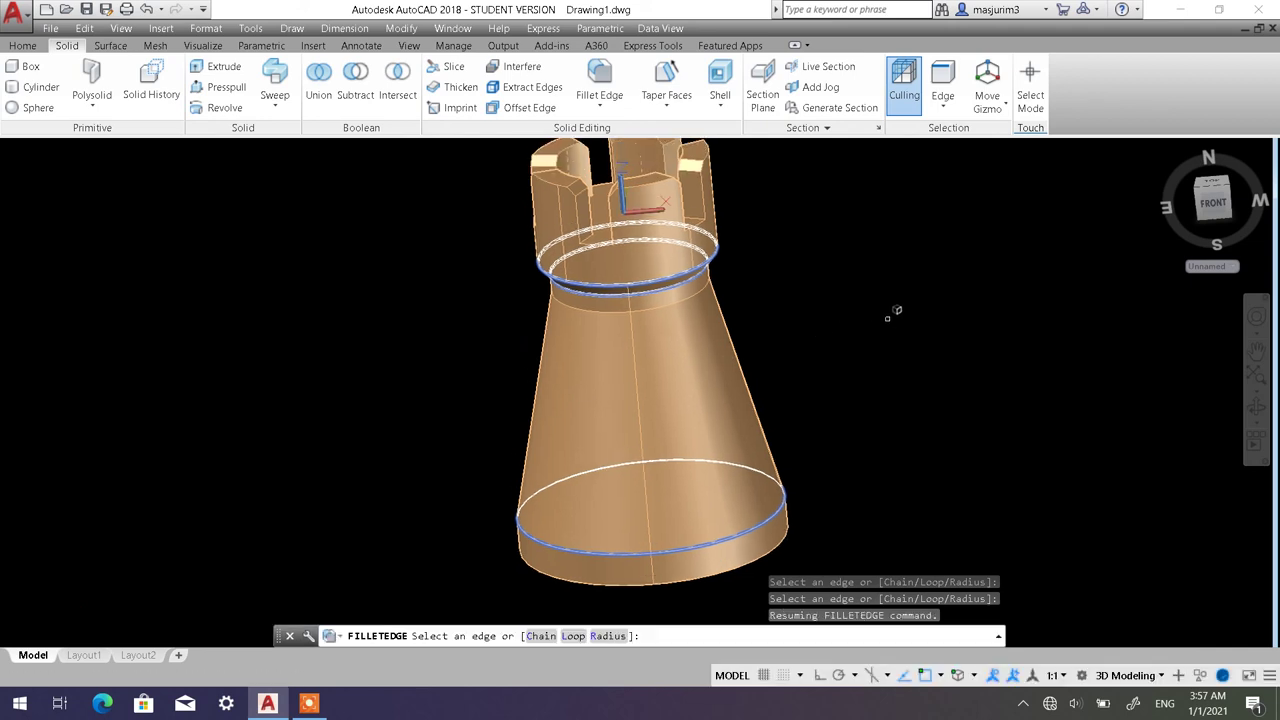
key("Return")
key("Return")
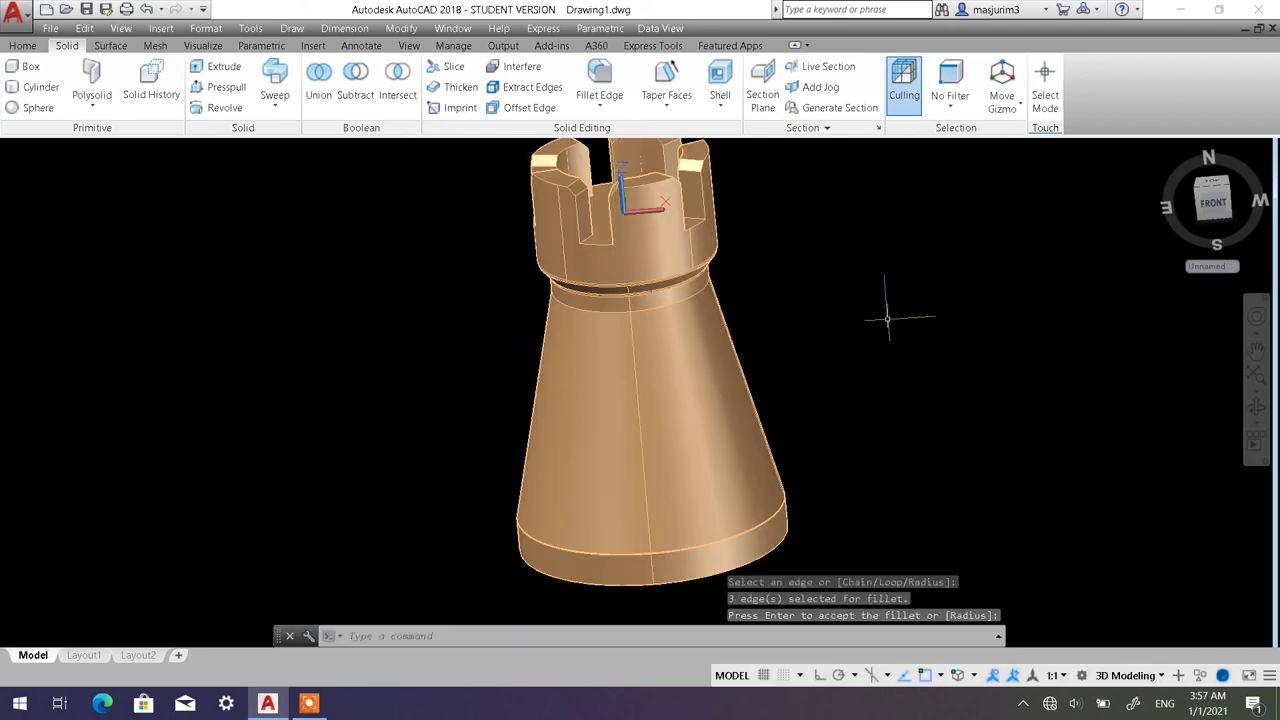
left_click(124, 149)
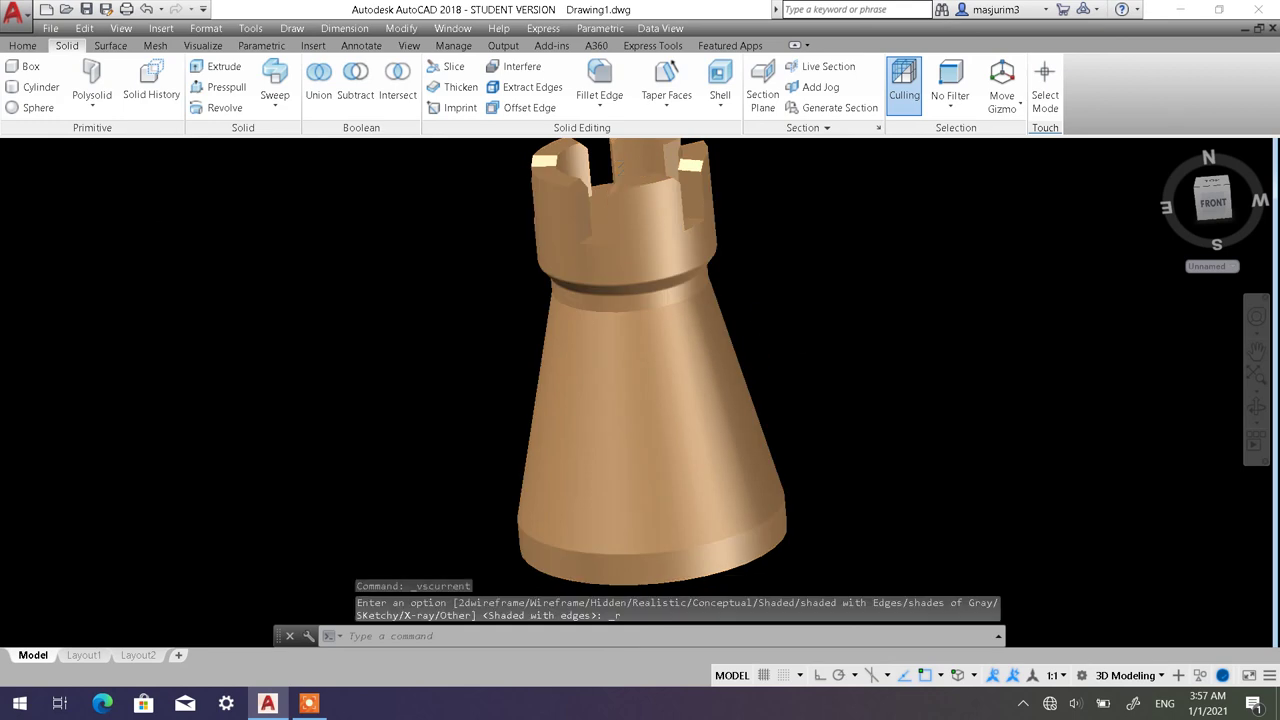
Zoom out to an oblique view of all chess pieces and switch to 2D Wireframe.
scroll(717, 333, "up", 3)
middle_click_drag(713, 336, 800, 309, "shift")
scroll(754, 360, "up", 3)
scroll(706, 348, "down", 3)
scroll(795, 300, "down", 2)
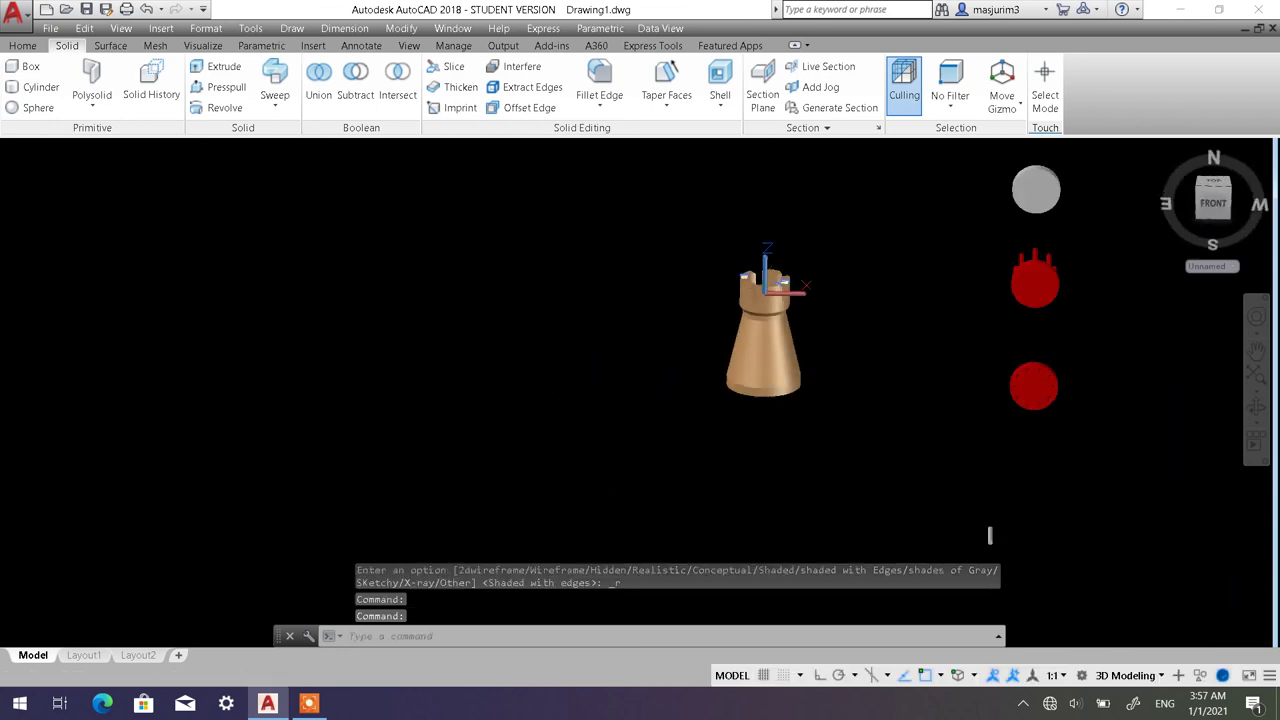
middle_click_drag(1023, 250, 840, 253)
scroll(840, 253, "up", 2)
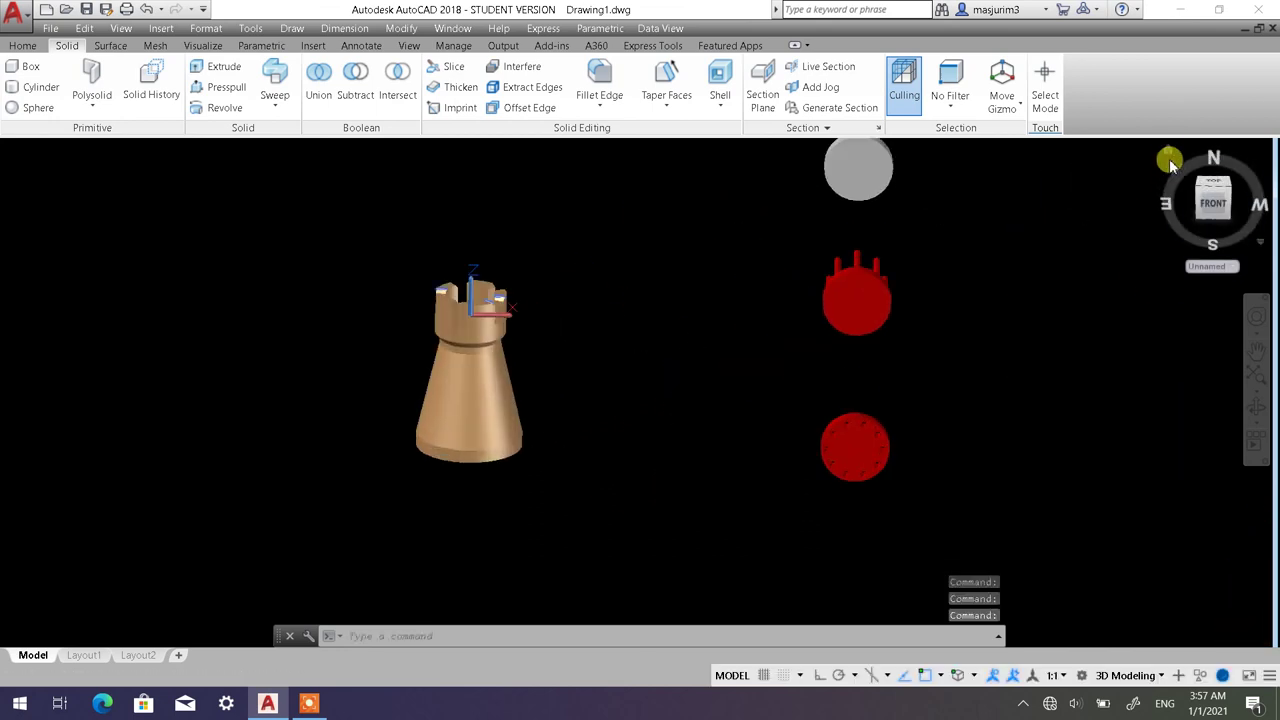
left_click_drag(1169, 157, 960, 254)
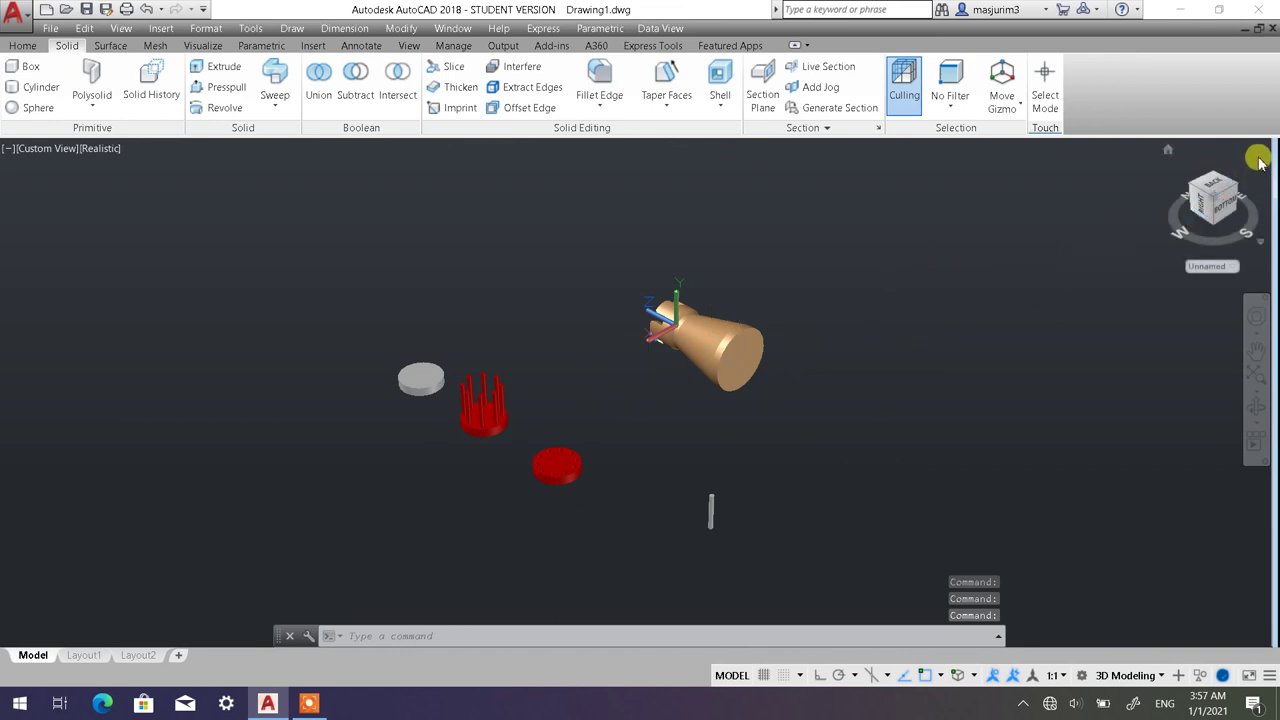
left_click(101, 148)
left_click(133, 188)
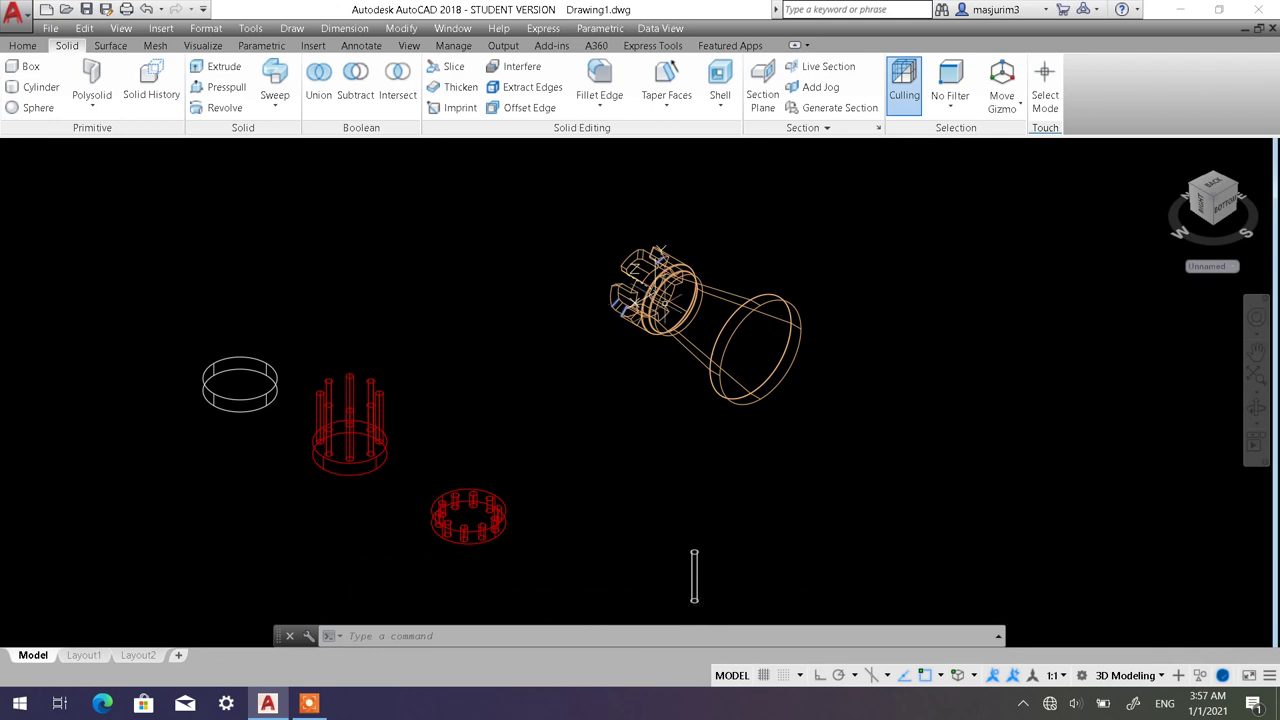
Reset the UCS to World, then align it to the Left view.
left_click(22, 45)
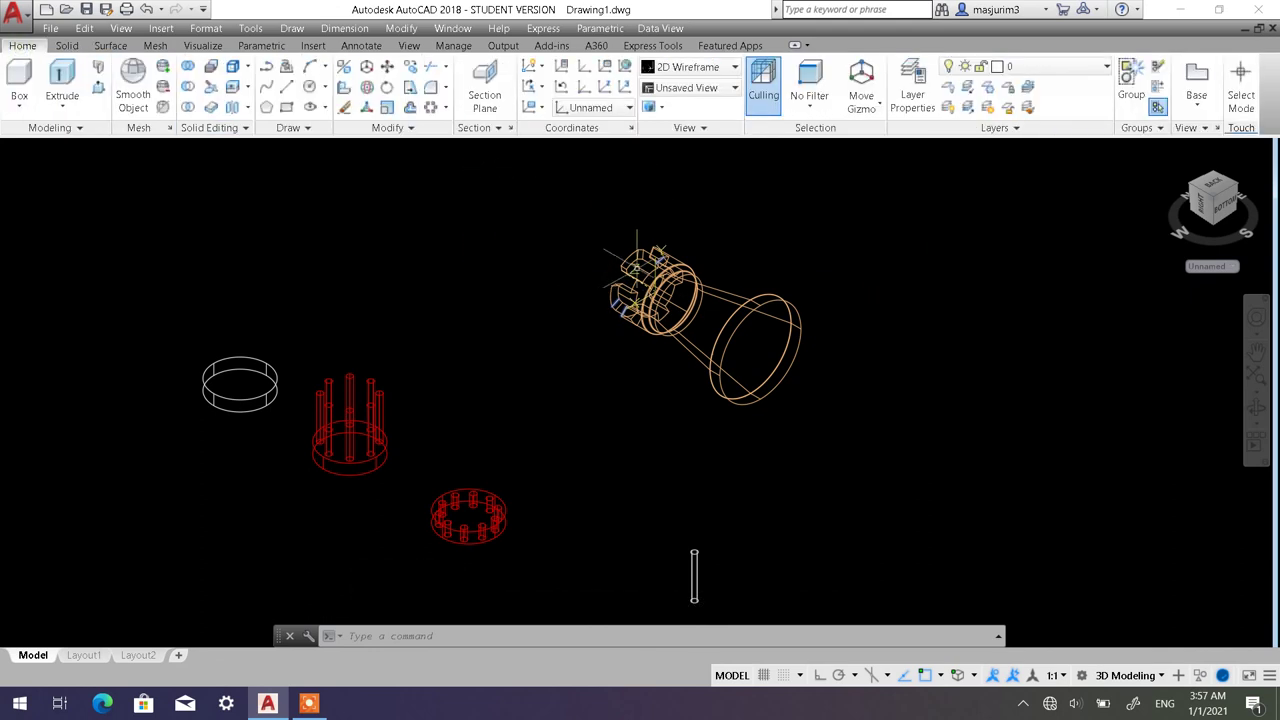
left_click(561, 88)
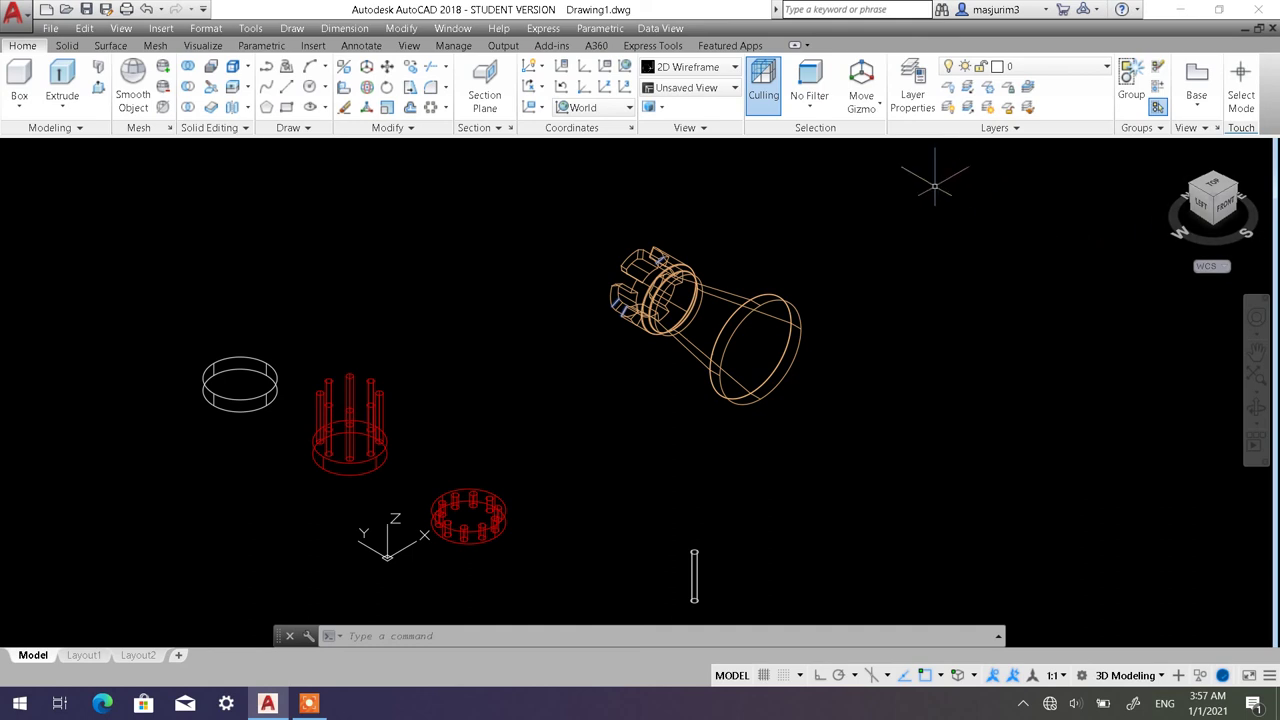
left_click(666, 88)
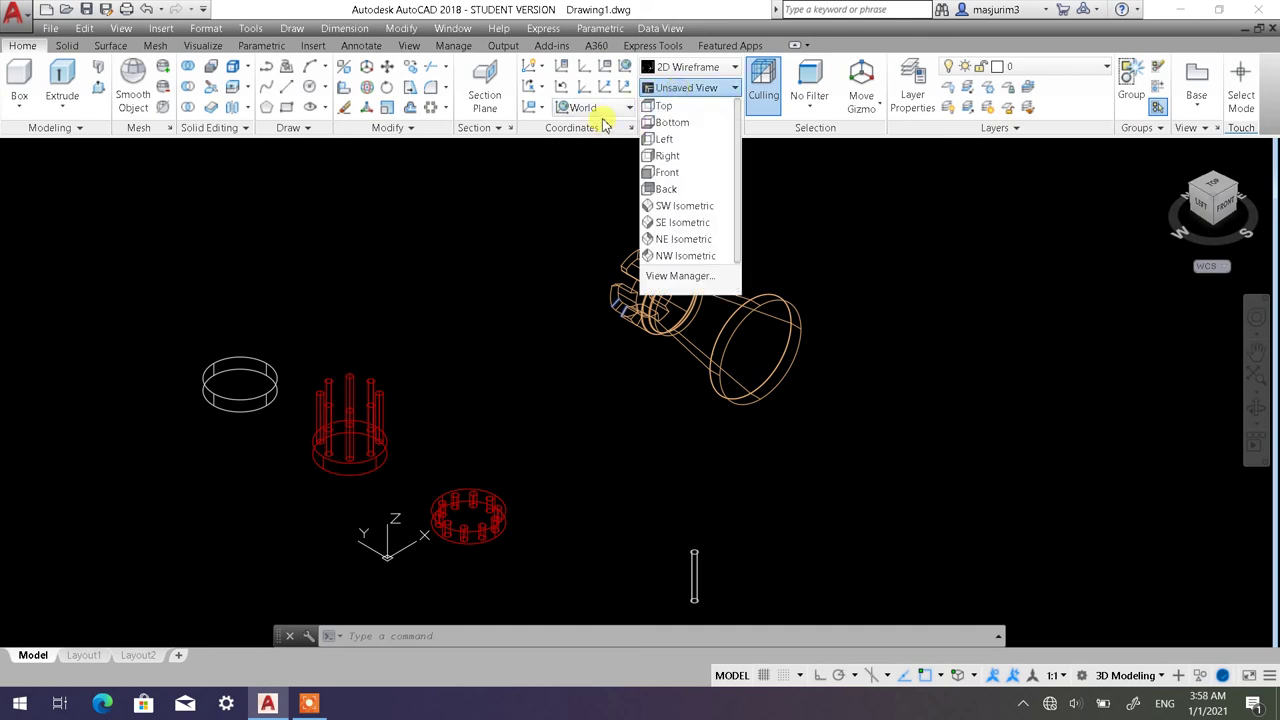
left_click(600, 108)
left_click(600, 108)
left_click(590, 188)
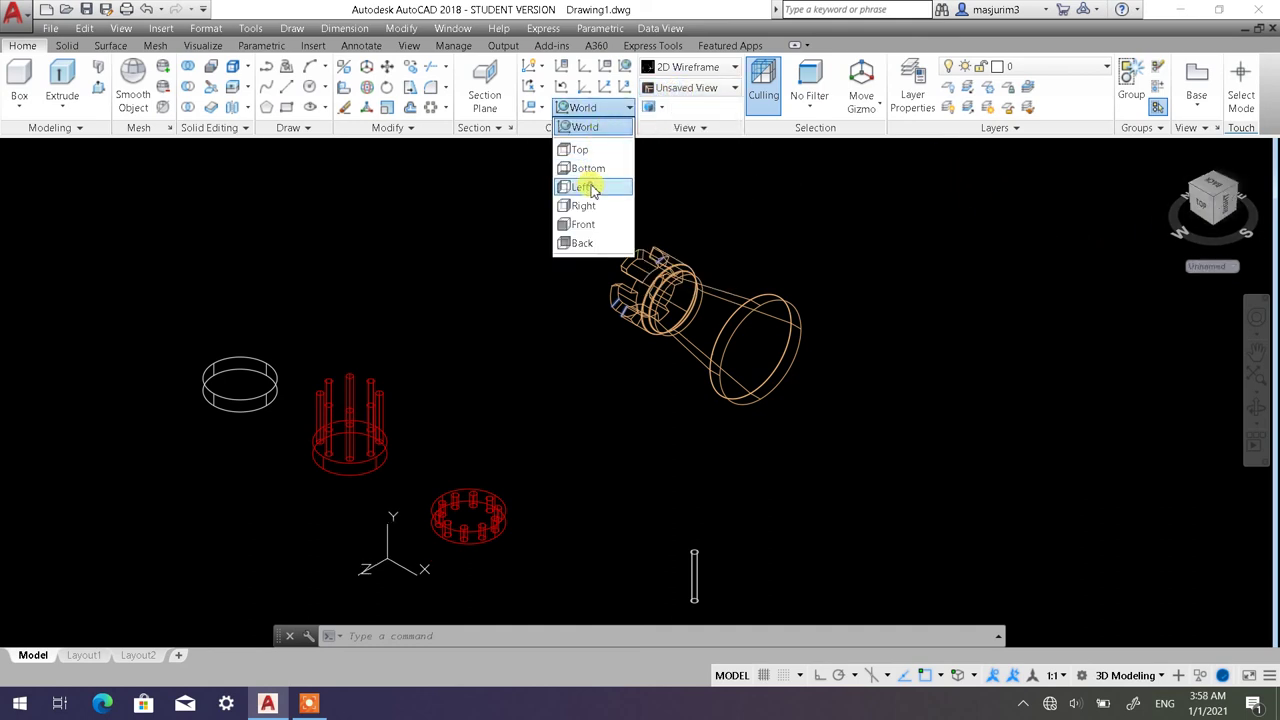
left_click(592, 189)
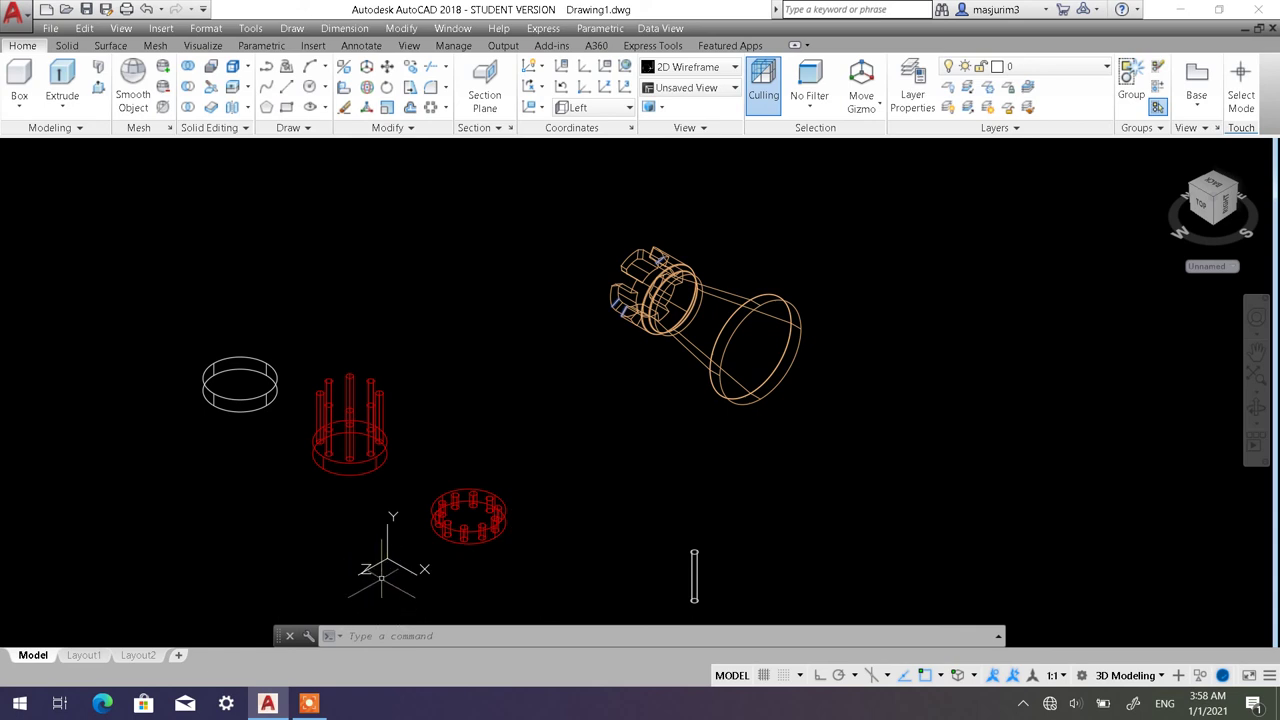
Rotate the rook 270° about its rim with Ortho on, then return the UCS to World.
left_click(388, 88)
left_click(831, 429)
left_click(767, 368)
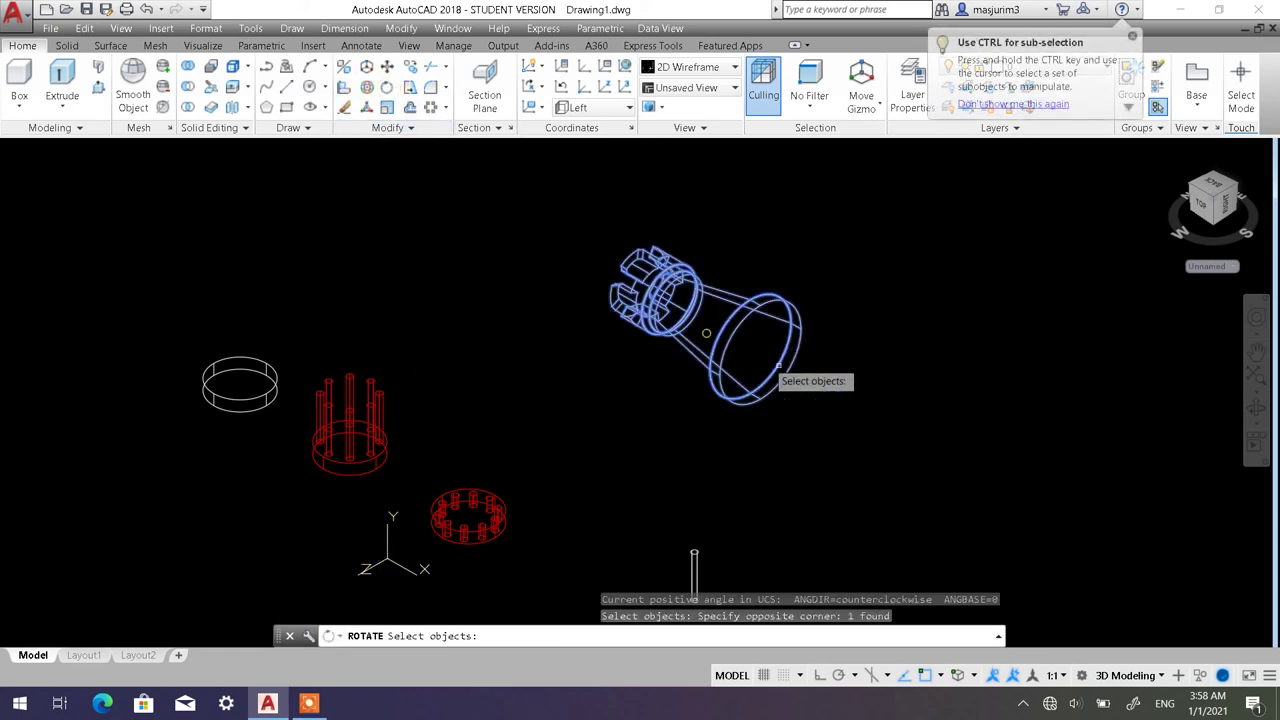
key("Return")
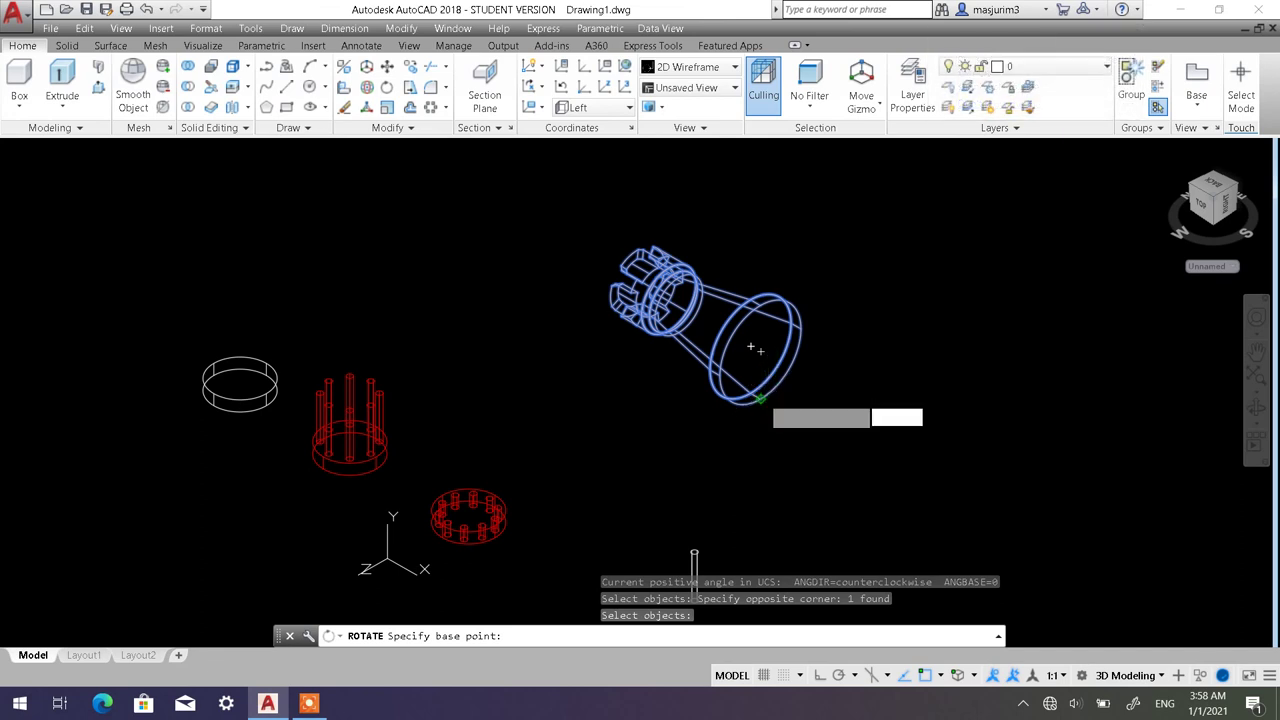
left_click(760, 399)
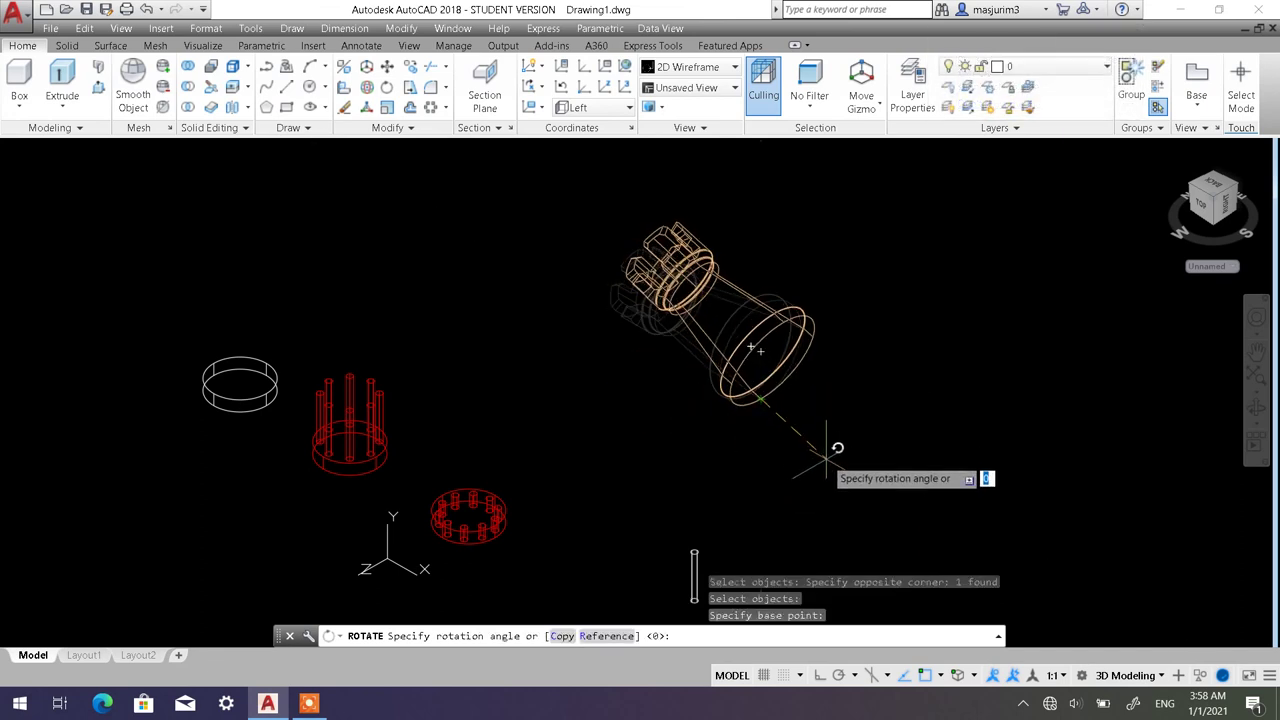
left_click(819, 675)
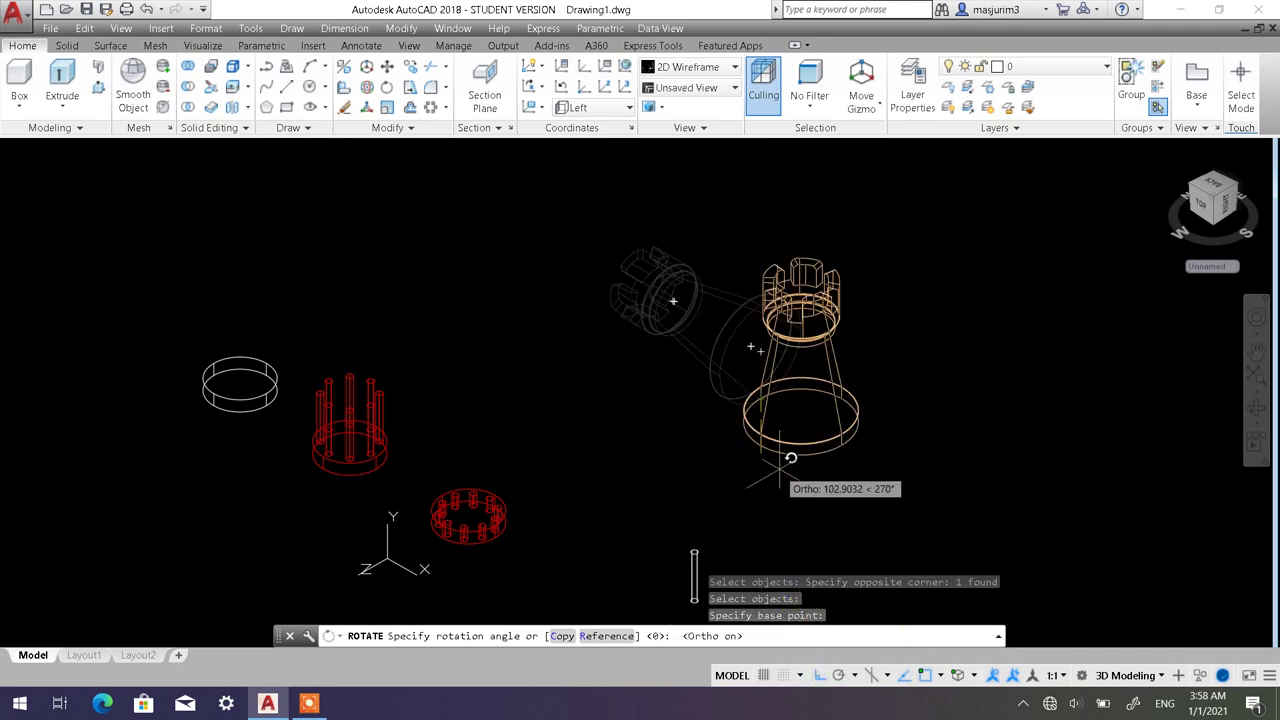
left_click(769, 555)
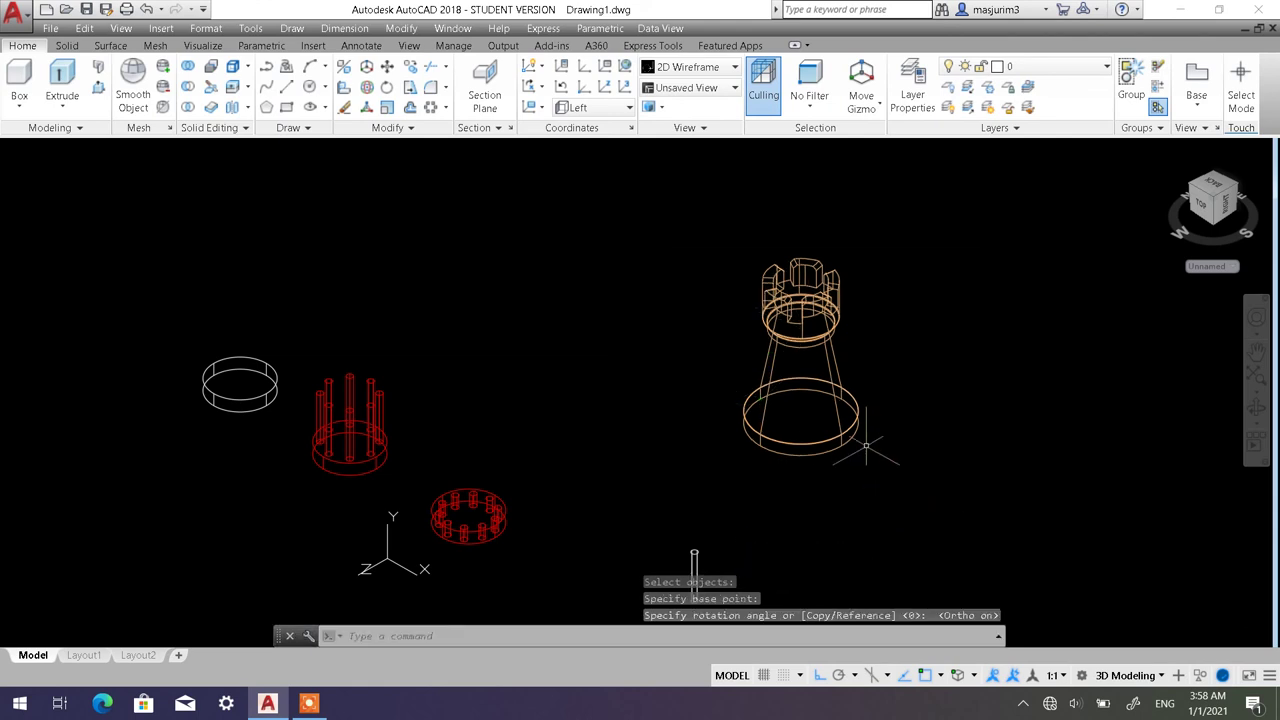
middle_click_drag(808, 443, 708, 443)
left_click(560, 88)
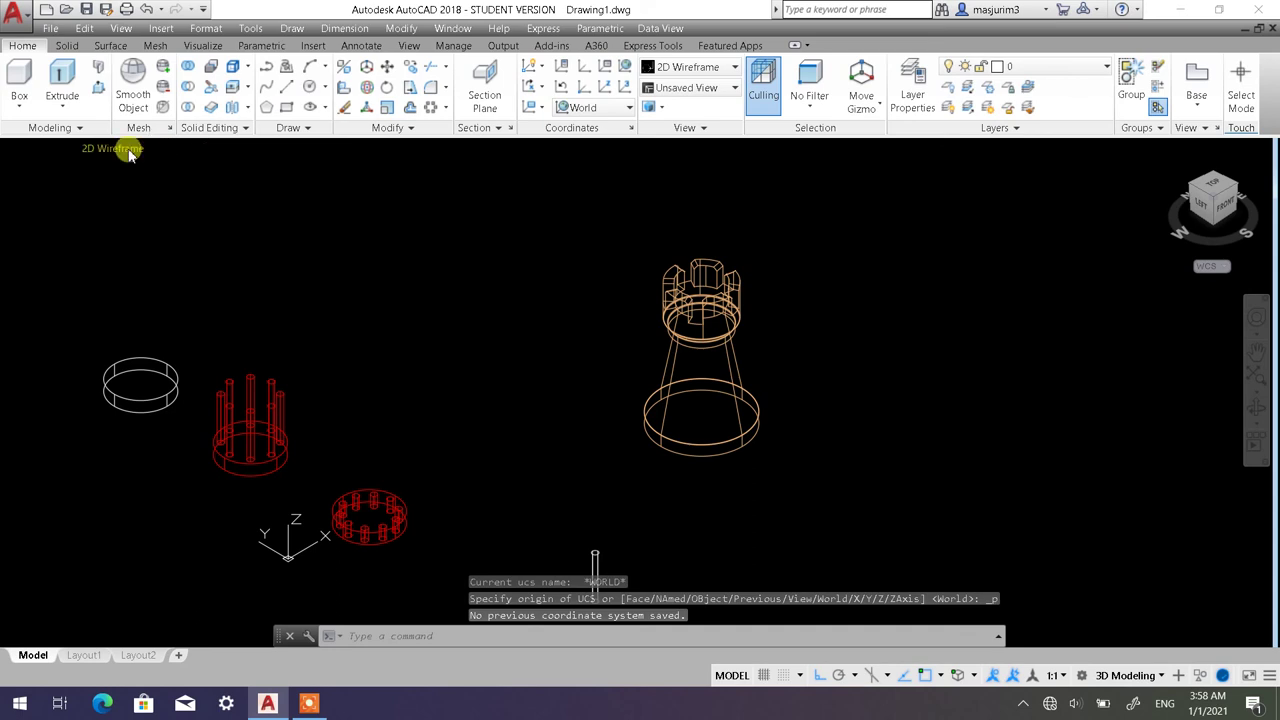
left_click(112, 148)
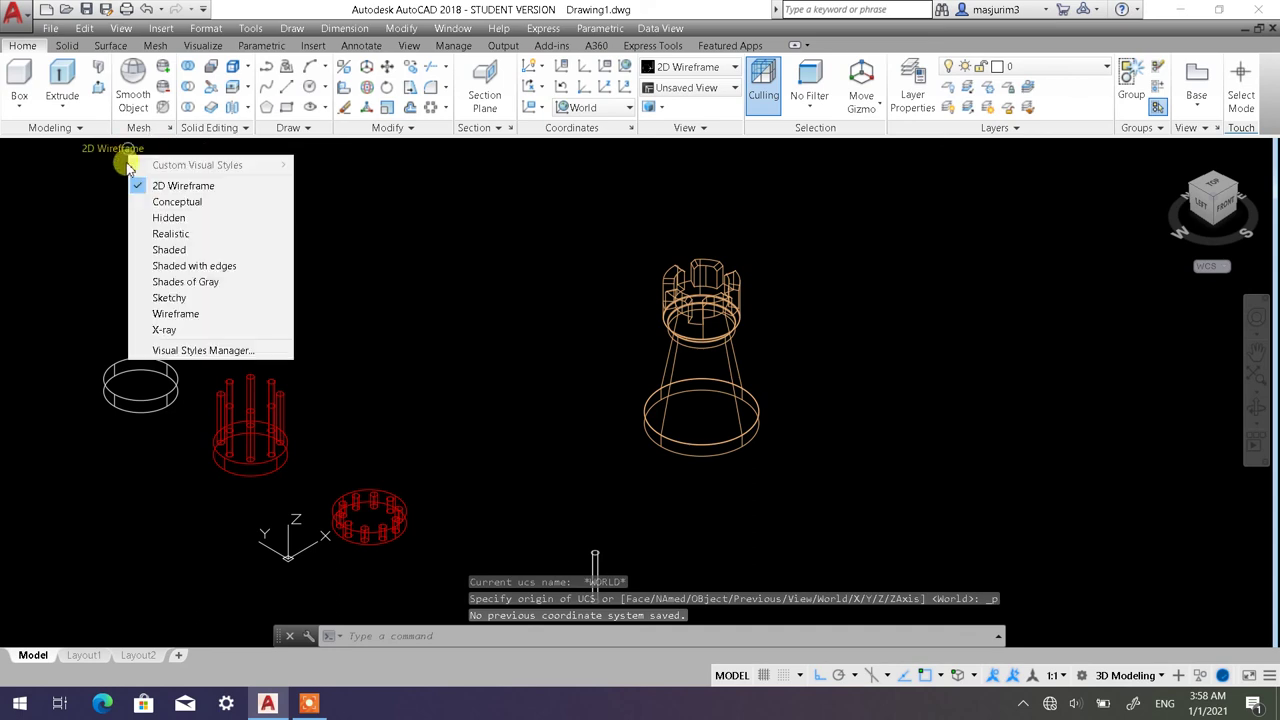
left_click(185, 249)
left_click(186, 236)
left_click(218, 222)
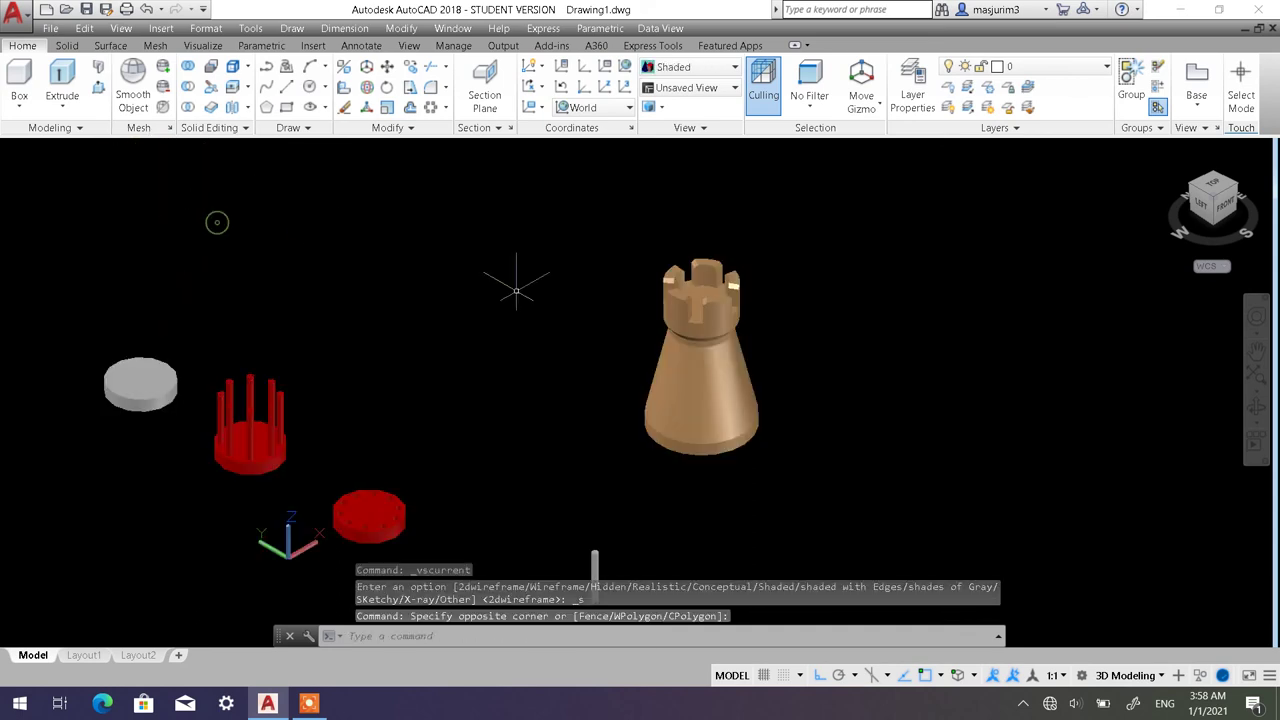
scroll(720, 320, "up", 4)
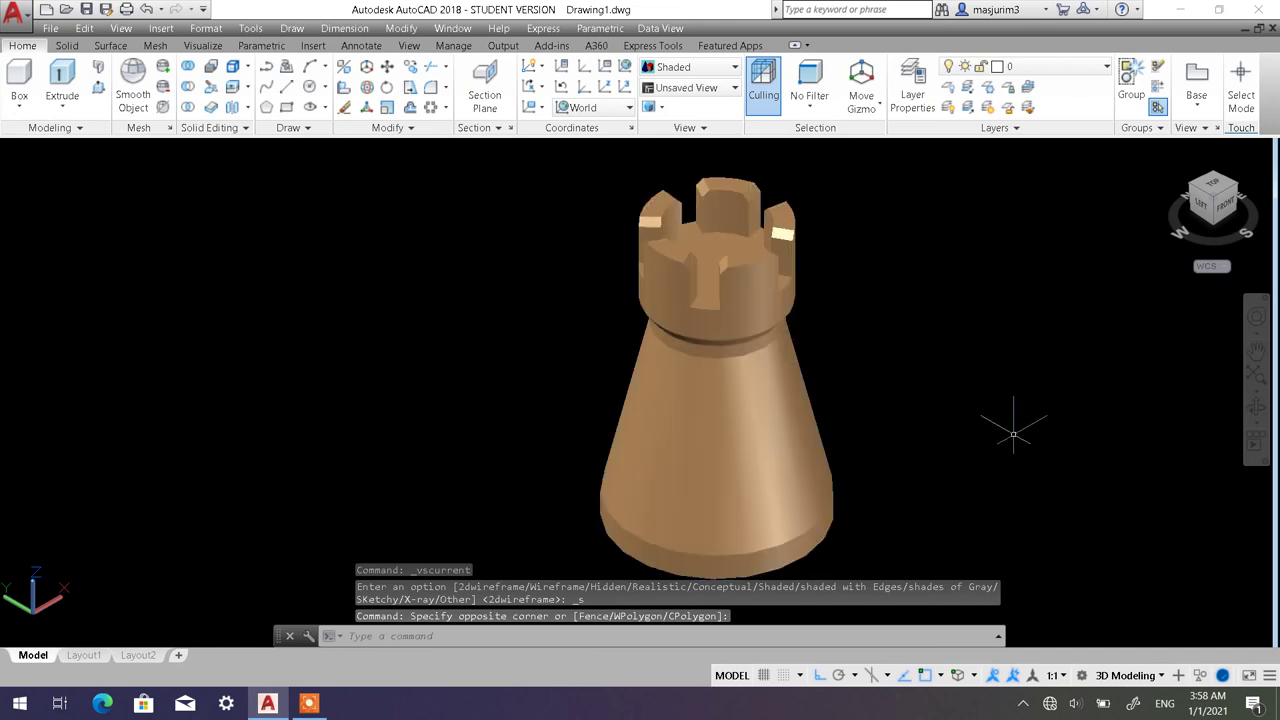
mouse_move(1006, 429)
middle_mouse_down("shift")
mouse_move(983, 369)
mouse_move(914, 340)
mouse_move(801, 410)
mouse_move(814, 451)
mouse_move(914, 409)
mouse_move(762, 432)
middle_mouse_up("shift")
scroll(762, 432, "up", 5)
scroll(762, 432, "down", 8)
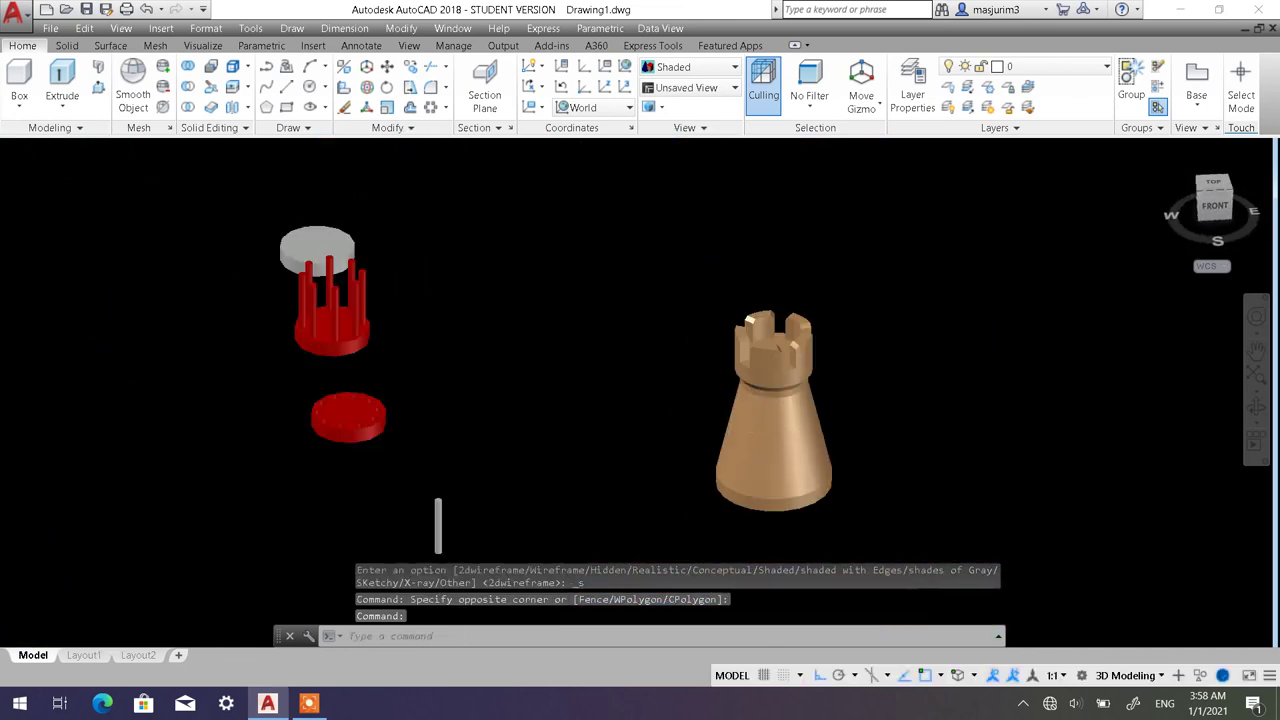
scroll(727, 388, "up", 2)
scroll(727, 388, "up", 2)
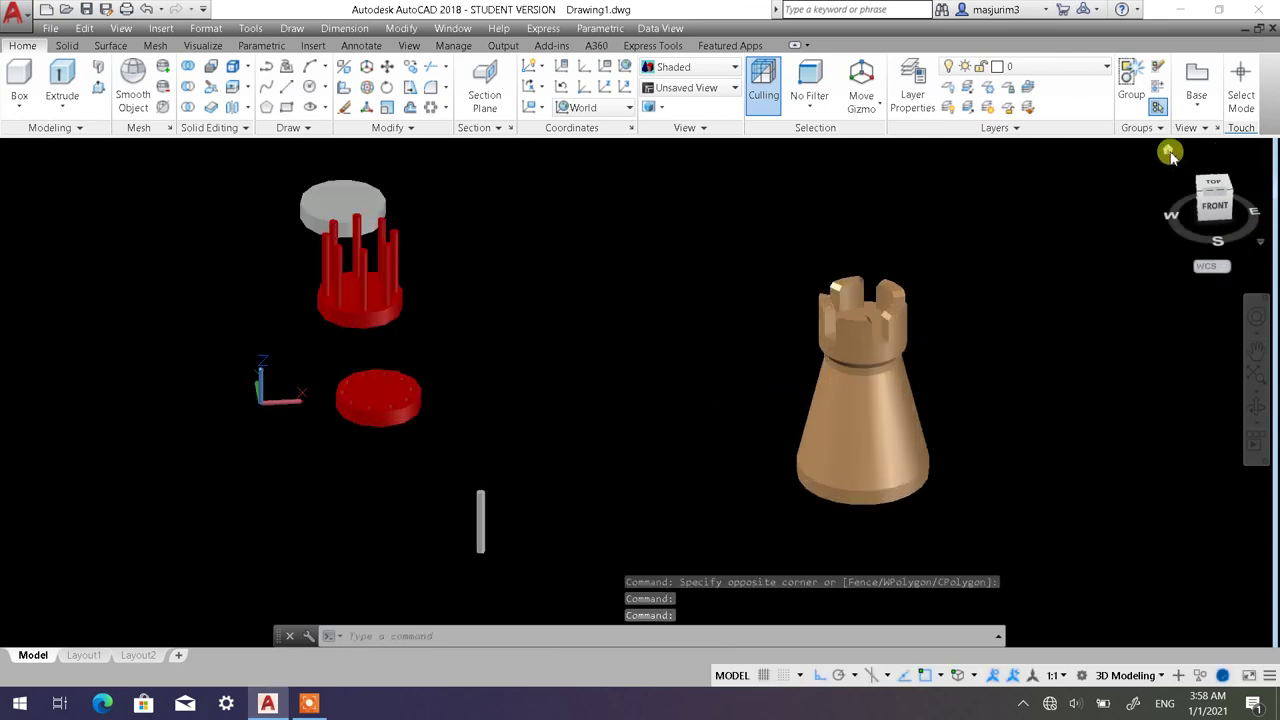
left_click(1168, 149)
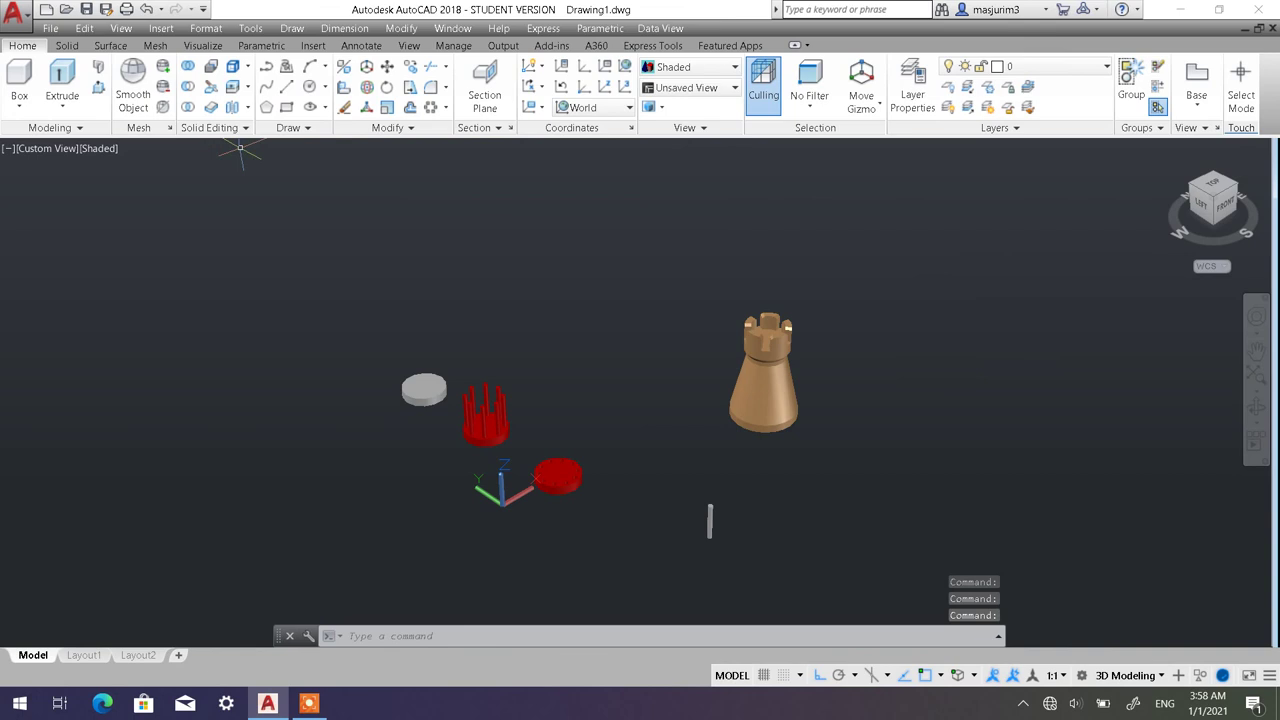
left_click(99, 149)
left_click(150, 186)
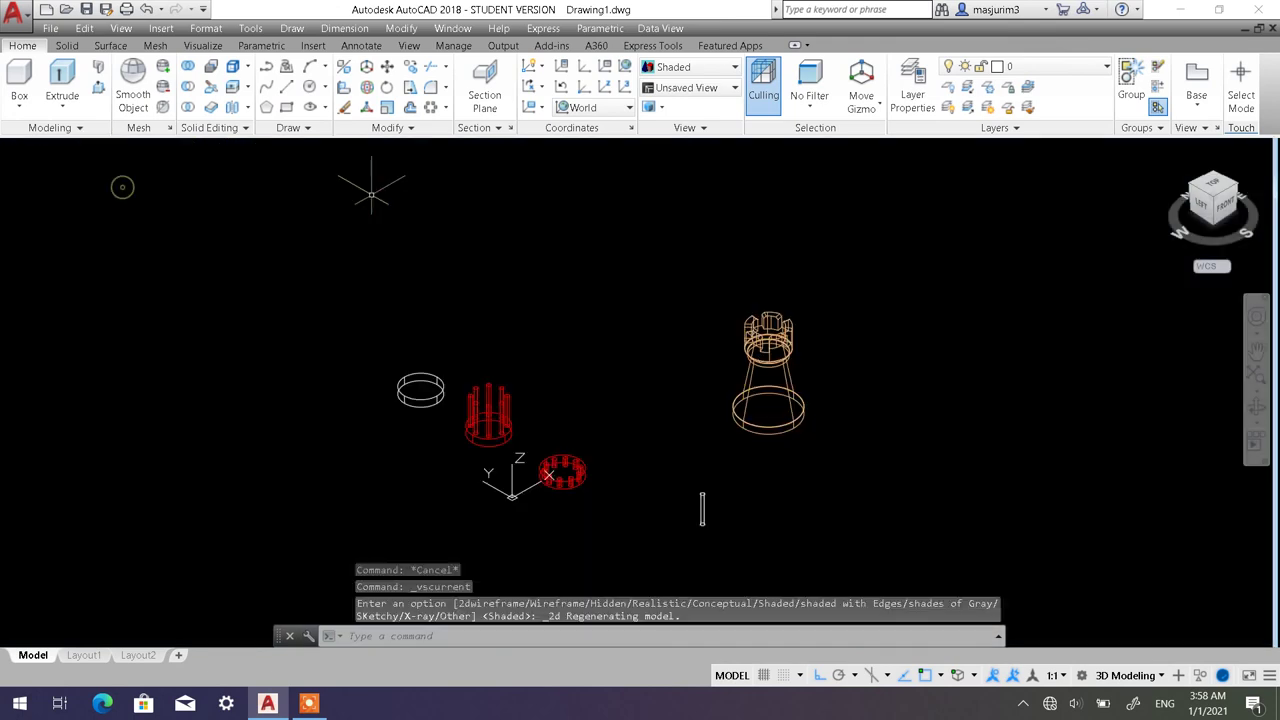
left_click(449, 106)
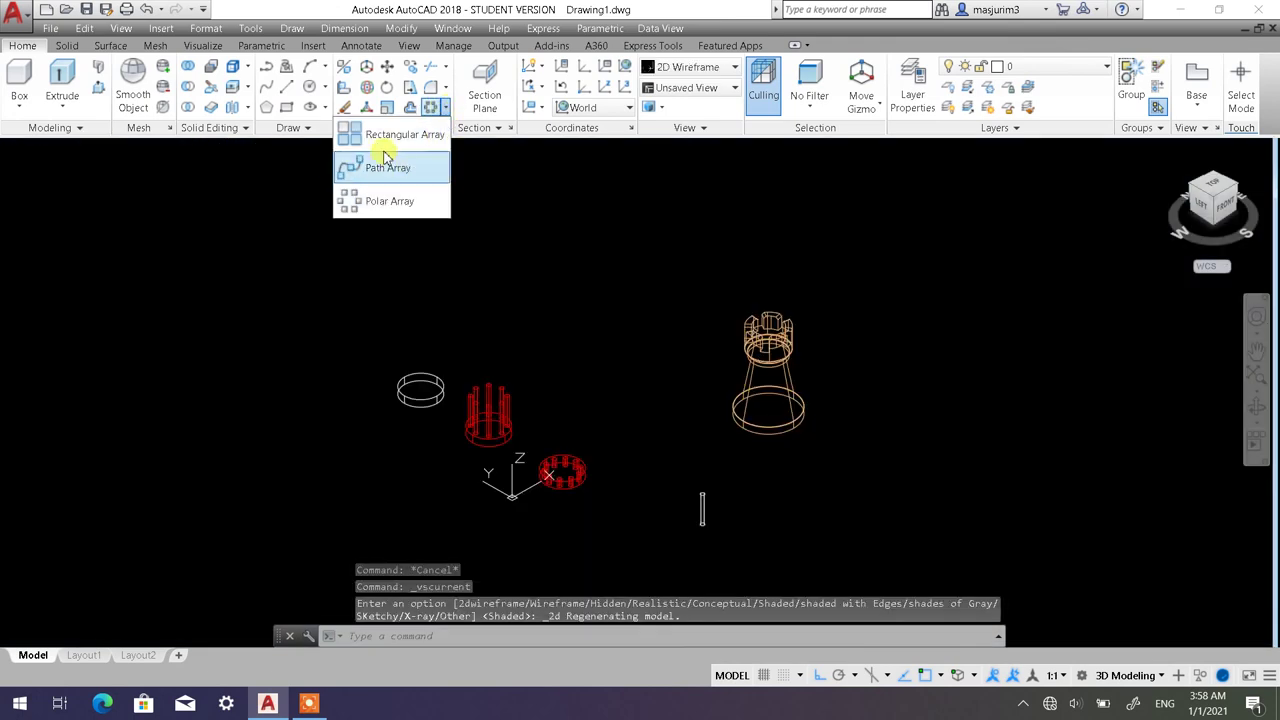
left_click(671, 320)
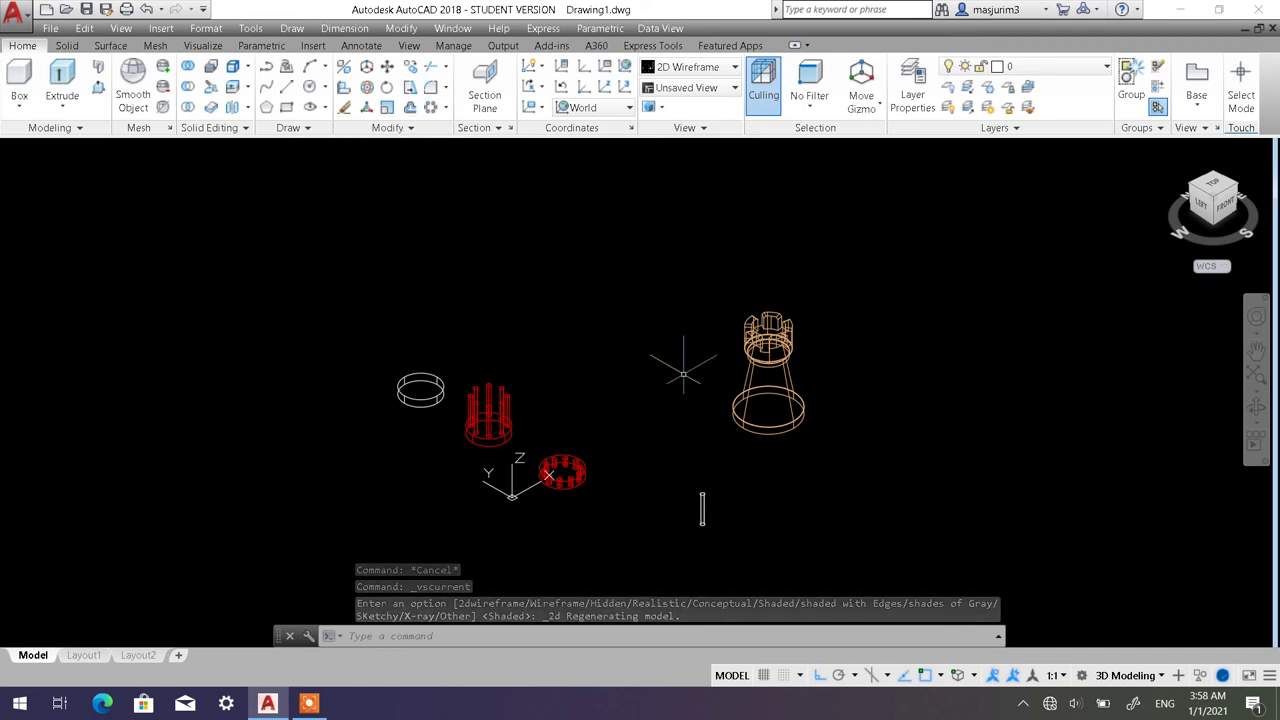
middle_click_drag(654, 340, 660, 287)
scroll(690, 305, "up", 2)
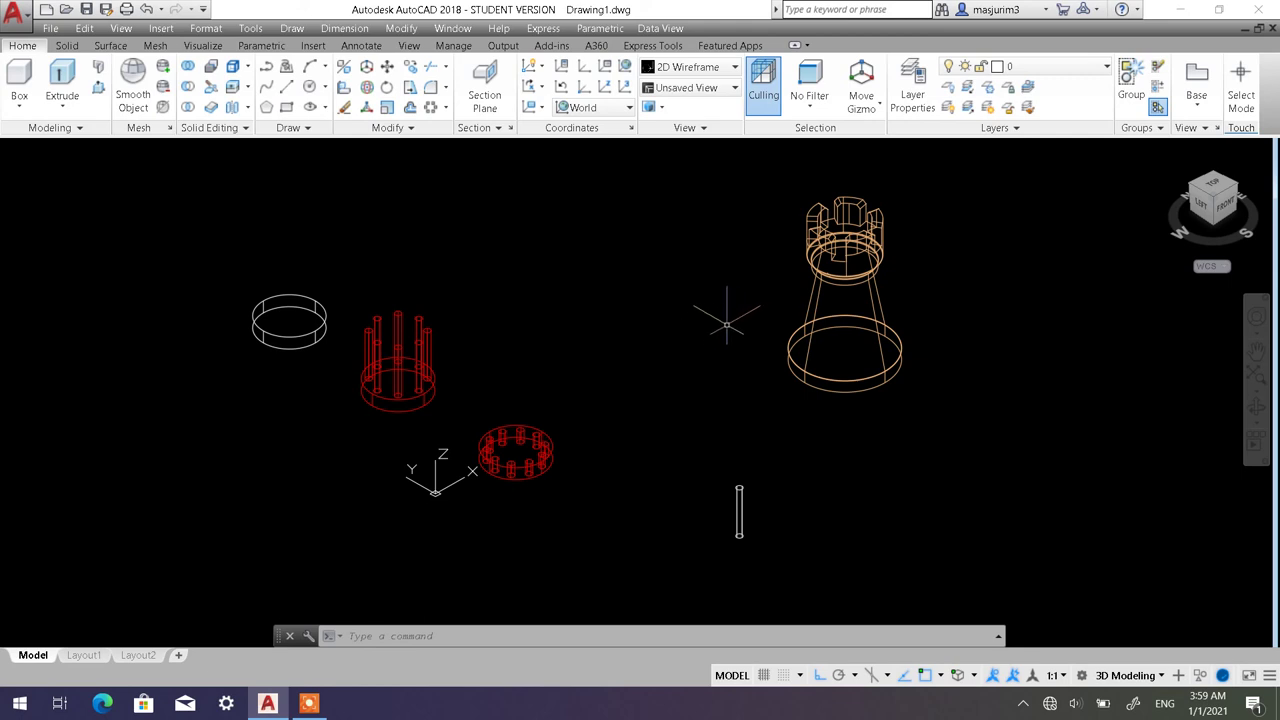
middle_click_drag(726, 321, 688, 333)
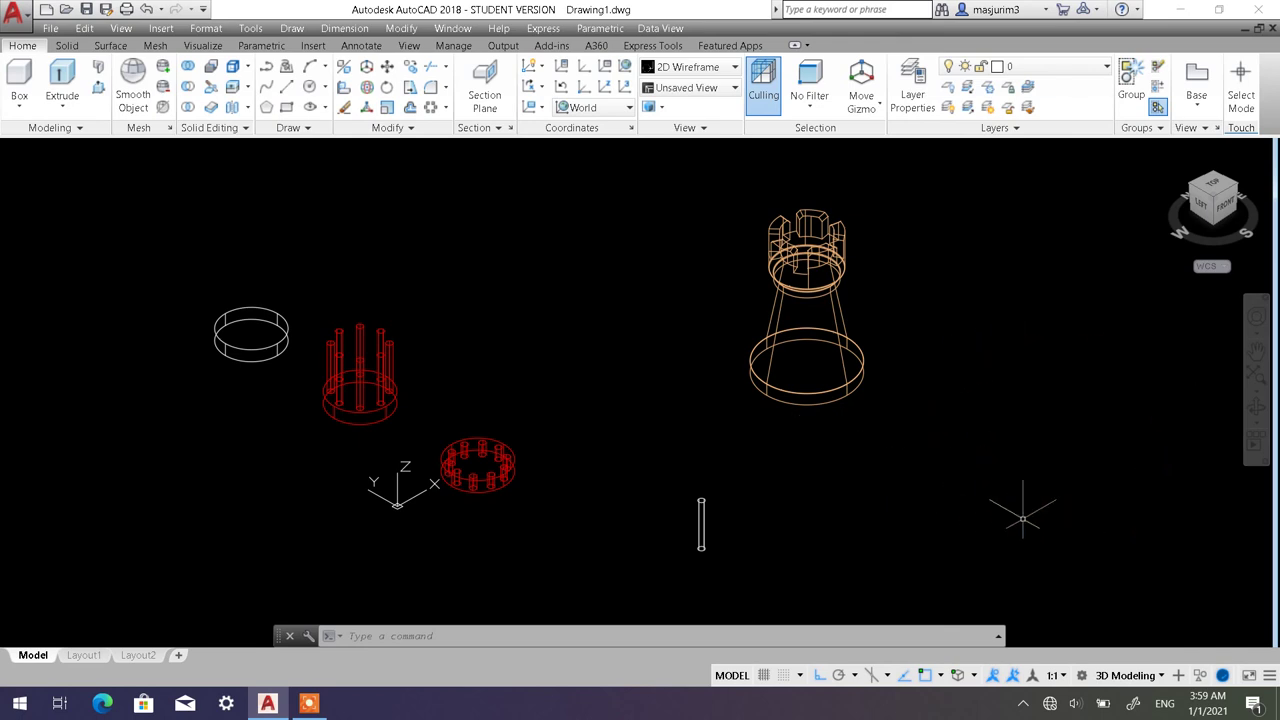
middle_click_drag(701, 415, 740, 418)
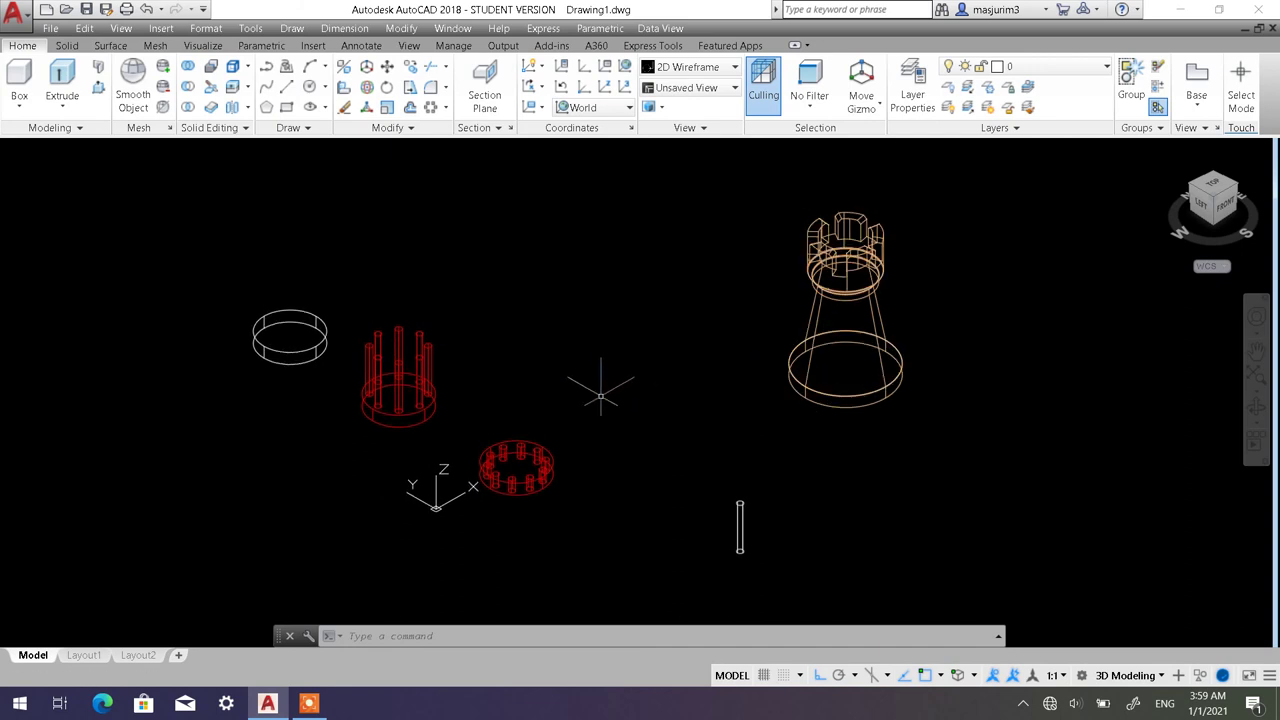
scroll(816, 335, "up", 4)
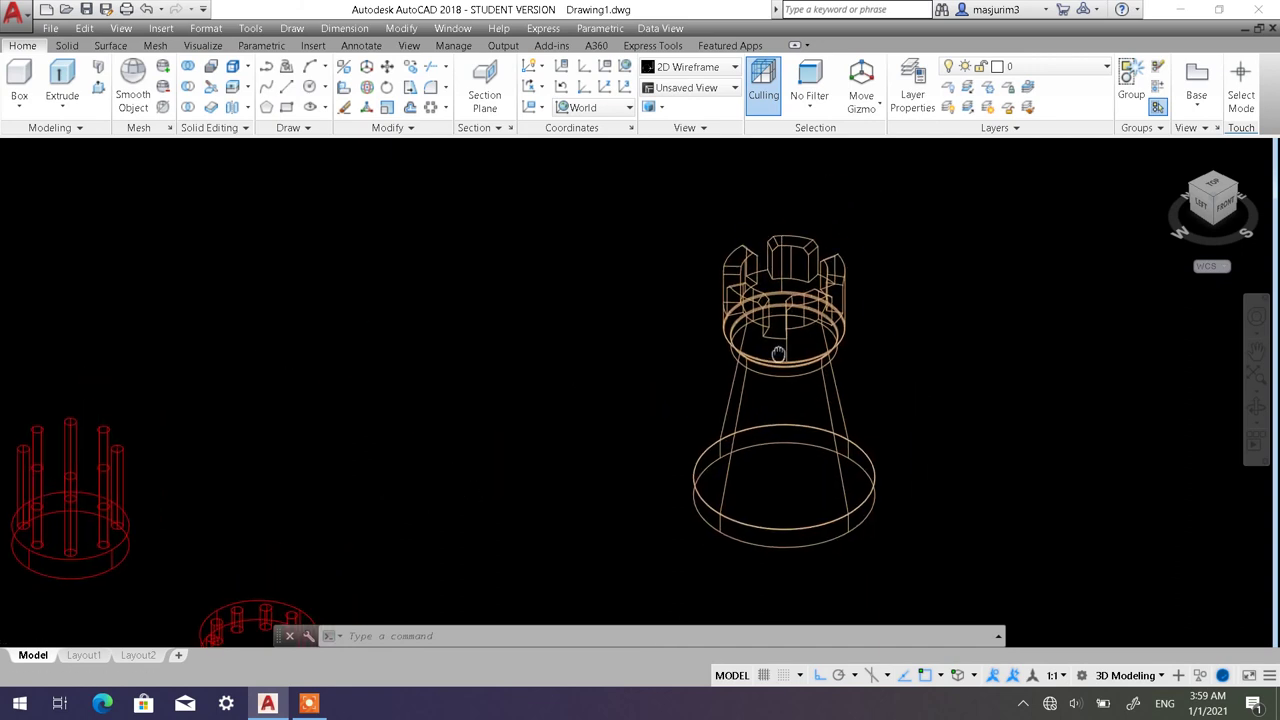
scroll(746, 262, "up", 5)
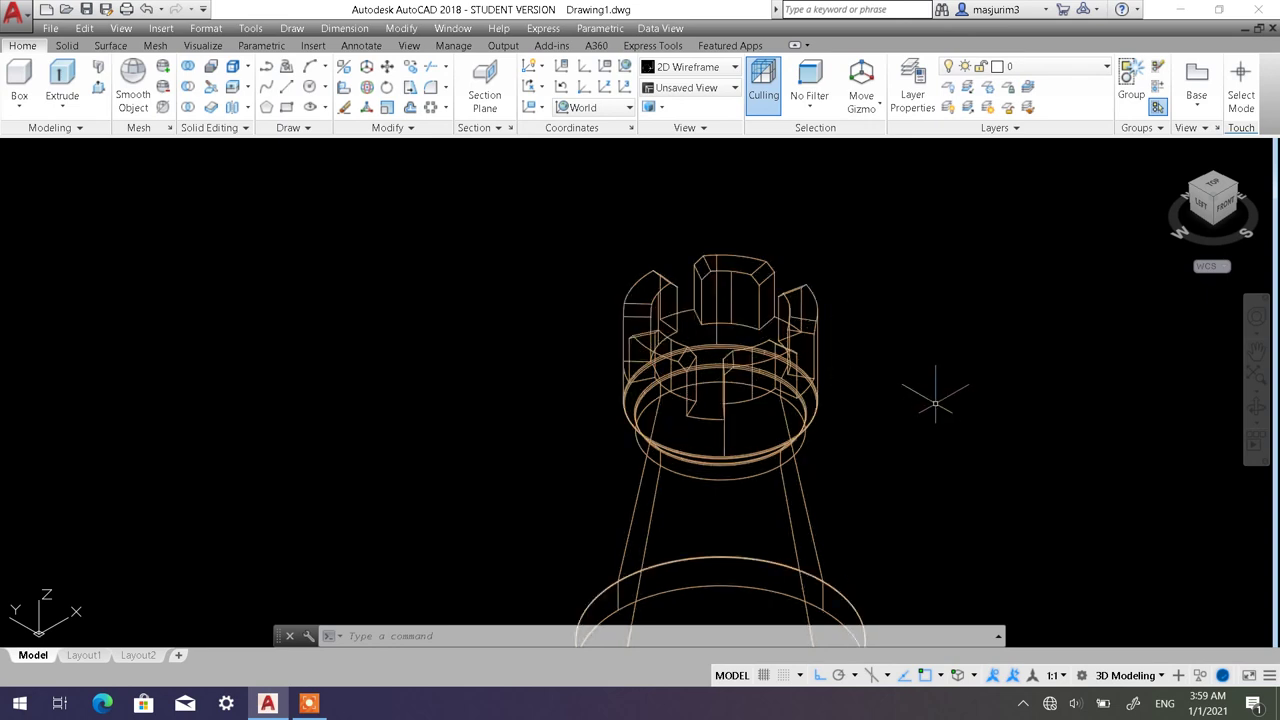
scroll(925, 395, "down", 4)
middle_click_drag(852, 429, 808, 342)
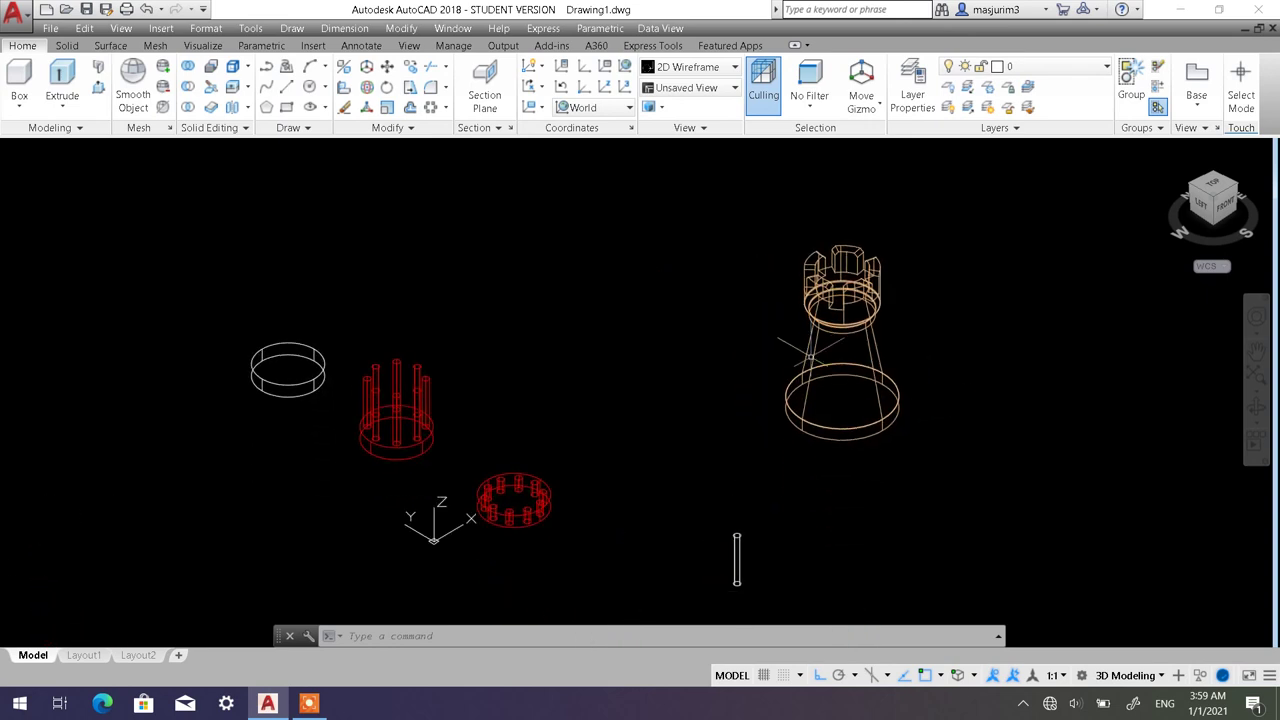
middle_click_drag(711, 385, 643, 353)
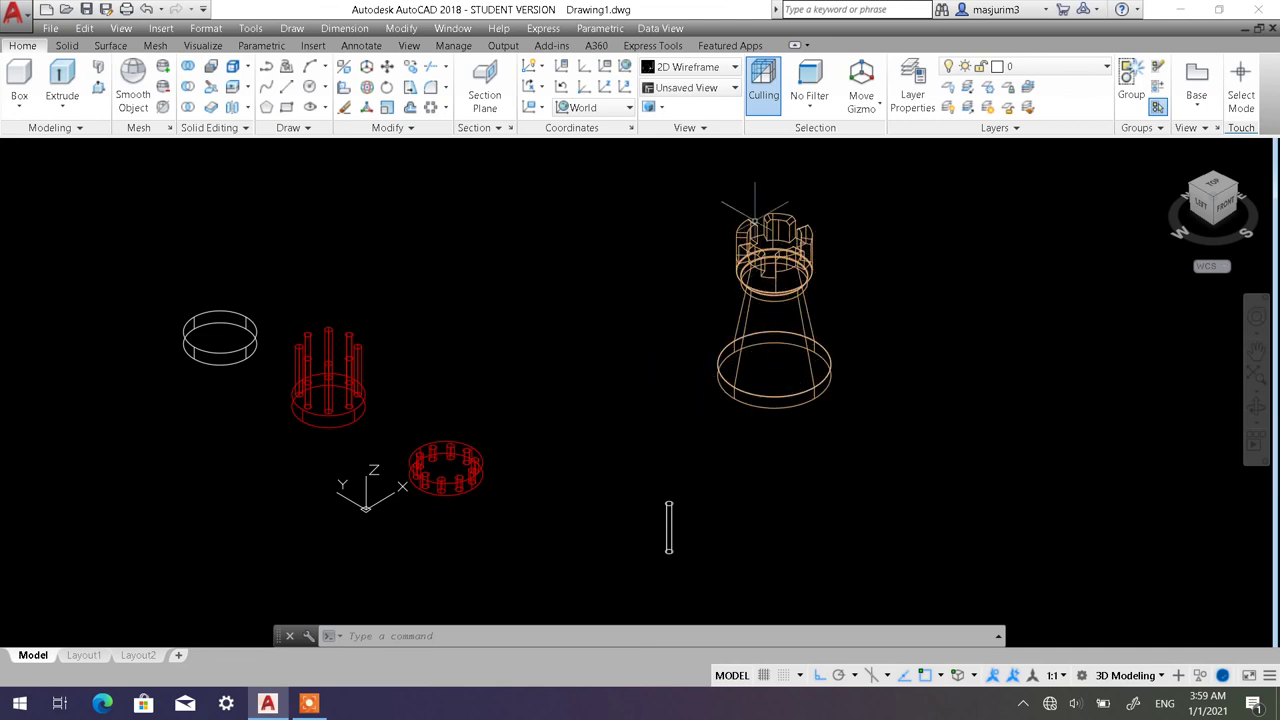
mouse_move(574, 422)
middle_mouse_down()
mouse_move(594, 394)
mouse_move(648, 417)
middle_mouse_up()
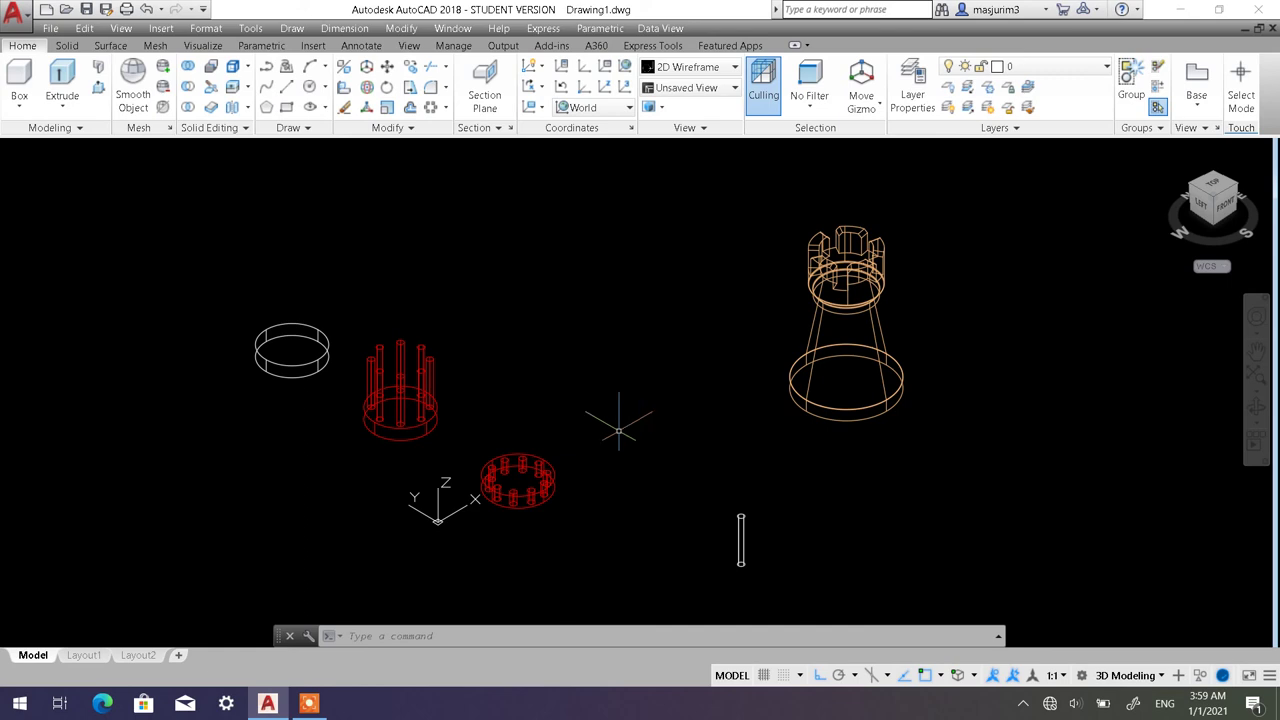
left_click(308, 703)
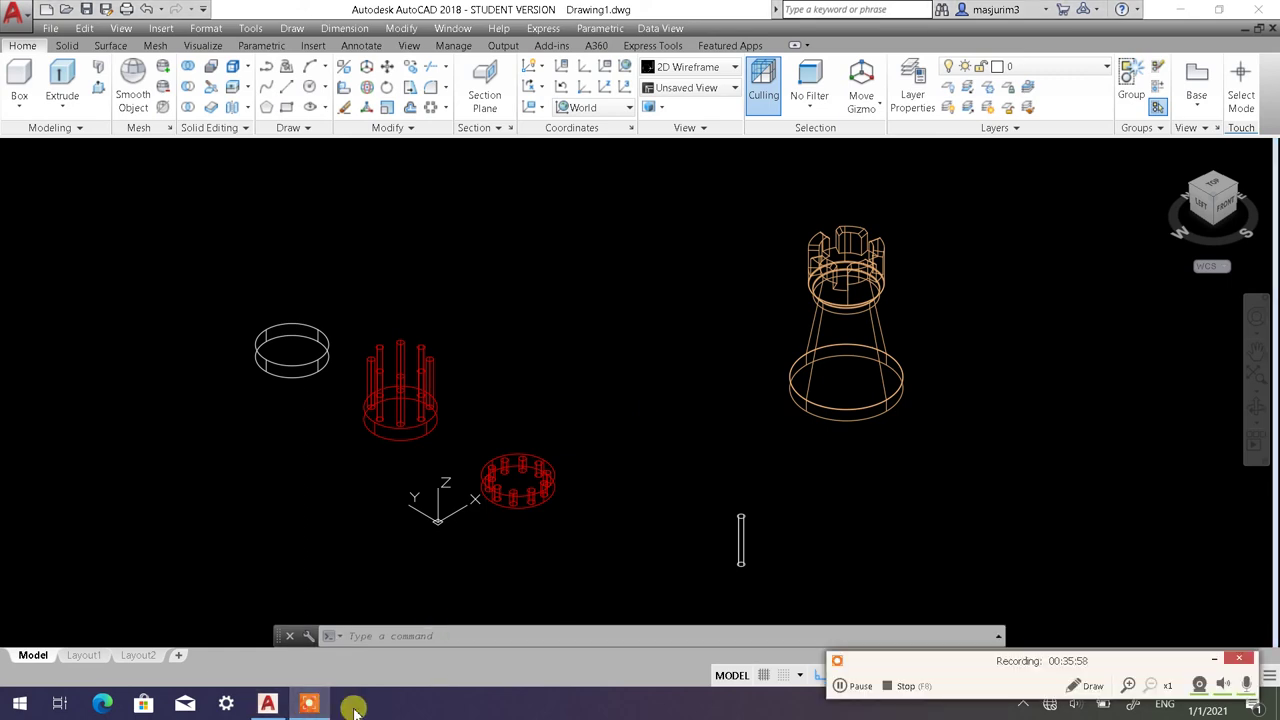